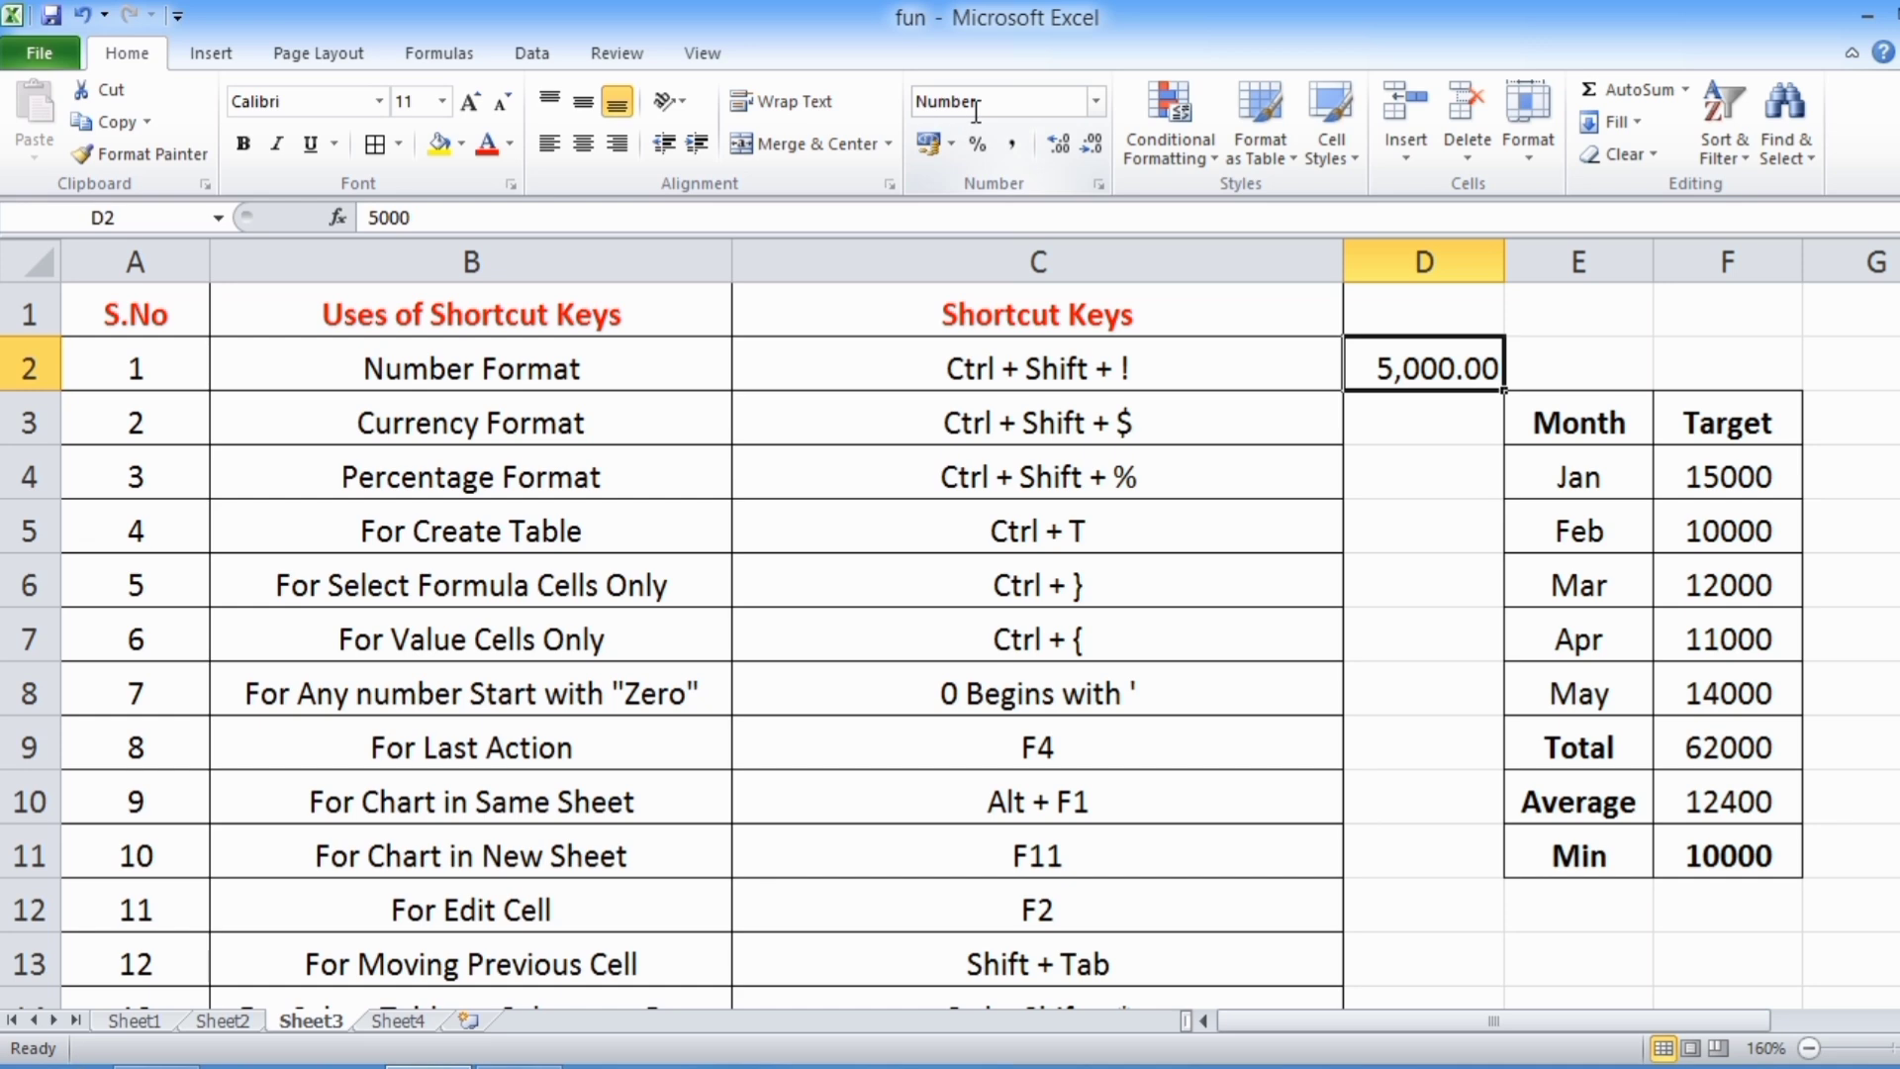
Enter 100 in cell D2, beside the Number Format shortcut
type("100")
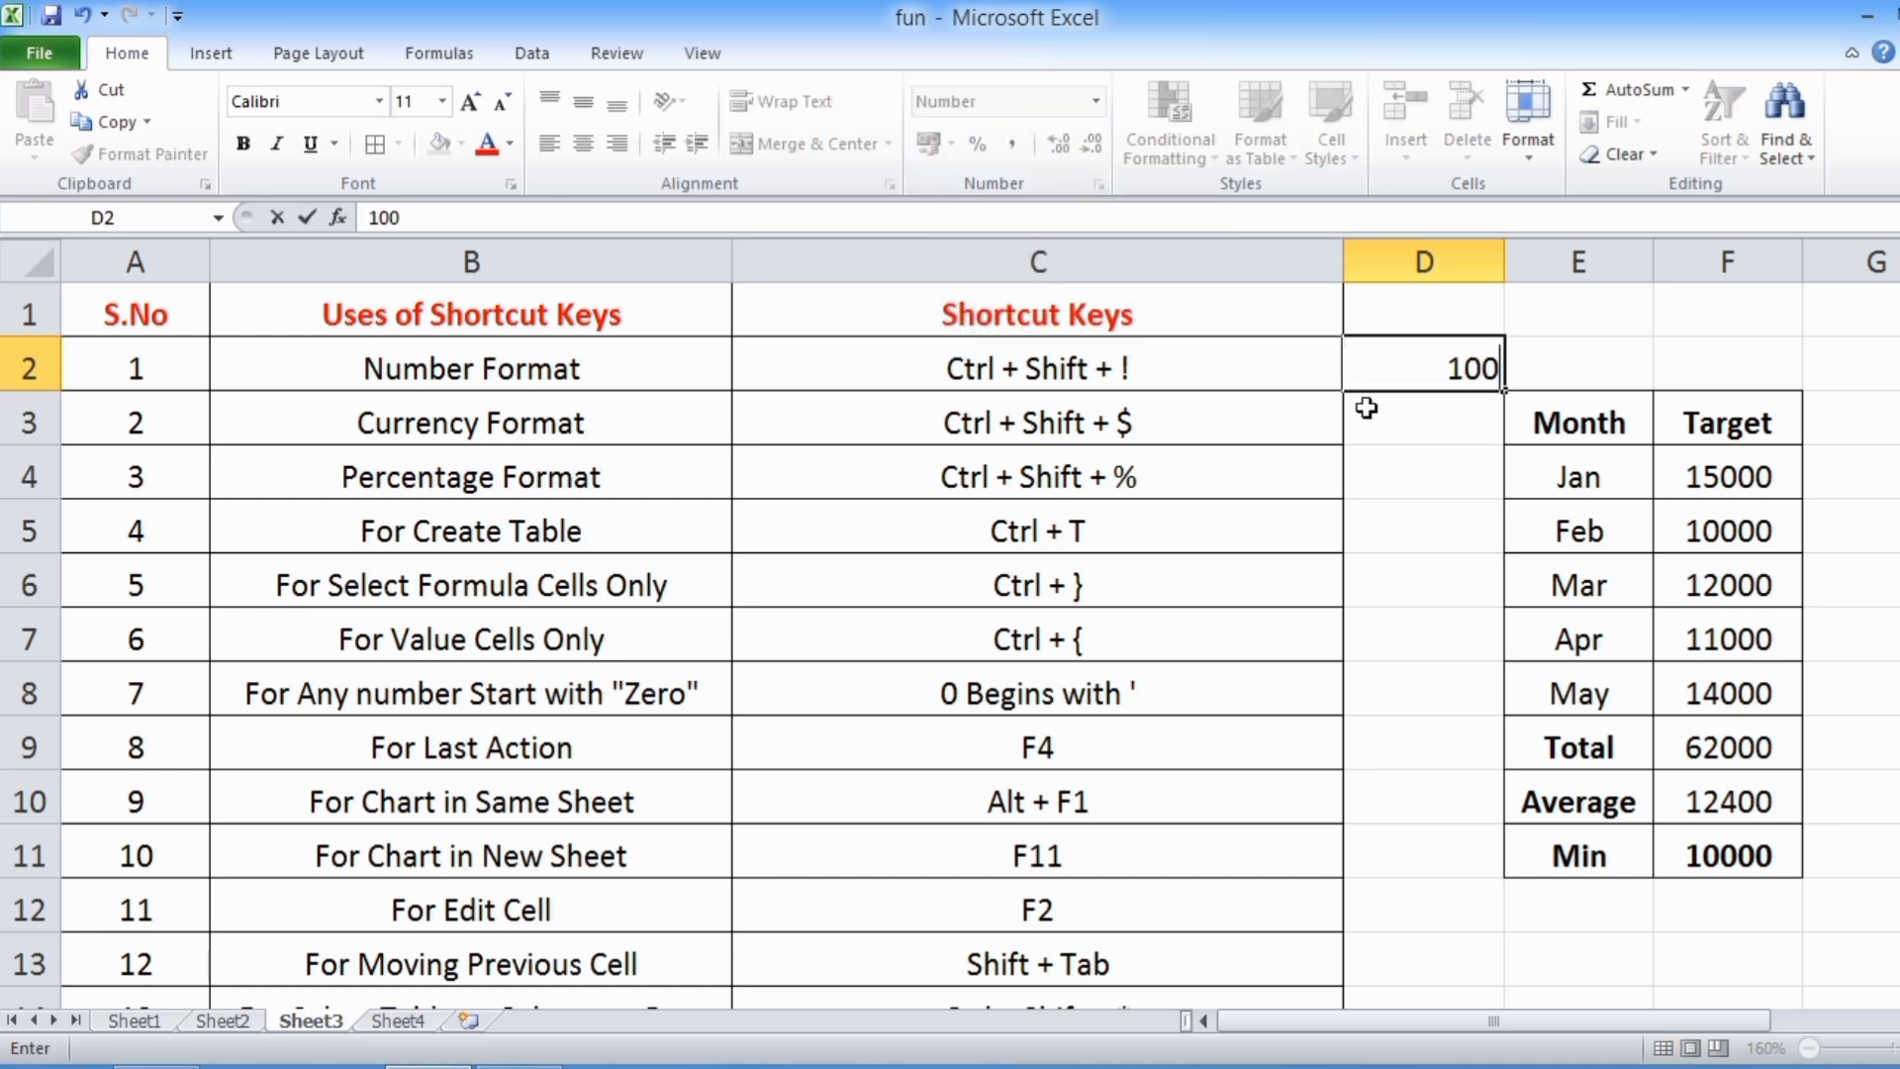
key("Return")
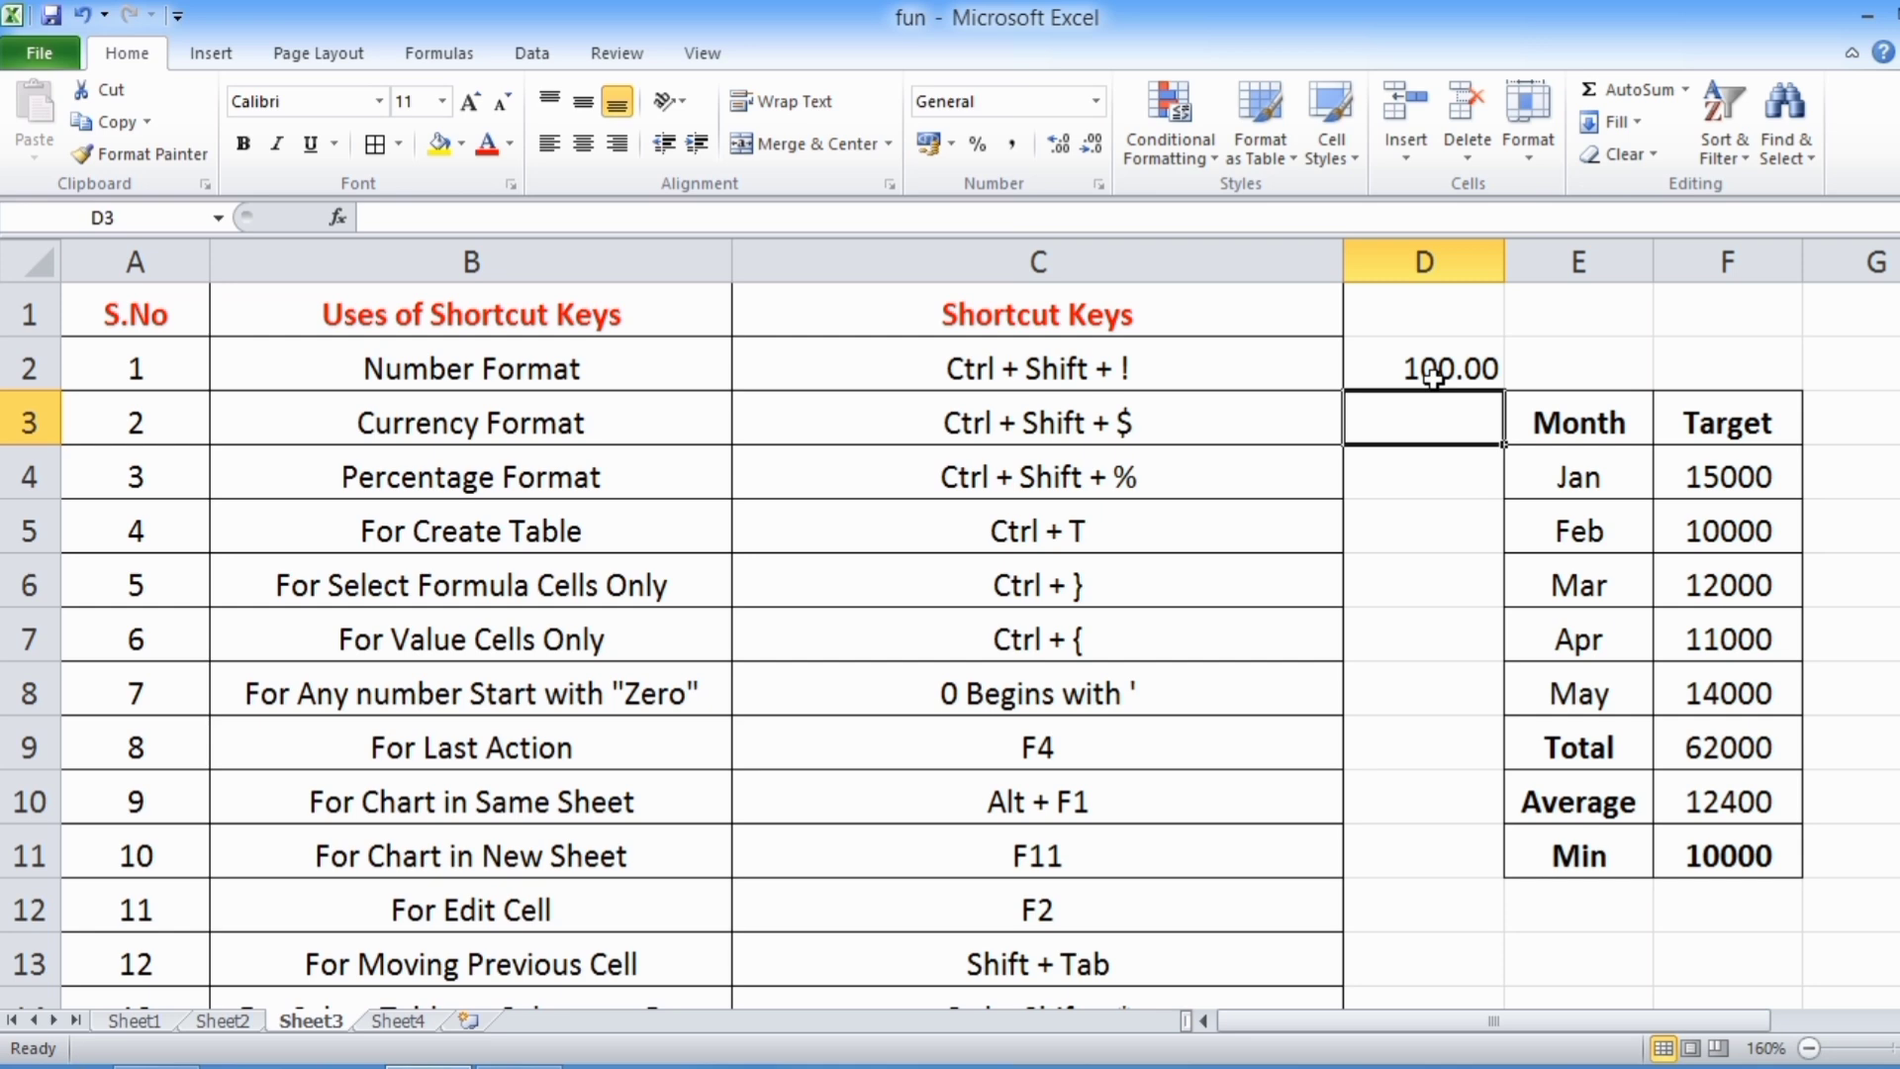
Enter 5 in cell D3, beside the Currency Format shortcut, and apply the Currency format to it
left_click(490, 428)
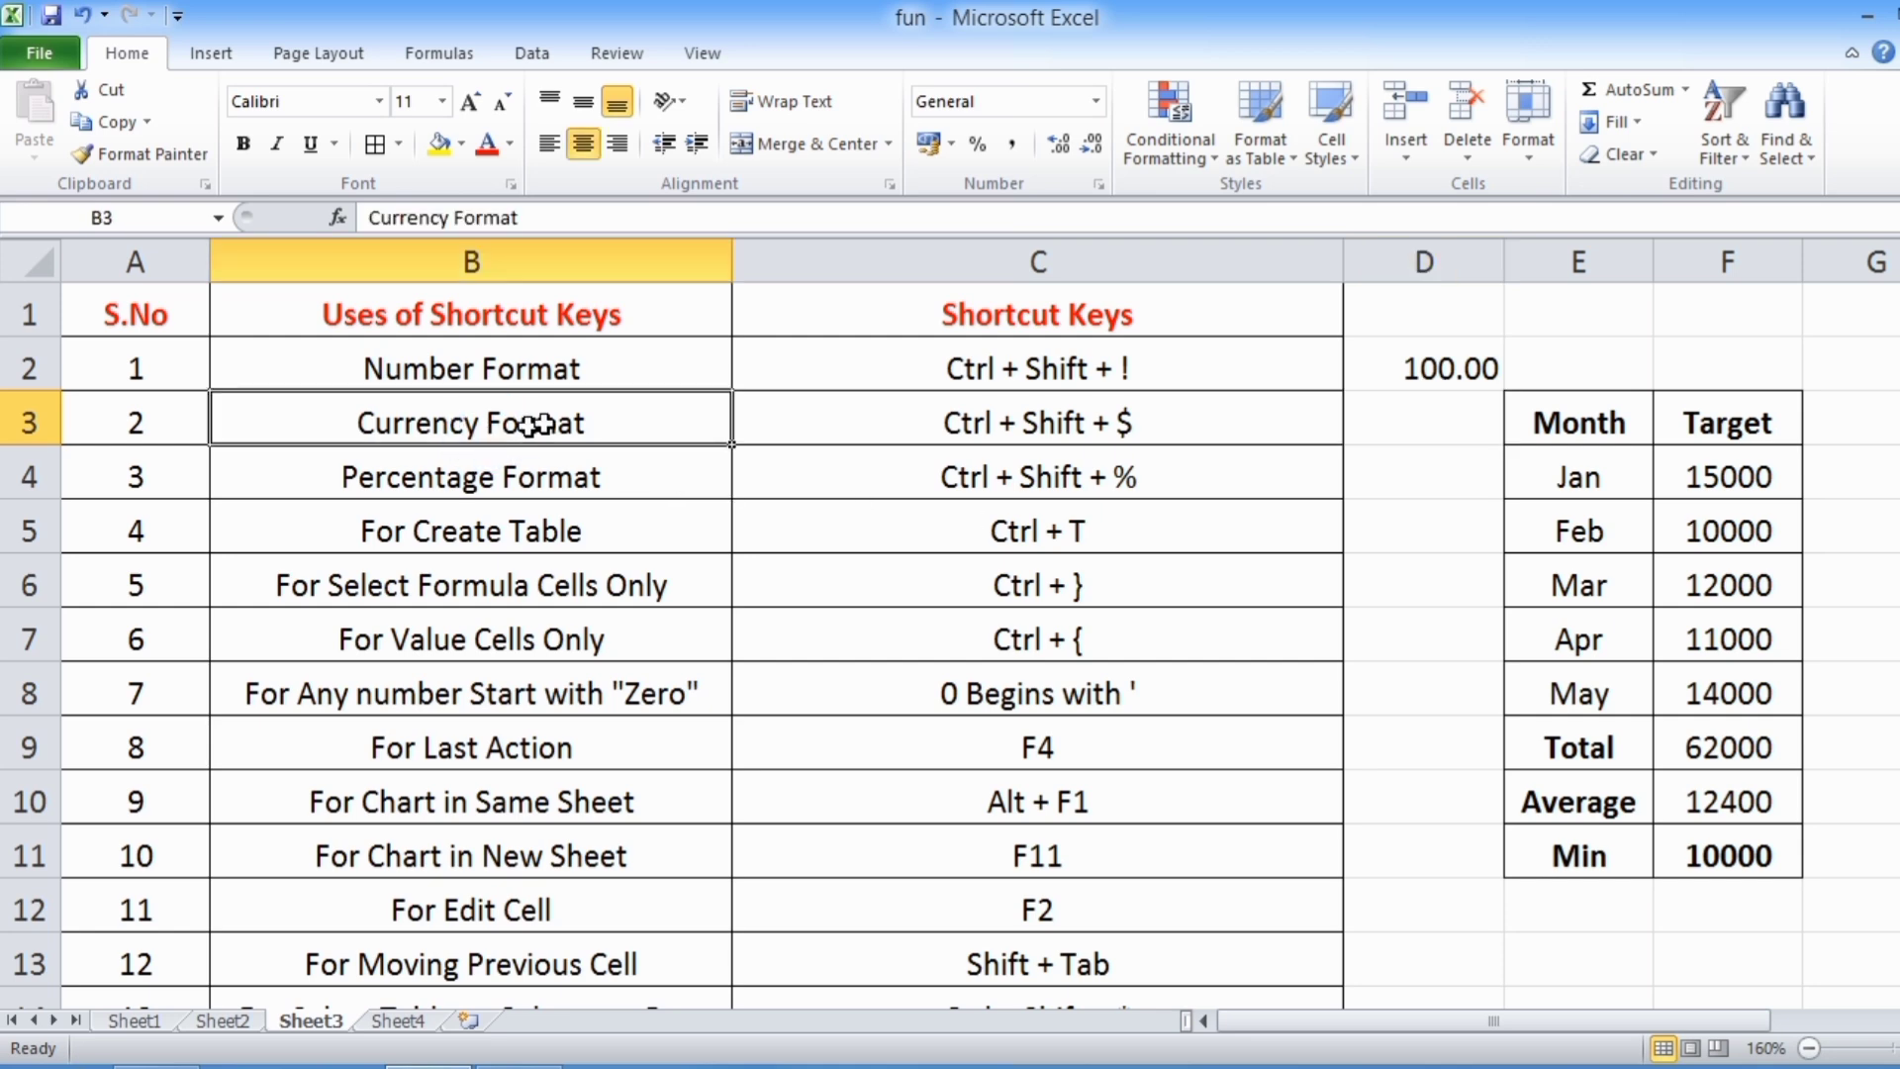
left_click(968, 427)
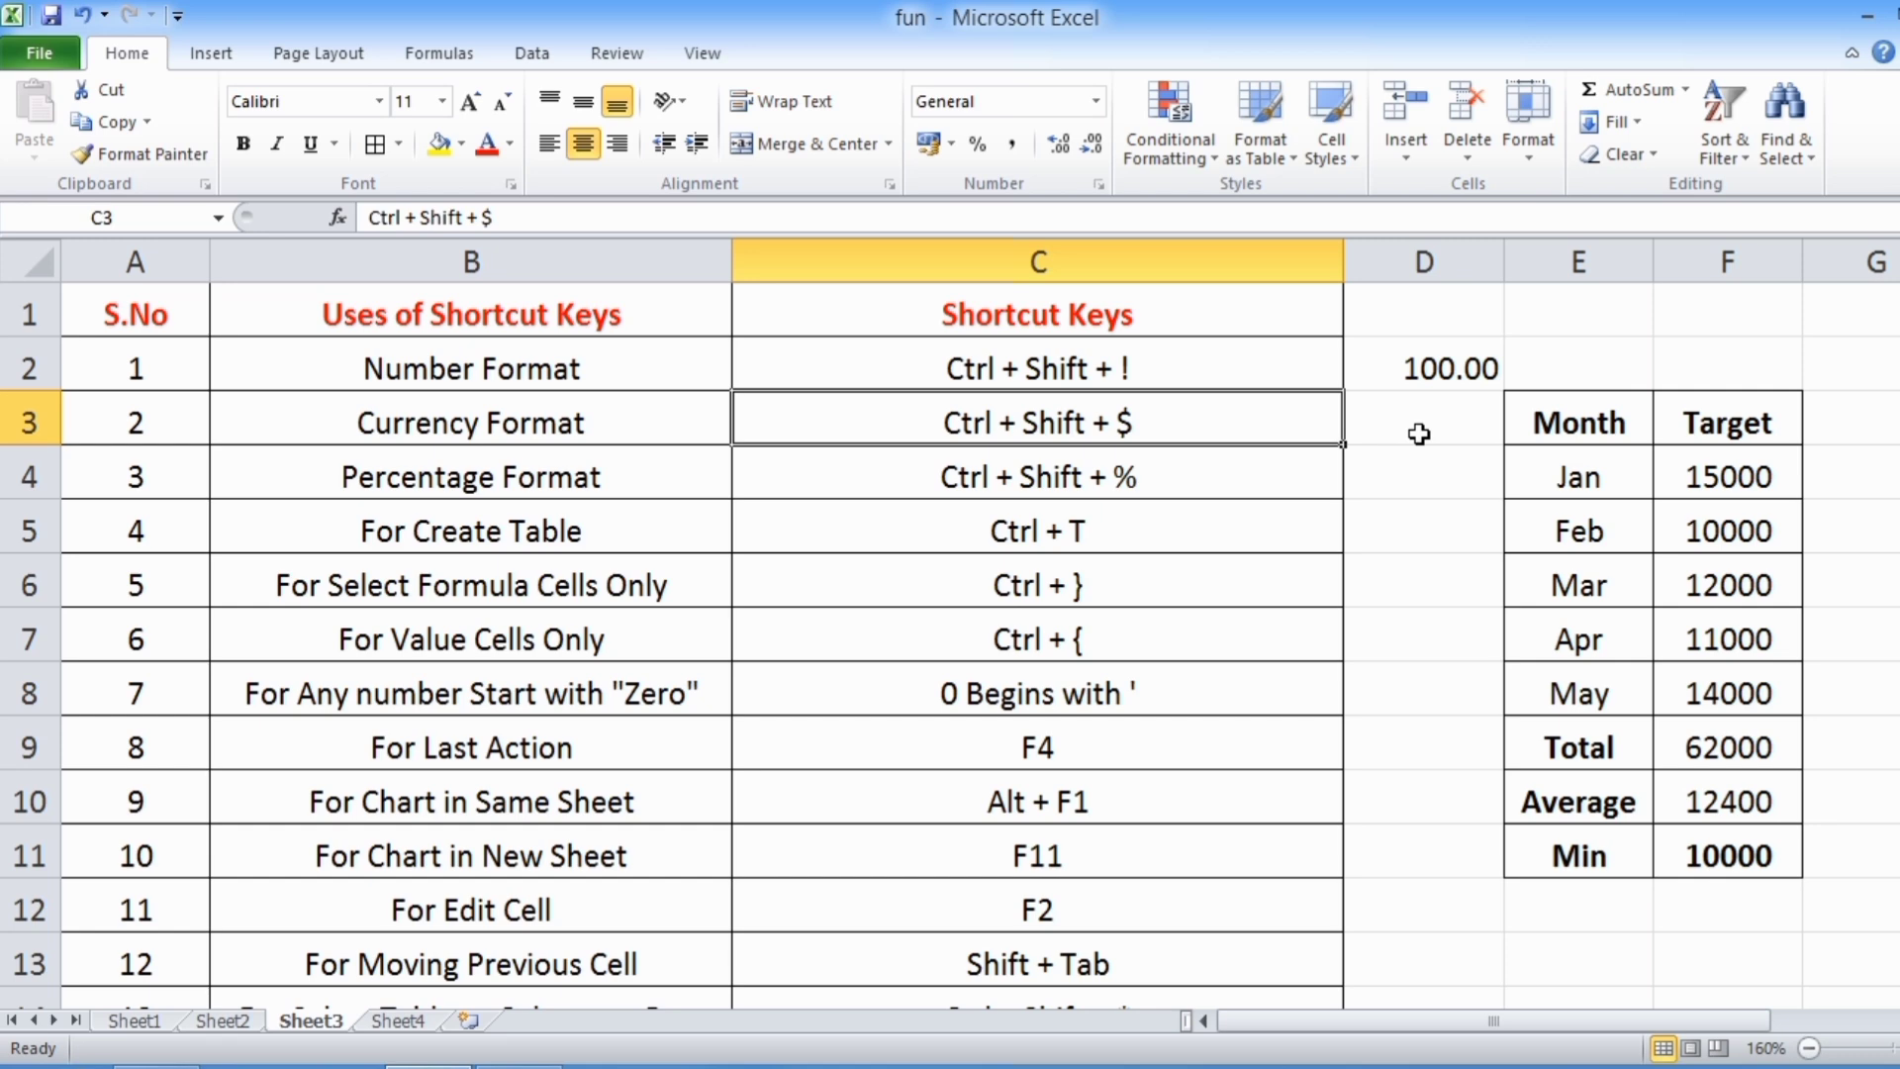
left_click(1419, 433)
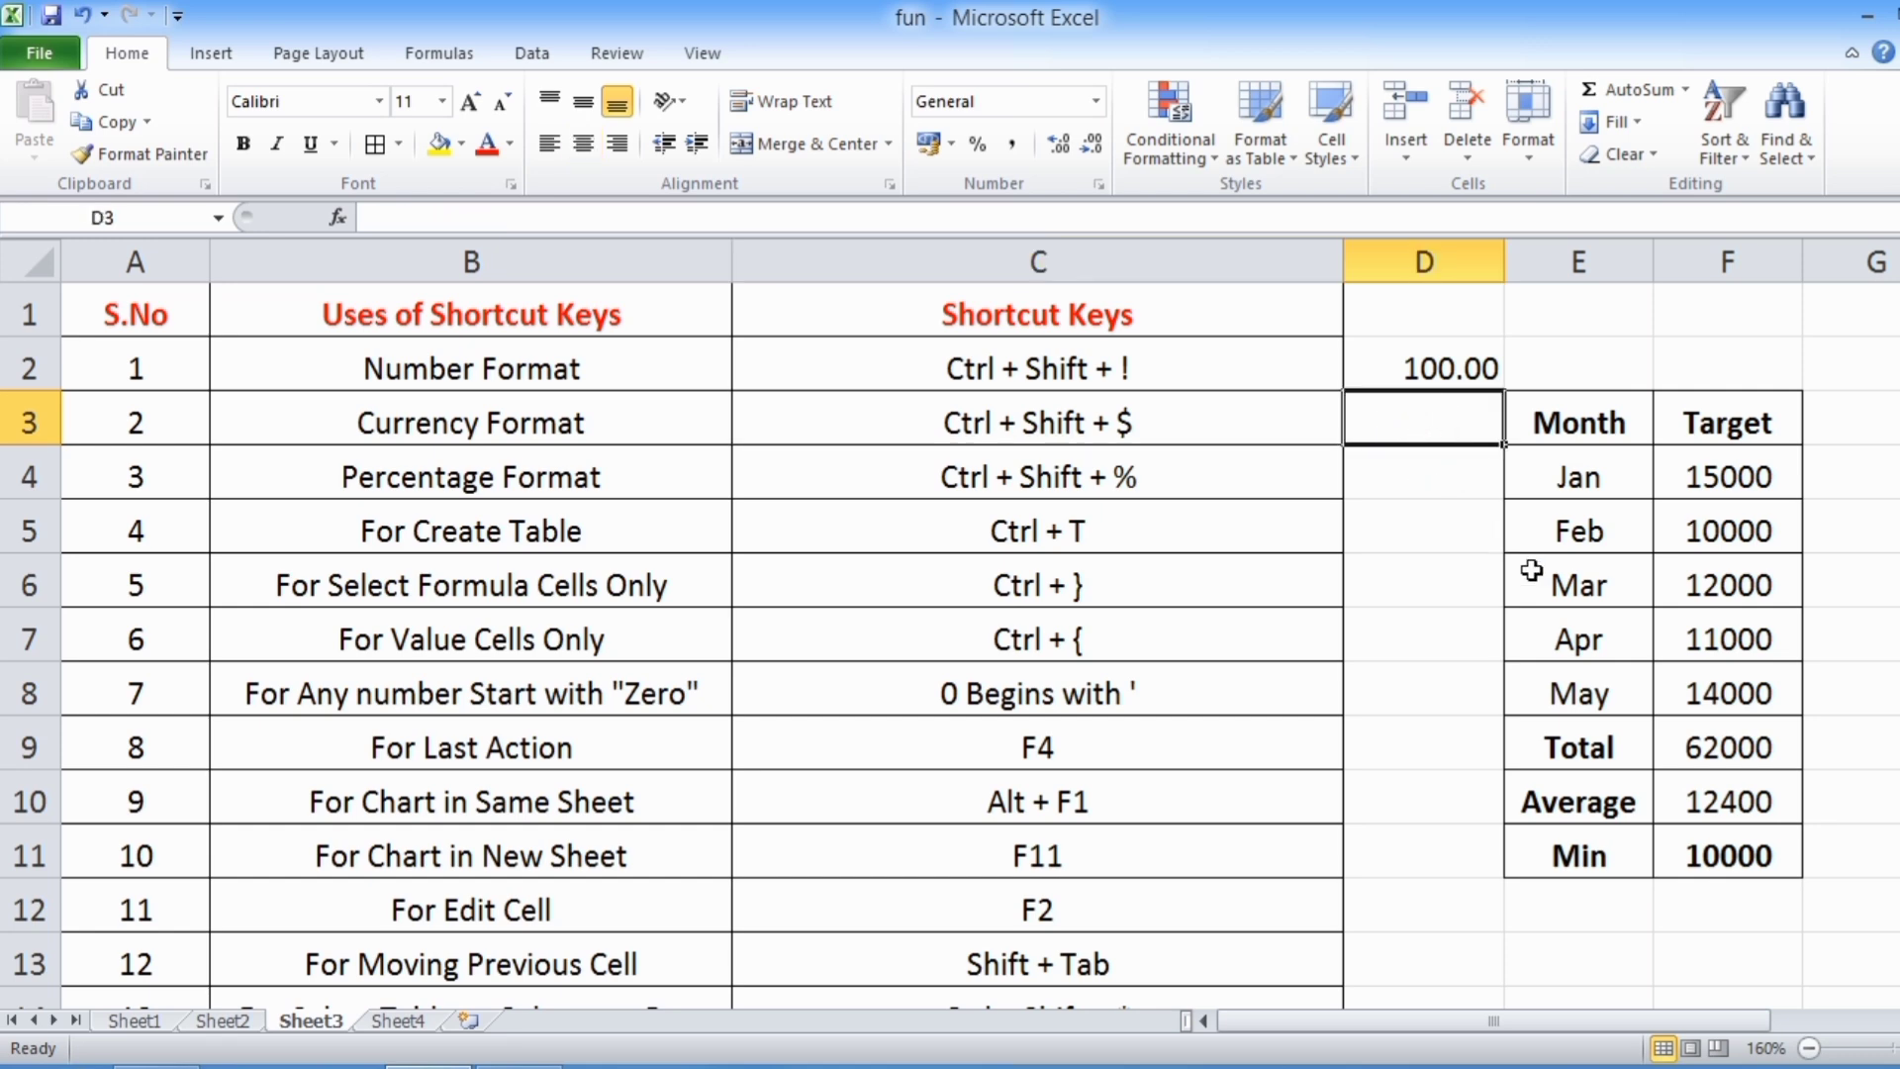
type("5")
key("Return")
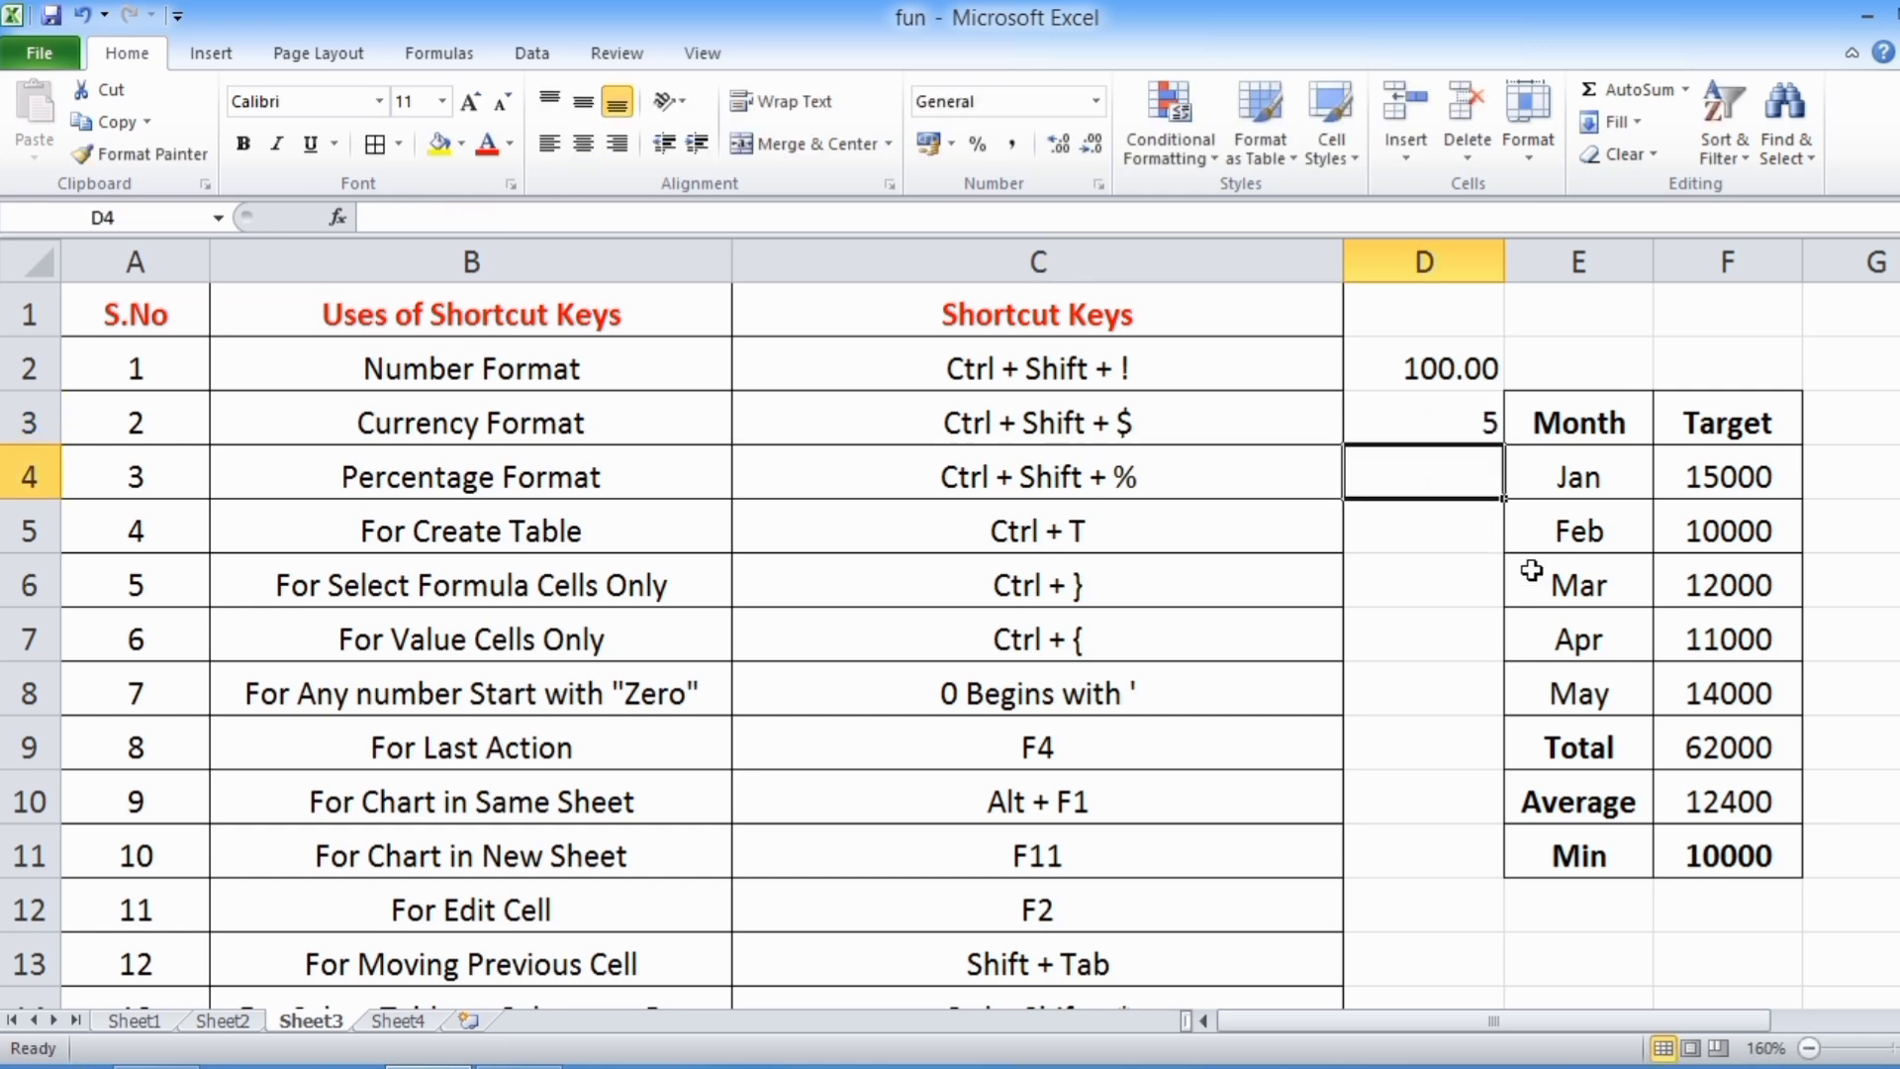
left_click(1399, 433)
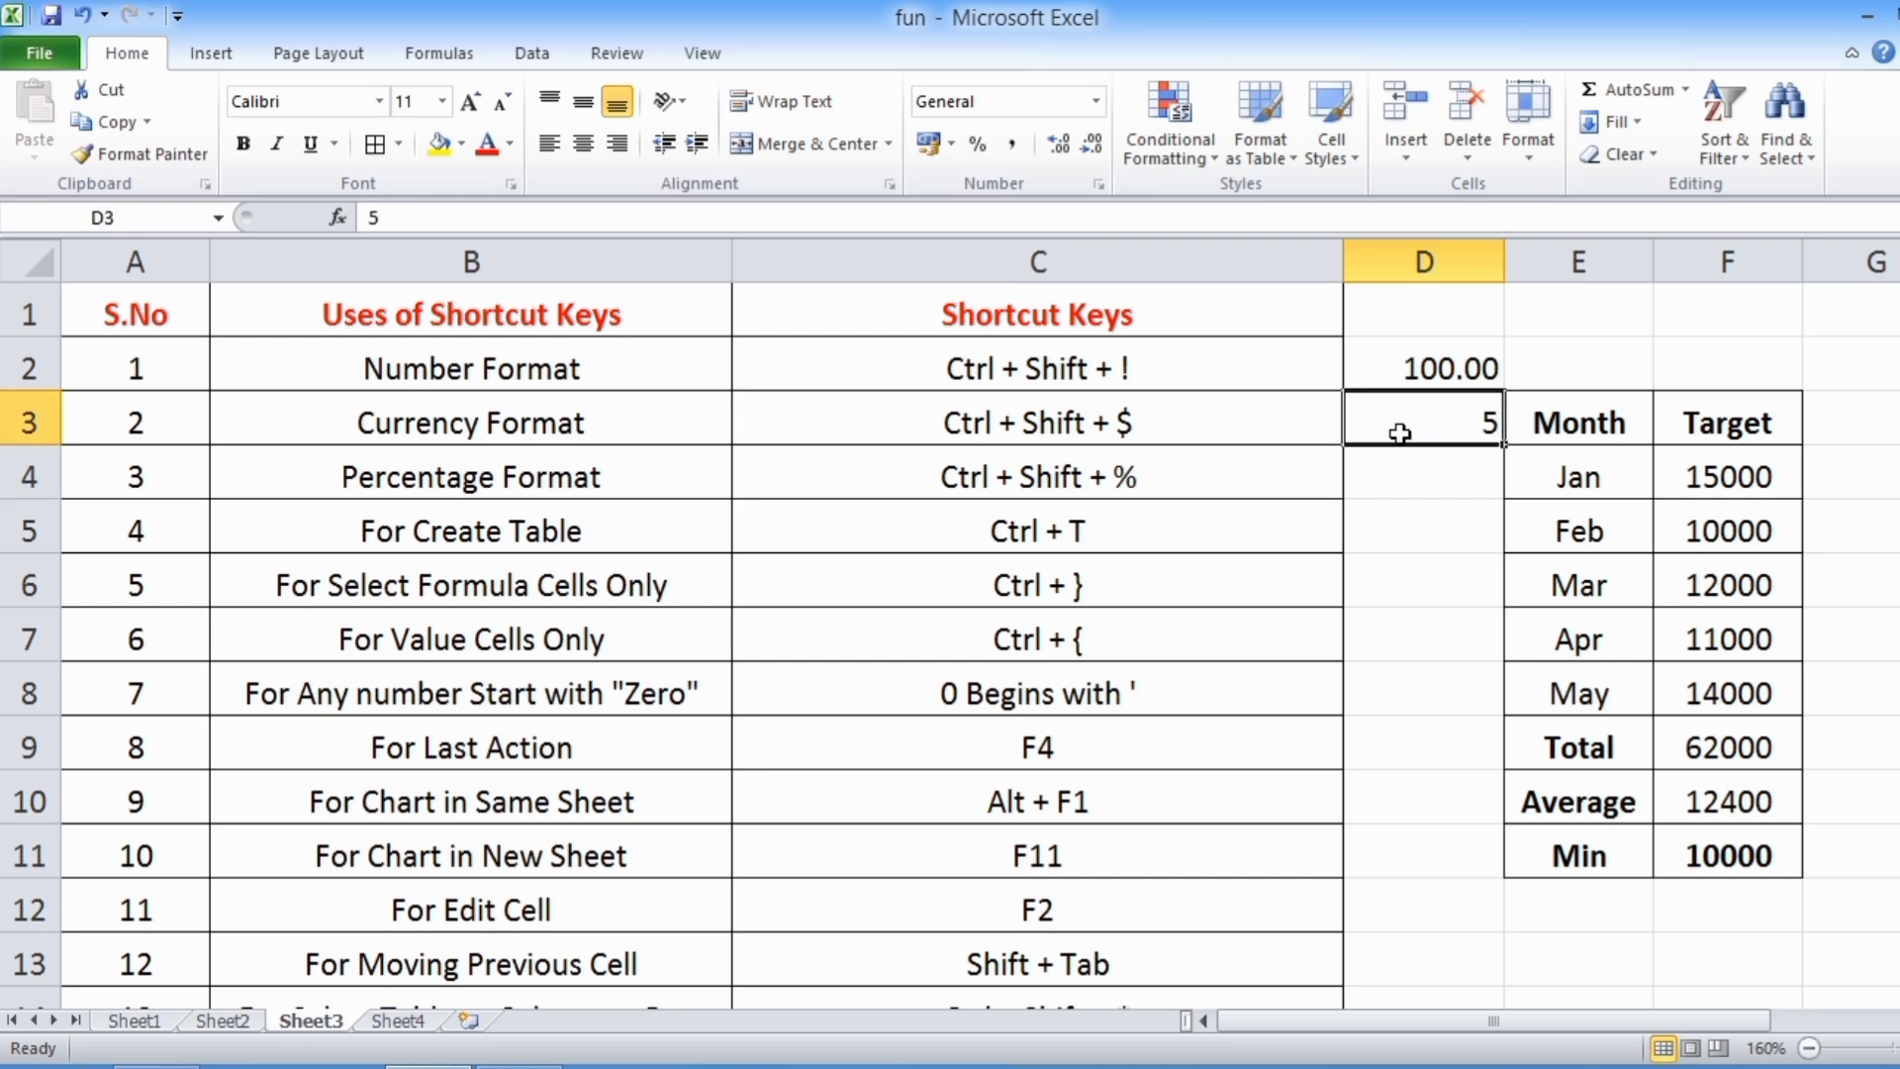
key("ctrl+shift+dollar")
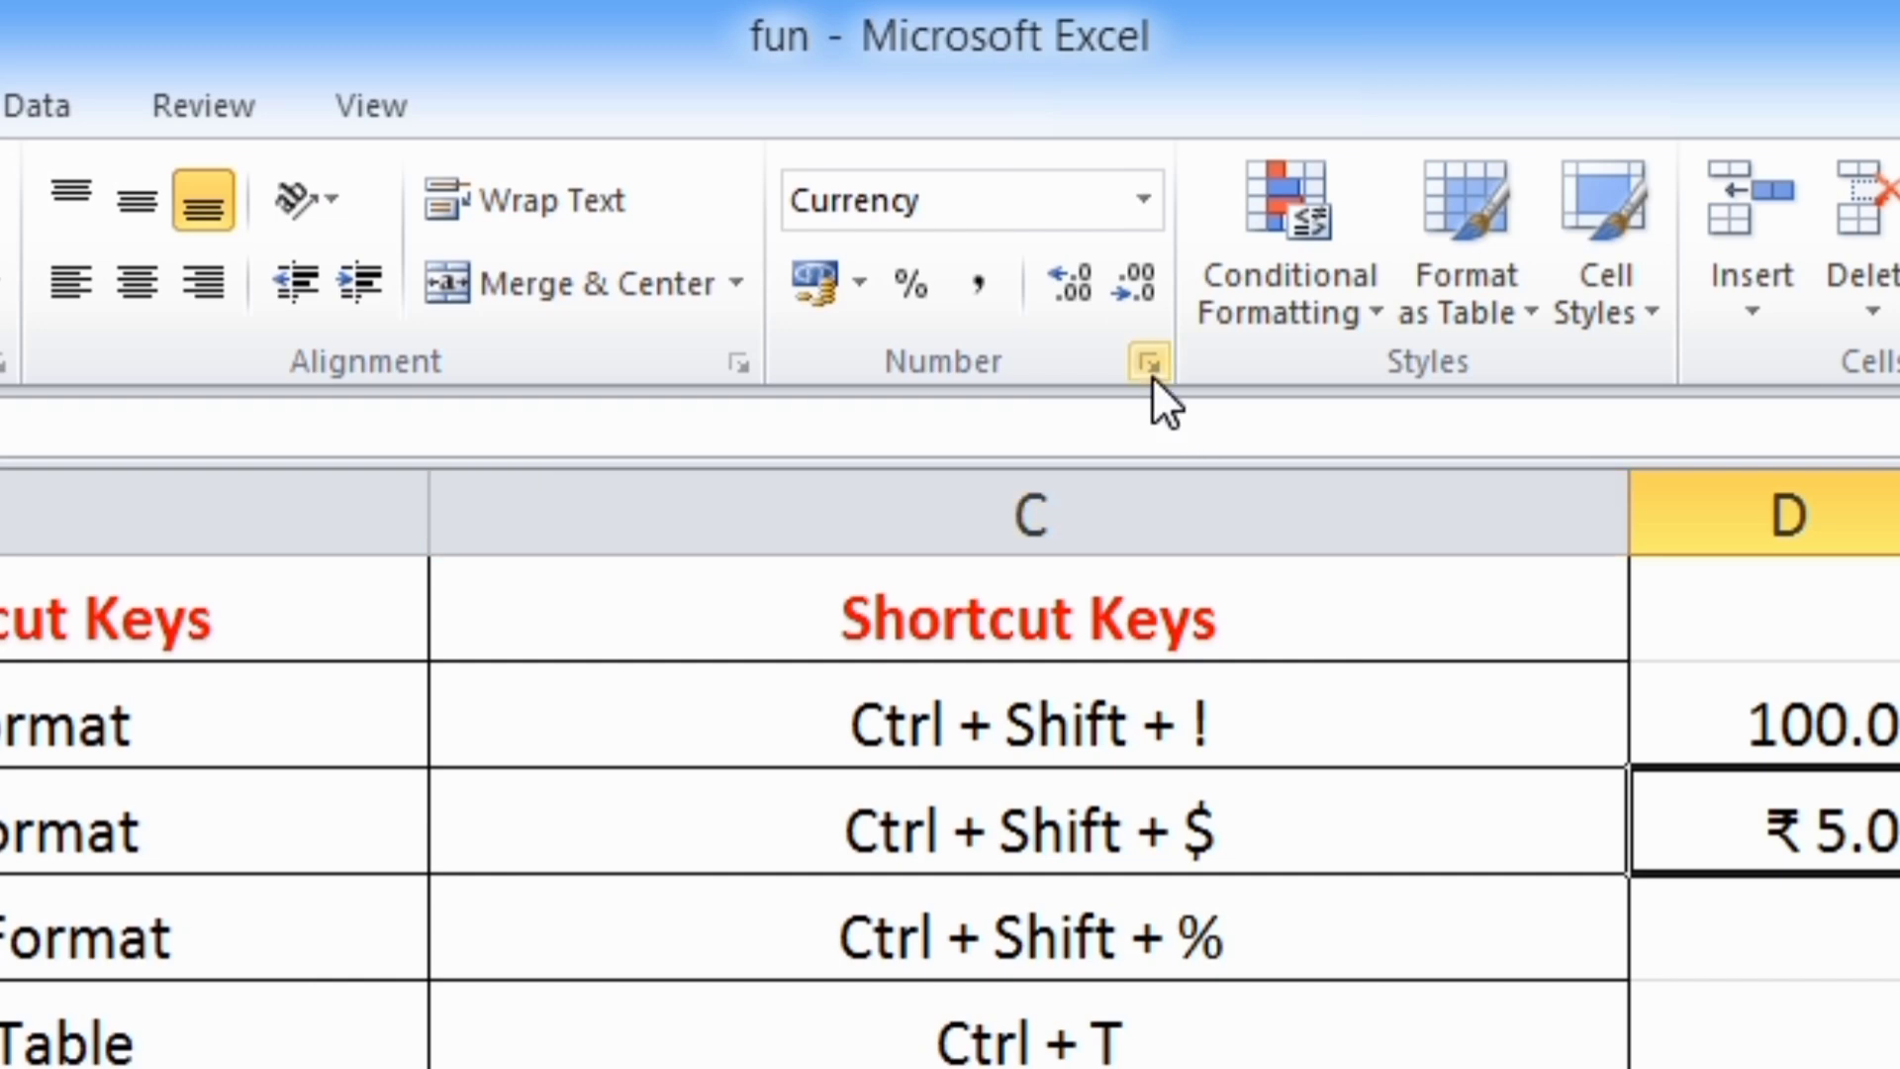
Set the currency symbol of cell D3 to $ English (U.S.)
left_click(1151, 372)
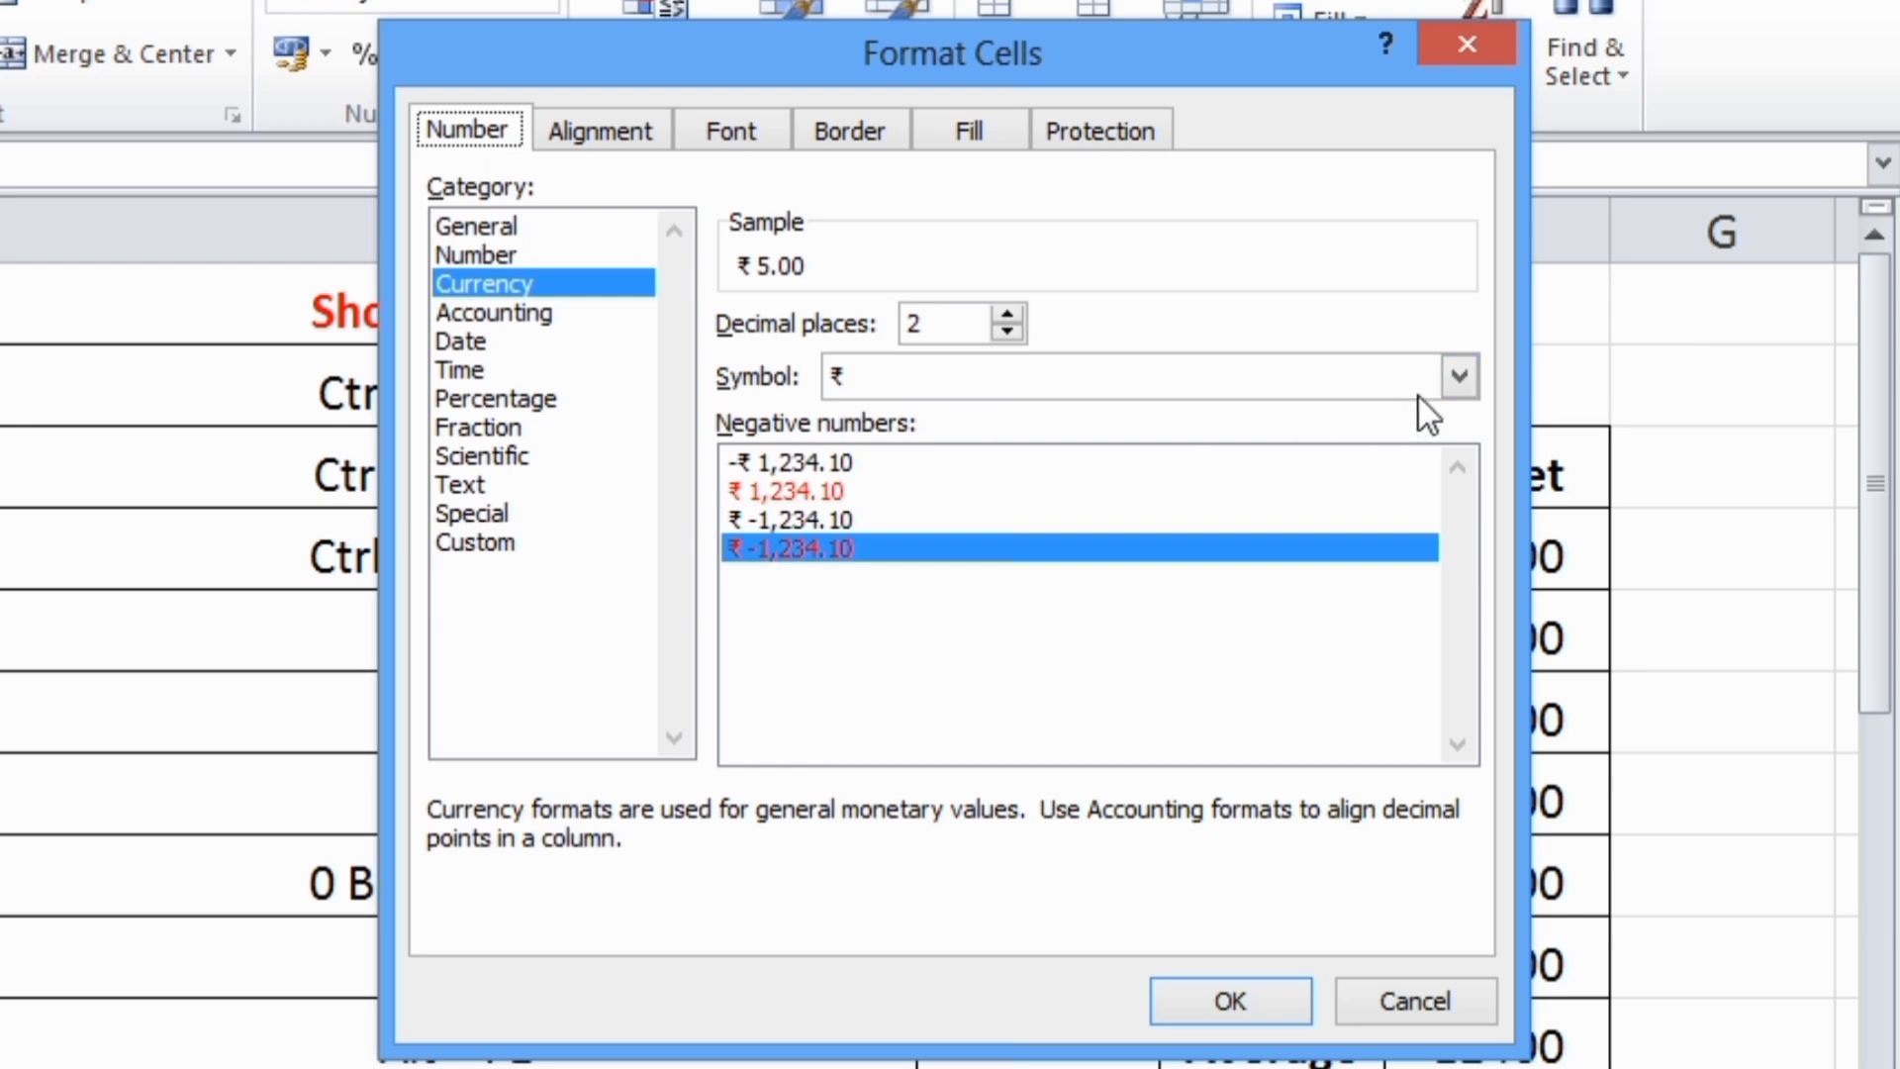
left_click(1459, 376)
scroll(1118, 487, "down", 1)
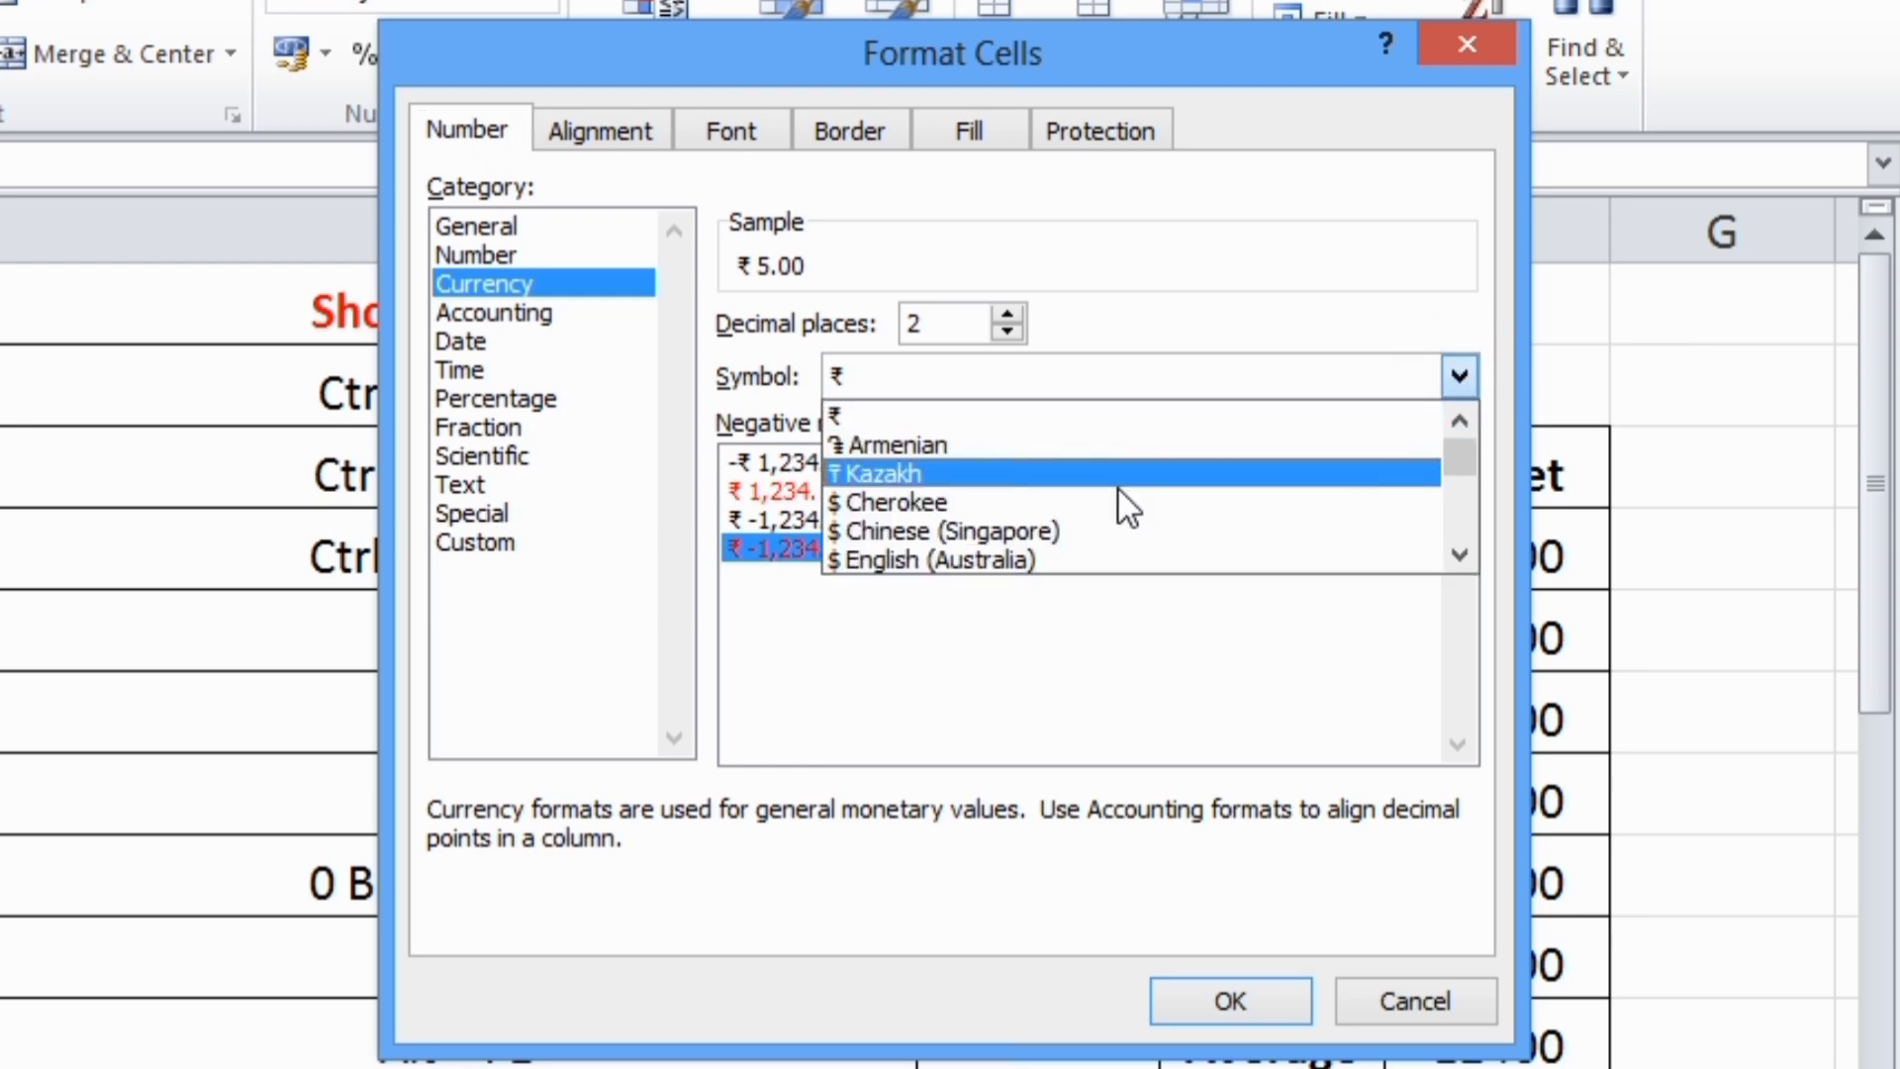
scroll(1083, 517, "down", 1)
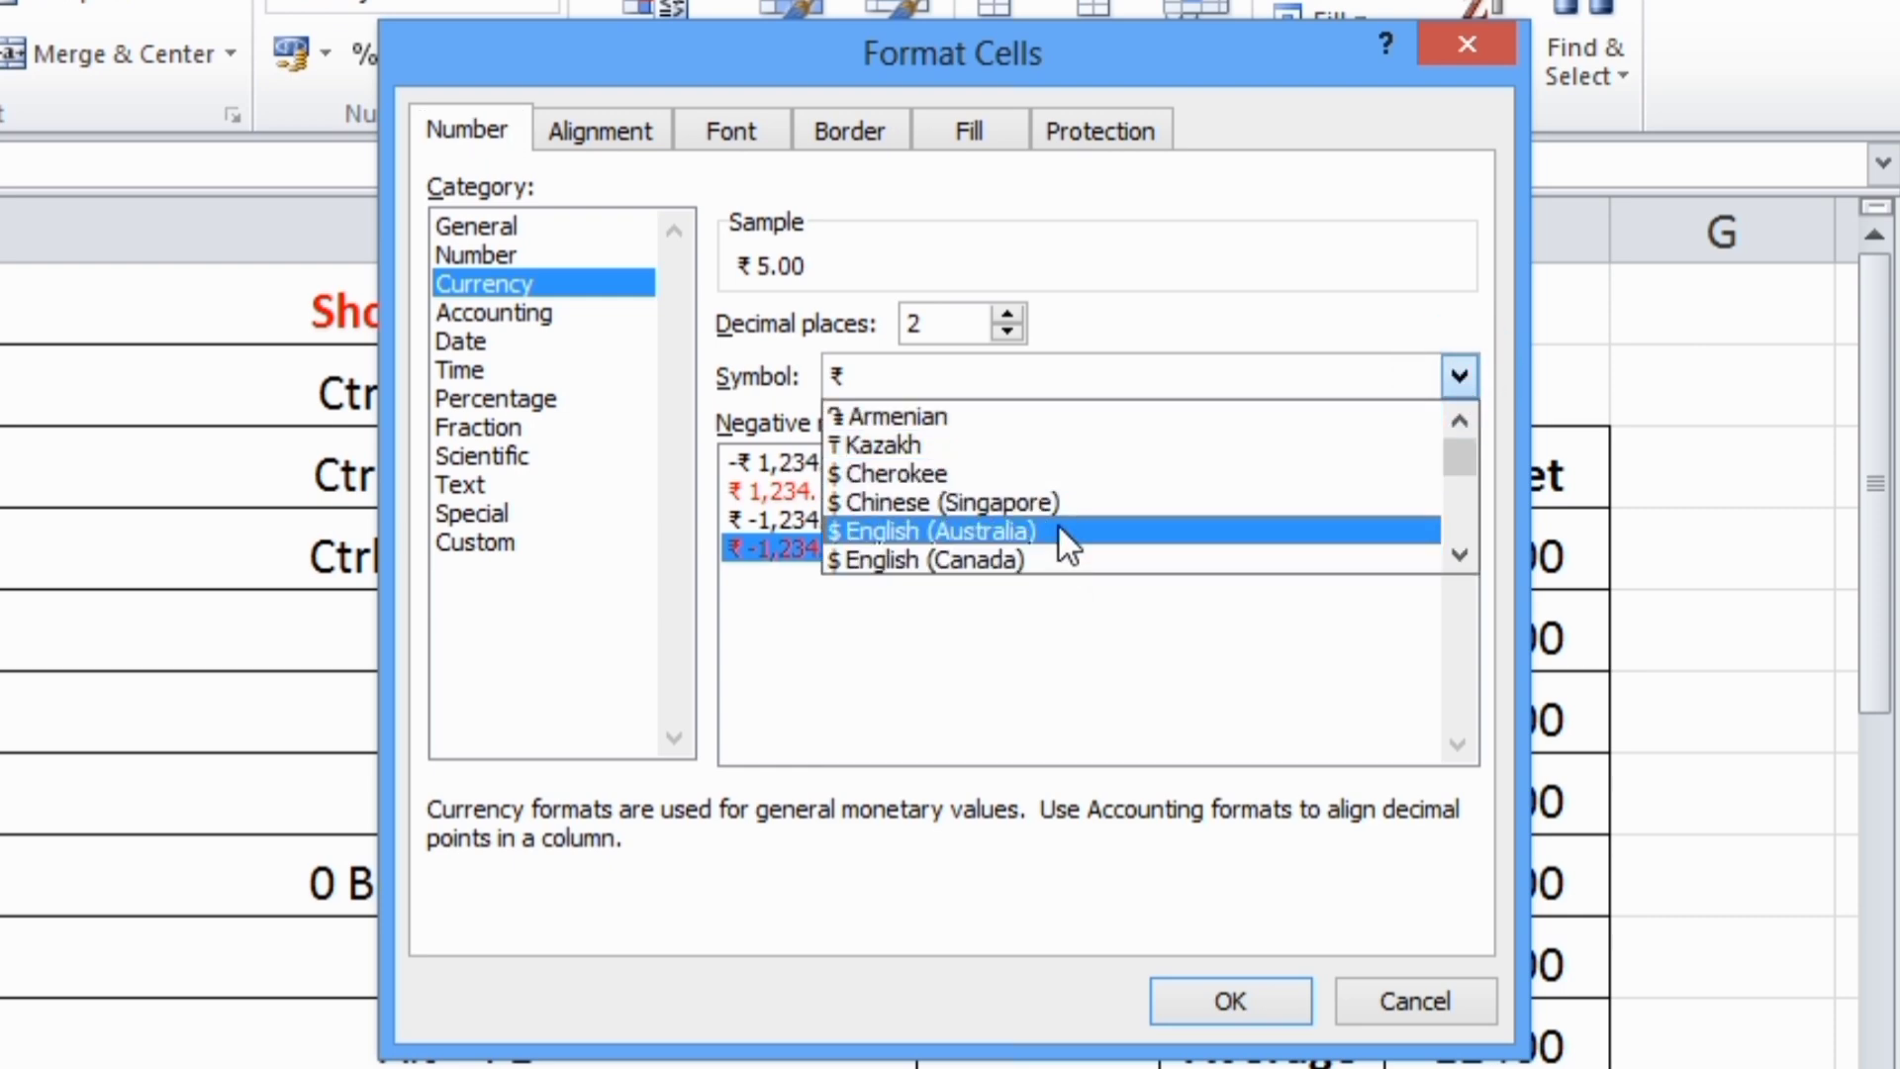
scroll(1059, 526, "down", 3)
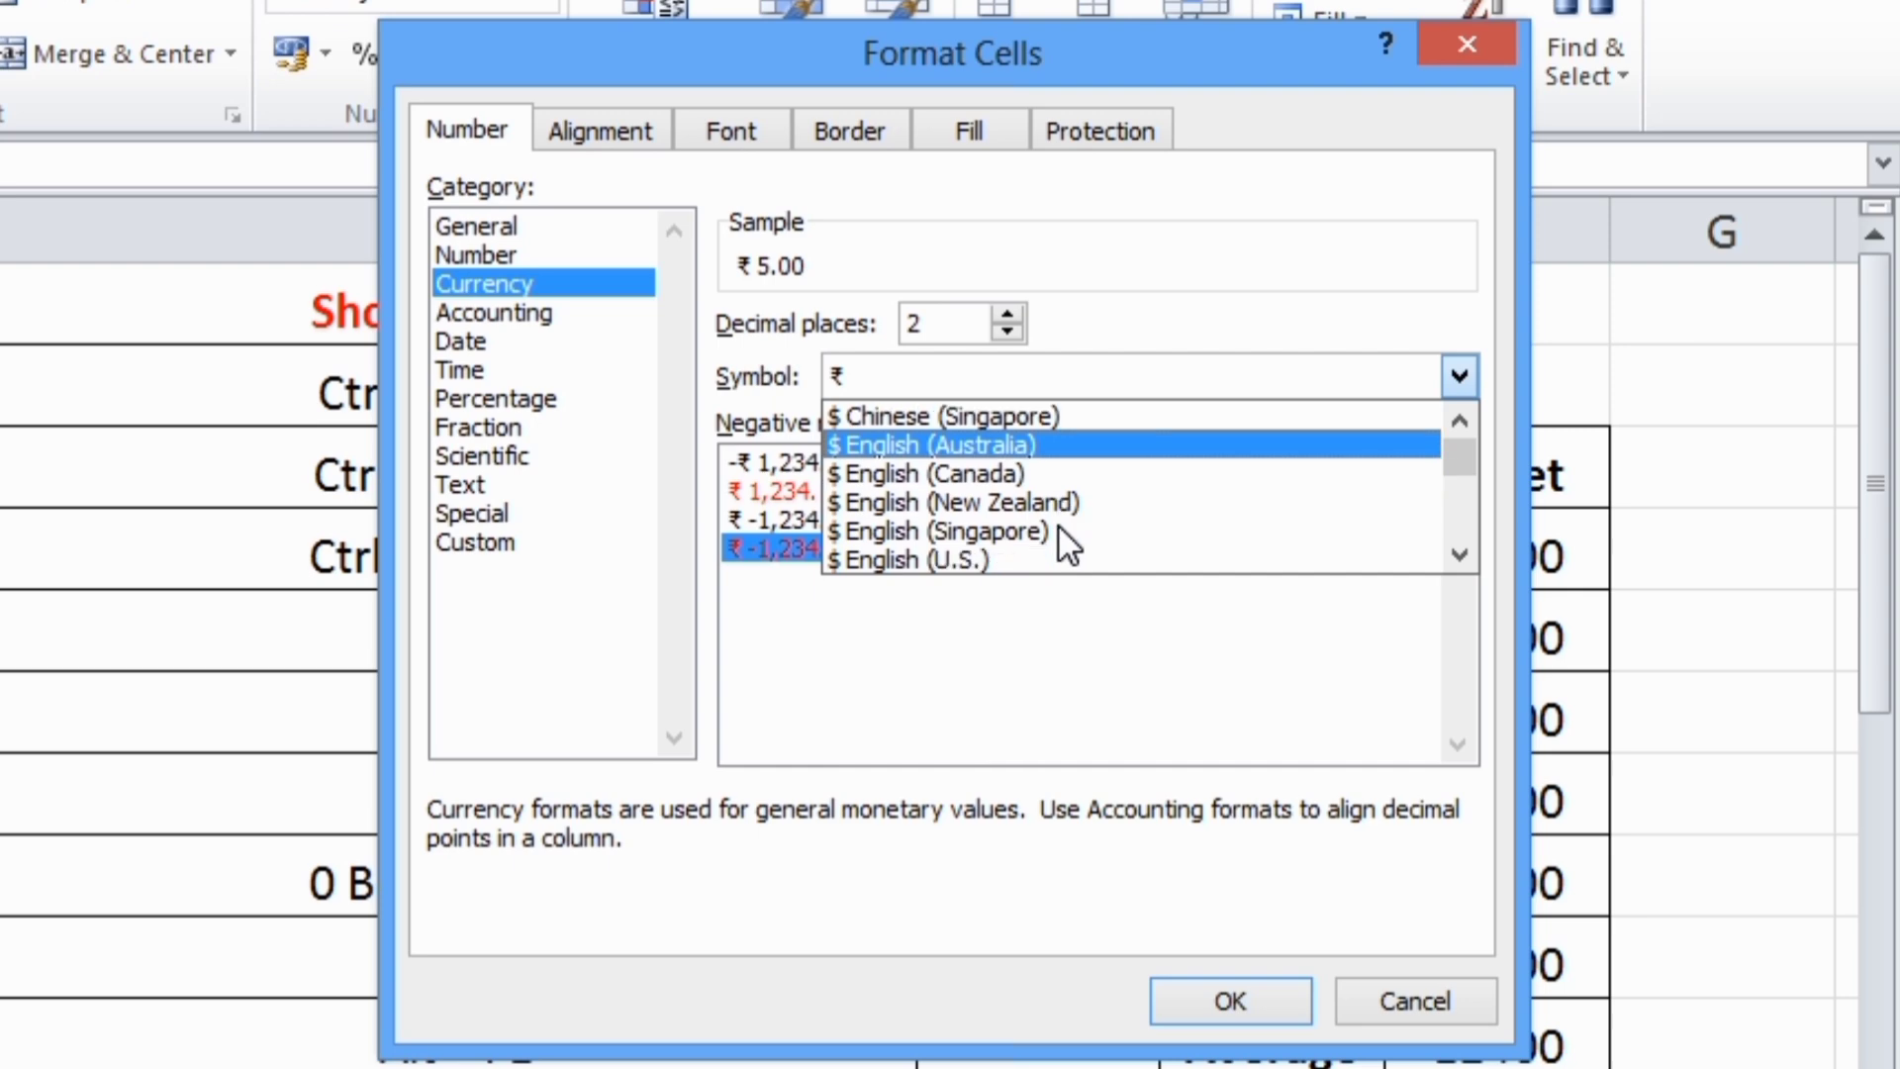
left_click(997, 559)
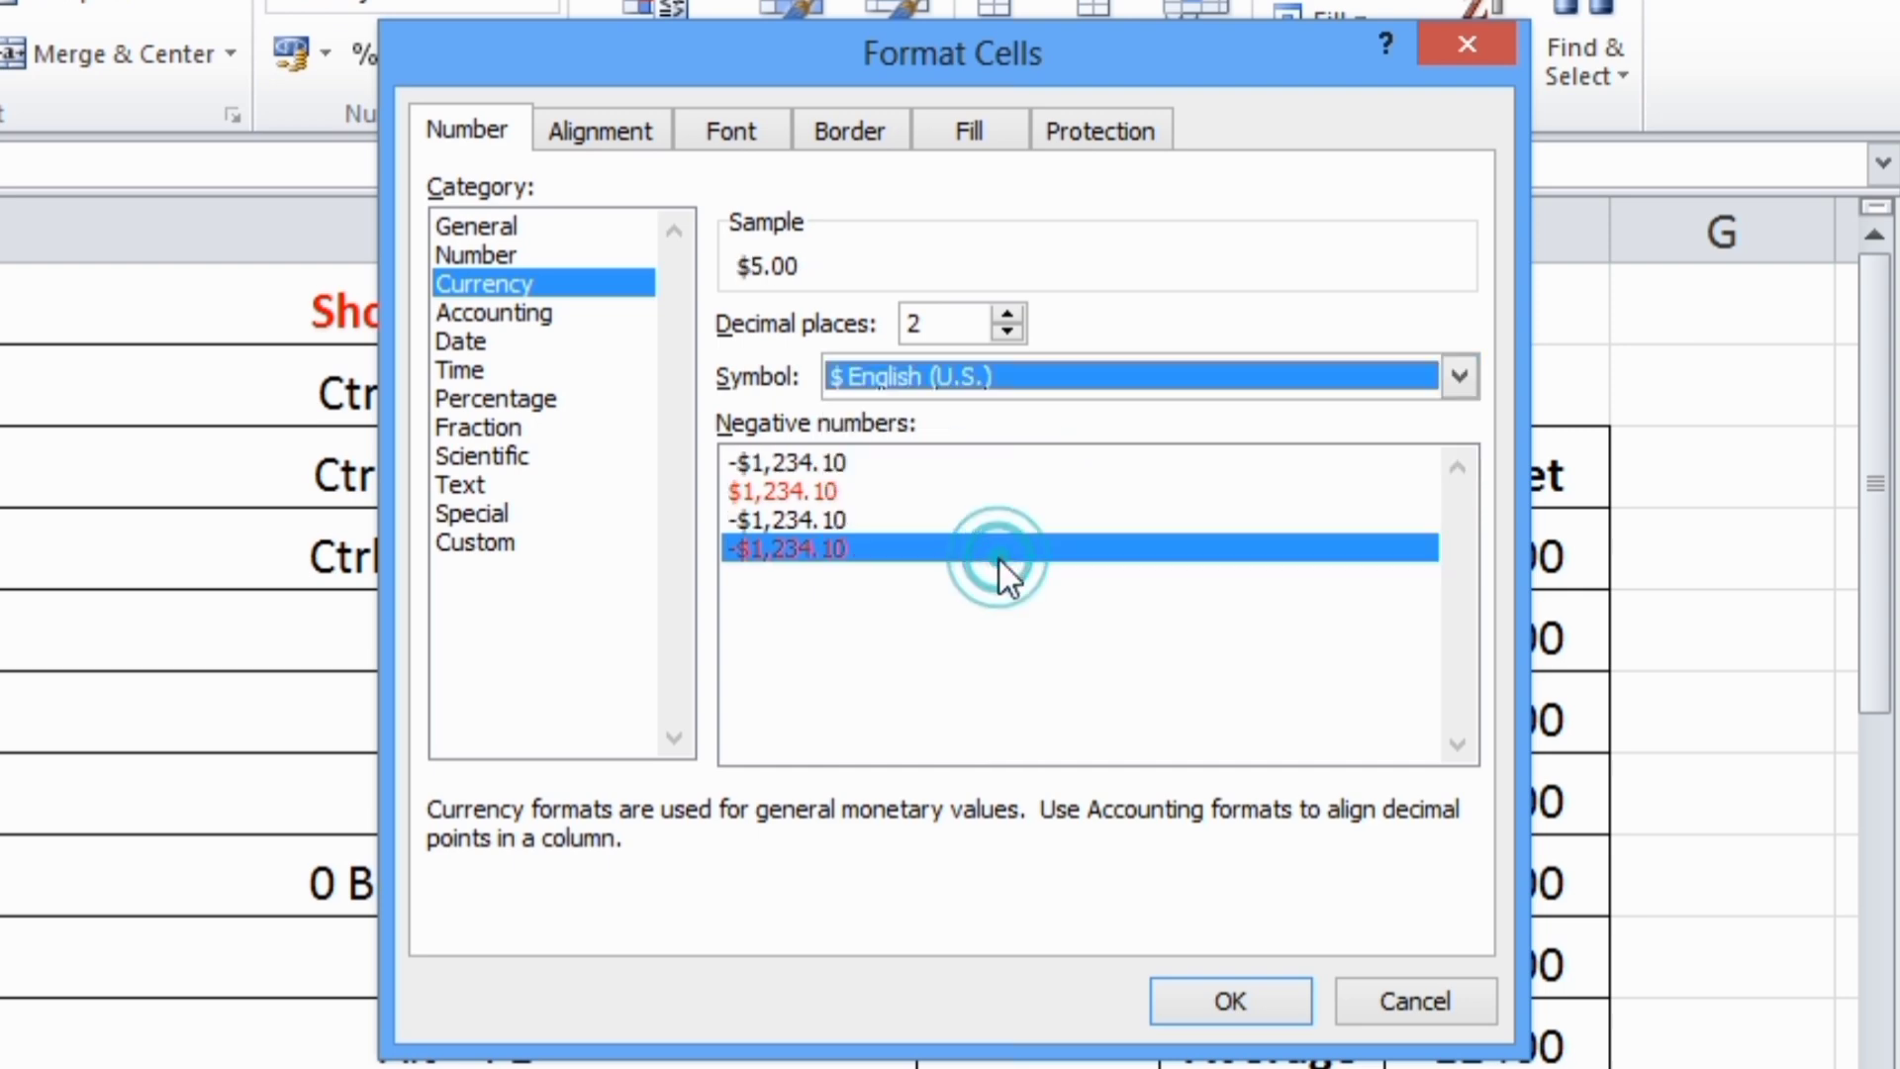
left_click(1164, 995)
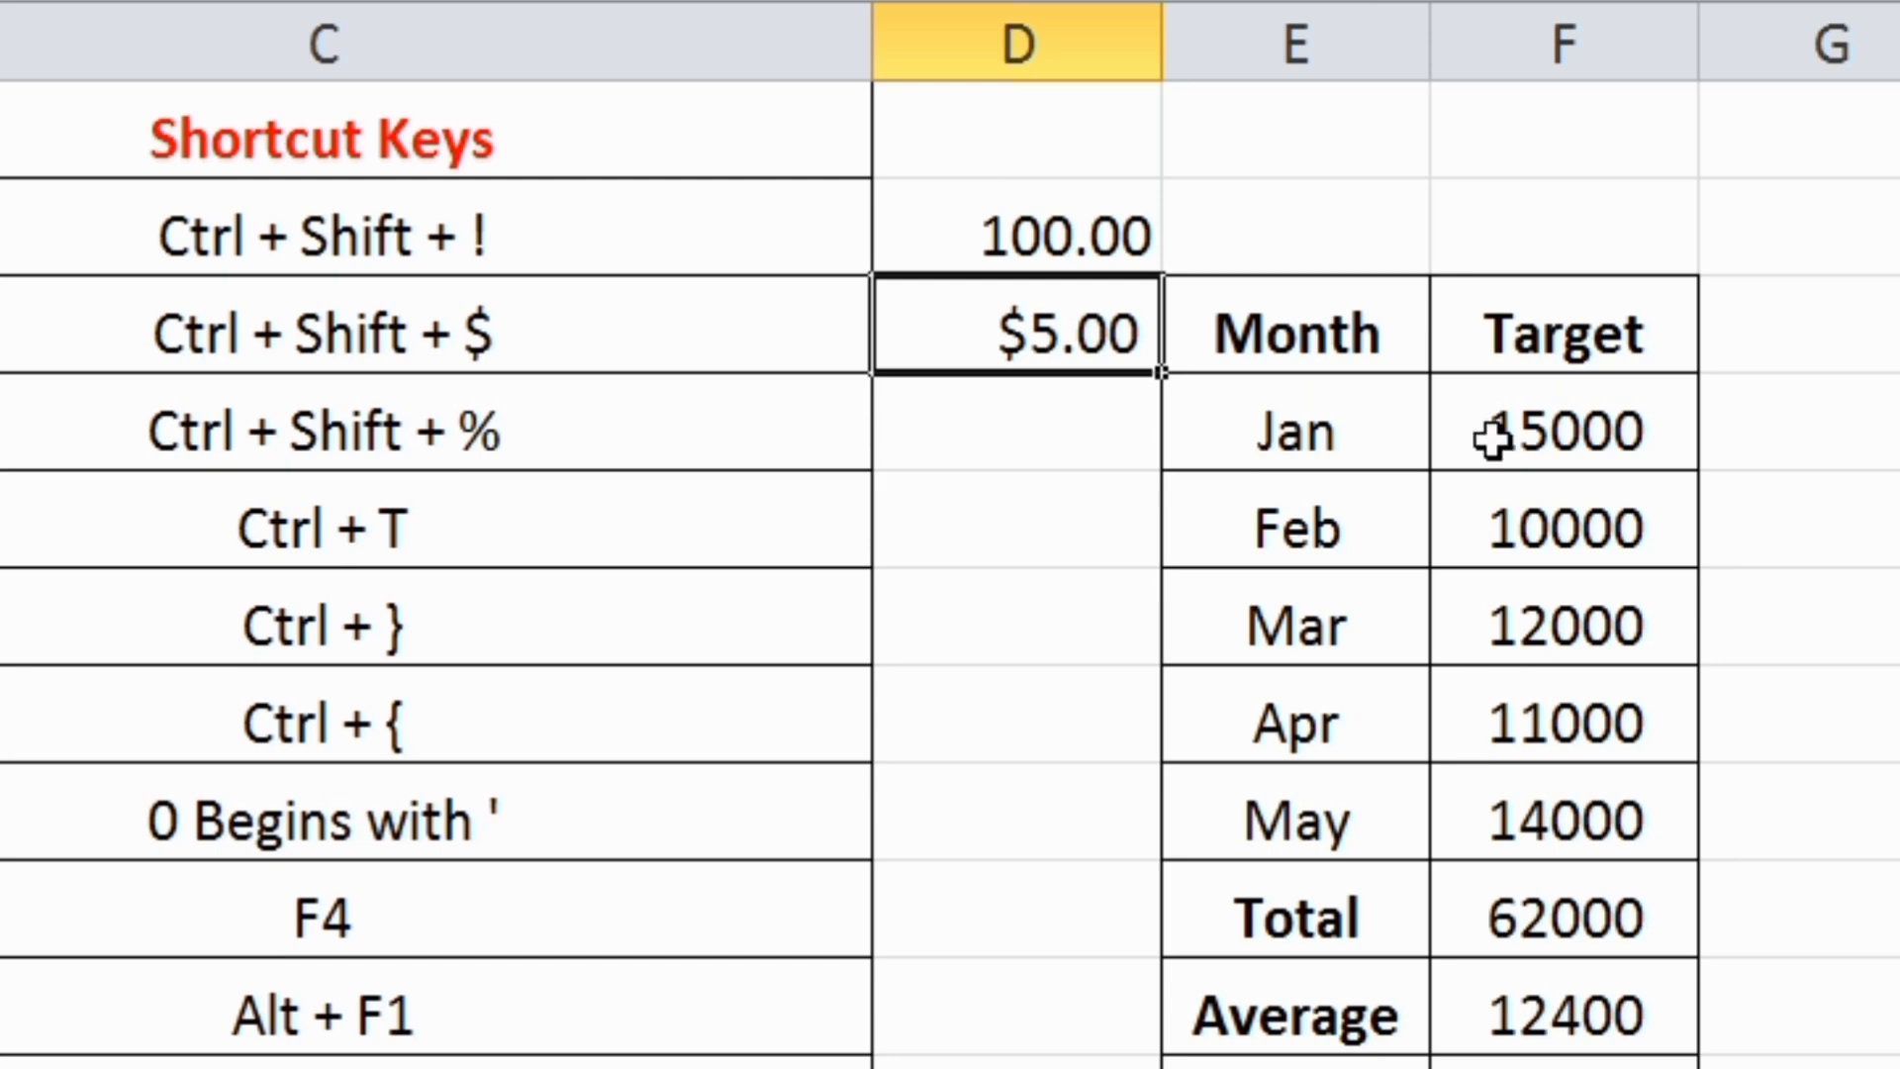
Format the January to May targets in F4:F8 as Currency with the $ English (U.S.) symbol
left_click_drag(1492, 436, 1532, 846)
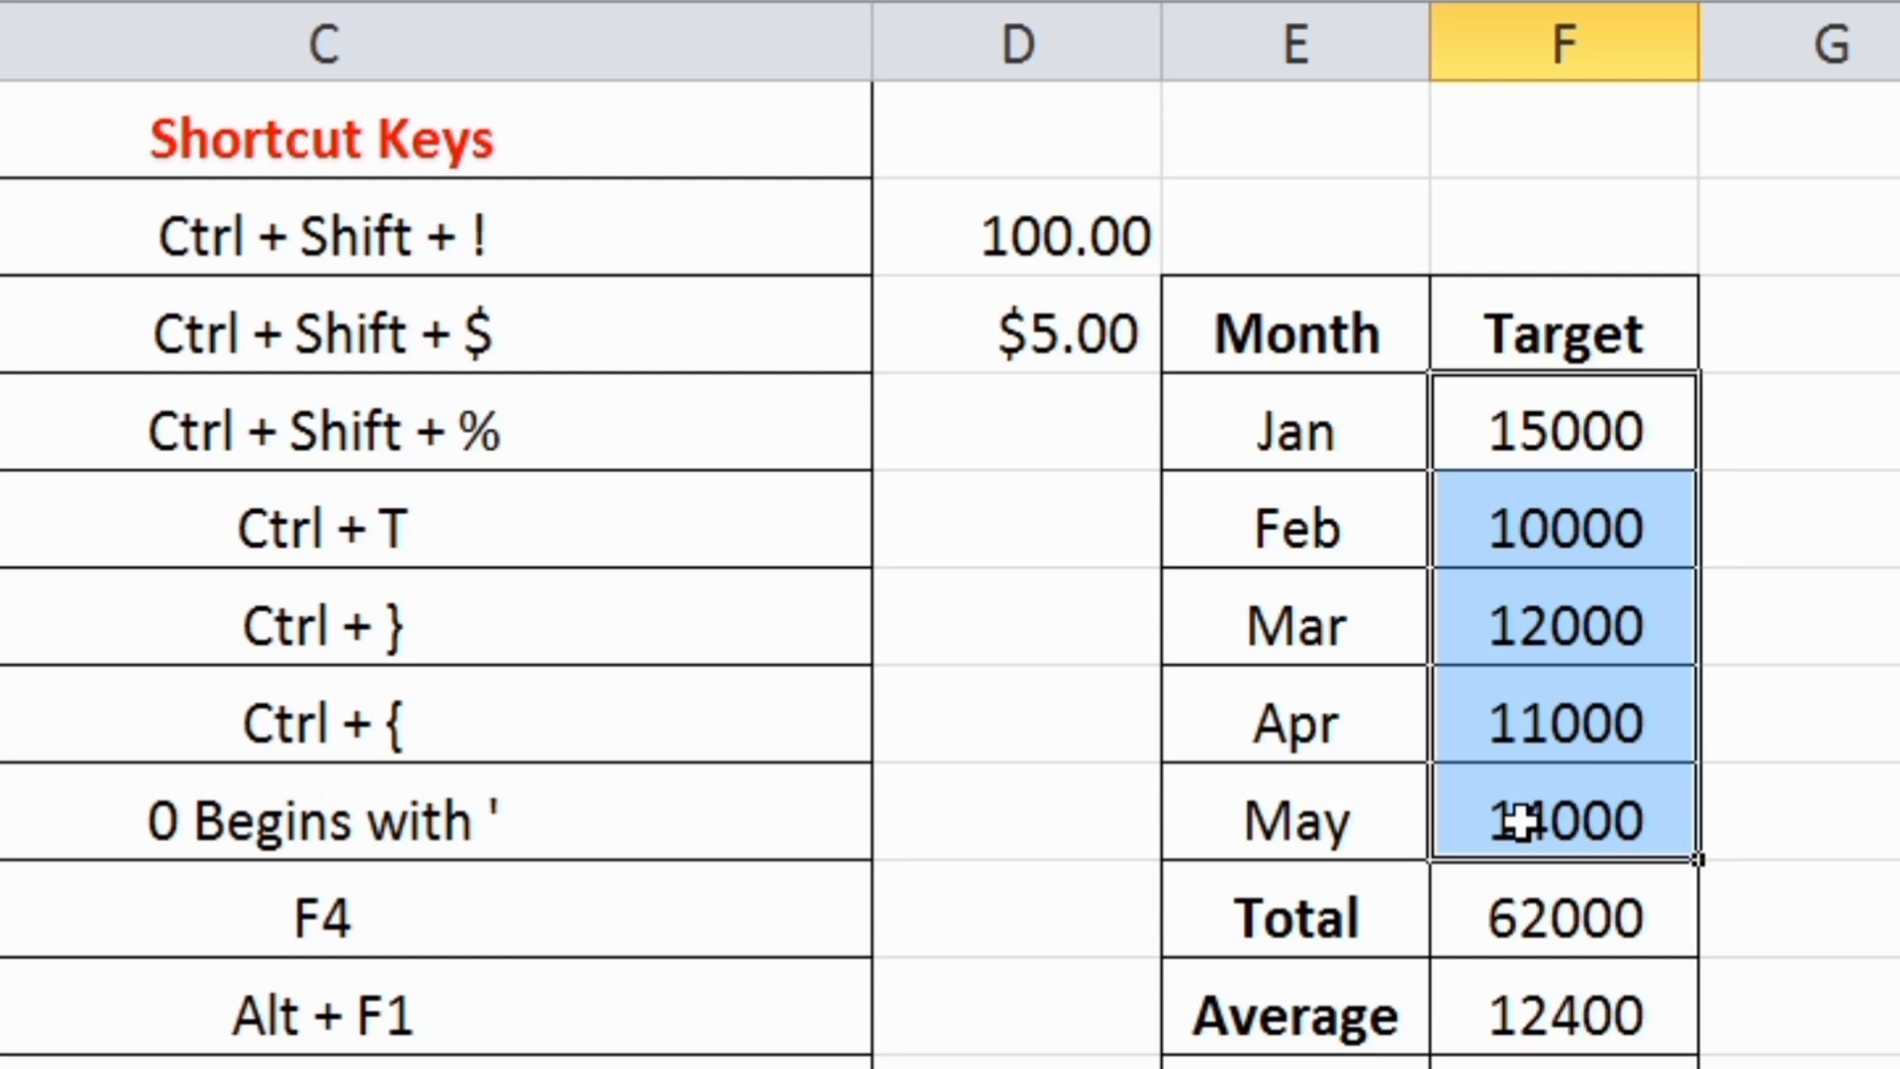
key("ctrl+shift+dollar")
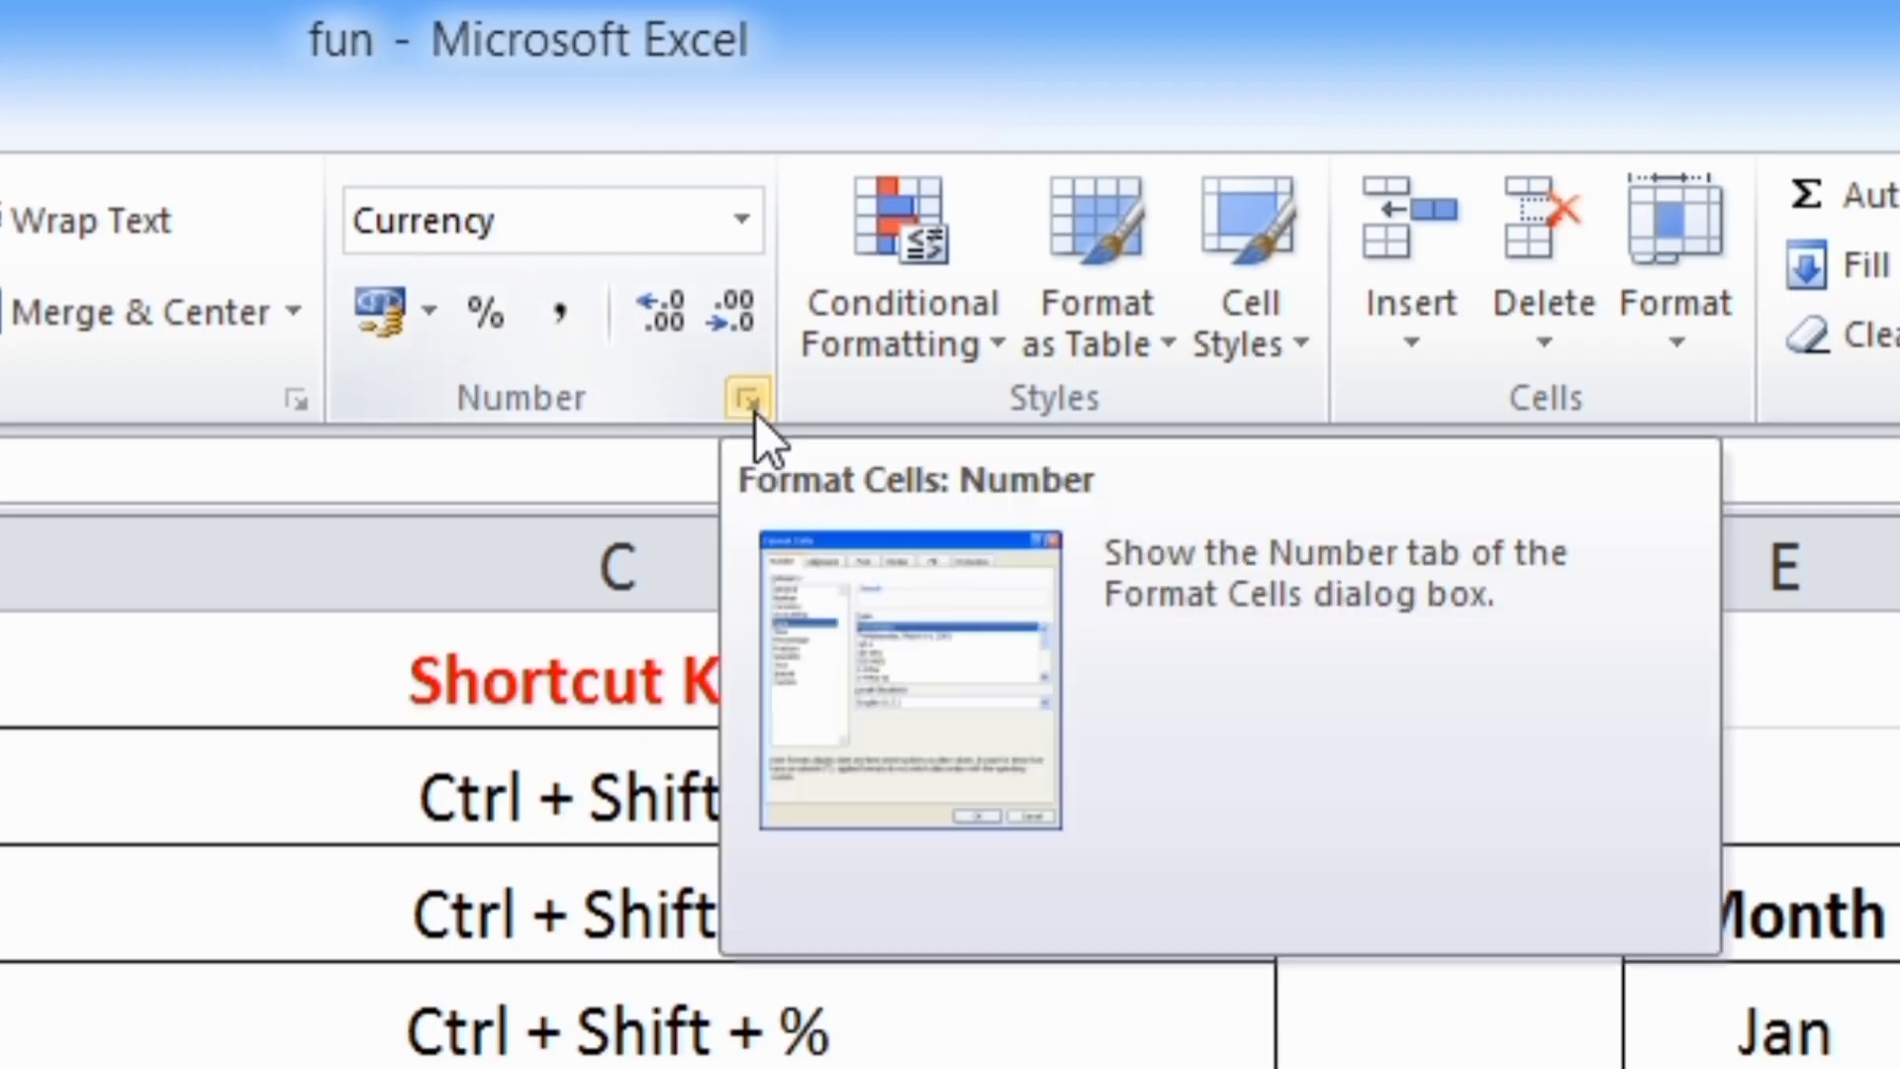
left_click(749, 402)
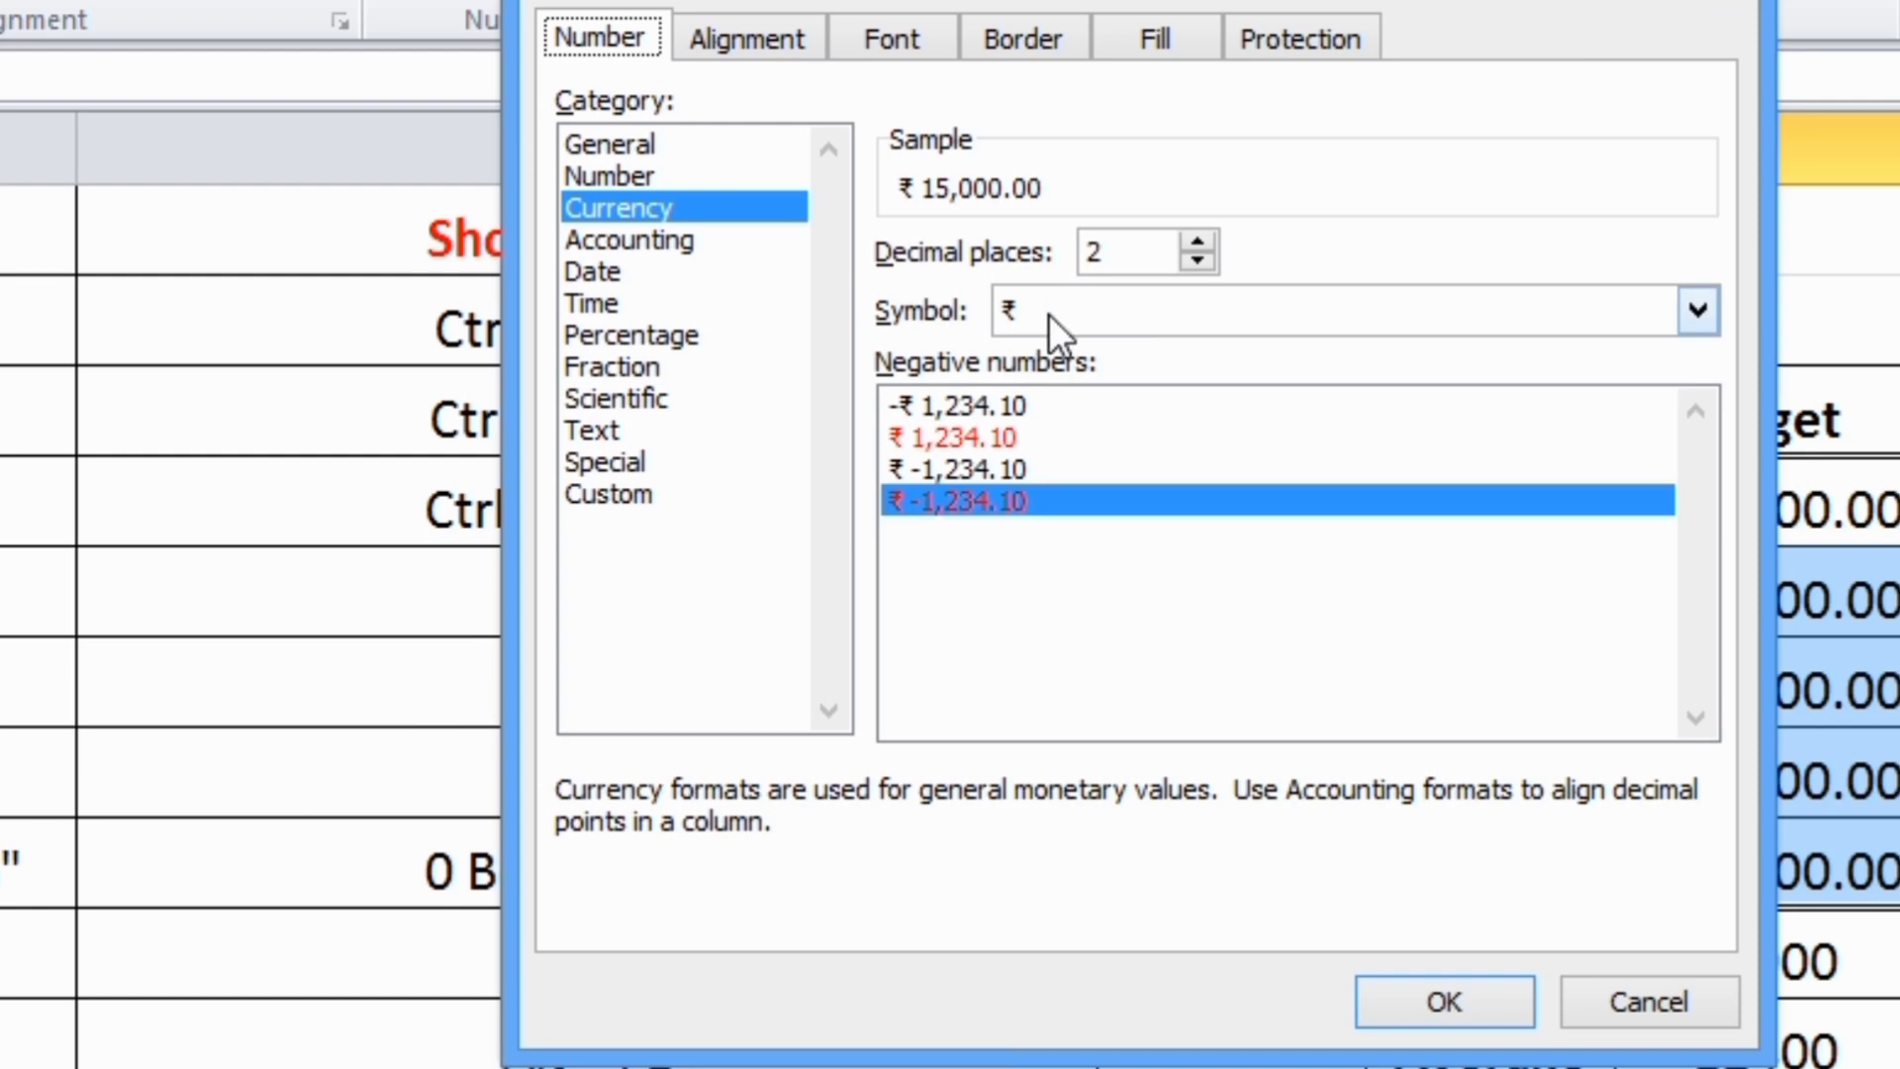
left_click(1689, 320)
scroll(1381, 395, "down", 2)
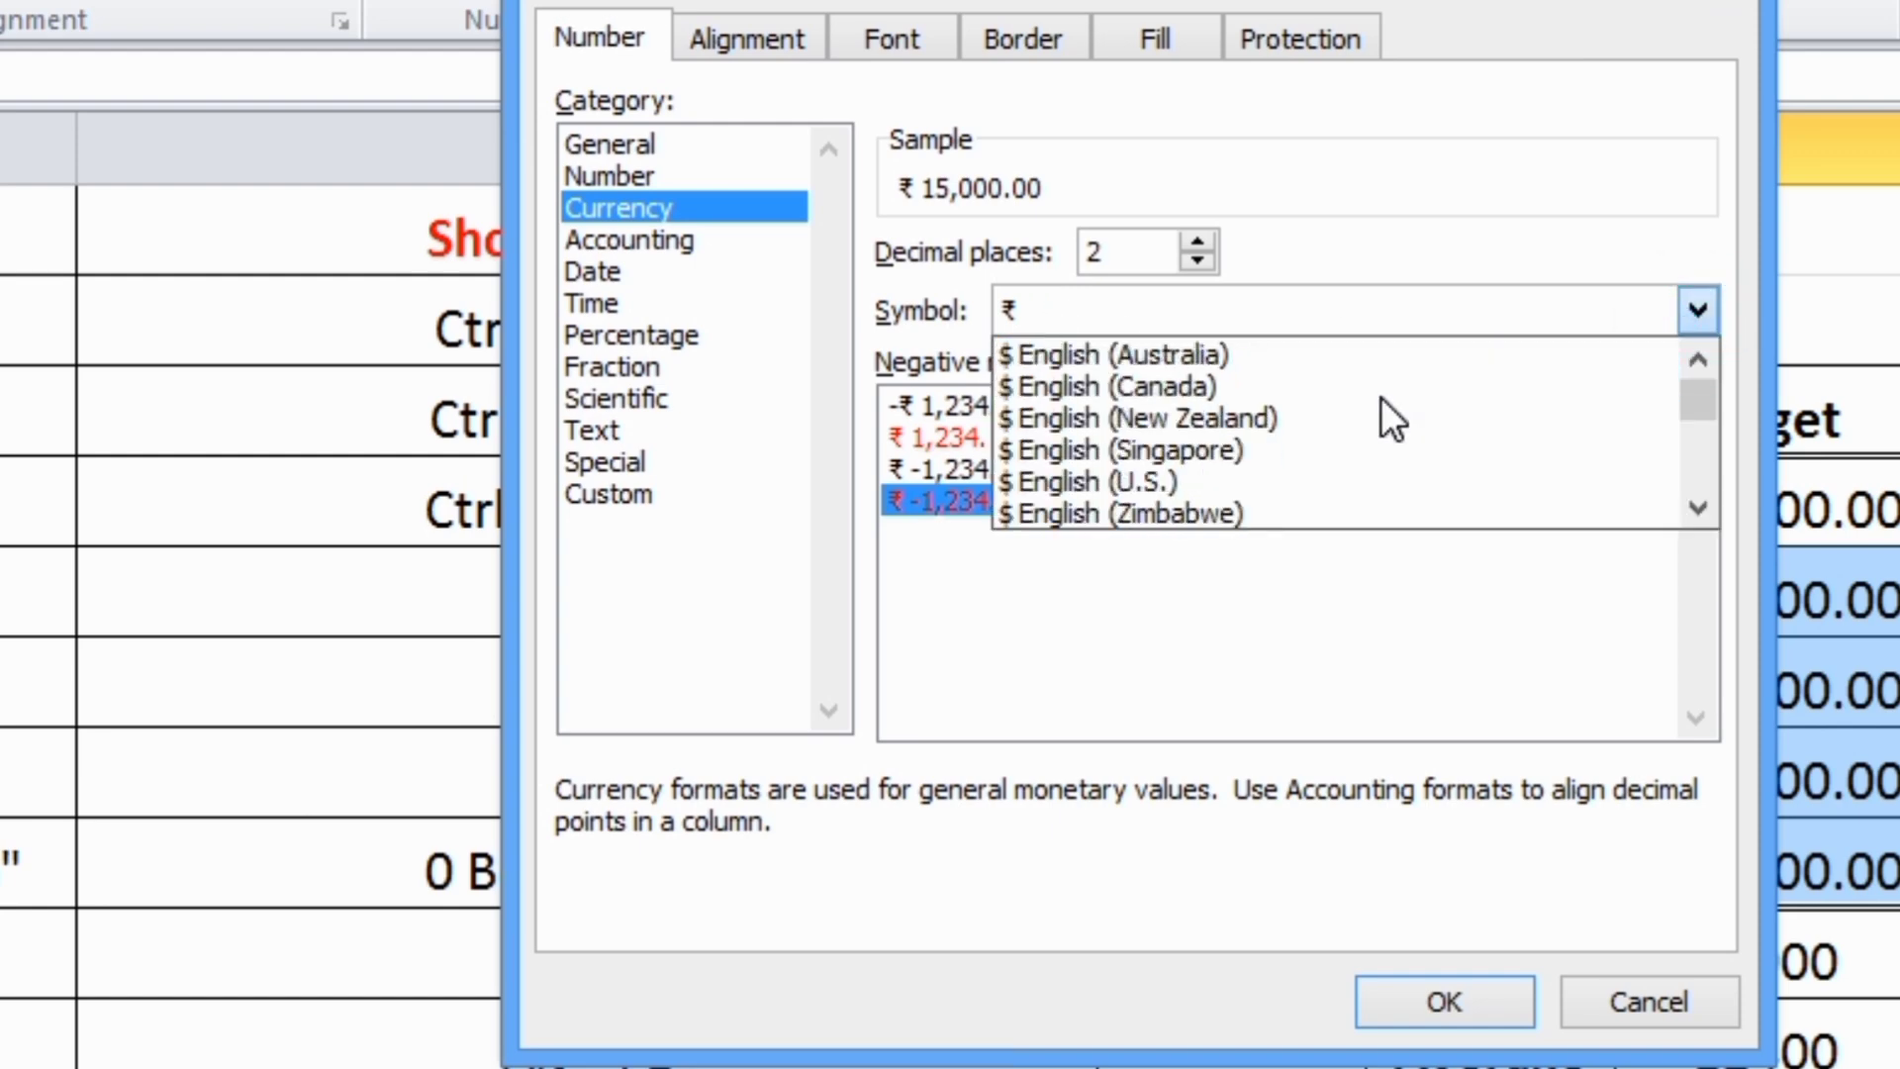
left_click(1202, 491)
left_click(1425, 1010)
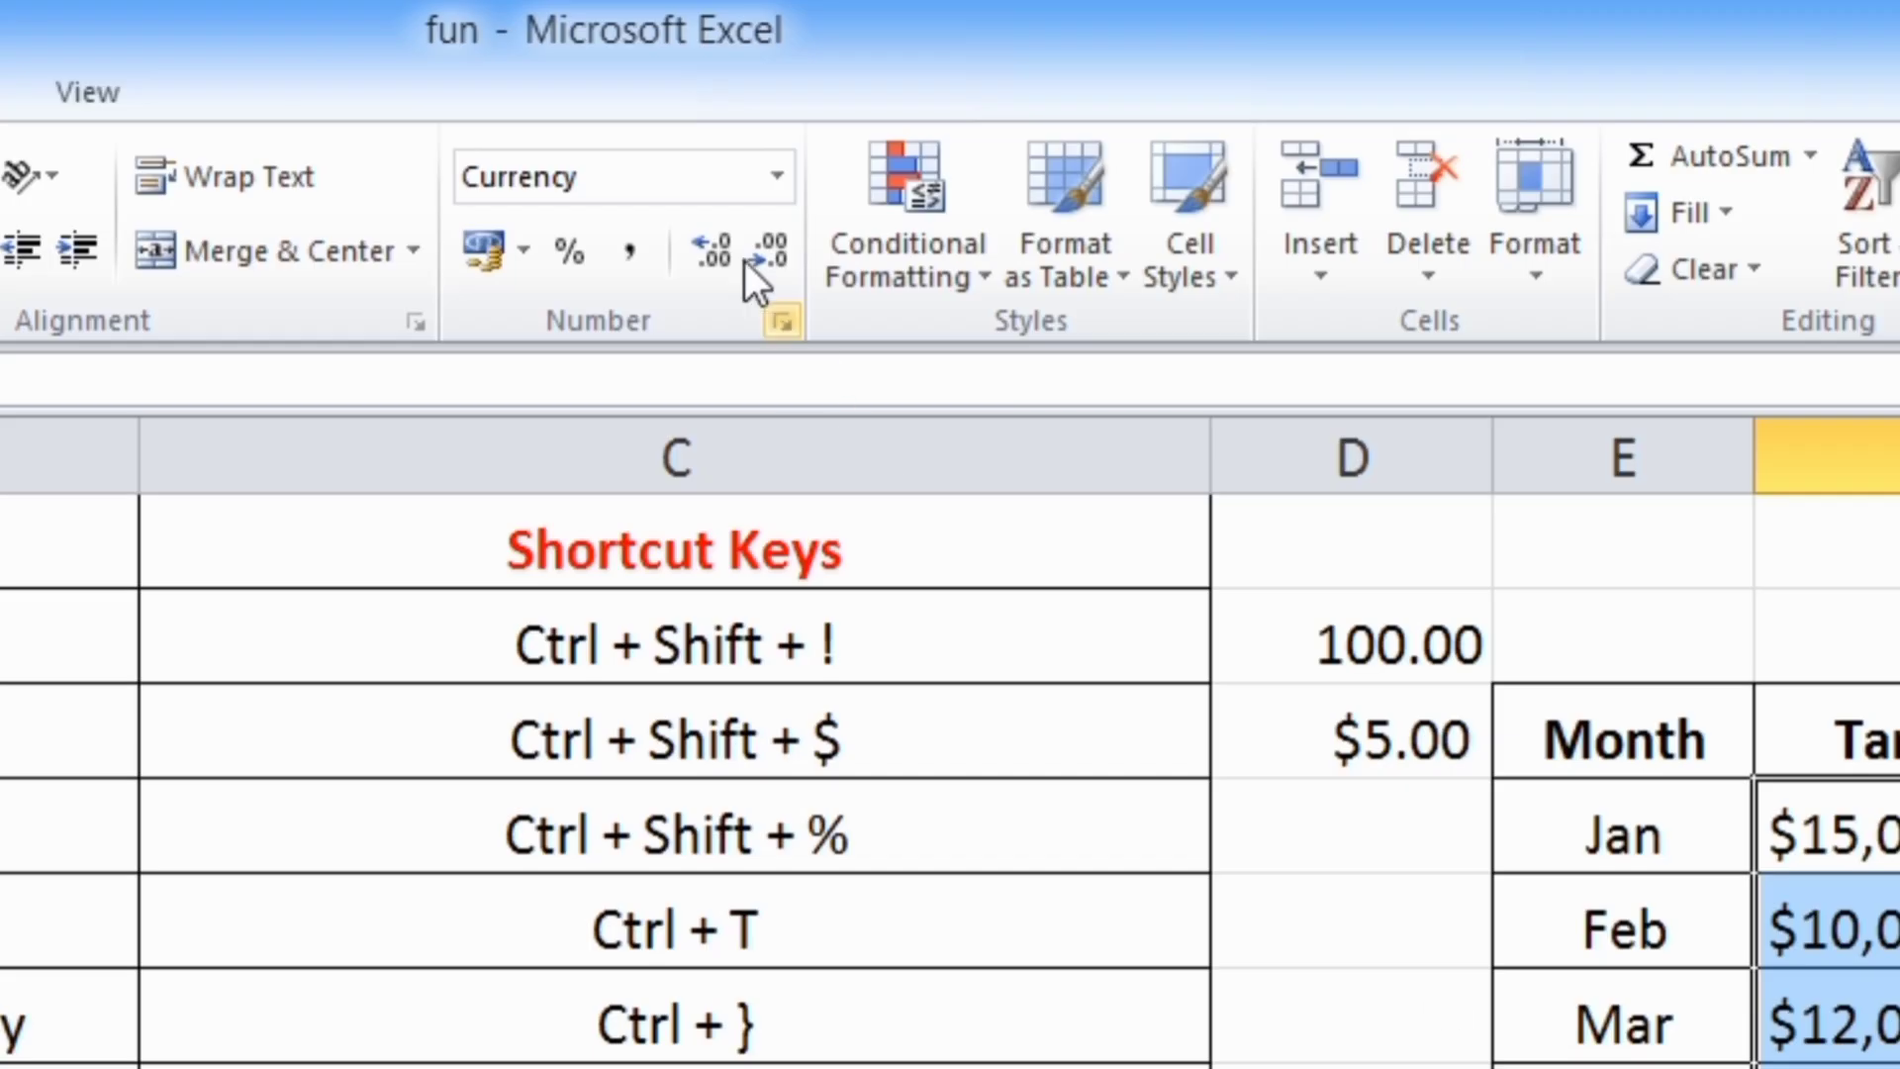
Reset the January to May targets to the General number format
left_click(777, 178)
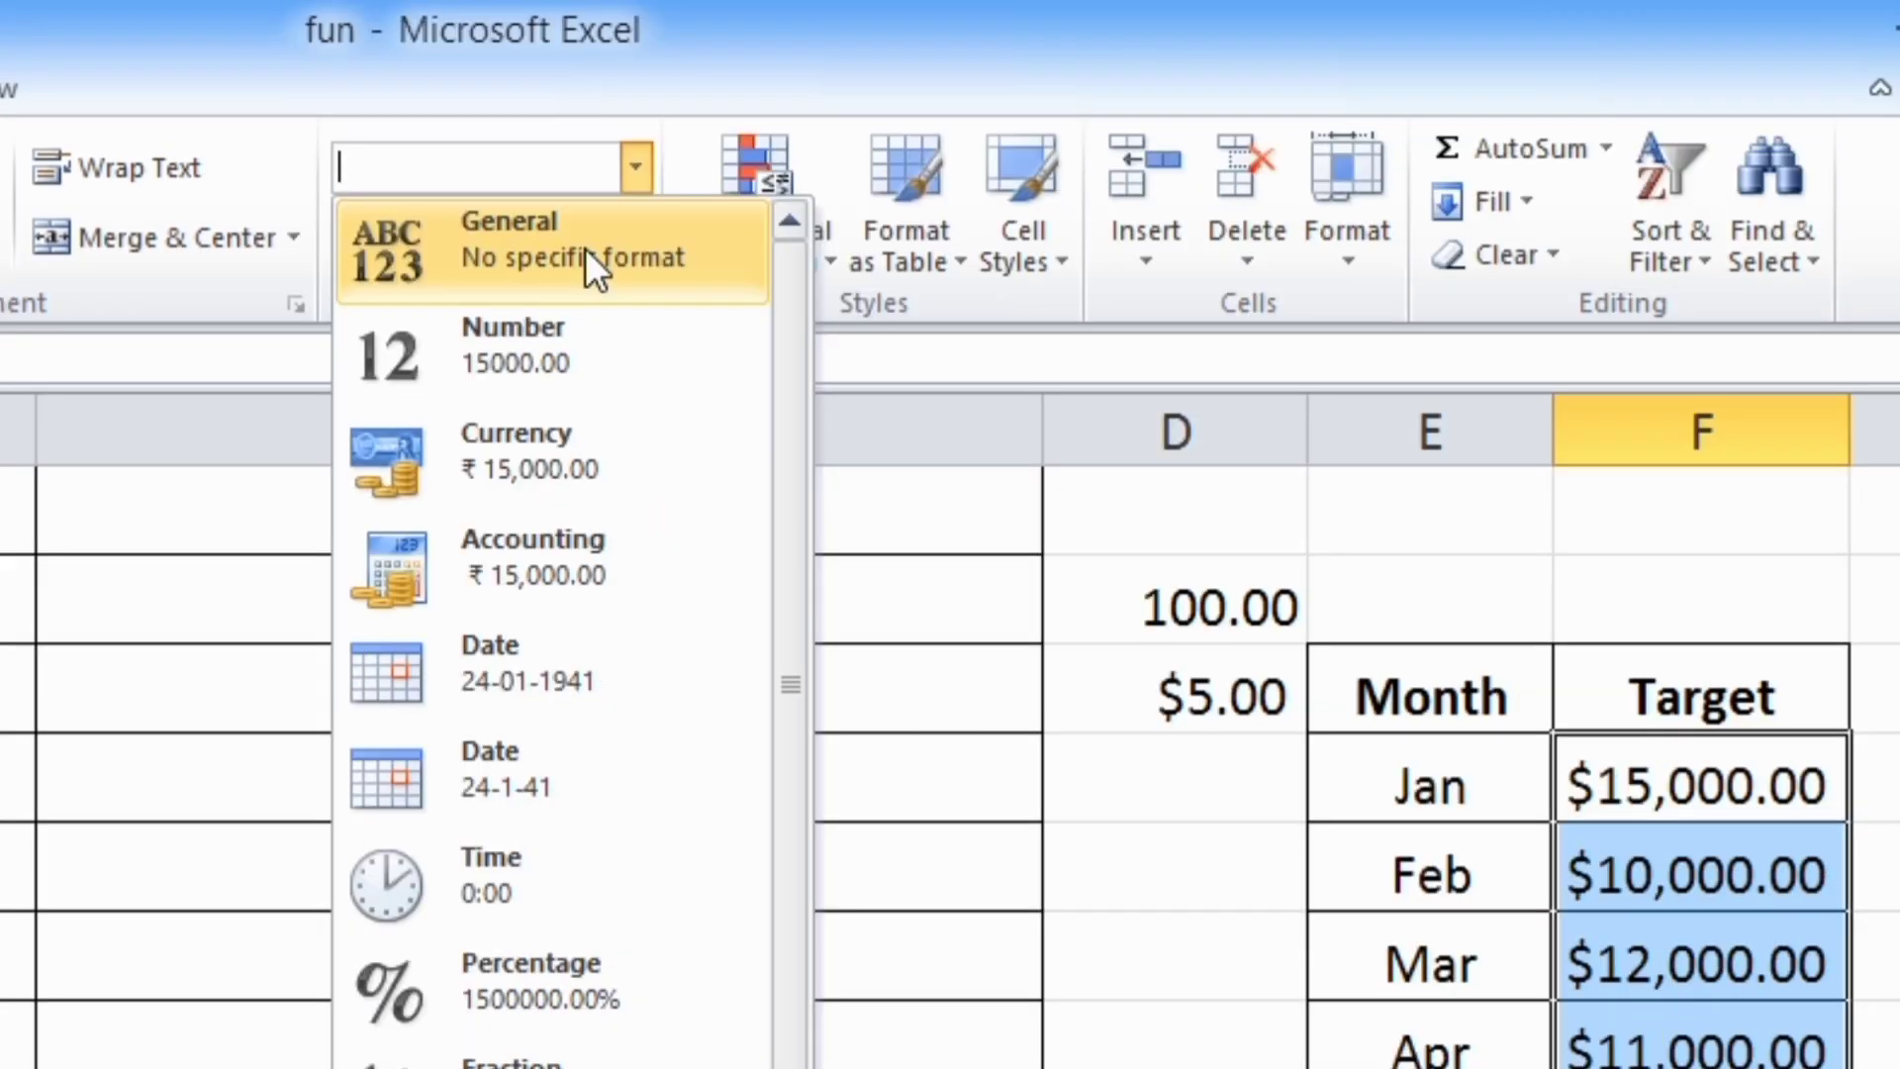
left_click(727, 269)
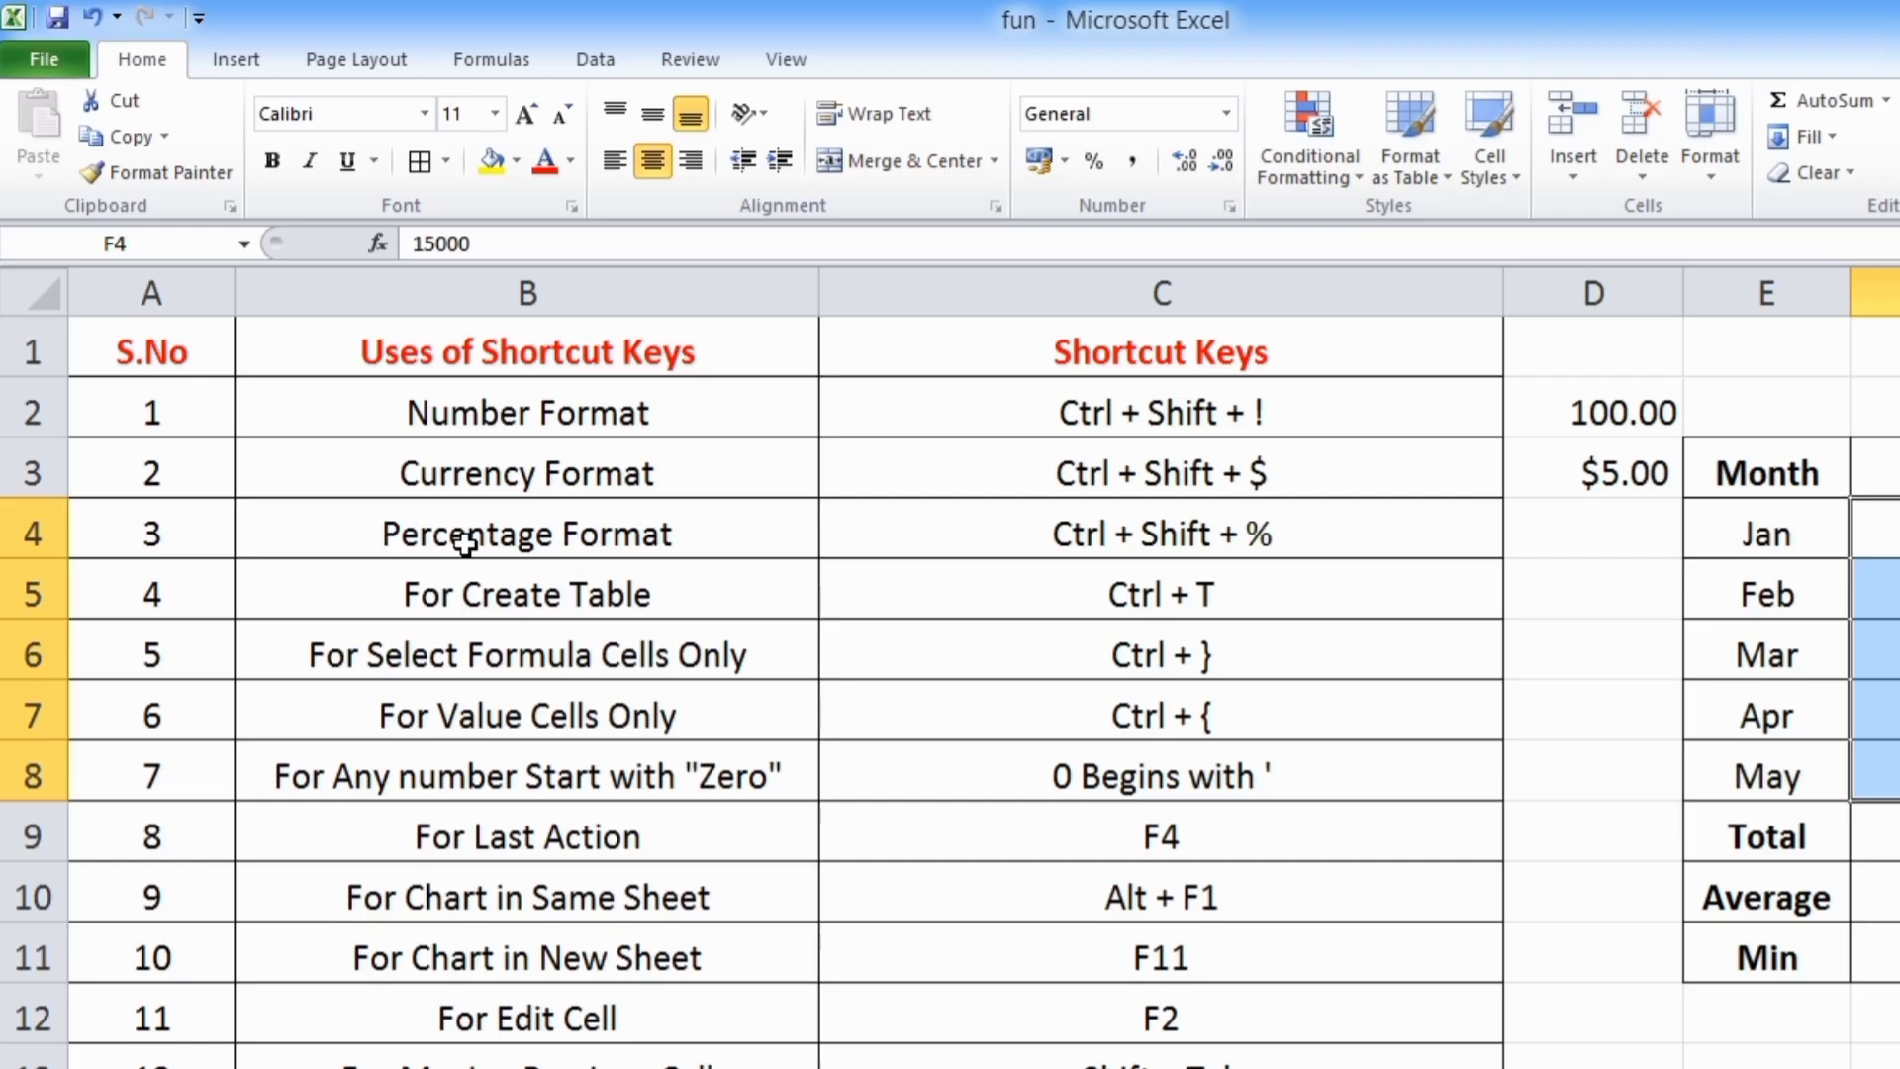
Enter 10% in cell D4 and 11% in cell D5
left_click(458, 542)
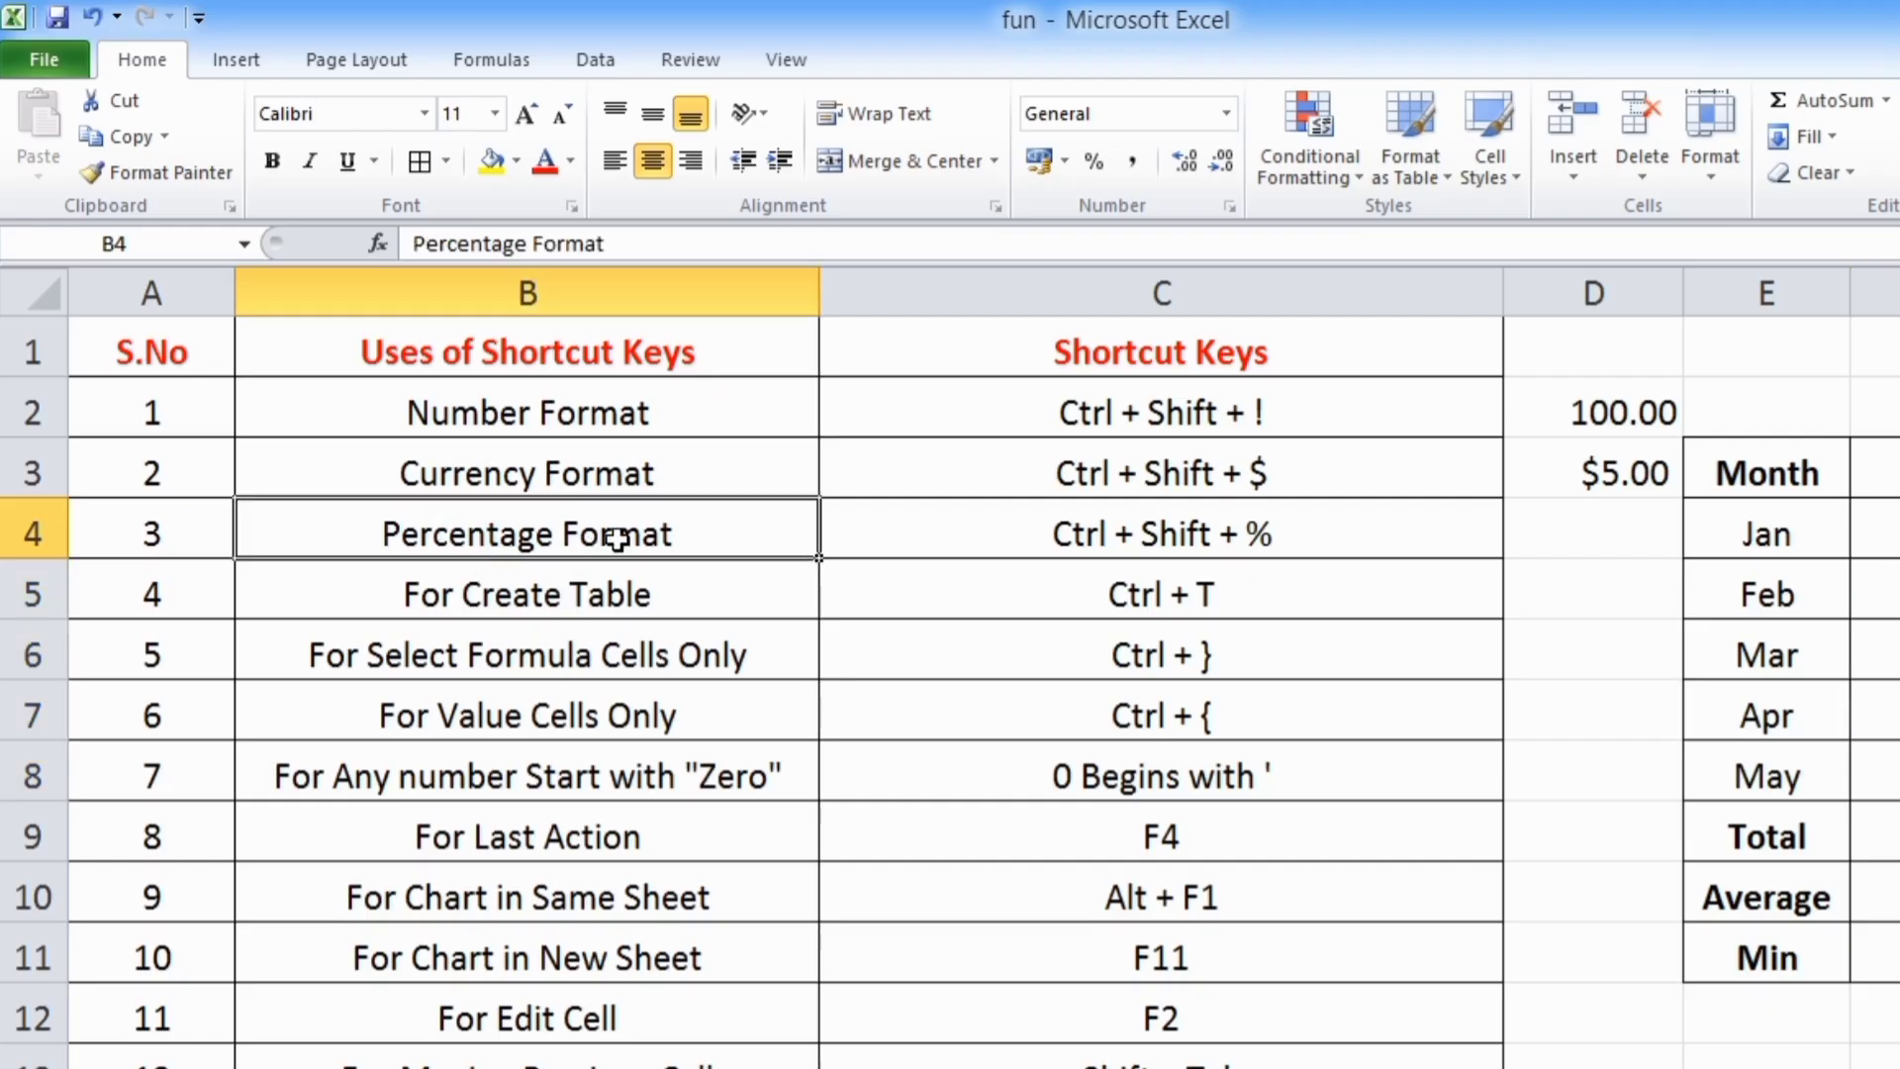
left_click(1000, 532)
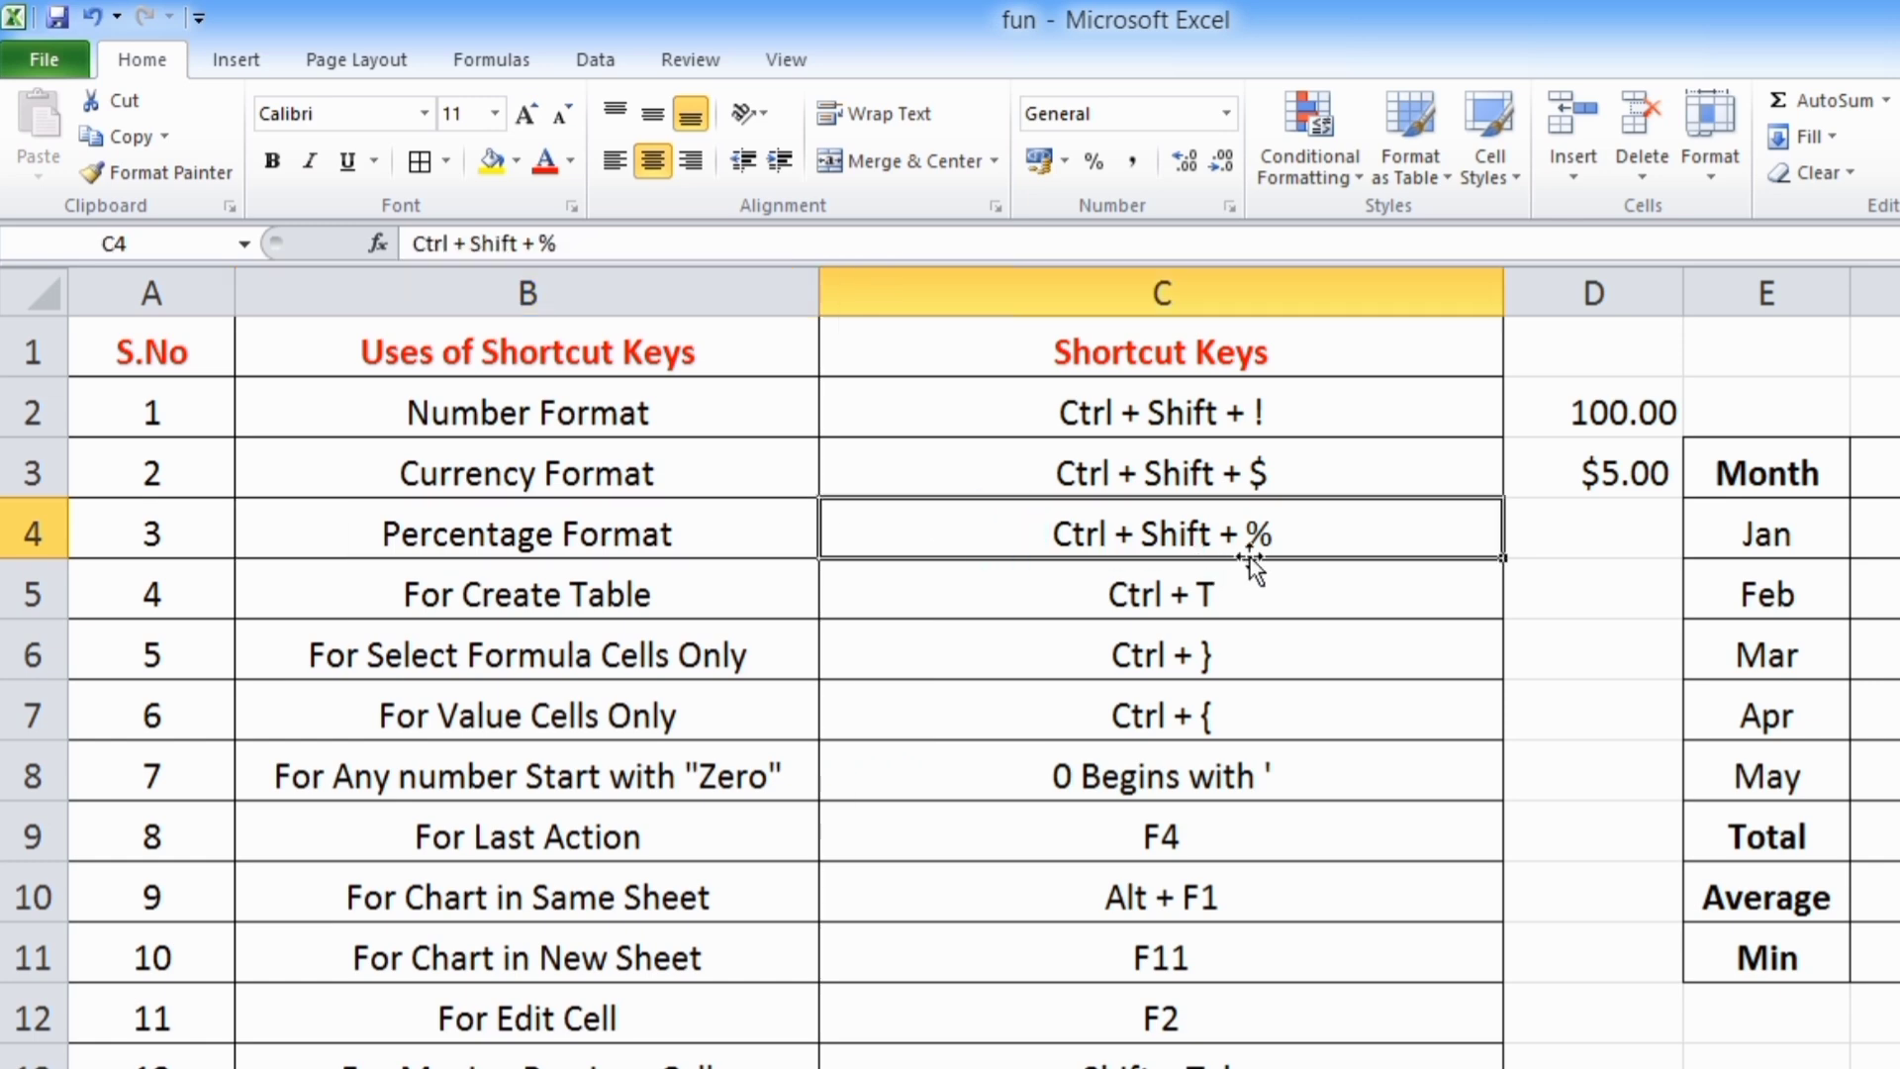
left_click(1618, 546)
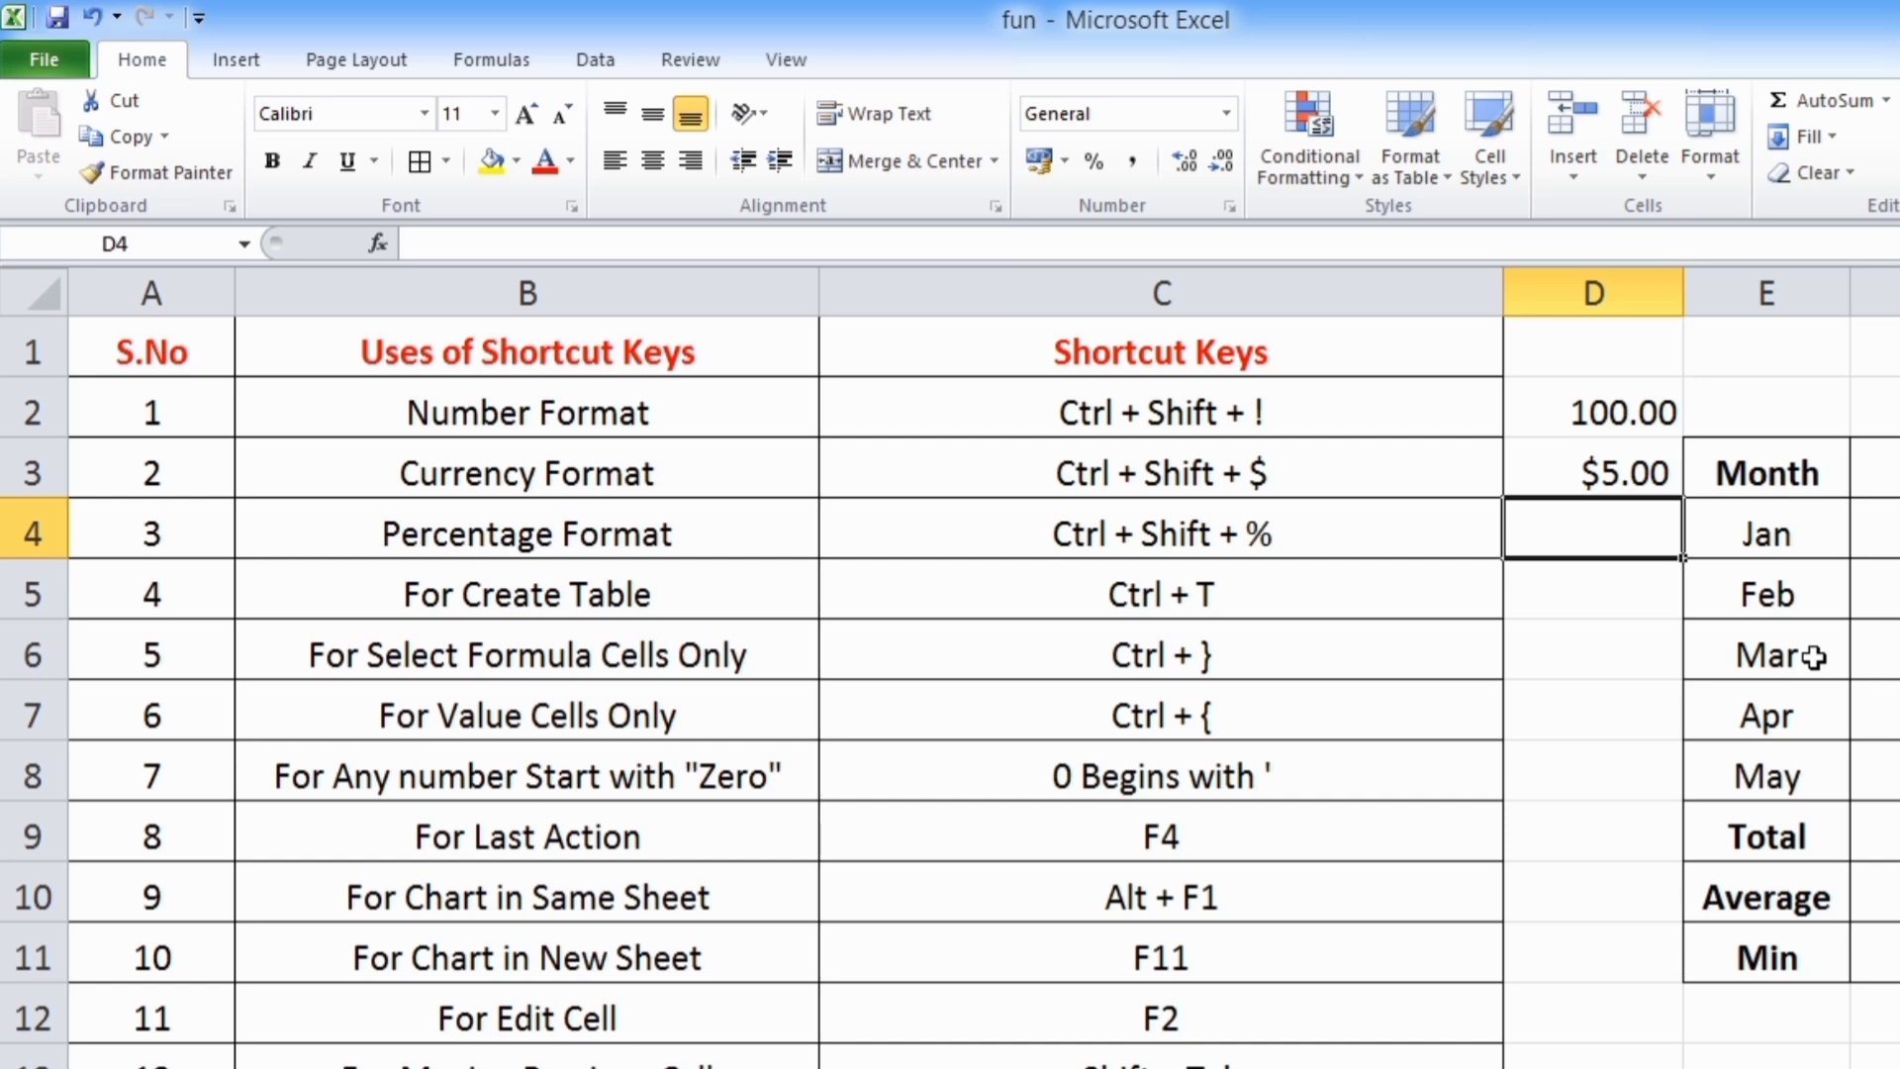
type("10%")
key("Return")
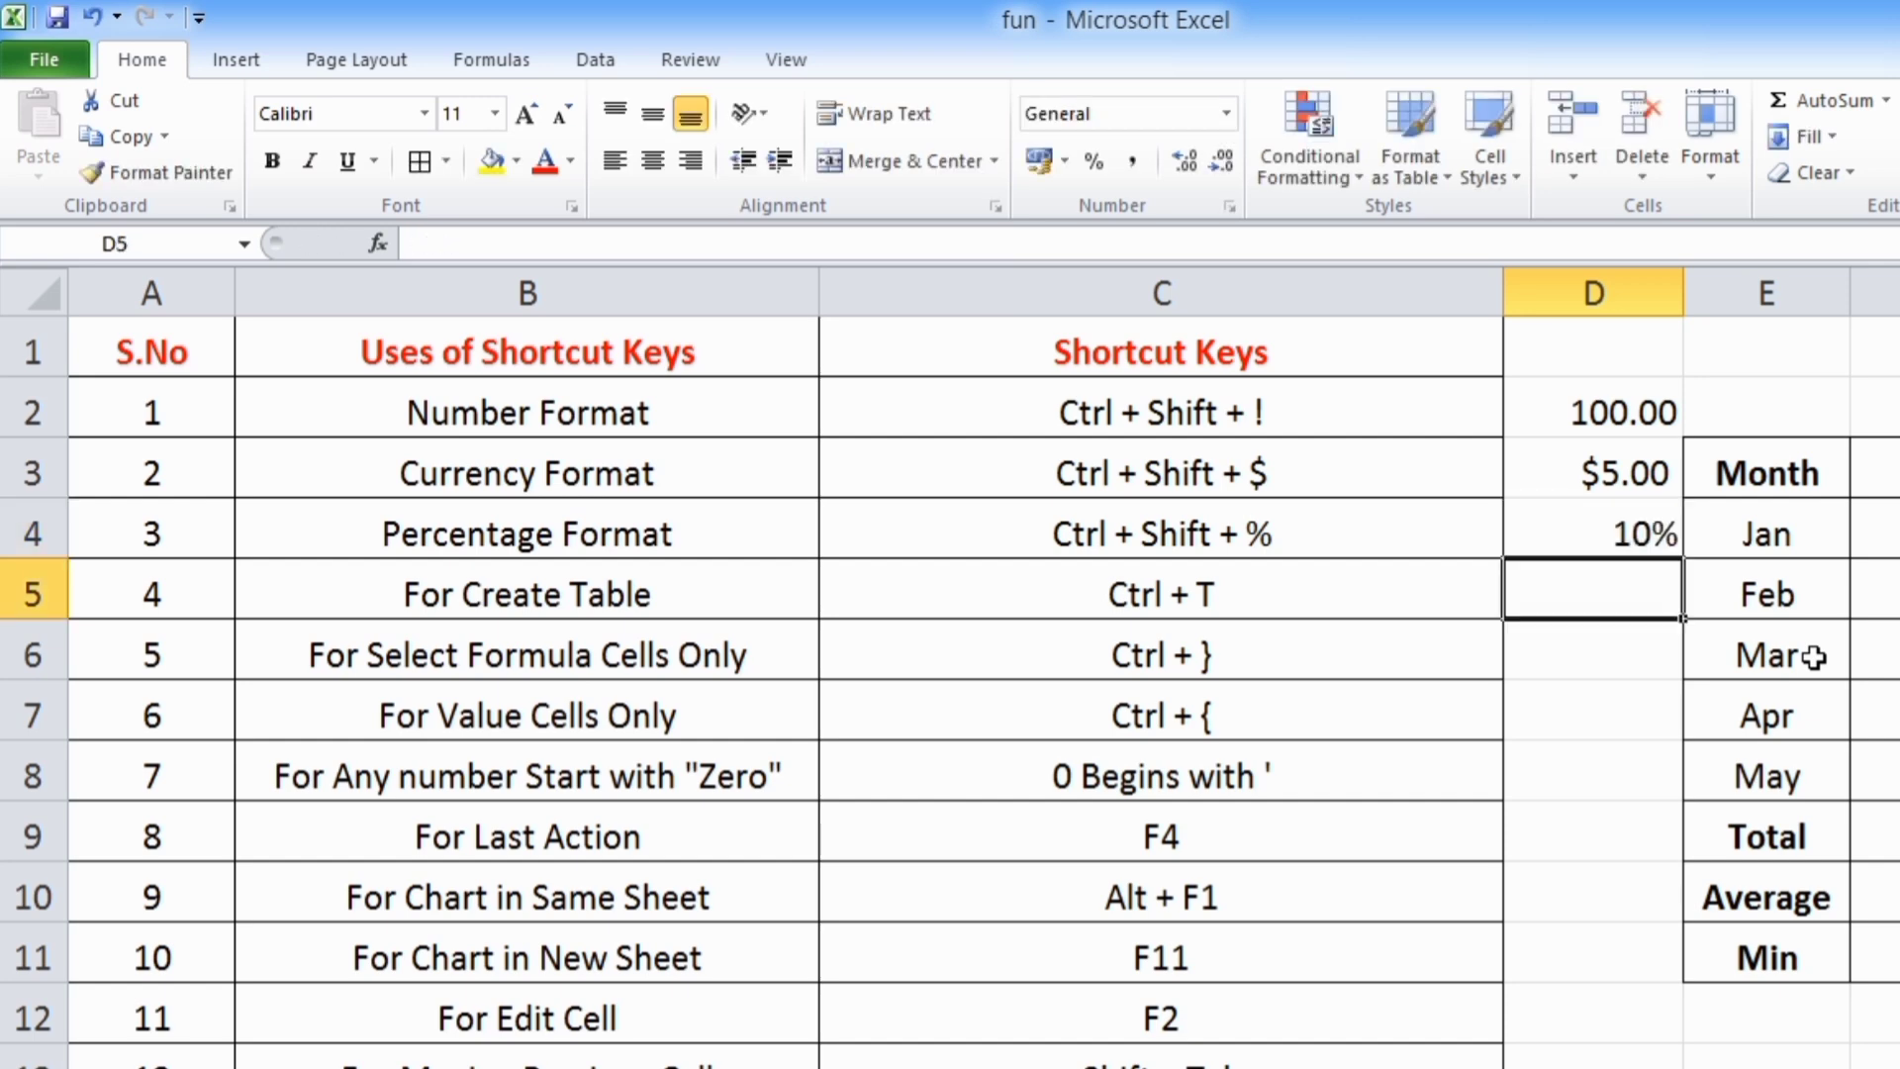
key("Up")
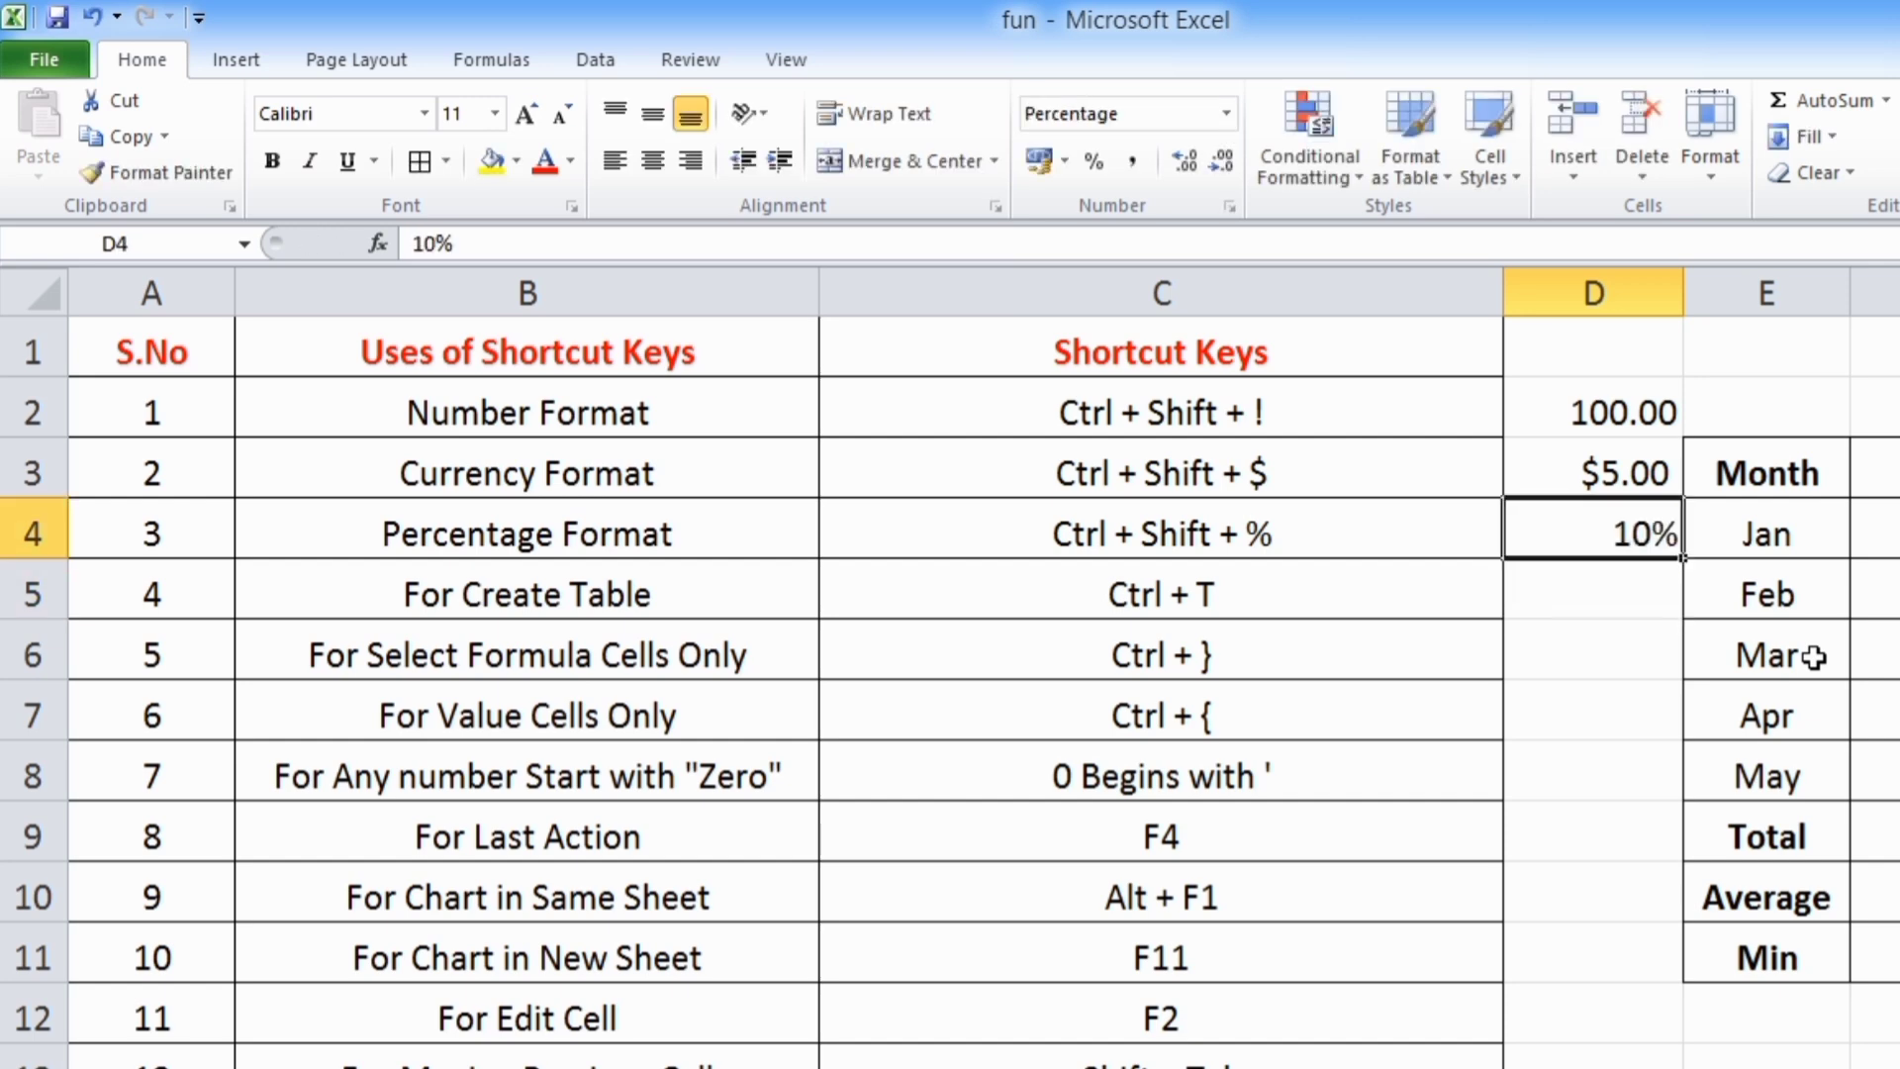
key("Down")
type("11")
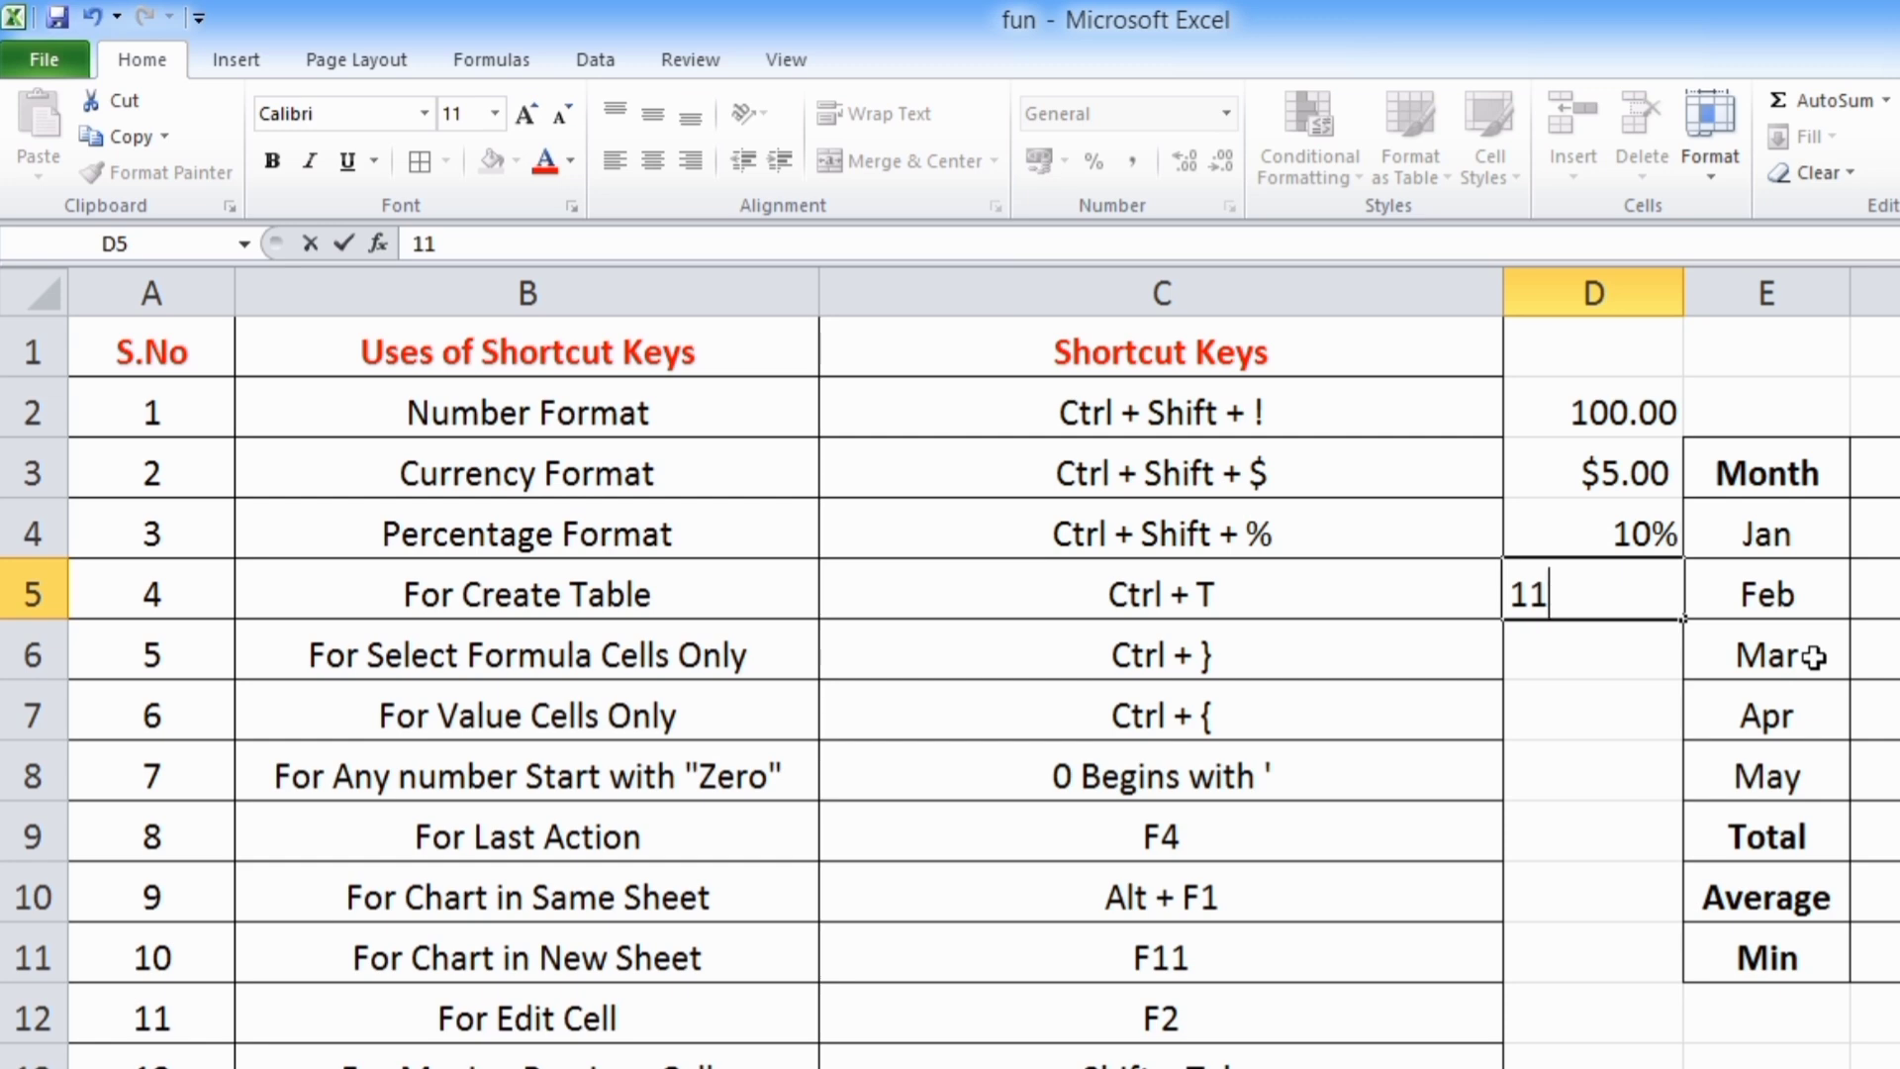
type("%")
key("Return")
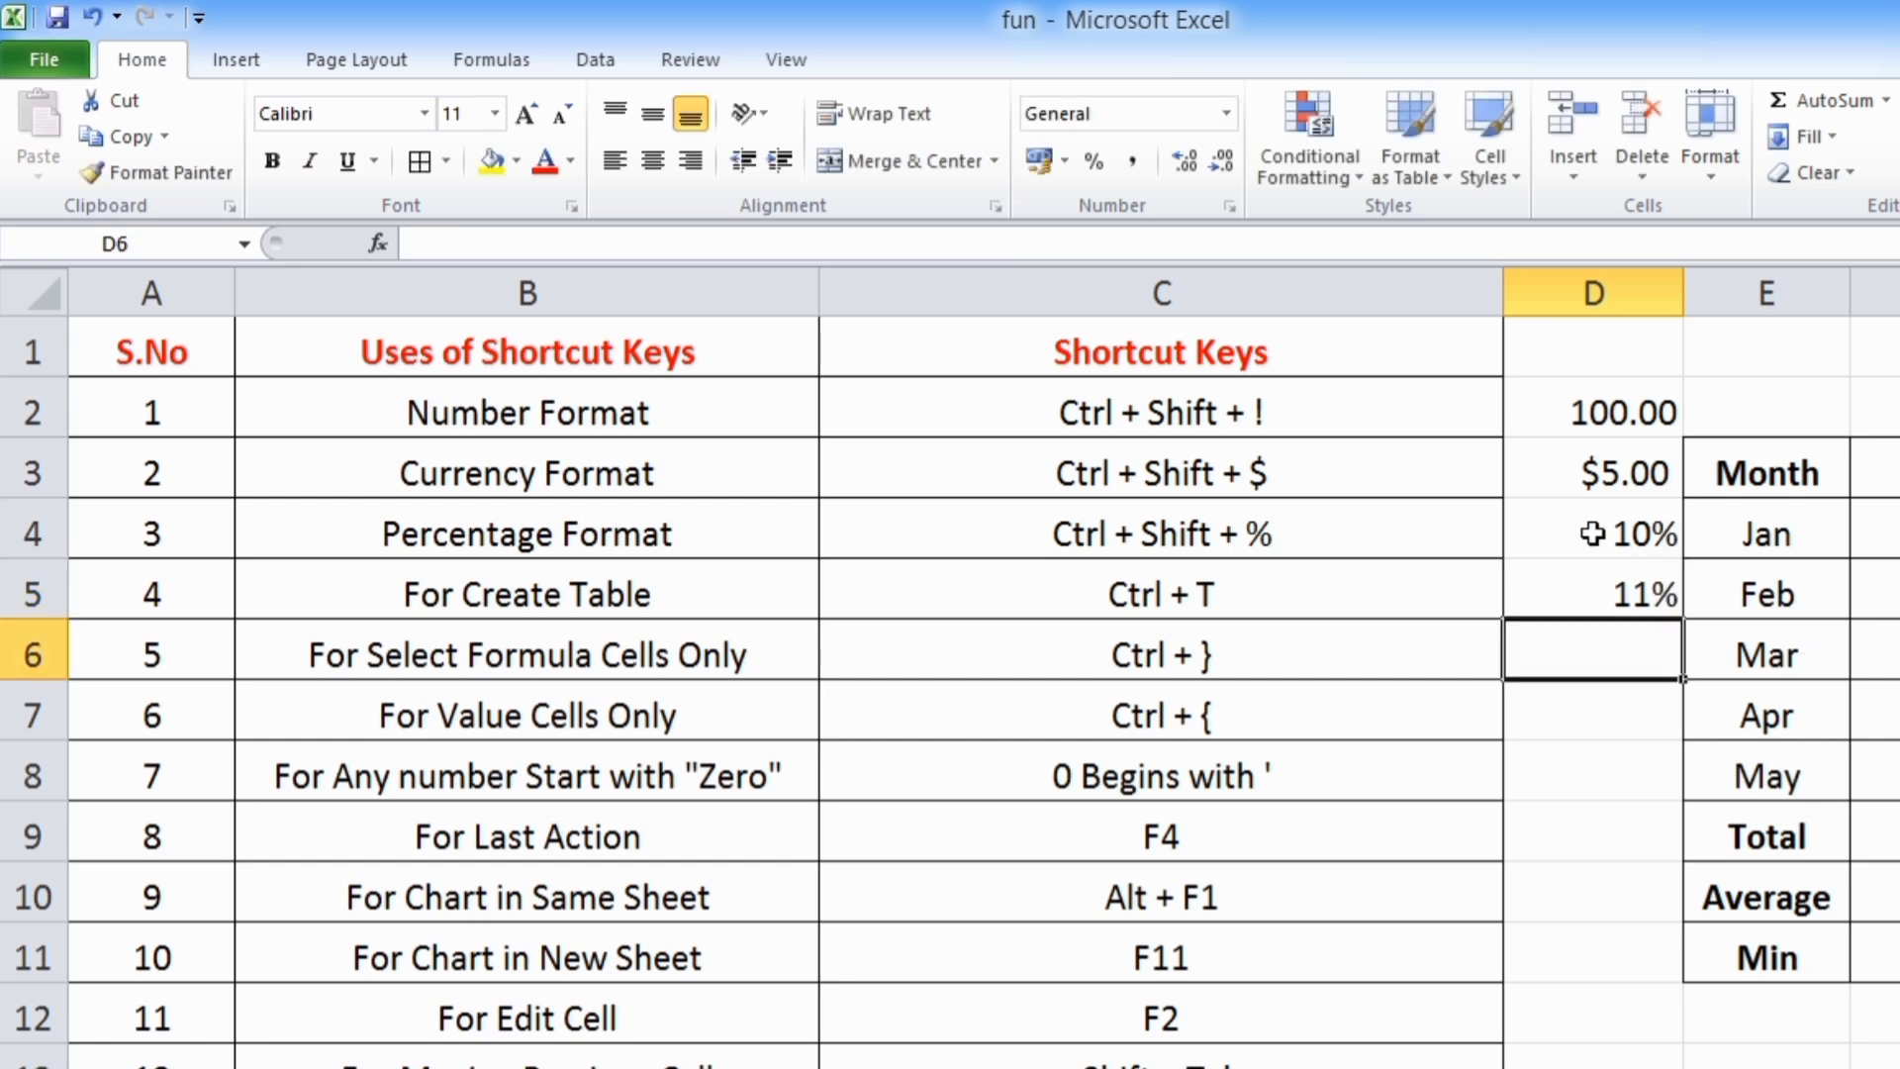
Replace the percentages in cells D4 and D5 with 5% and 10%
left_click_drag(1592, 533, 1585, 595)
key("Delete")
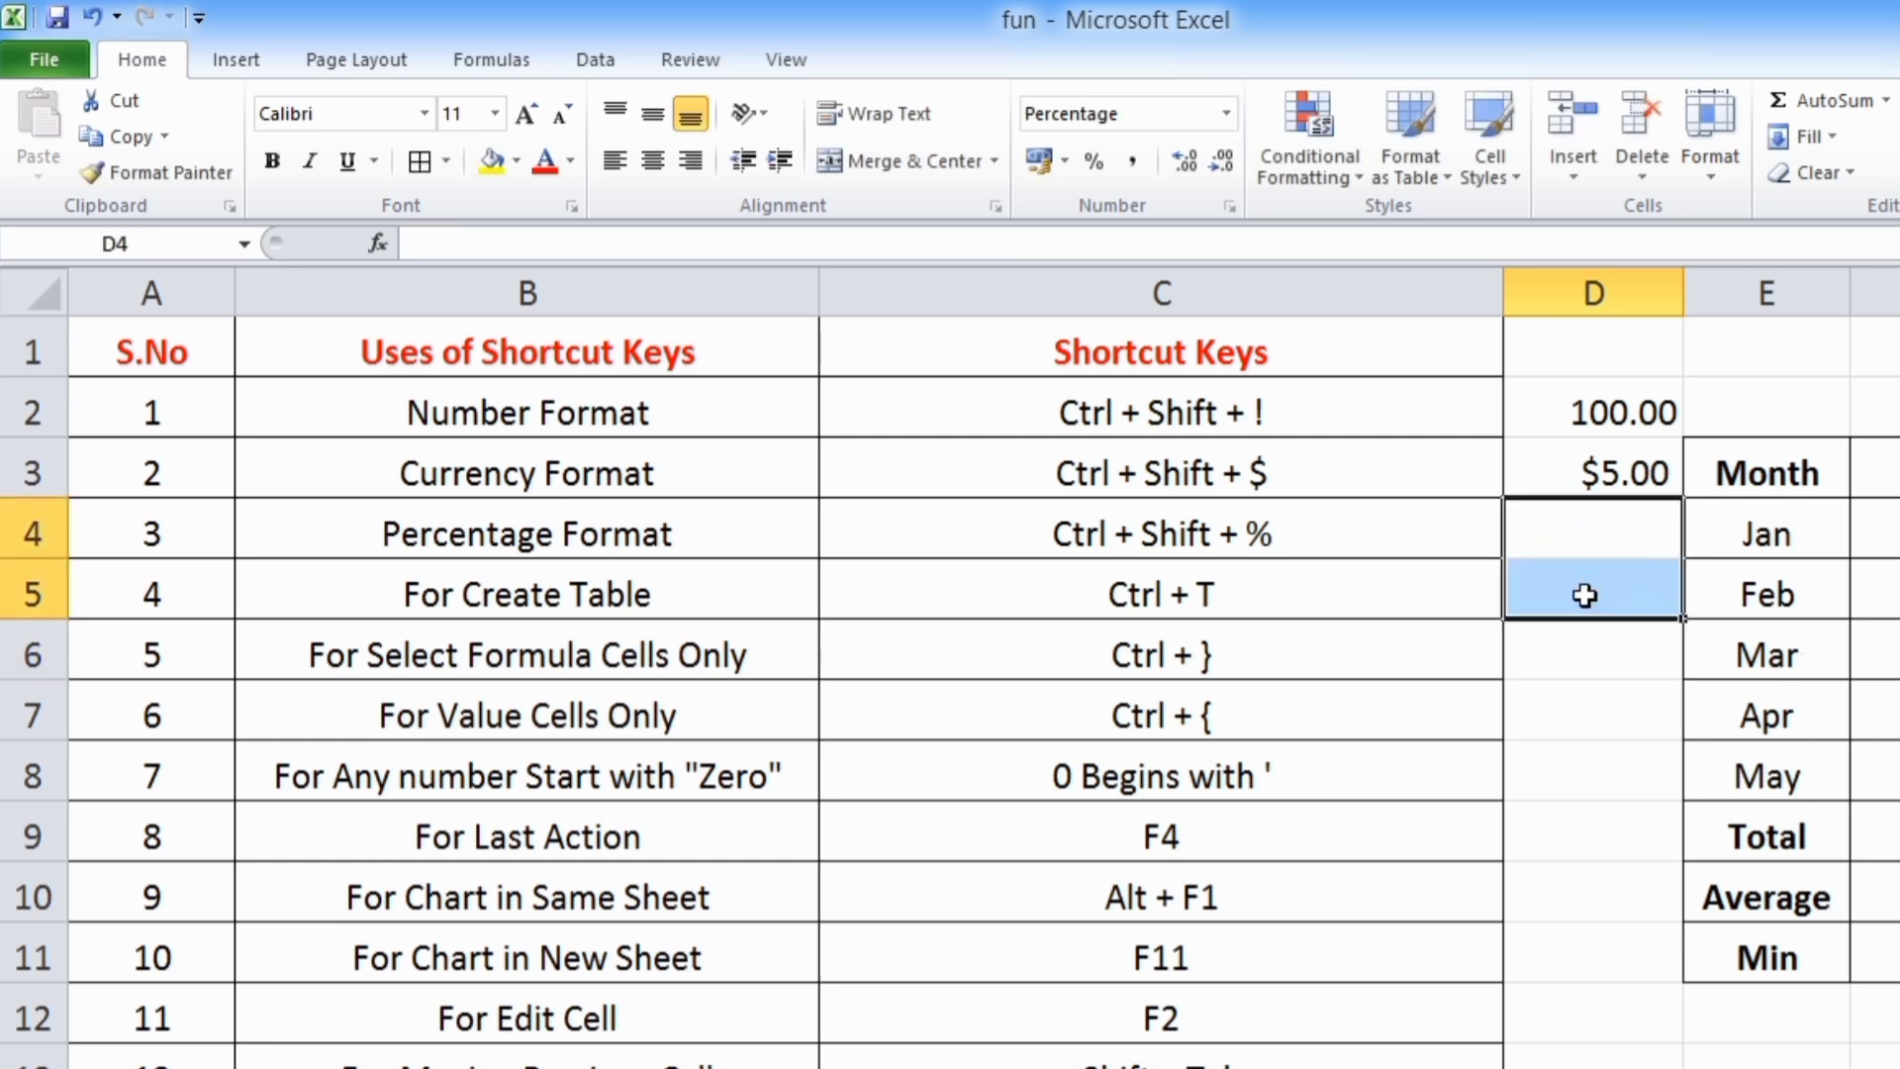
left_click(1577, 709)
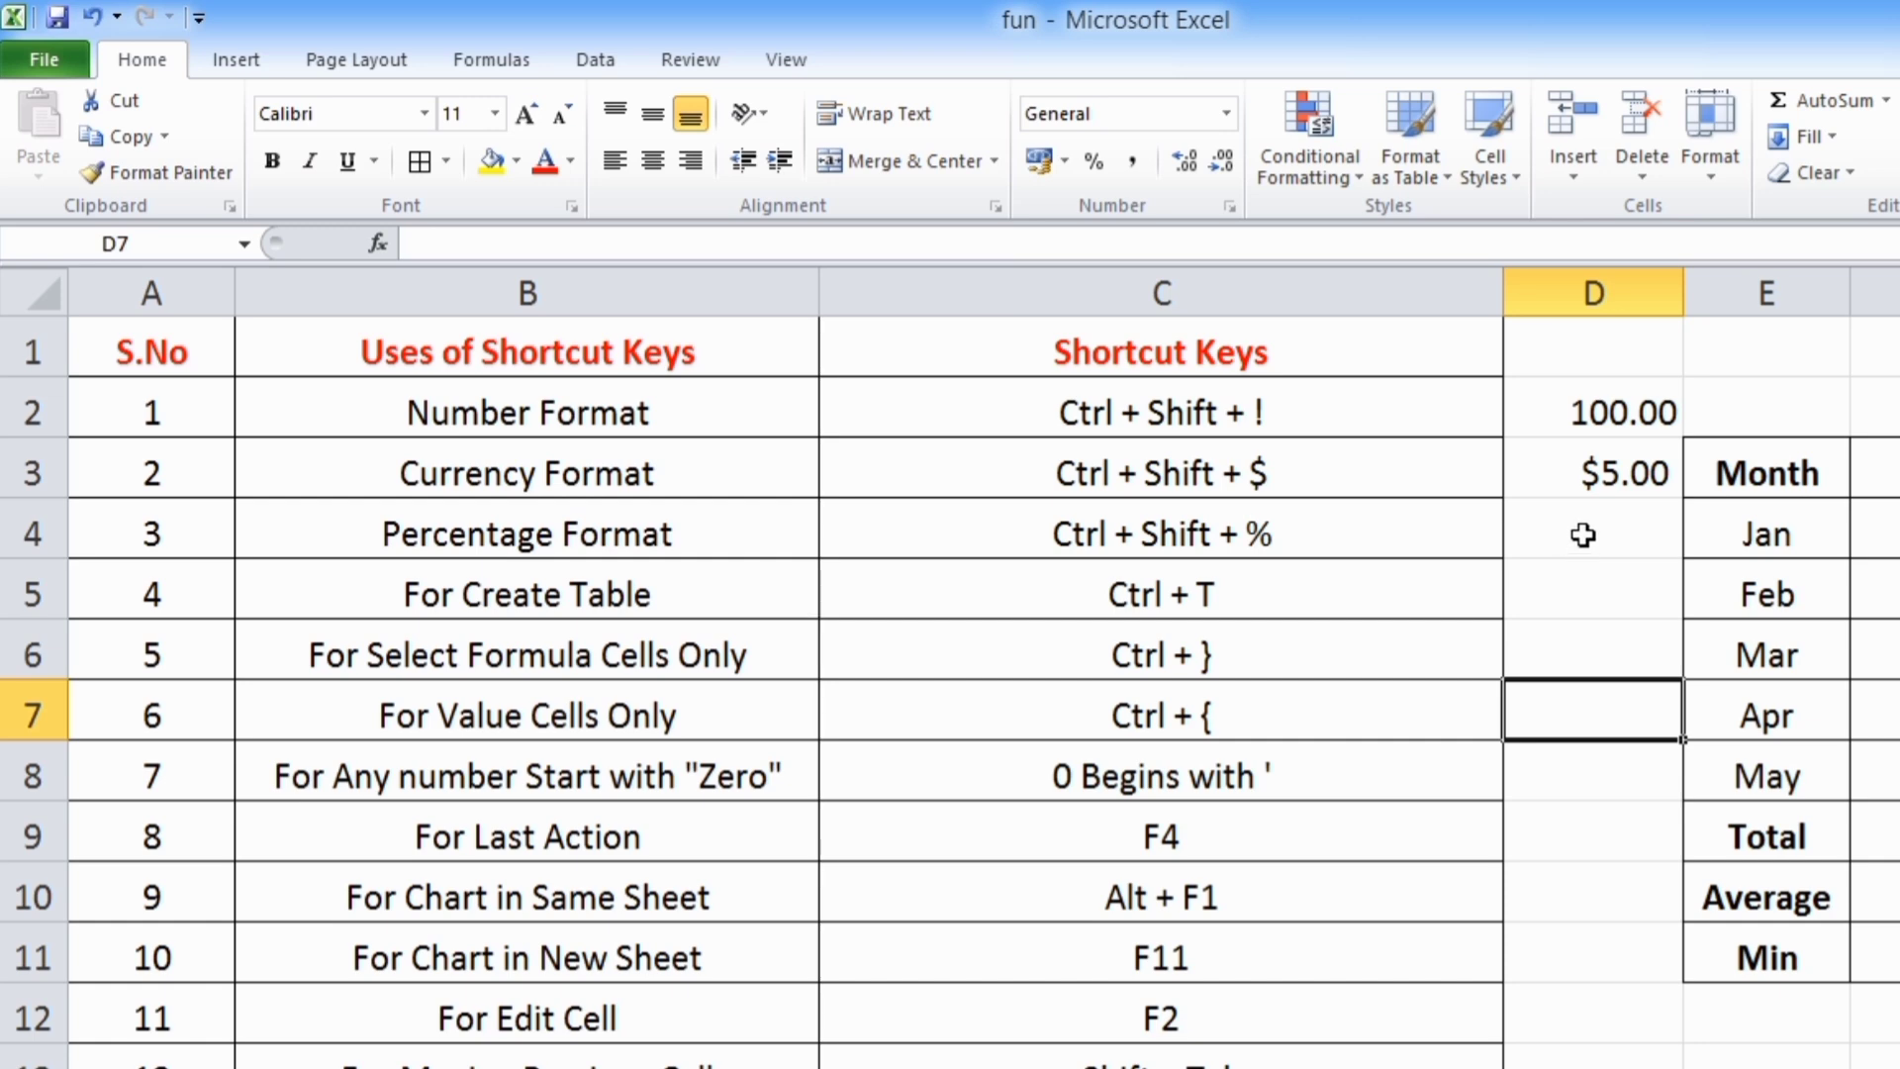
left_click_drag(1583, 532, 1583, 584)
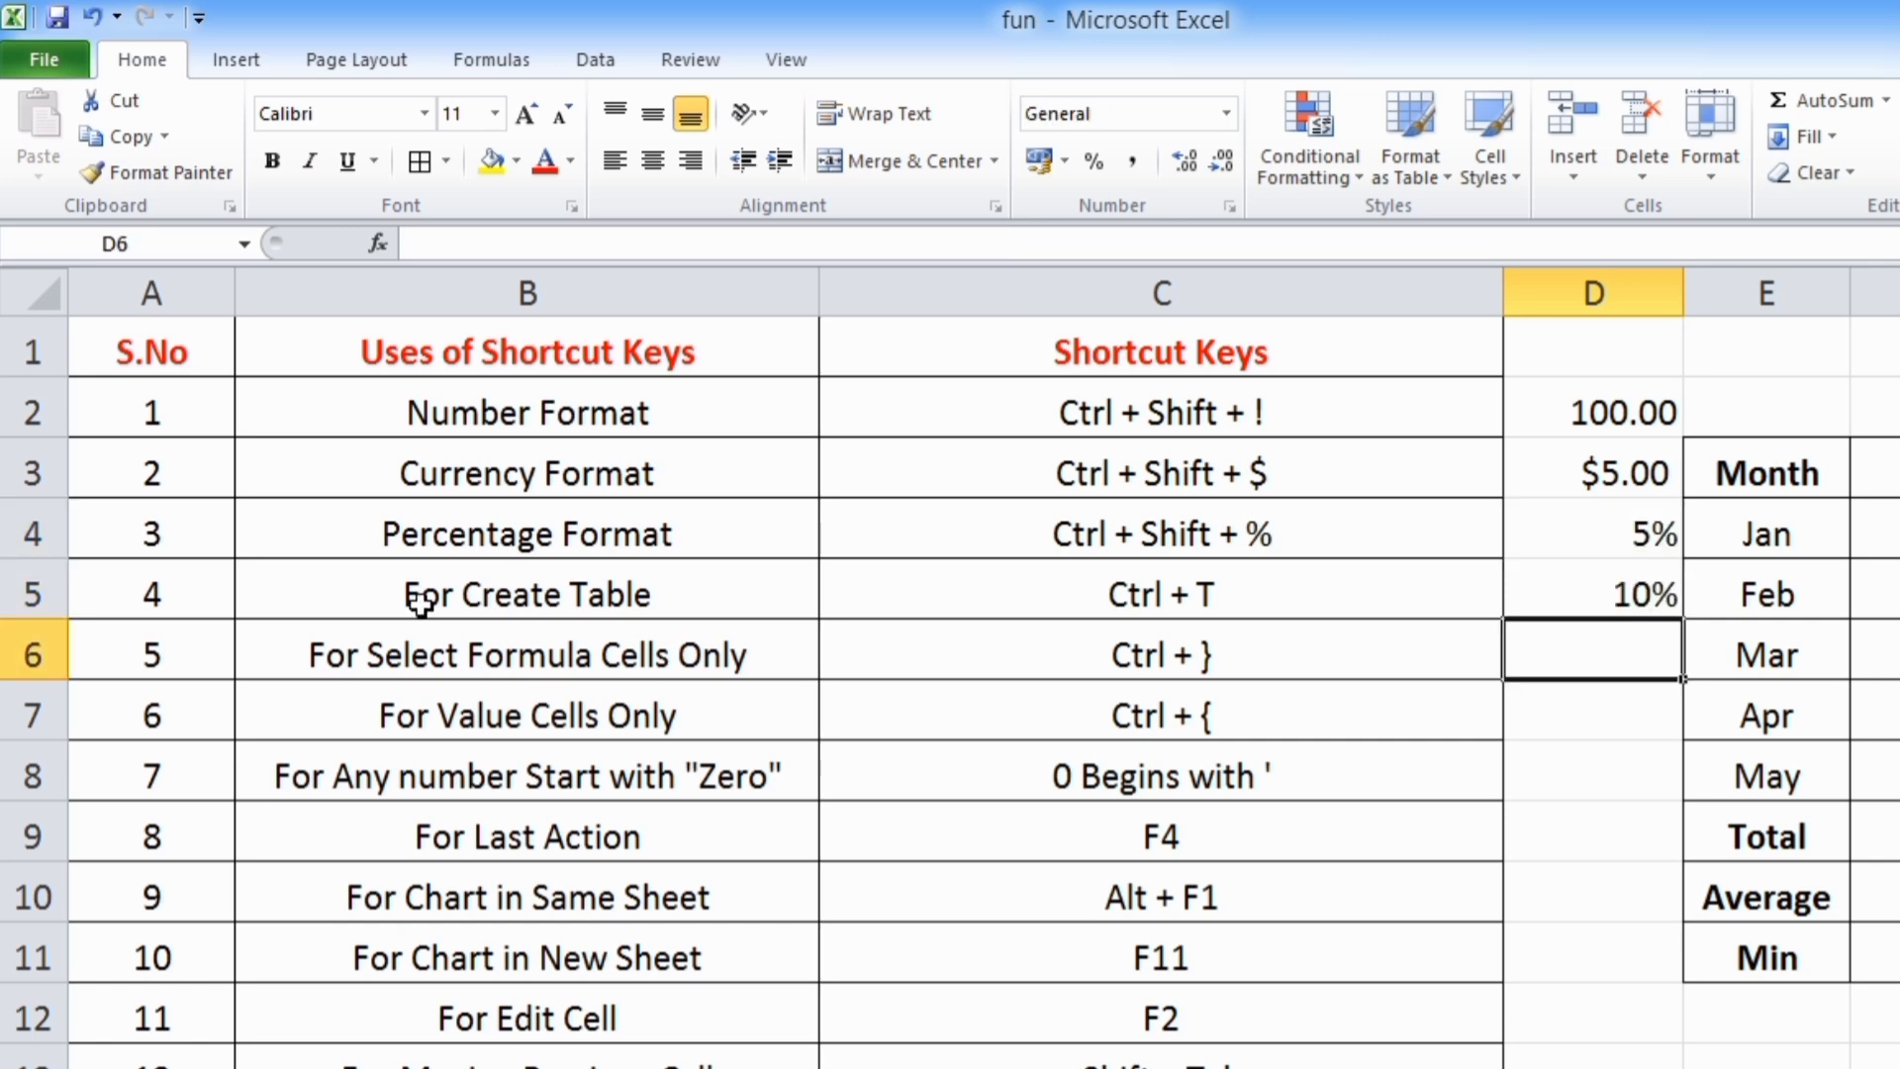
Create a table with headers from the Month and Target data in E3:F11
left_click(534, 596)
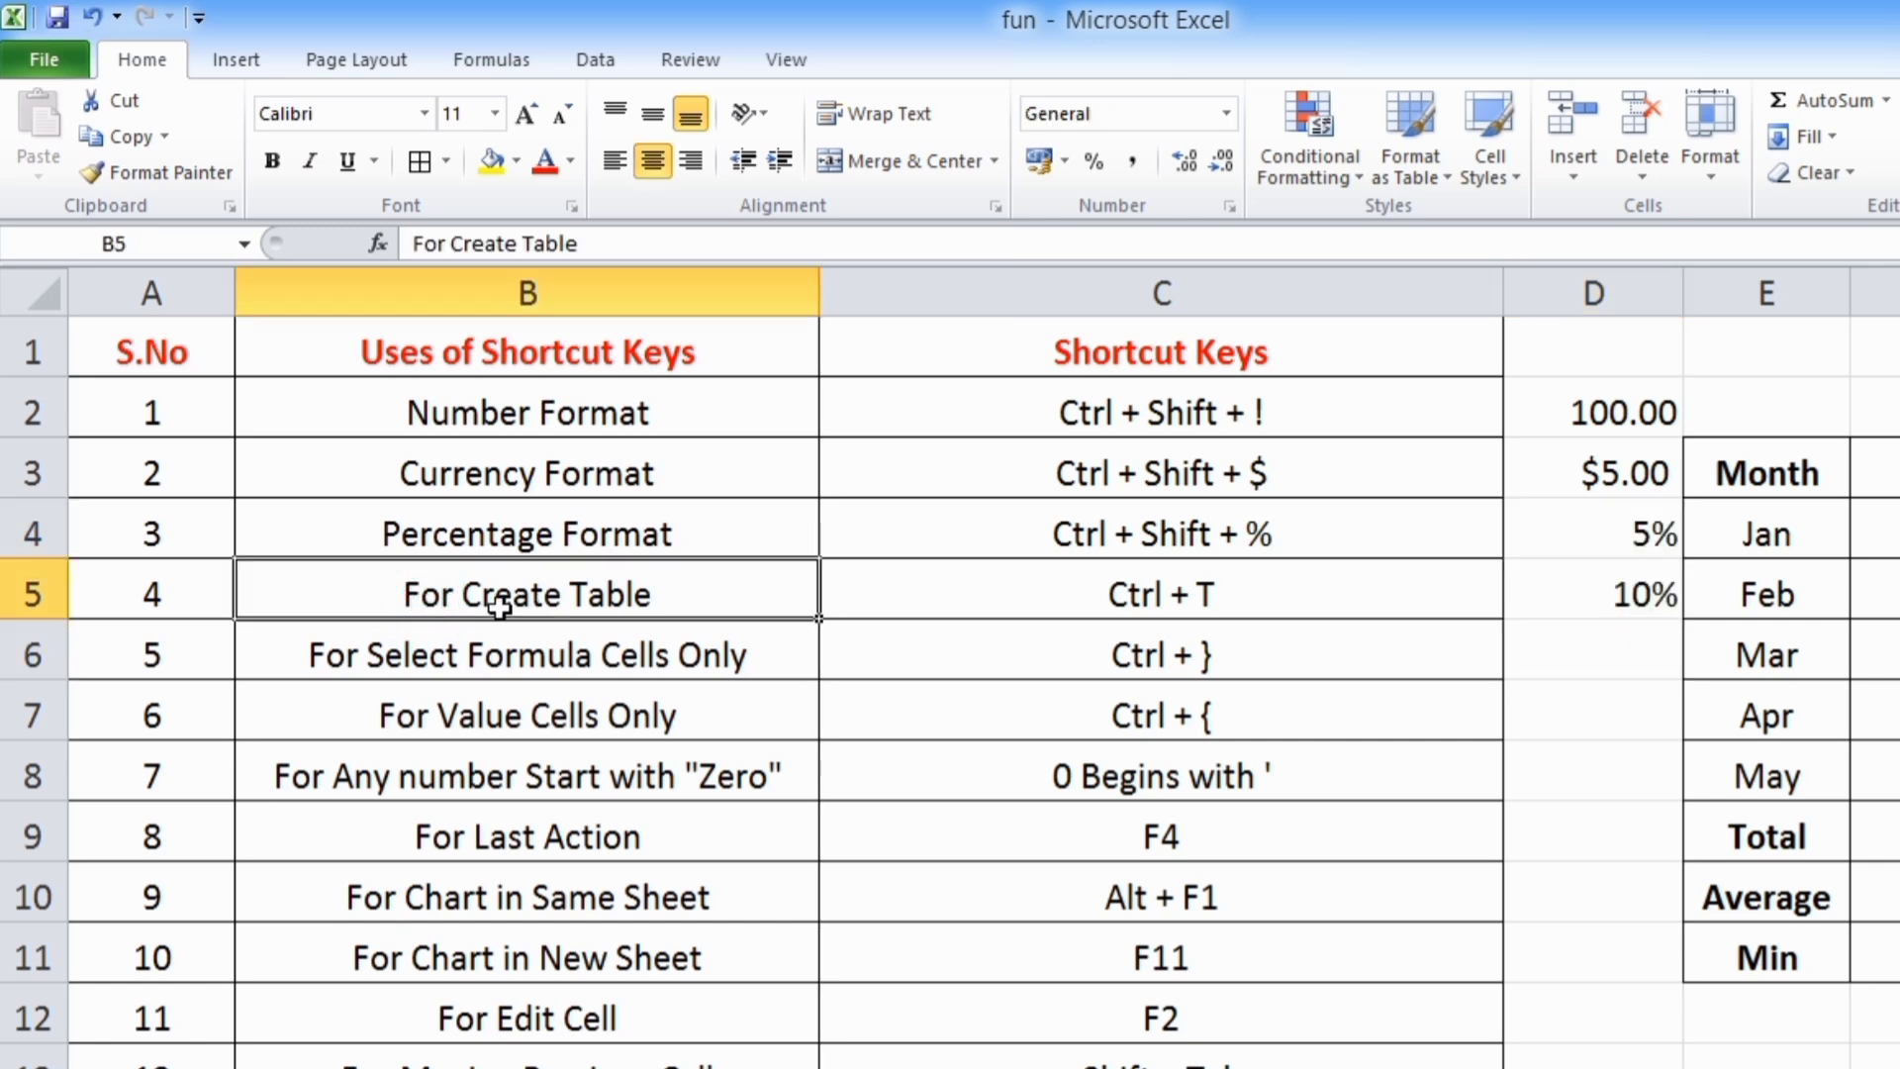
left_click(1082, 610)
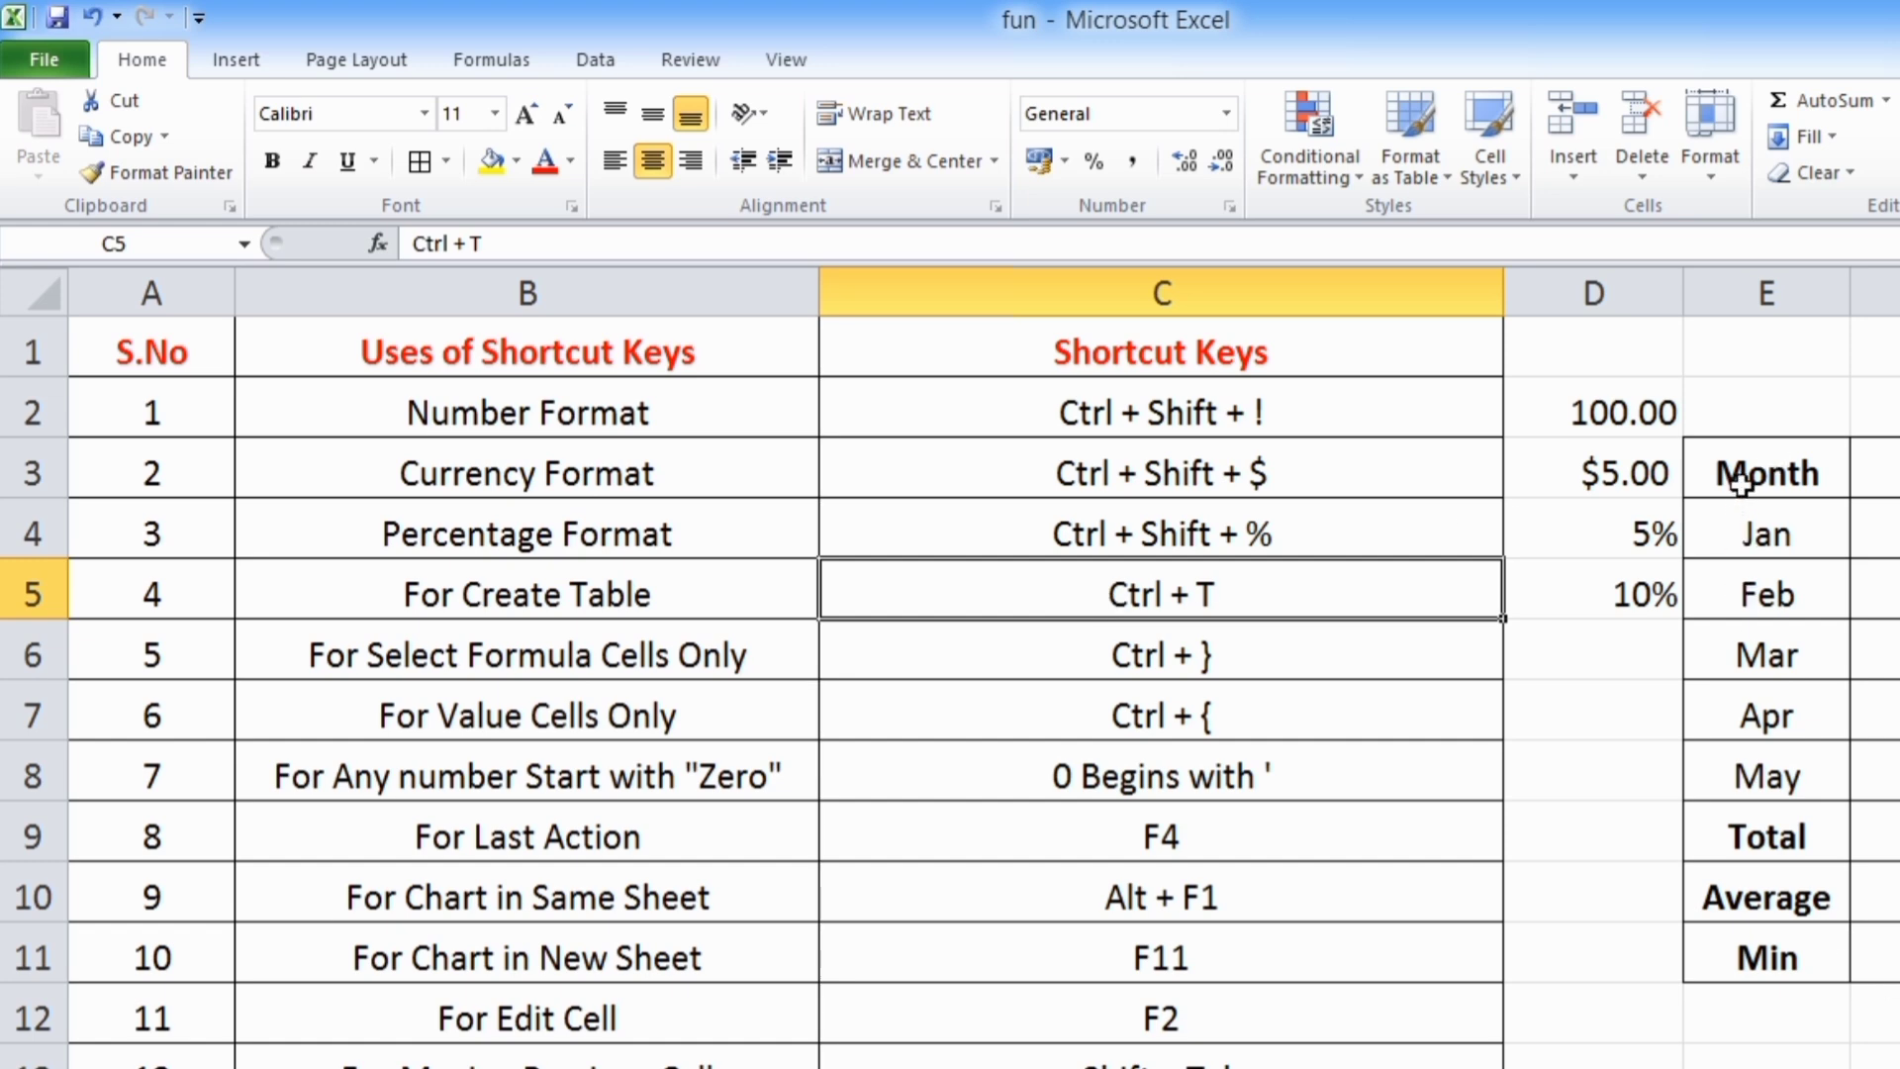
left_click_drag(1740, 482, 1899, 858)
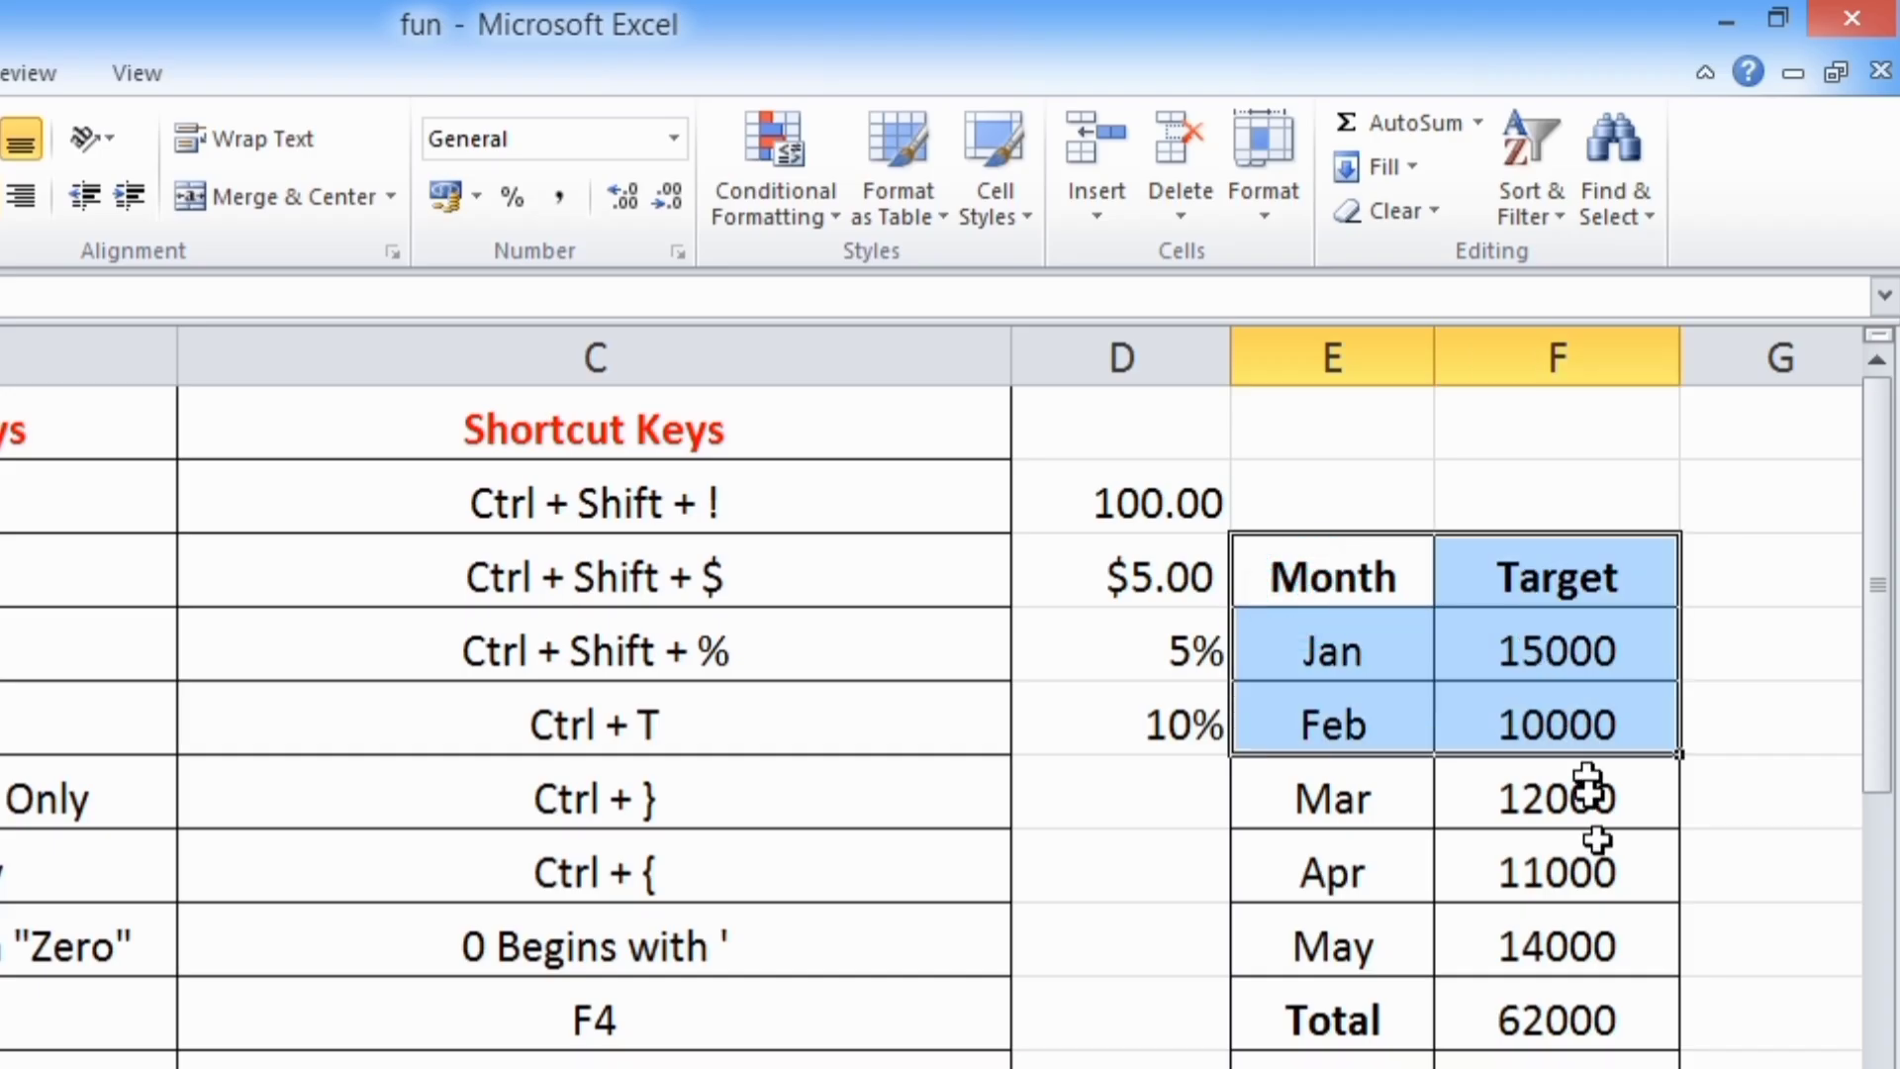
left_click_drag(1621, 1051, 1623, 1068)
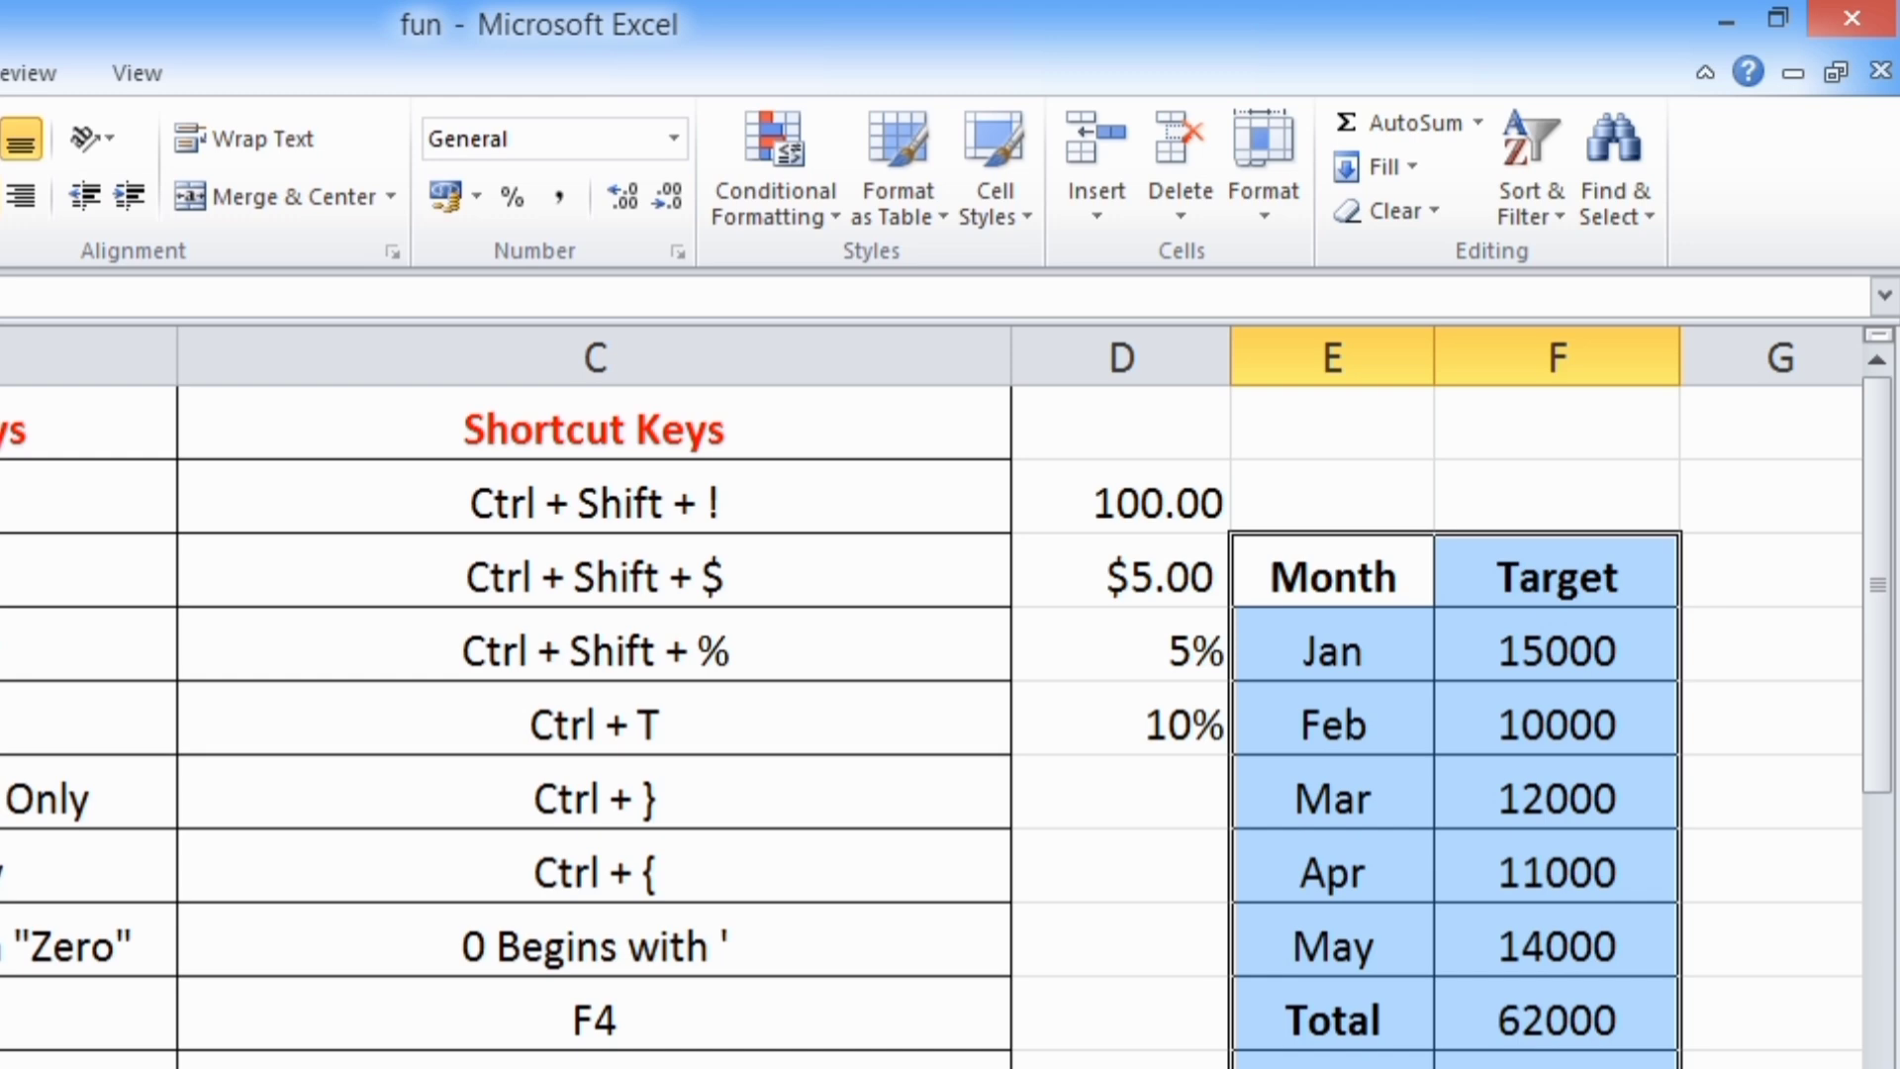
key("ctrl+t")
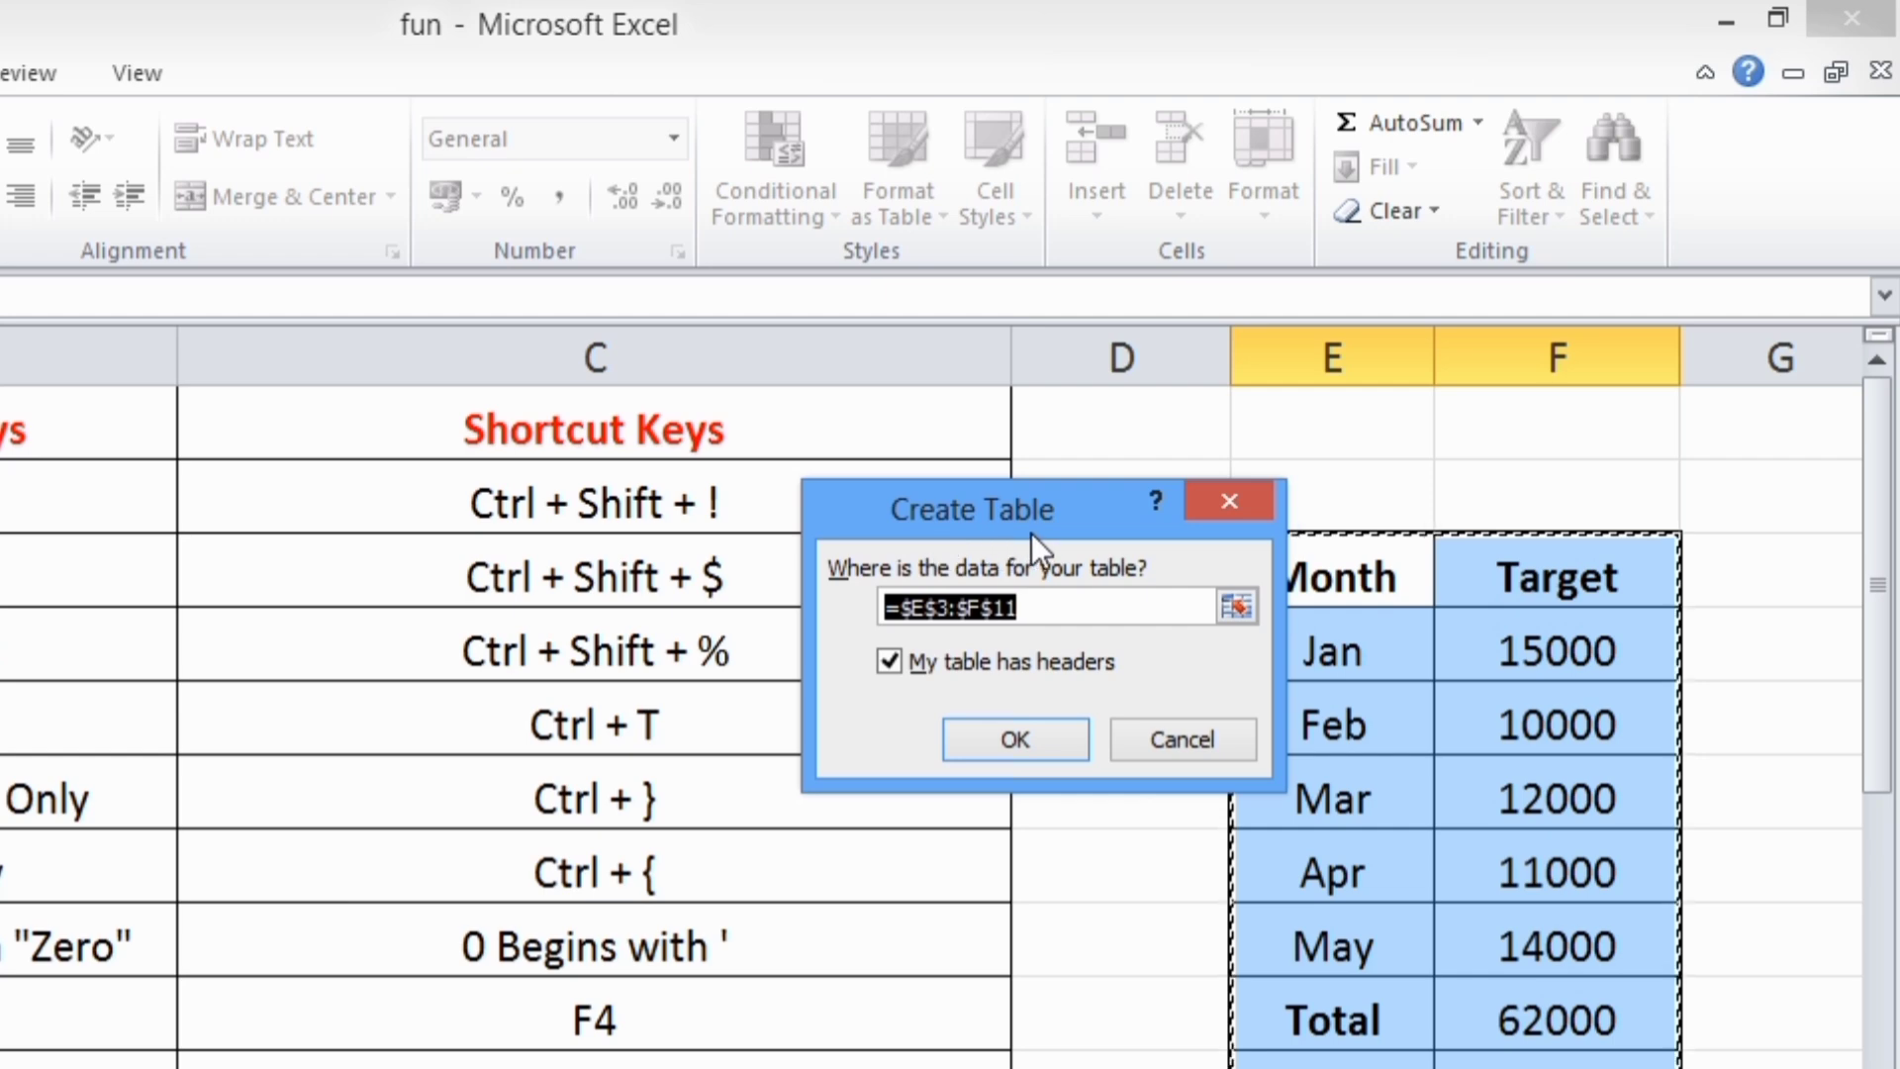
left_click(1004, 739)
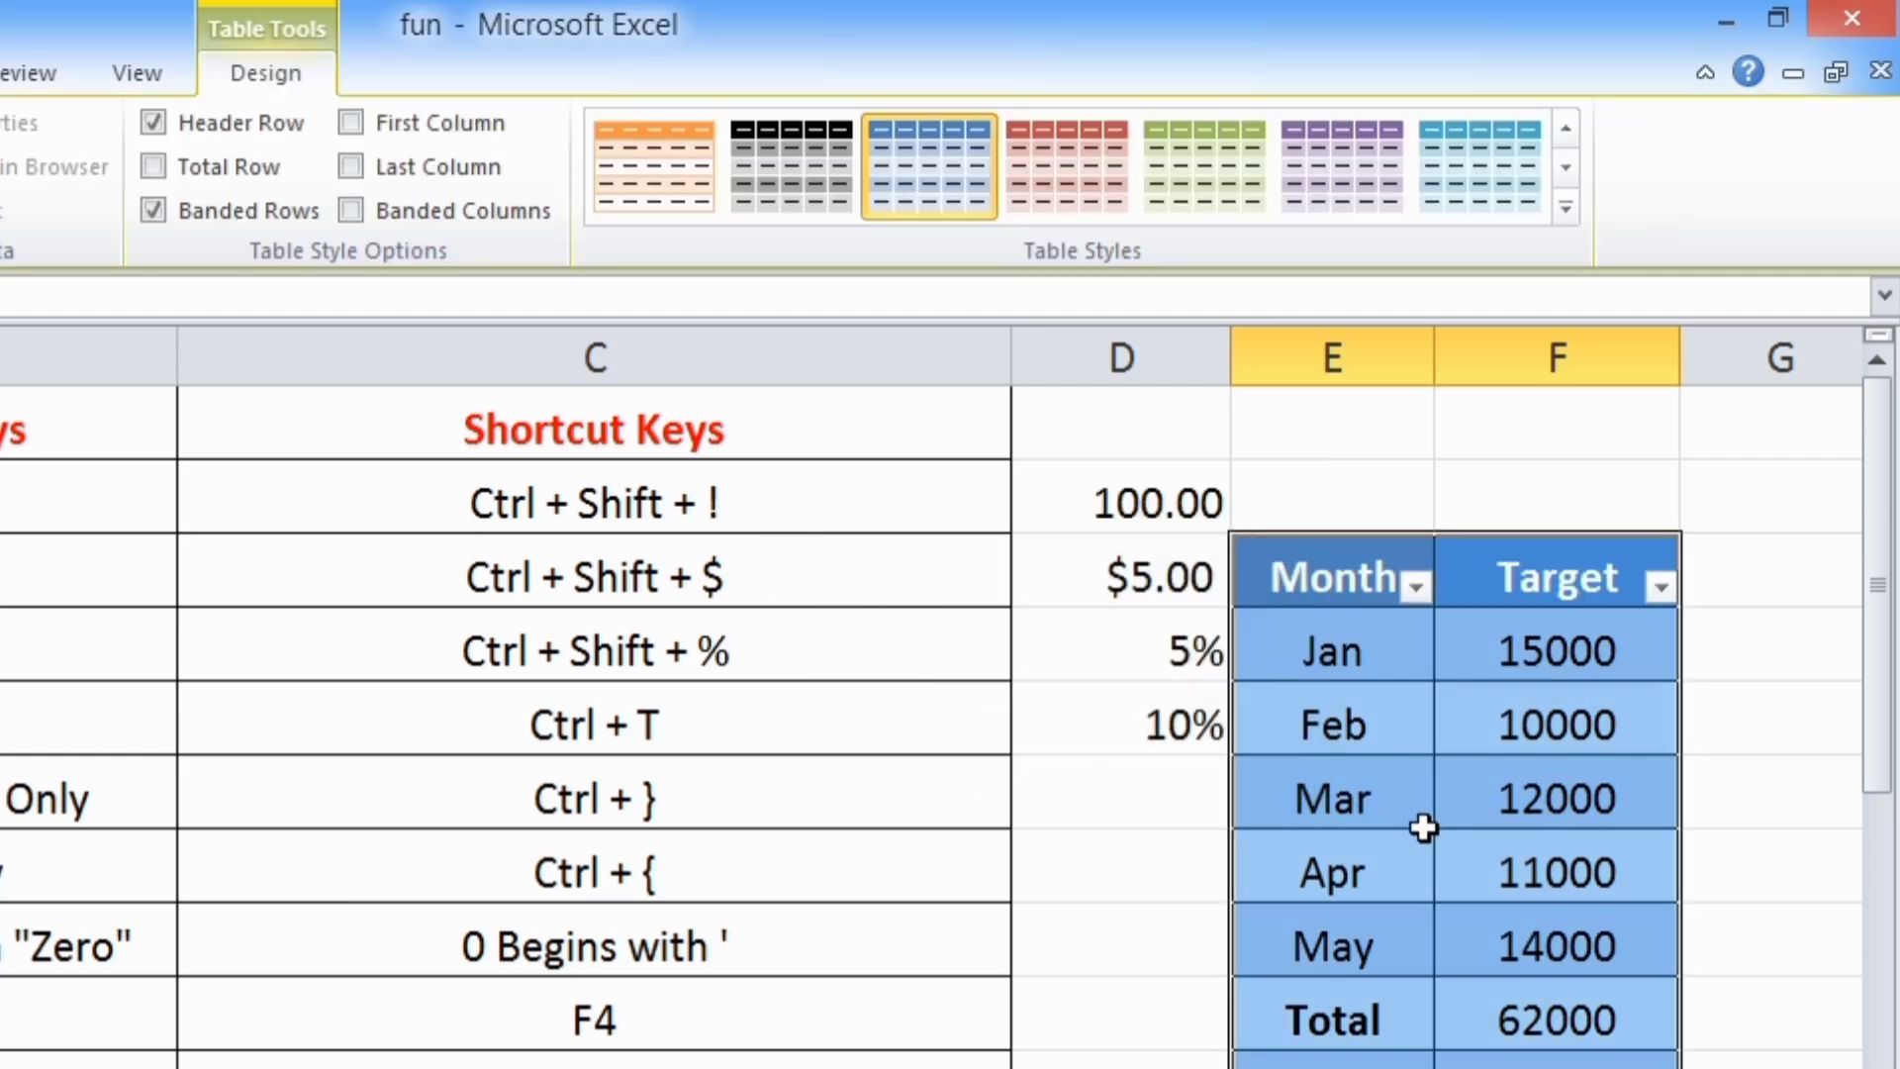
left_click(1423, 827)
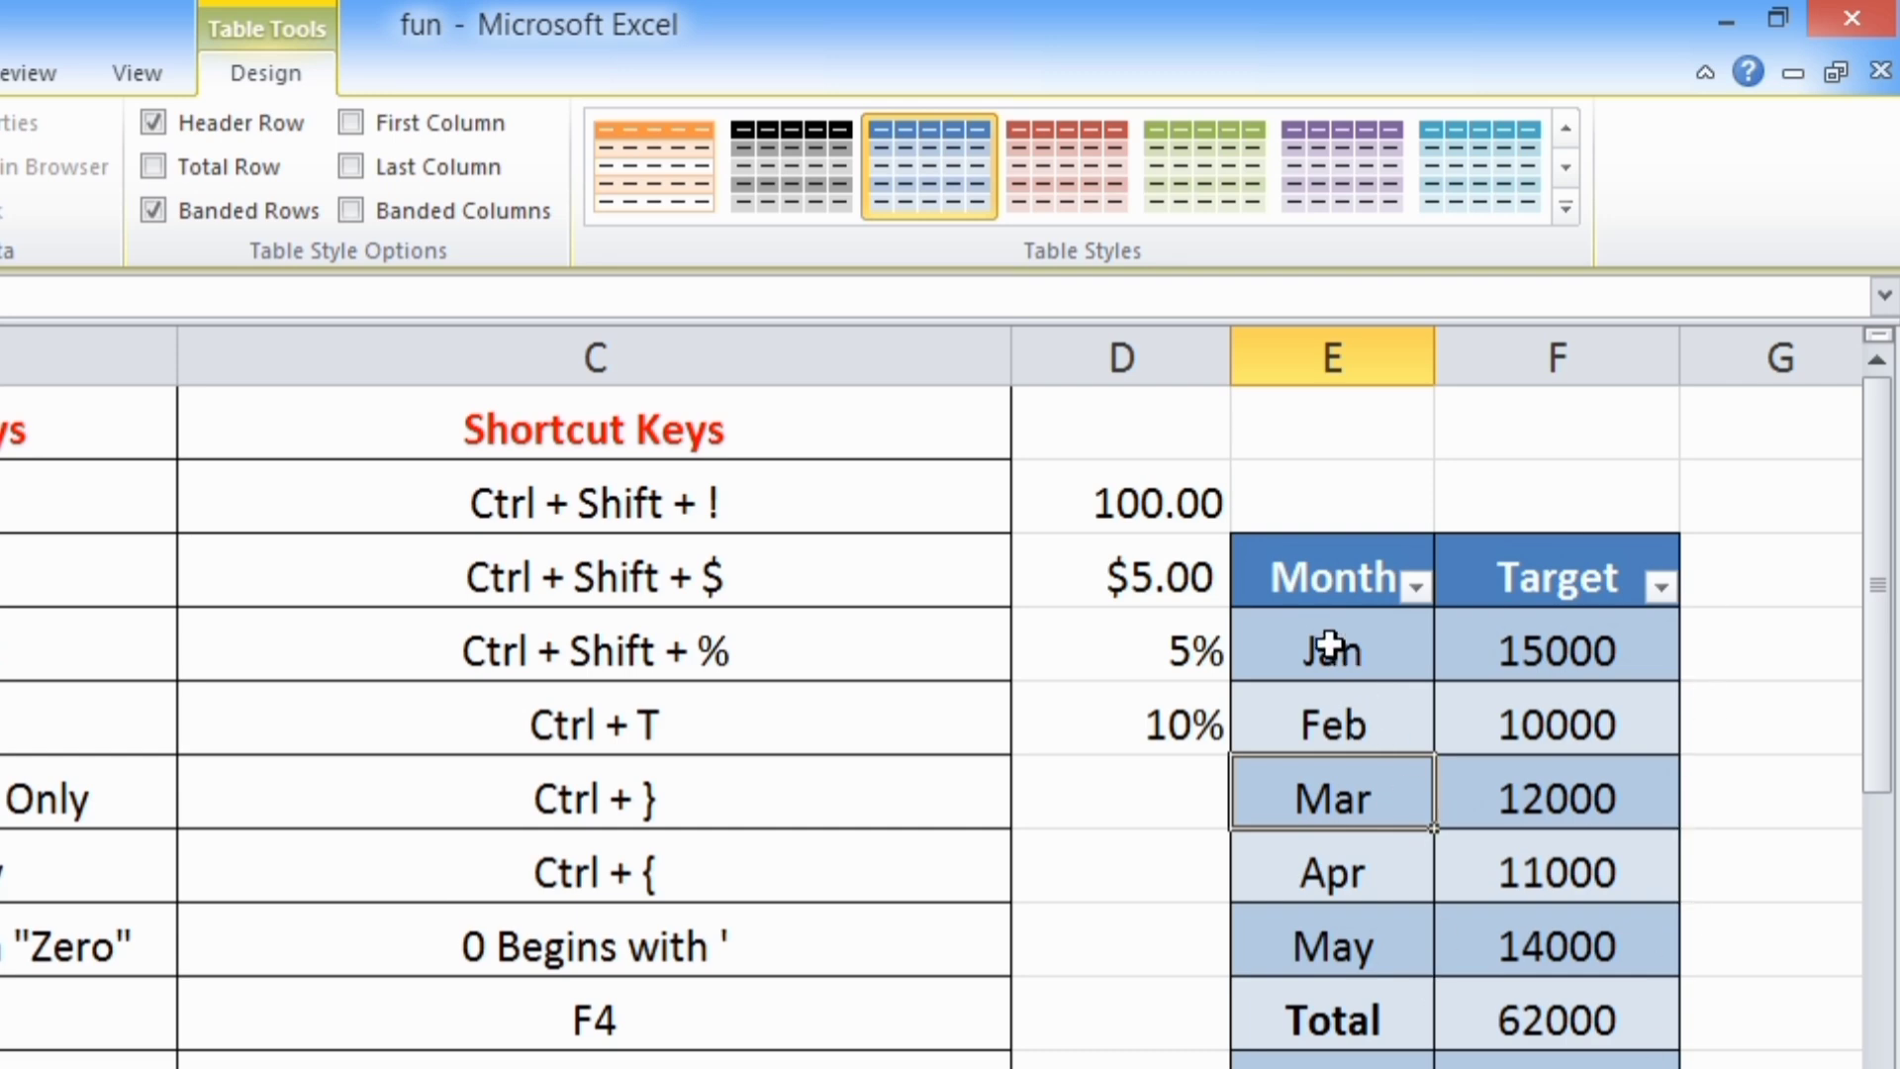
Apply the orange banded table style to the Month/Target table
left_click(1307, 584)
left_click_drag(1453, 595, 1584, 1064)
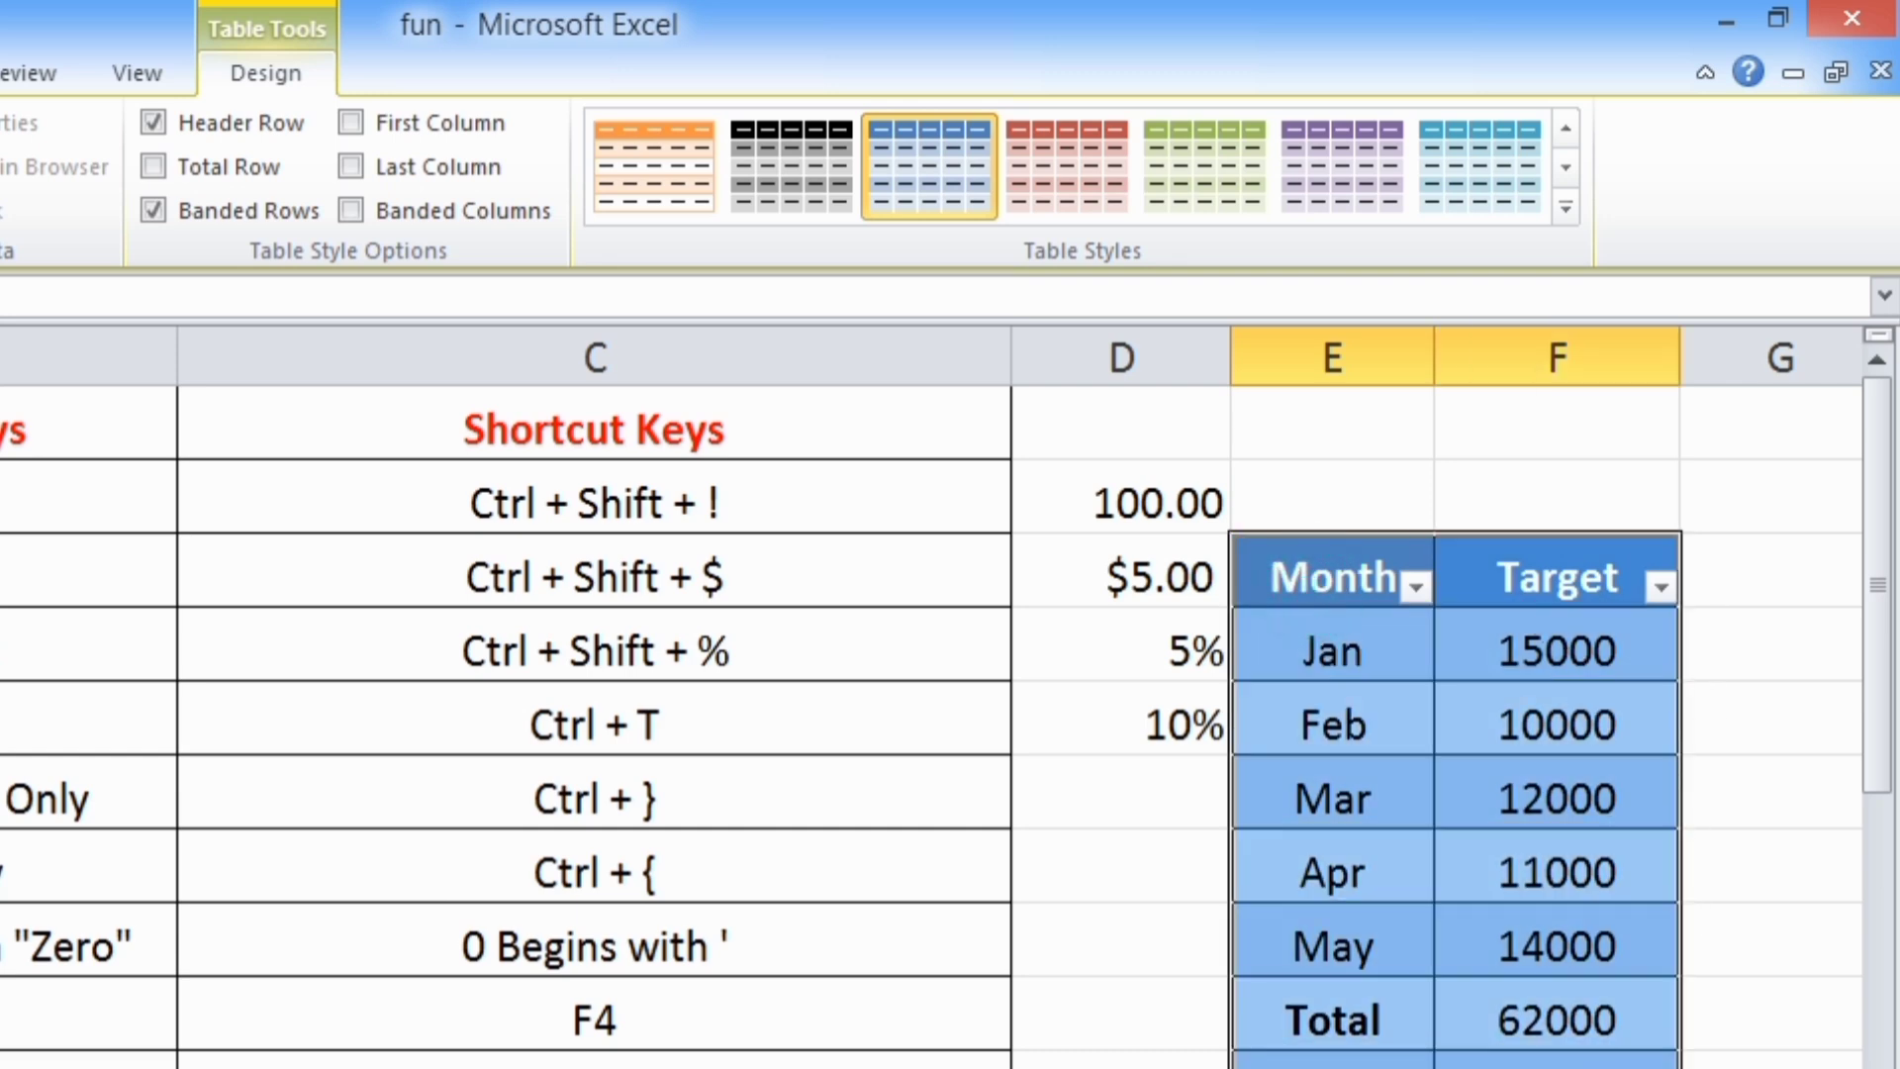
left_click(663, 200)
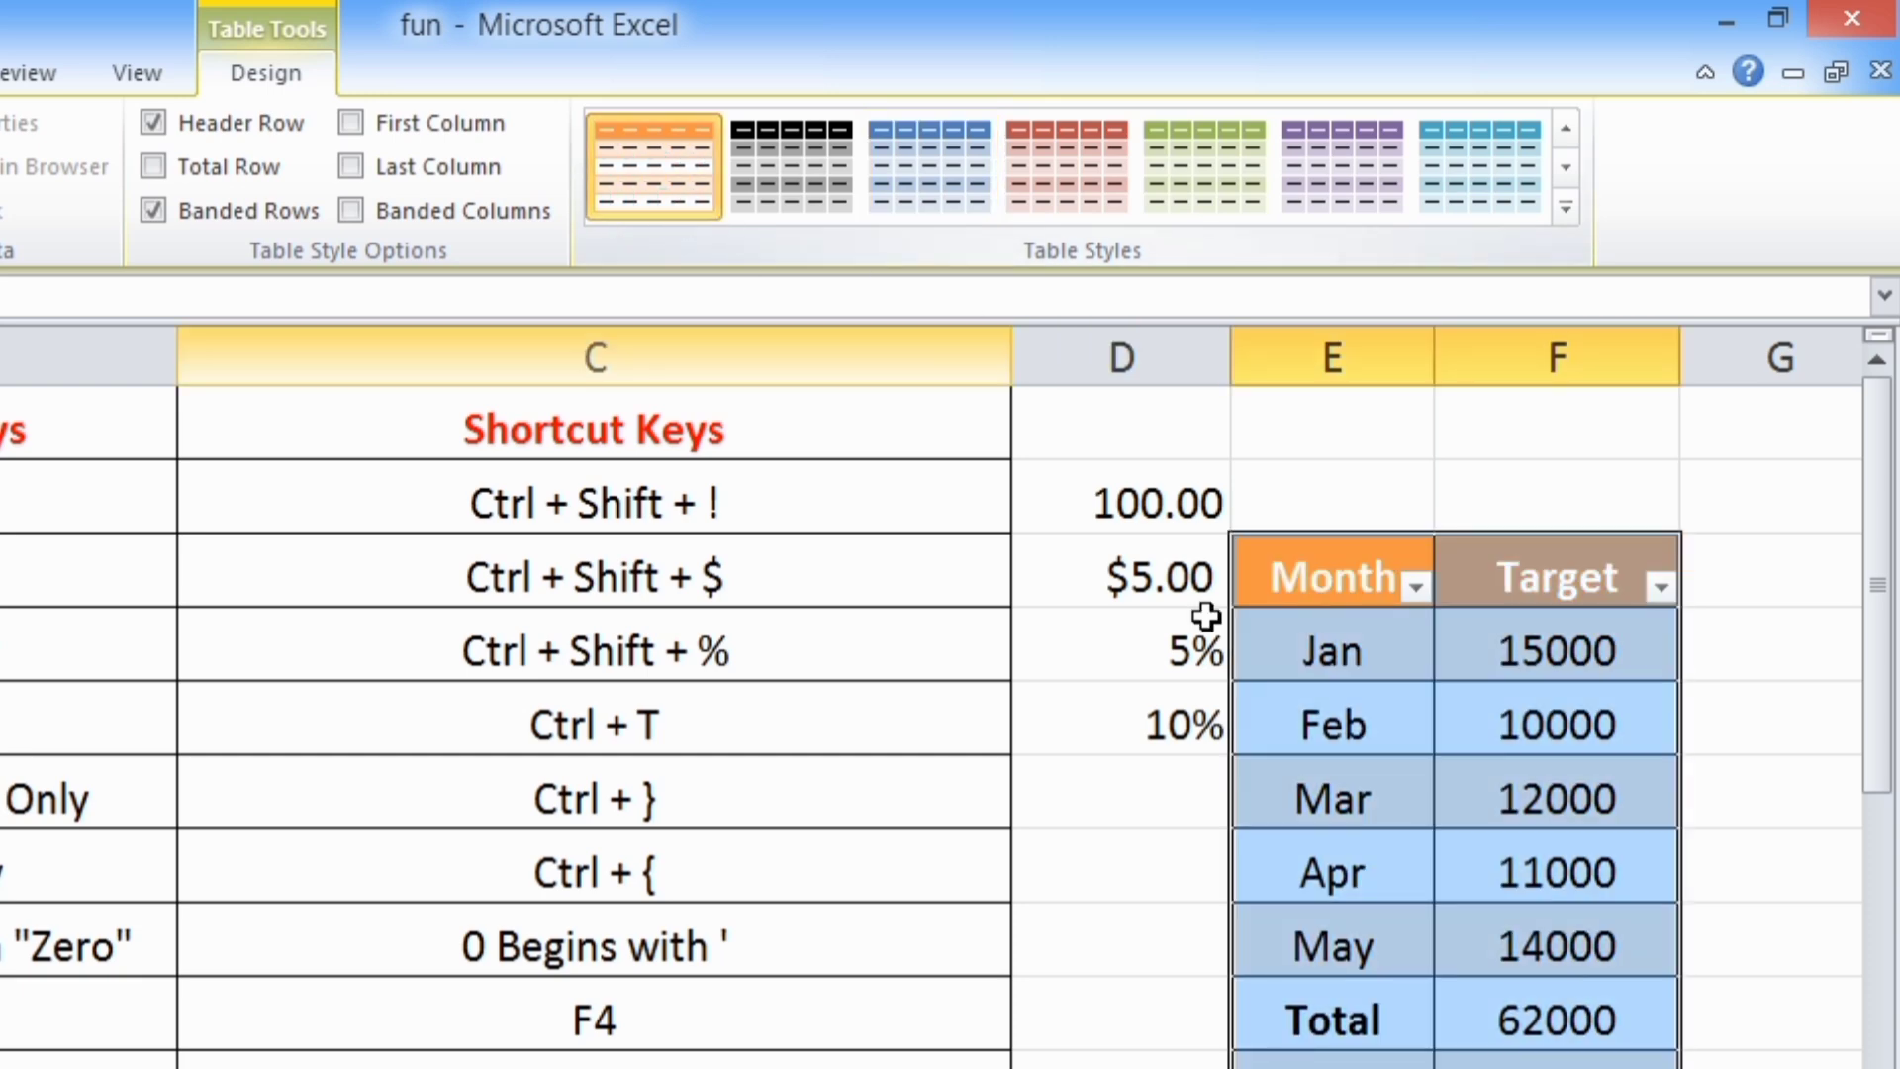
left_click(1358, 912)
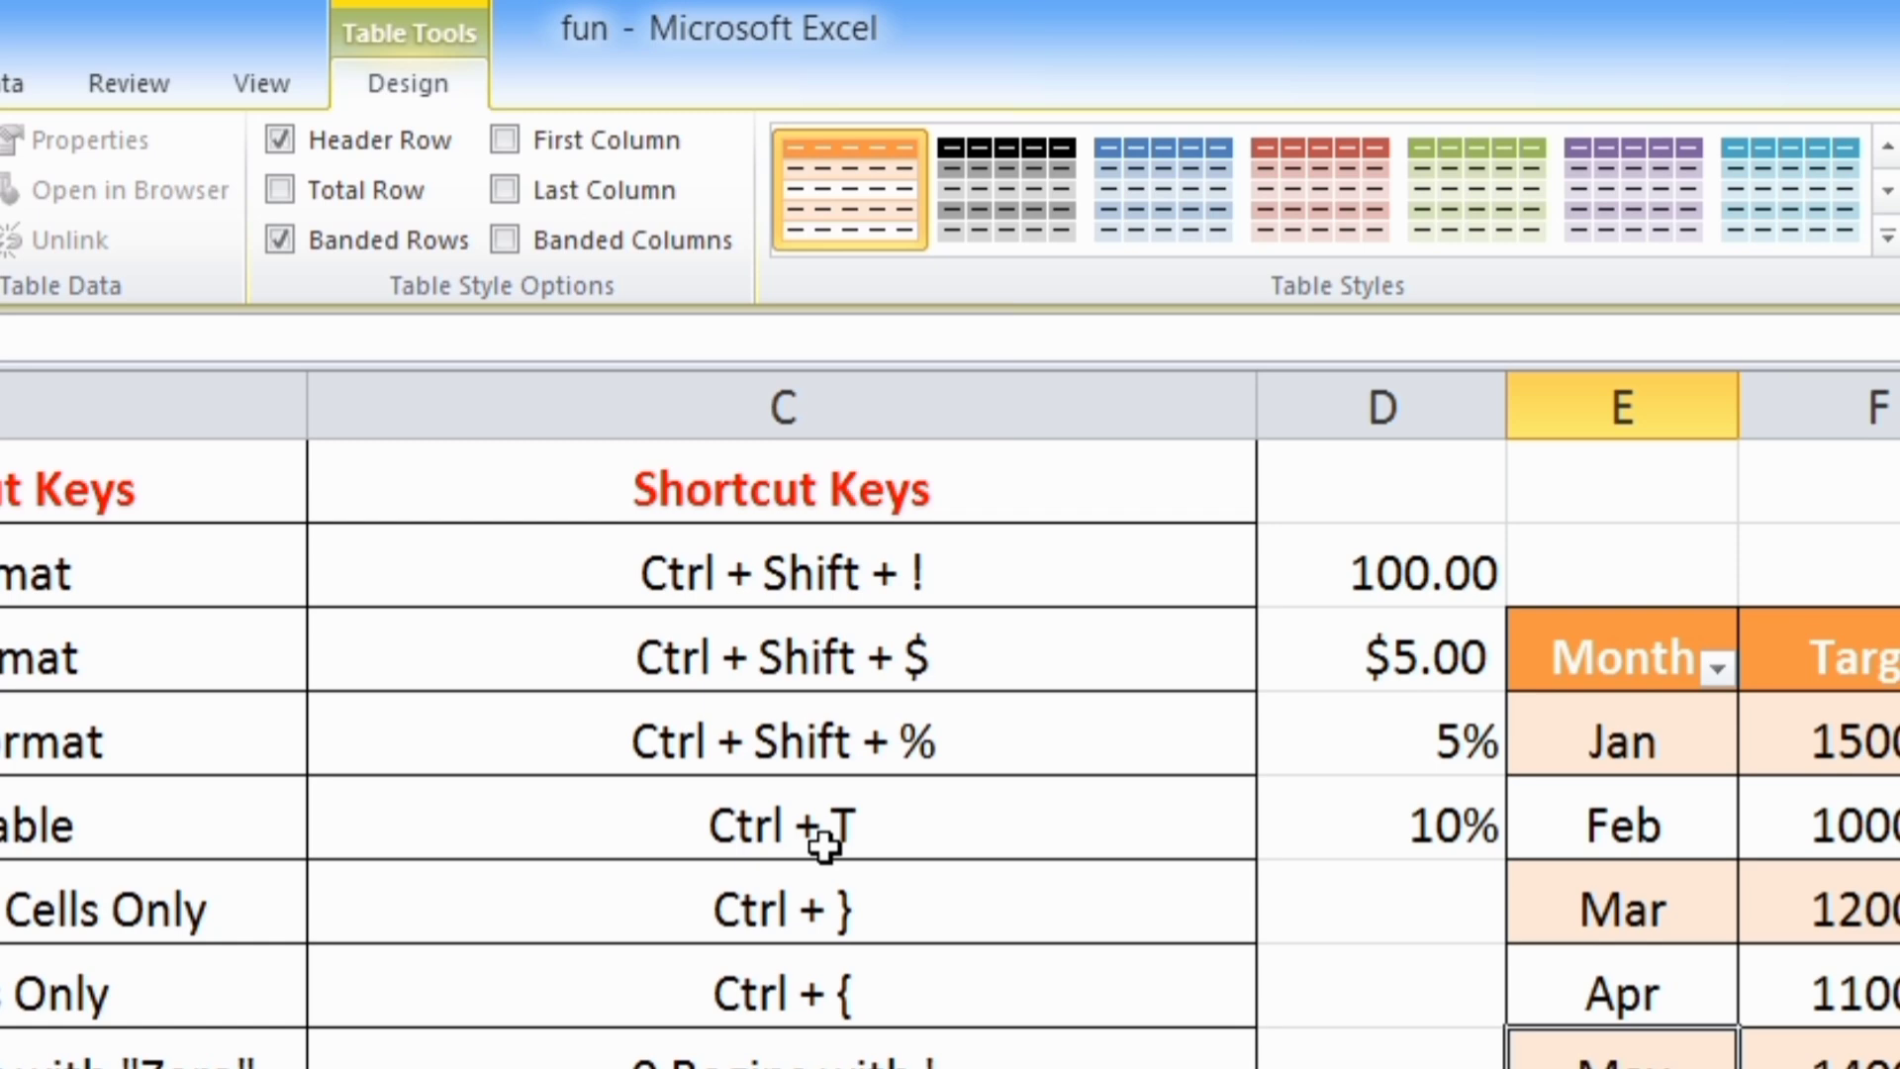
Undo the table style and the table creation on the Month/Target data
key("ctrl+z")
key("ctrl+z")
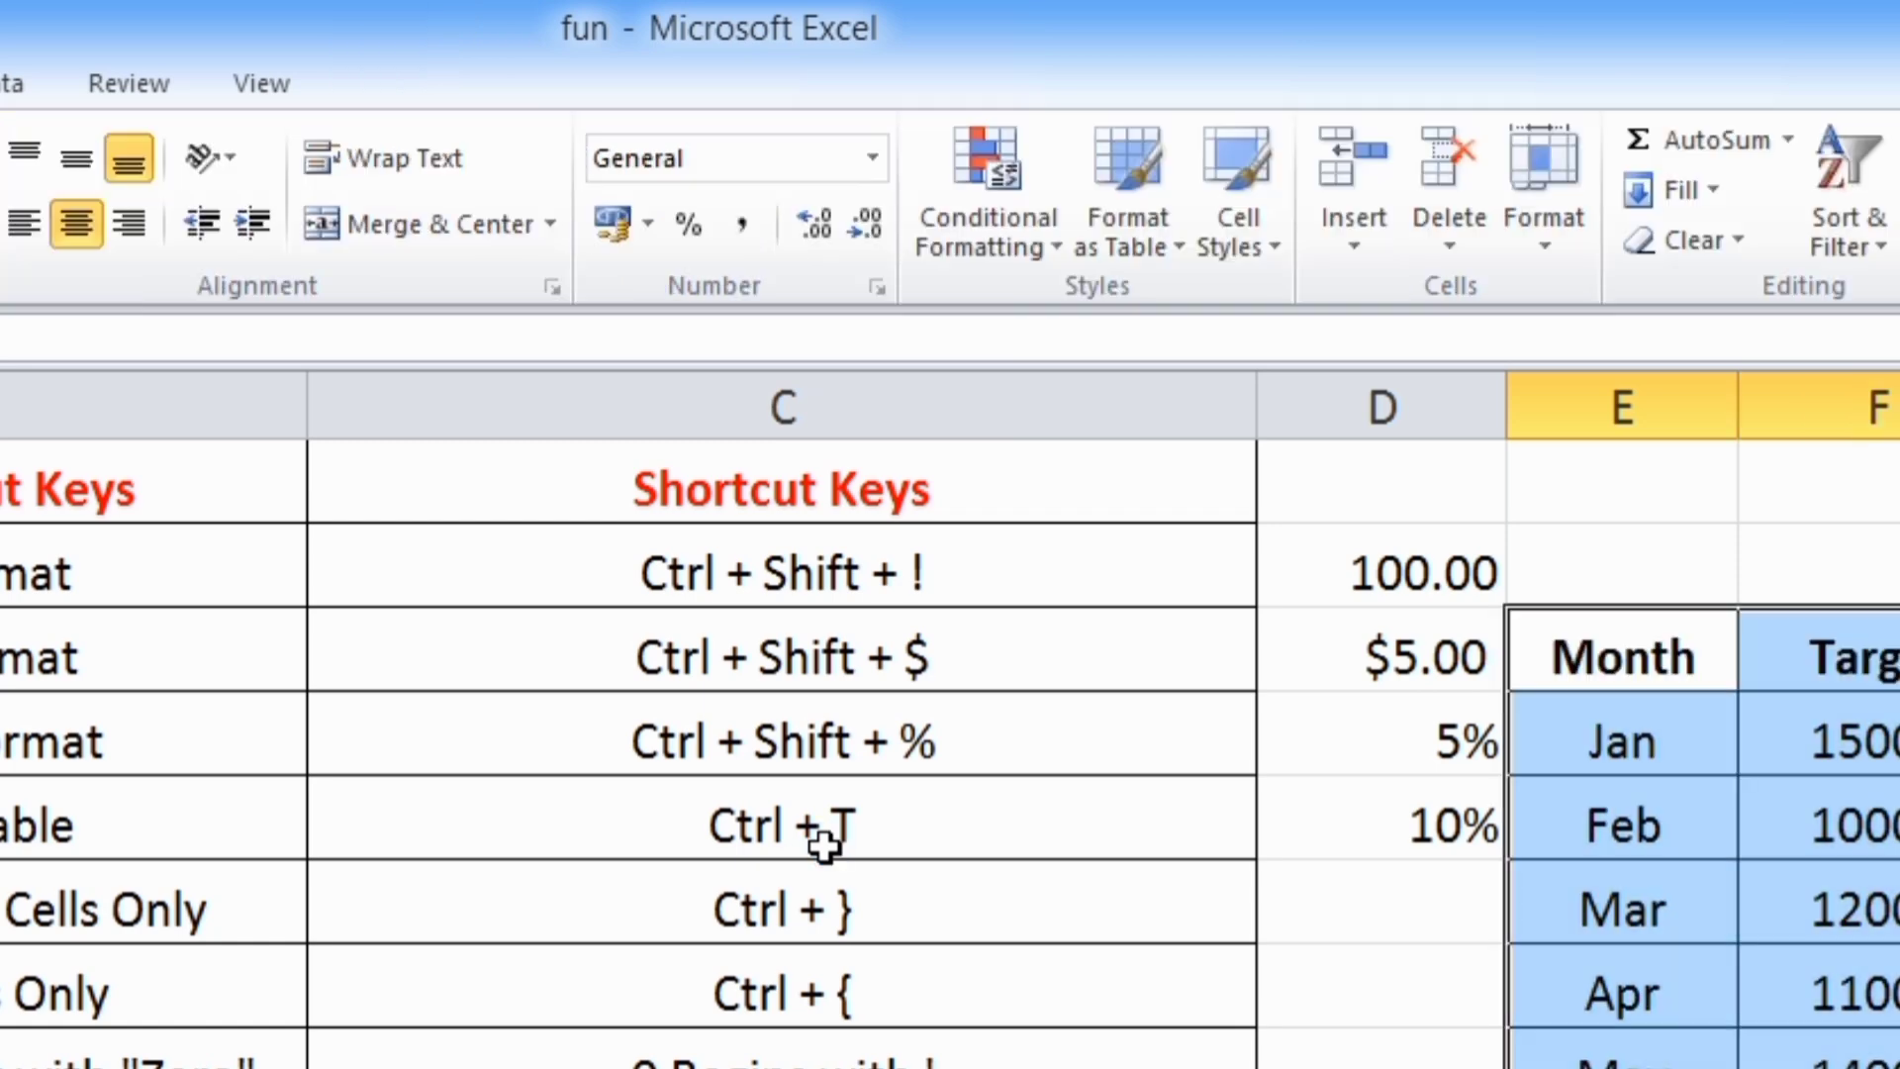
left_click(1650, 1057)
Check the Total, Average and Min formulas and select the formula cells that depend on the March target in F6
left_click(267, 594)
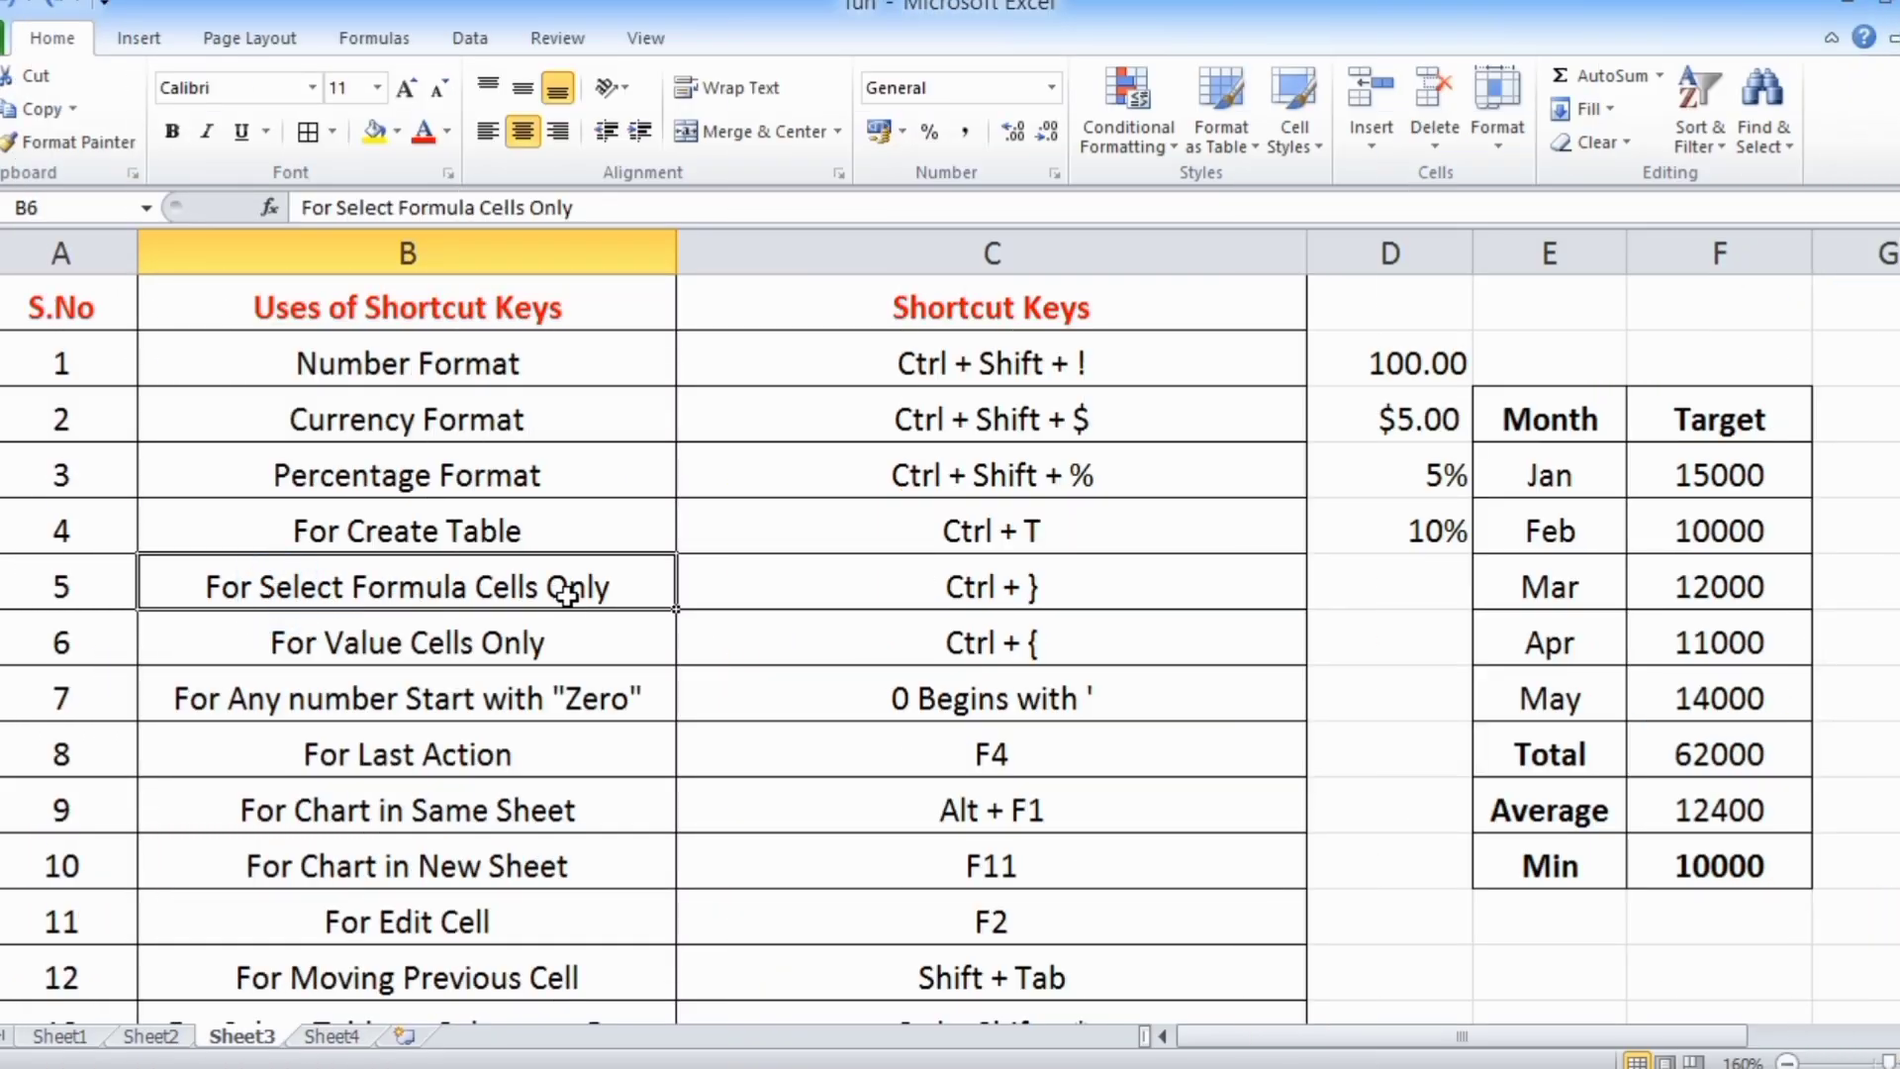
left_click(1710, 754)
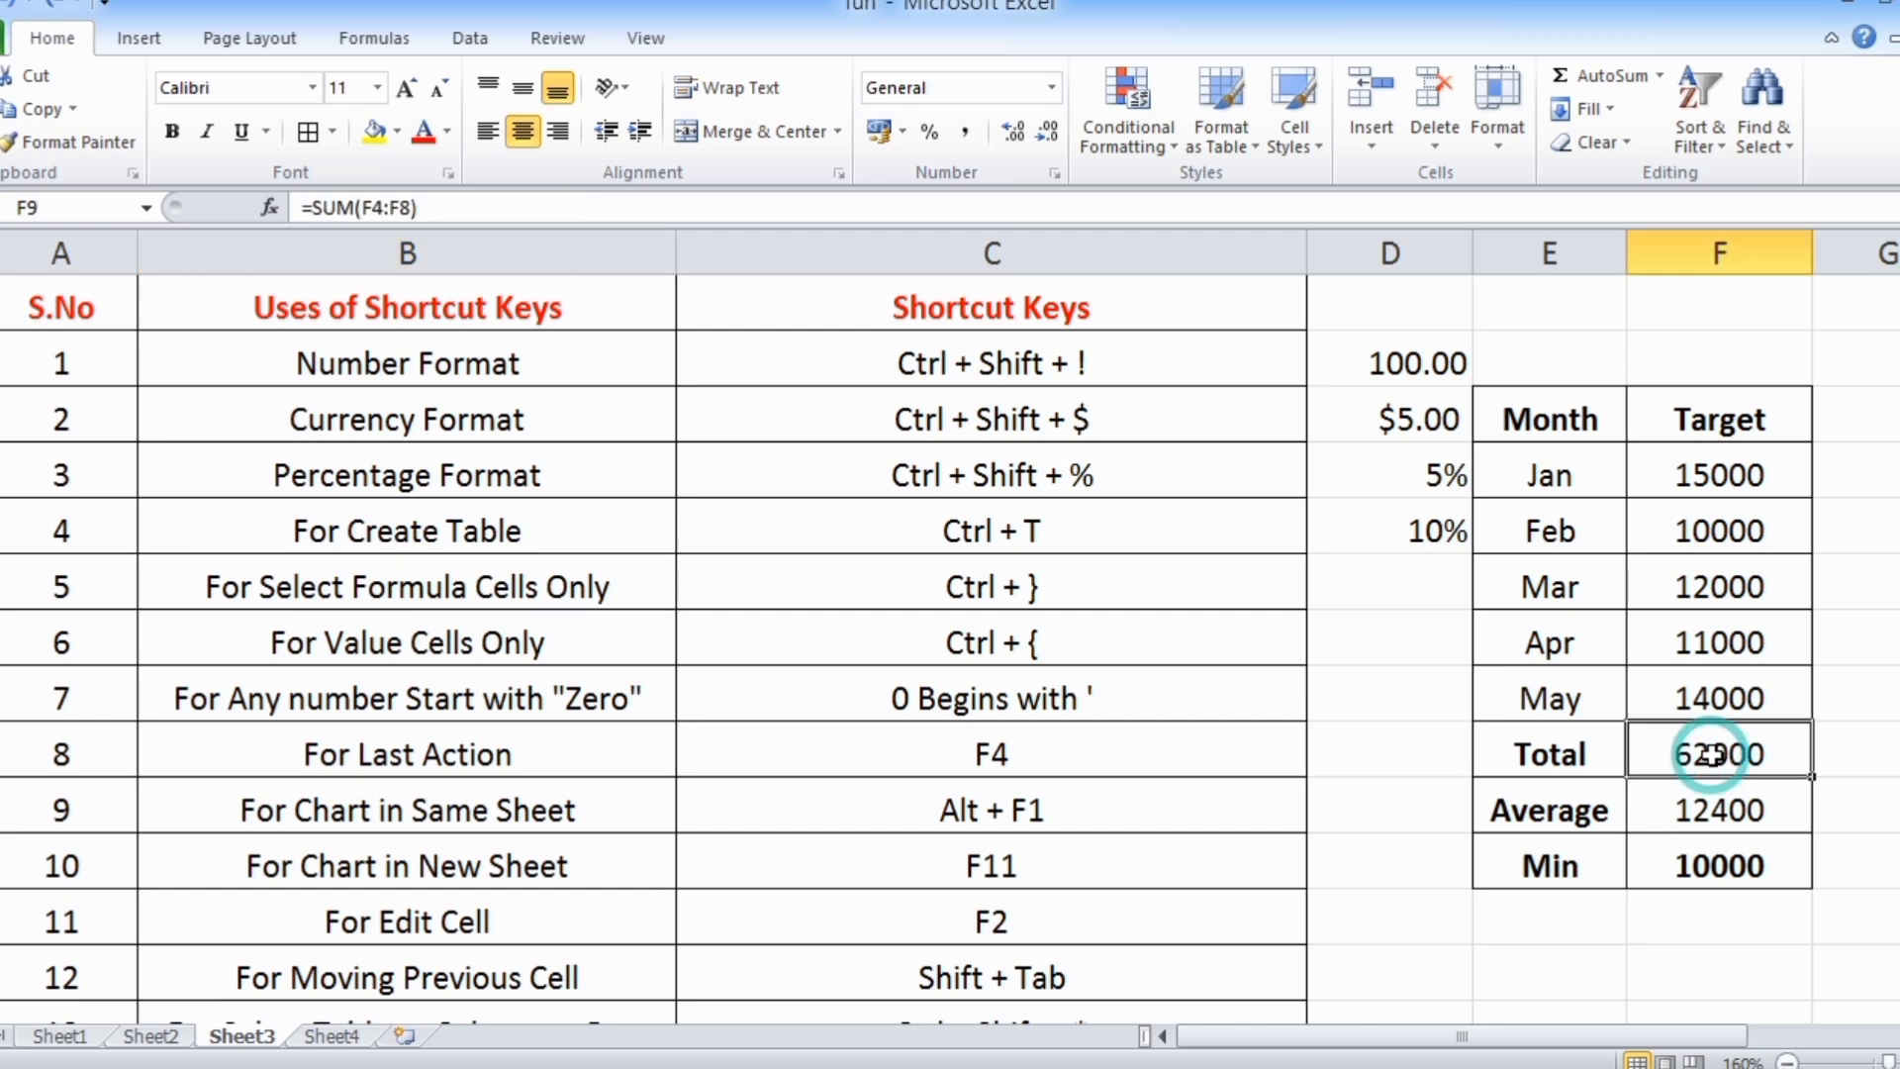
left_click(1700, 809)
left_click(1692, 866)
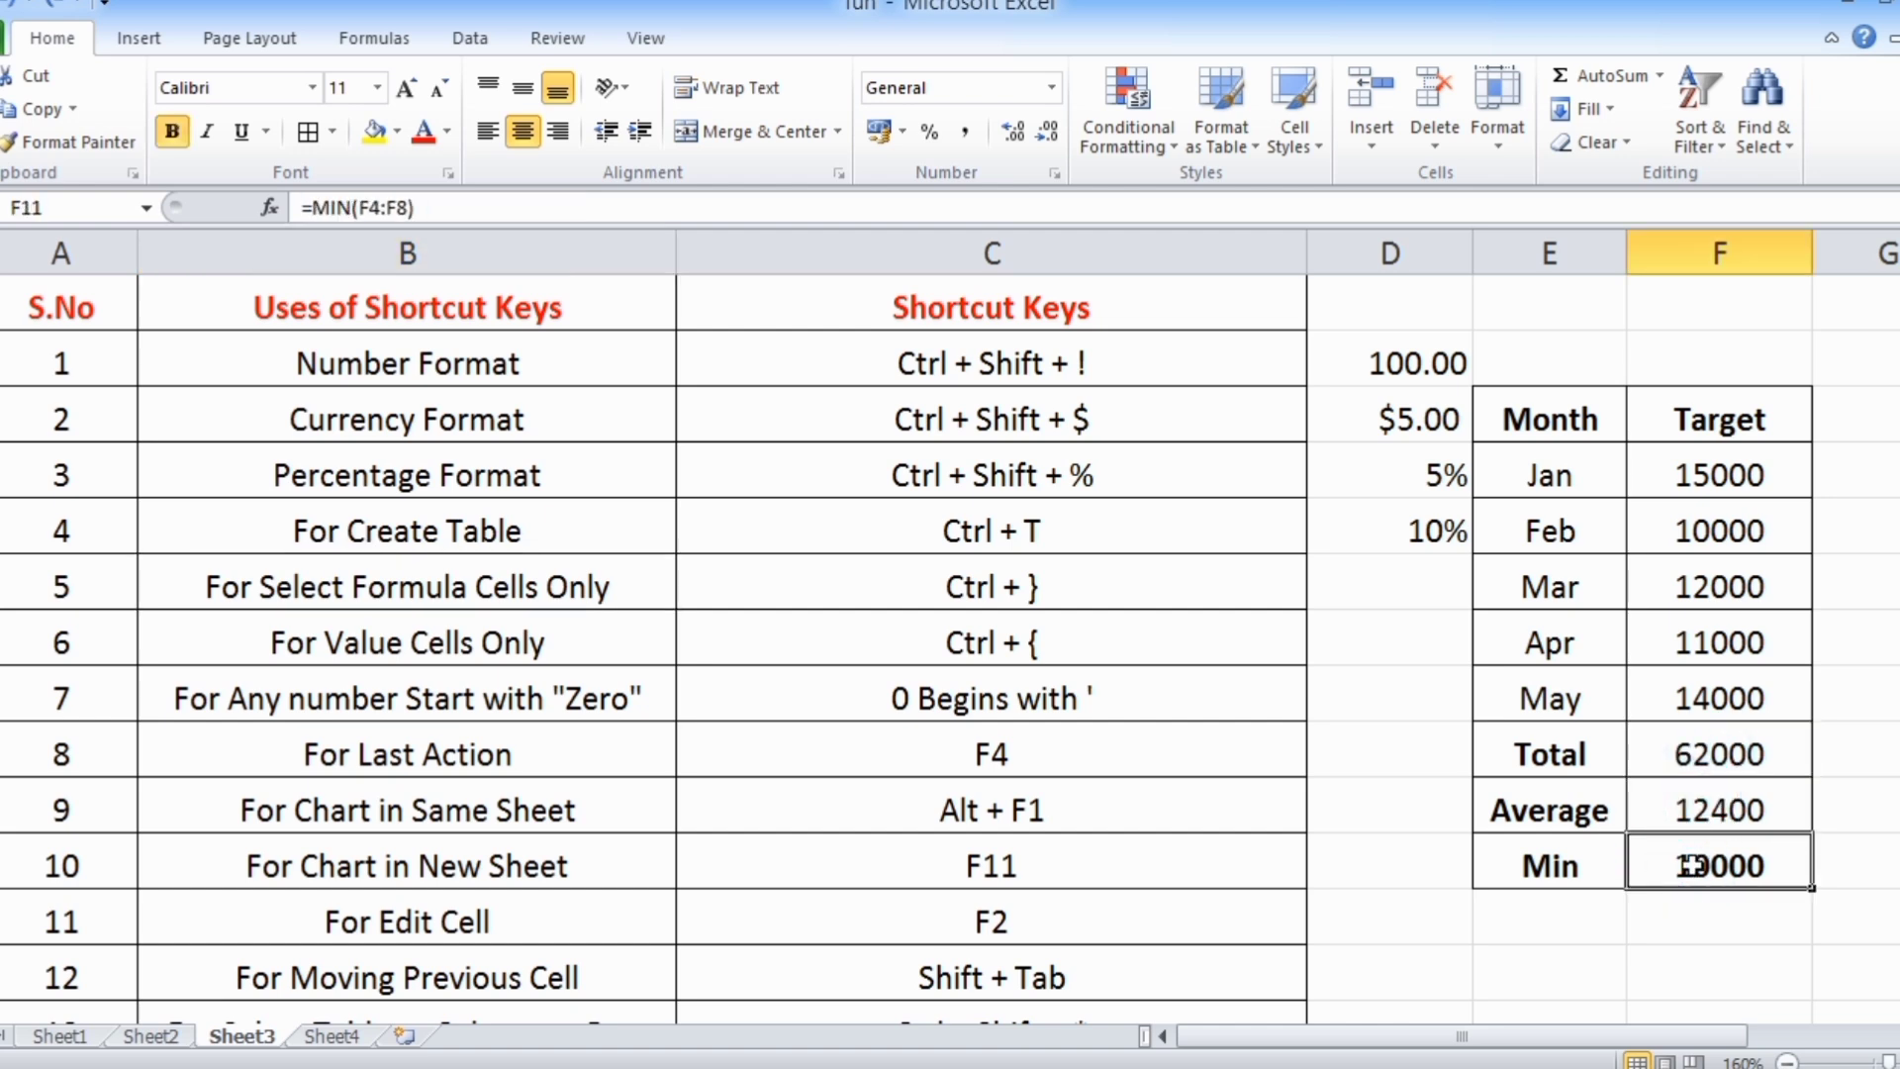
left_click(1693, 595)
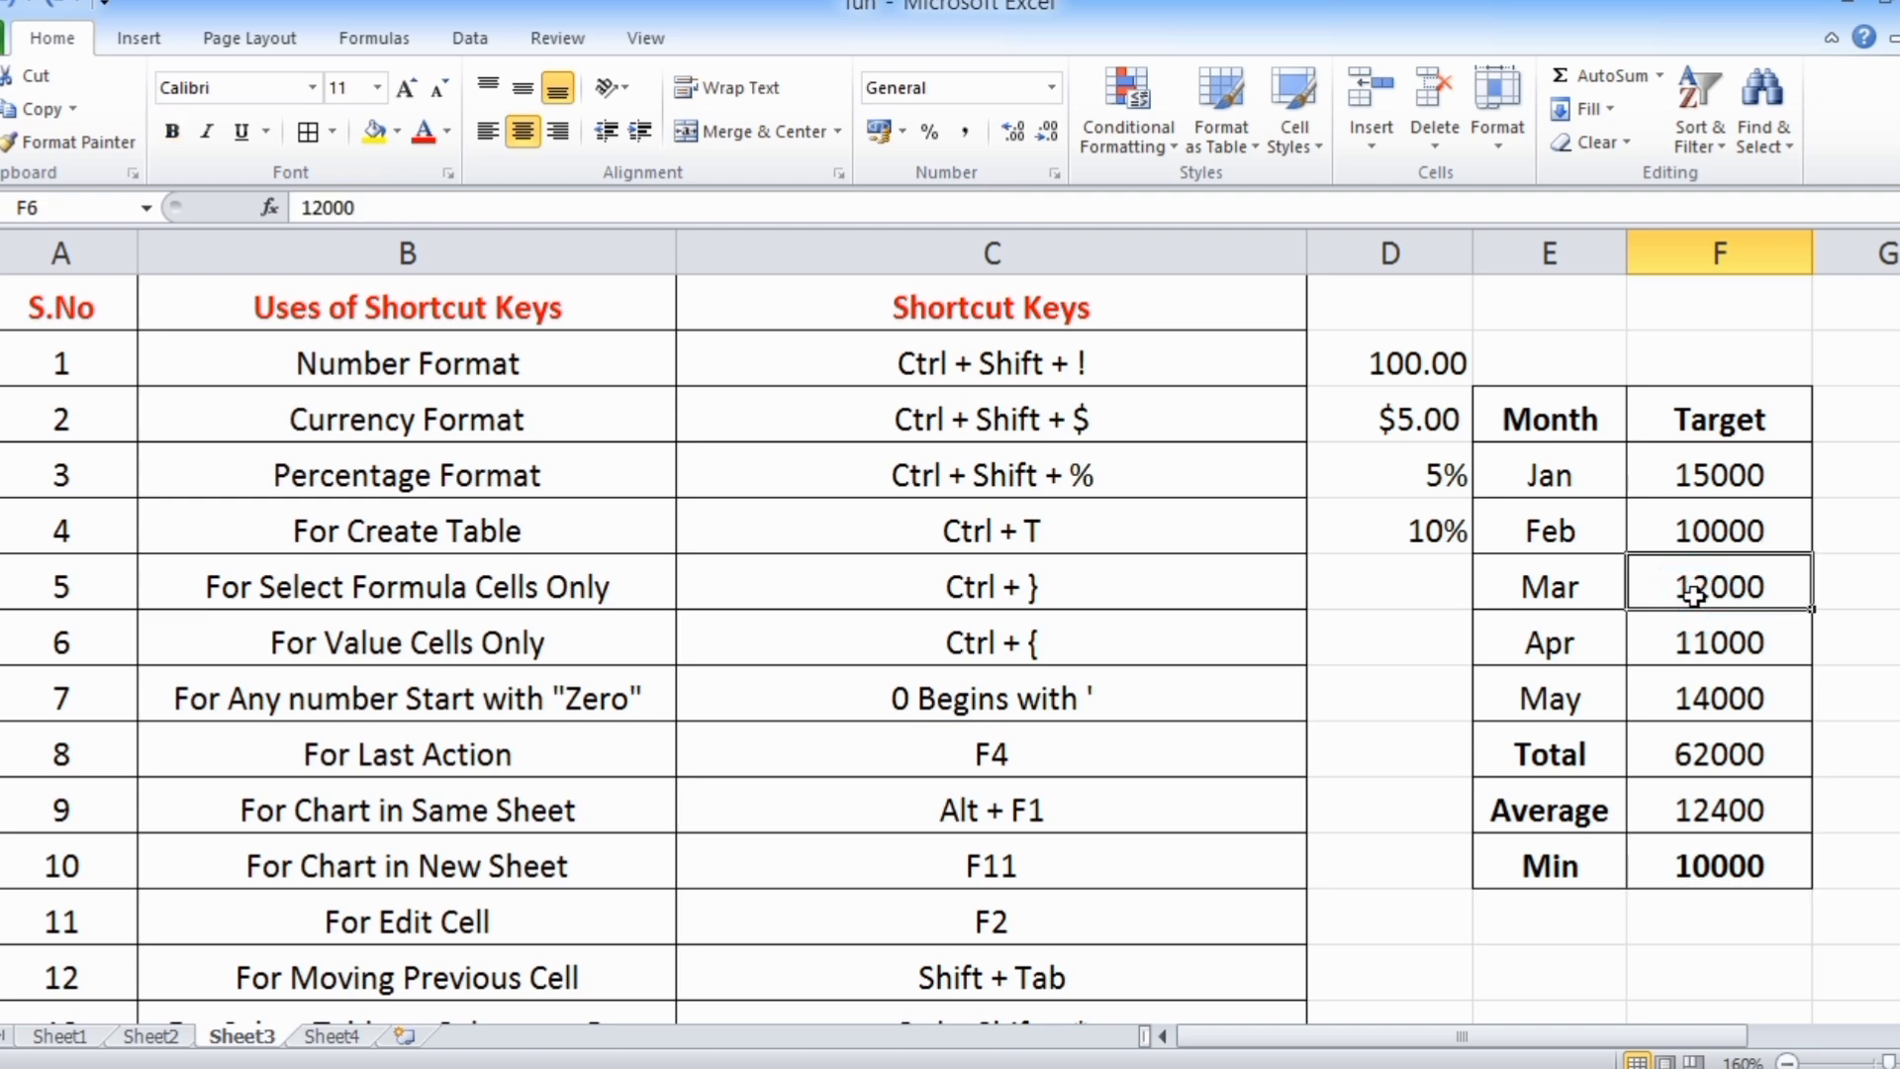
key("ctrl+shift+bracketright")
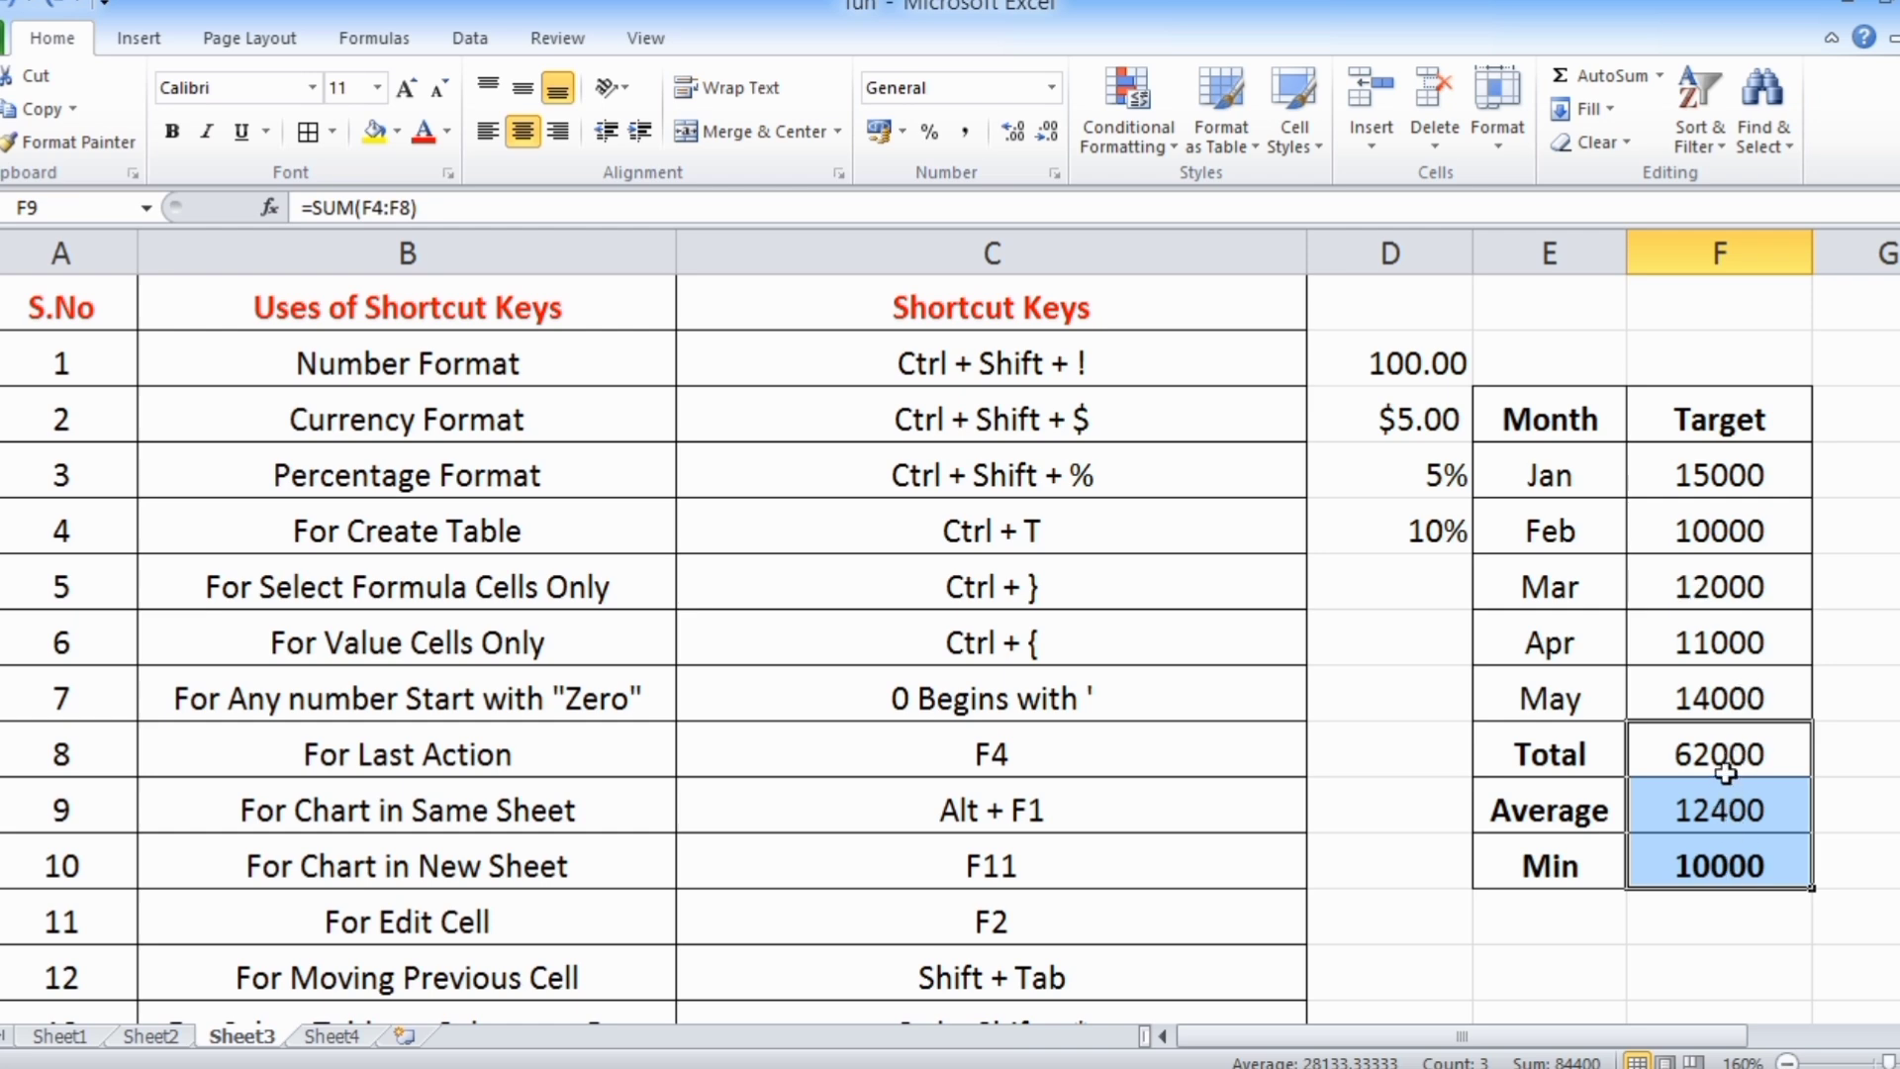
left_click(1730, 826)
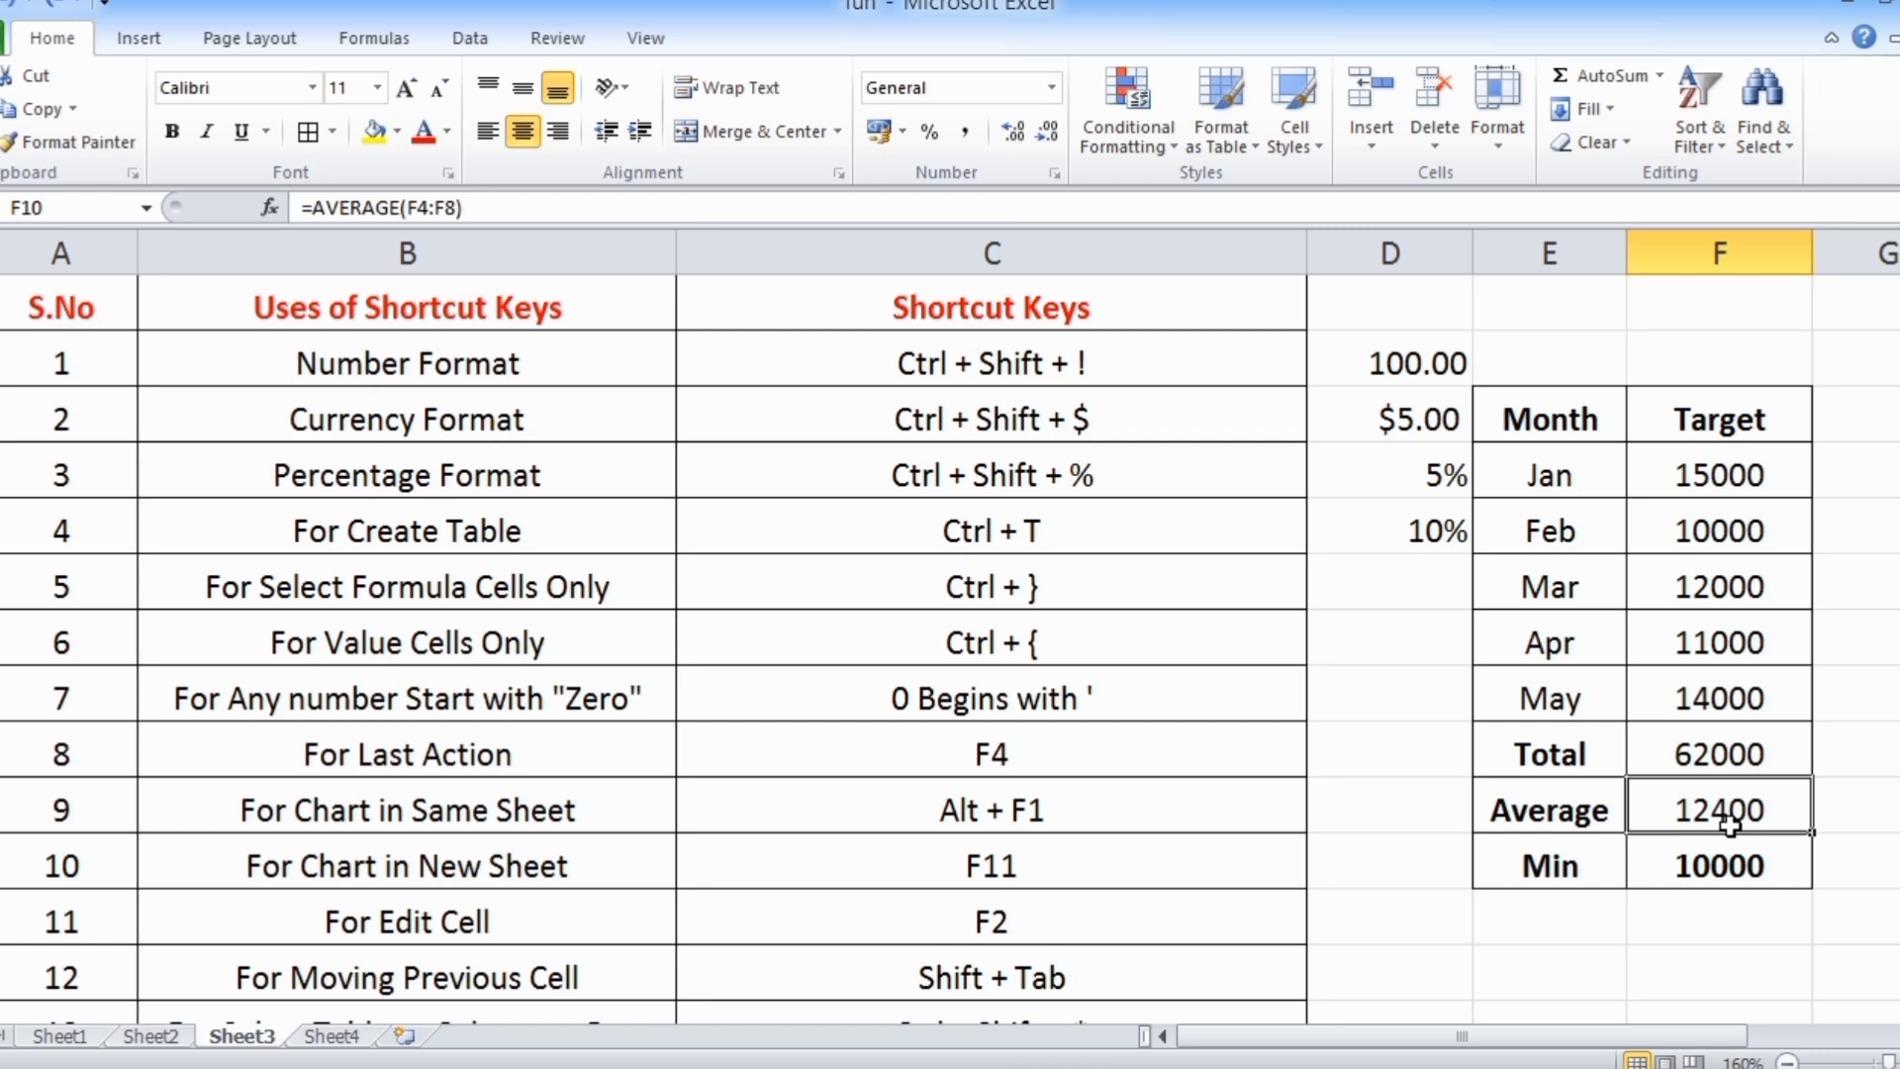
Select the value cells F4:F8 that the Average formula in F10 refers to
left_click(297, 651)
left_click(948, 644)
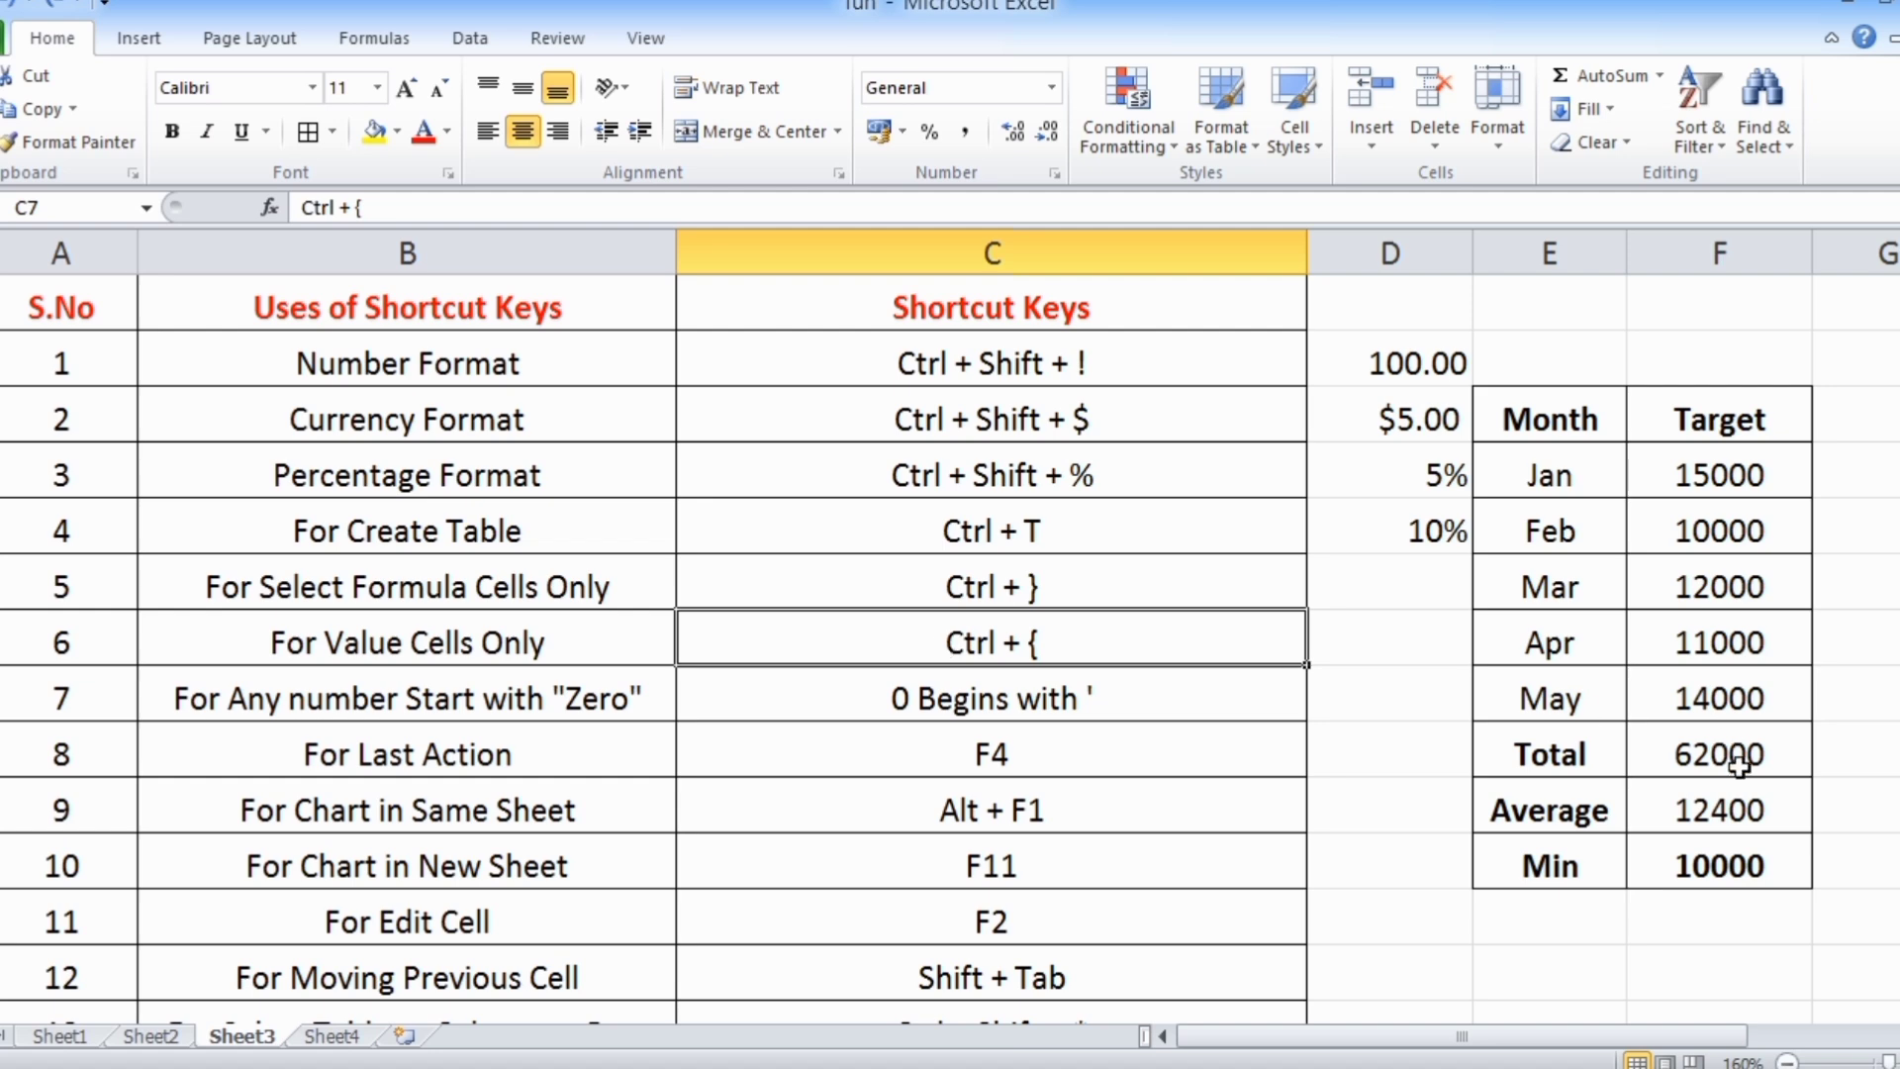
left_click(1740, 809)
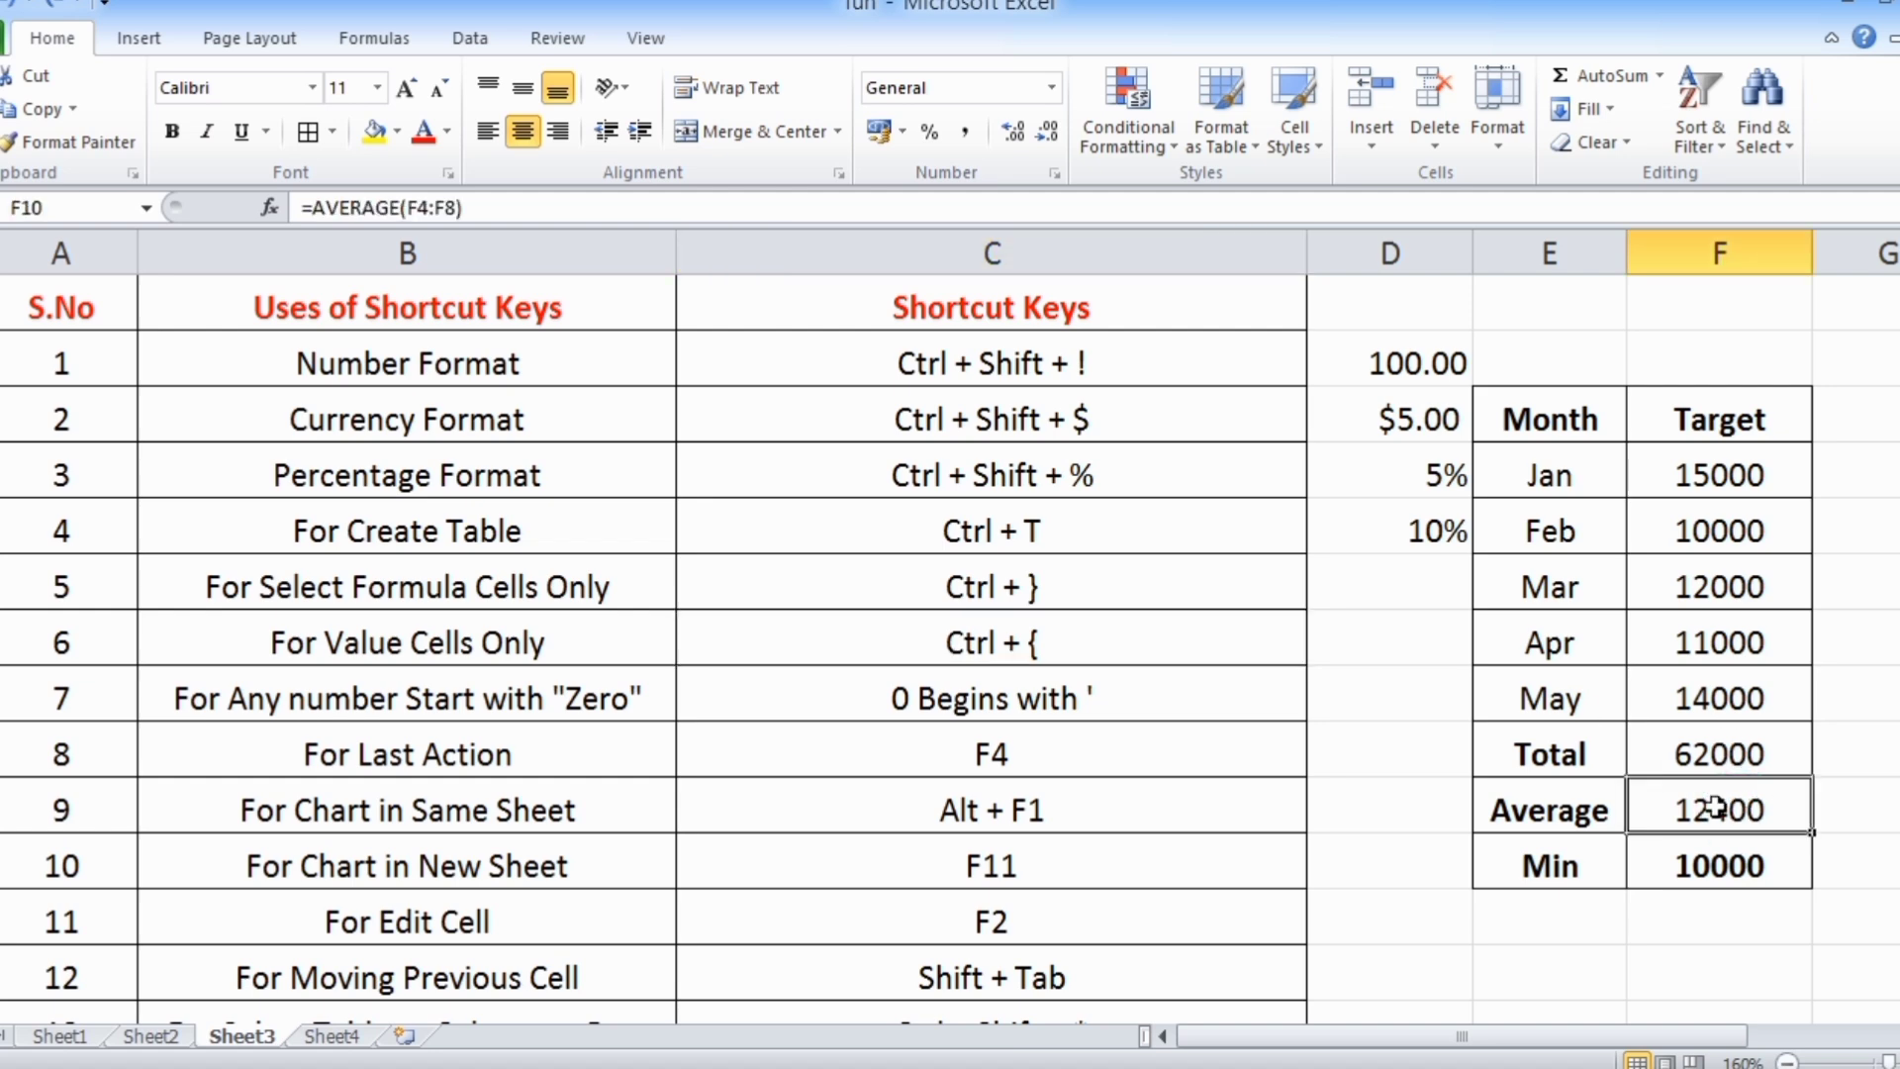
key("ctrl+bracketleft")
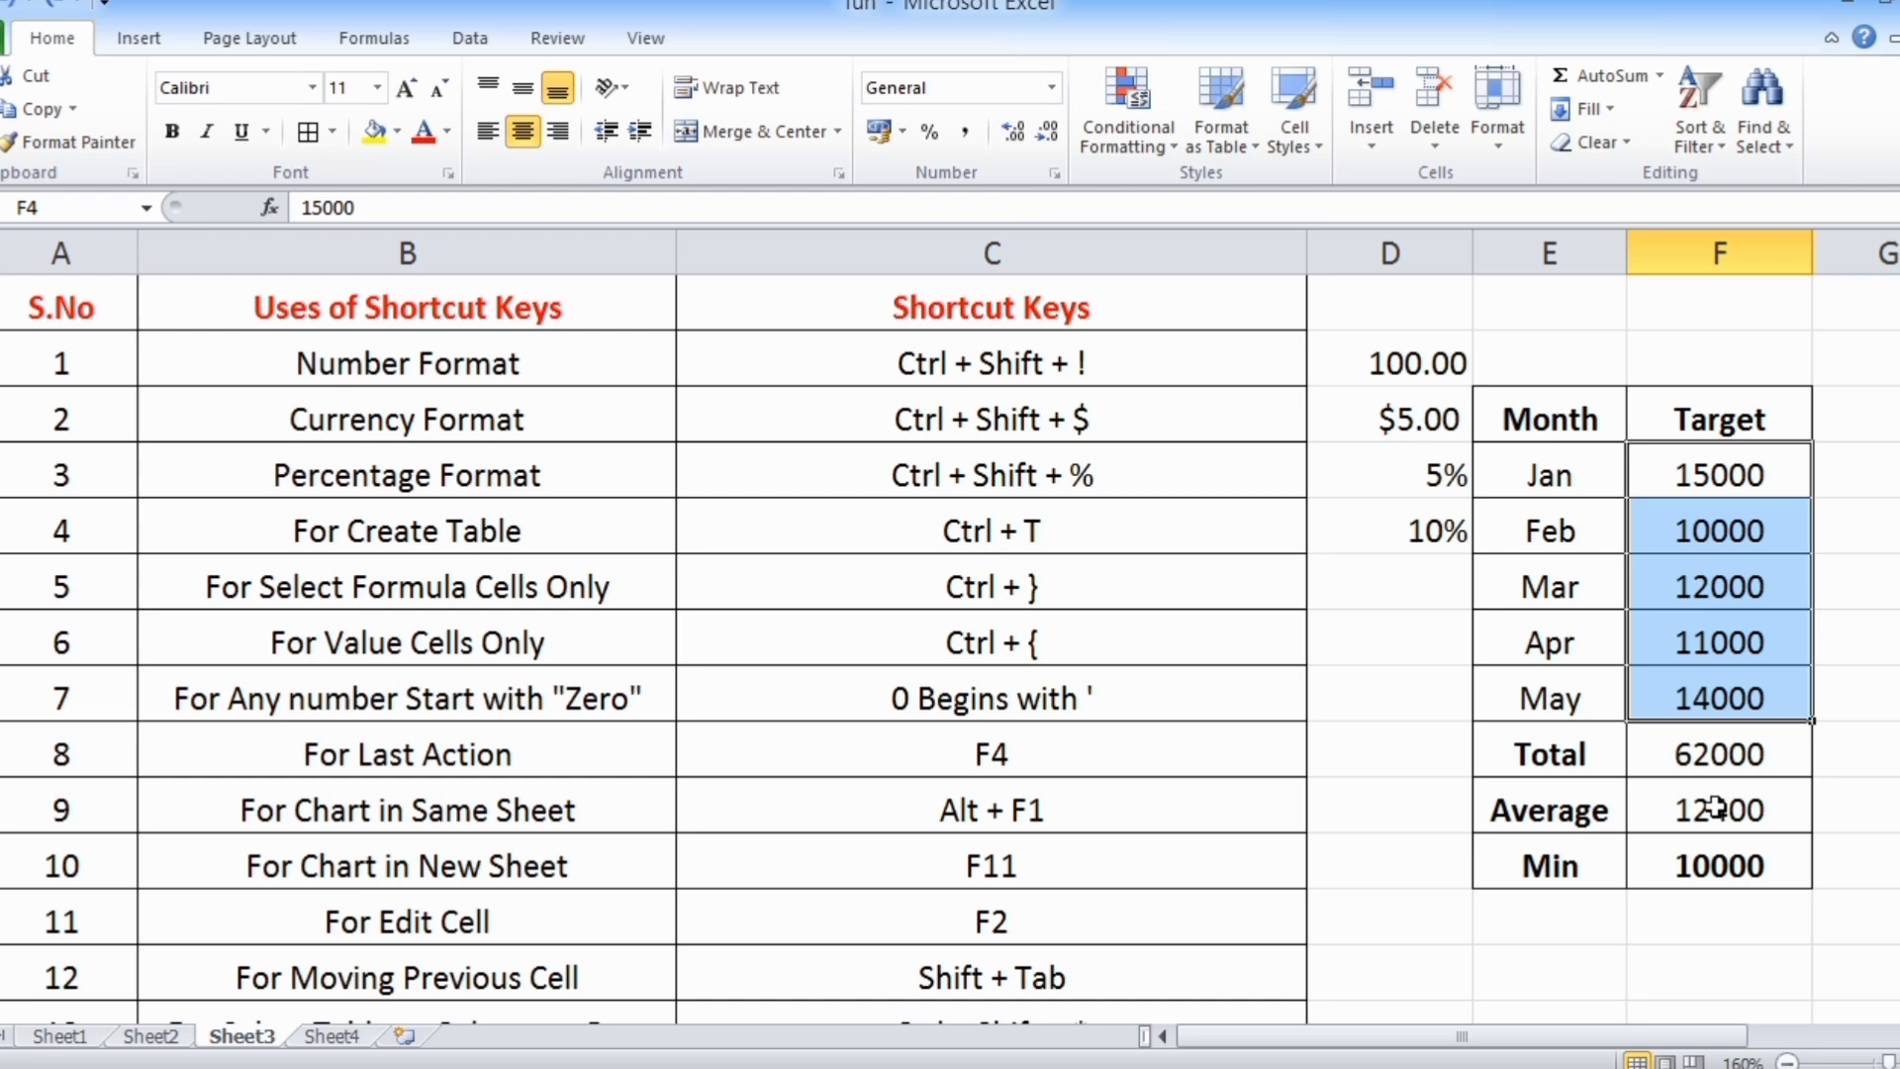
Enter 0123 in cell D8 without a leading apostrophe
left_click(253, 706)
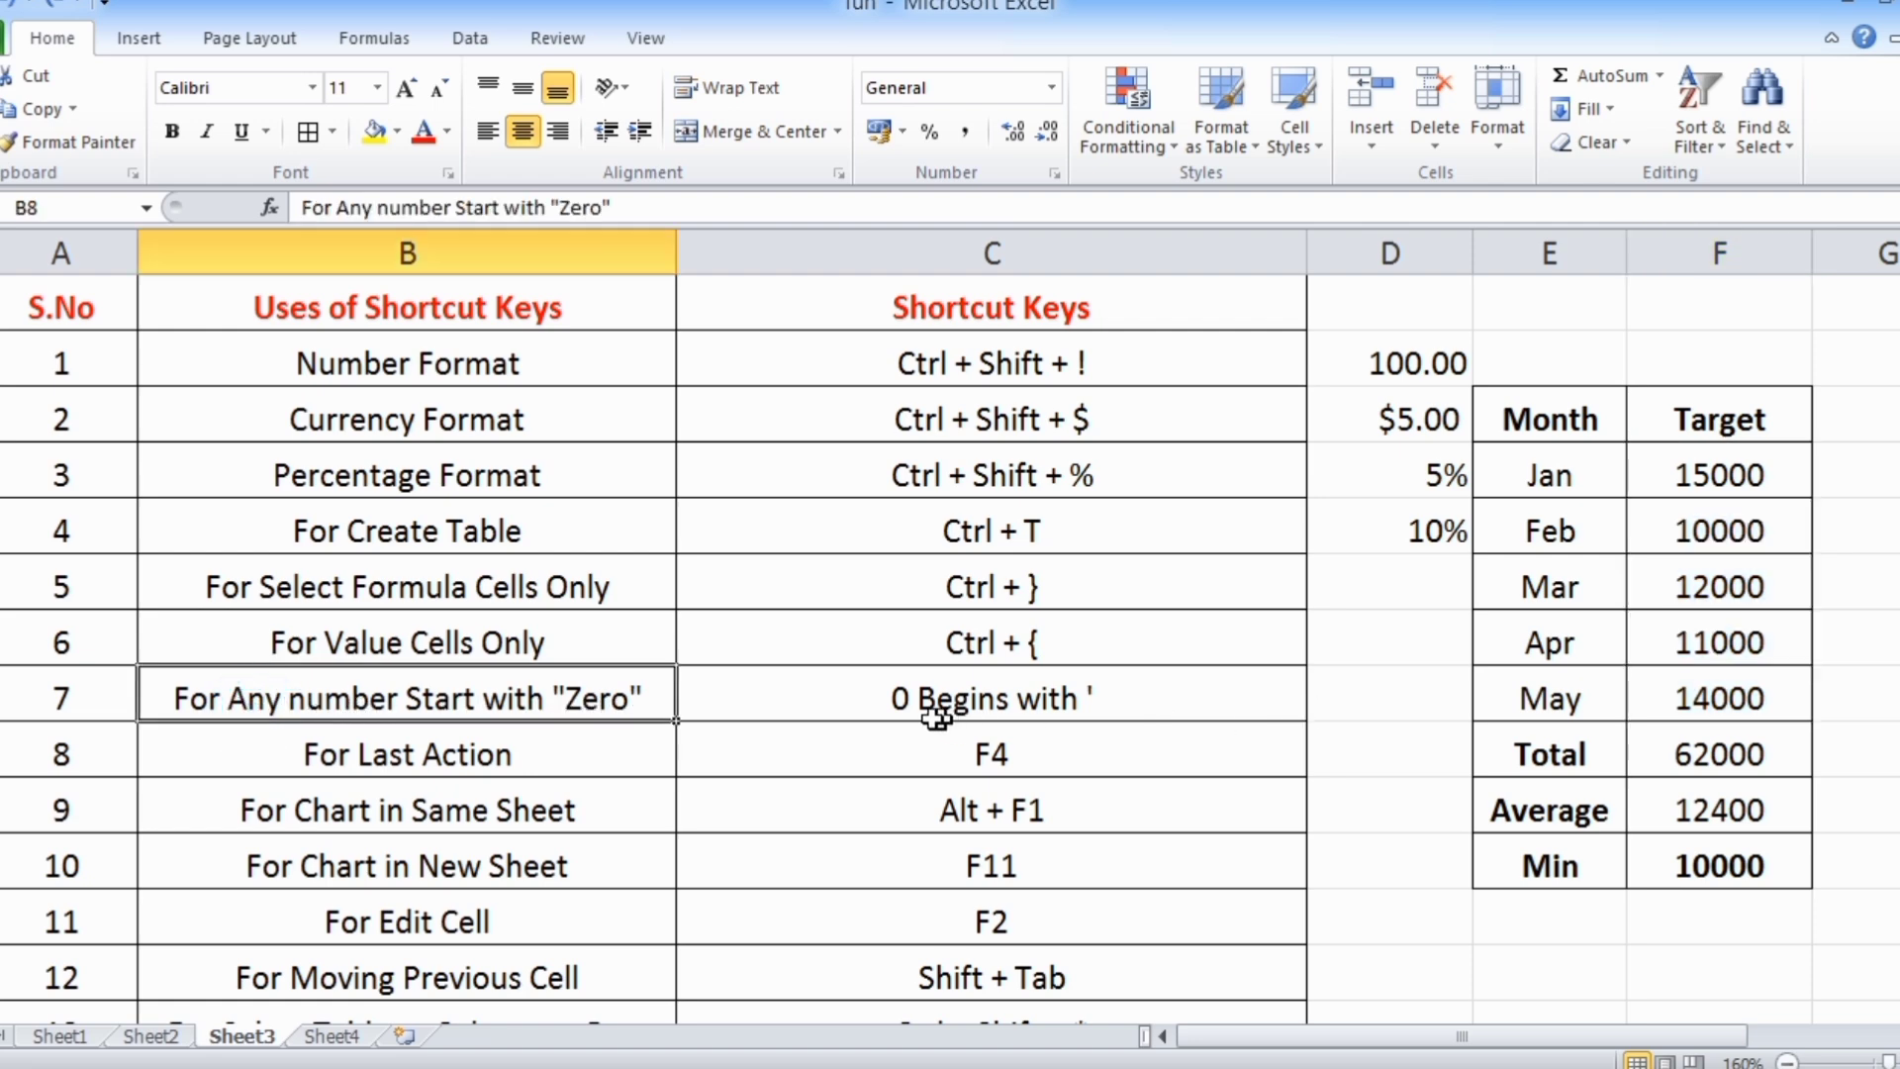
left_click(907, 705)
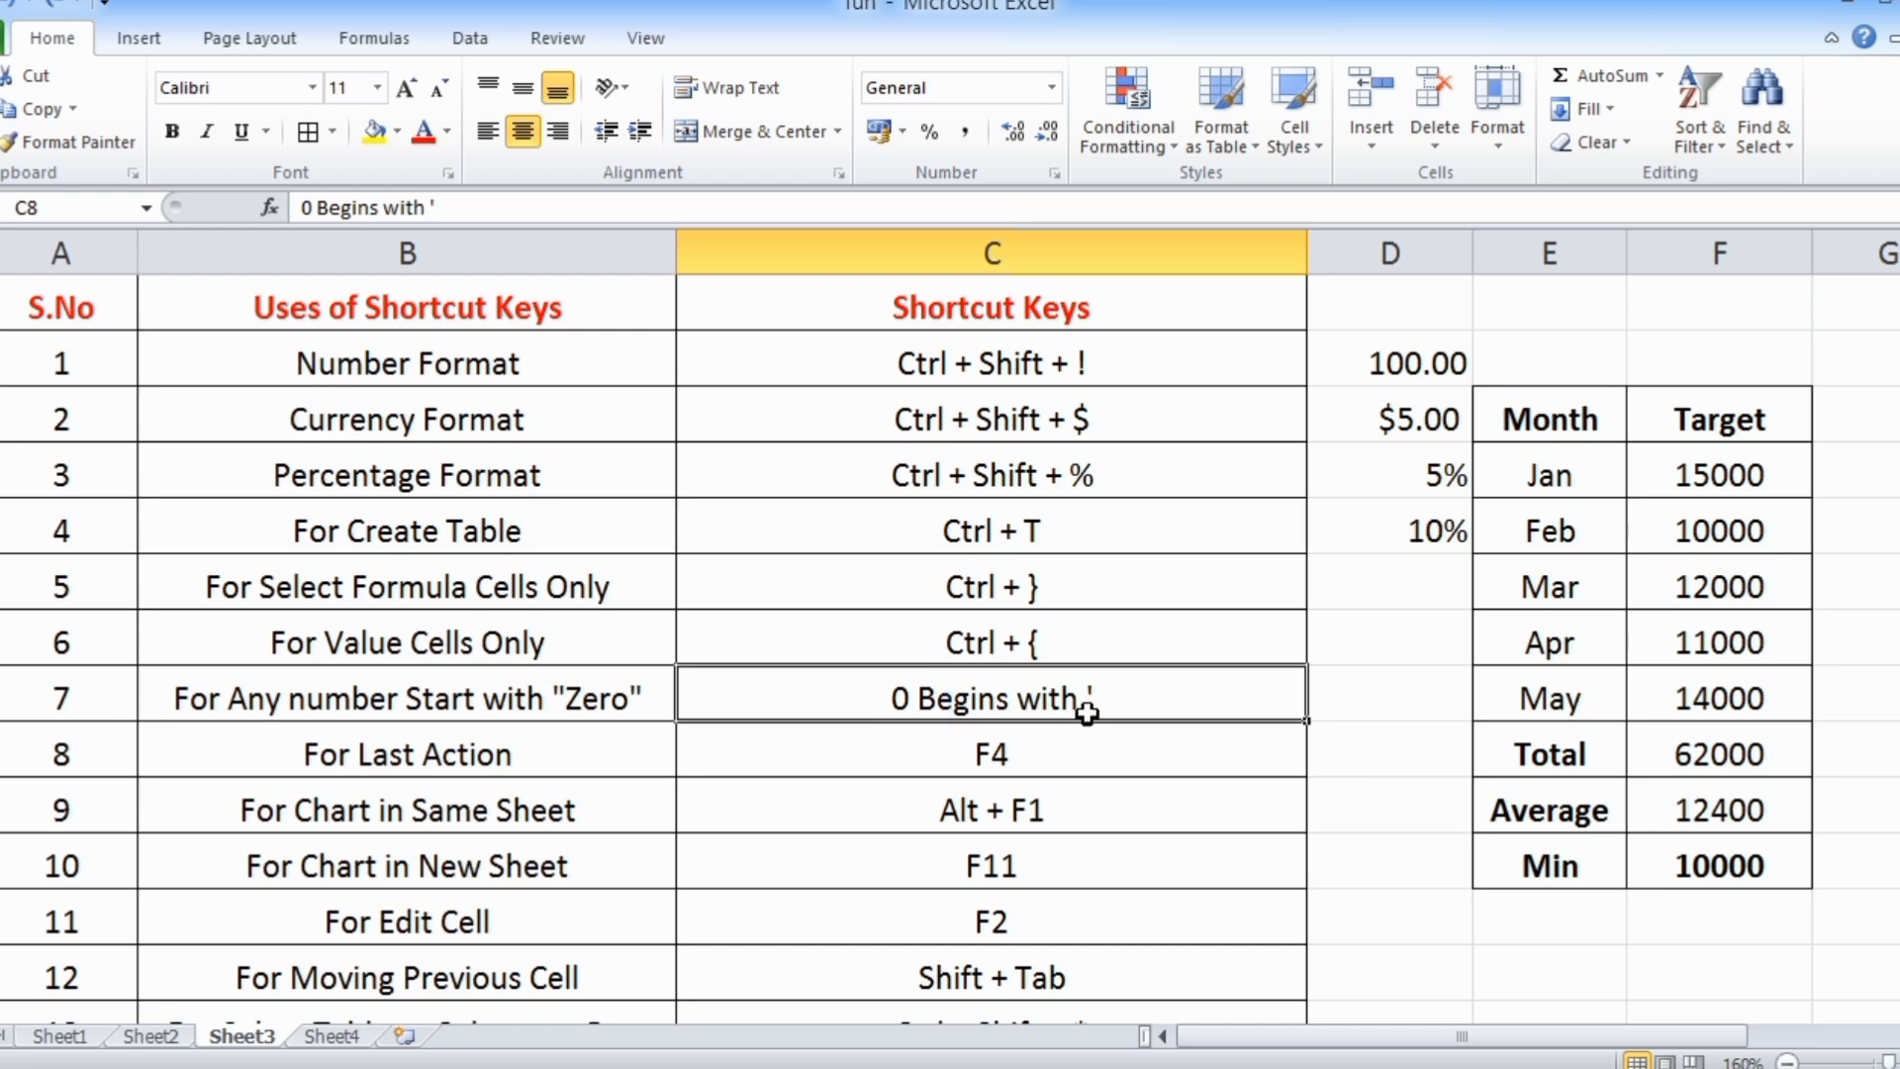
left_click(1378, 702)
type("01")
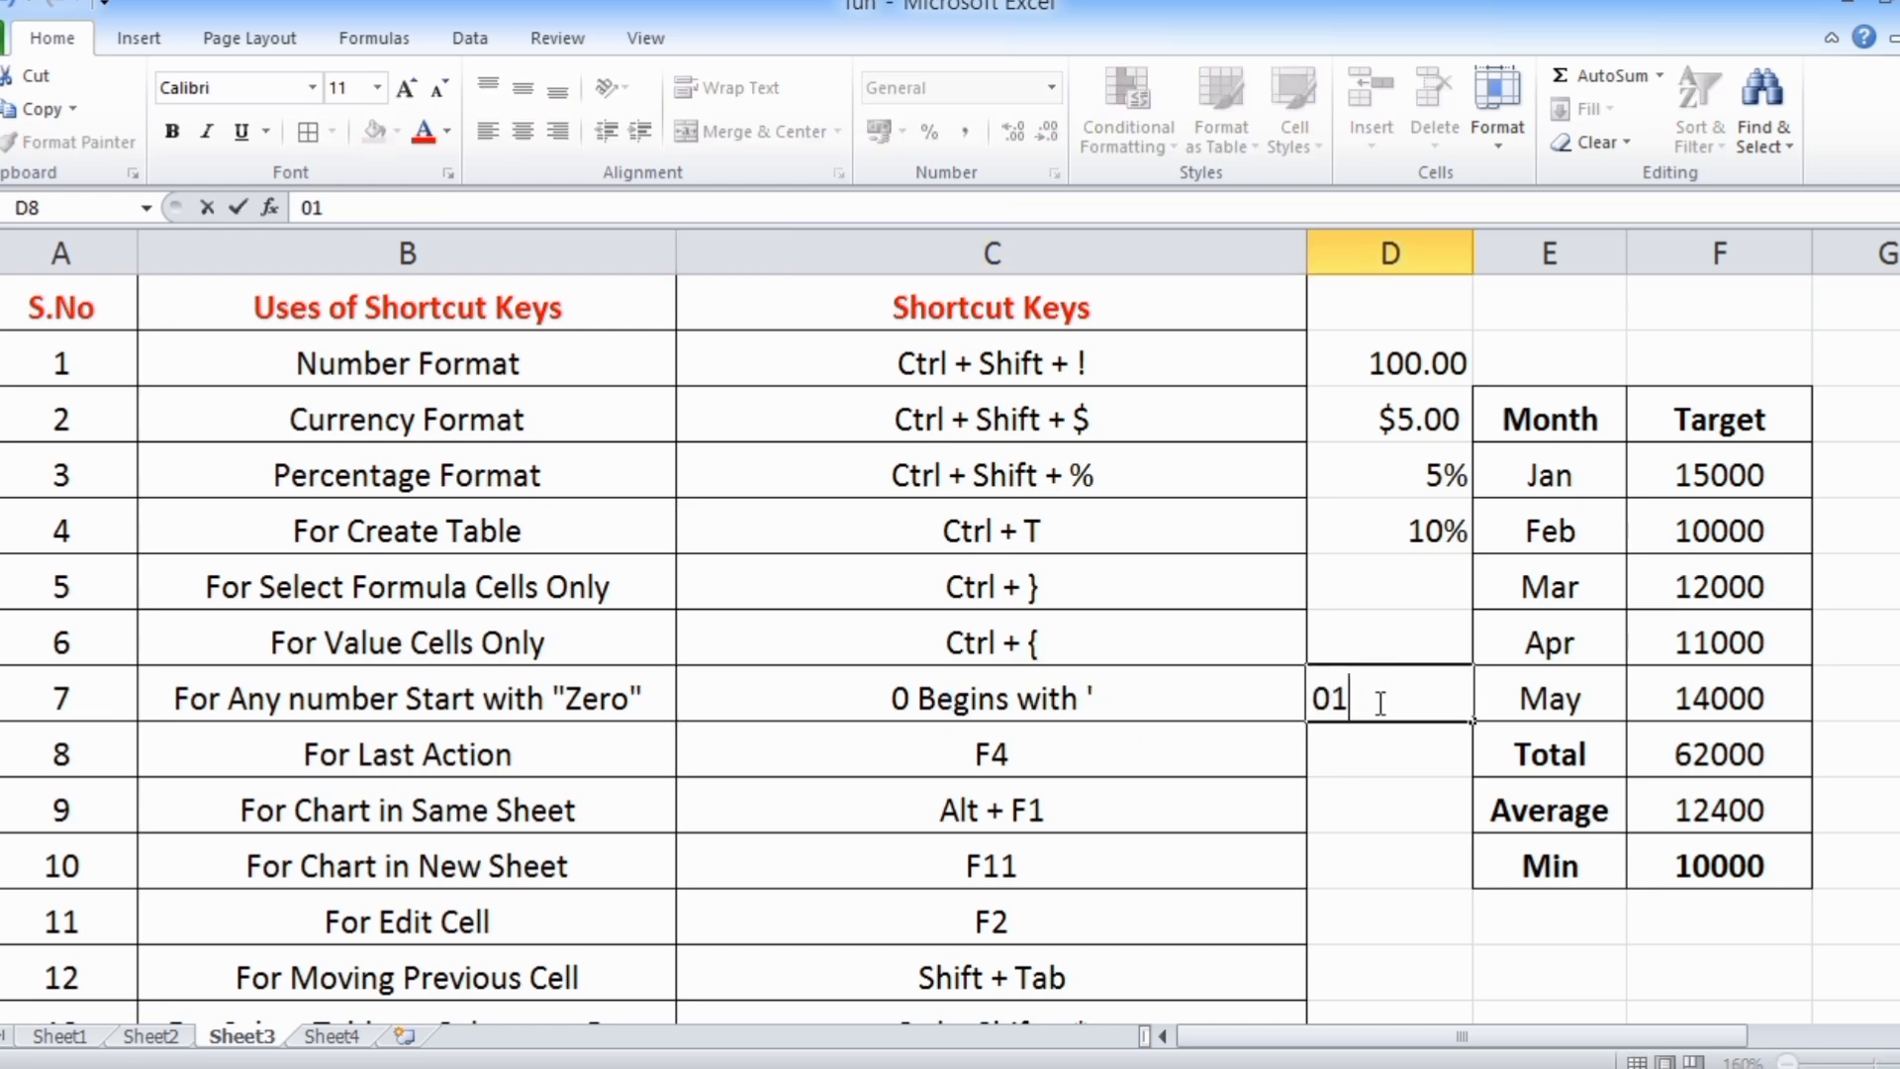
type("23")
key("Return")
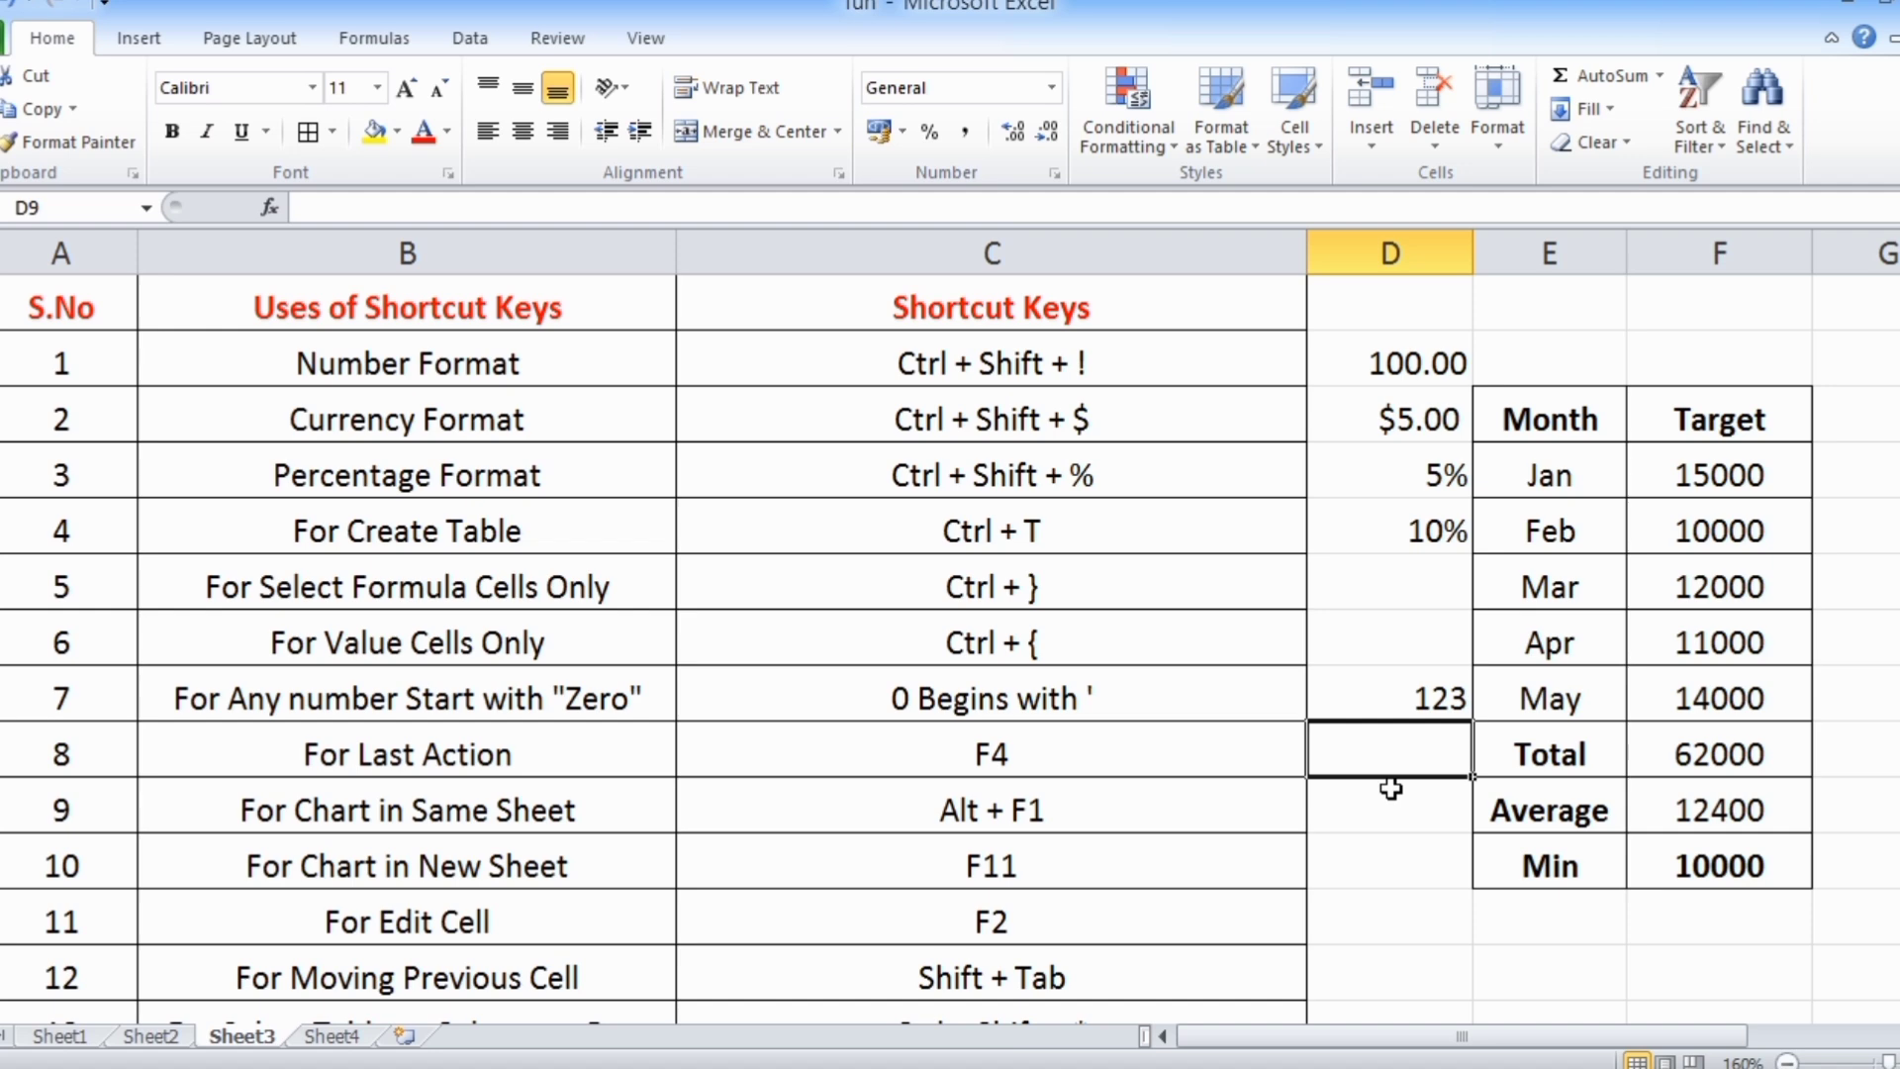
Enter '0123 in cell D9 with a leading apostrophe to keep the zero
type("'0")
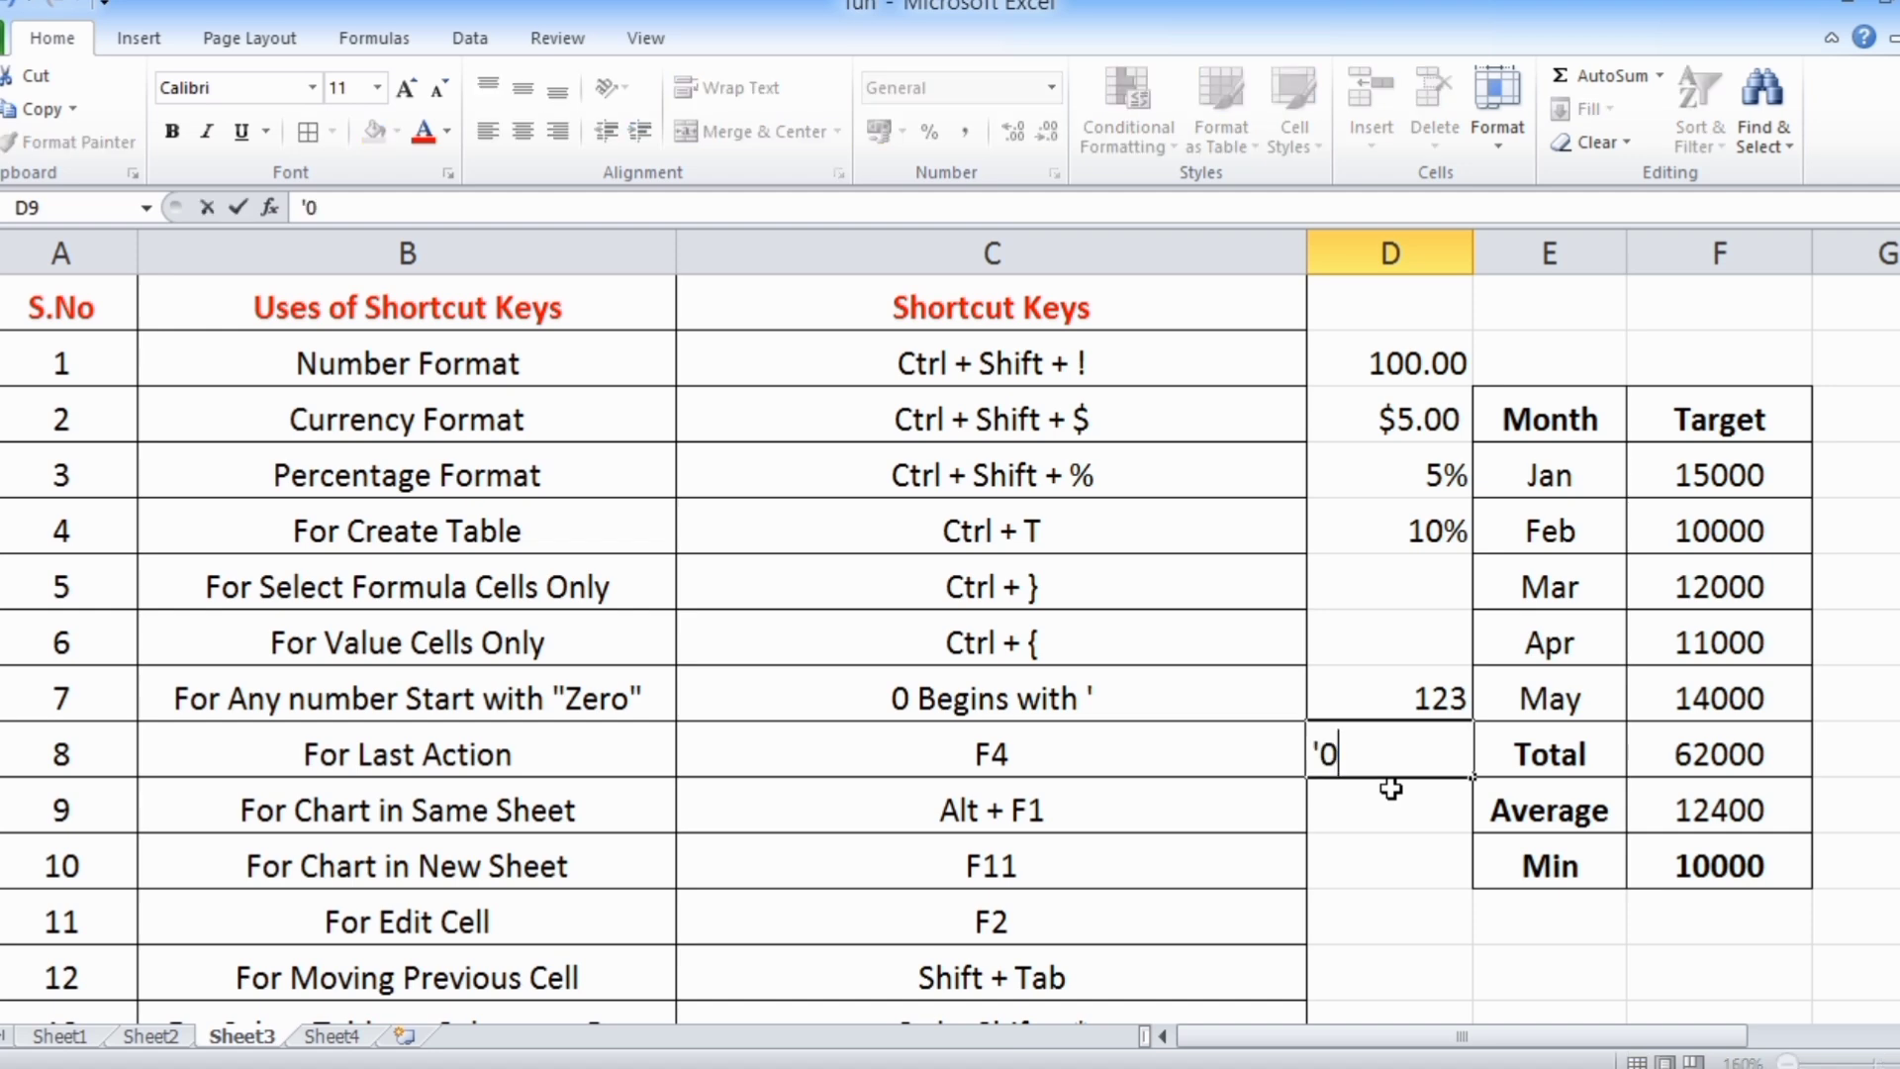
type("123")
key("Return")
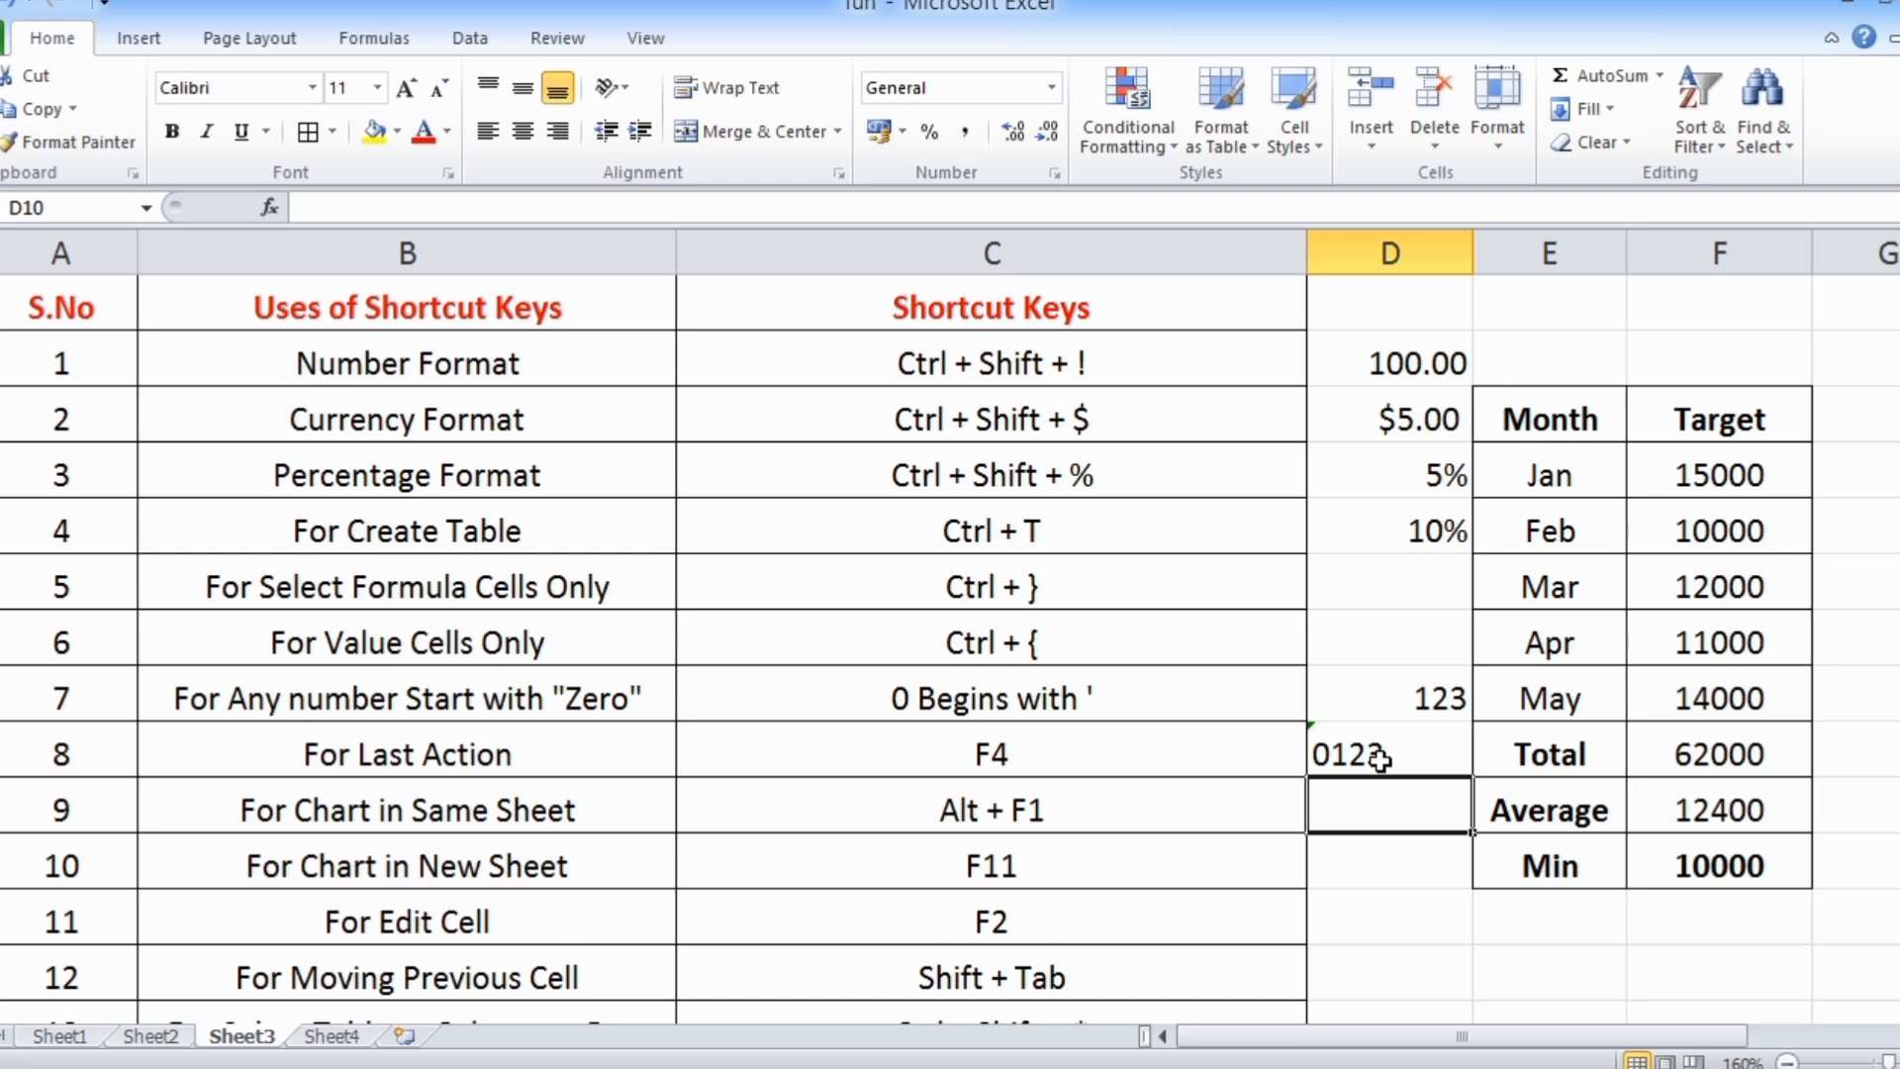
left_click(1380, 757)
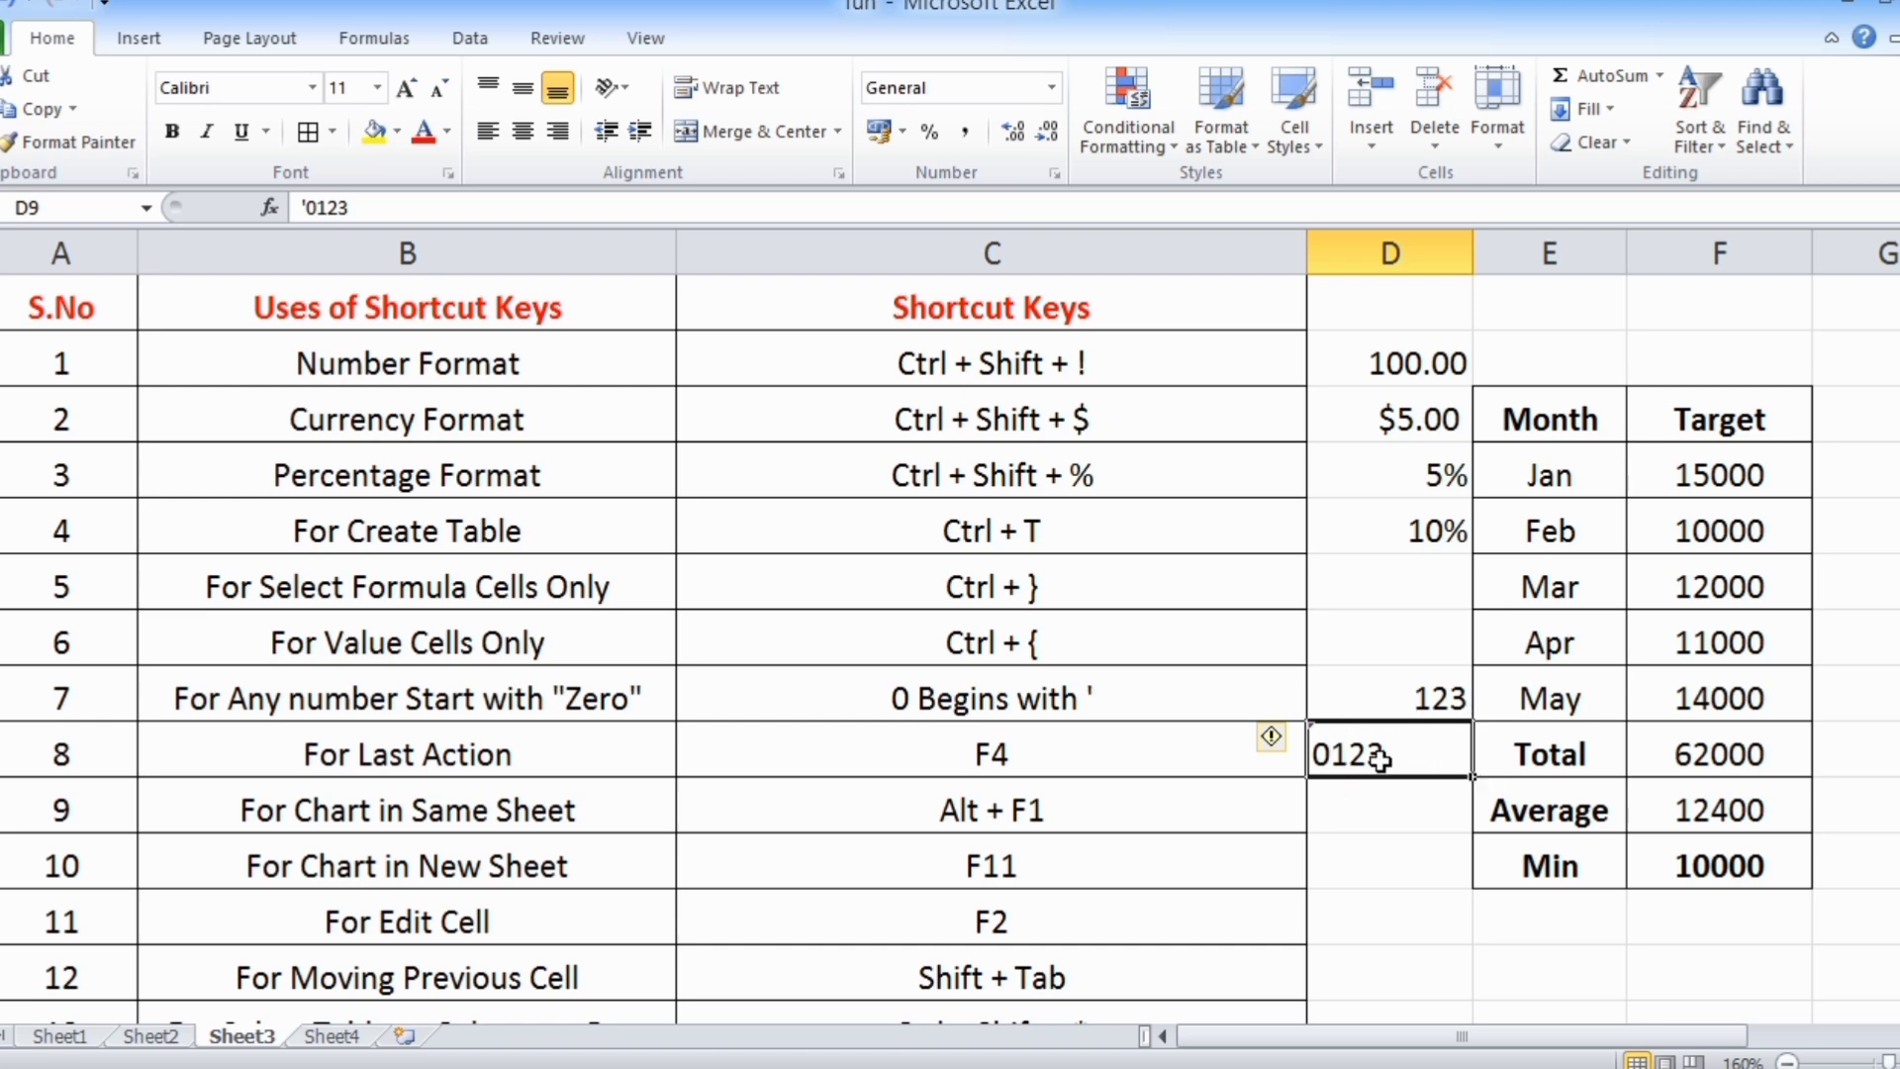
Enter '0569 in cell D10 as a second number that keeps its leading zero
left_click(1385, 817)
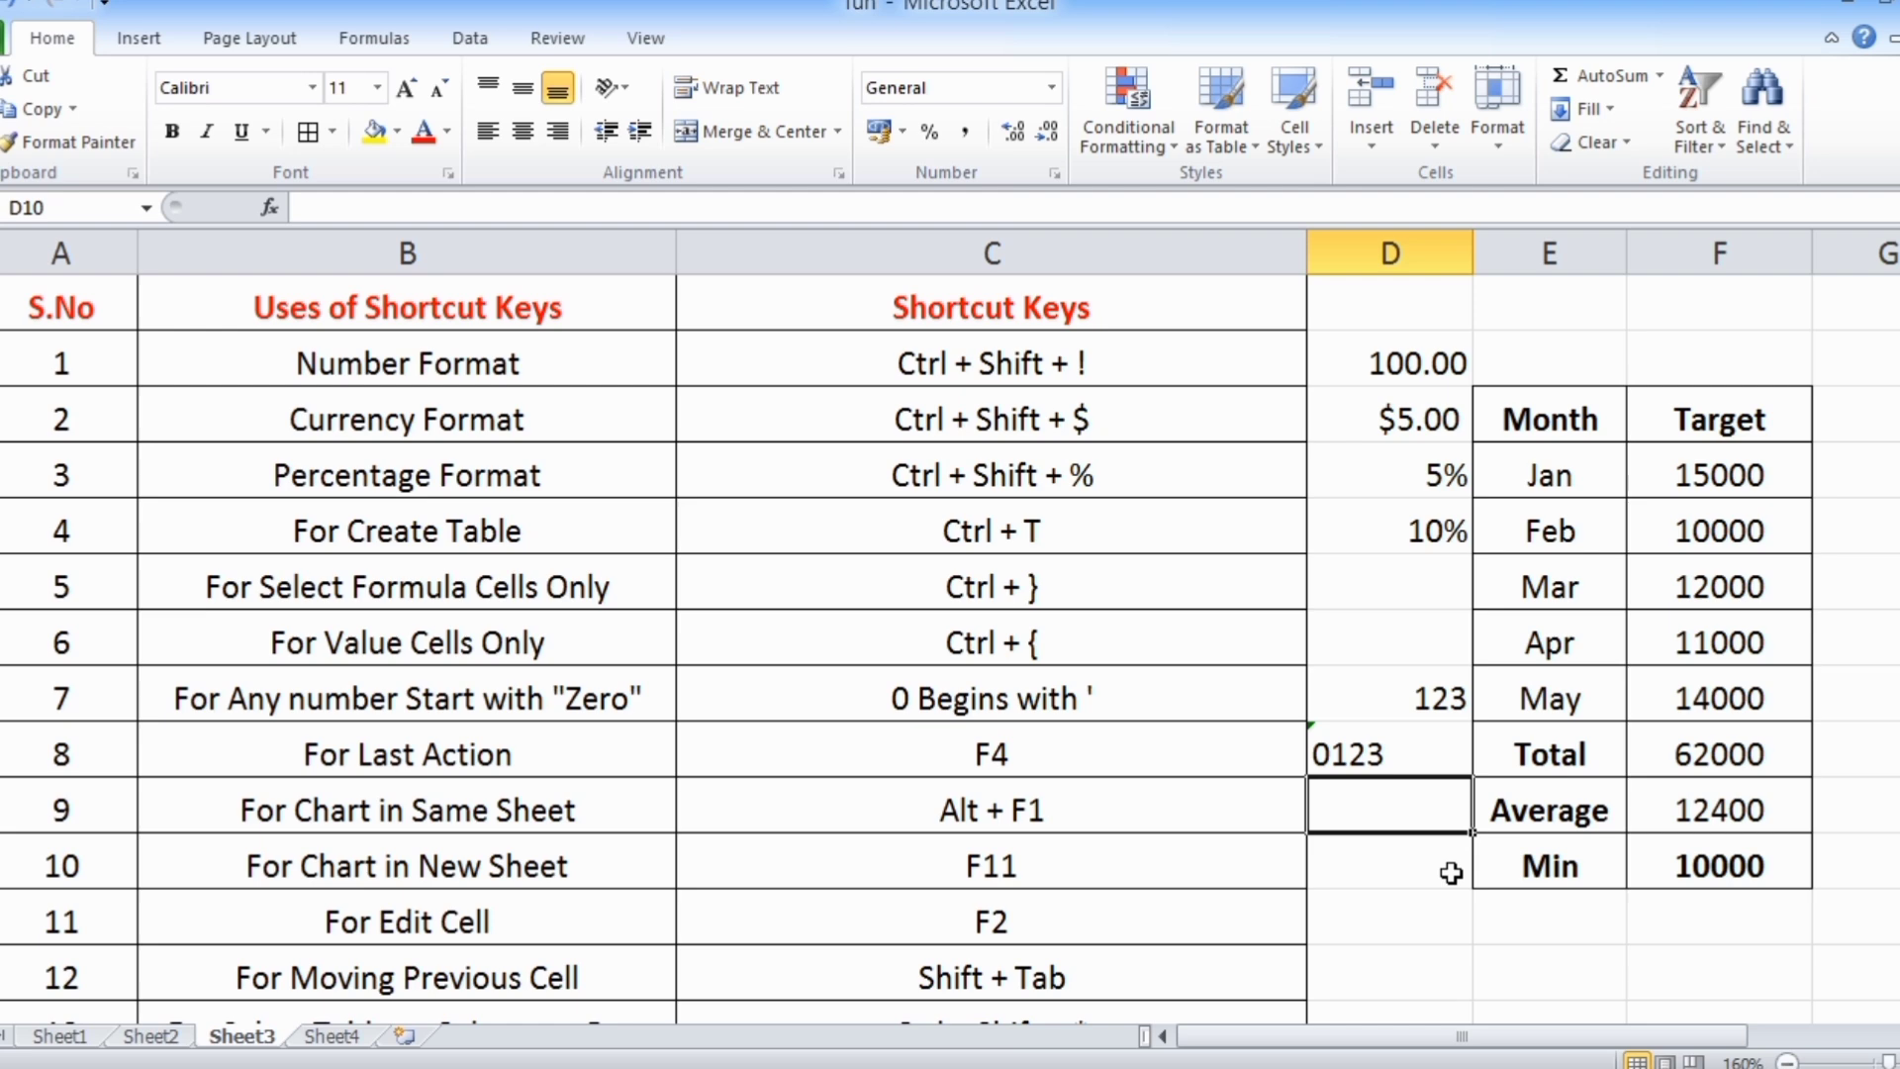
type("'")
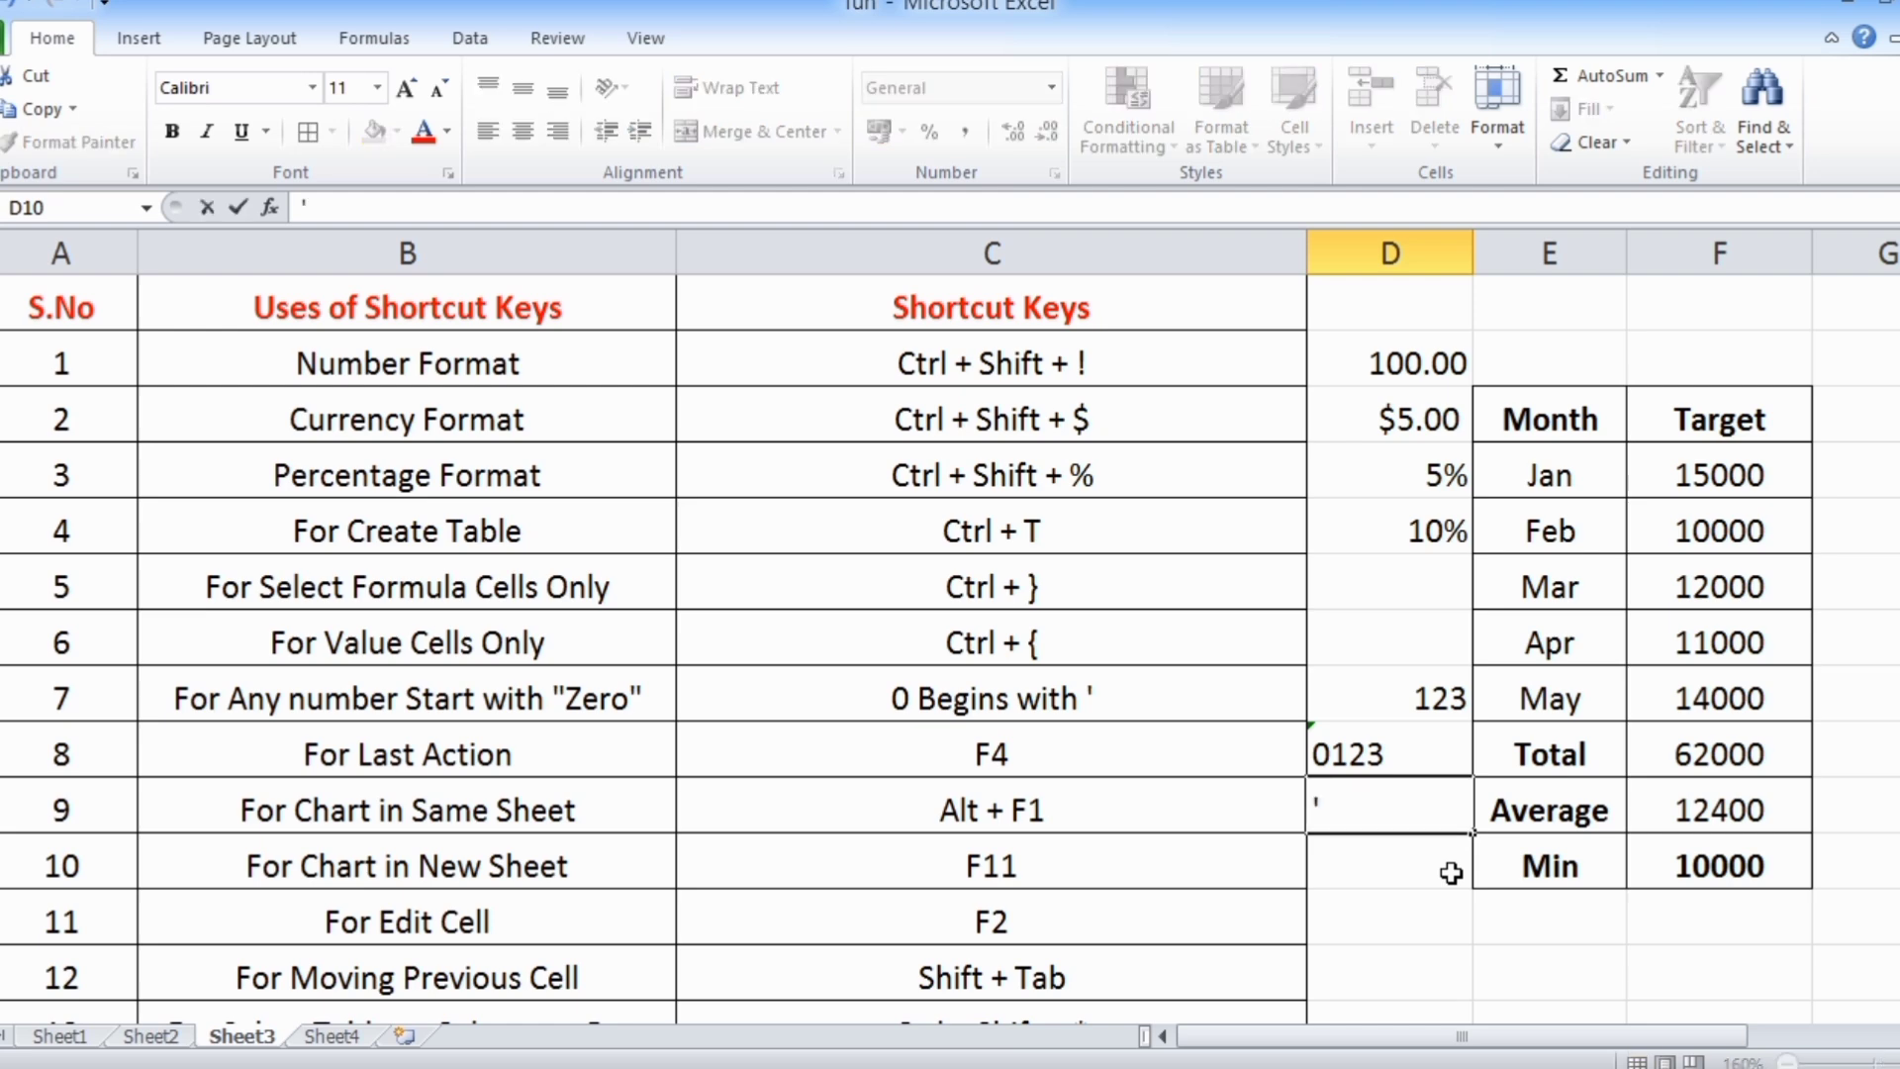
type("0569")
key("Return")
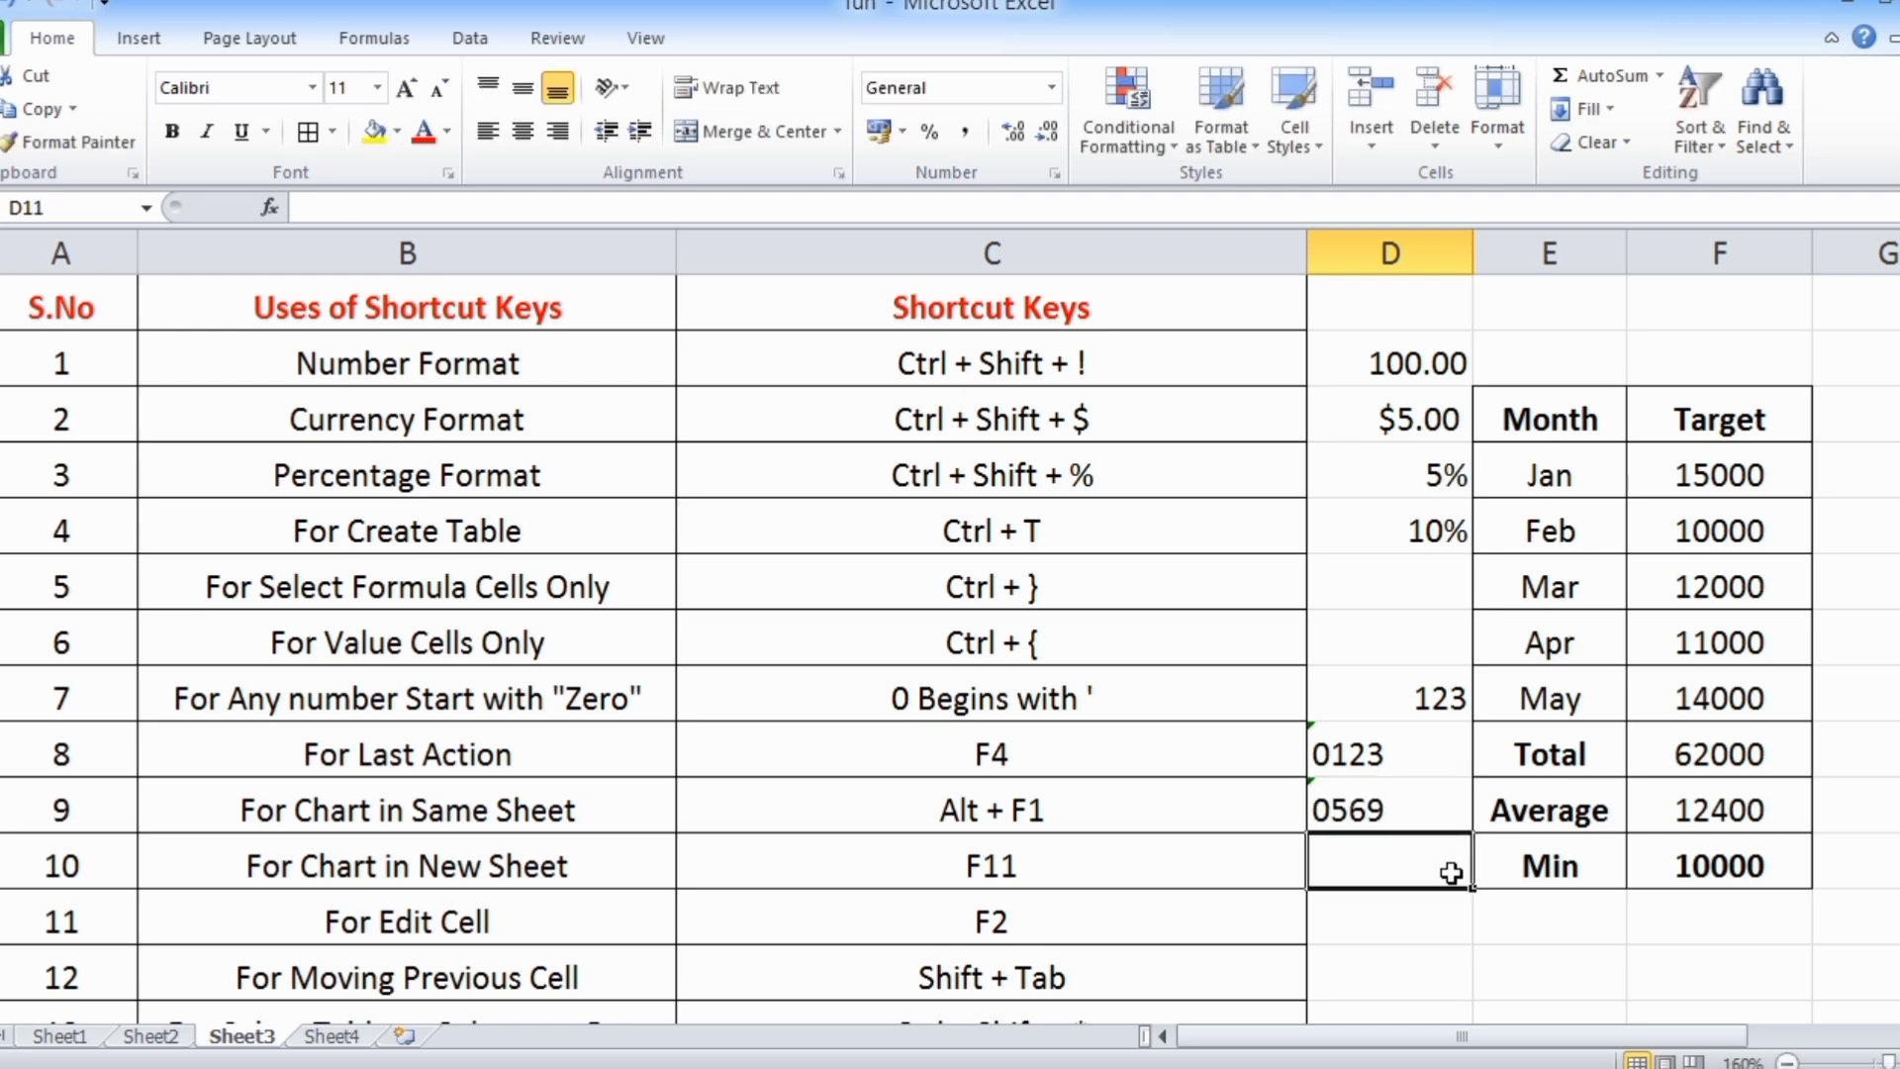
left_click(1367, 817)
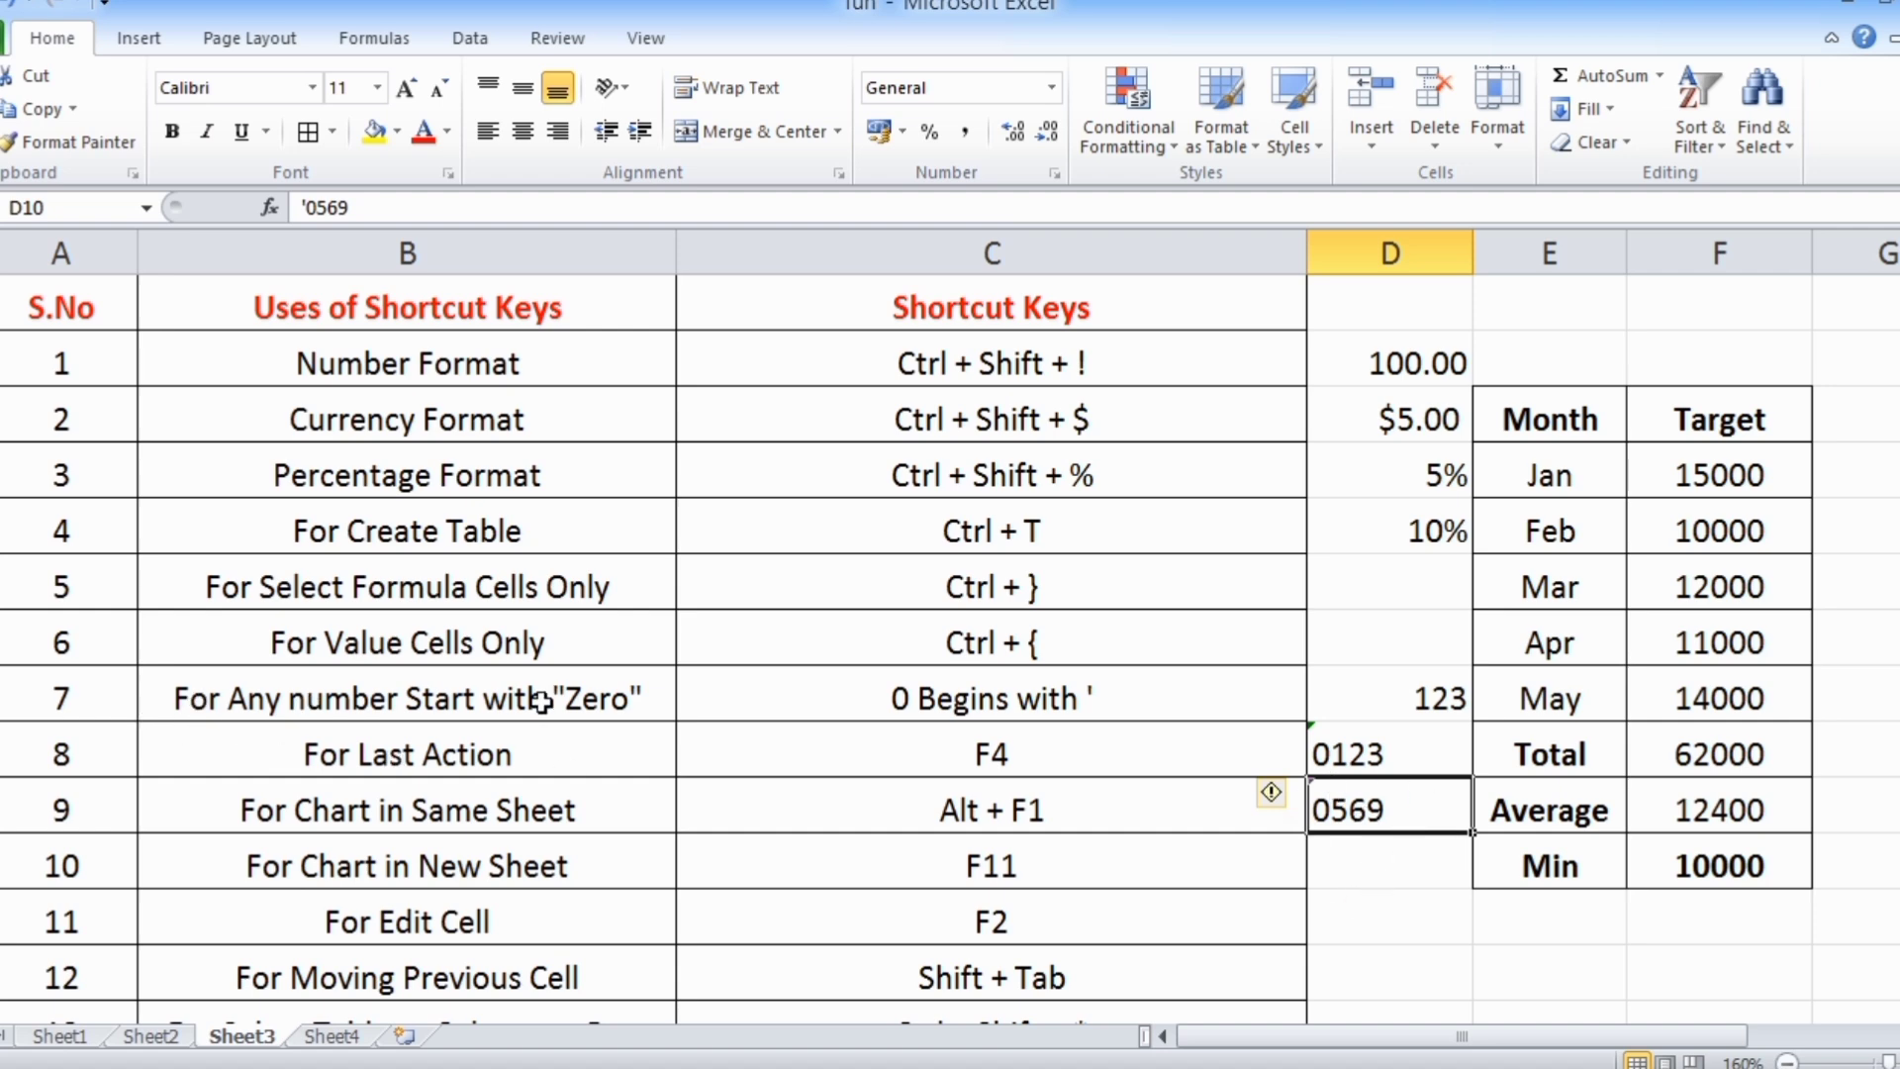
left_click(931, 705)
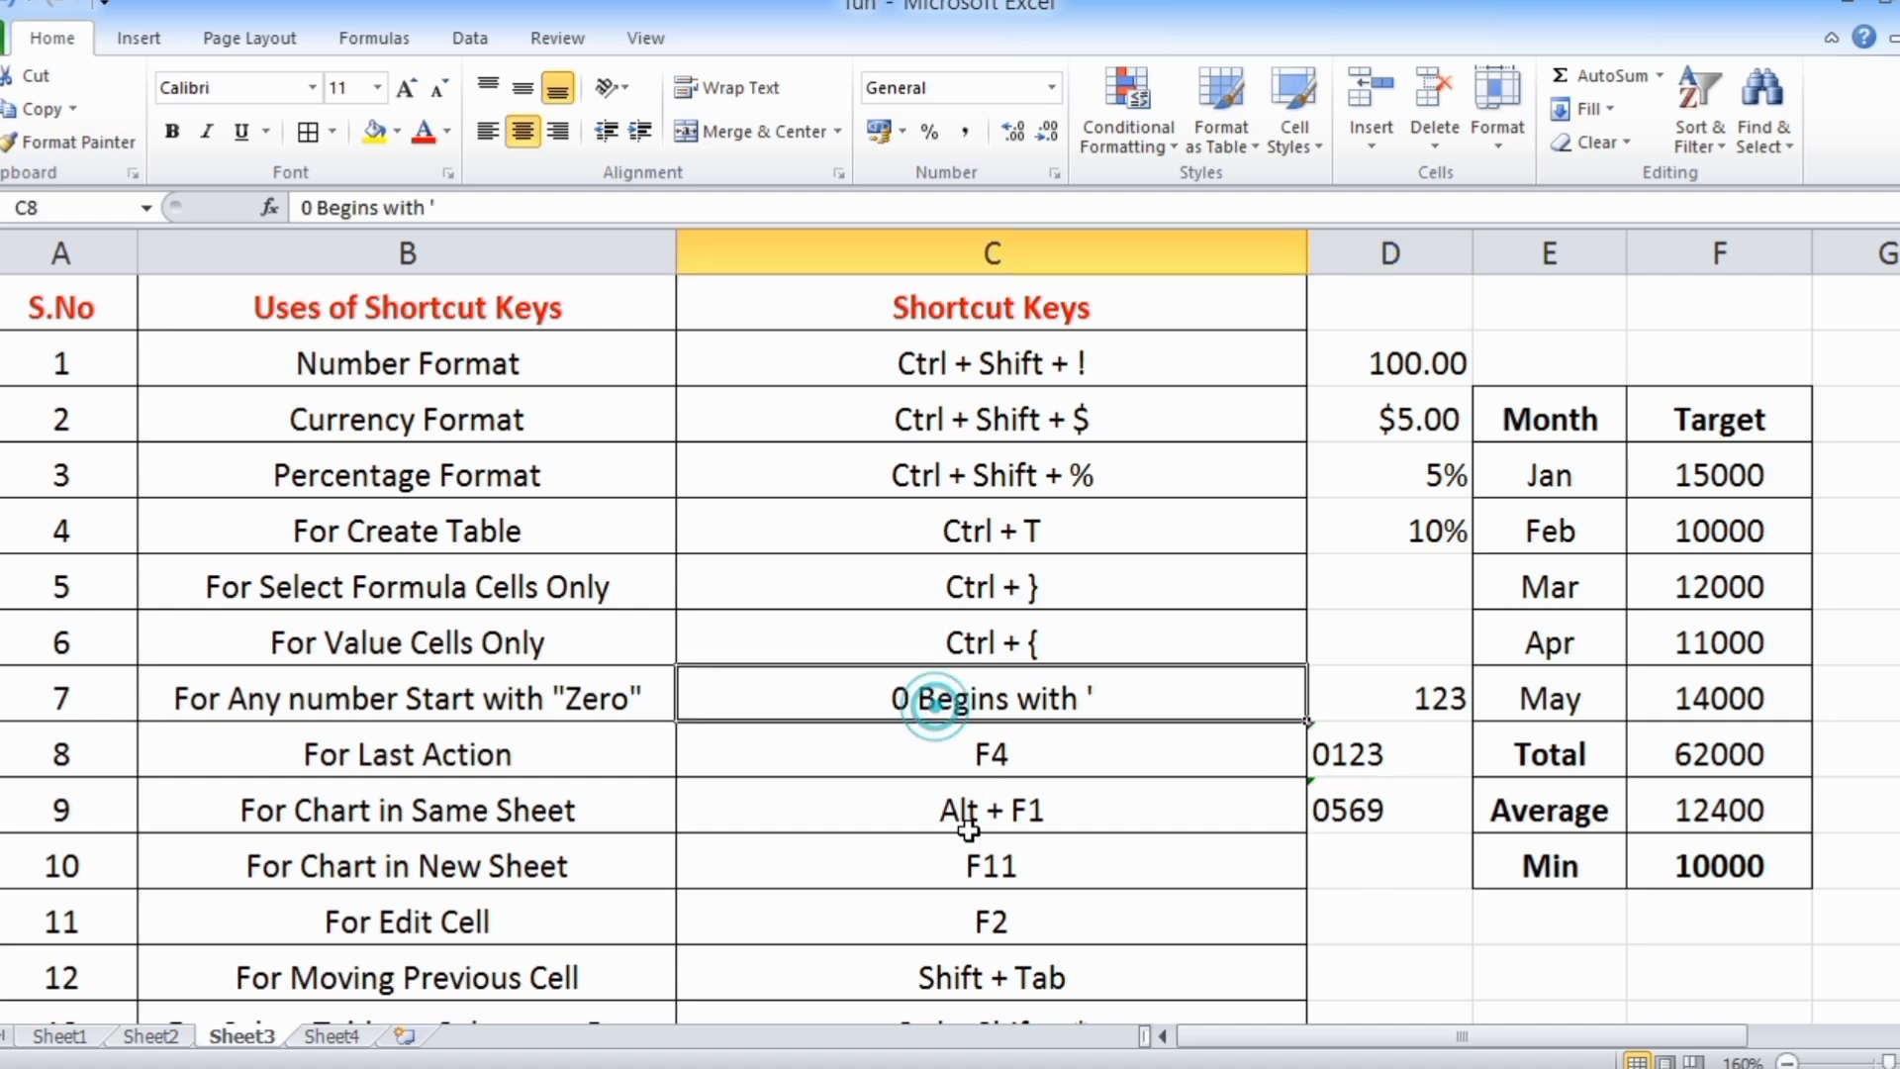
Set the font color of the January target in F4 to standard red
left_click(363, 767)
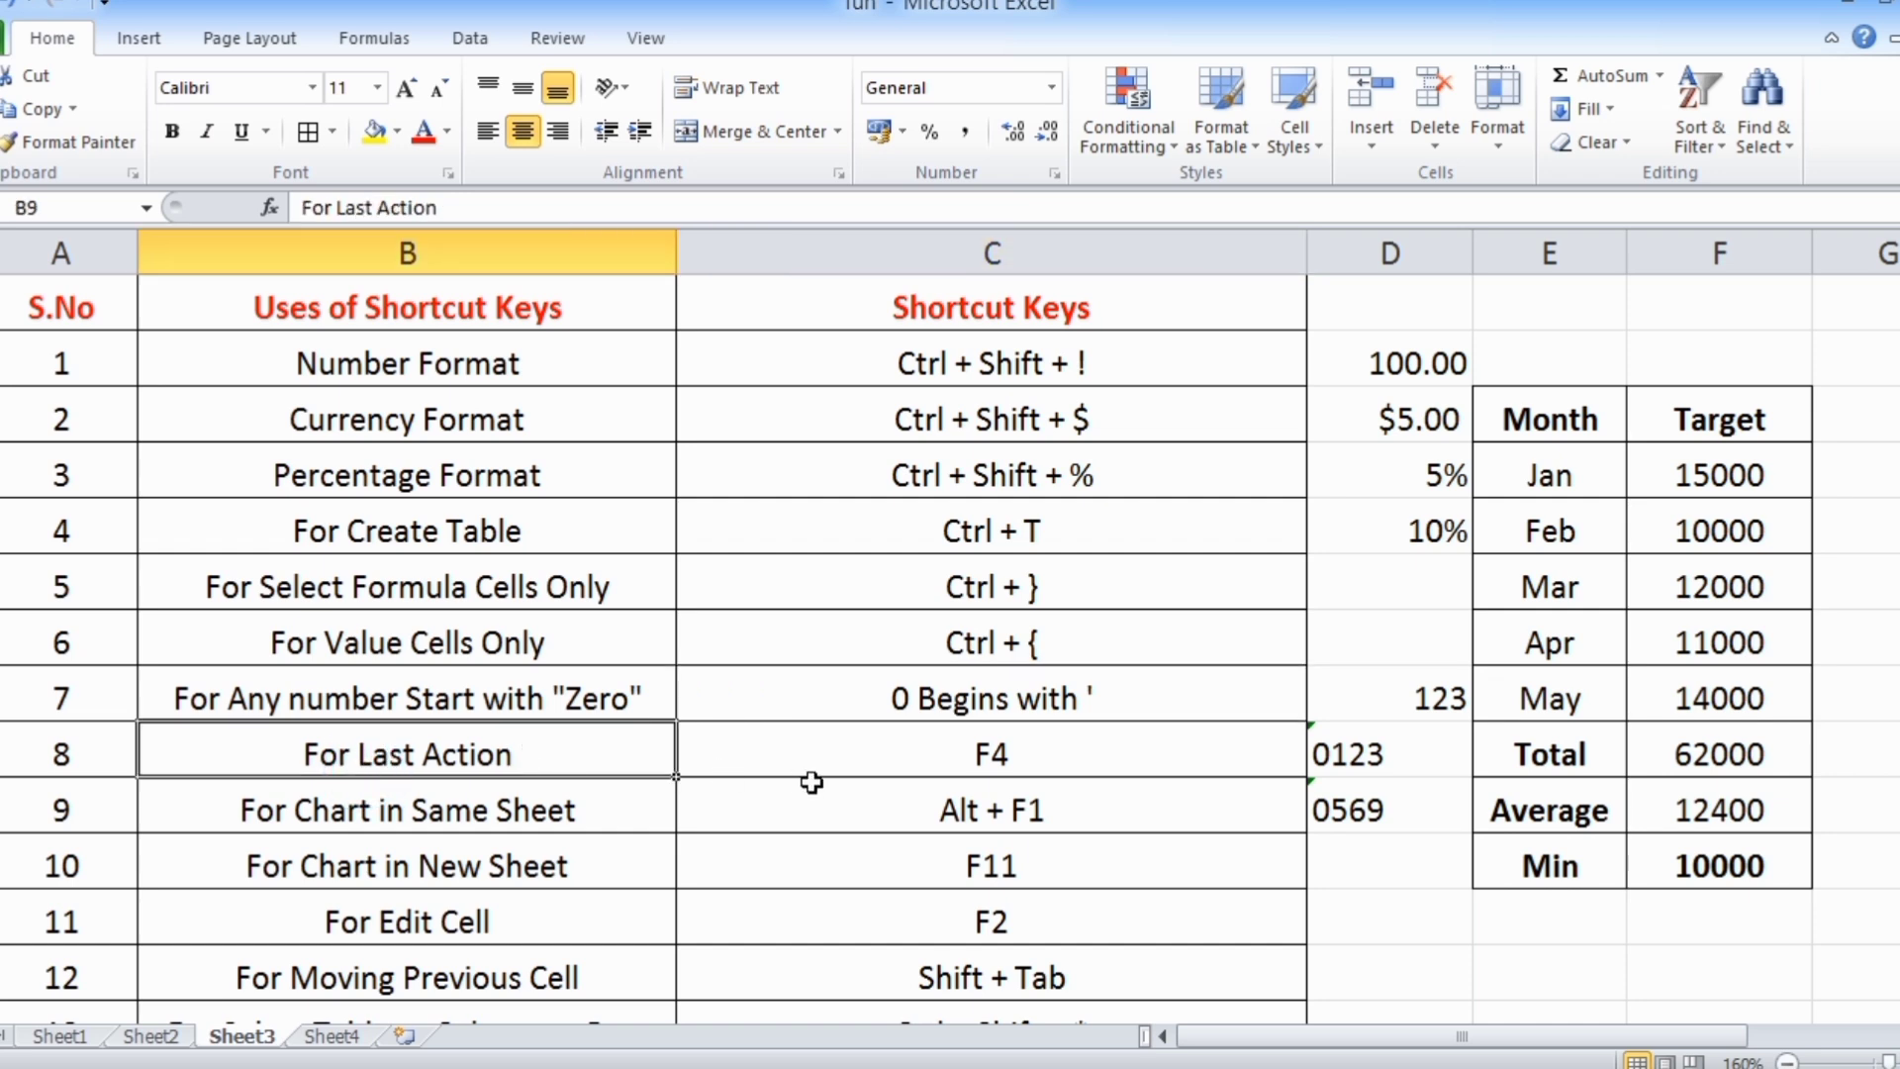
left_click(1740, 479)
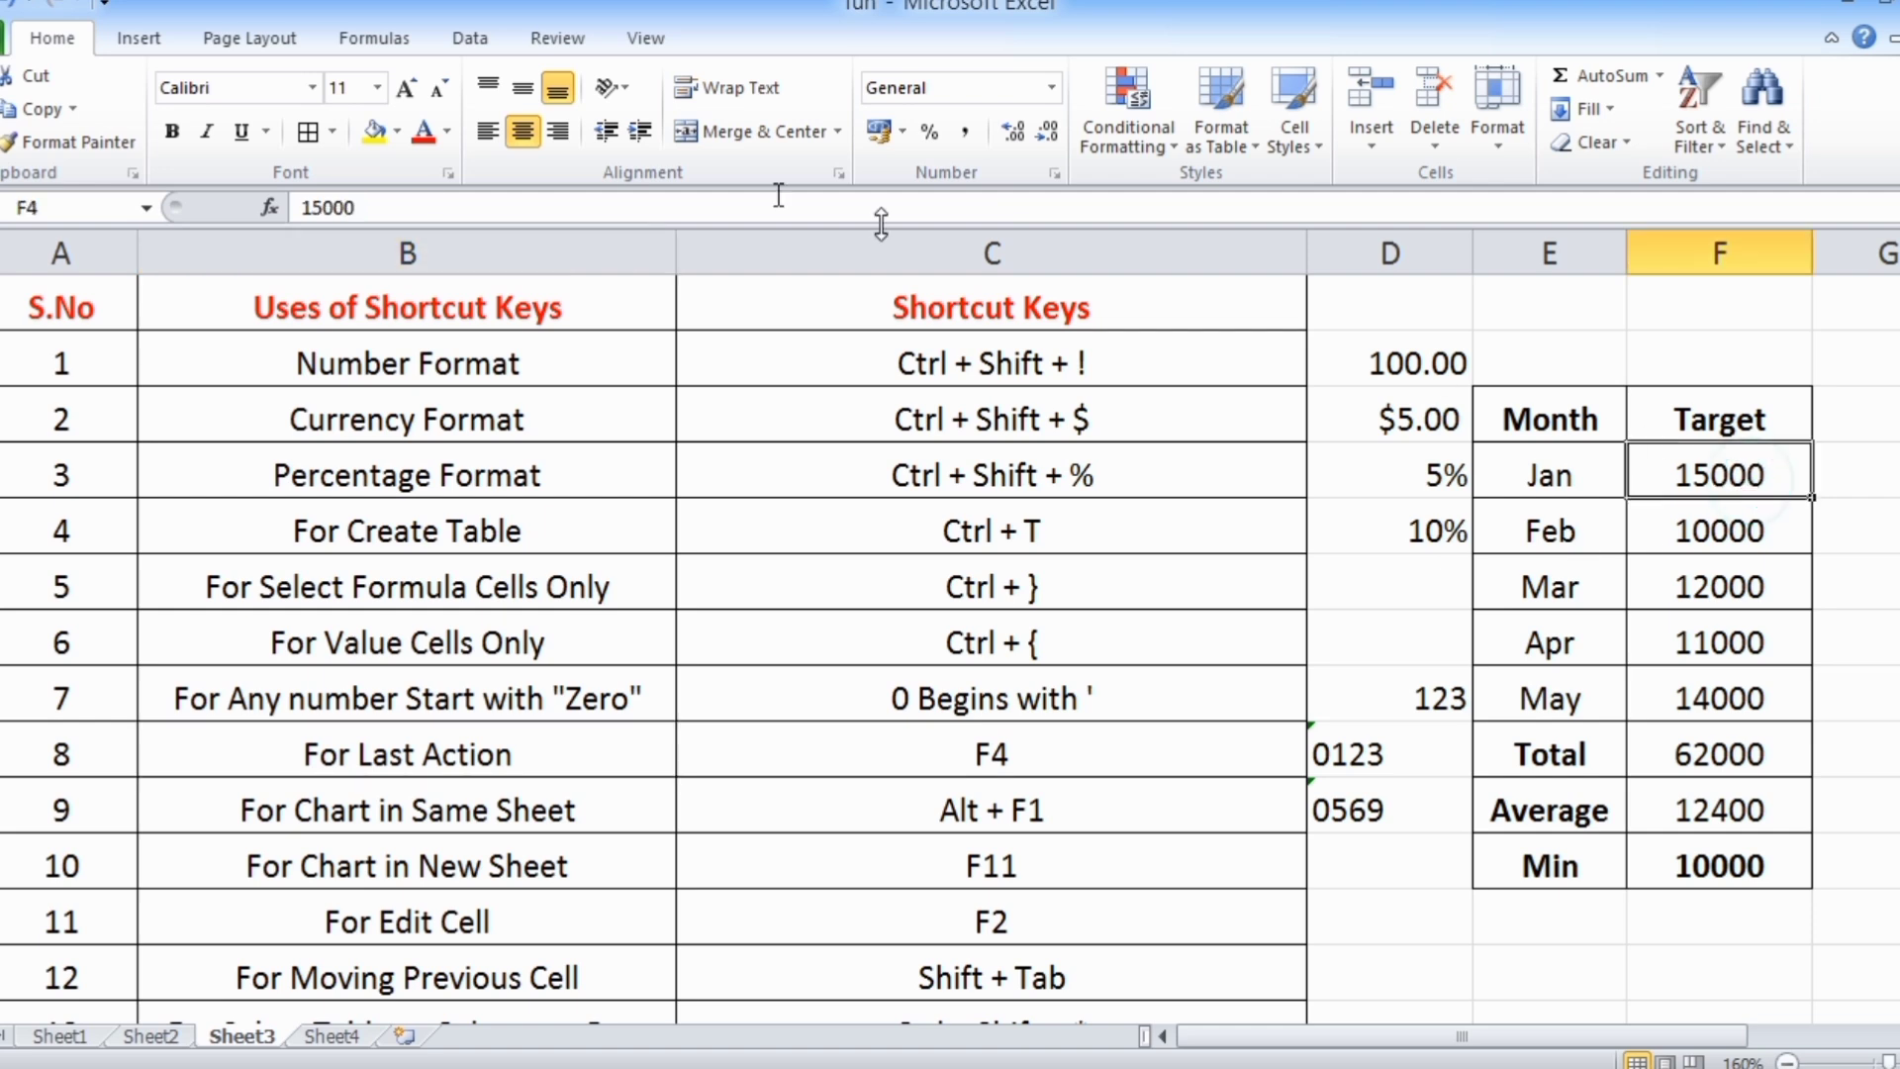
left_click(446, 132)
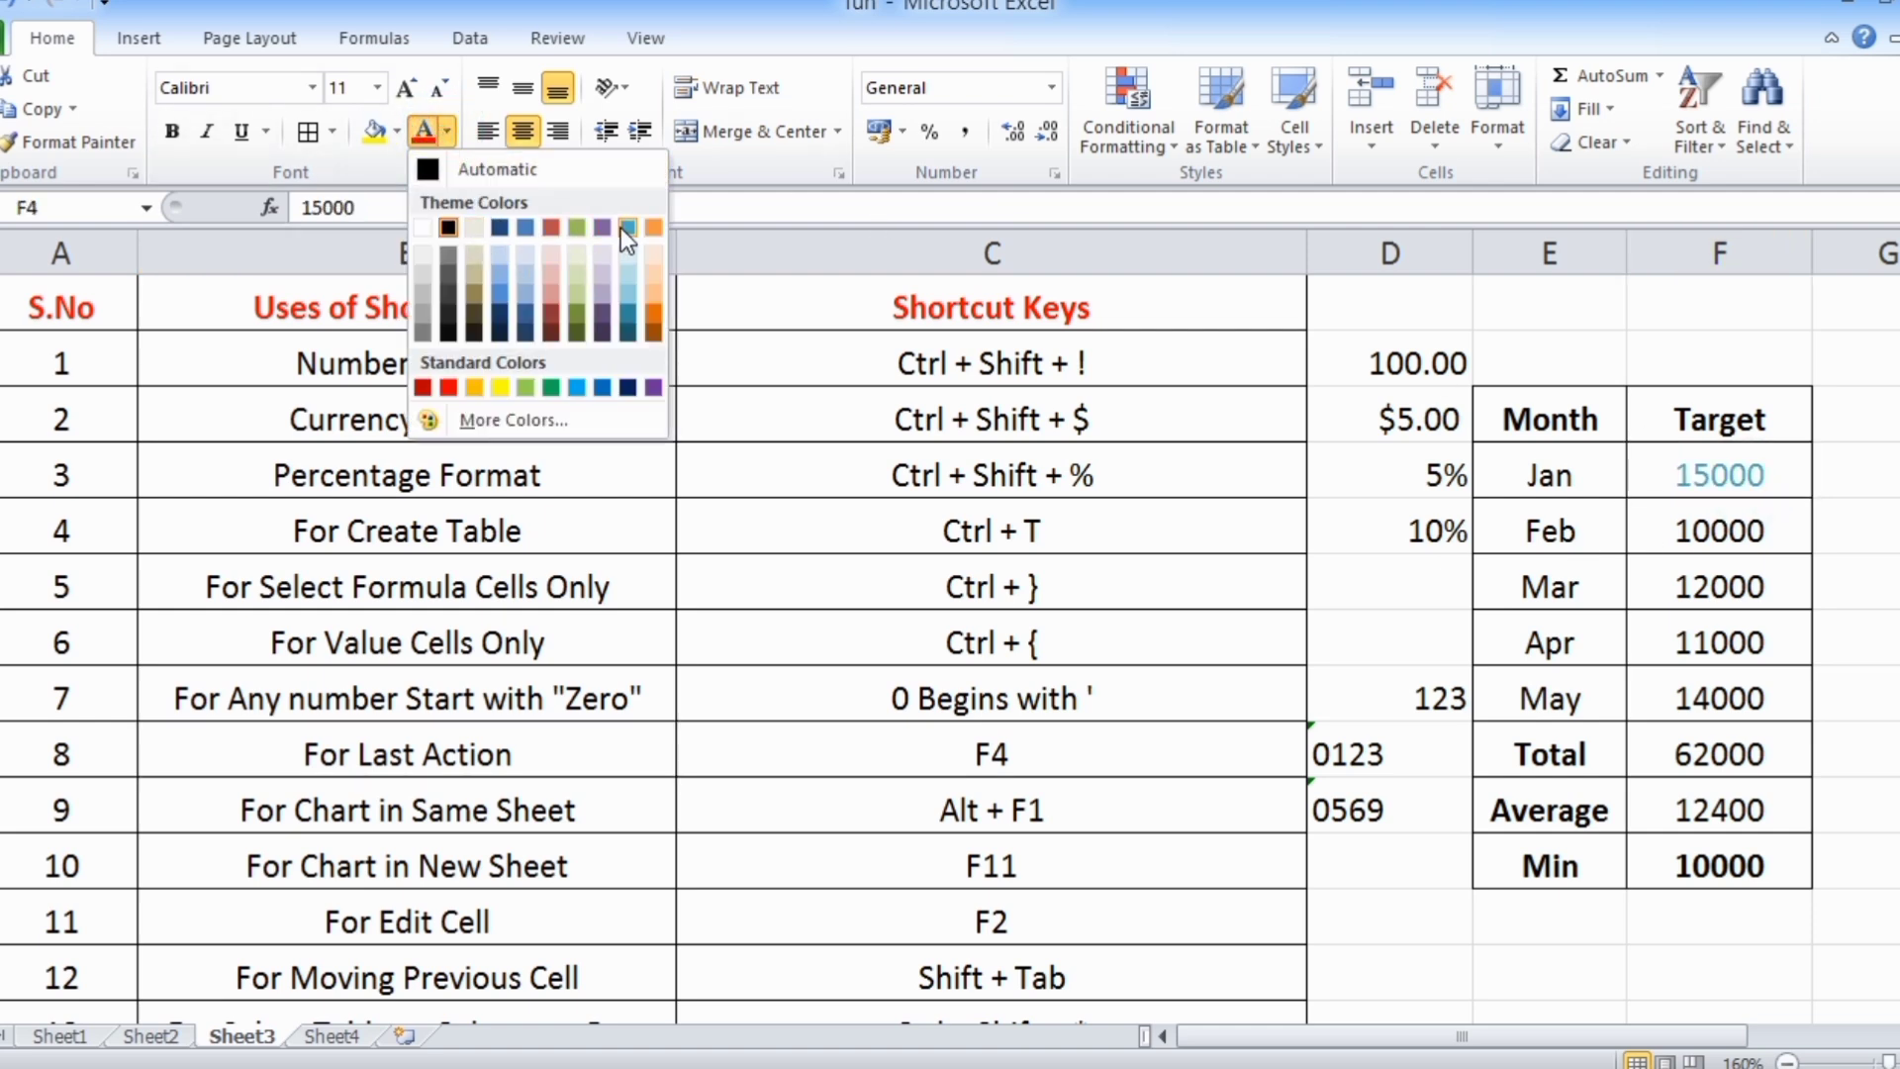
left_click(448, 382)
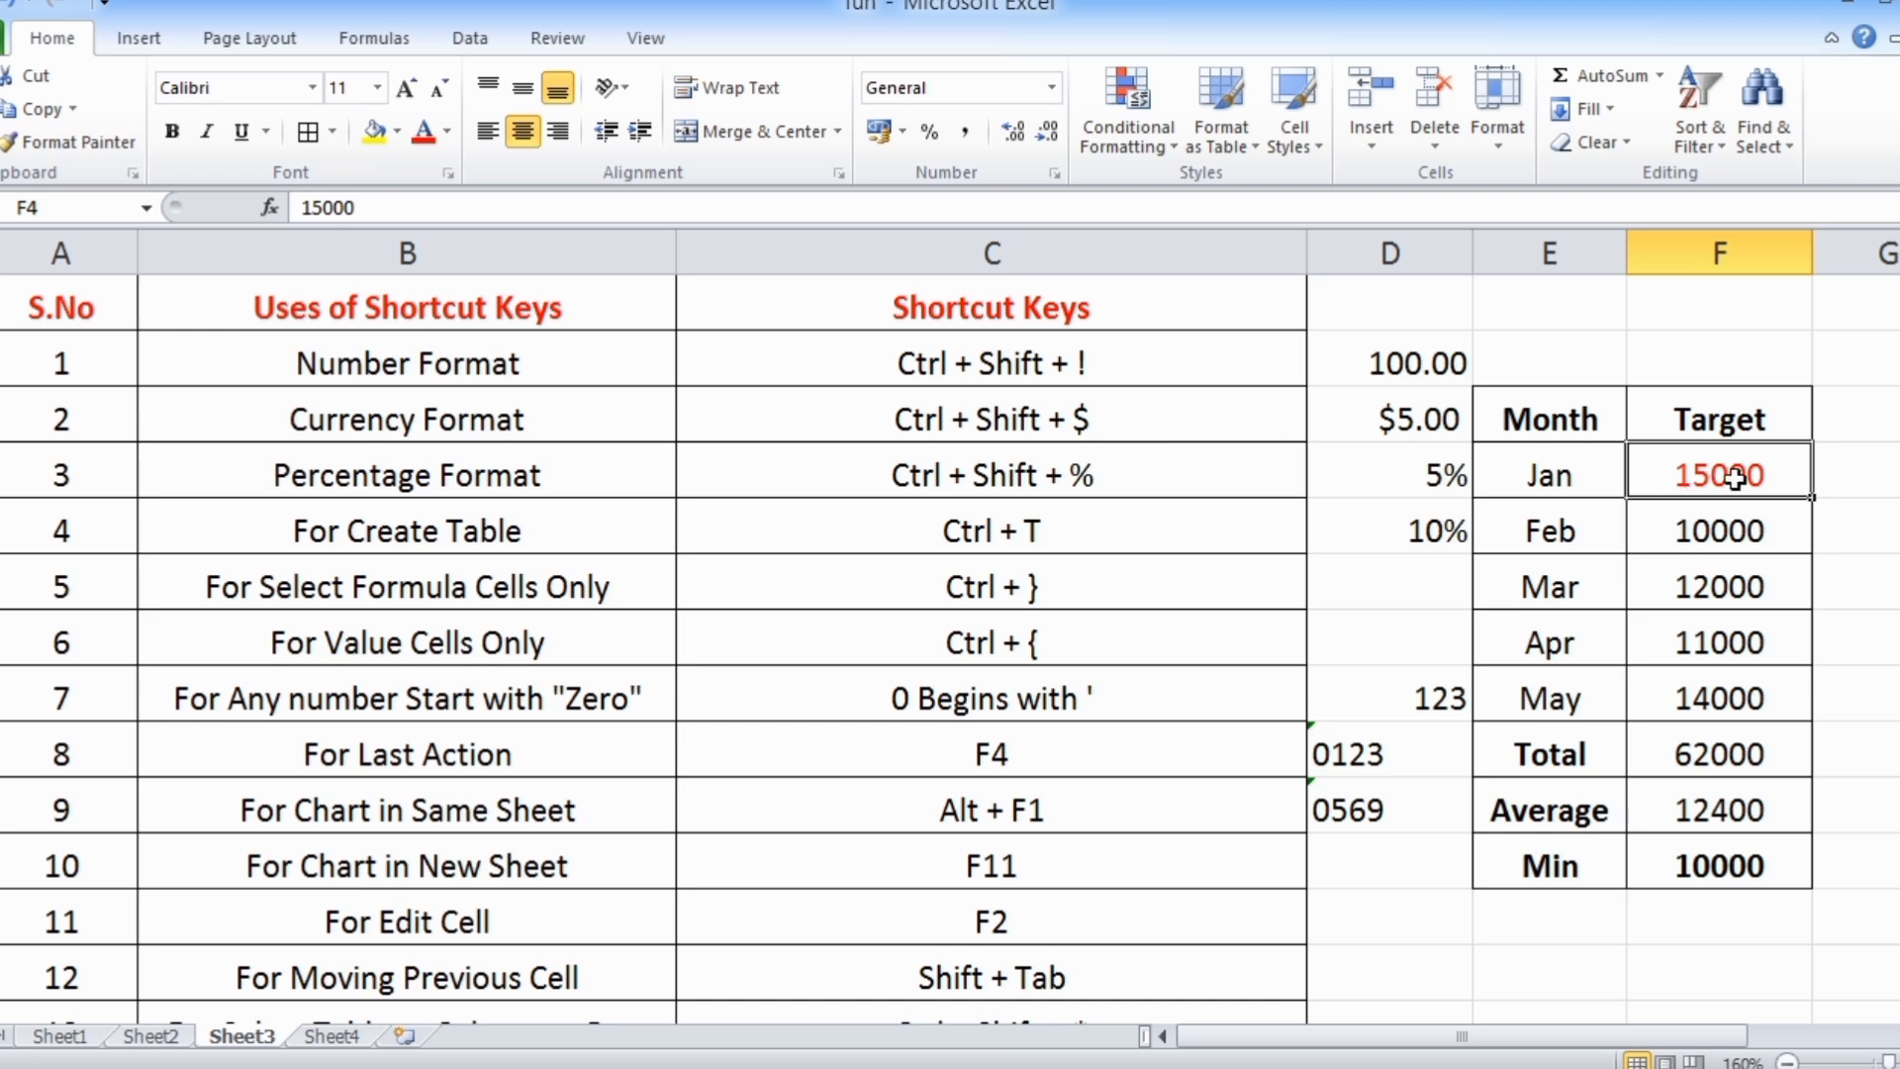
Repeat the red font color on the March target in F6 and the May target in F8
left_click(1739, 592)
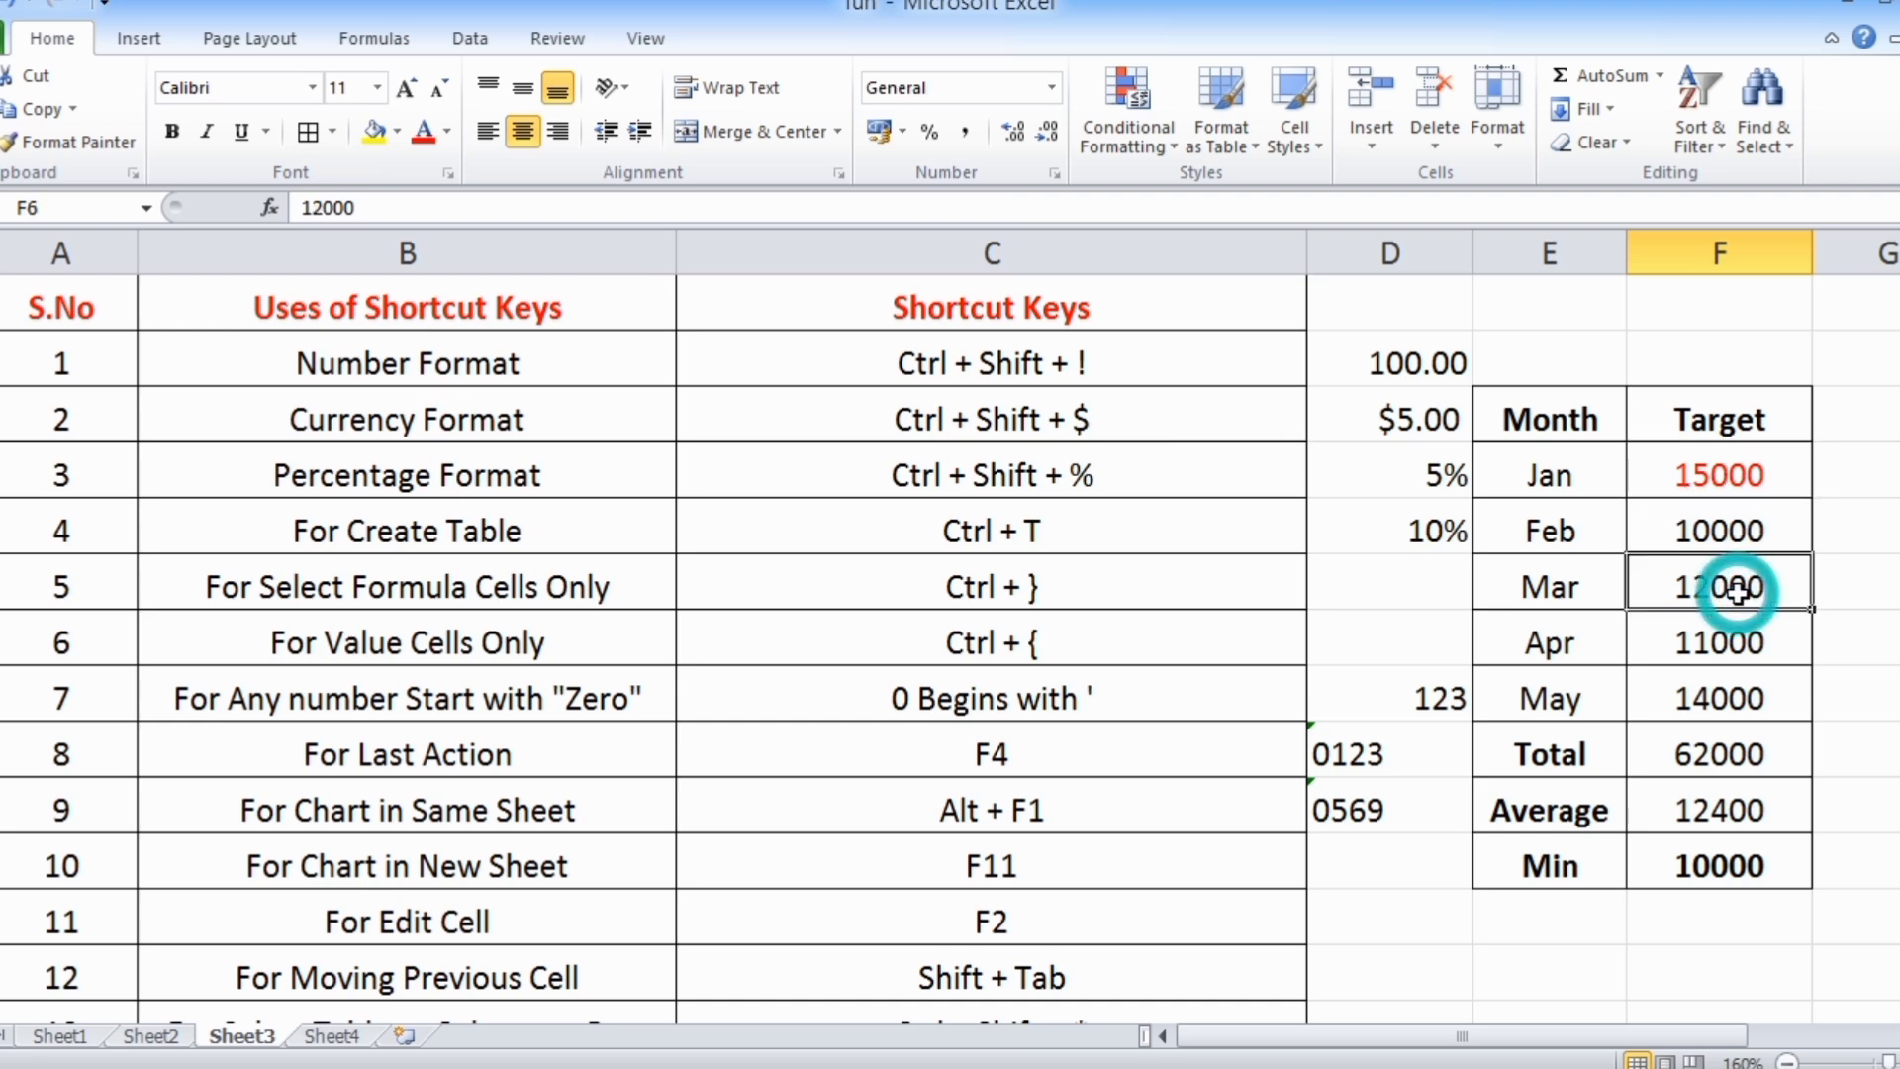
key("F4")
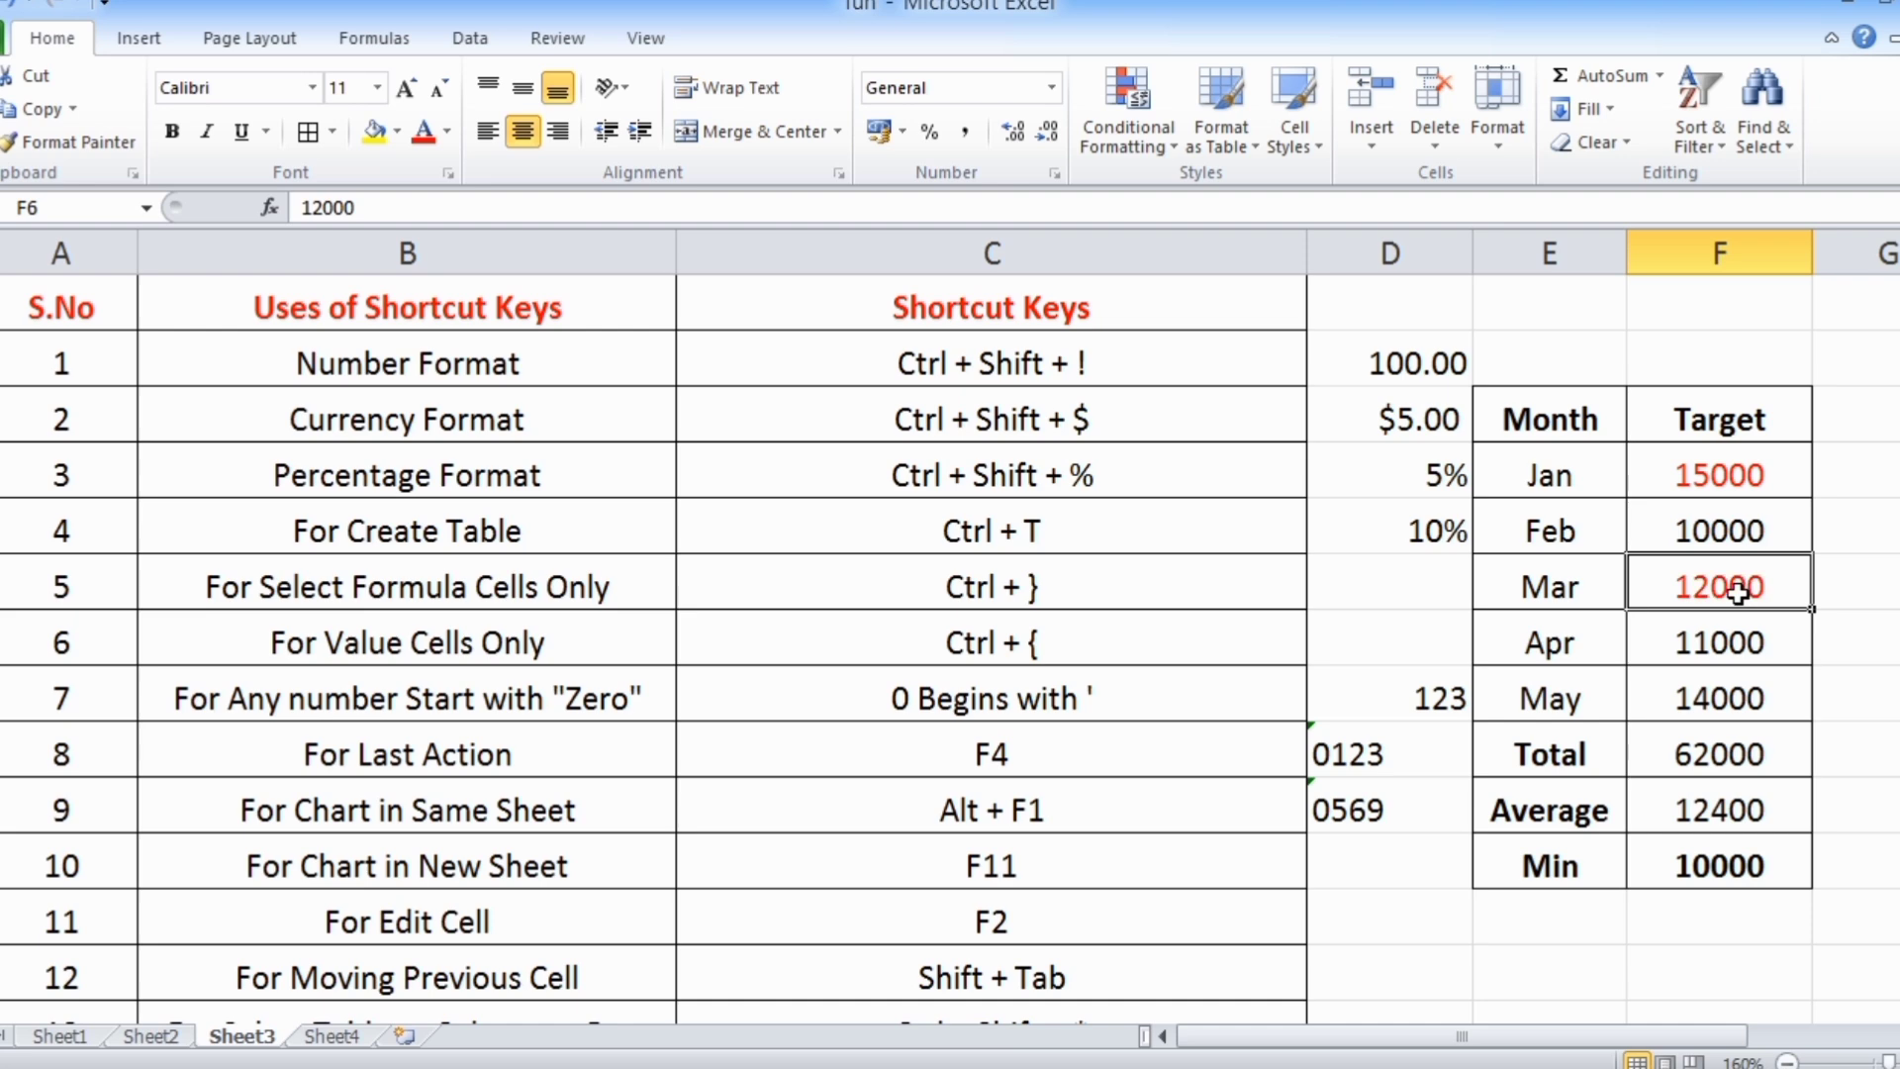
left_click(1742, 705)
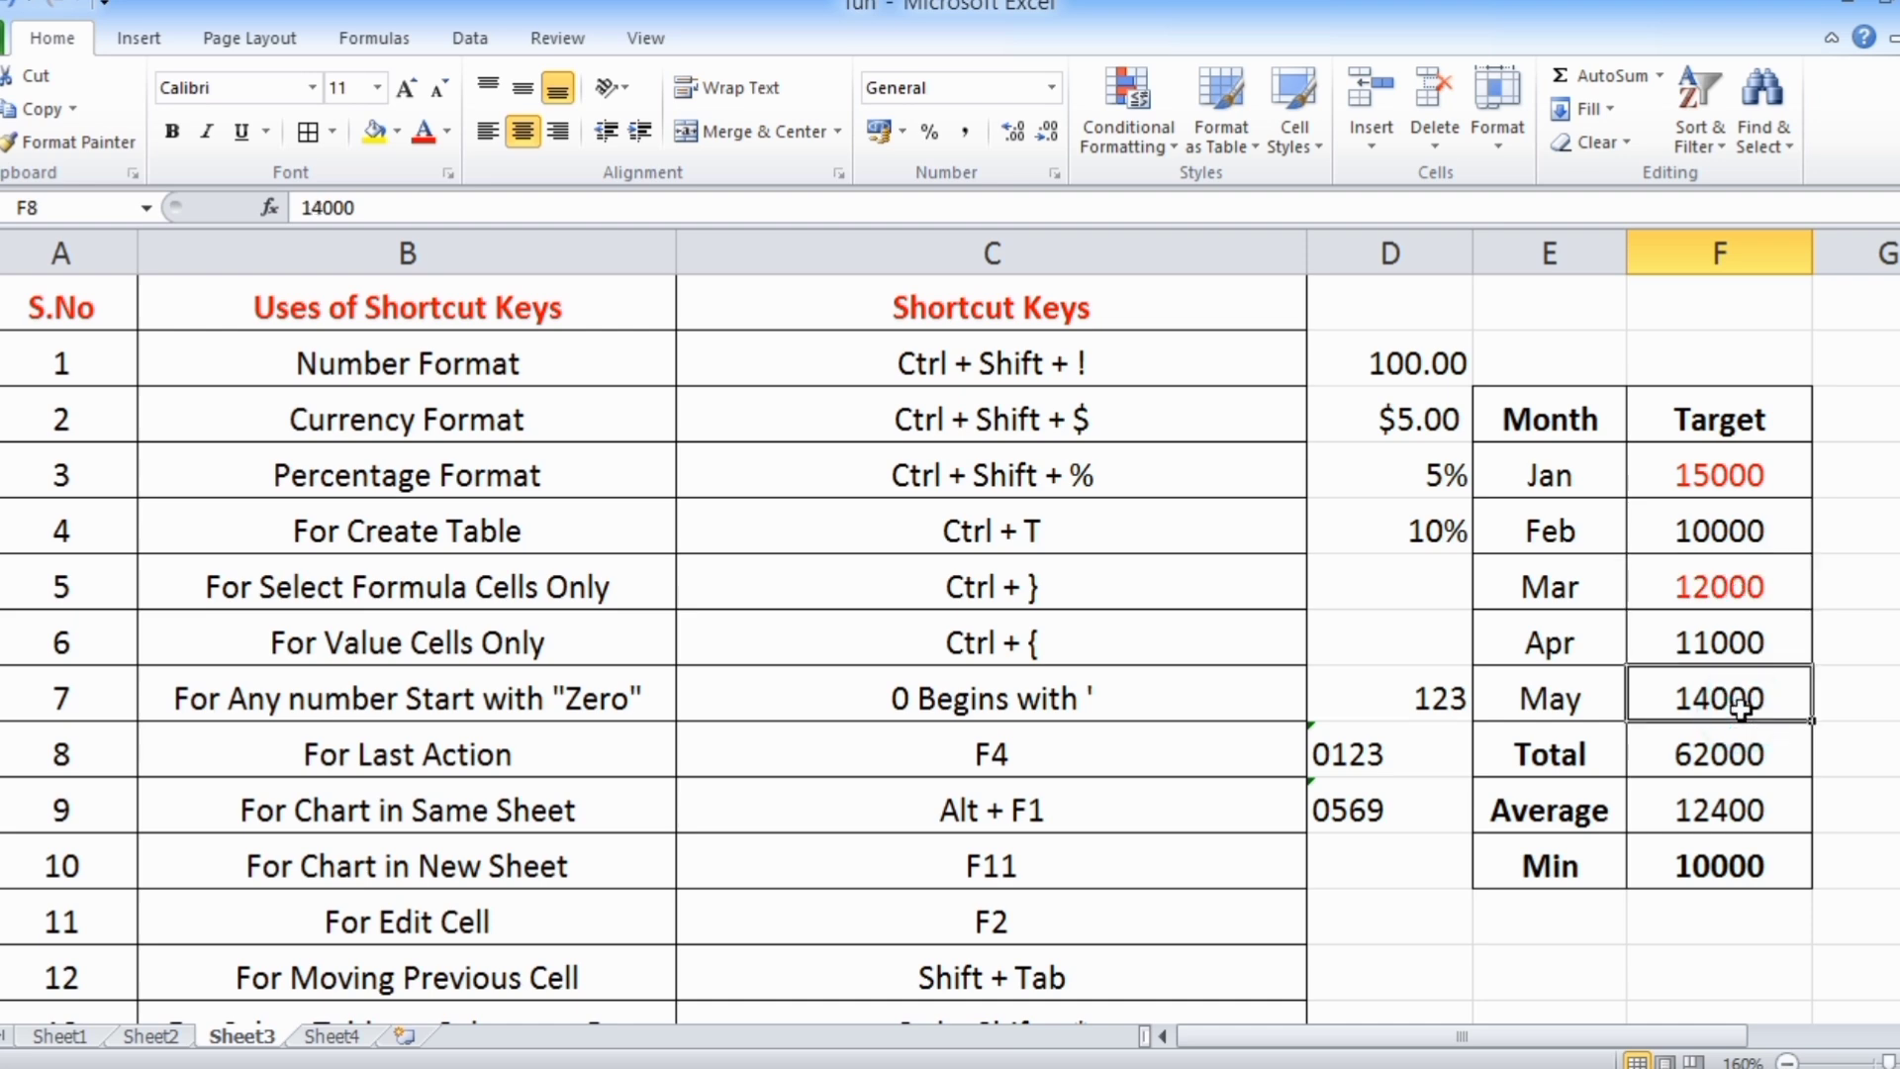
key("F4")
Fill the Jan cell E4 with standard yellow and repeat that fill on the Mar cell E6
left_click(1544, 479)
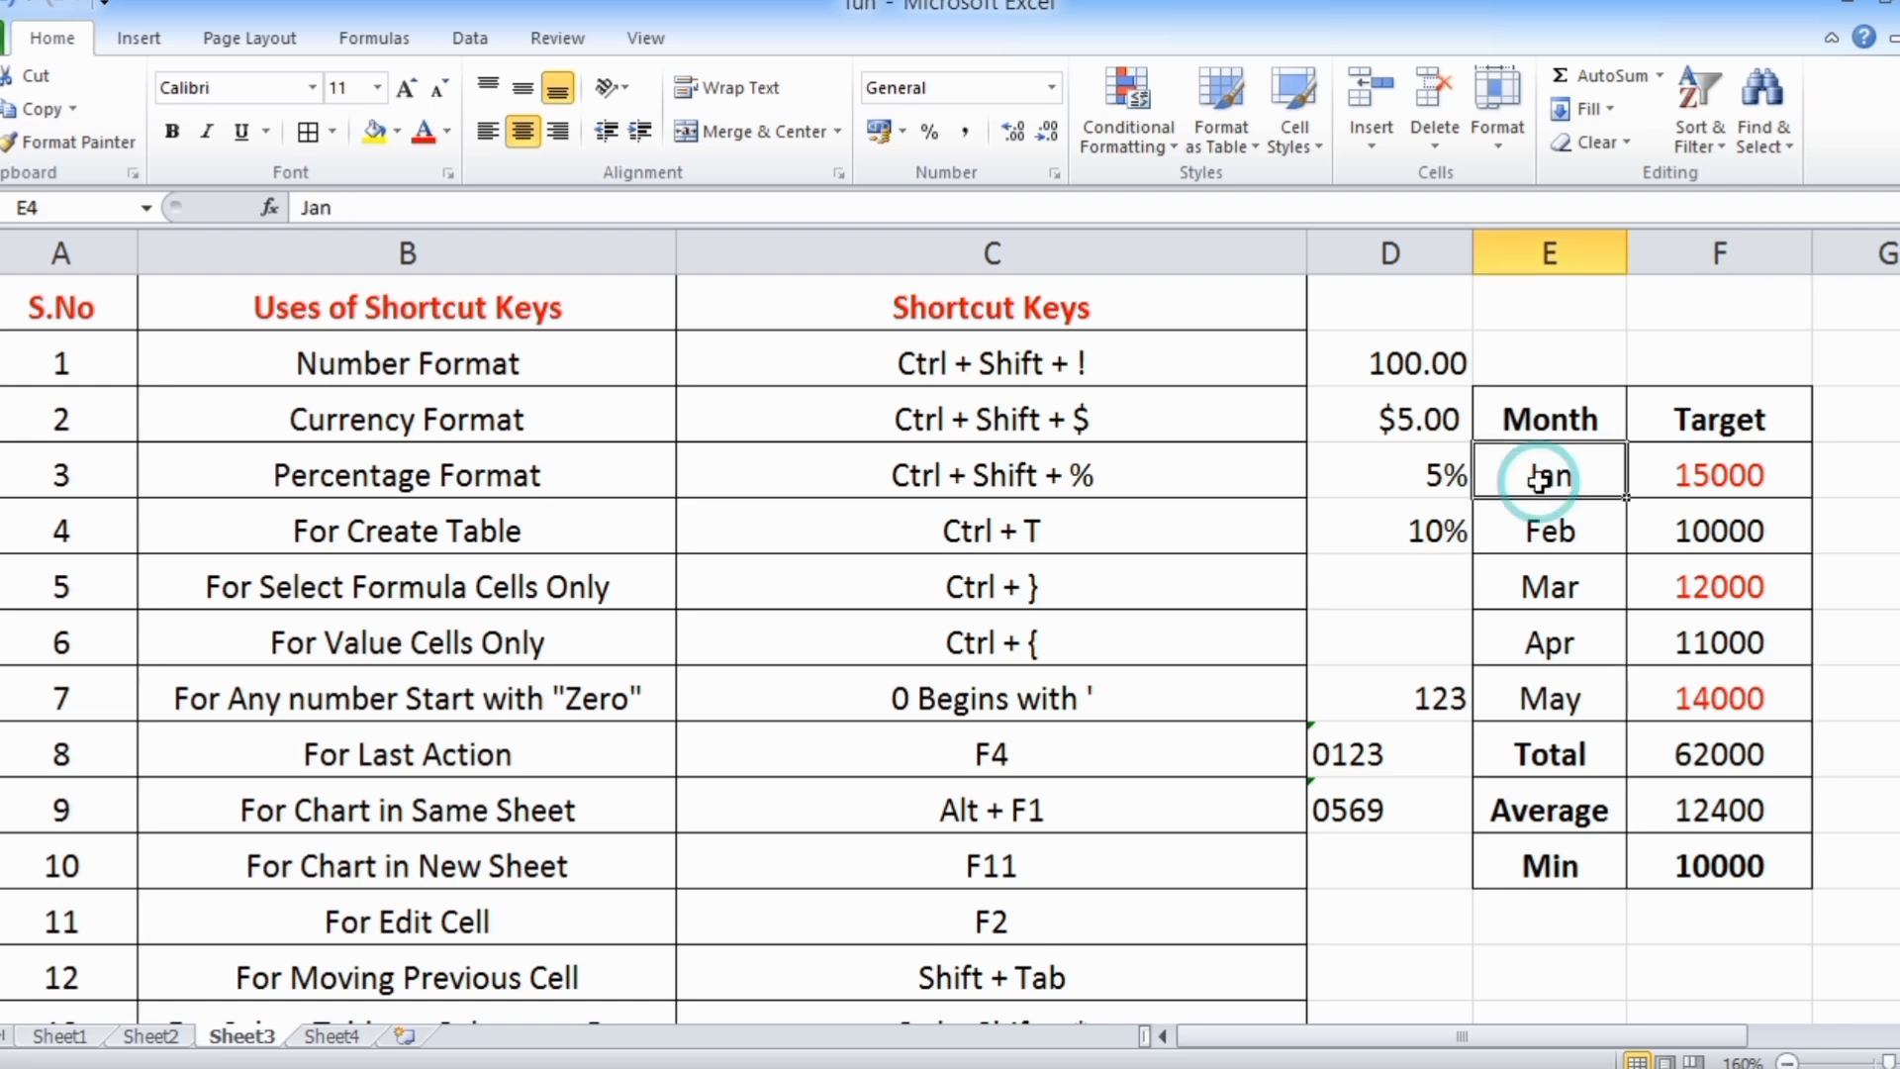
left_click(396, 132)
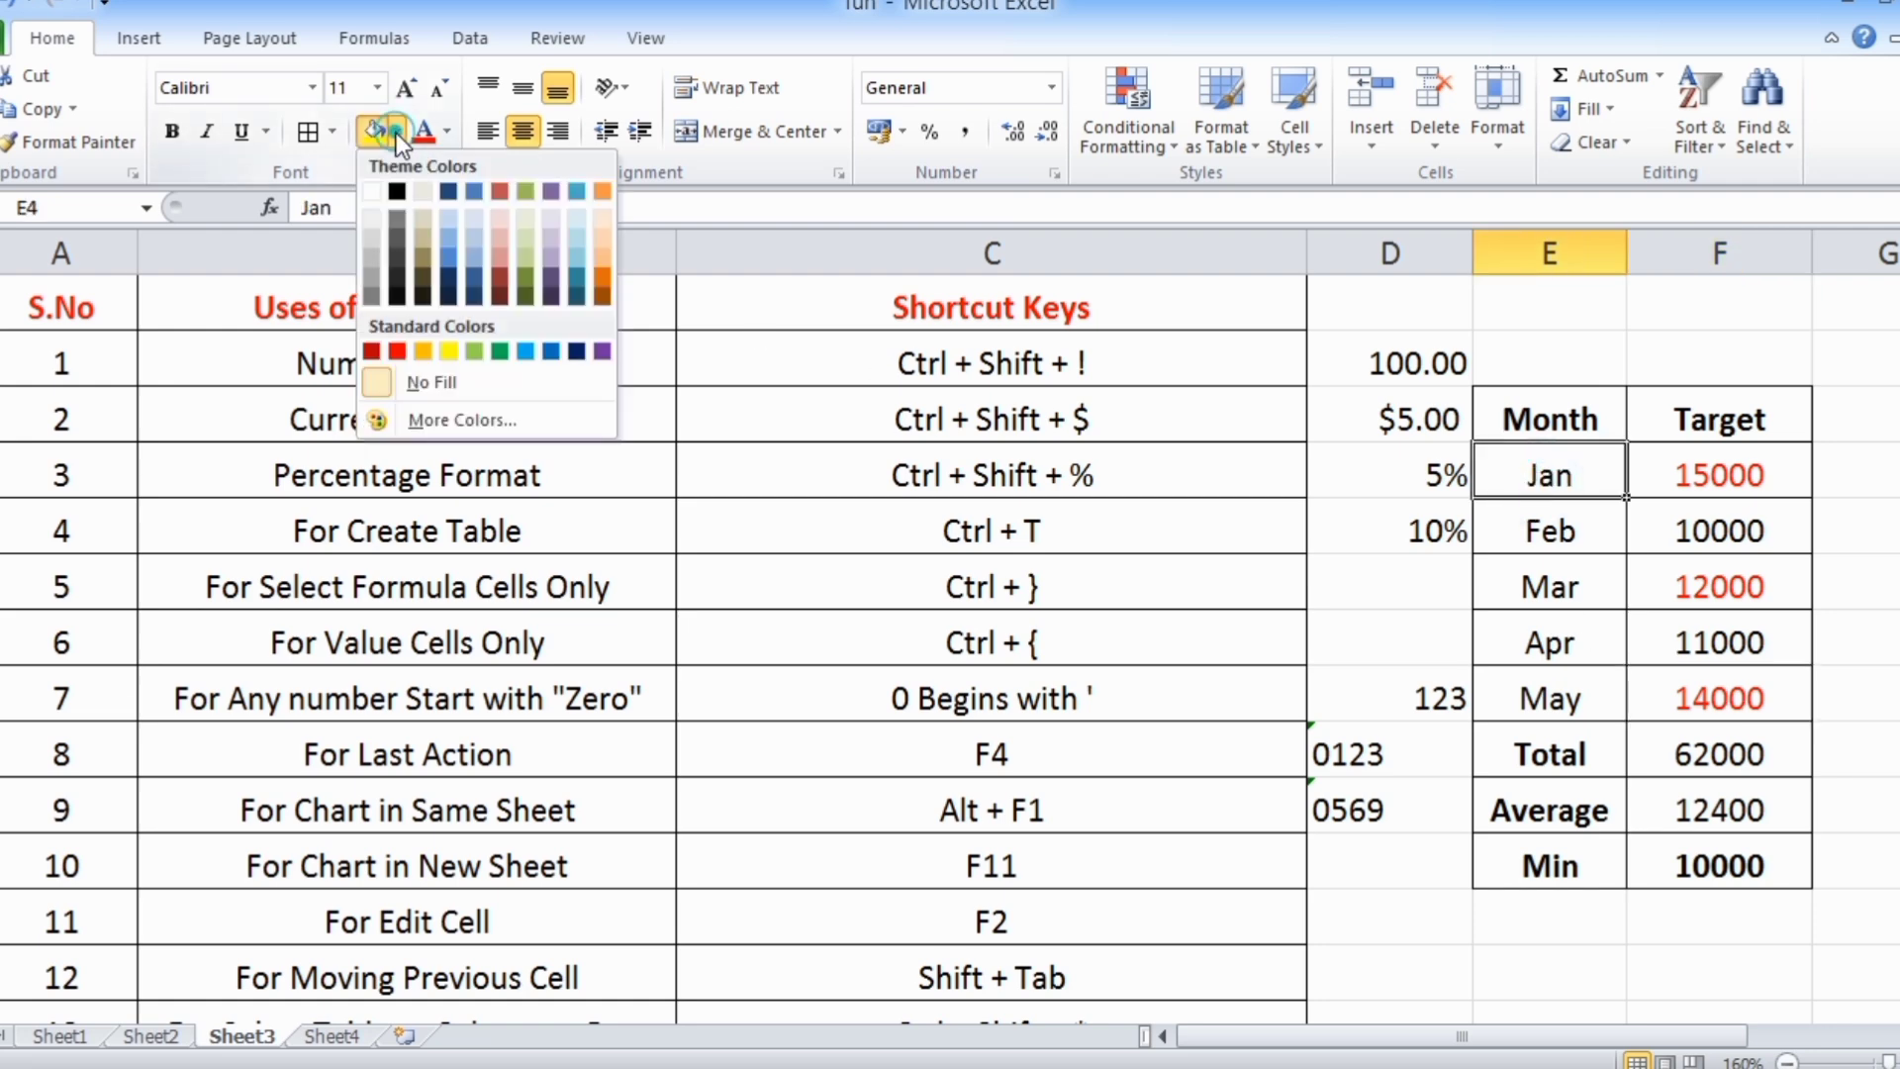
left_click(449, 351)
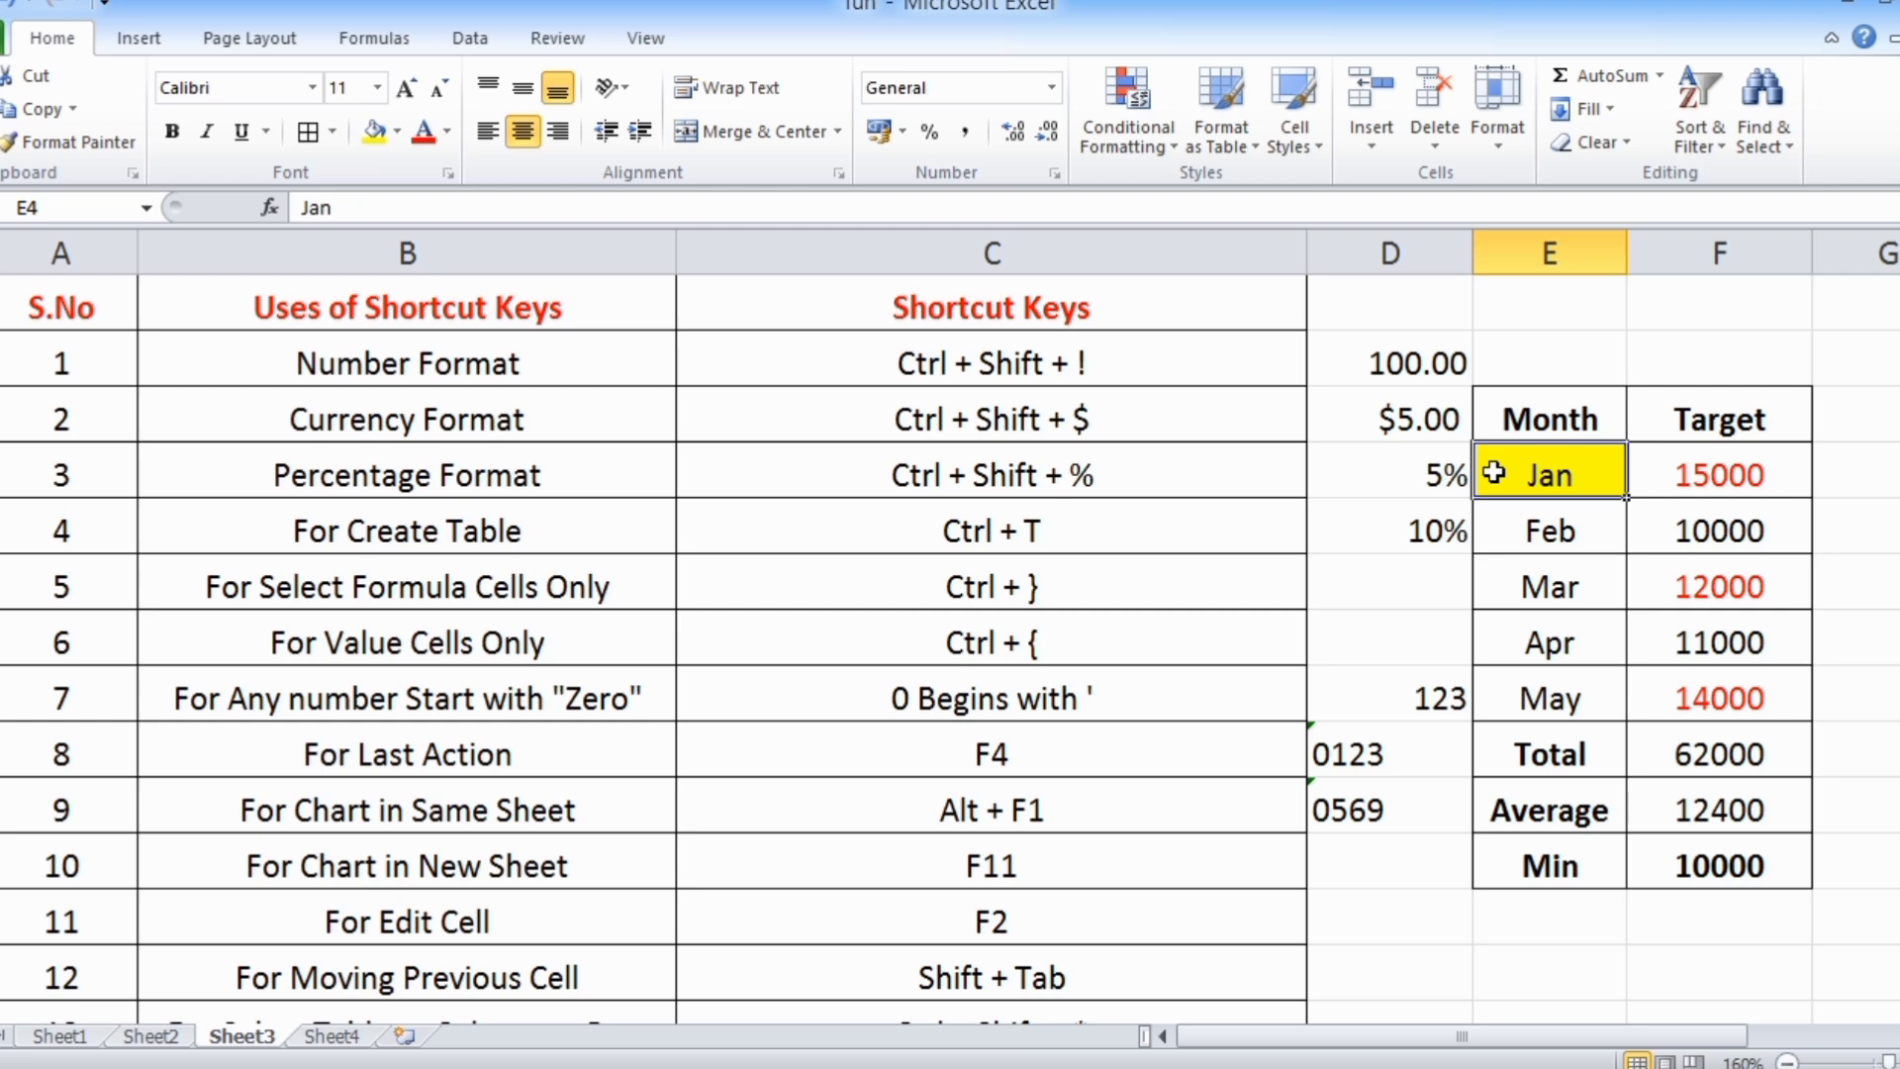
left_click(1553, 585)
key("F4")
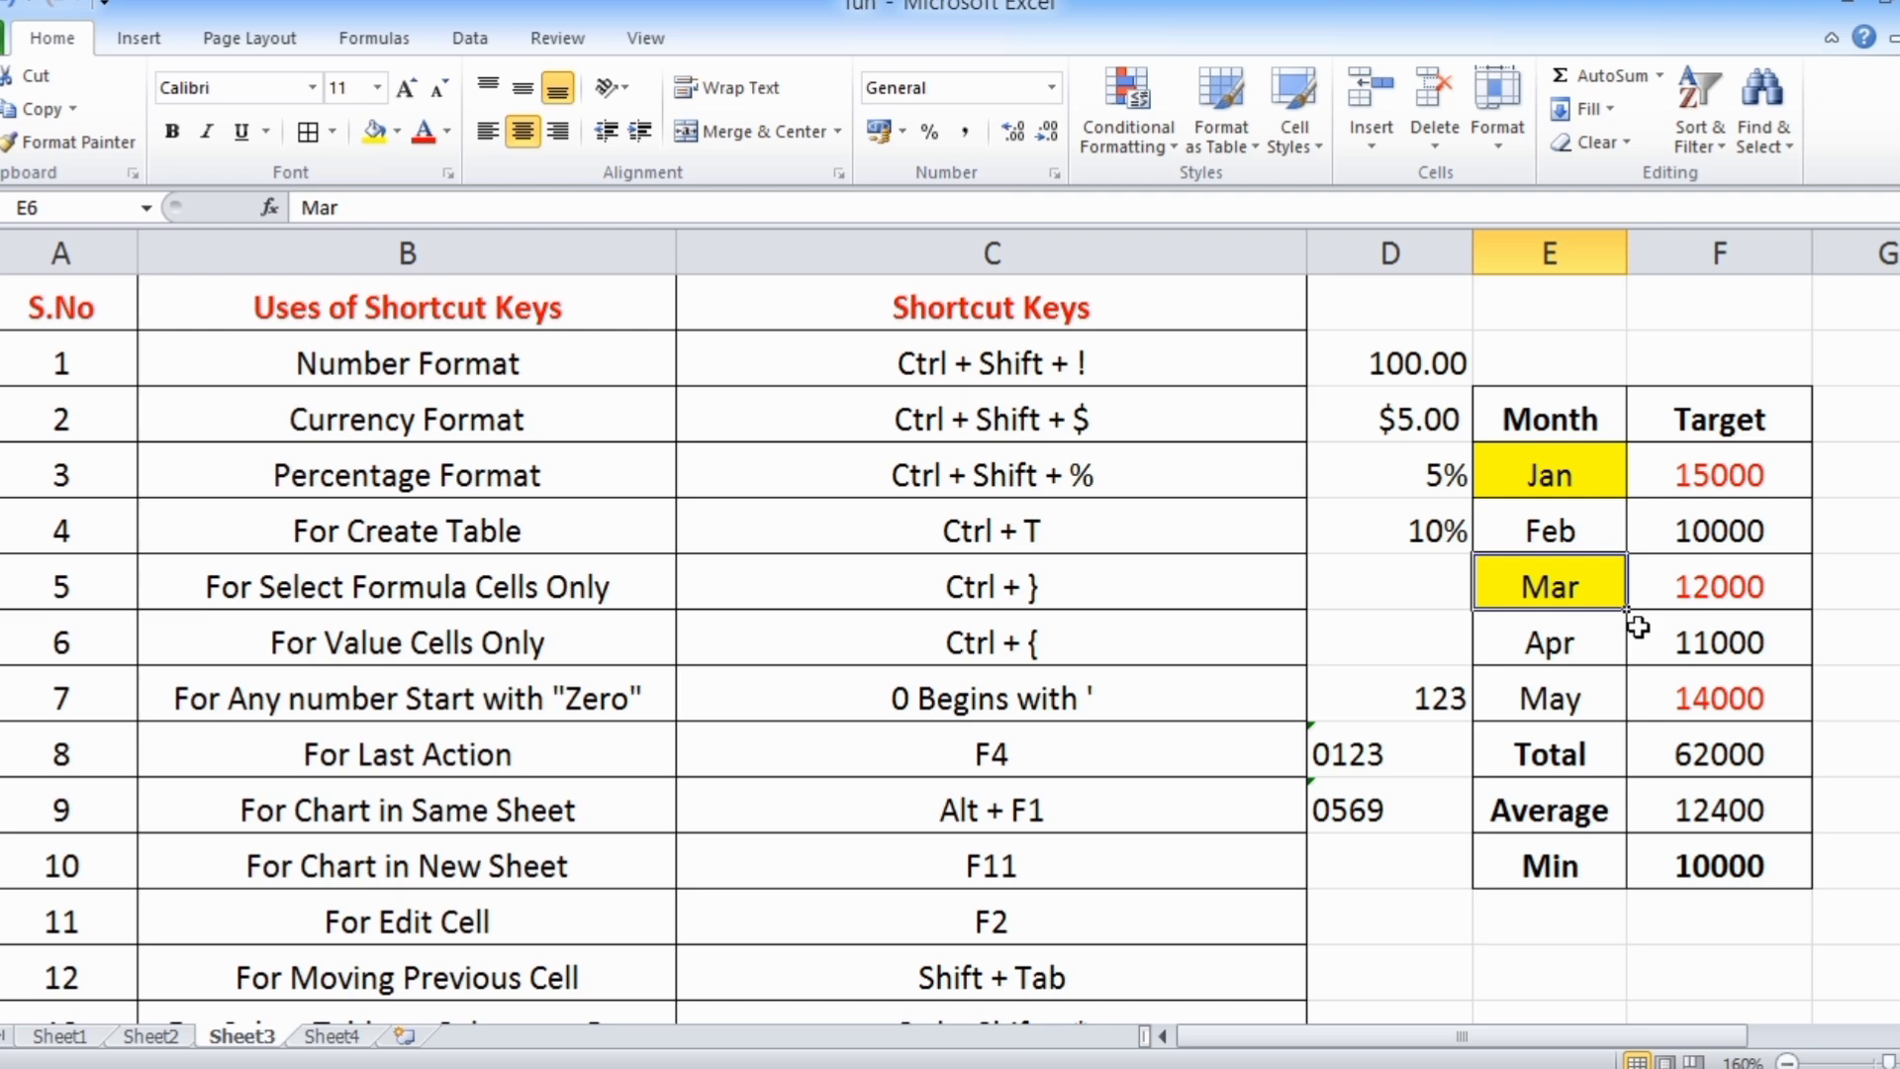
Make the May label in E8 and the total value in F9 bold
left_click(1547, 708)
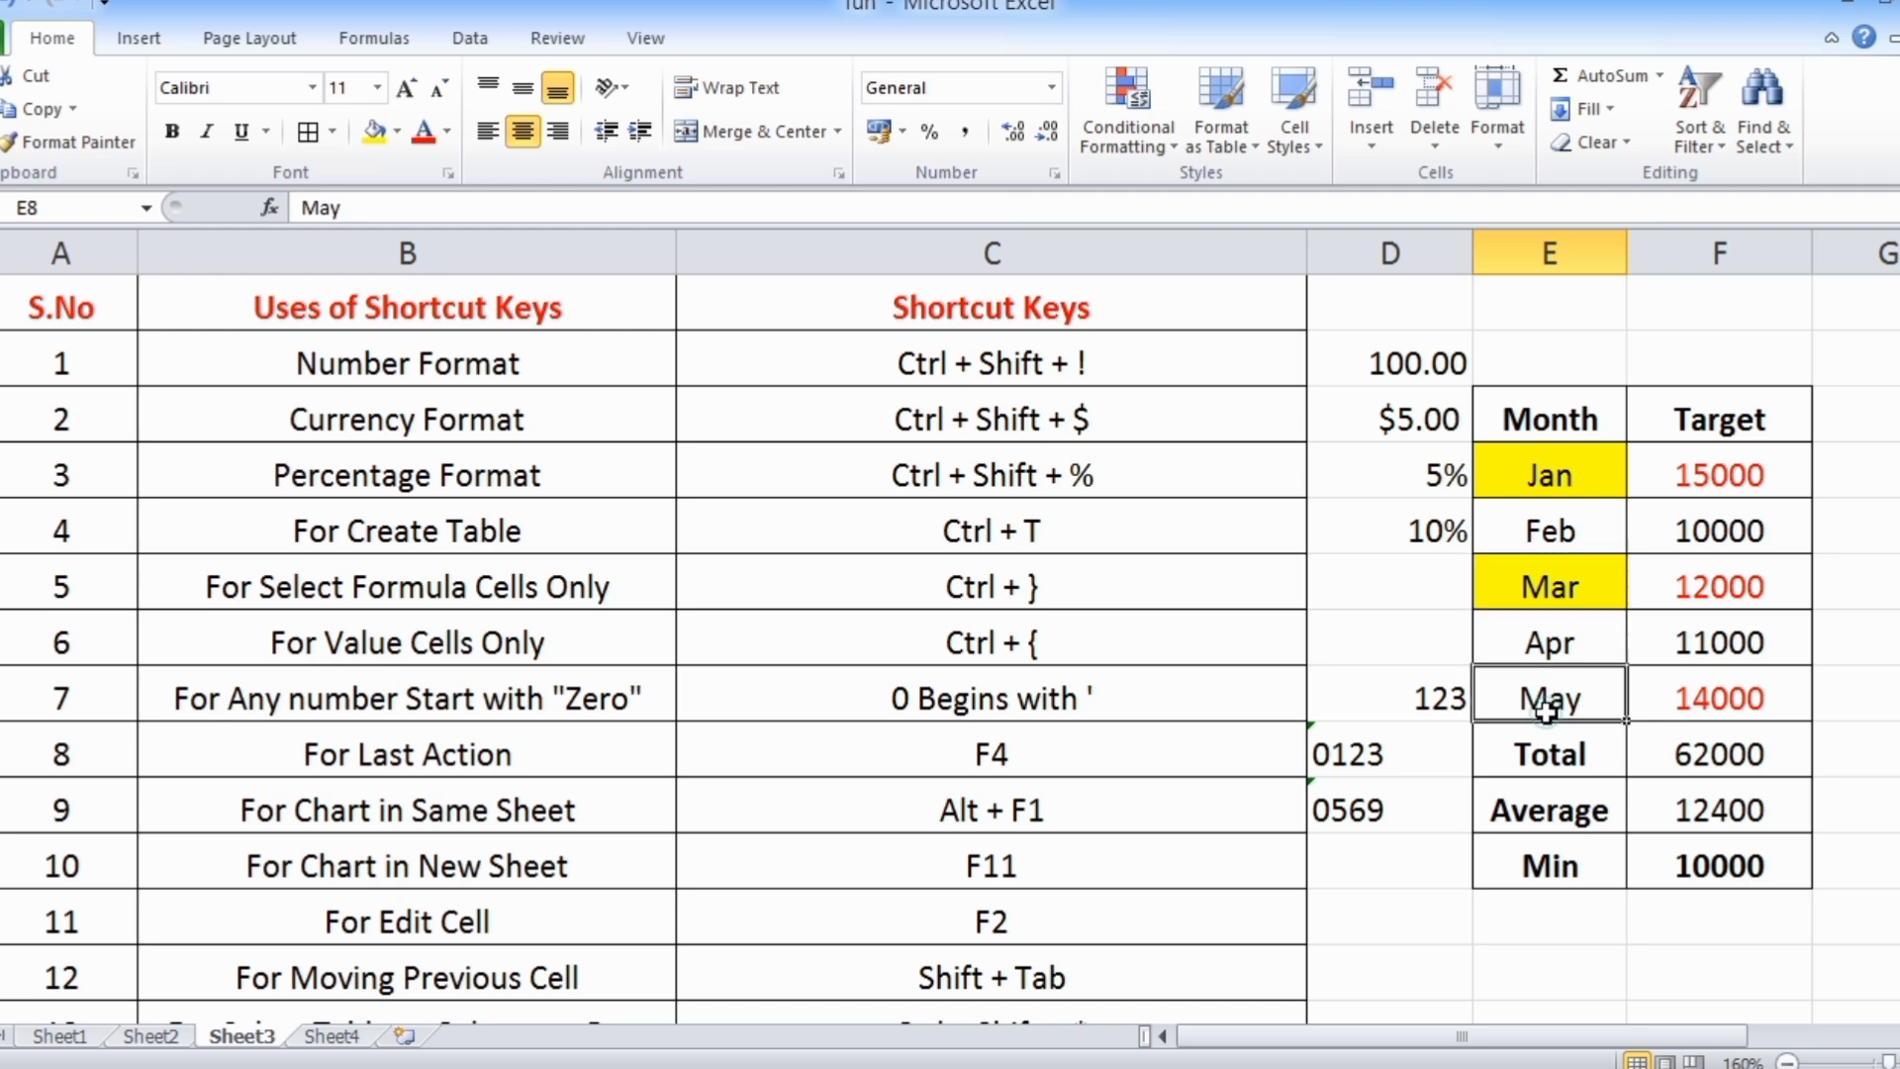
key("ctrl+b")
left_click(1764, 765)
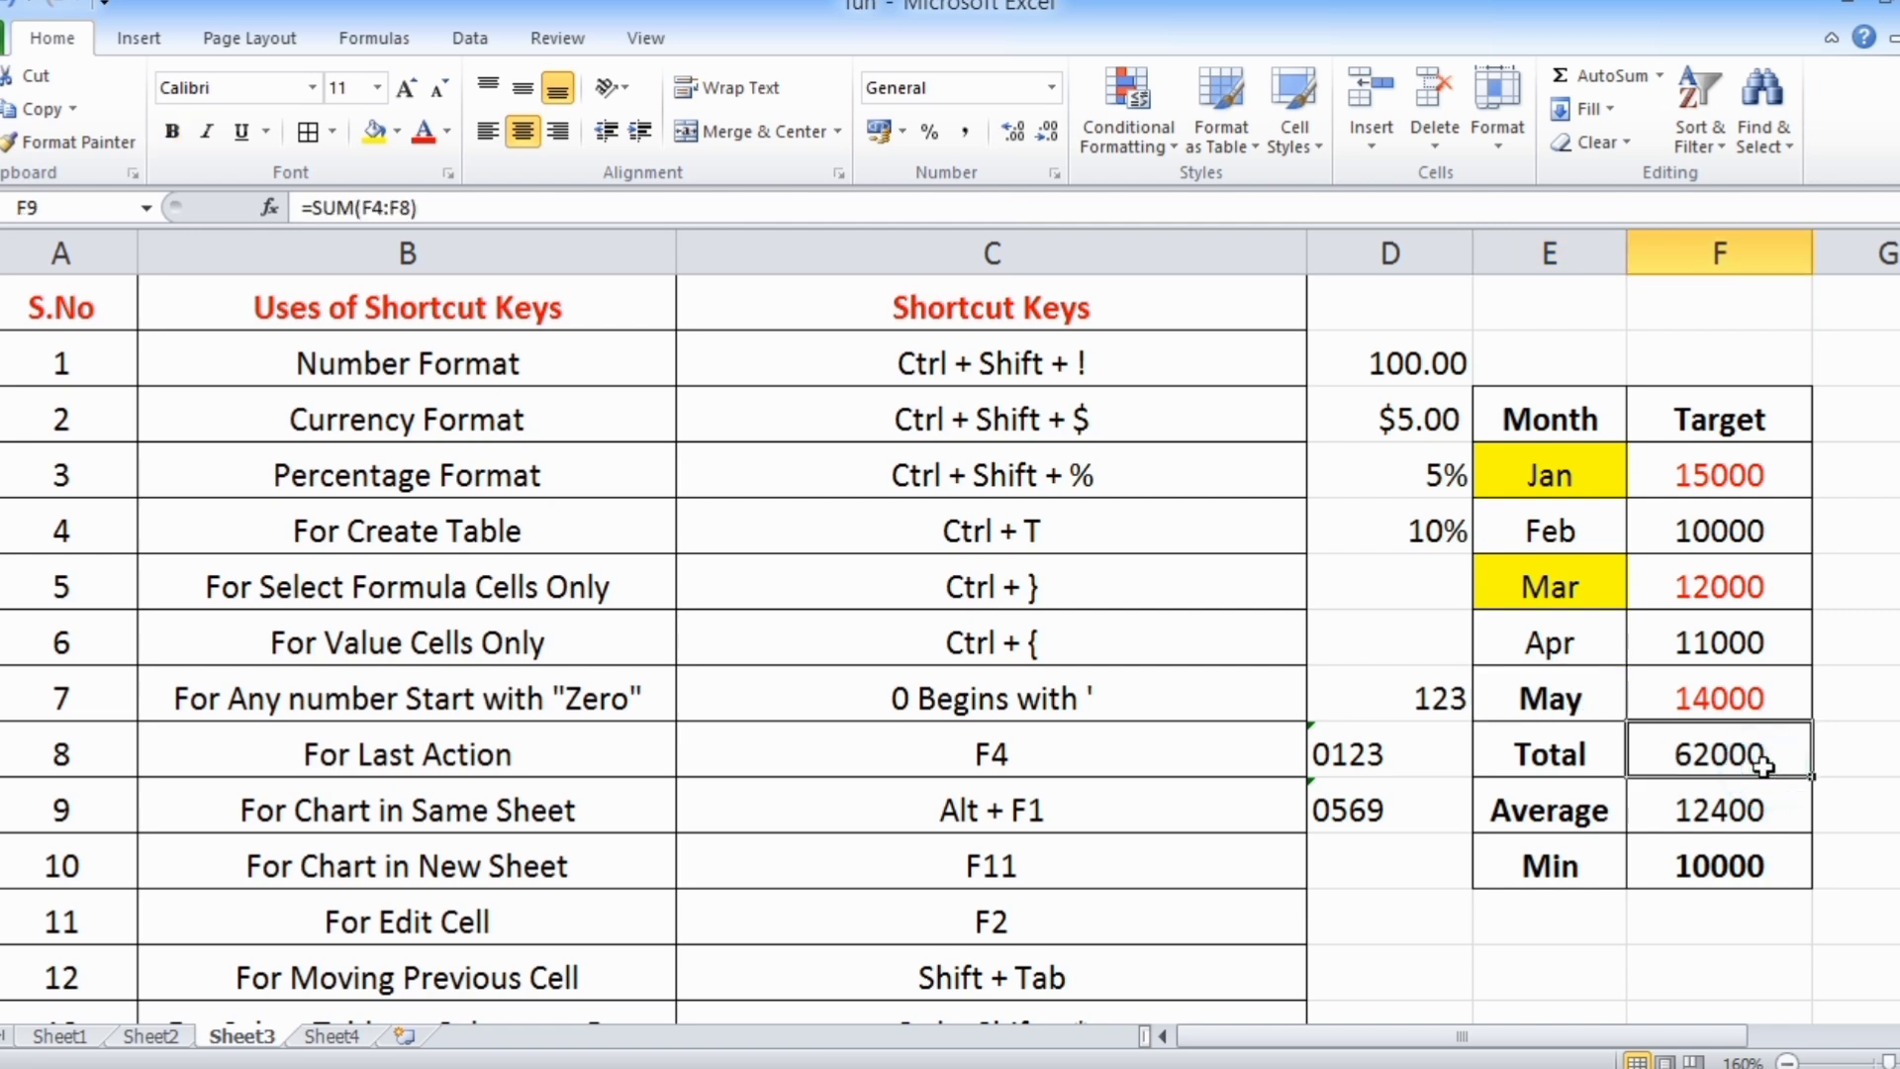
key("ctrl+b")
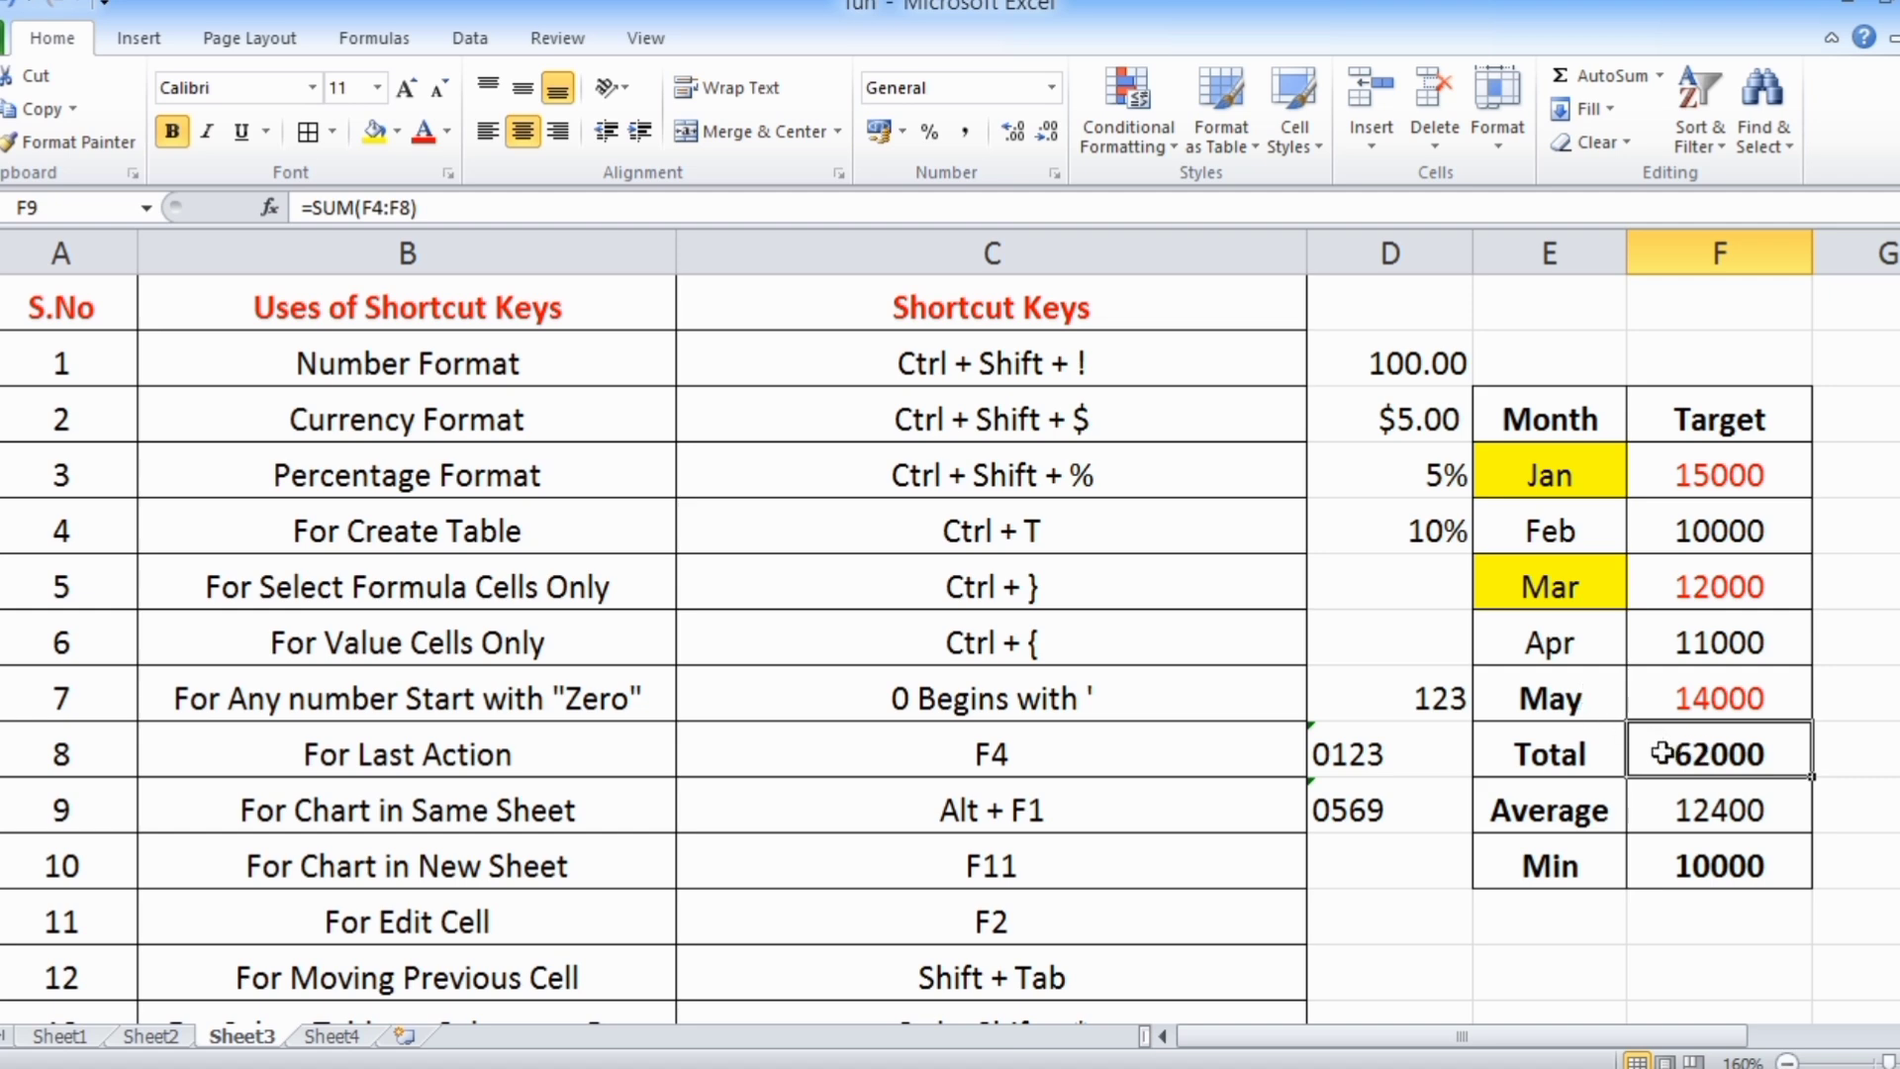
left_click(342, 764)
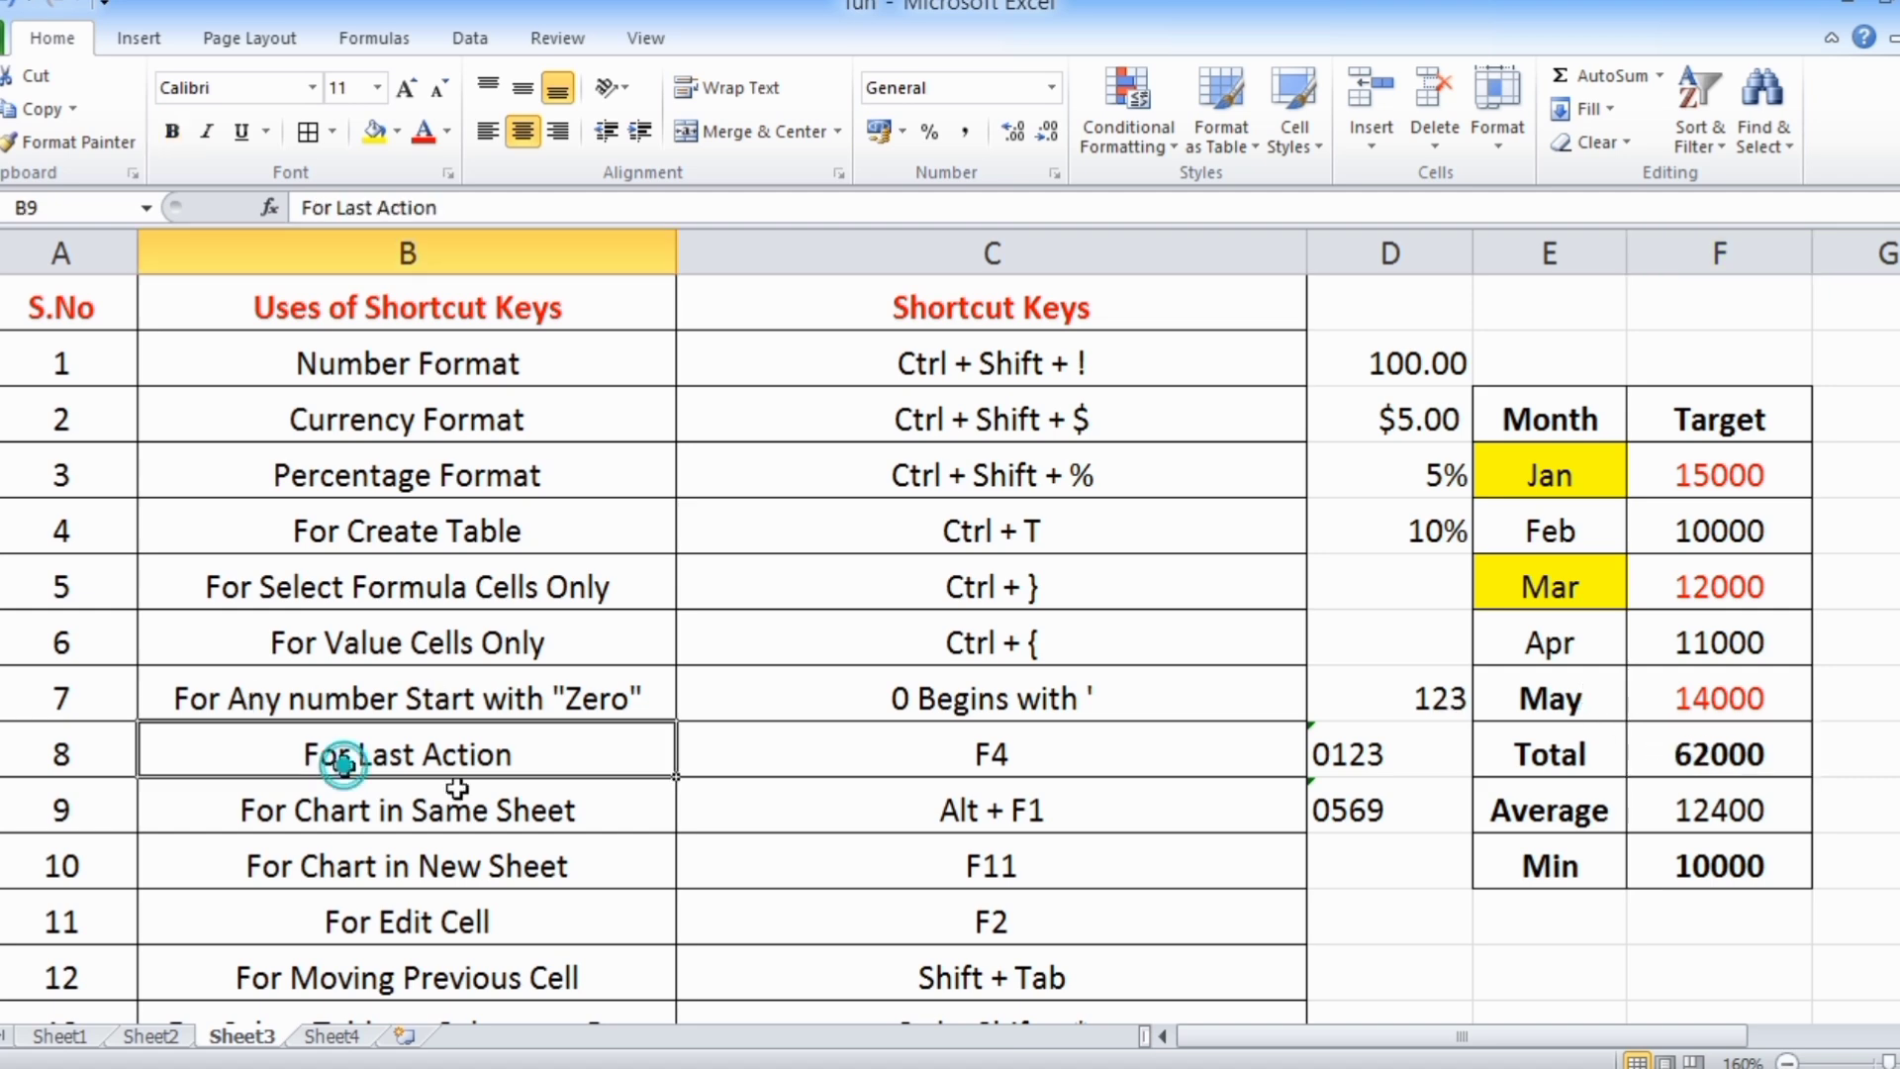
left_click(921, 763)
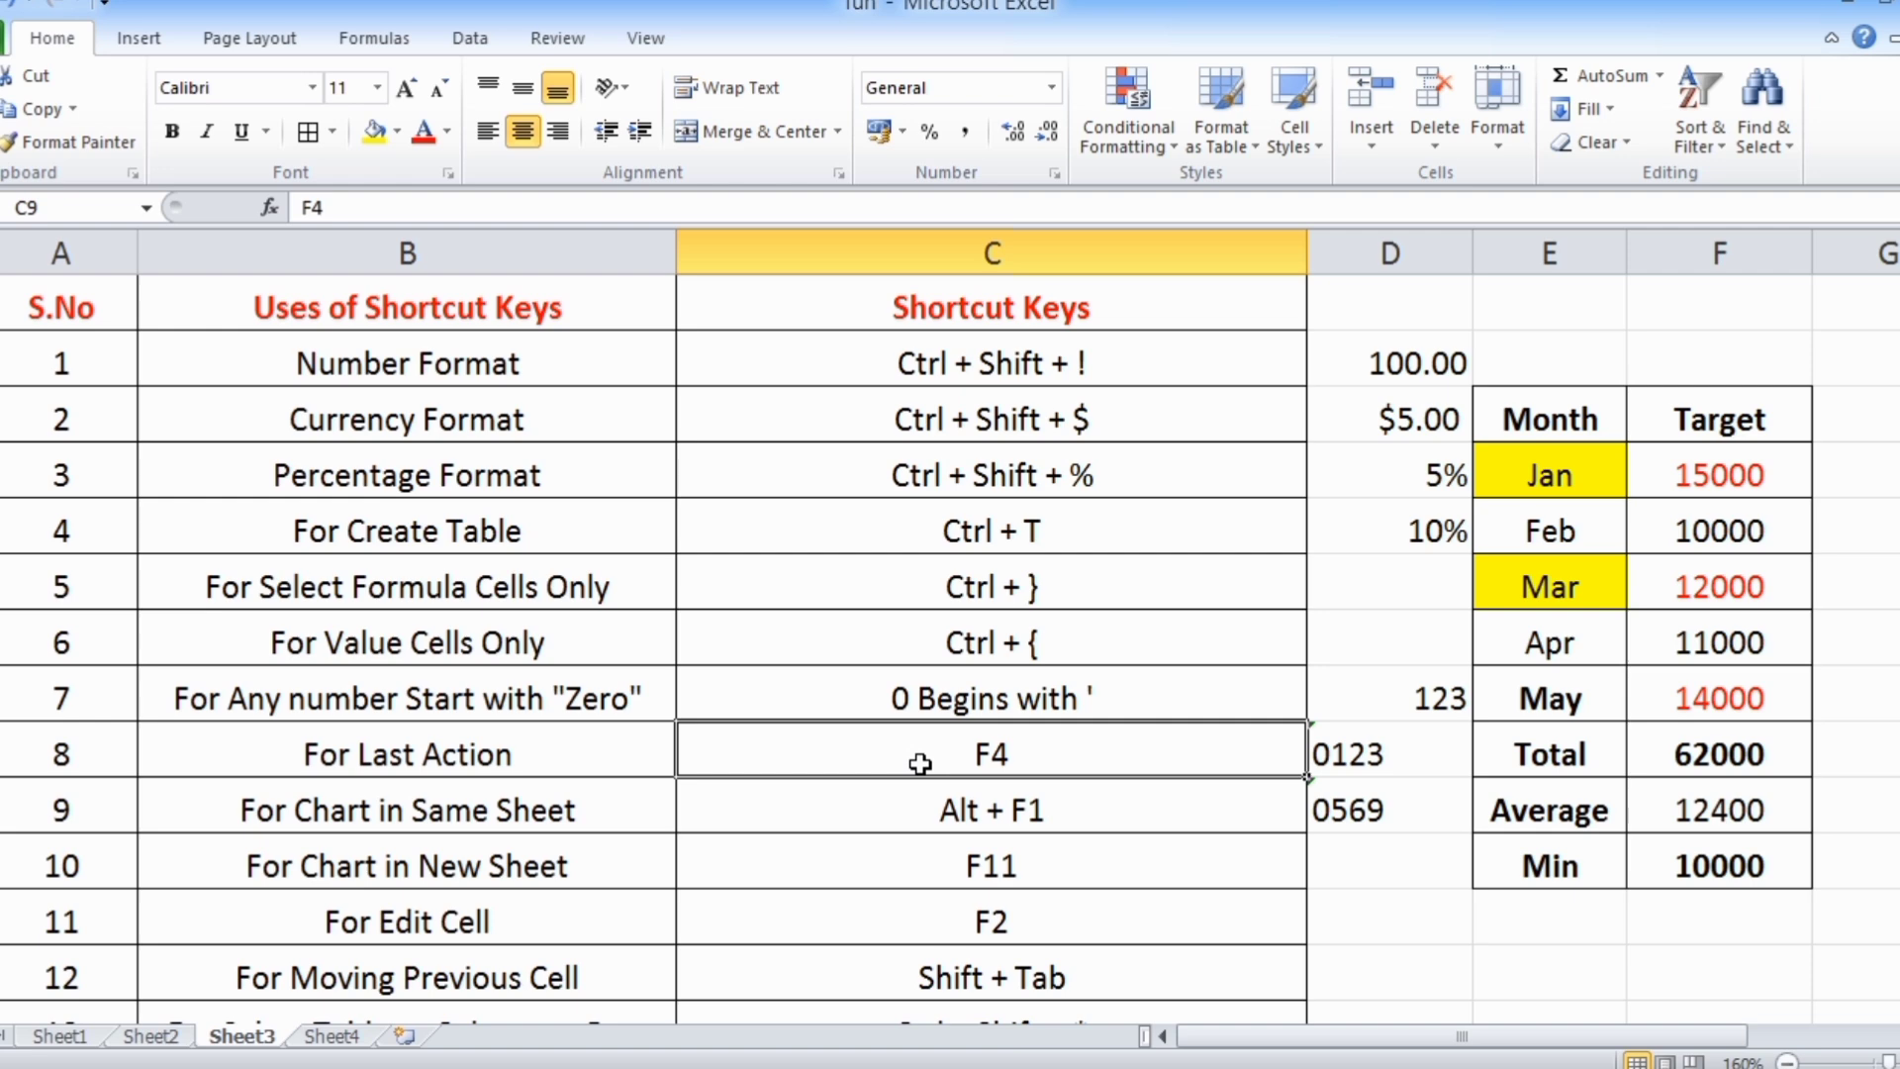
Insert a default column chart of the month and target range E3:F11 on the same sheet and delete it
scroll(921, 763, "down", 1)
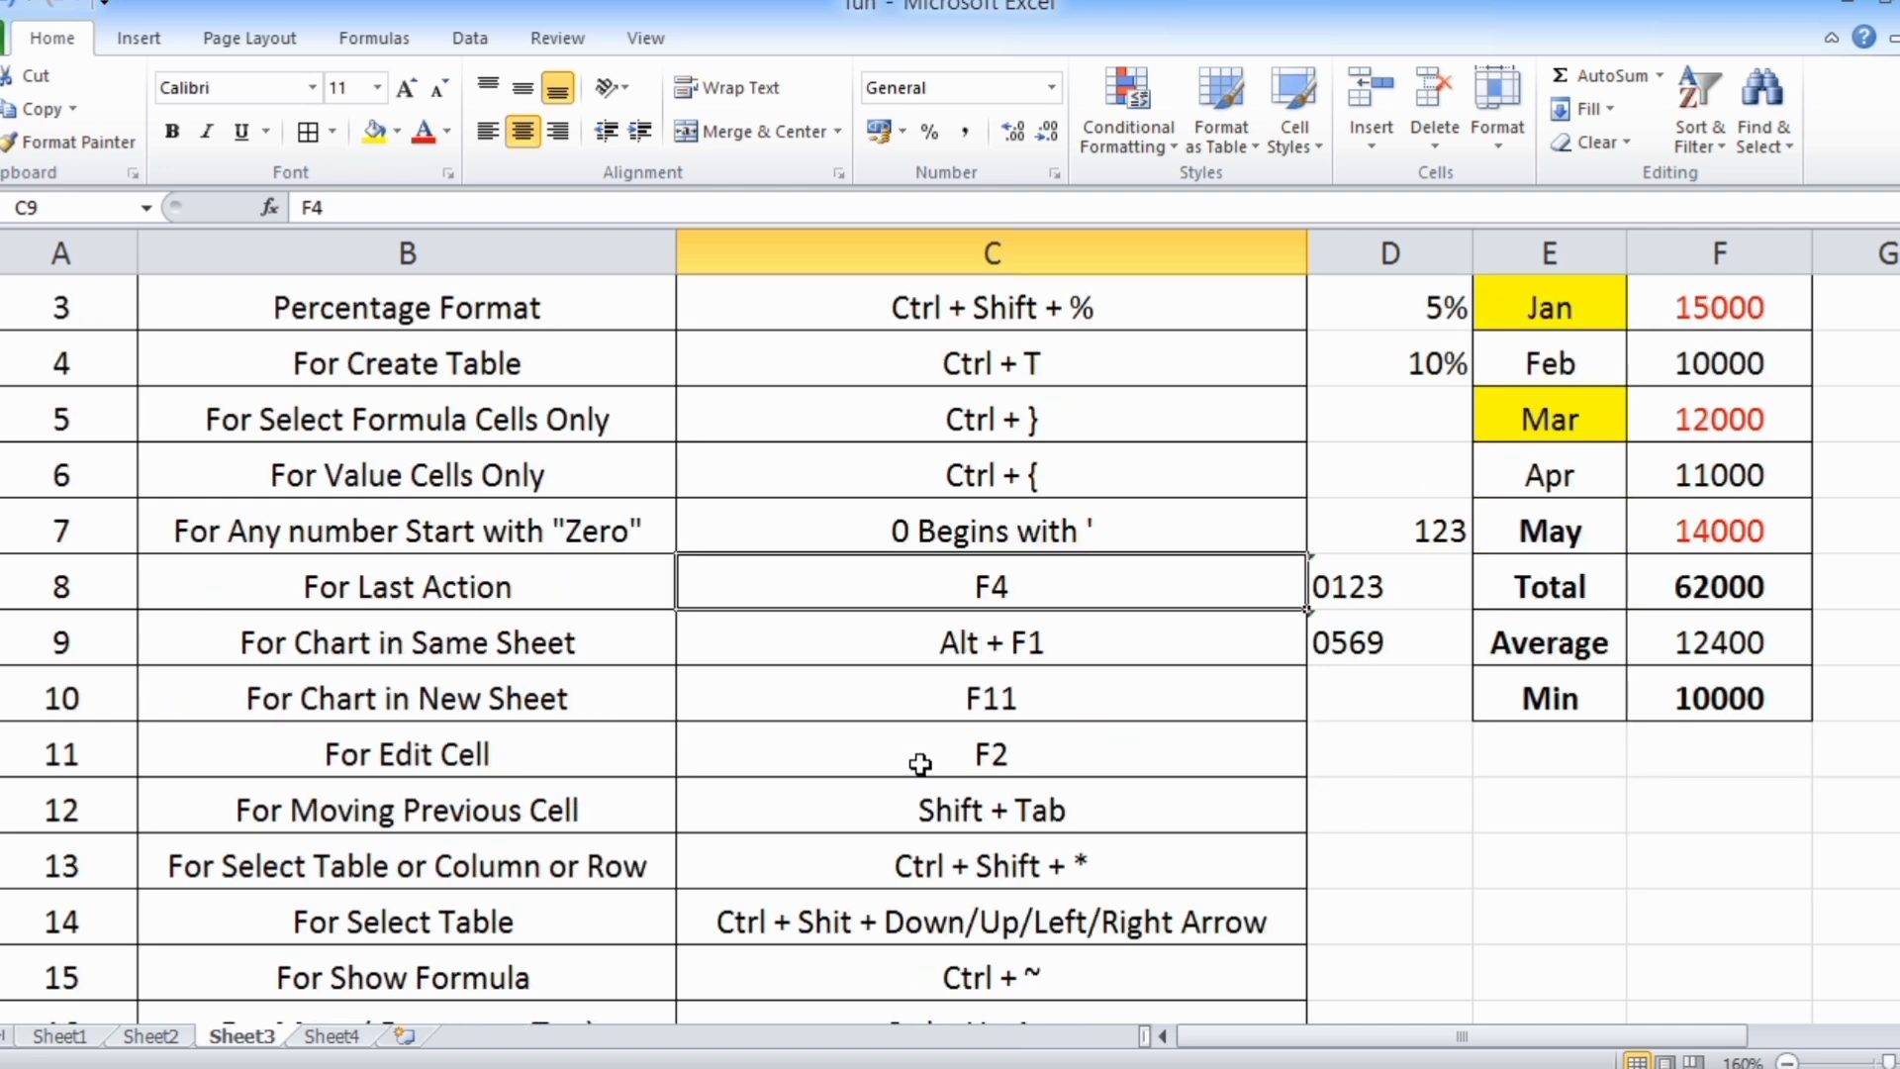
left_click(304, 645)
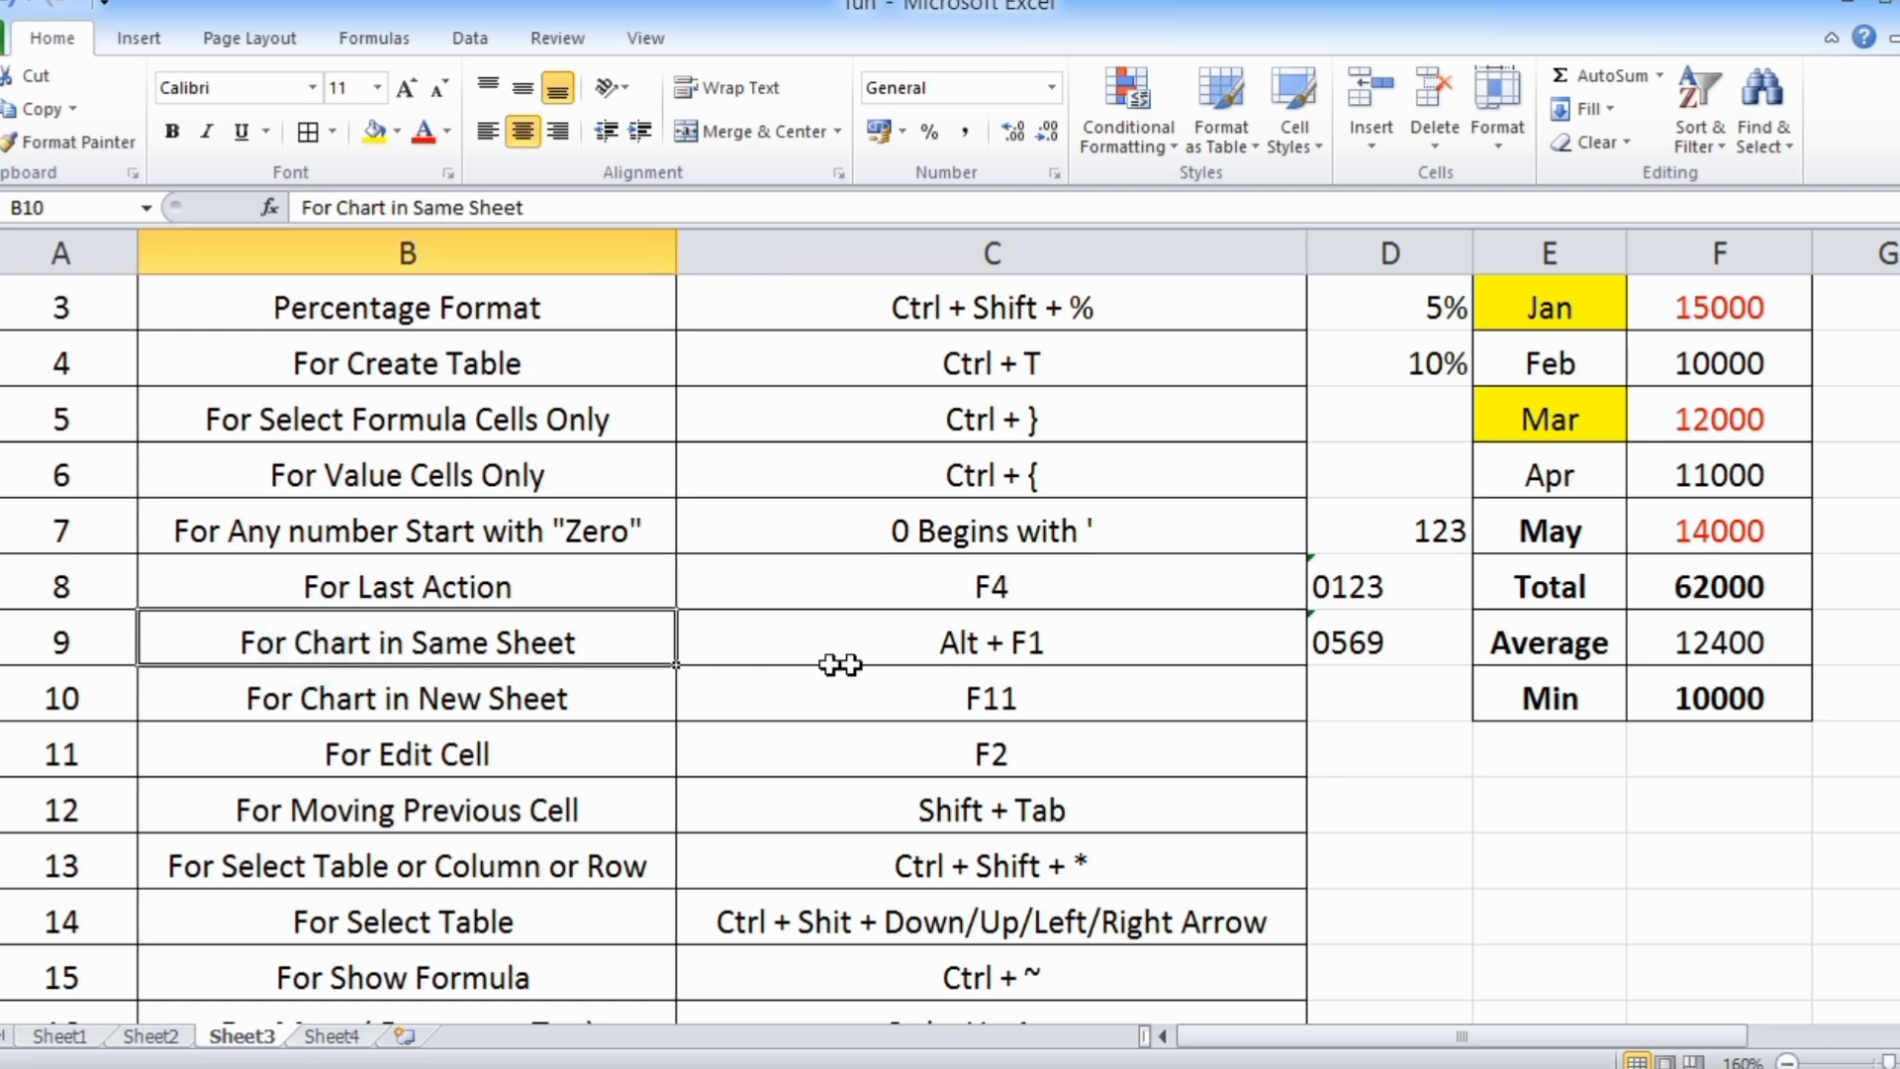
left_click(940, 644)
scroll(941, 638, "up", 1)
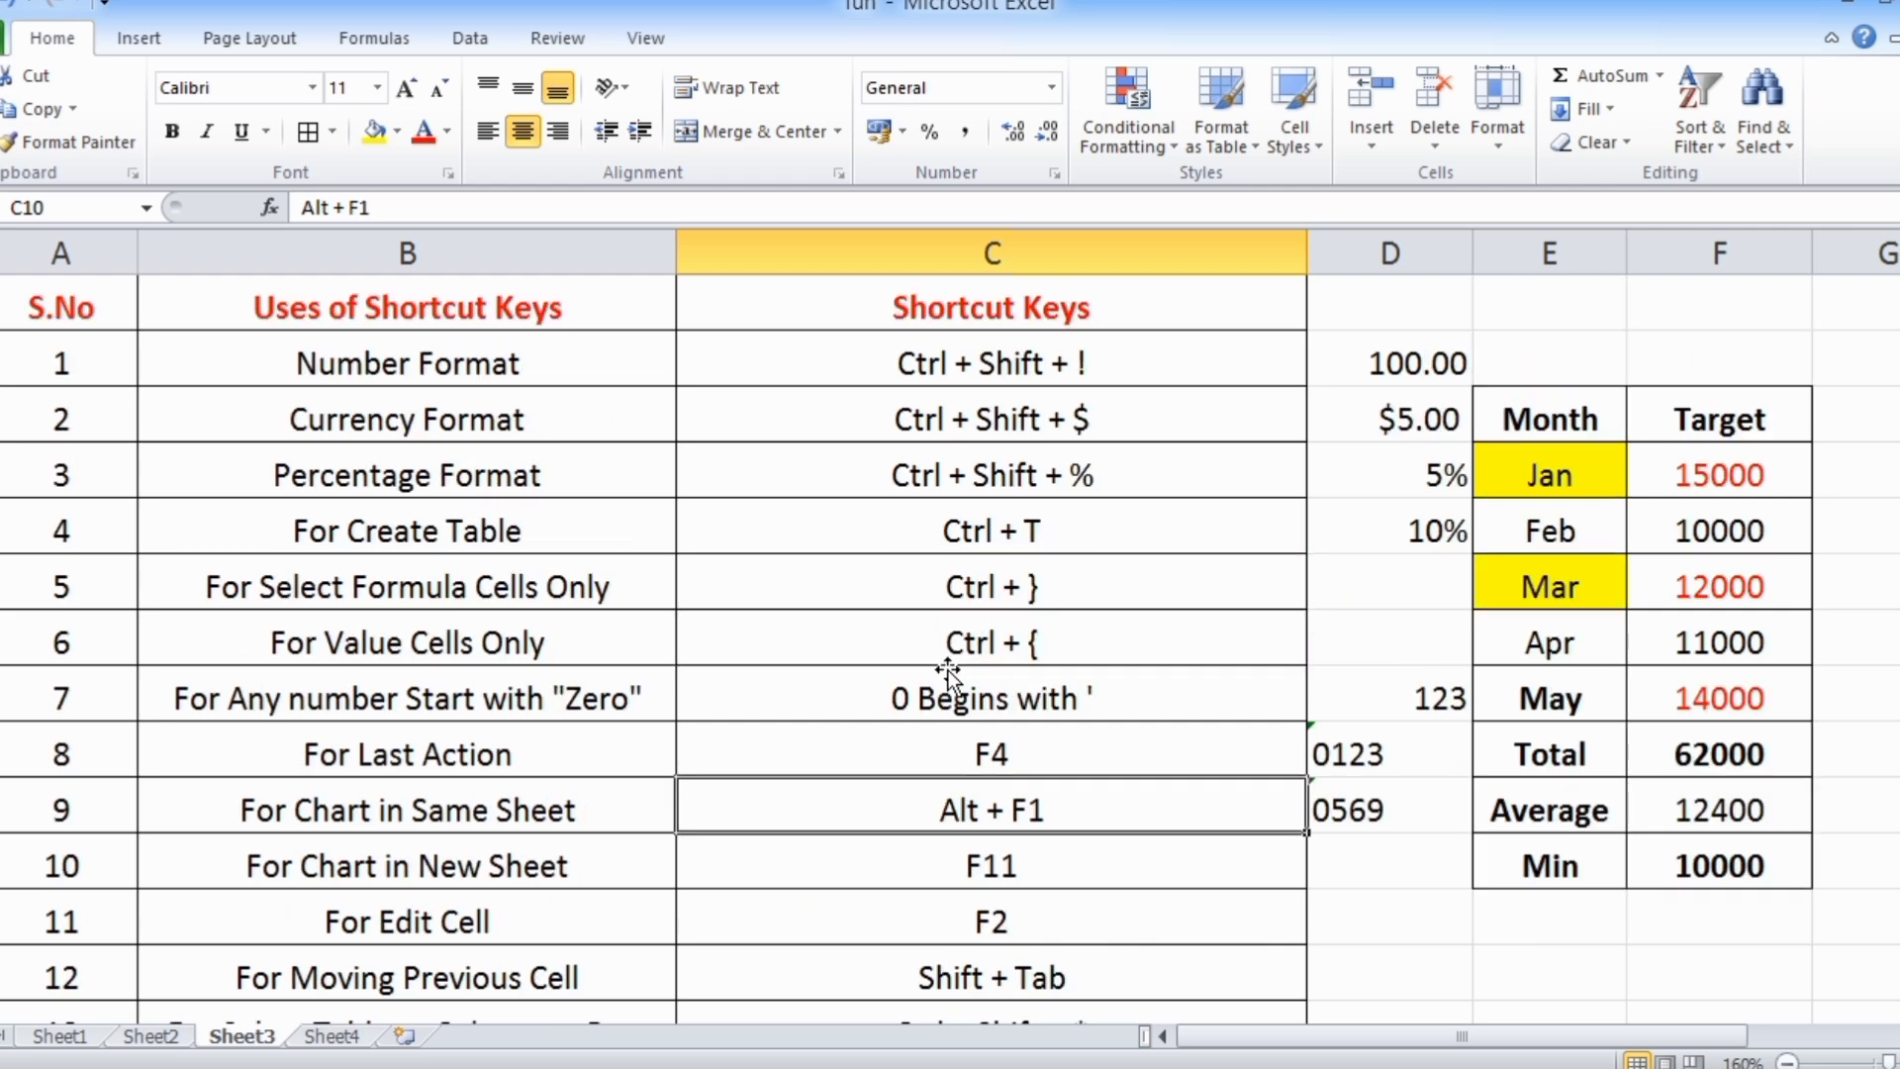
left_click_drag(1546, 408, 1742, 868)
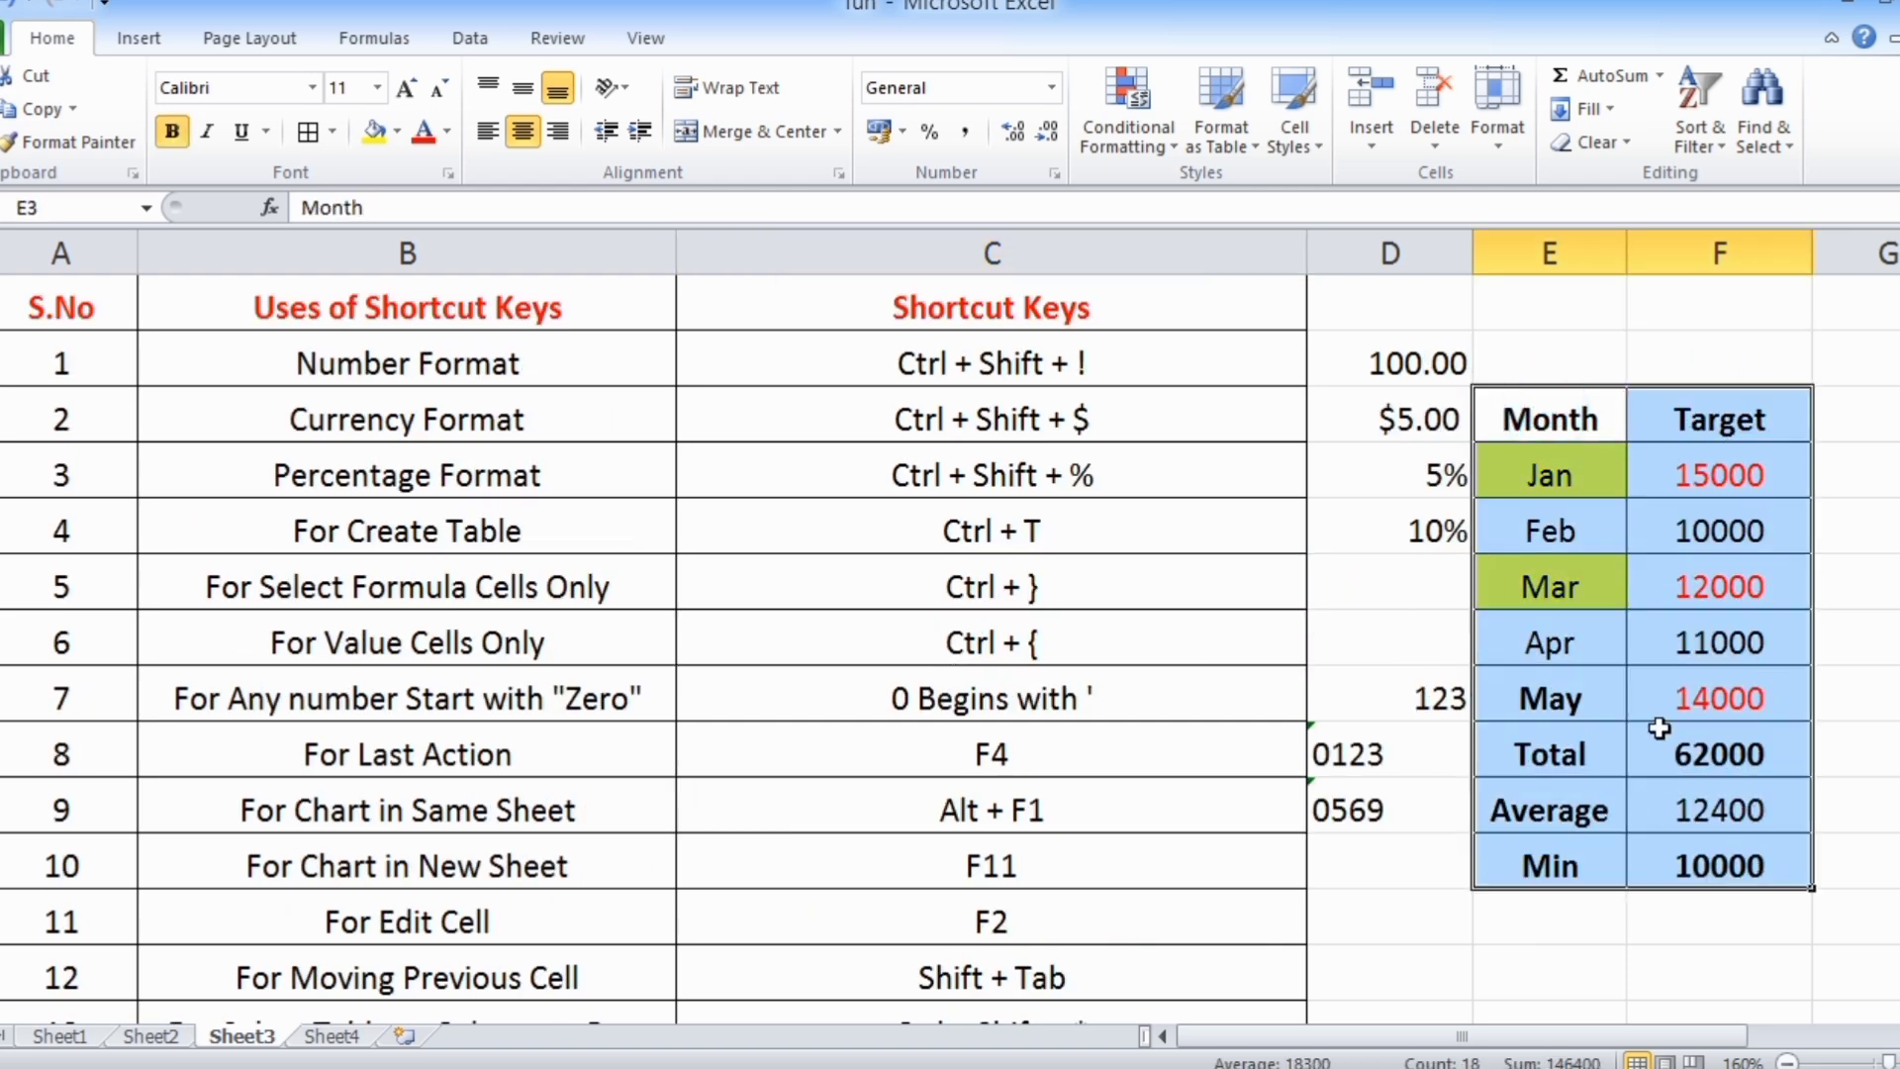
key("alt+F1")
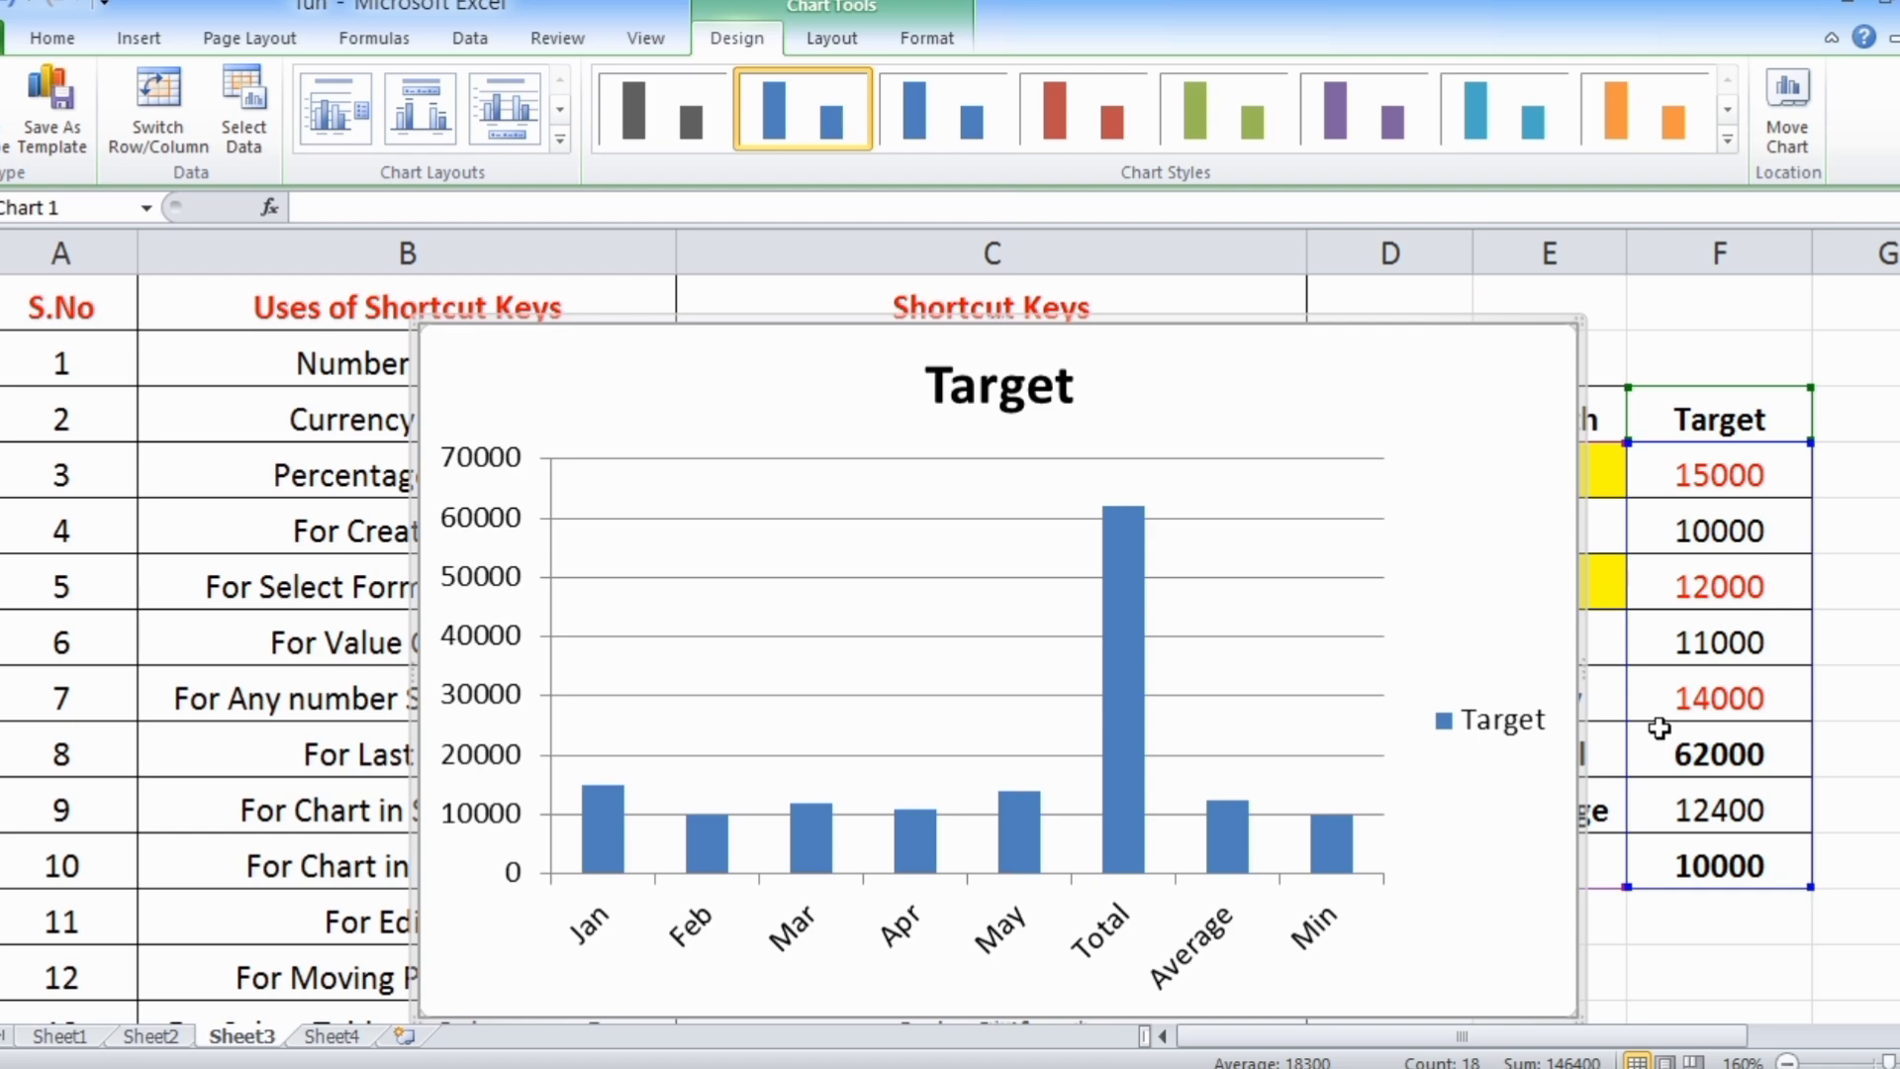
key("Delete")
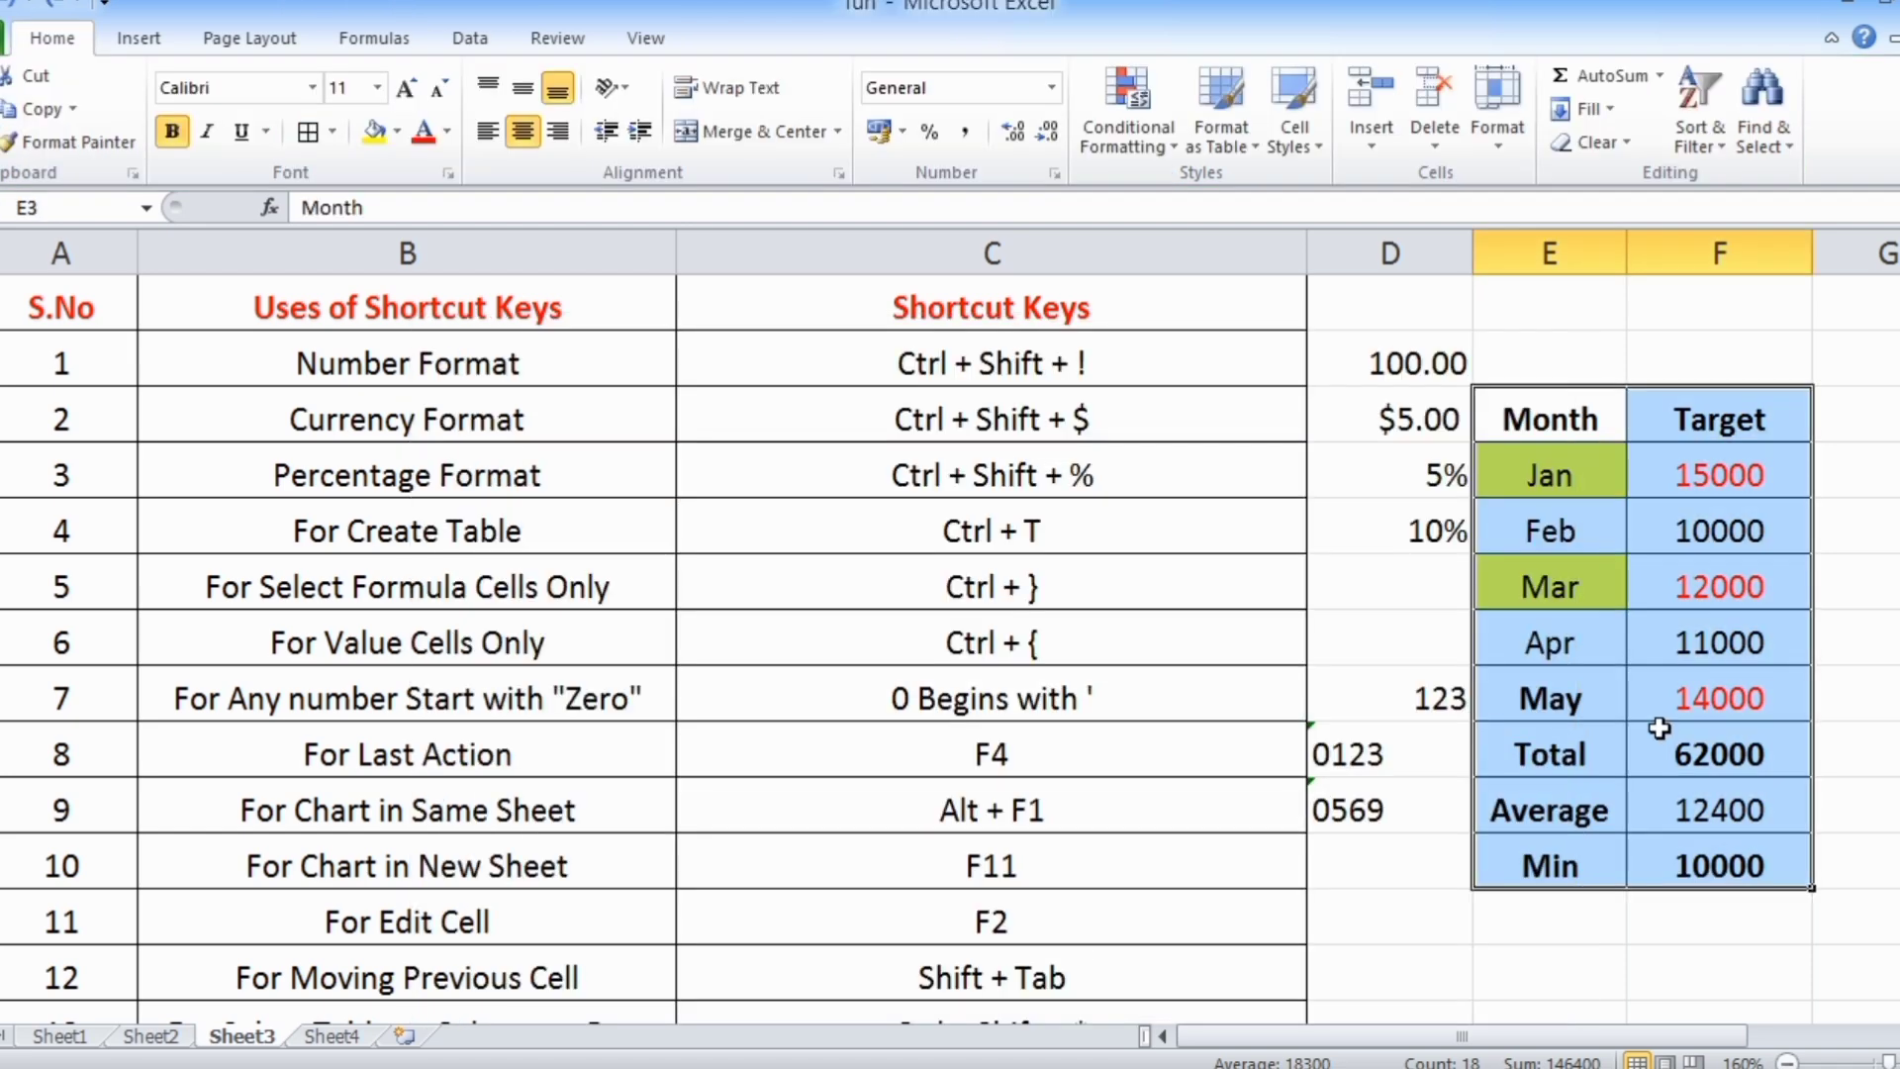
Create a default column chart of the month and target range E3:F11 on a new chart sheet
scroll(445, 725, "down", 2)
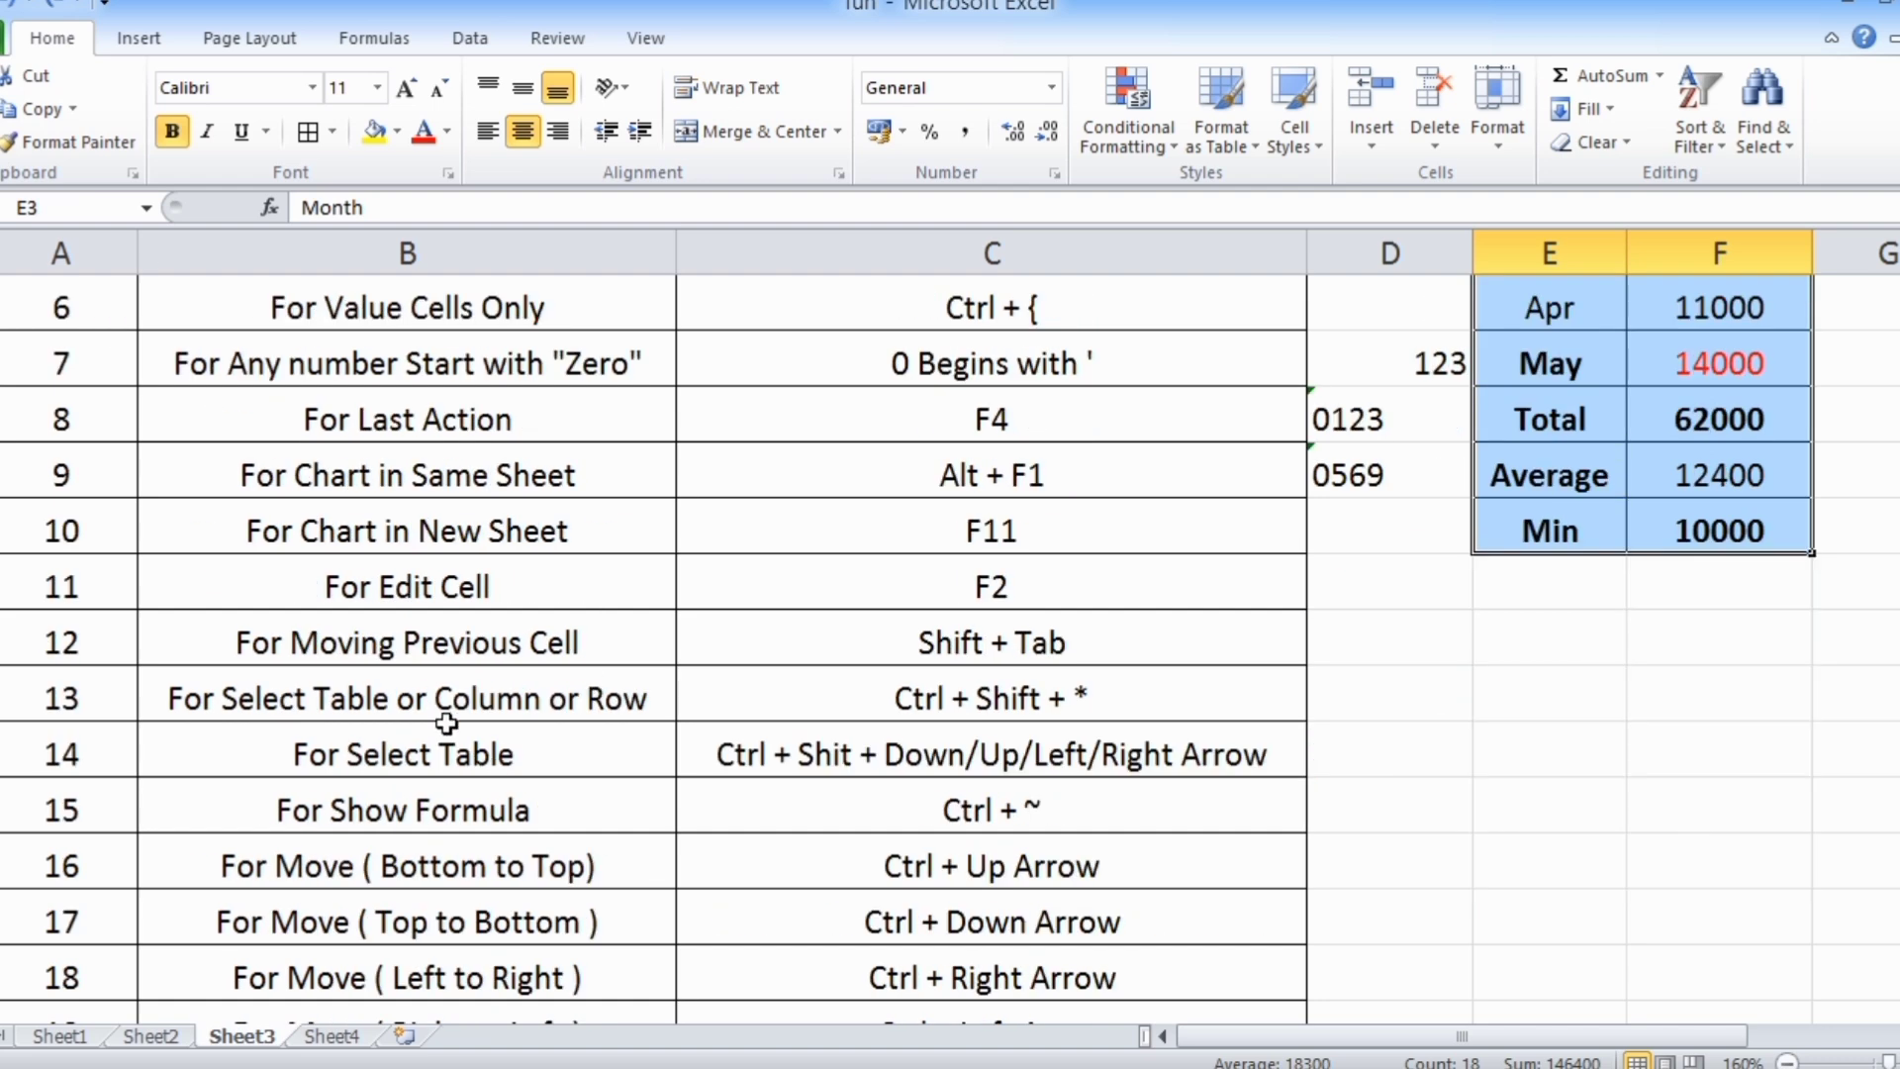
left_click(311, 533)
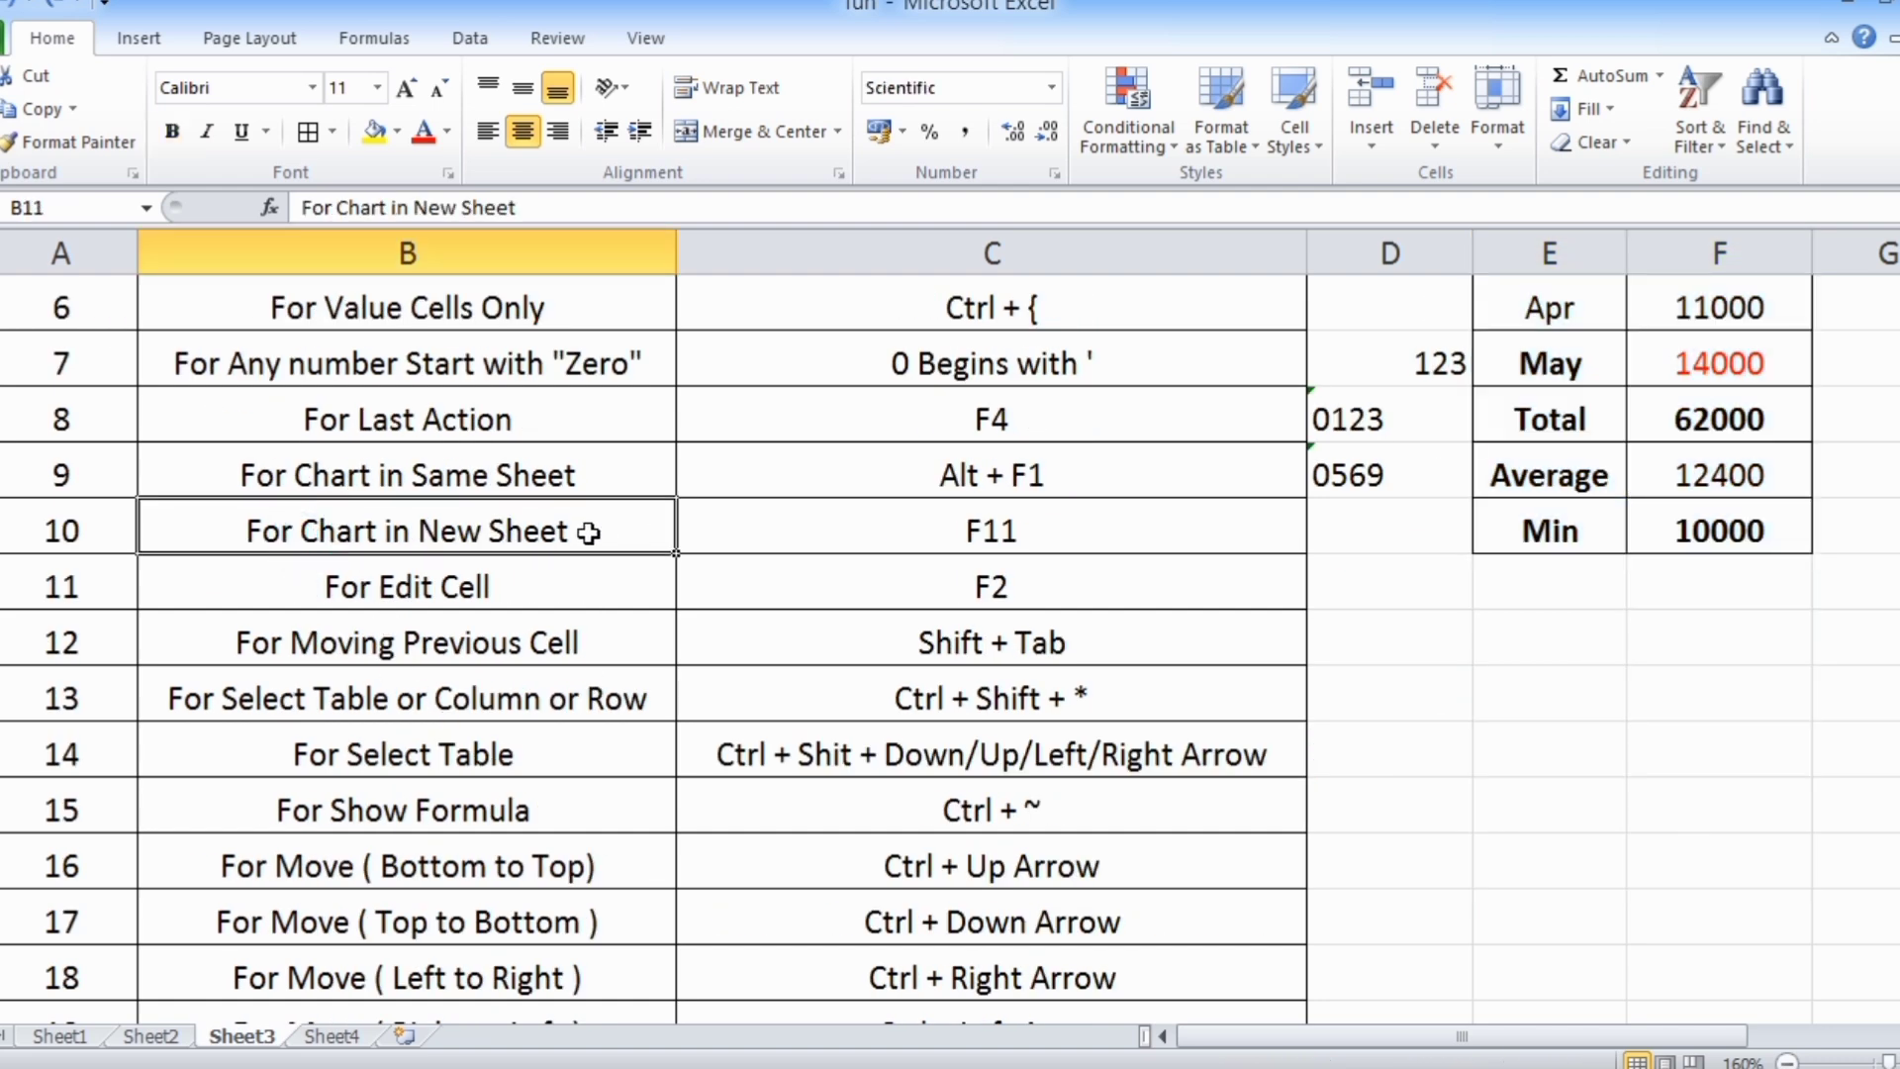
left_click(941, 535)
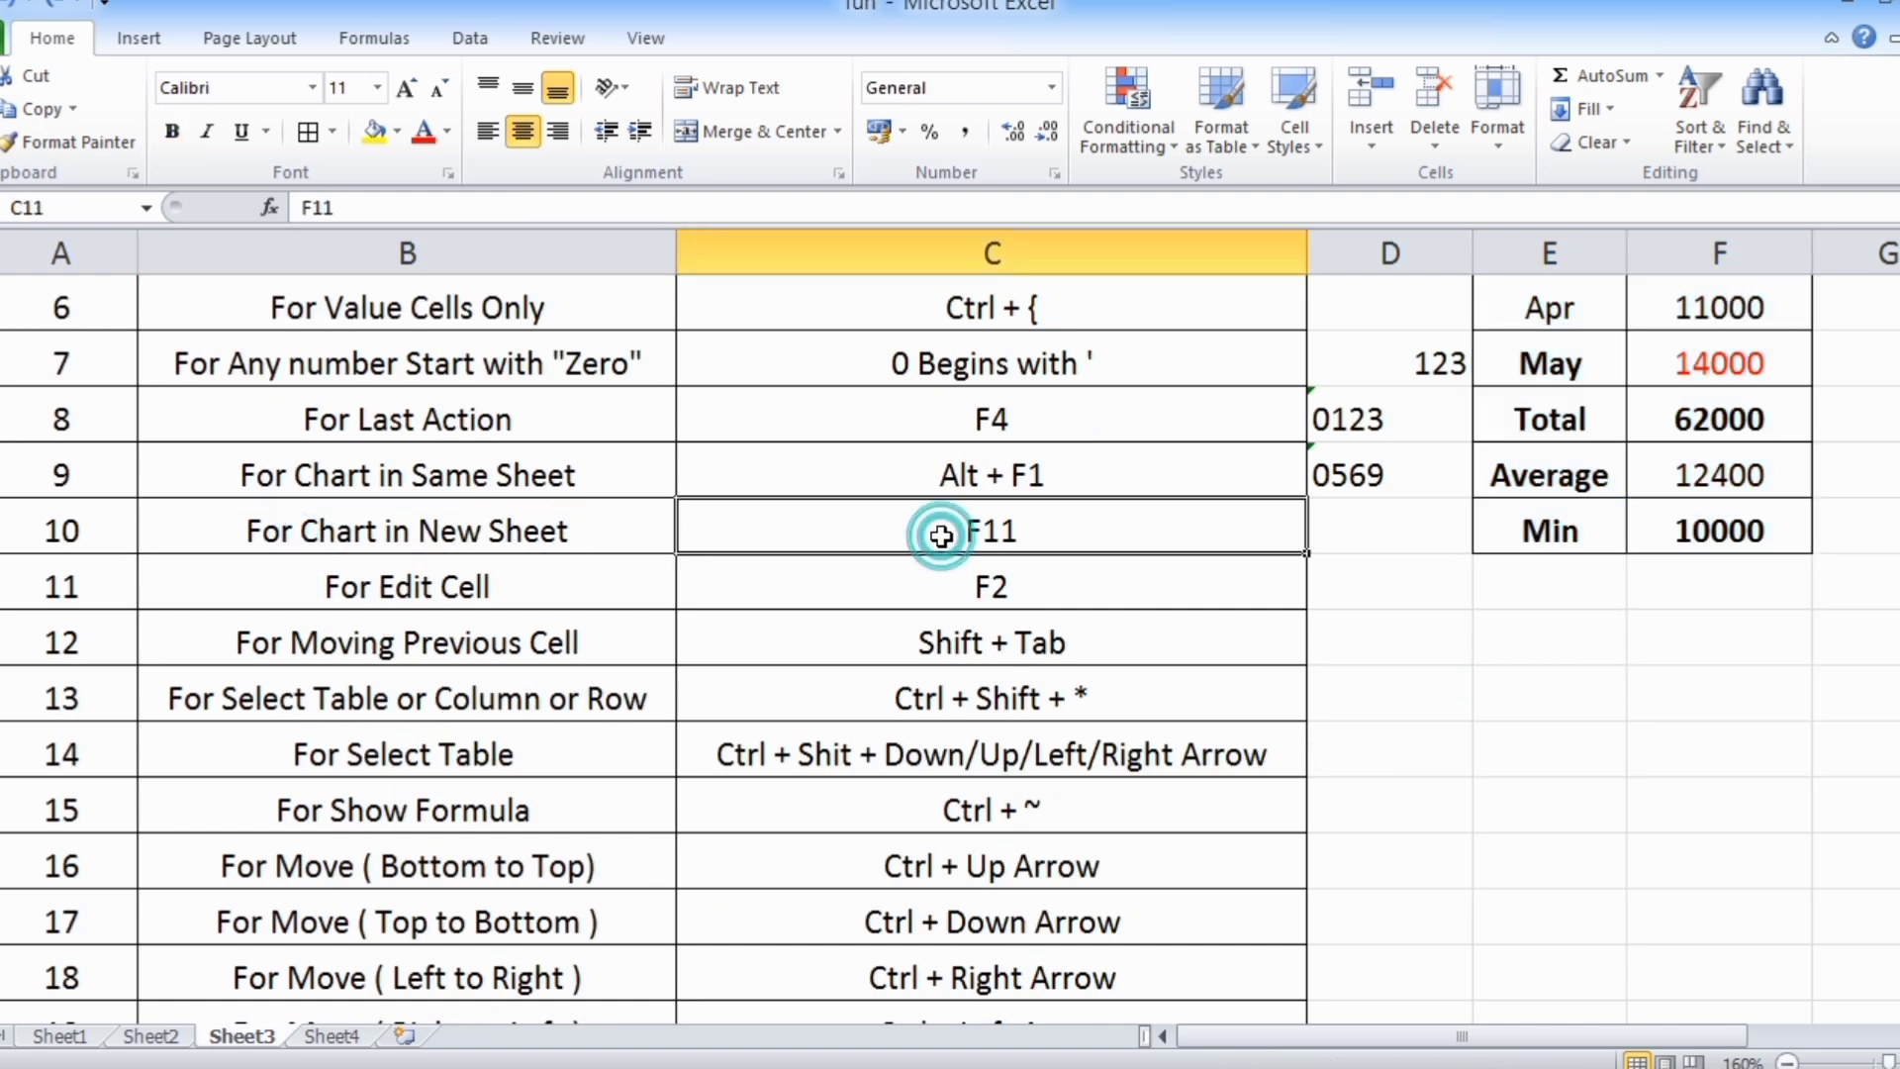
scroll(970, 555, "up", 2)
left_click_drag(1537, 416, 1732, 863)
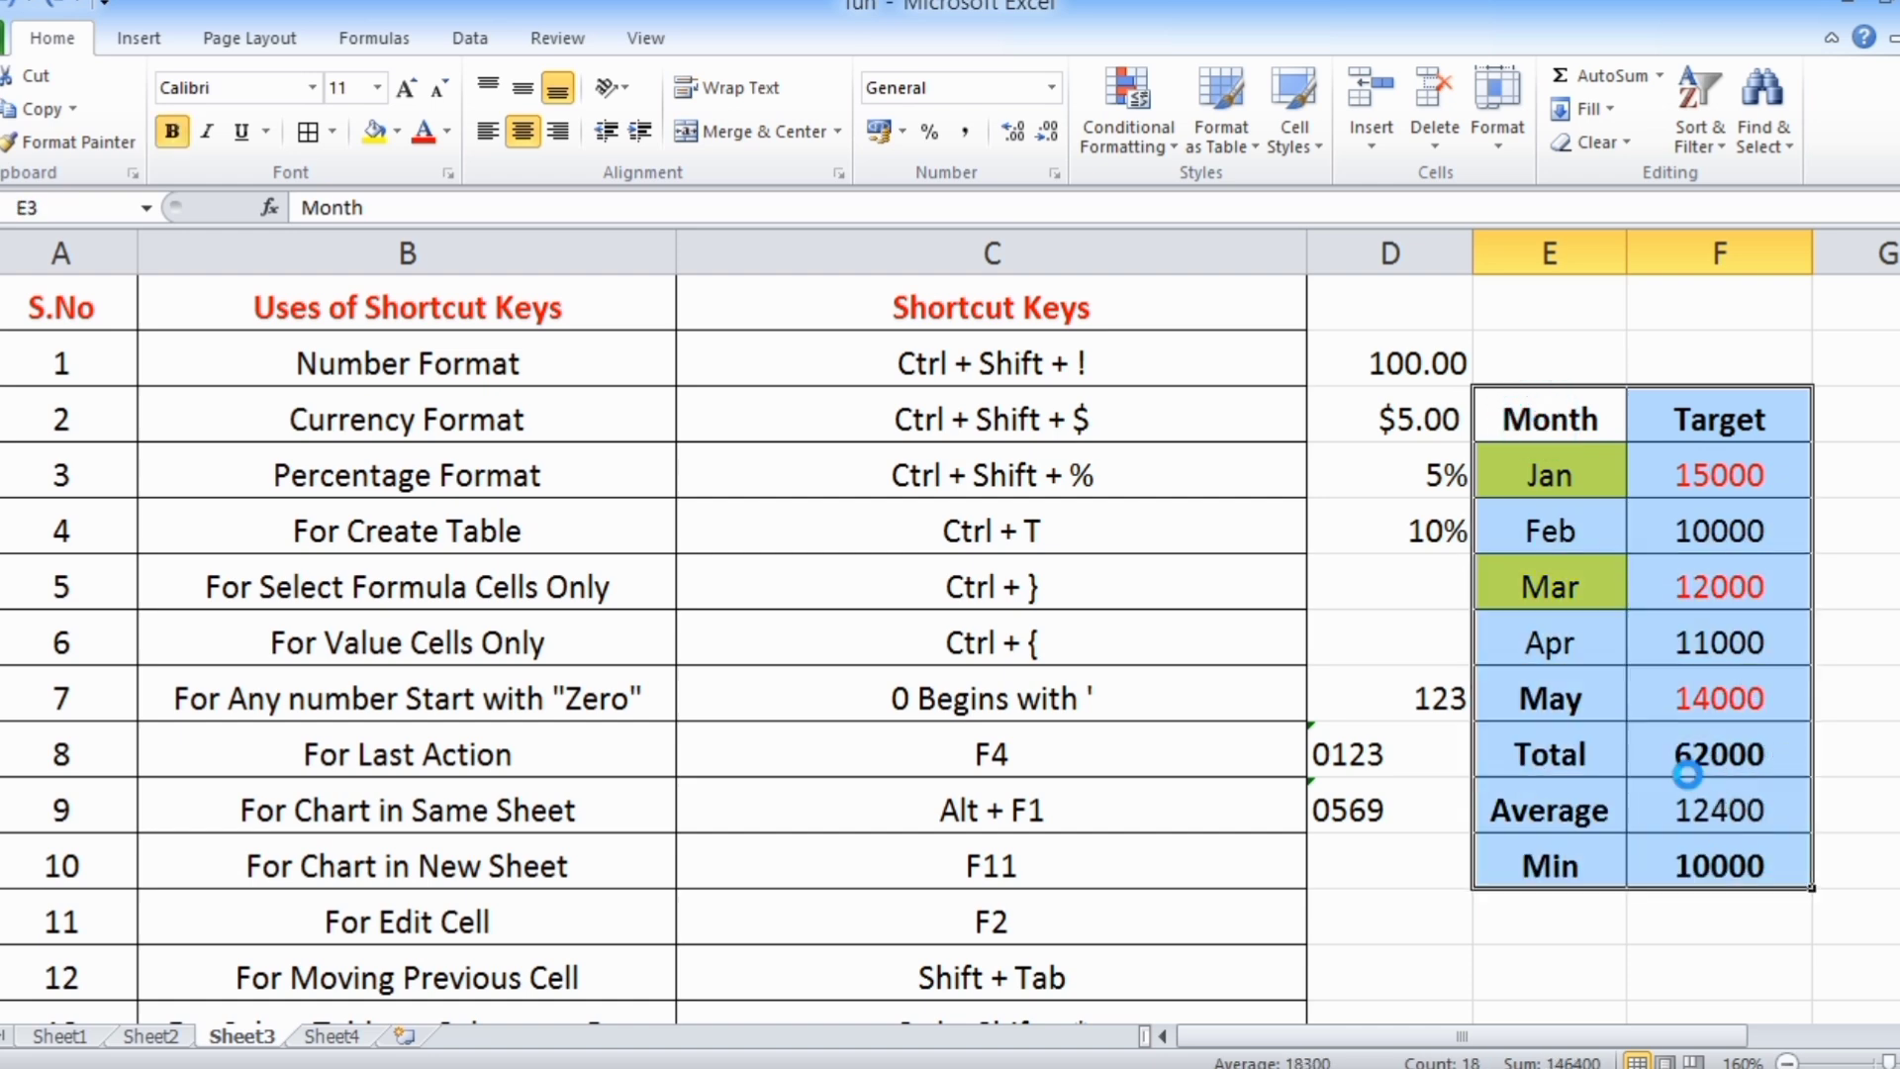
key("F11")
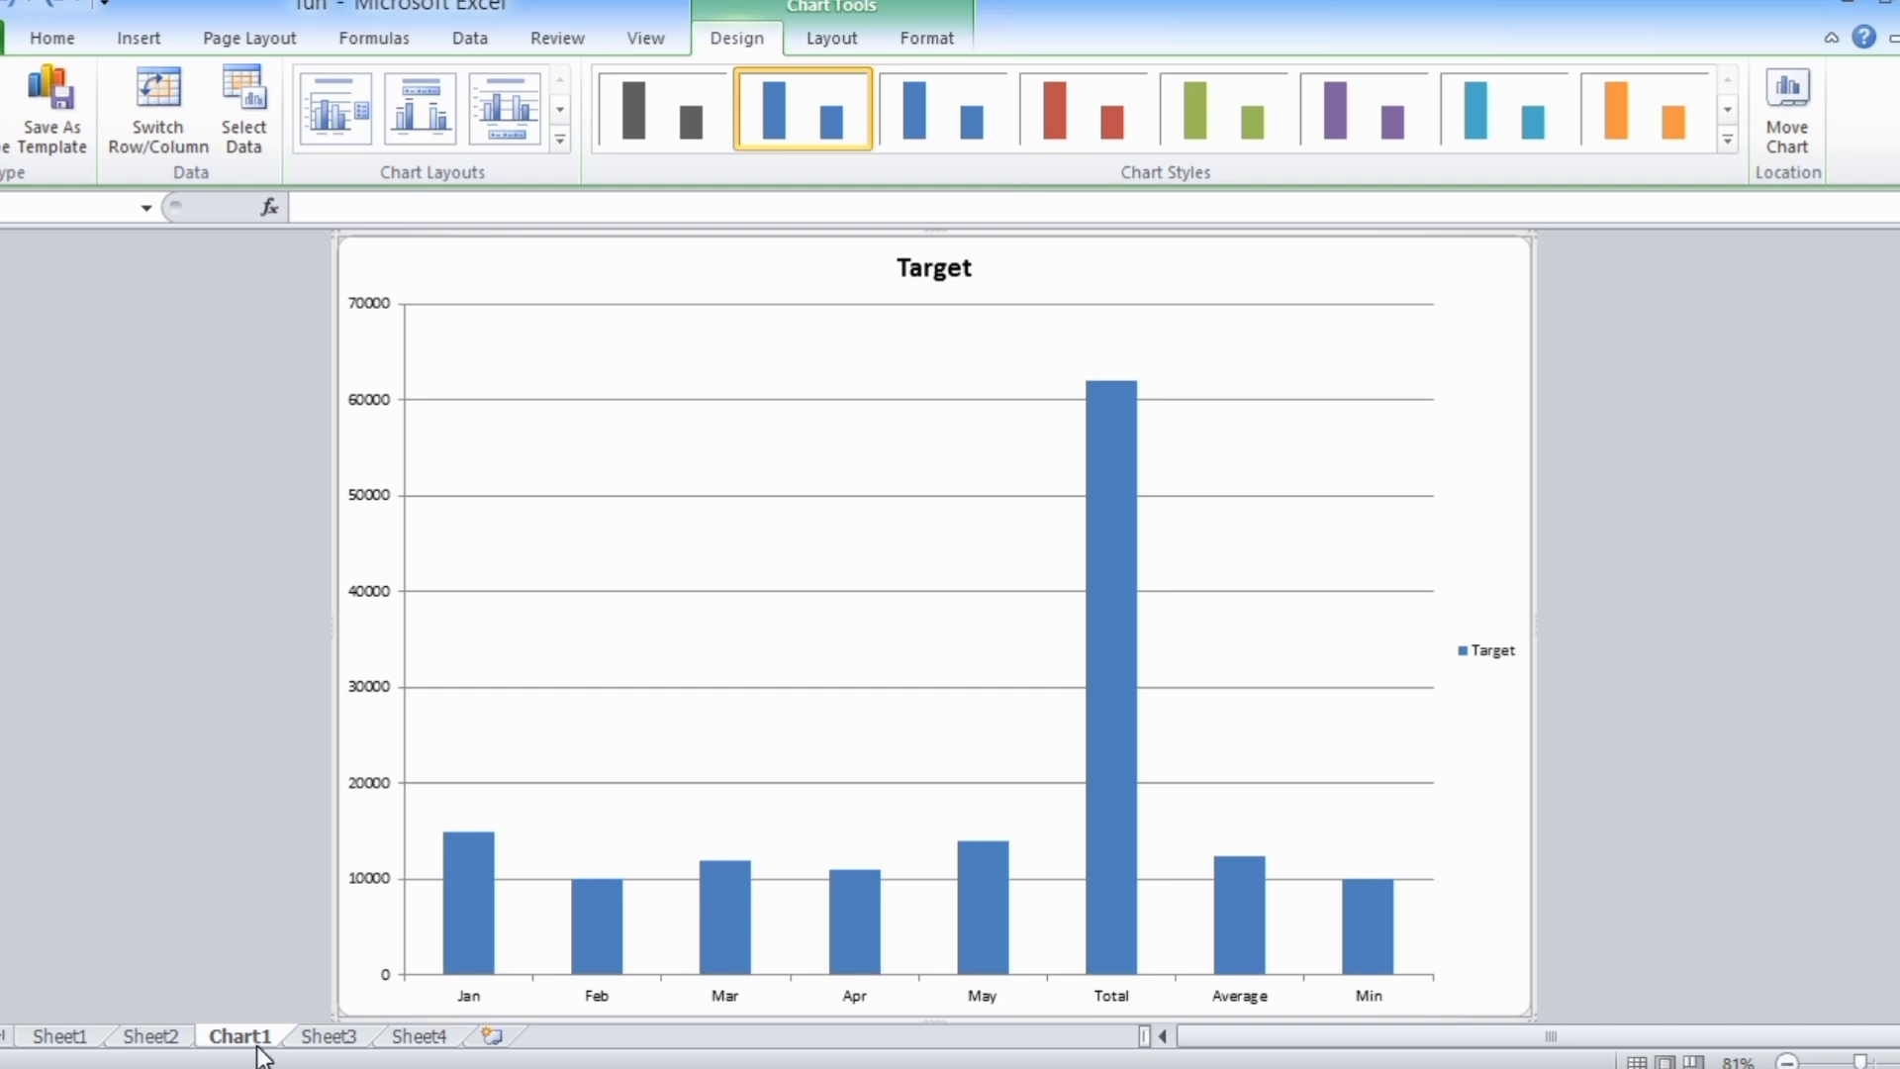
Return to Sheet3 and edit the header in F3 in place so it reads Target Value
left_click(322, 1039)
scroll(537, 783, "down", 2)
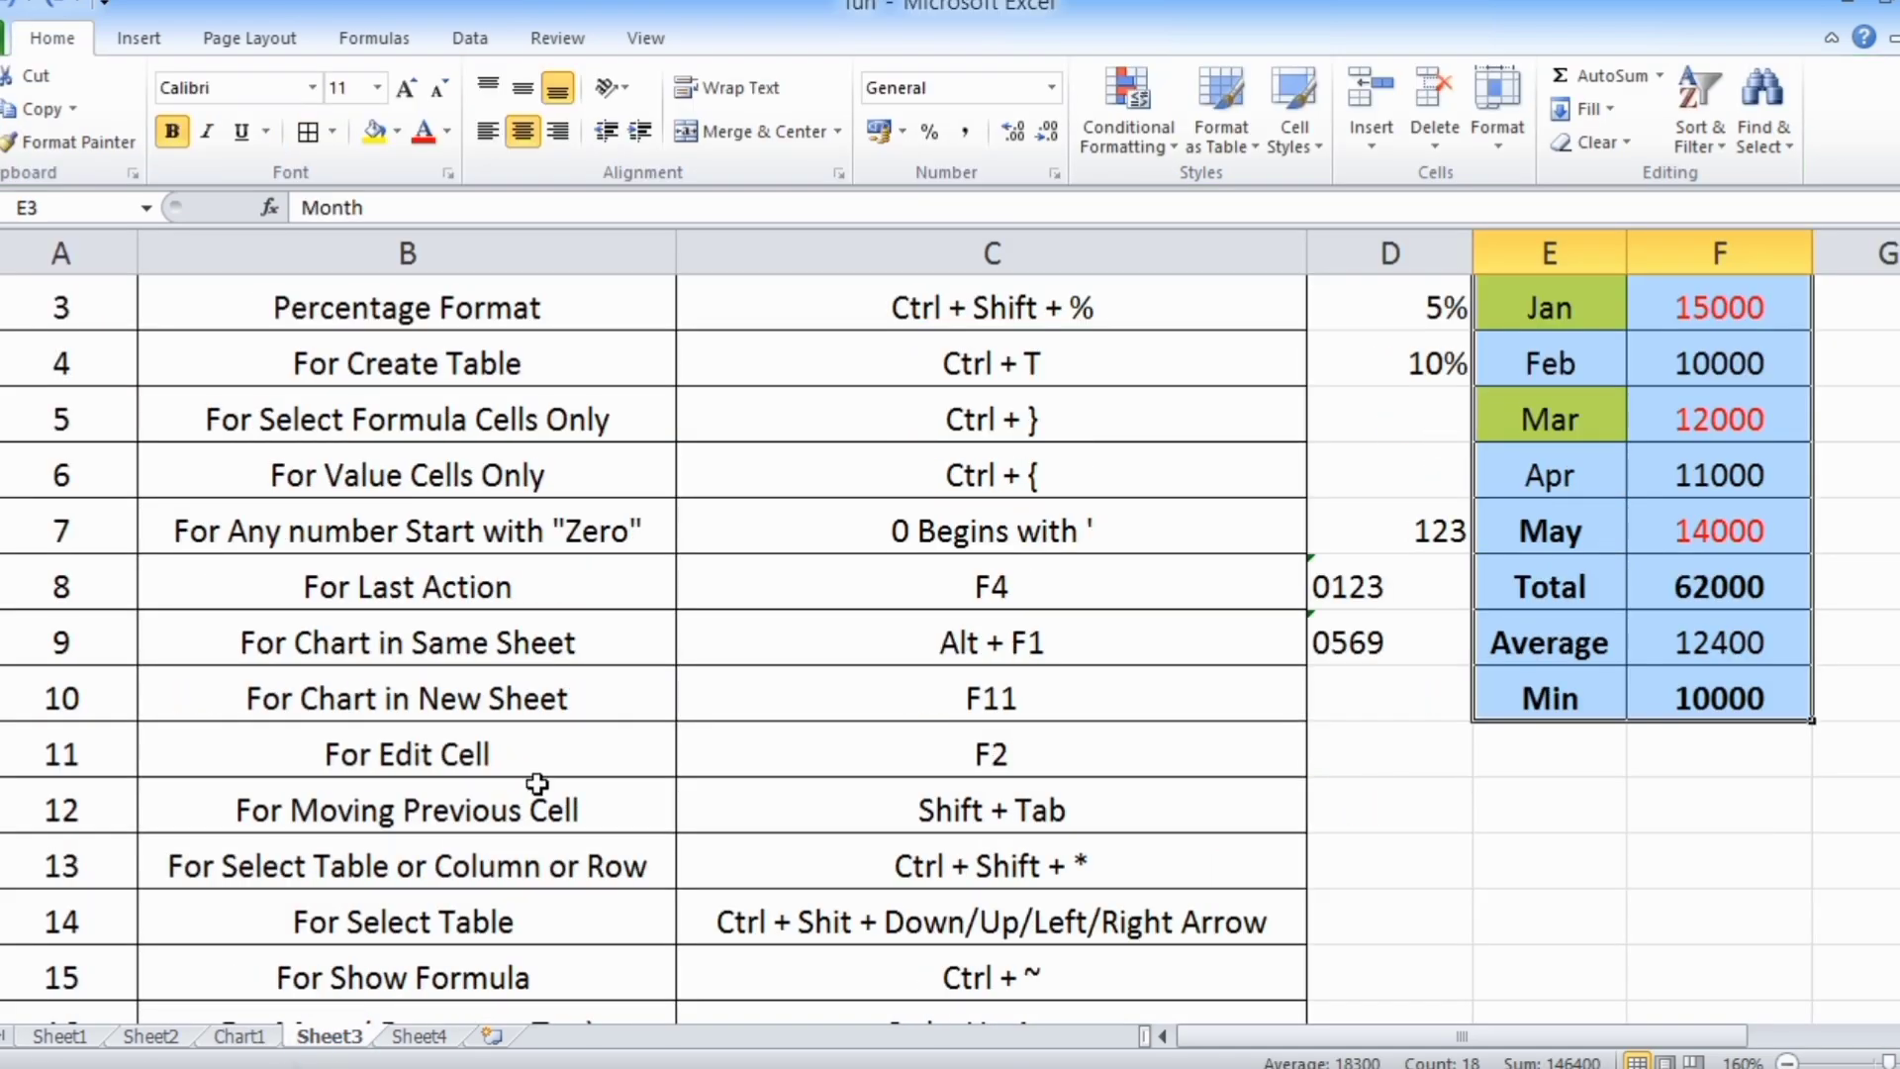
left_click(403, 579)
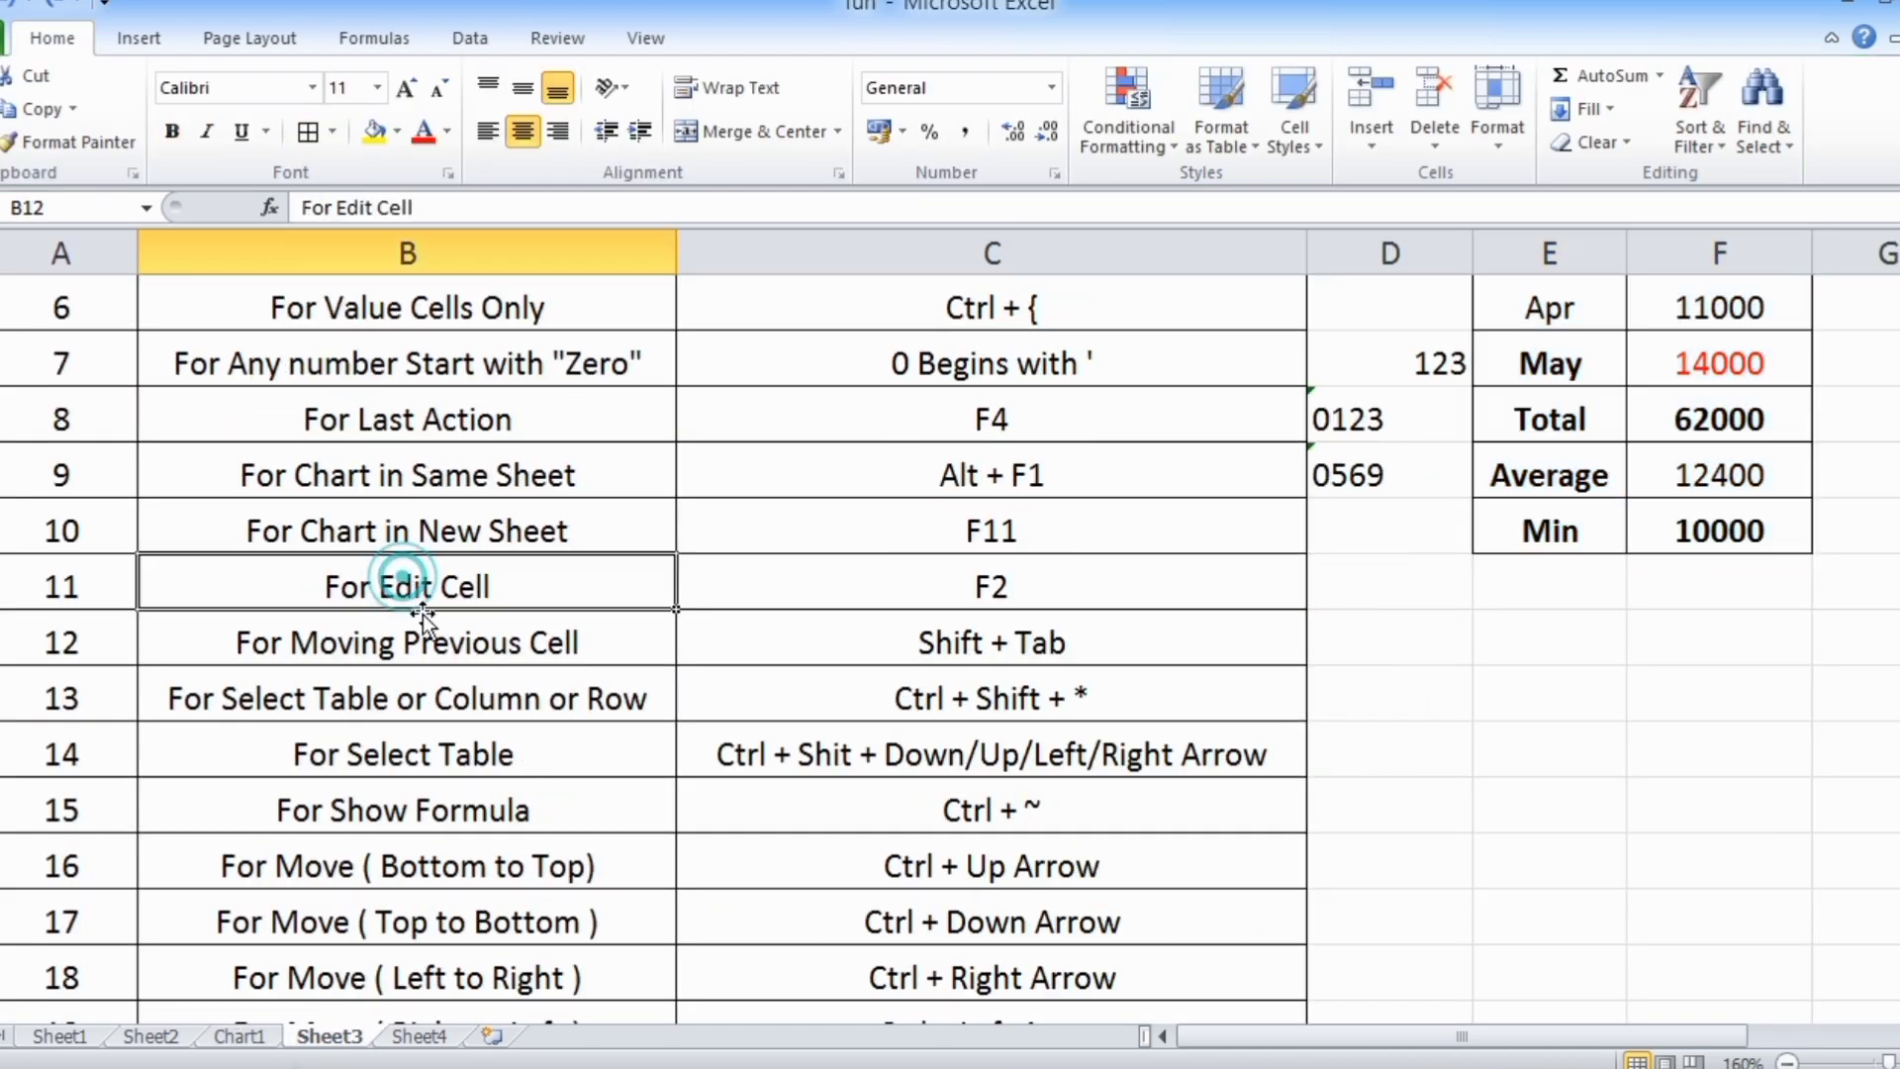
left_click(950, 588)
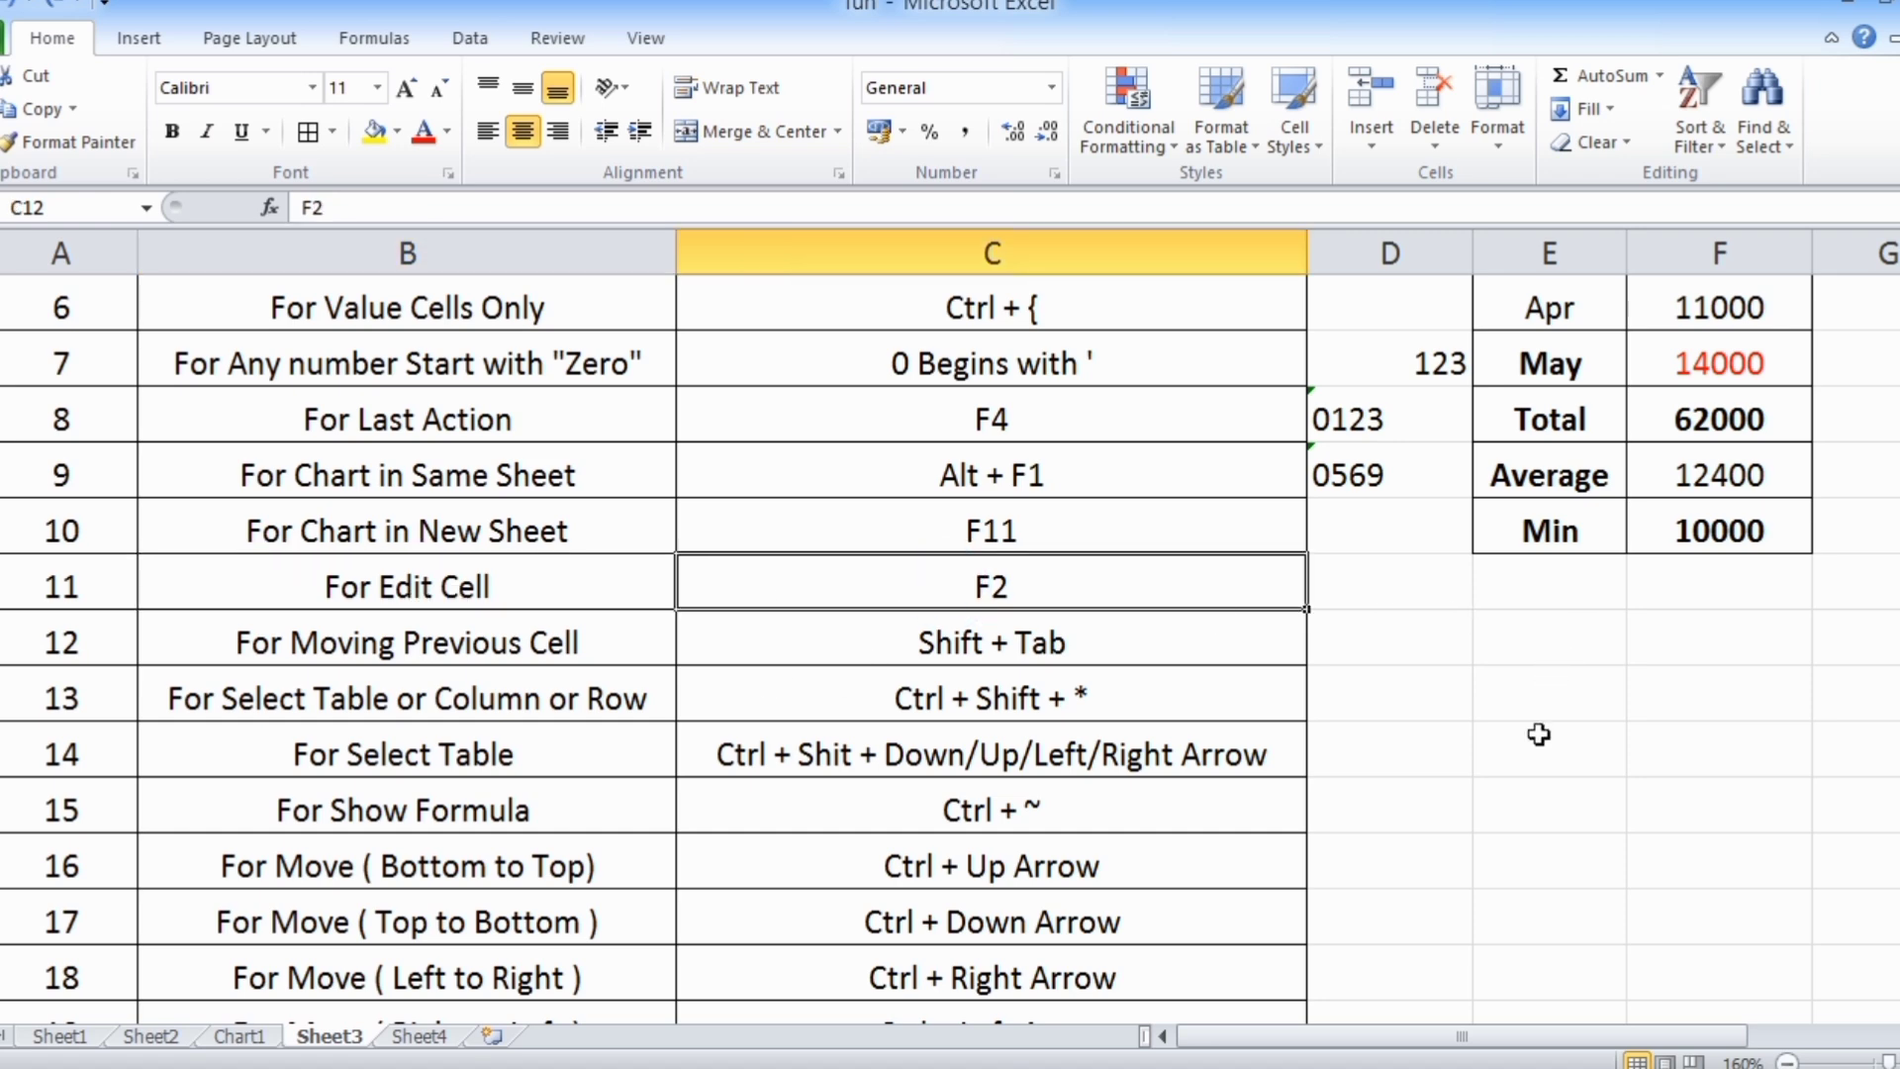
scroll(1537, 734, "up", 2)
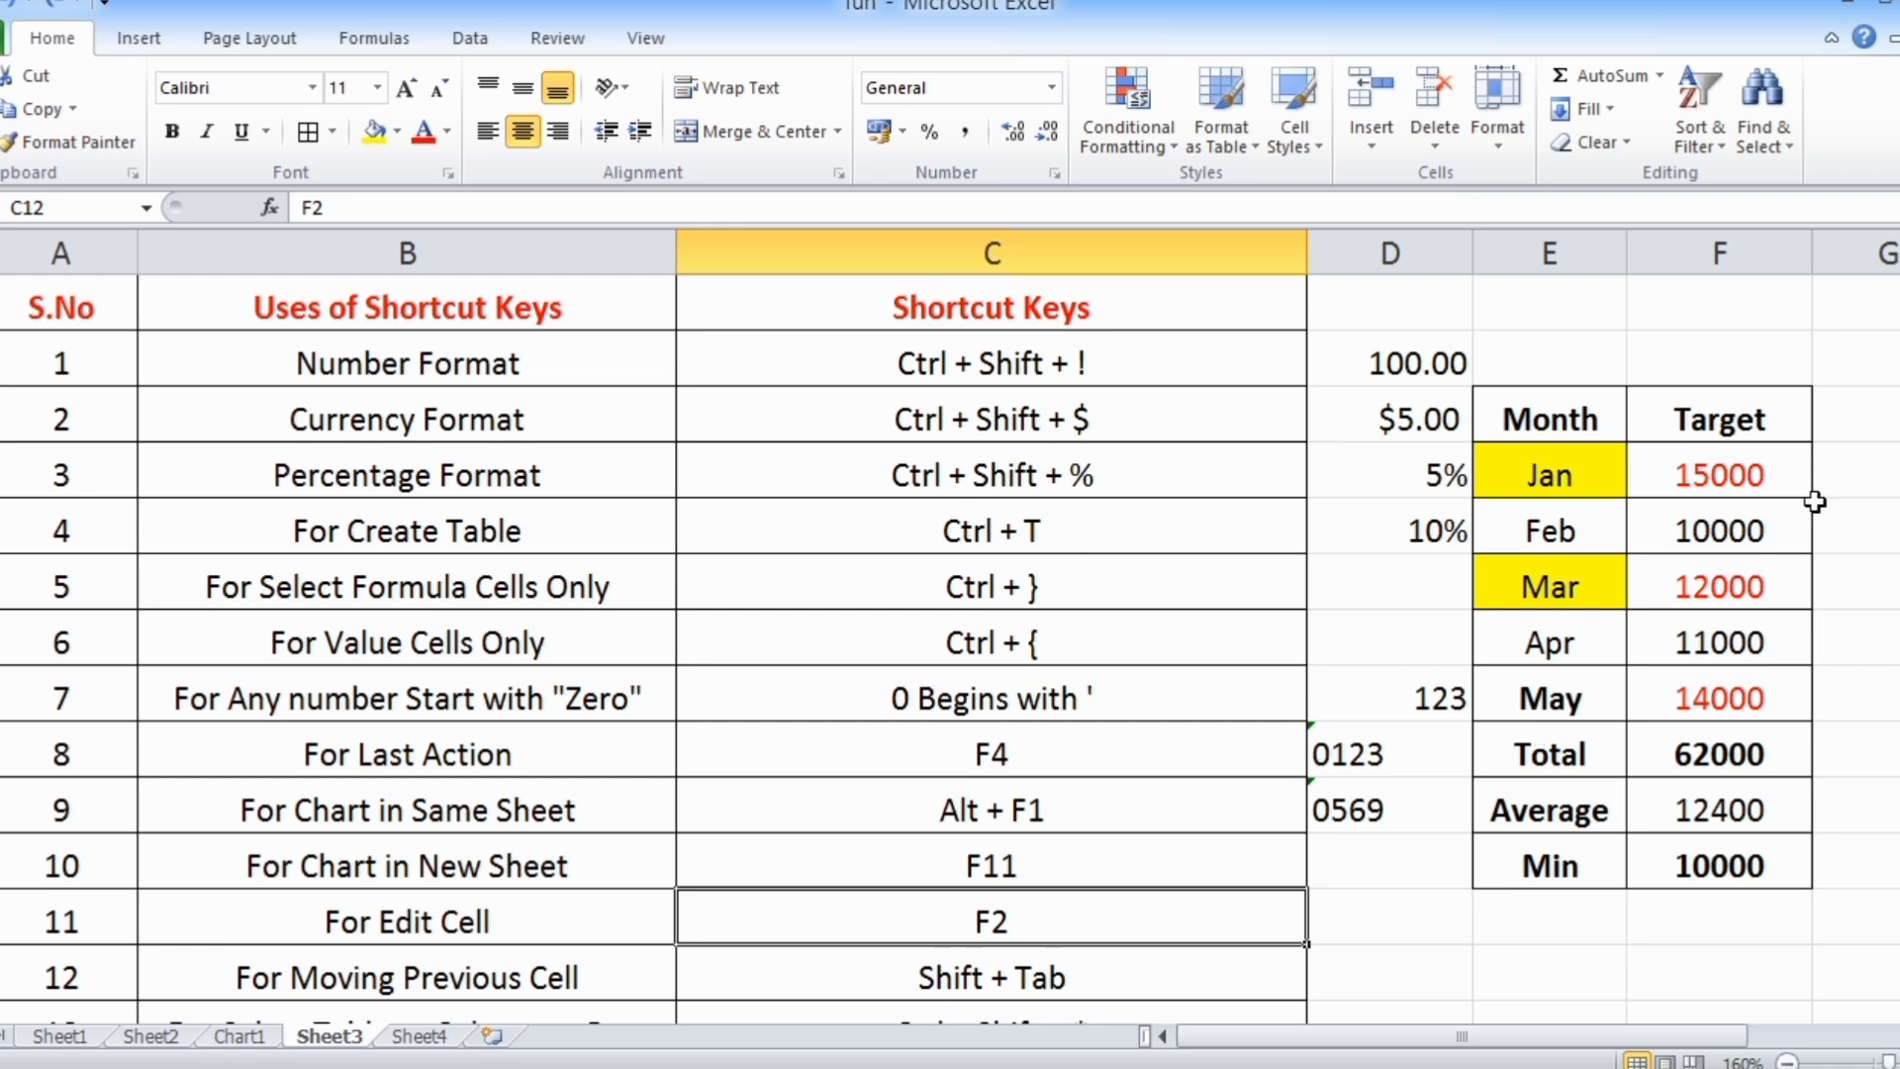
left_click(1794, 428)
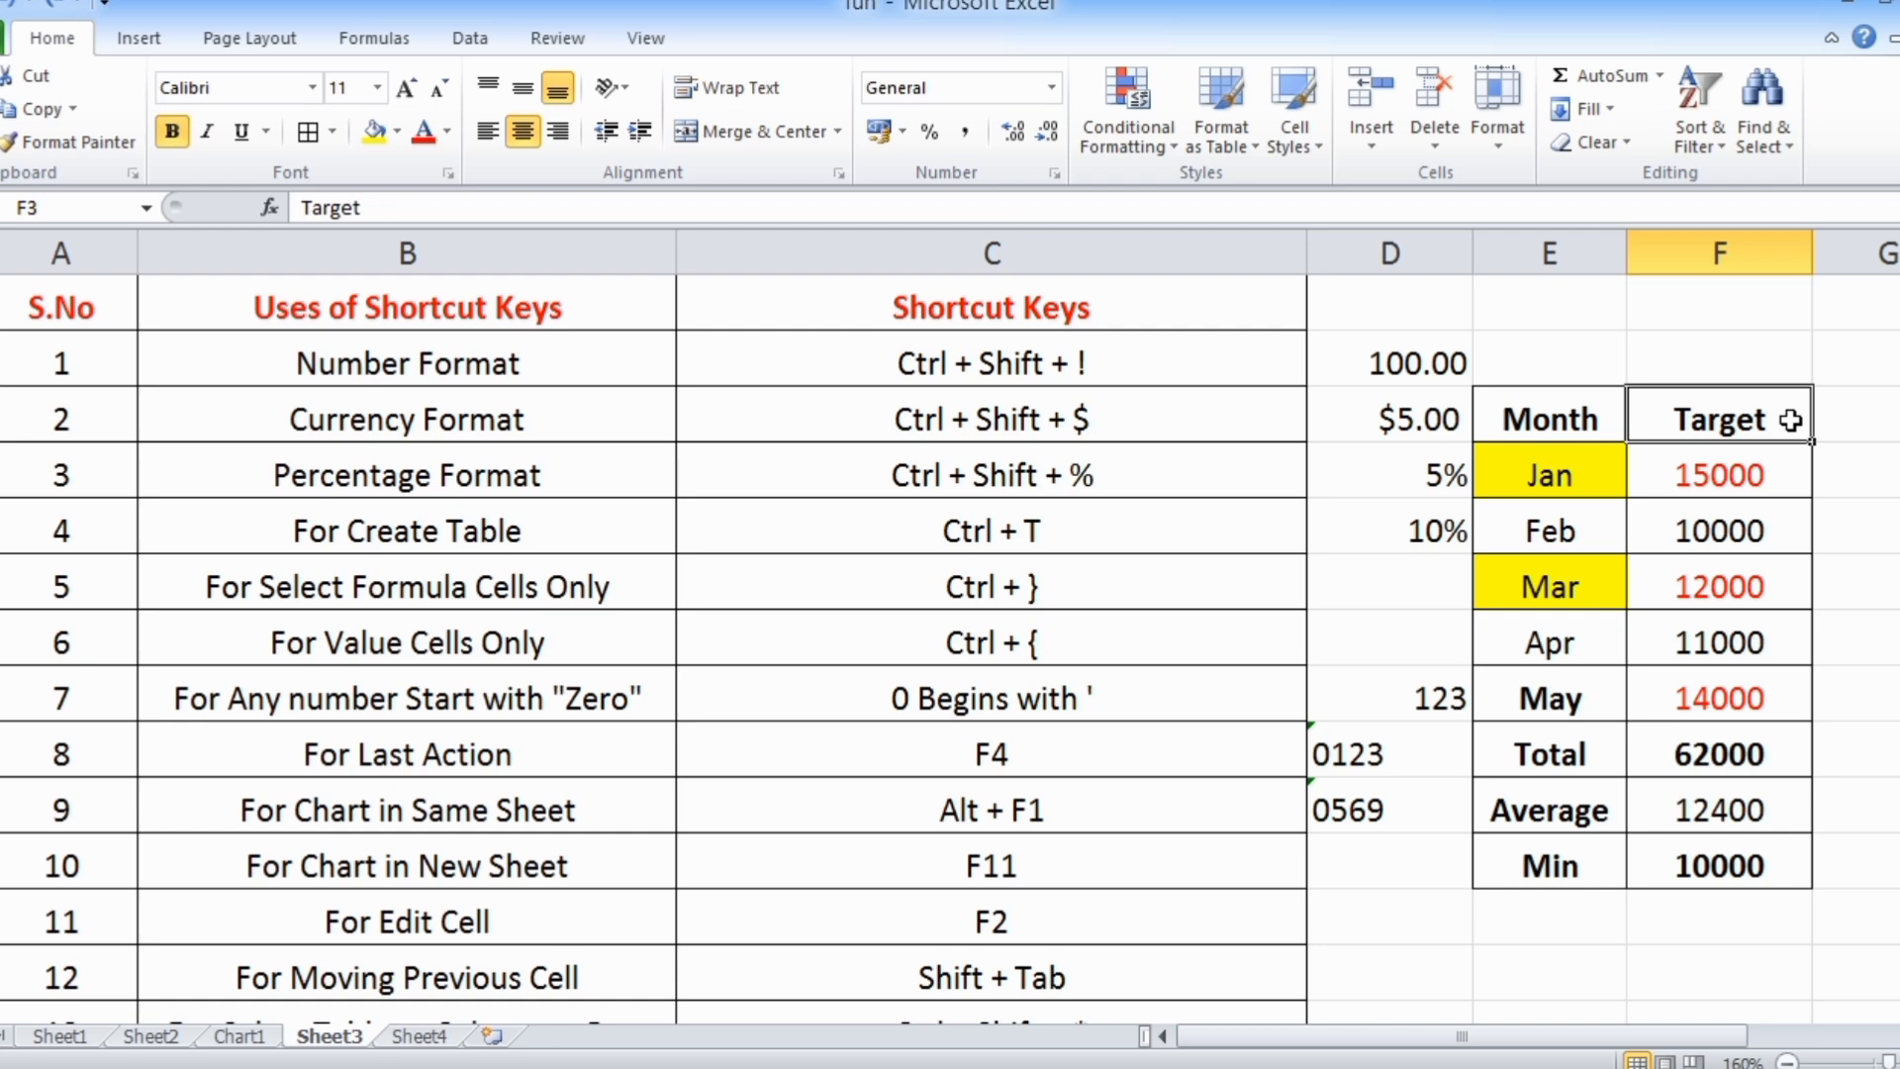
key("F2")
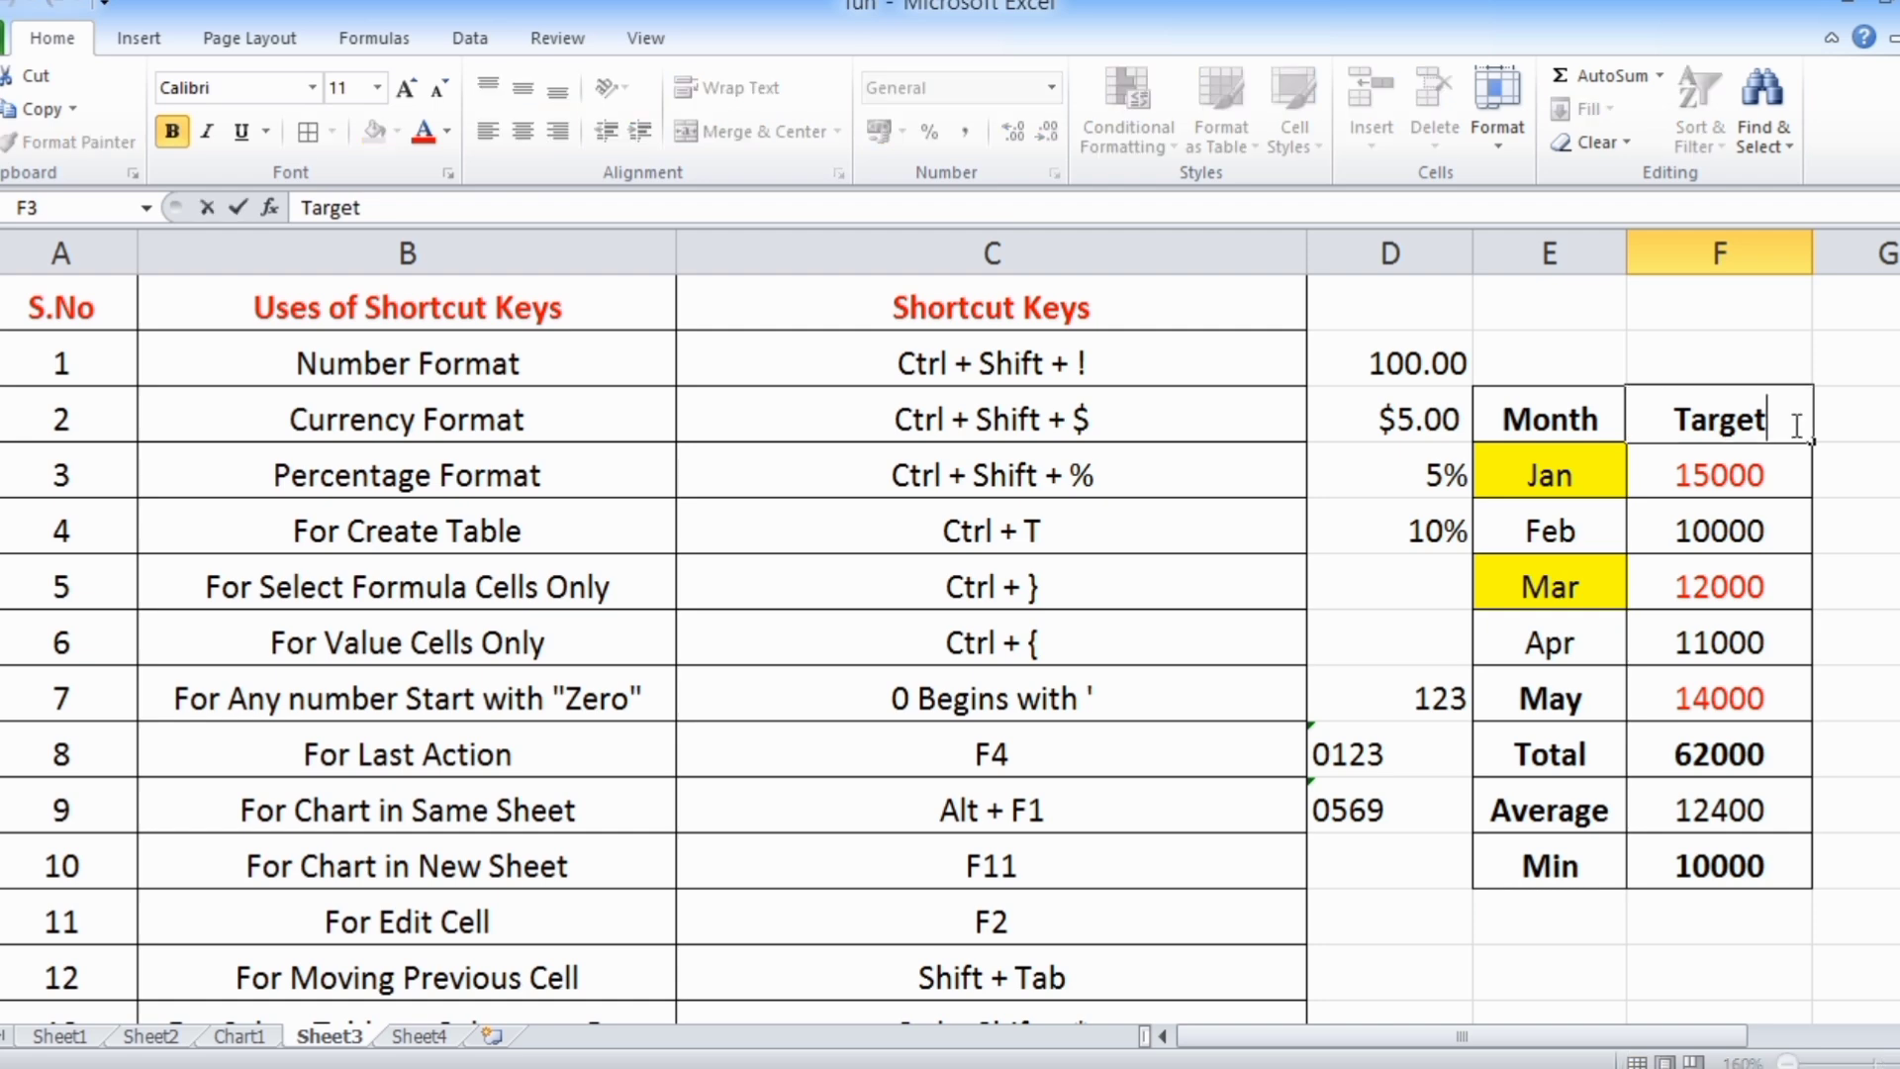
type("Value")
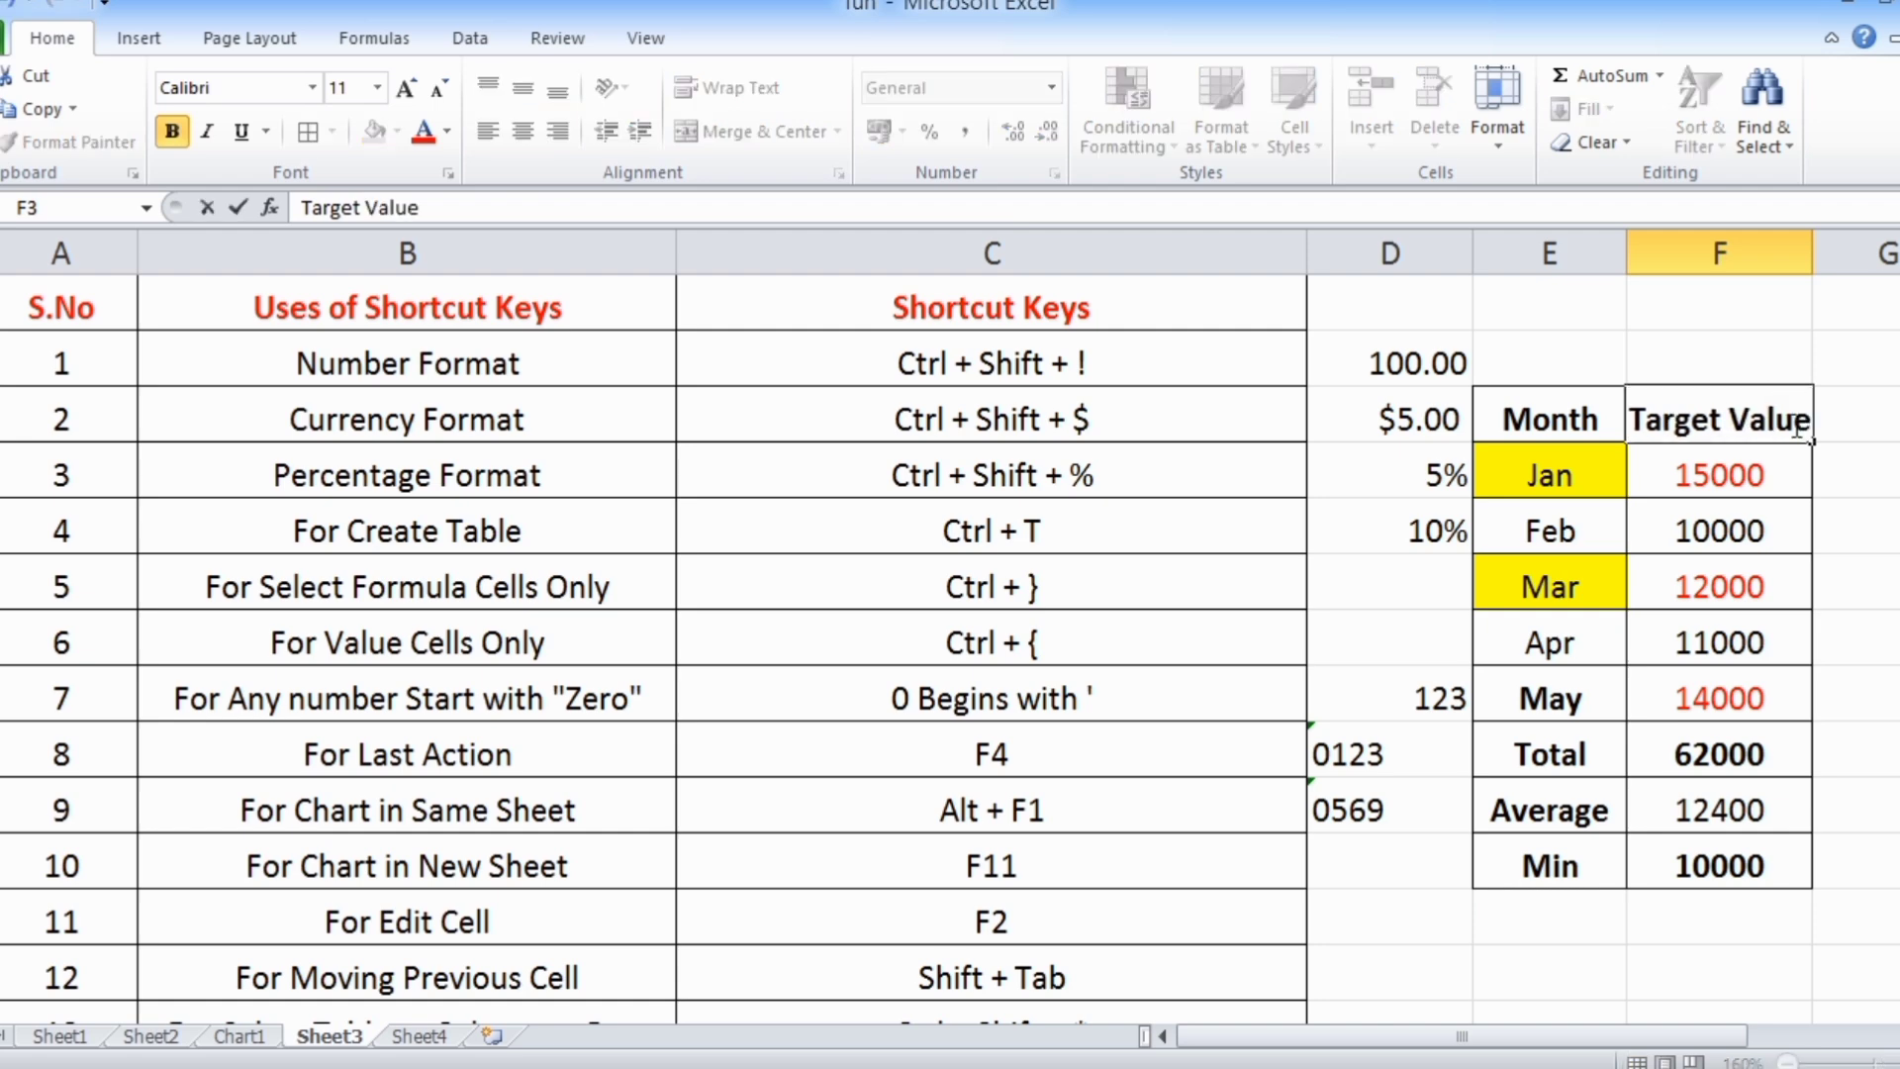
key("Return")
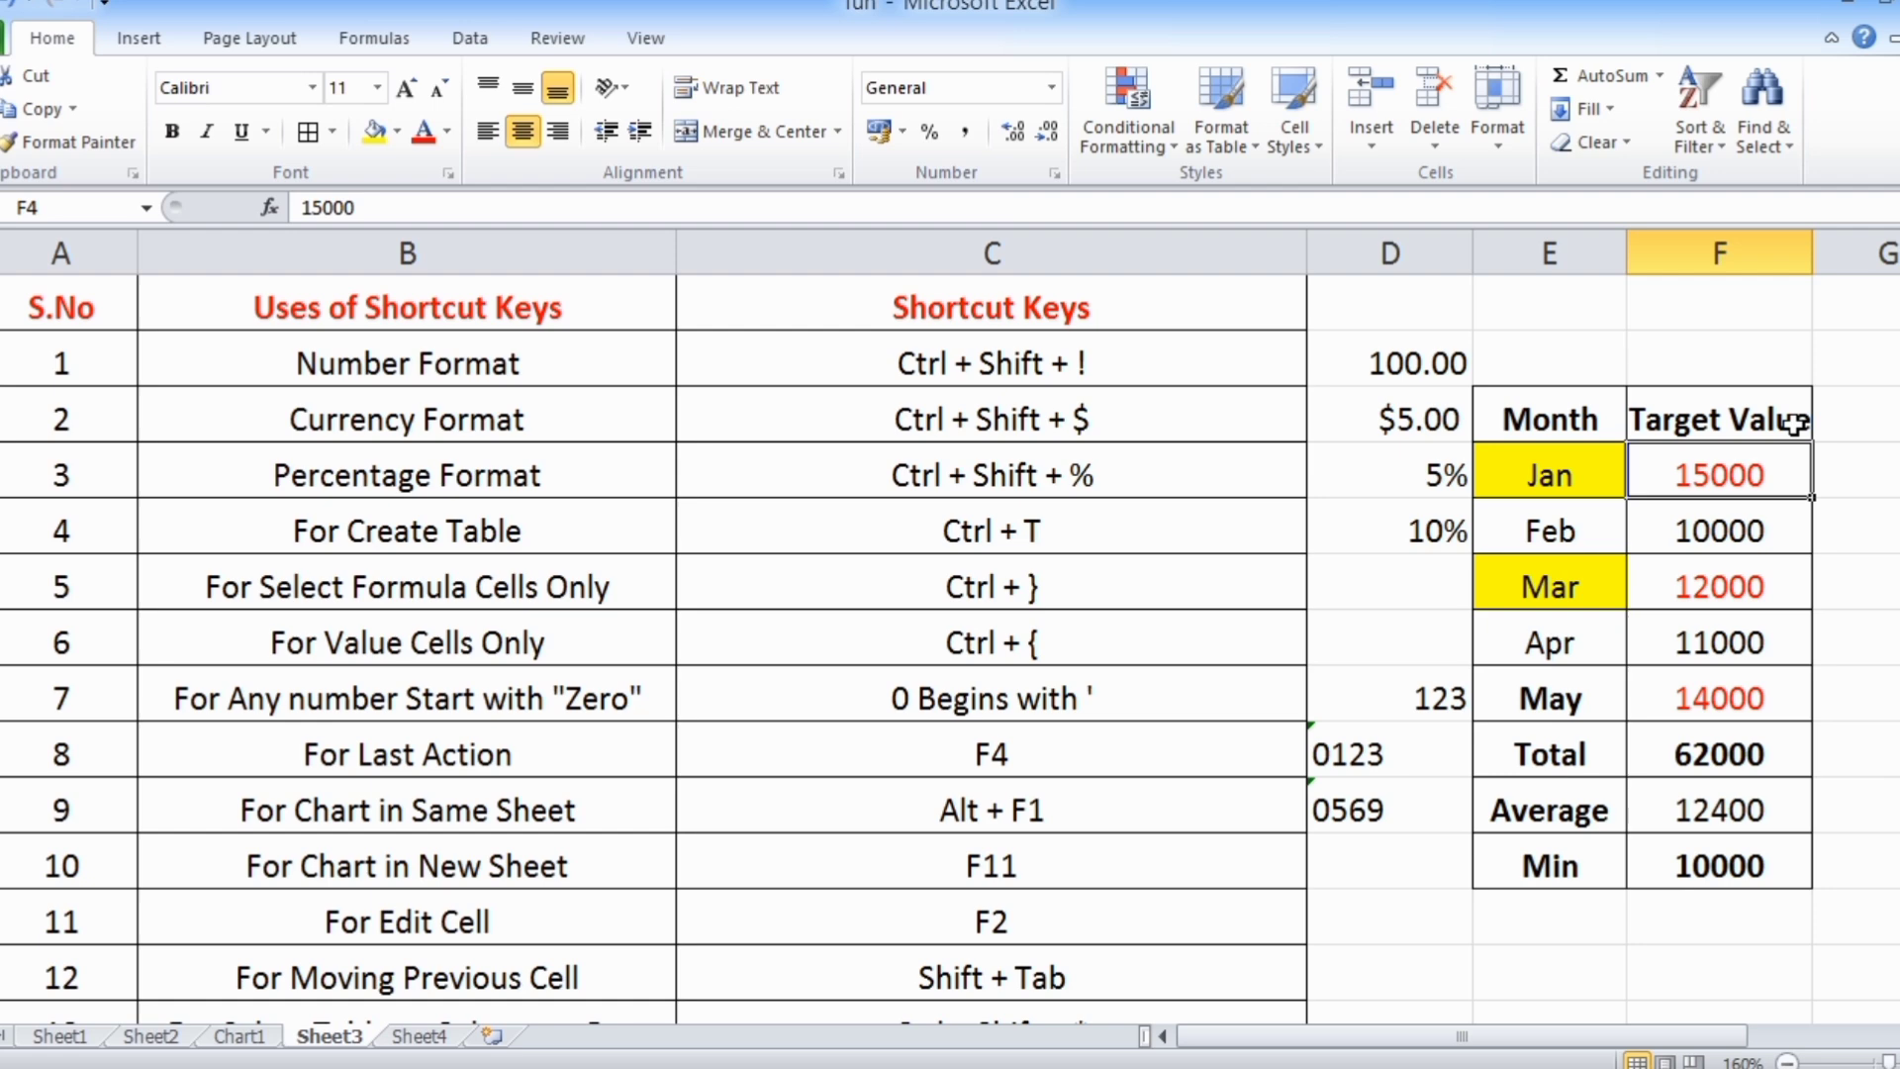
Select C12 in the For Edit Cell row and move back one cell at a time to A12
scroll(1319, 624, "down", 1)
left_click(440, 757)
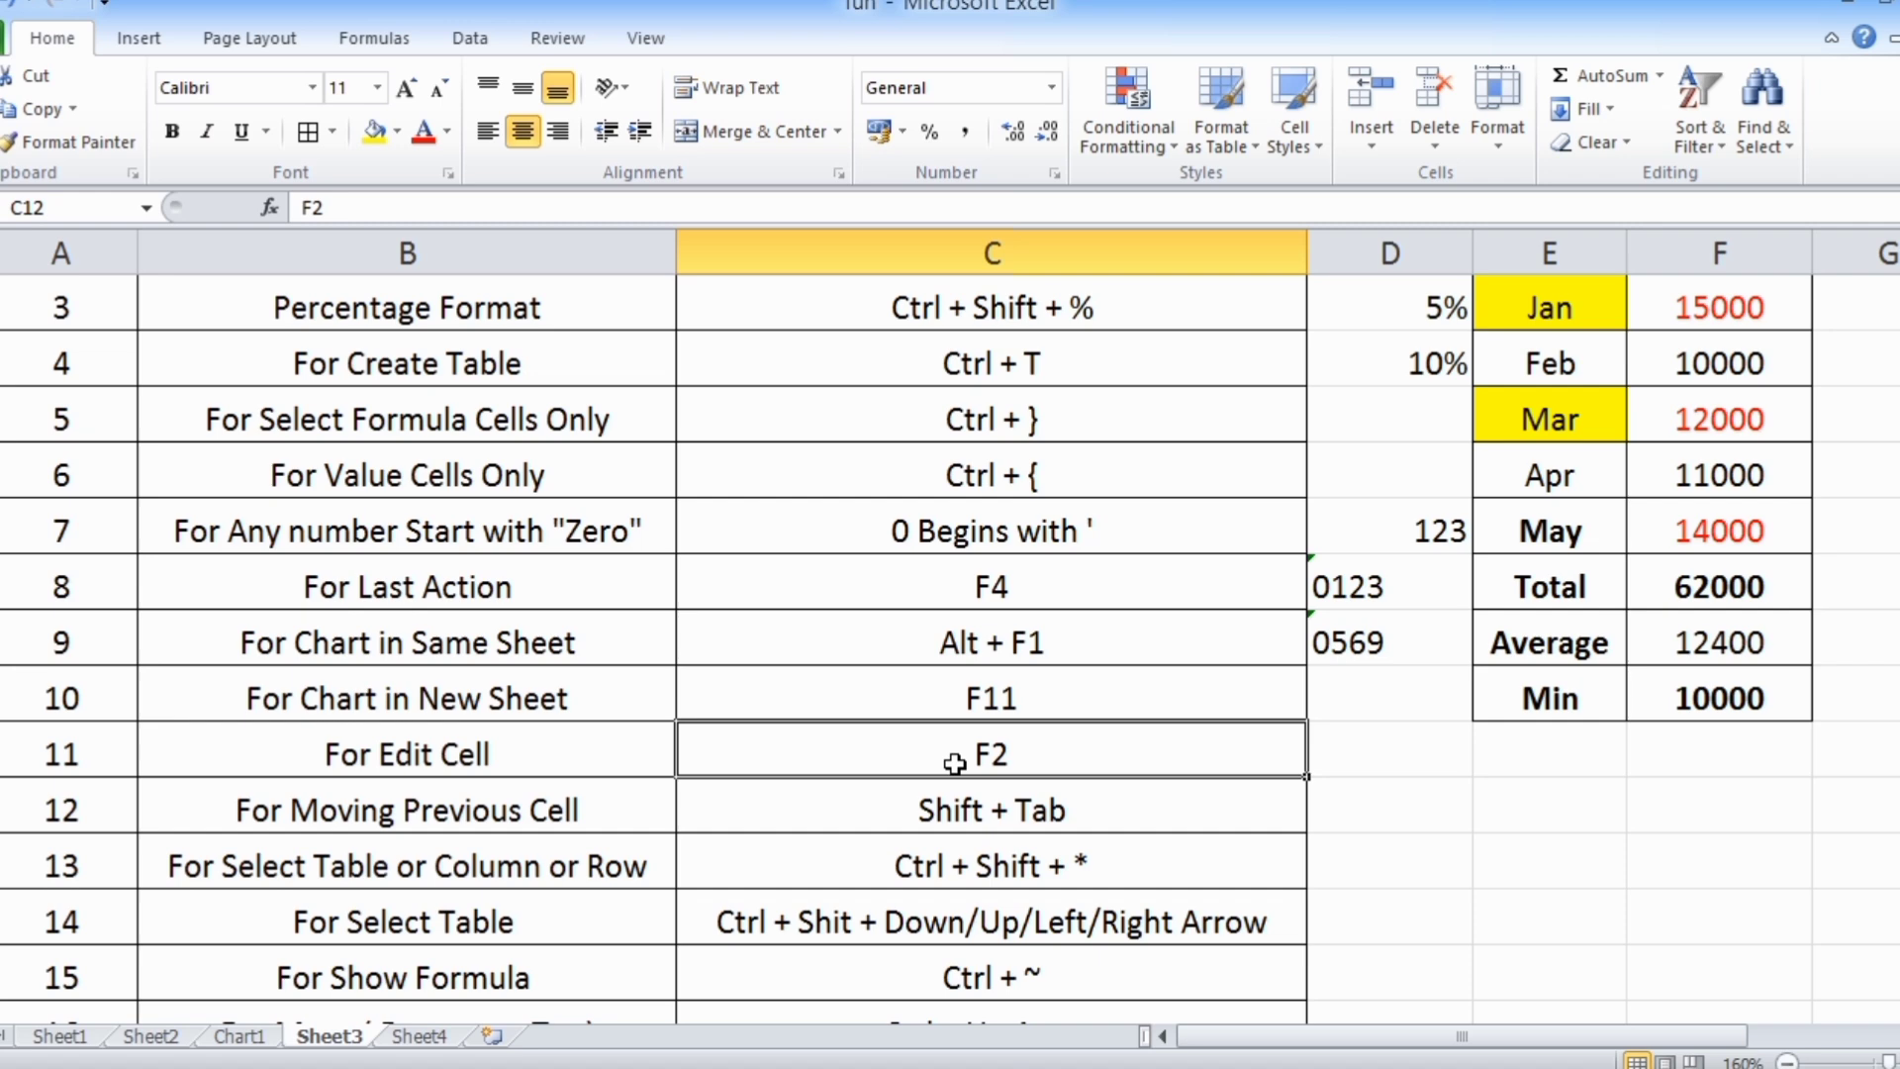
scroll(955, 763, "down", 1)
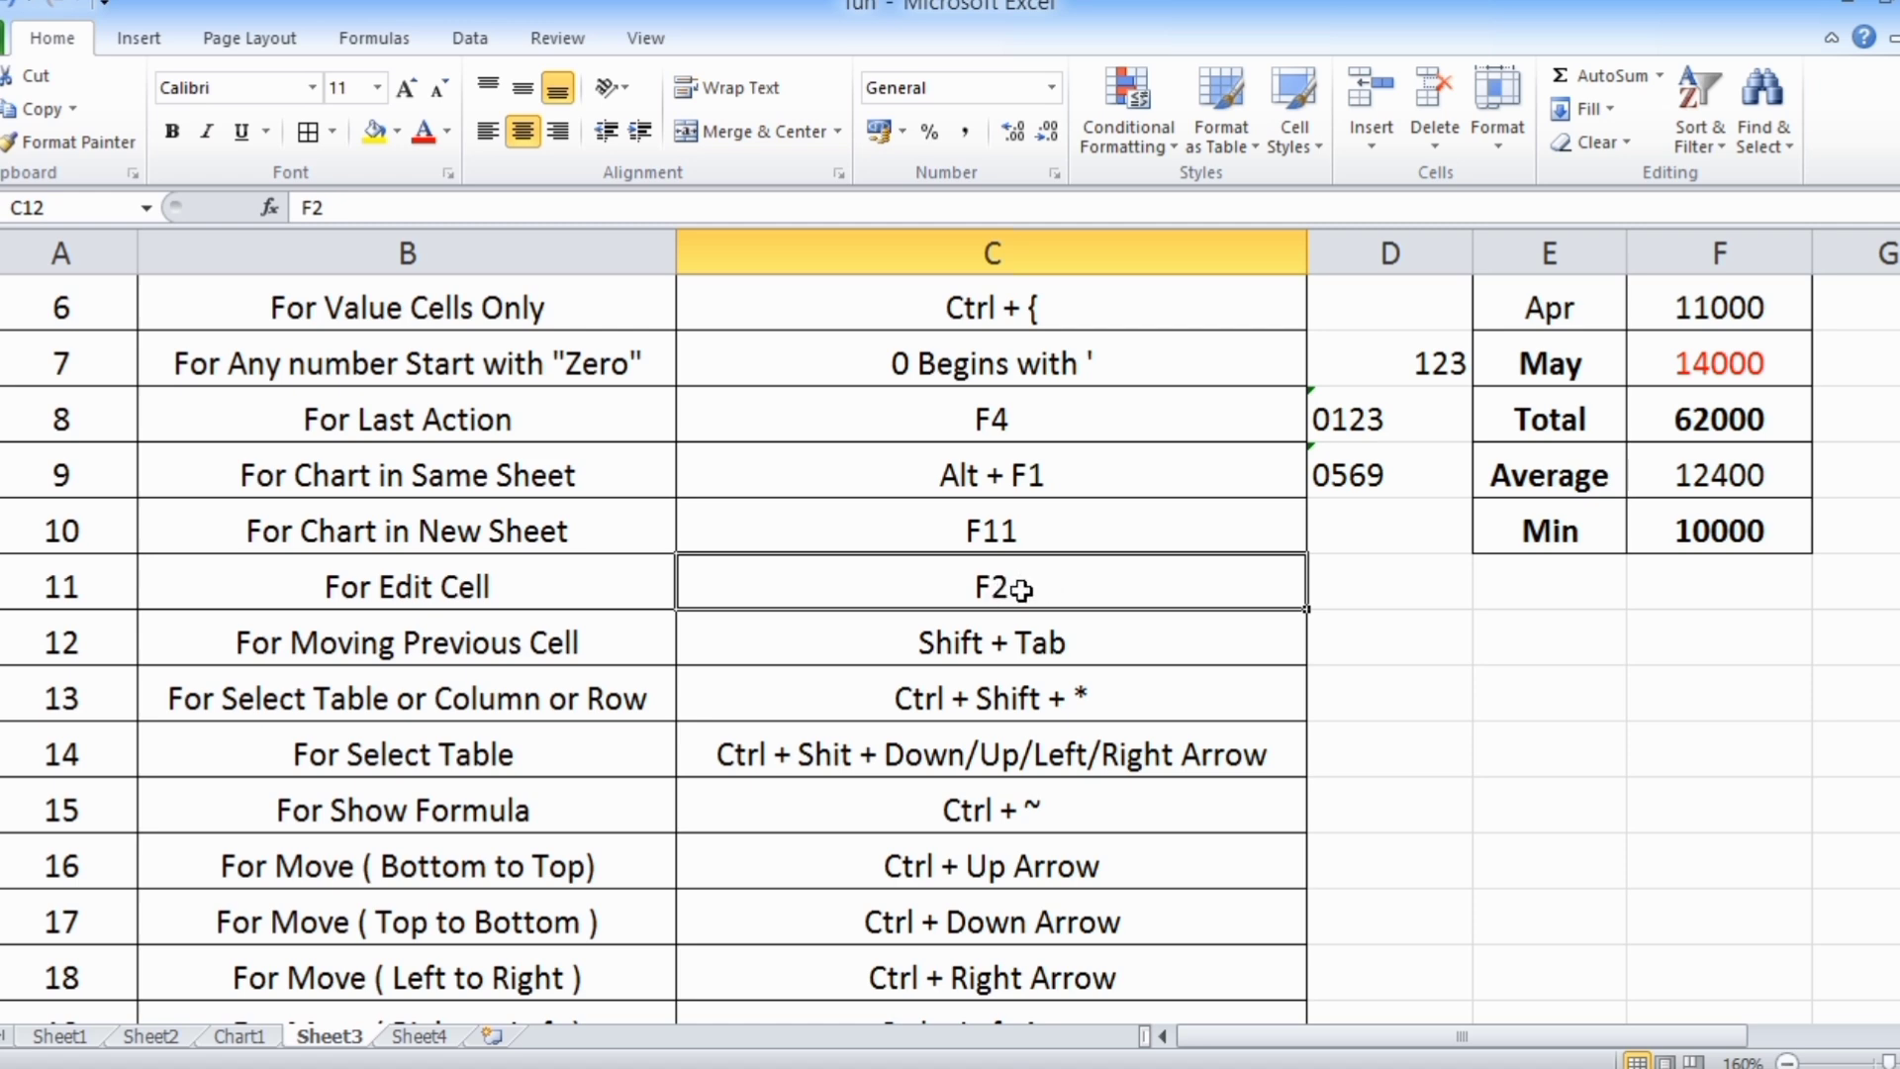
key("shift+Tab")
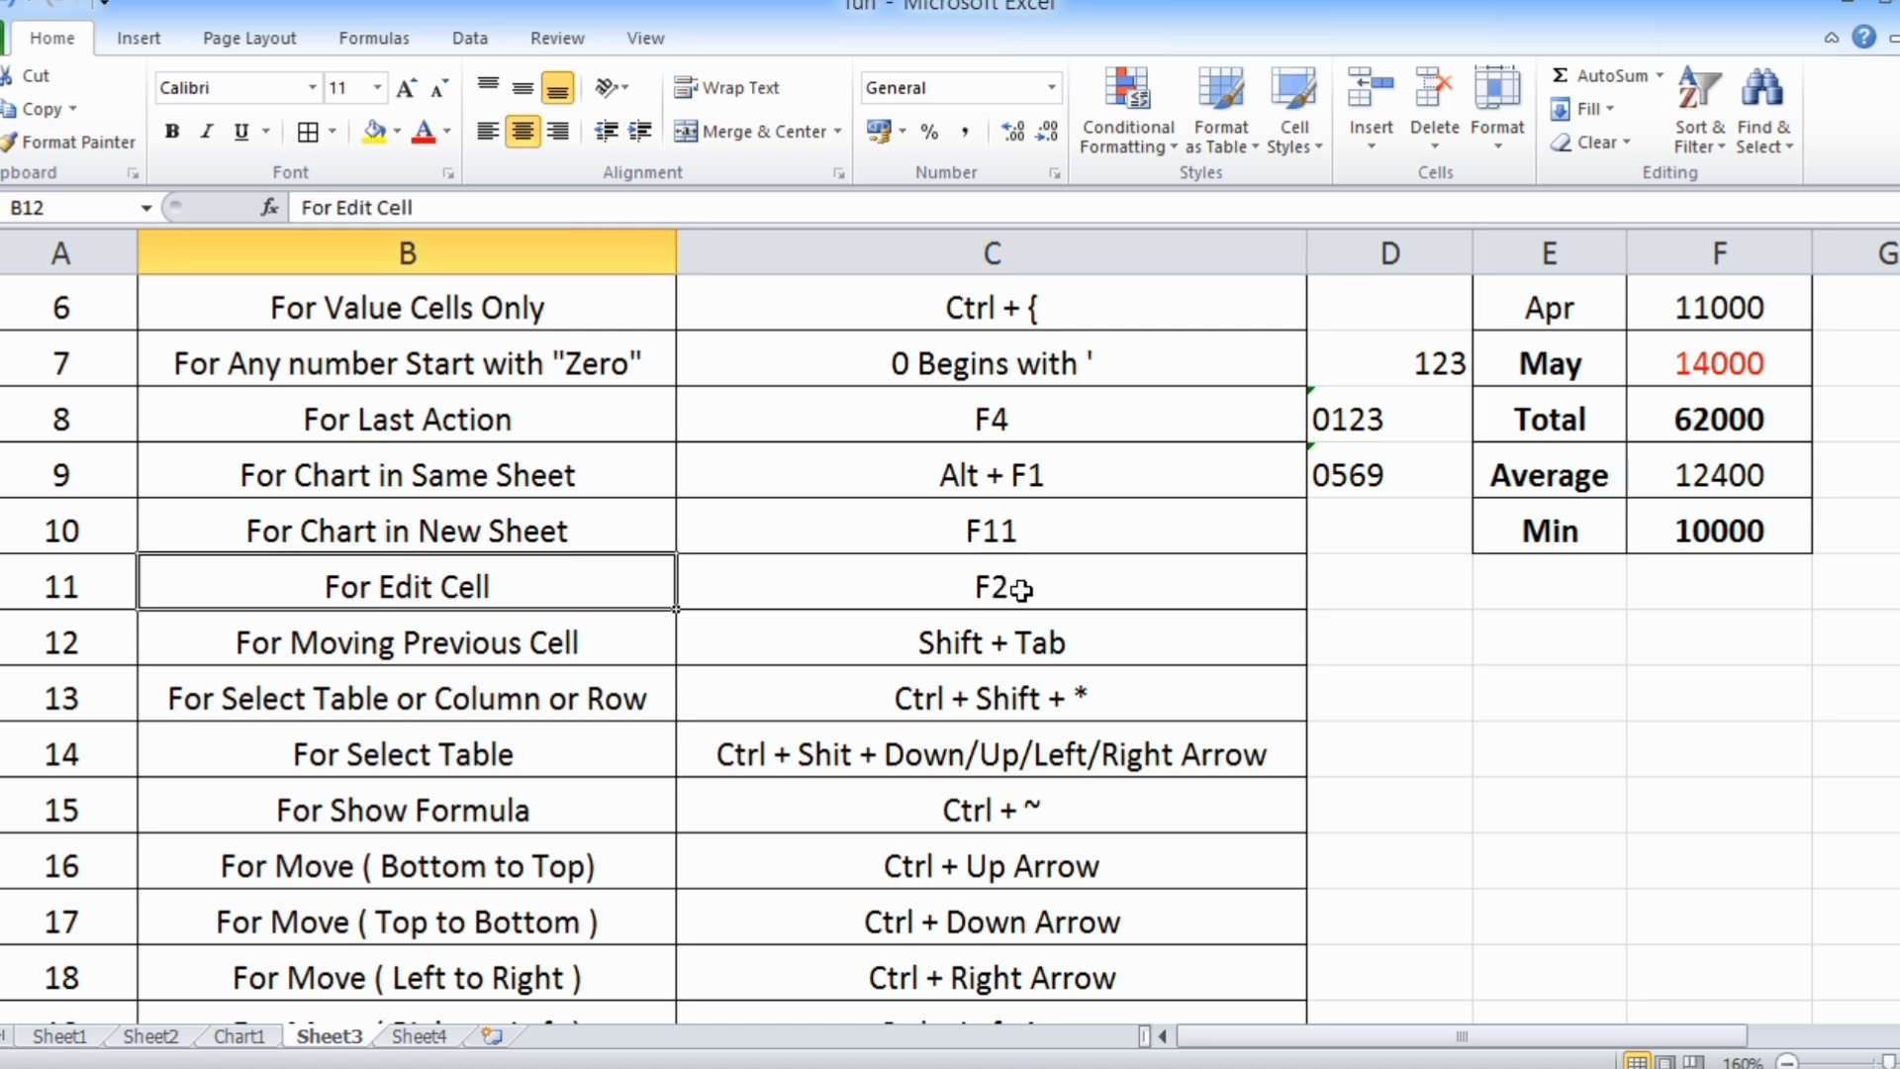
key("shift+Tab")
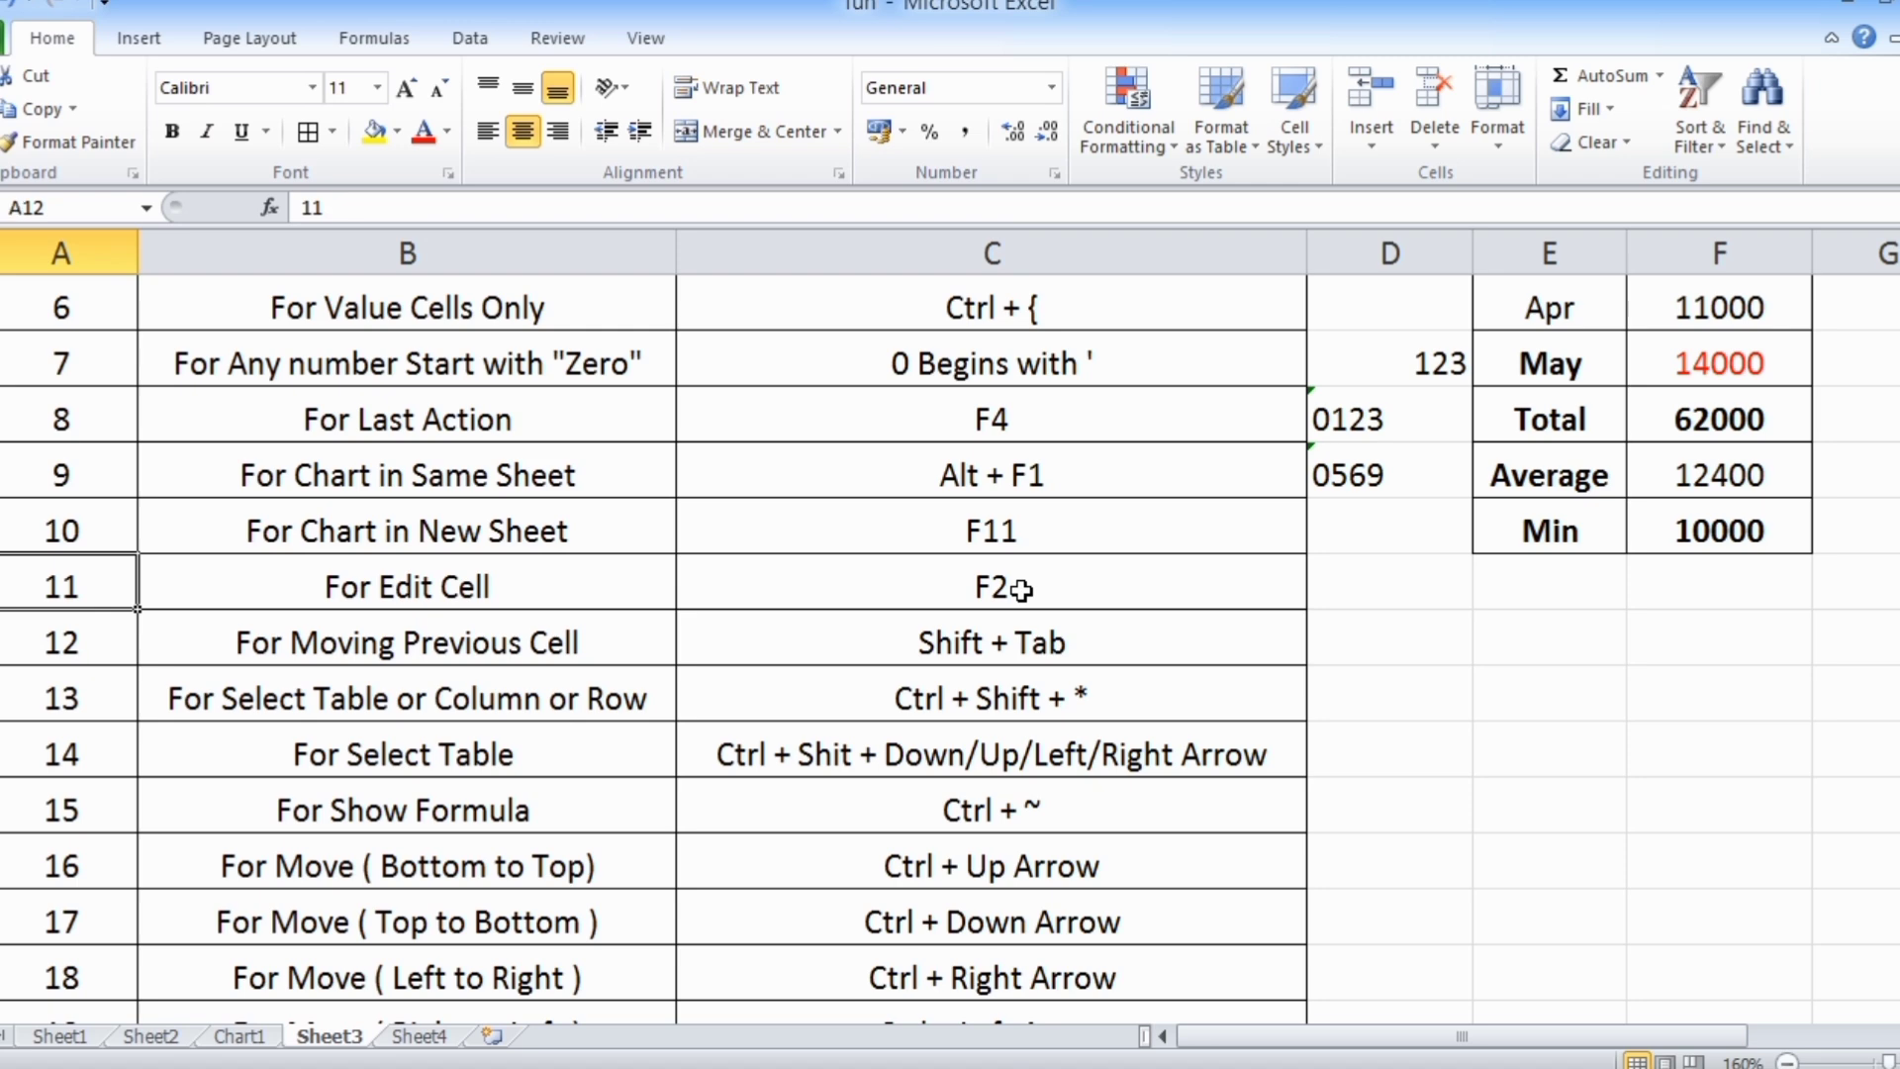
Select the whole contiguous data block A1:F21 starting from the Month header in E3
left_click(992, 661)
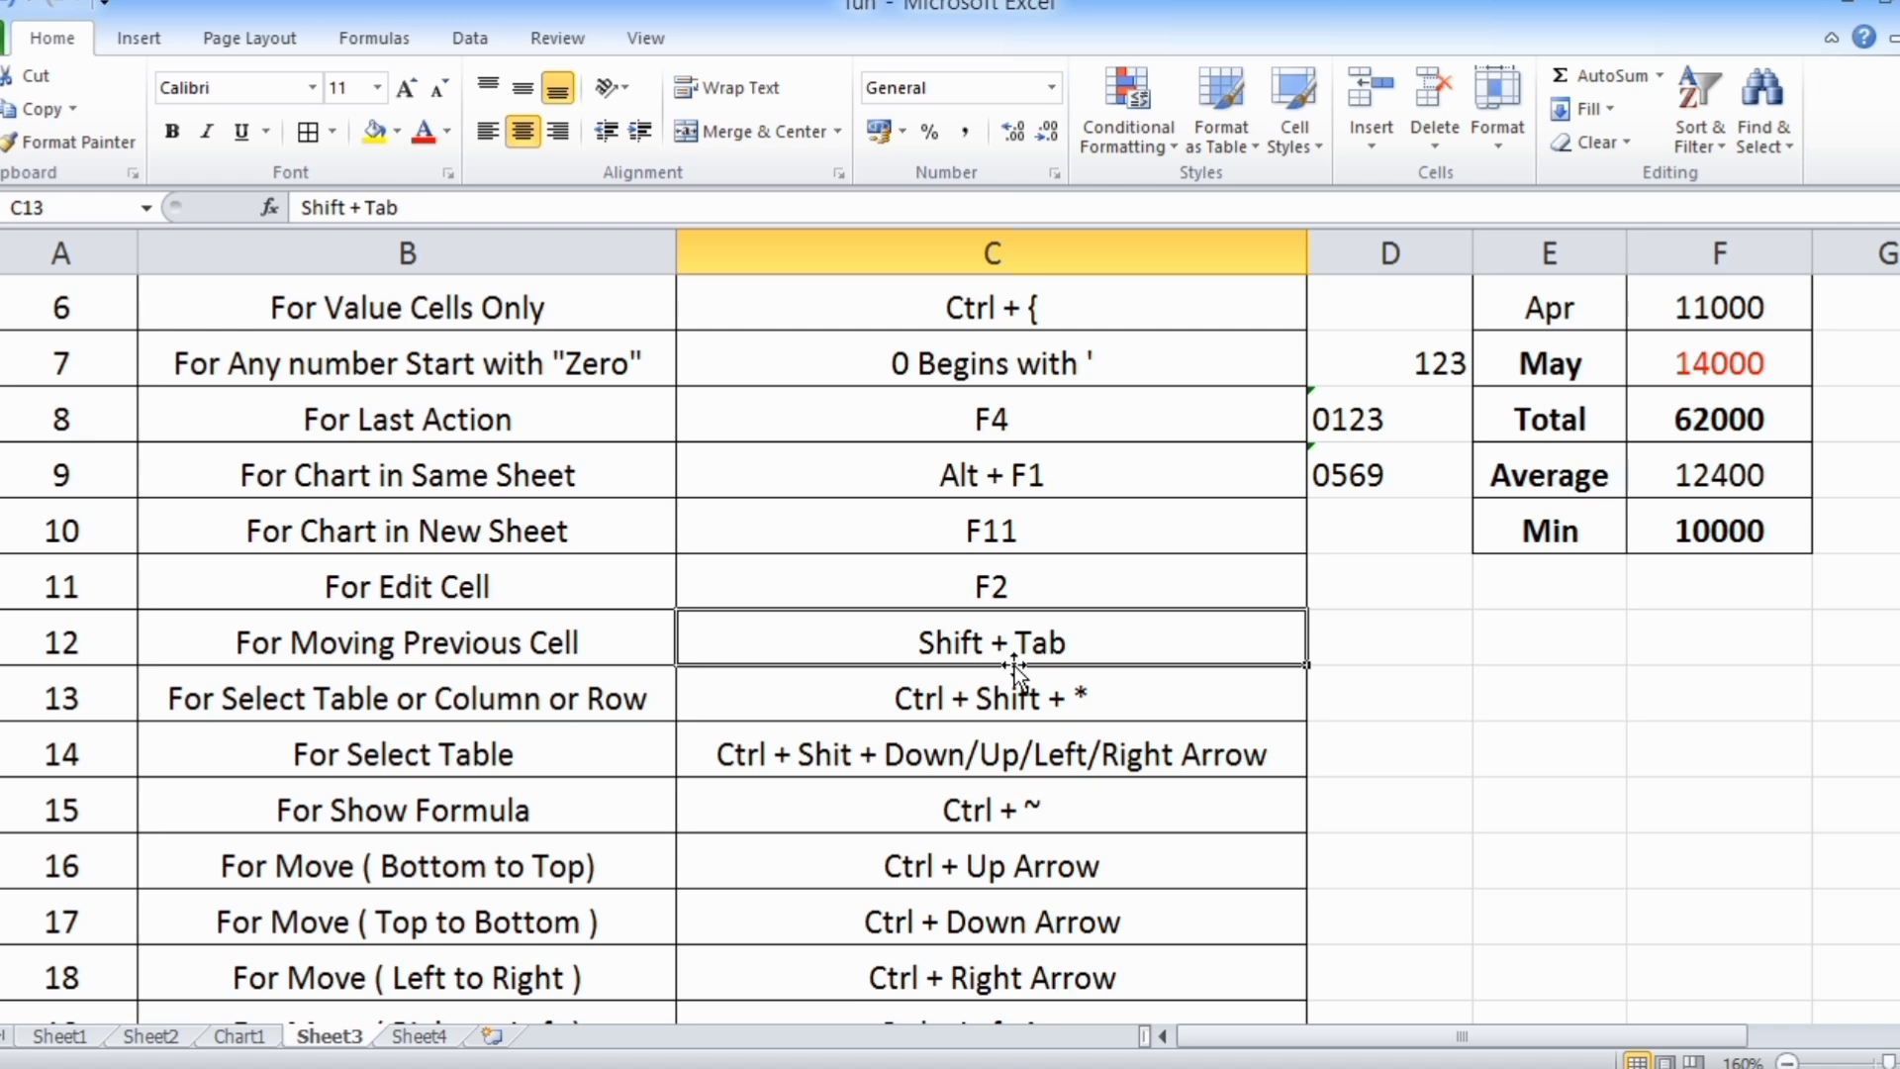
left_click(216, 702)
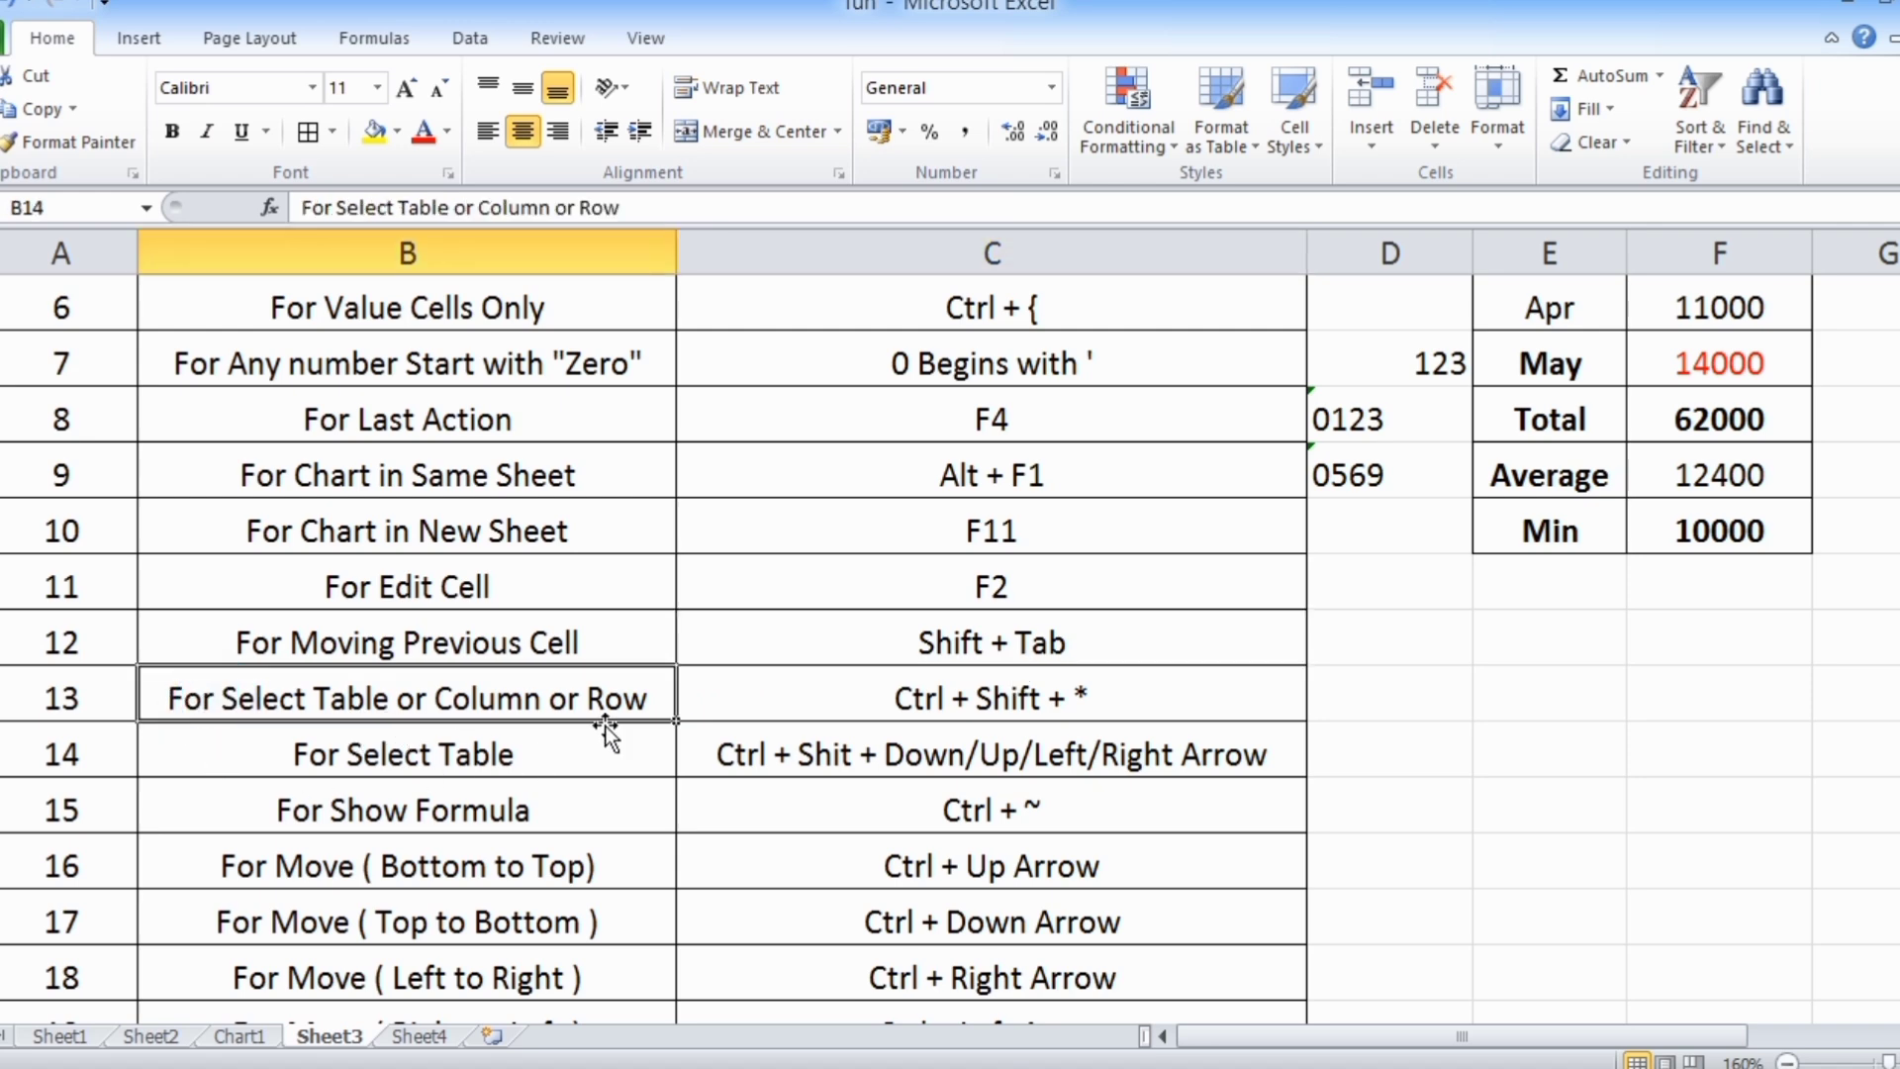
scroll(604, 726, "up", 2)
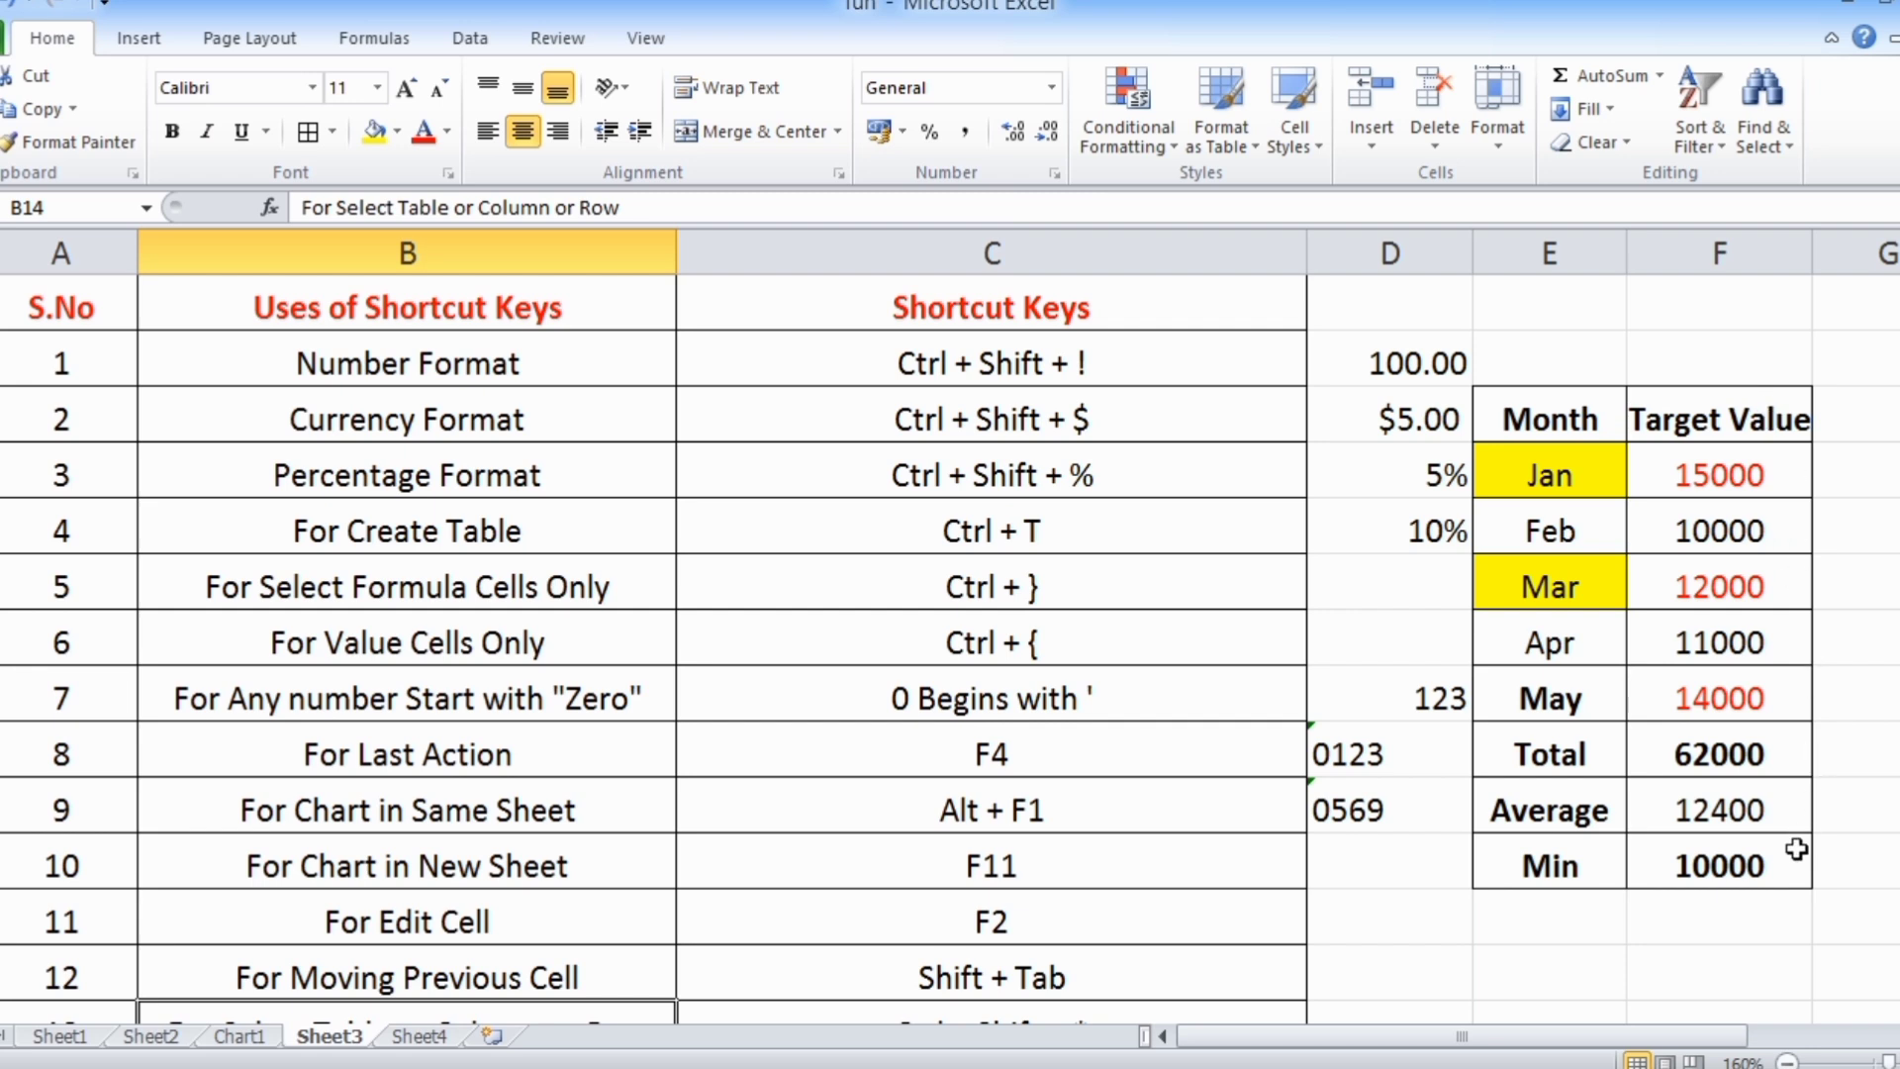
left_click(1534, 427)
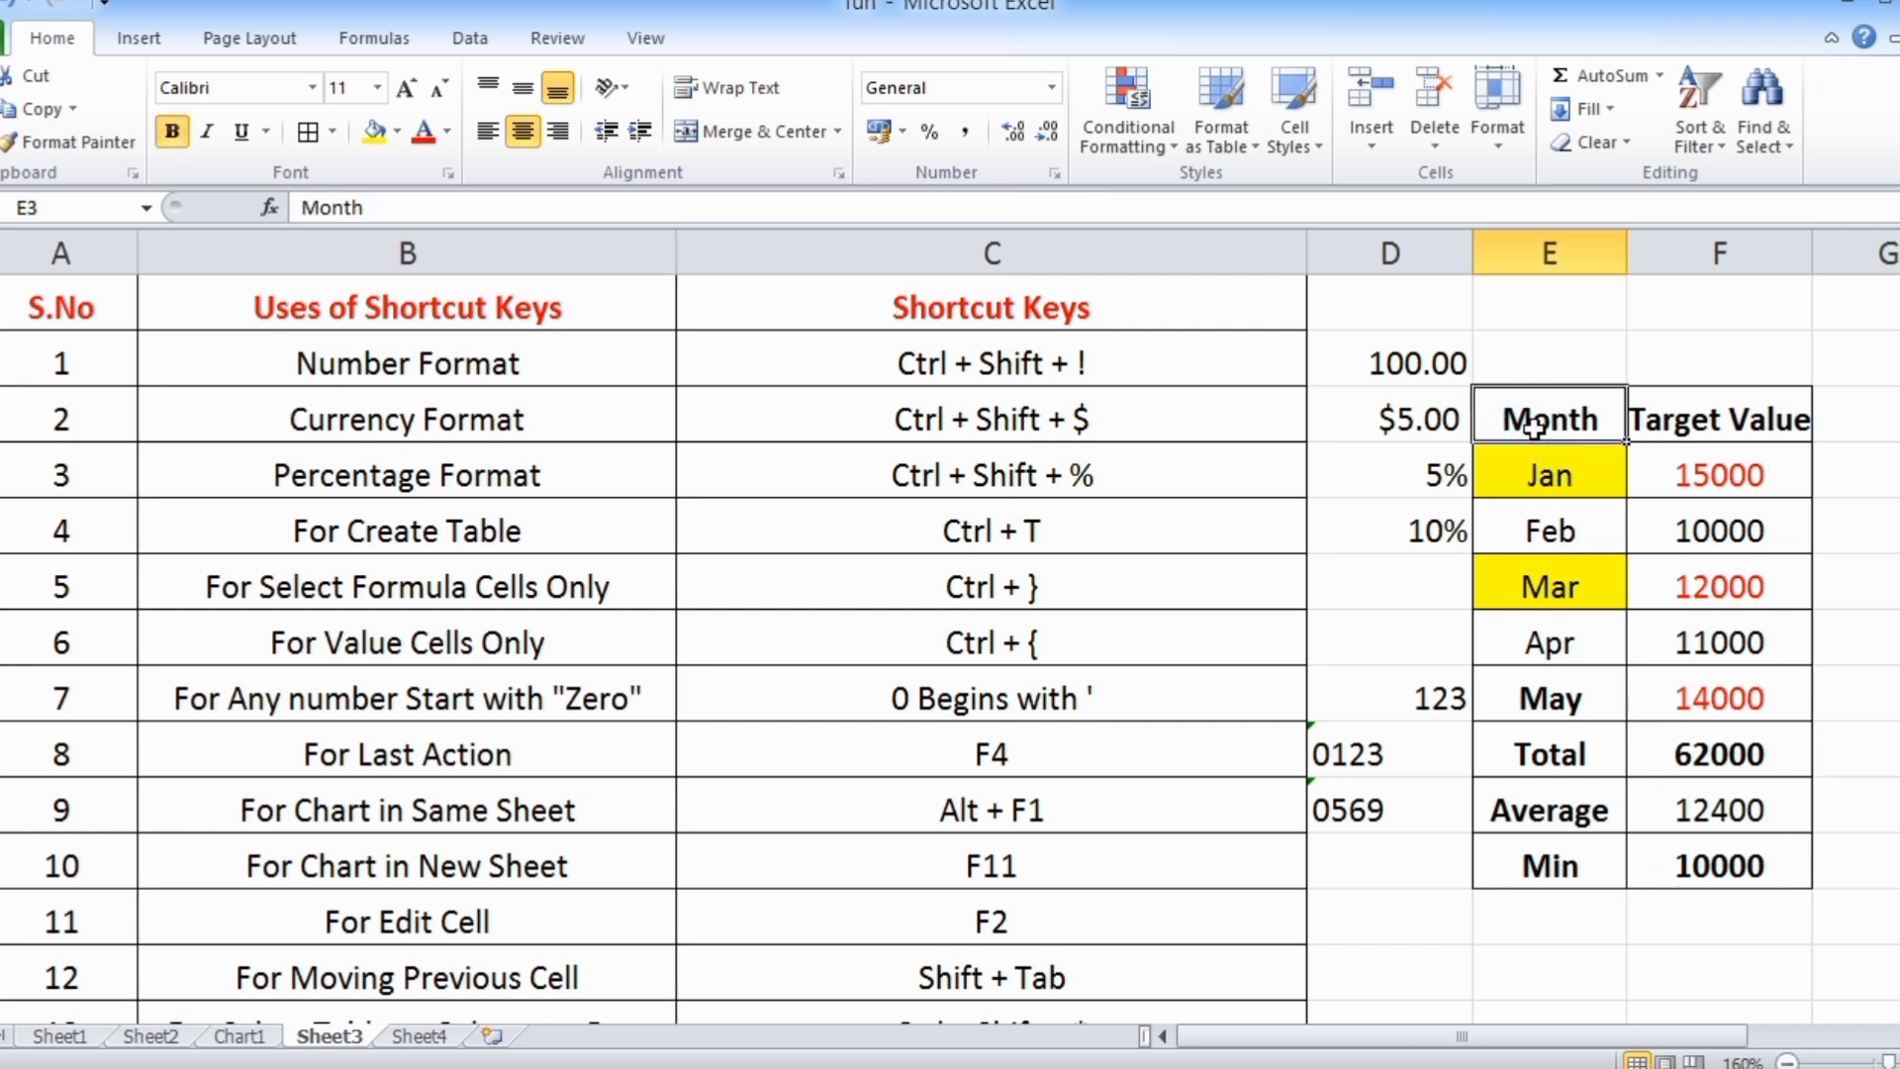
key("ctrl+a")
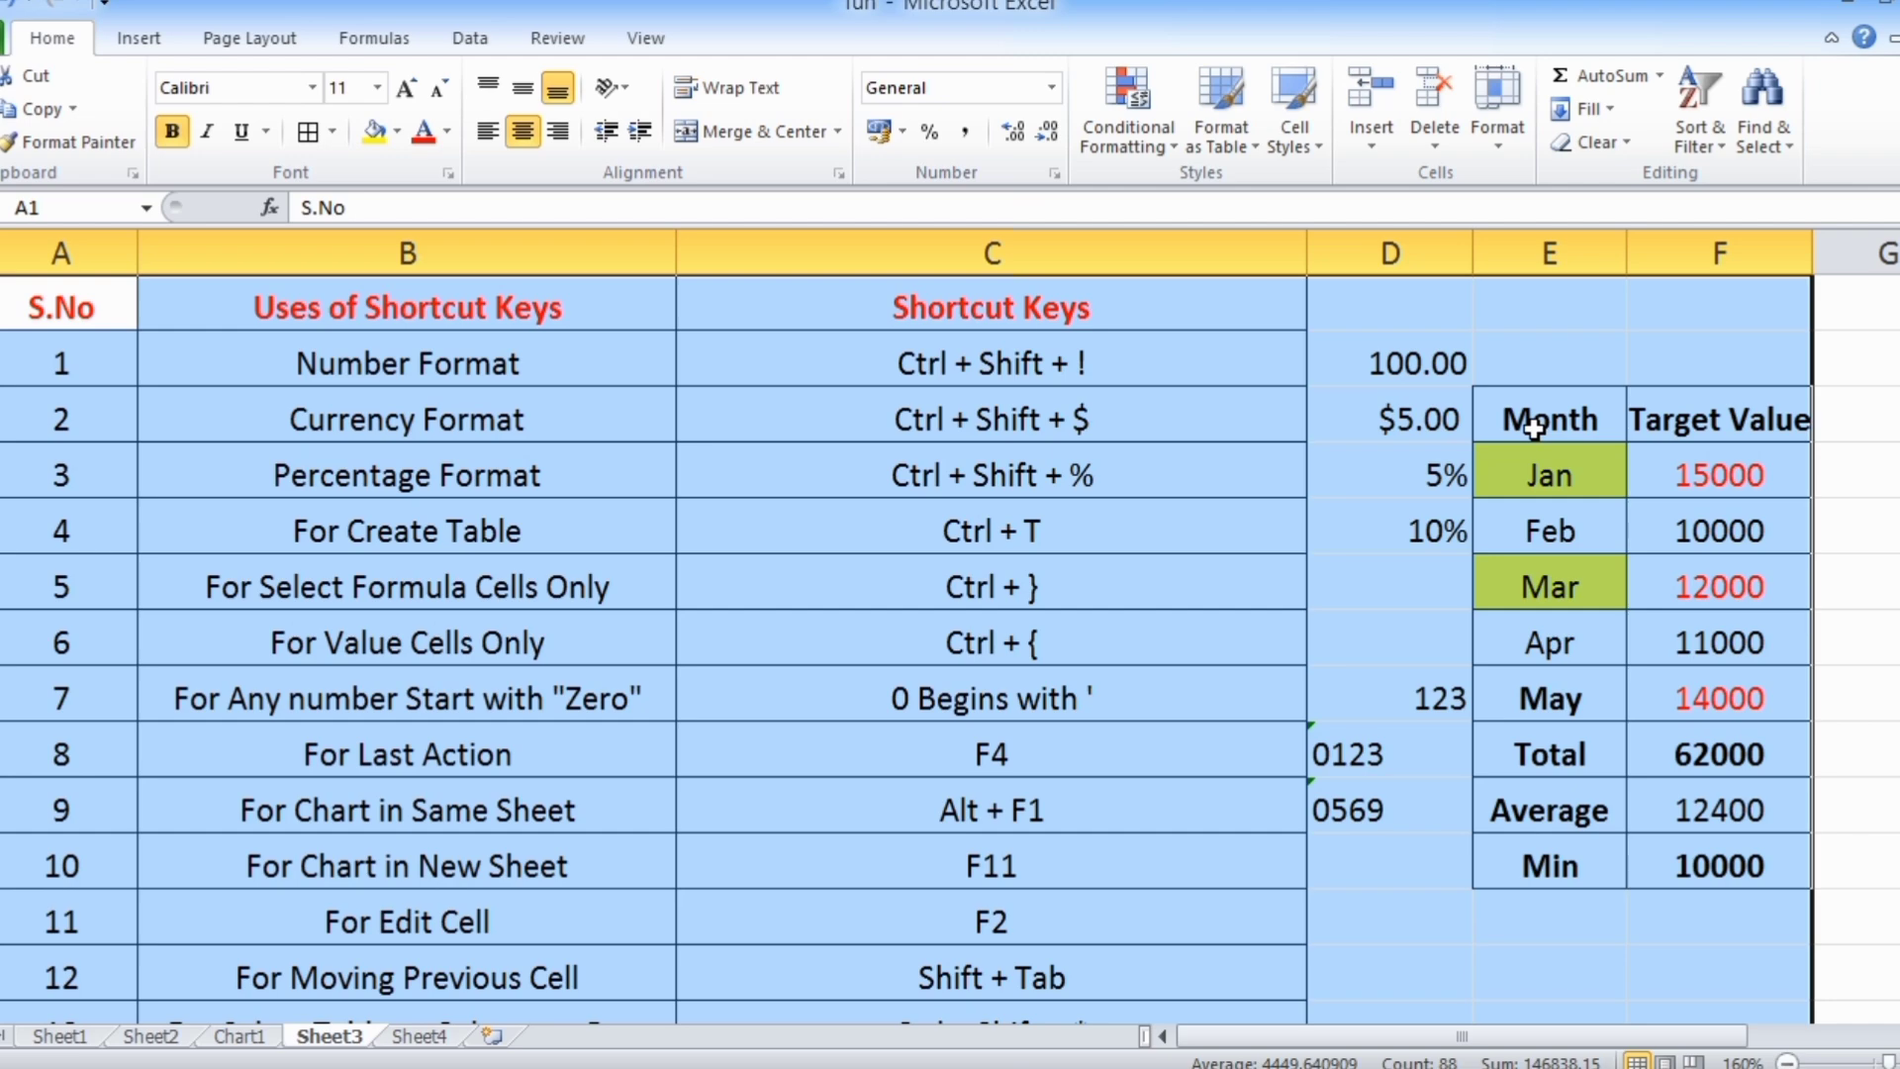
Examine how far the selected data block extends across columns A to F and down the rows, and clear the selection at D15
scroll(1535, 522, "down", 3)
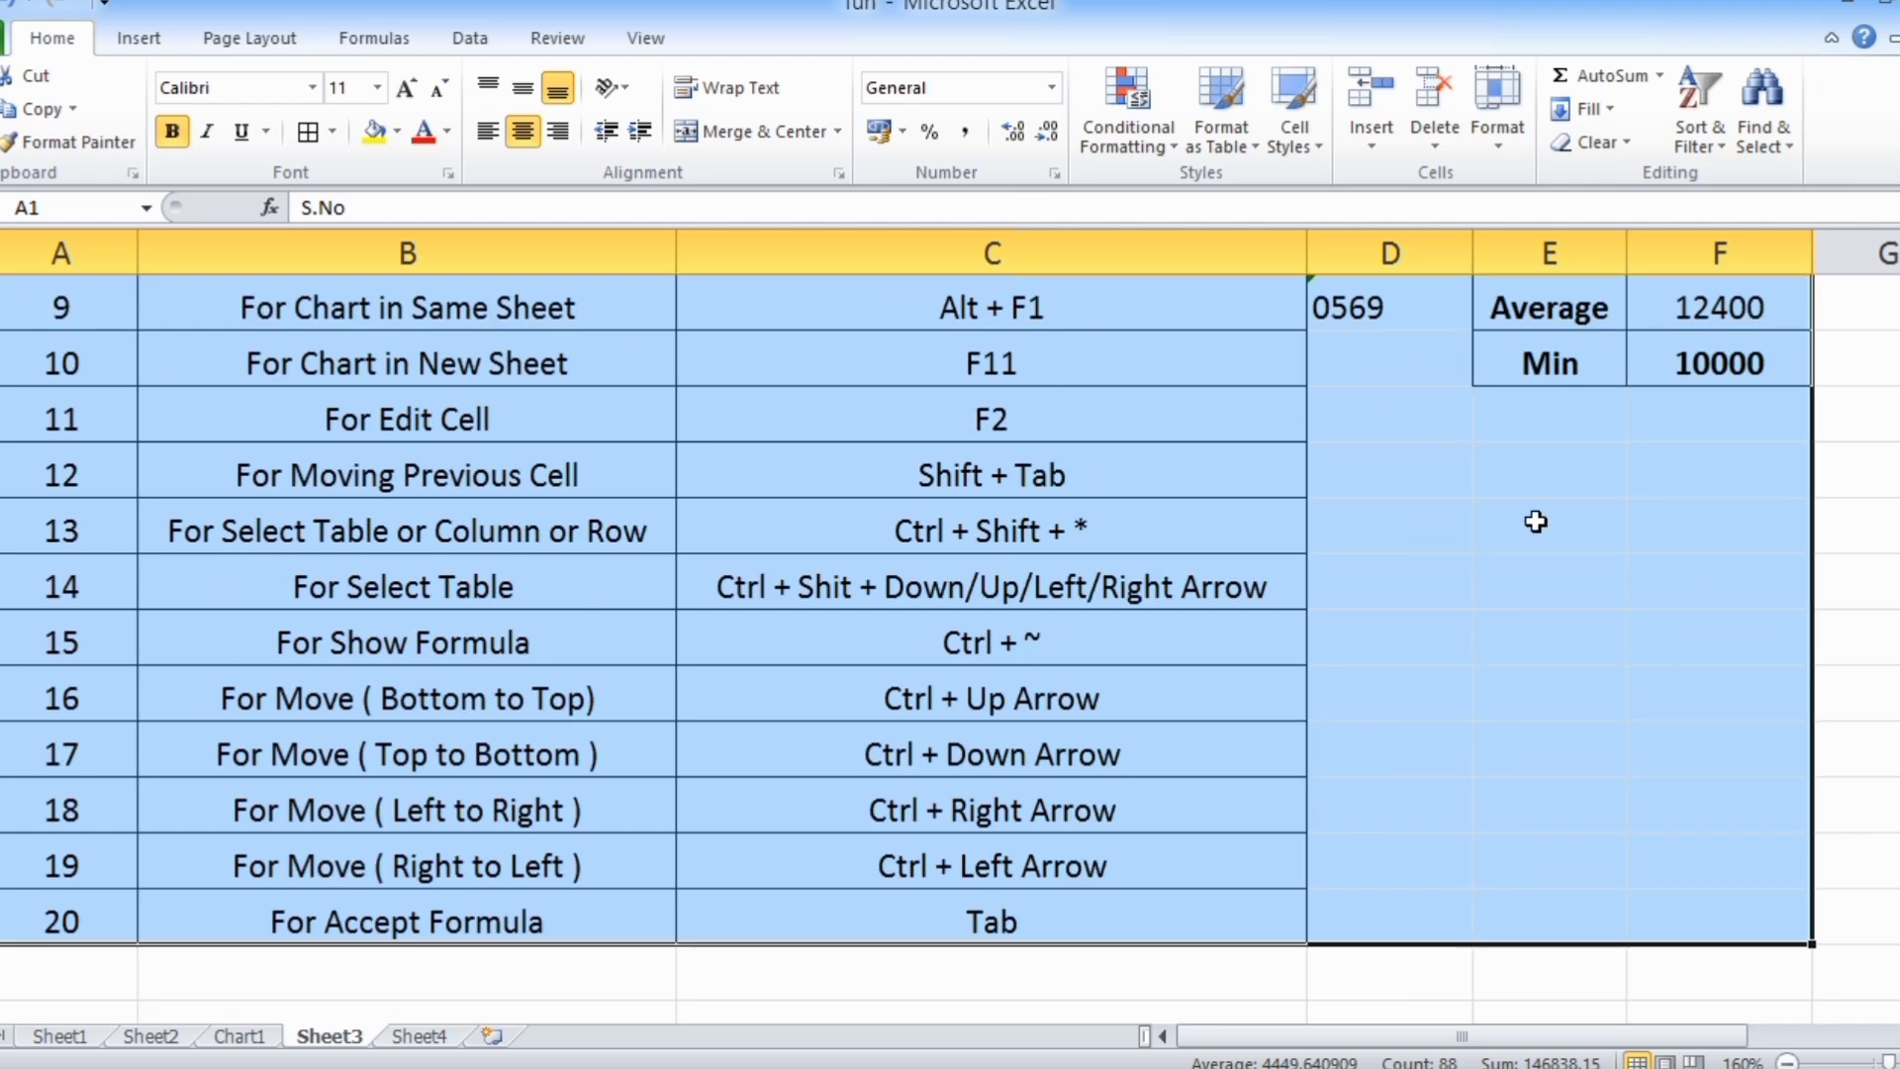
scroll(1535, 521, "up", 3)
scroll(1772, 636, "down", 4)
scroll(1773, 636, "up", 4)
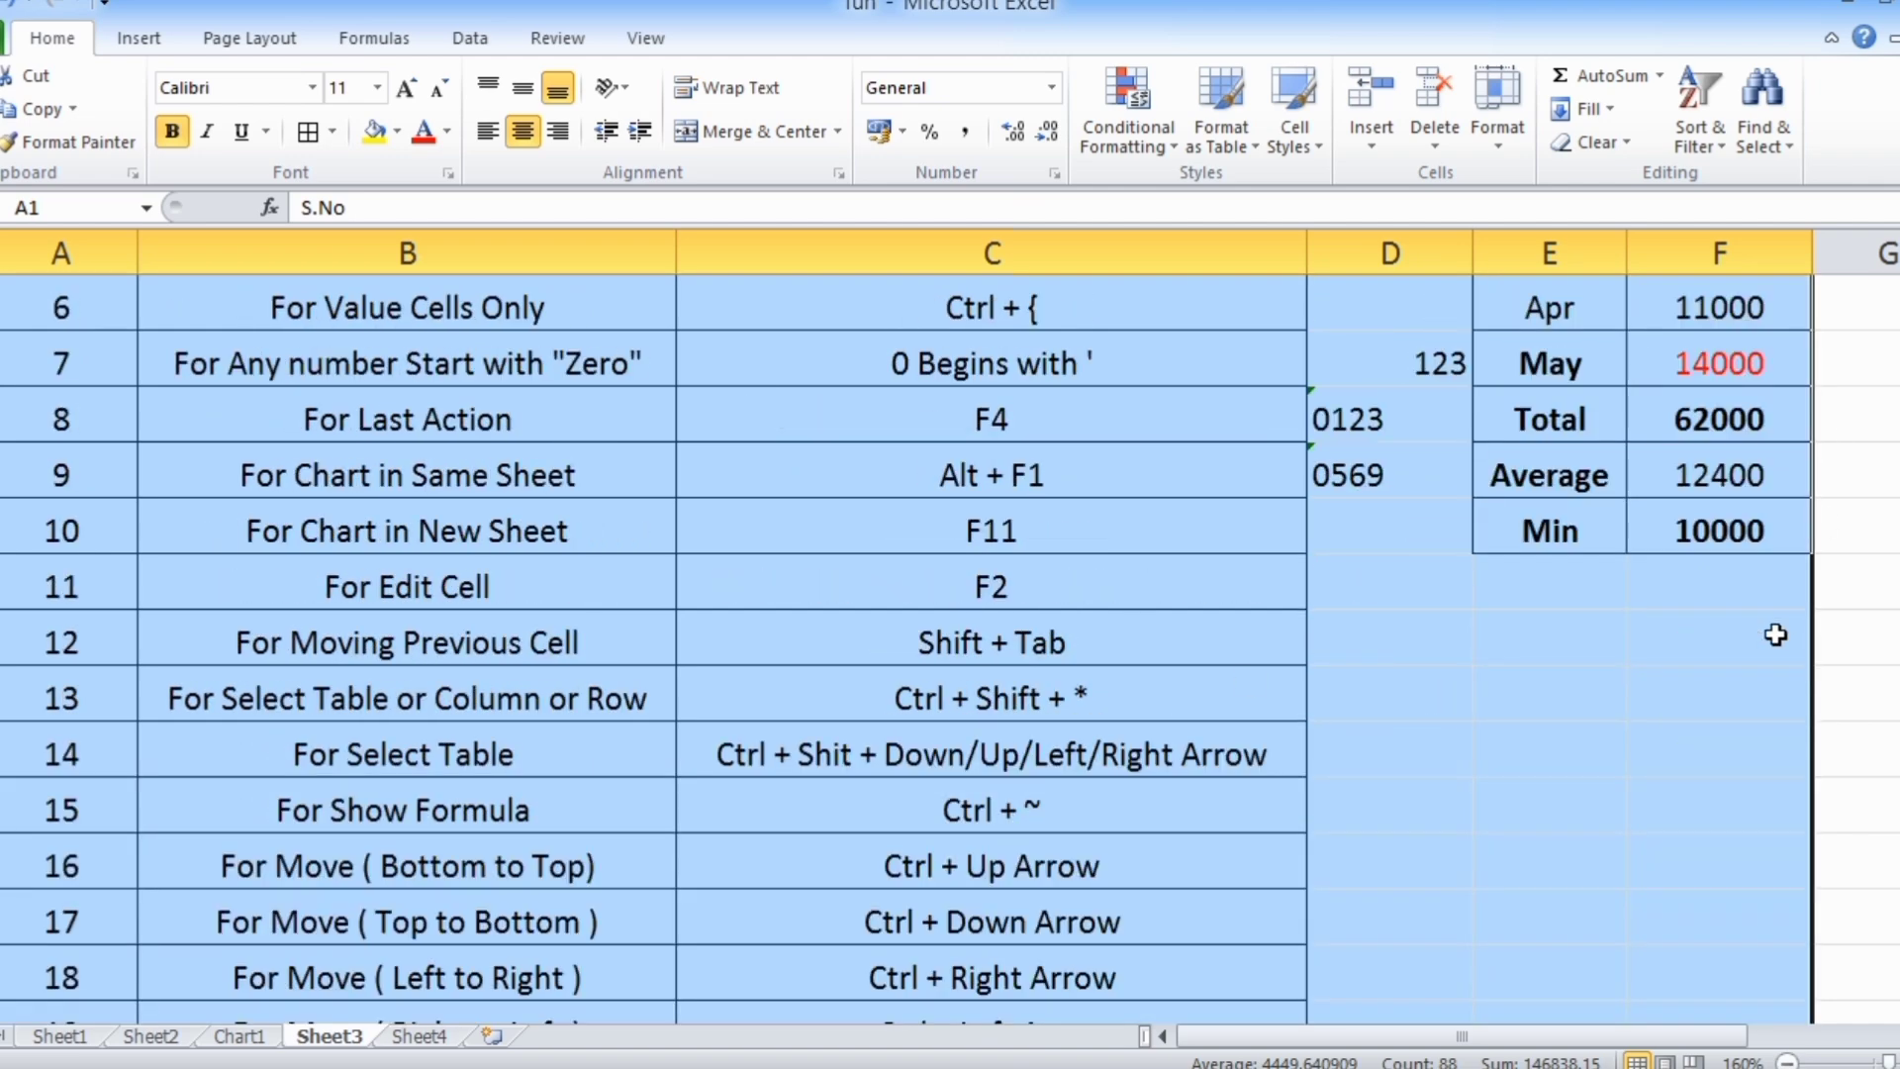
scroll(1776, 636, "down", 2)
scroll(1777, 636, "down", 2)
scroll(1776, 636, "up", 3)
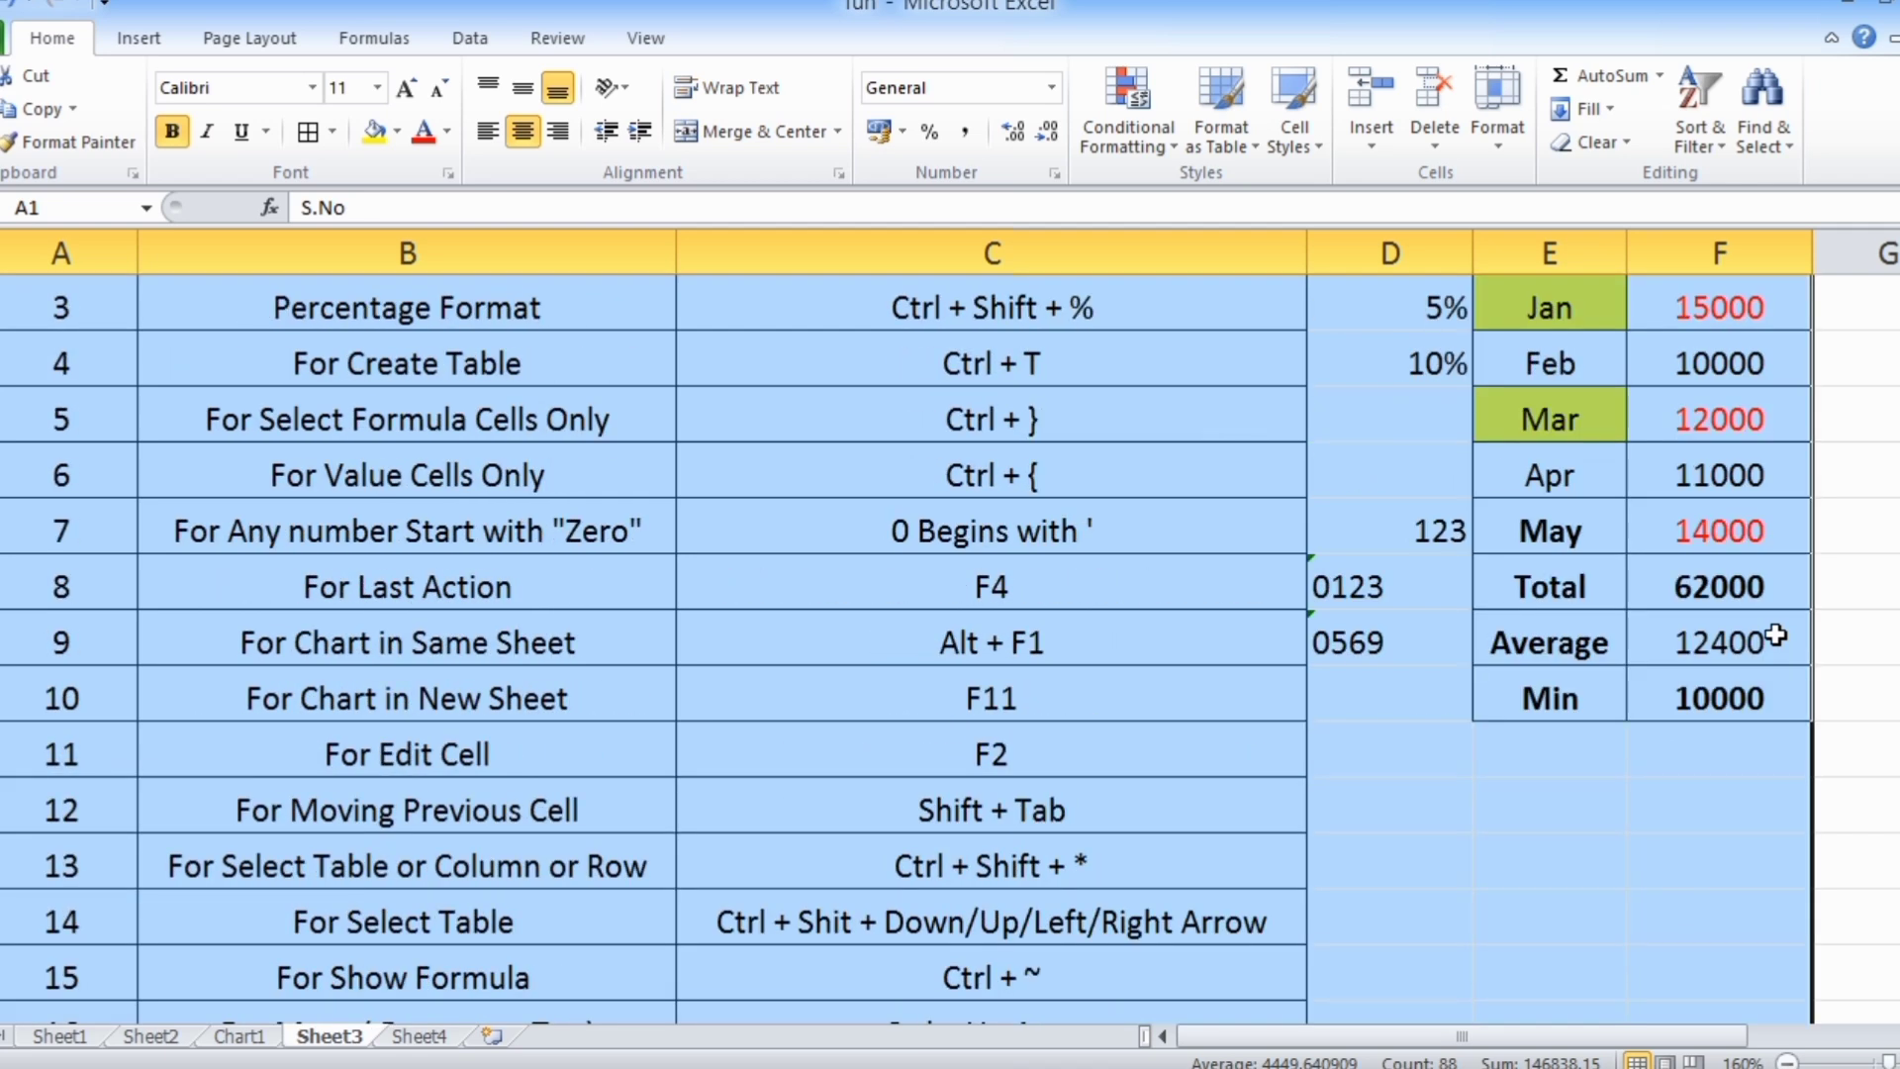
scroll(1776, 636, "down", 2)
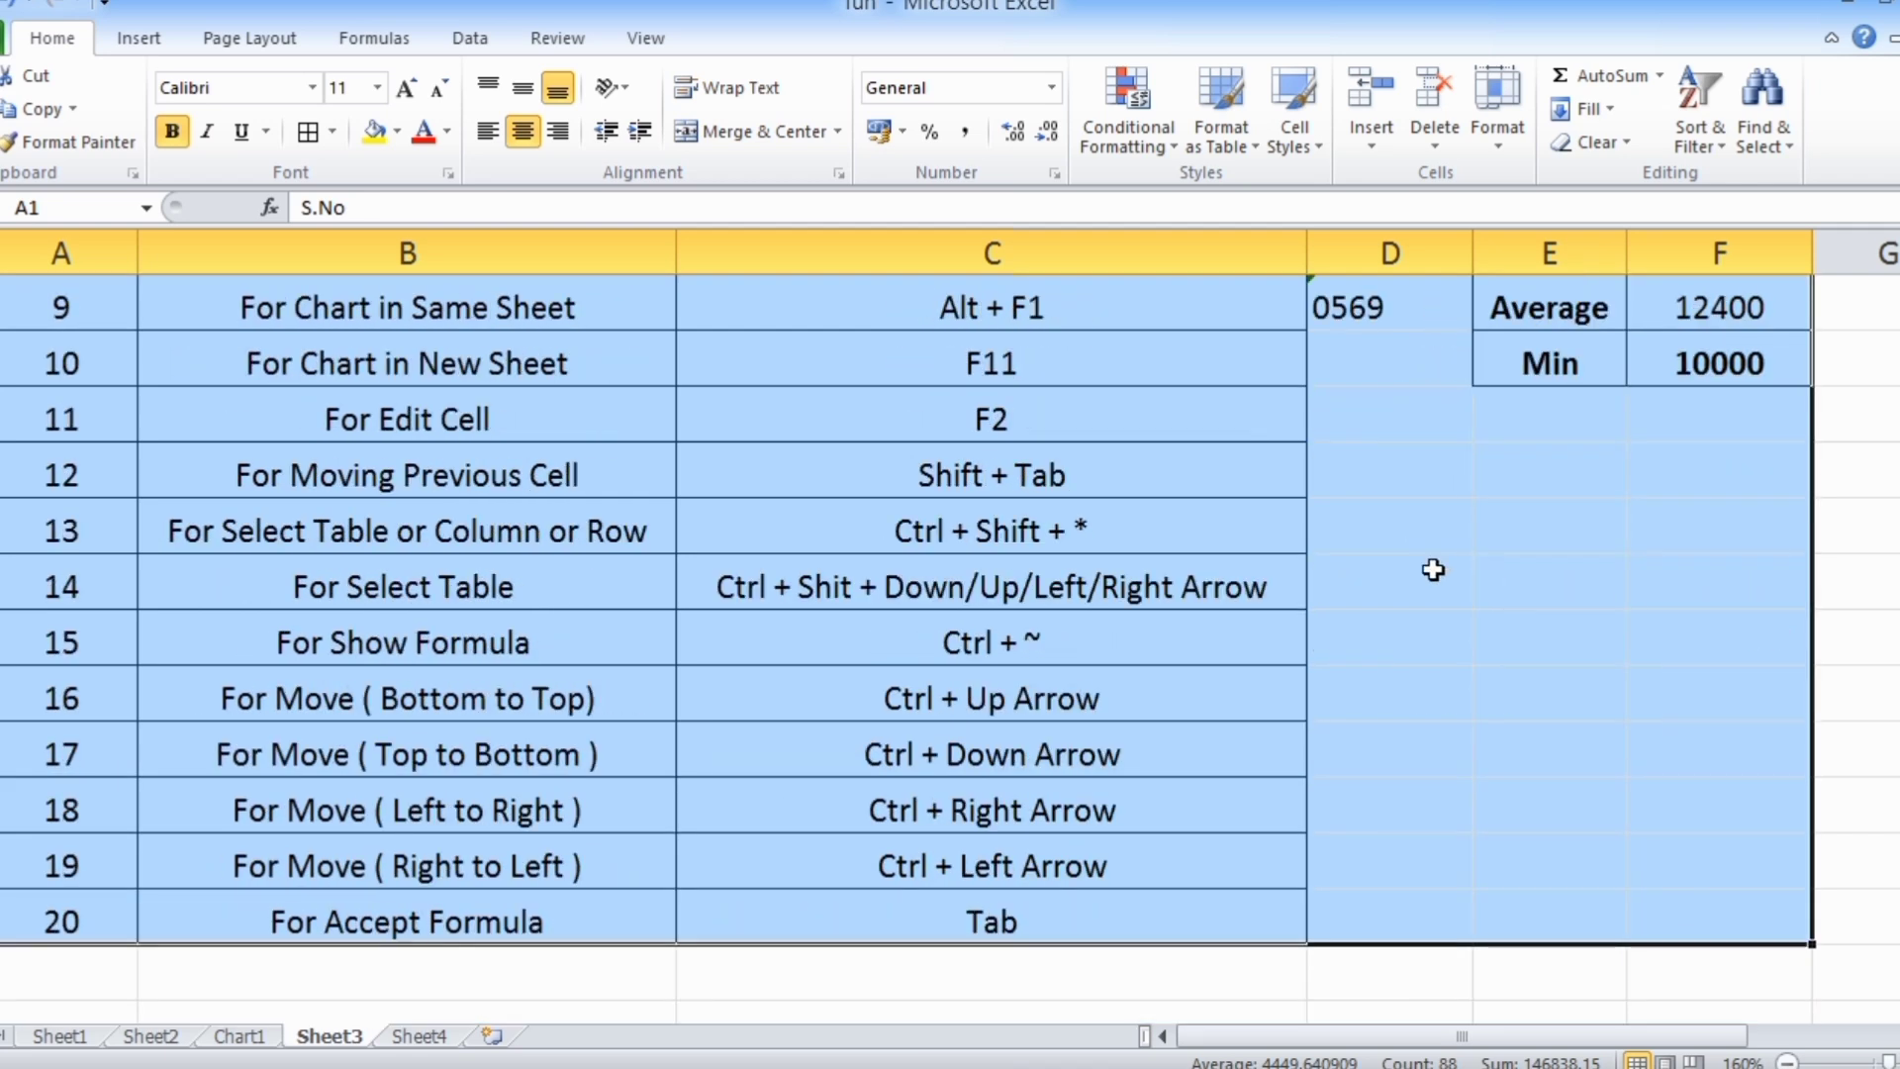
left_click(1434, 569)
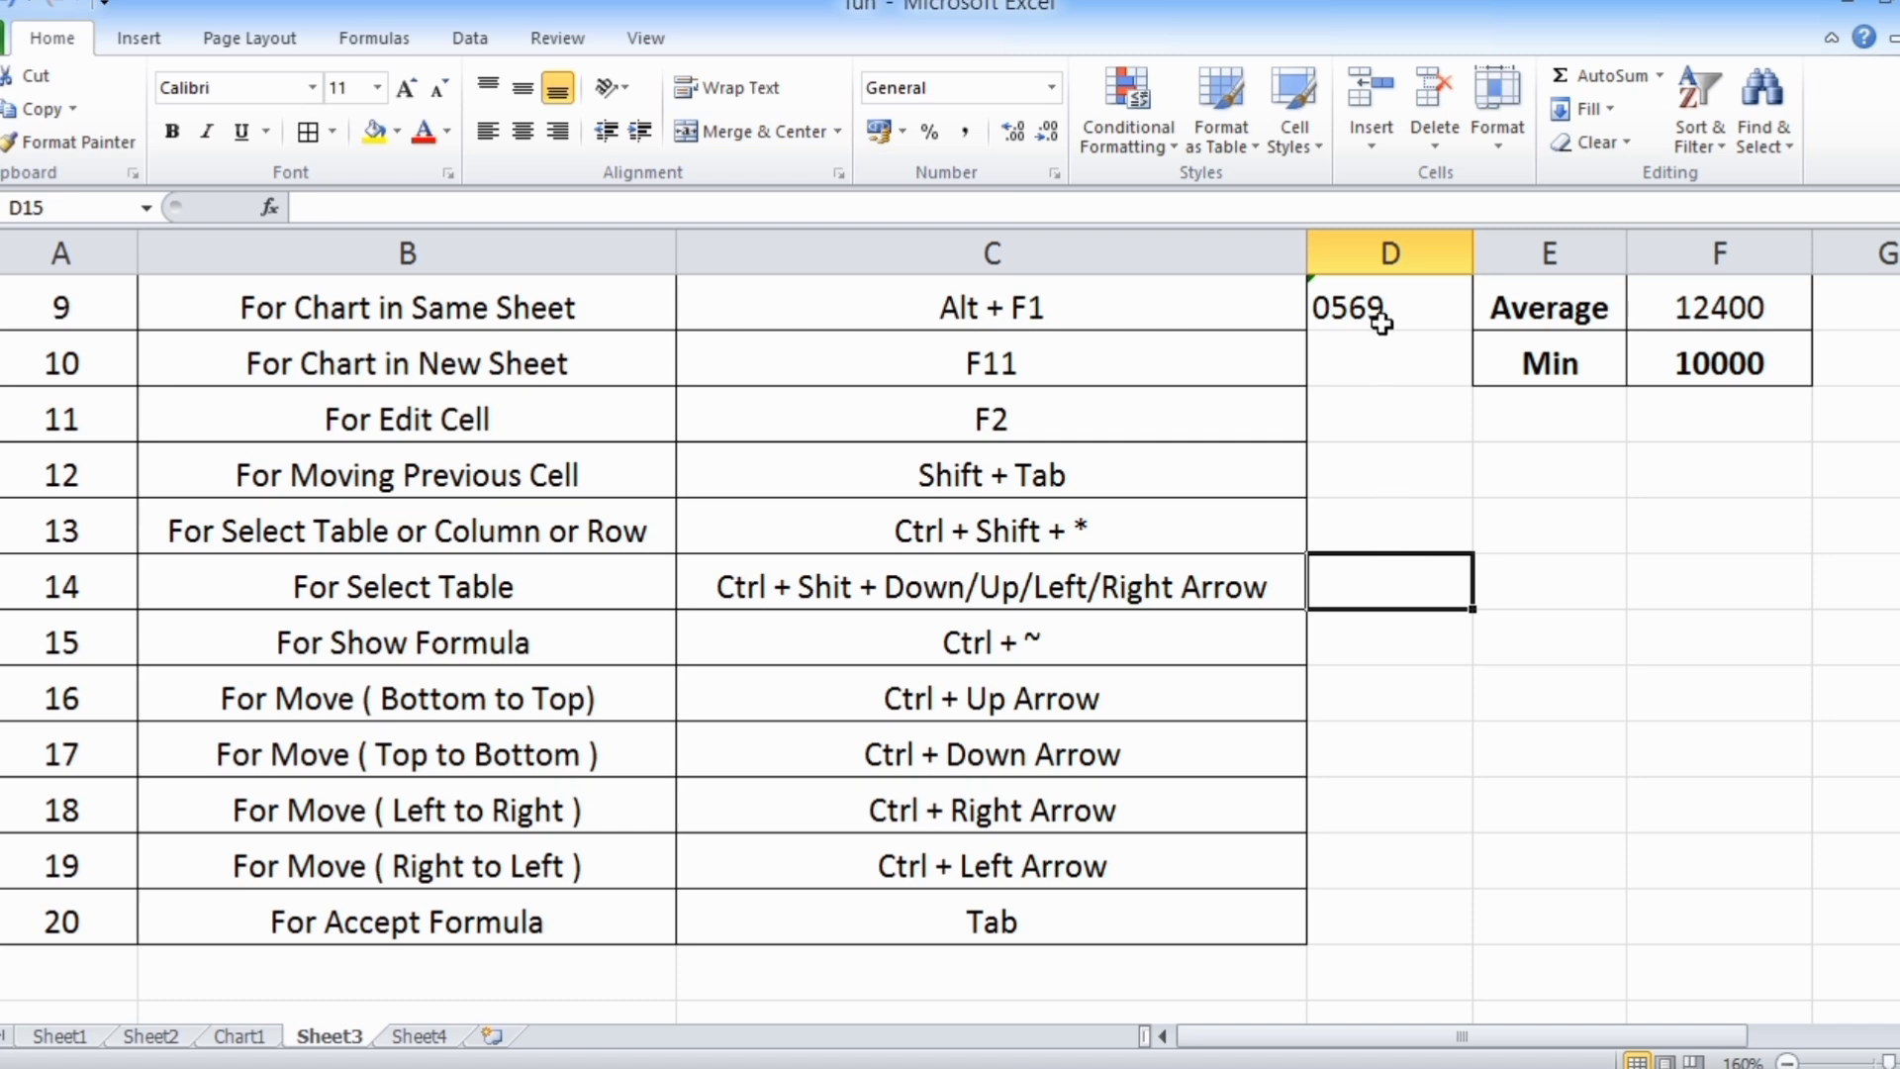
Select the whole data block A1:F21 again, starting from D8, and check its extent
scroll(1403, 548, "up", 2)
left_click(1432, 536)
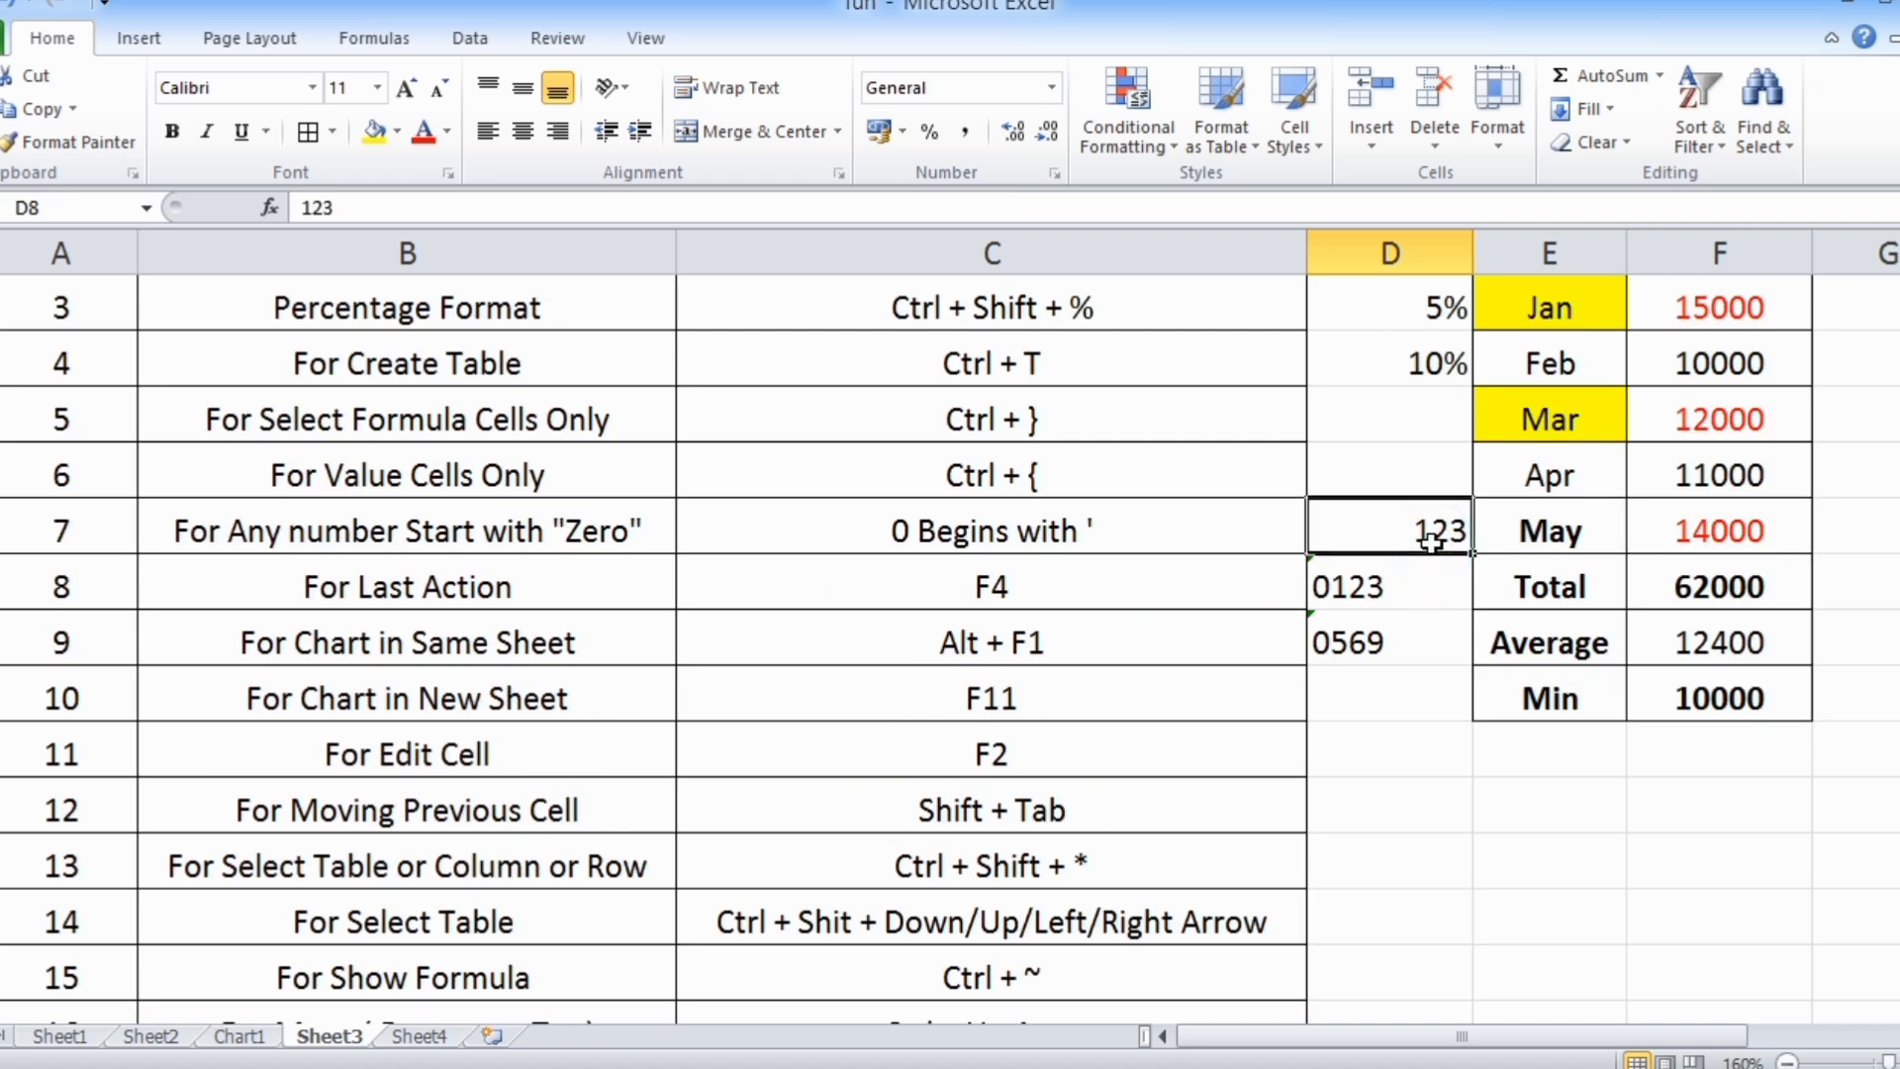
key("ctrl+a")
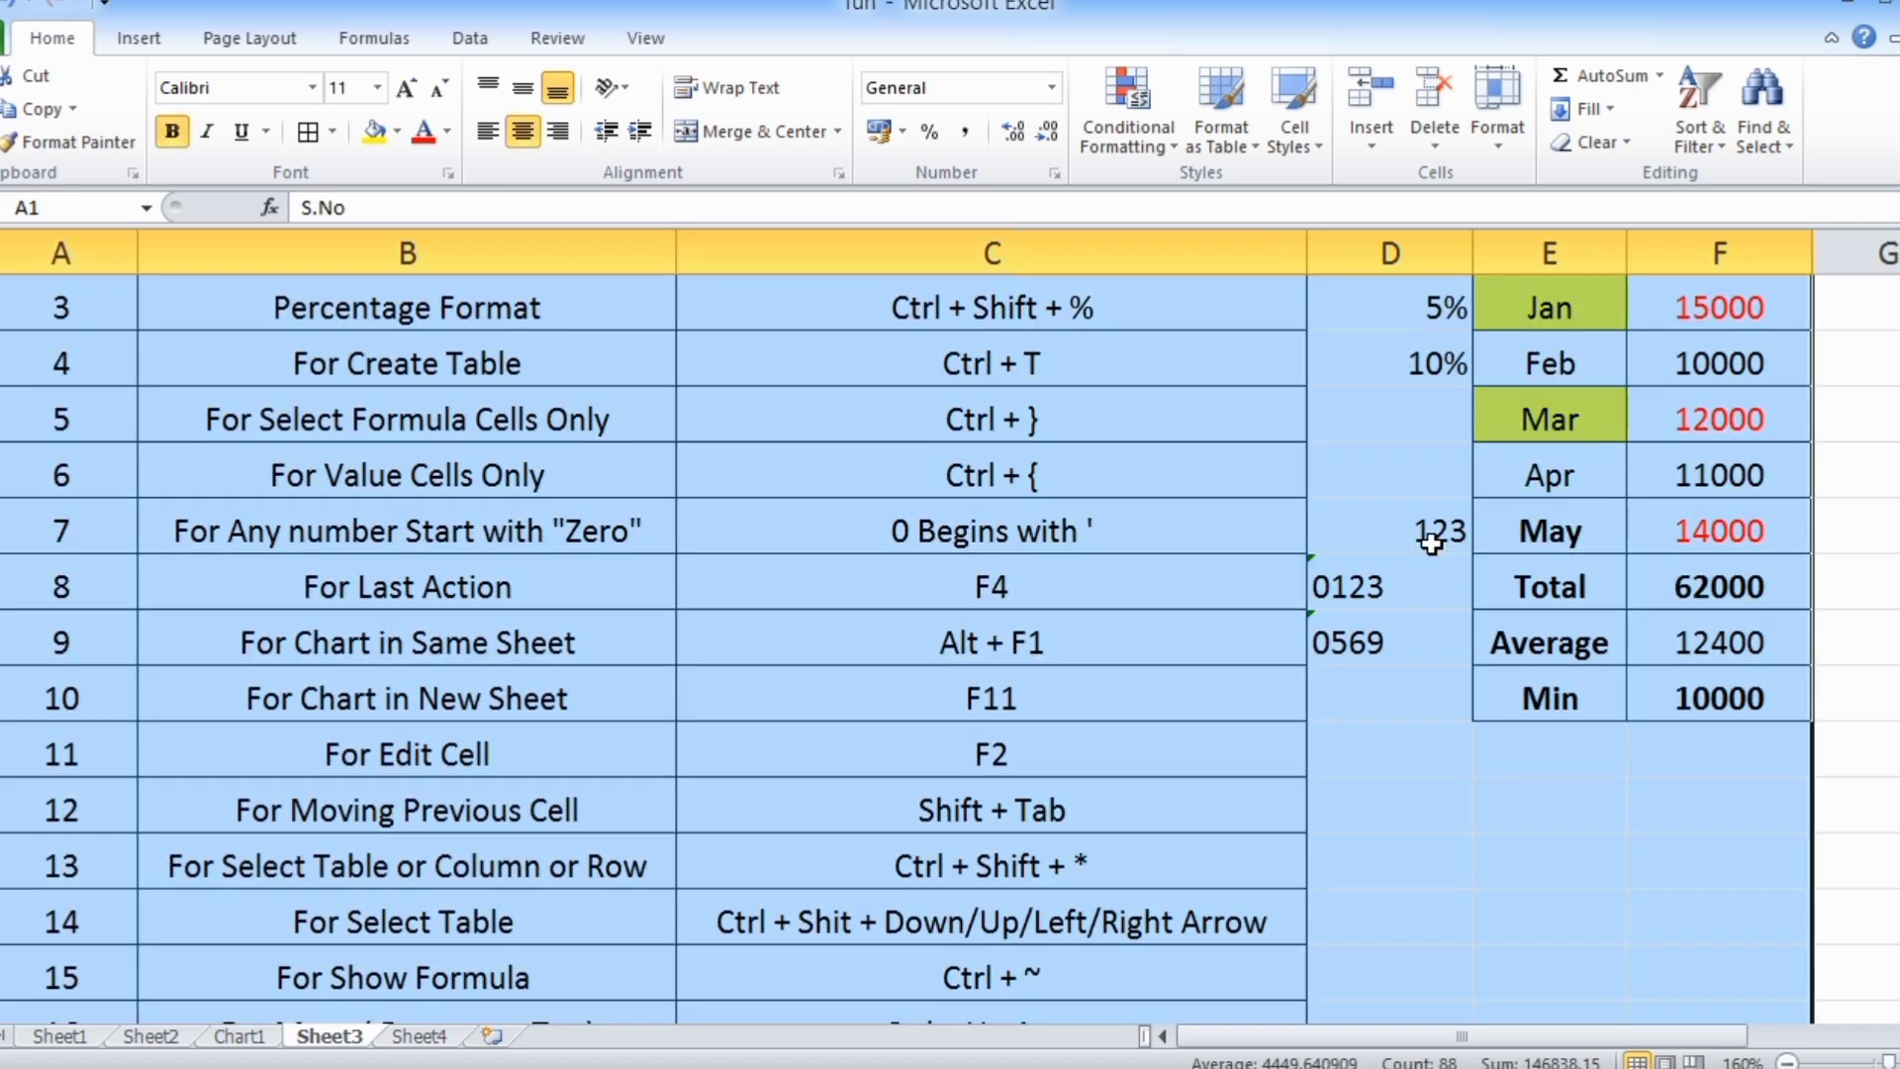
scroll(1432, 542, "down", 3)
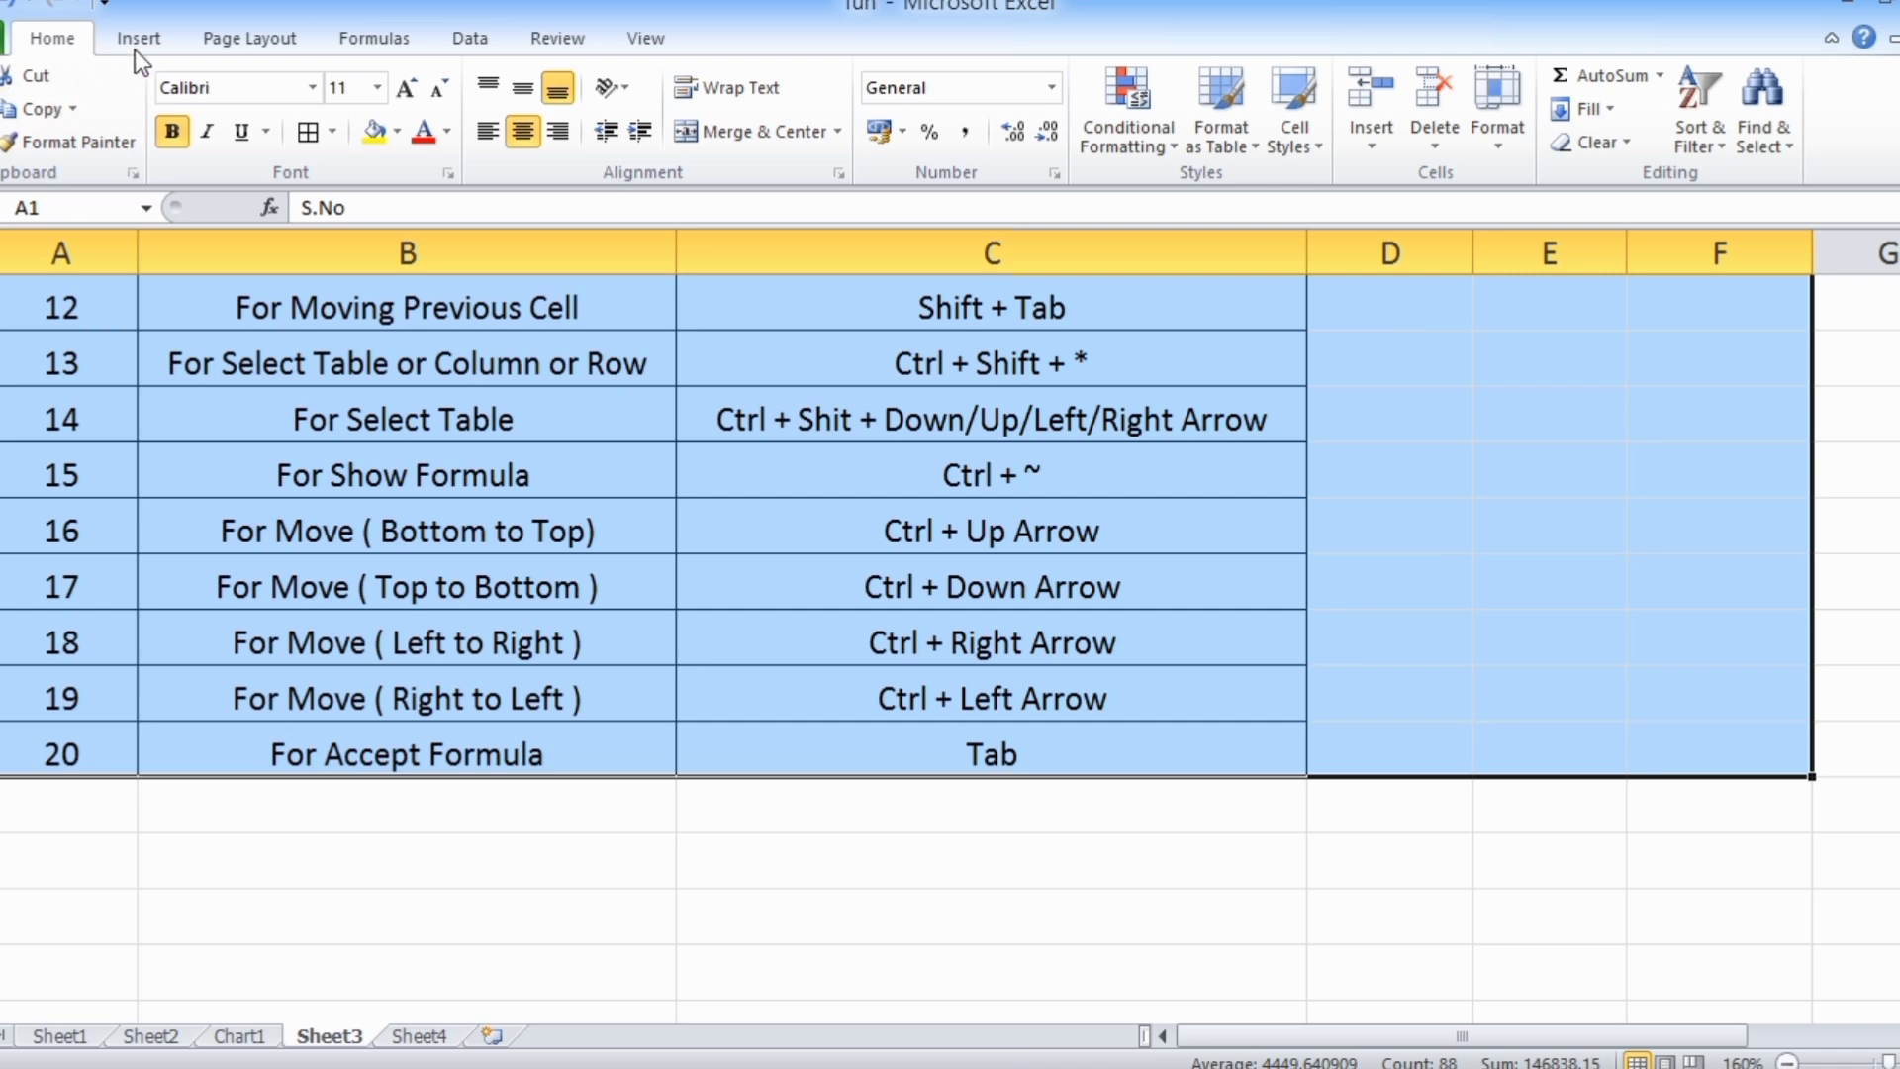
scroll(1613, 770, "up", 4)
scroll(675, 715, "down", 4)
scroll(1156, 681, "up", 2)
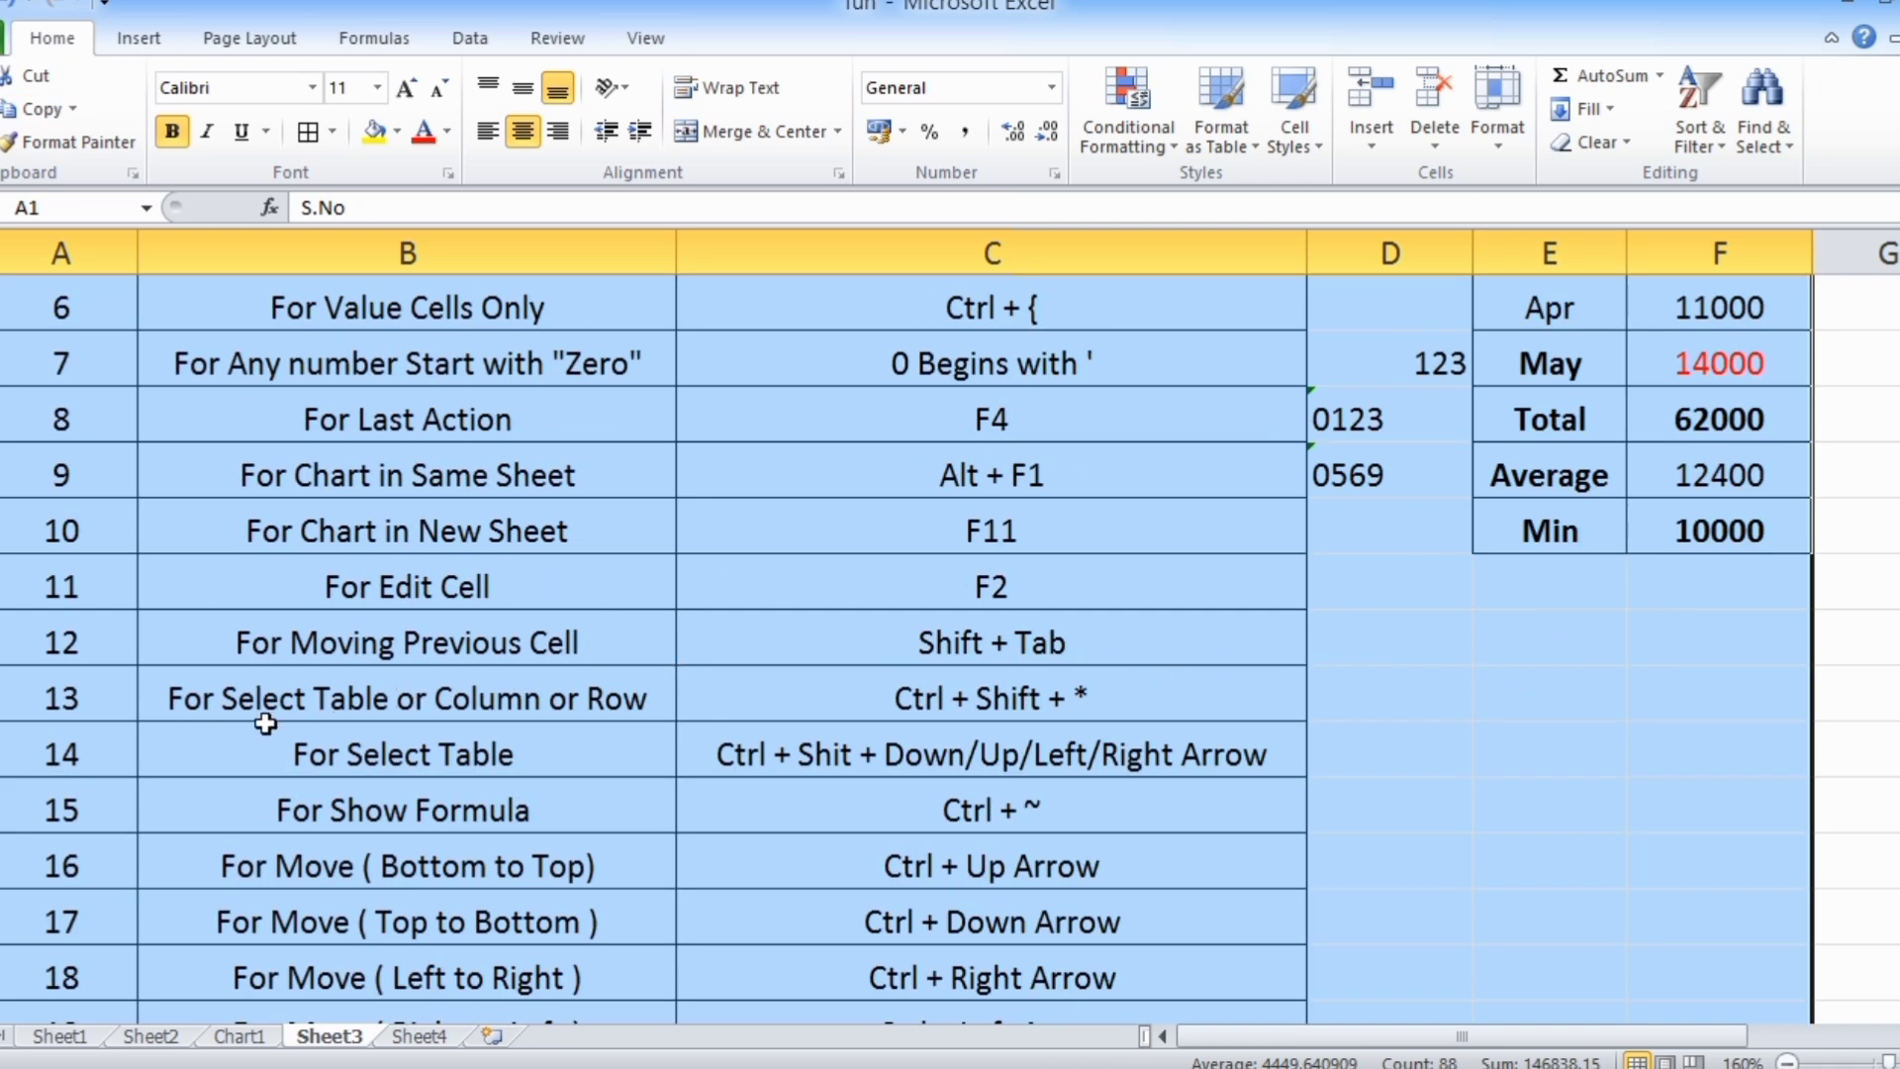
scroll(776, 700, "down", 6)
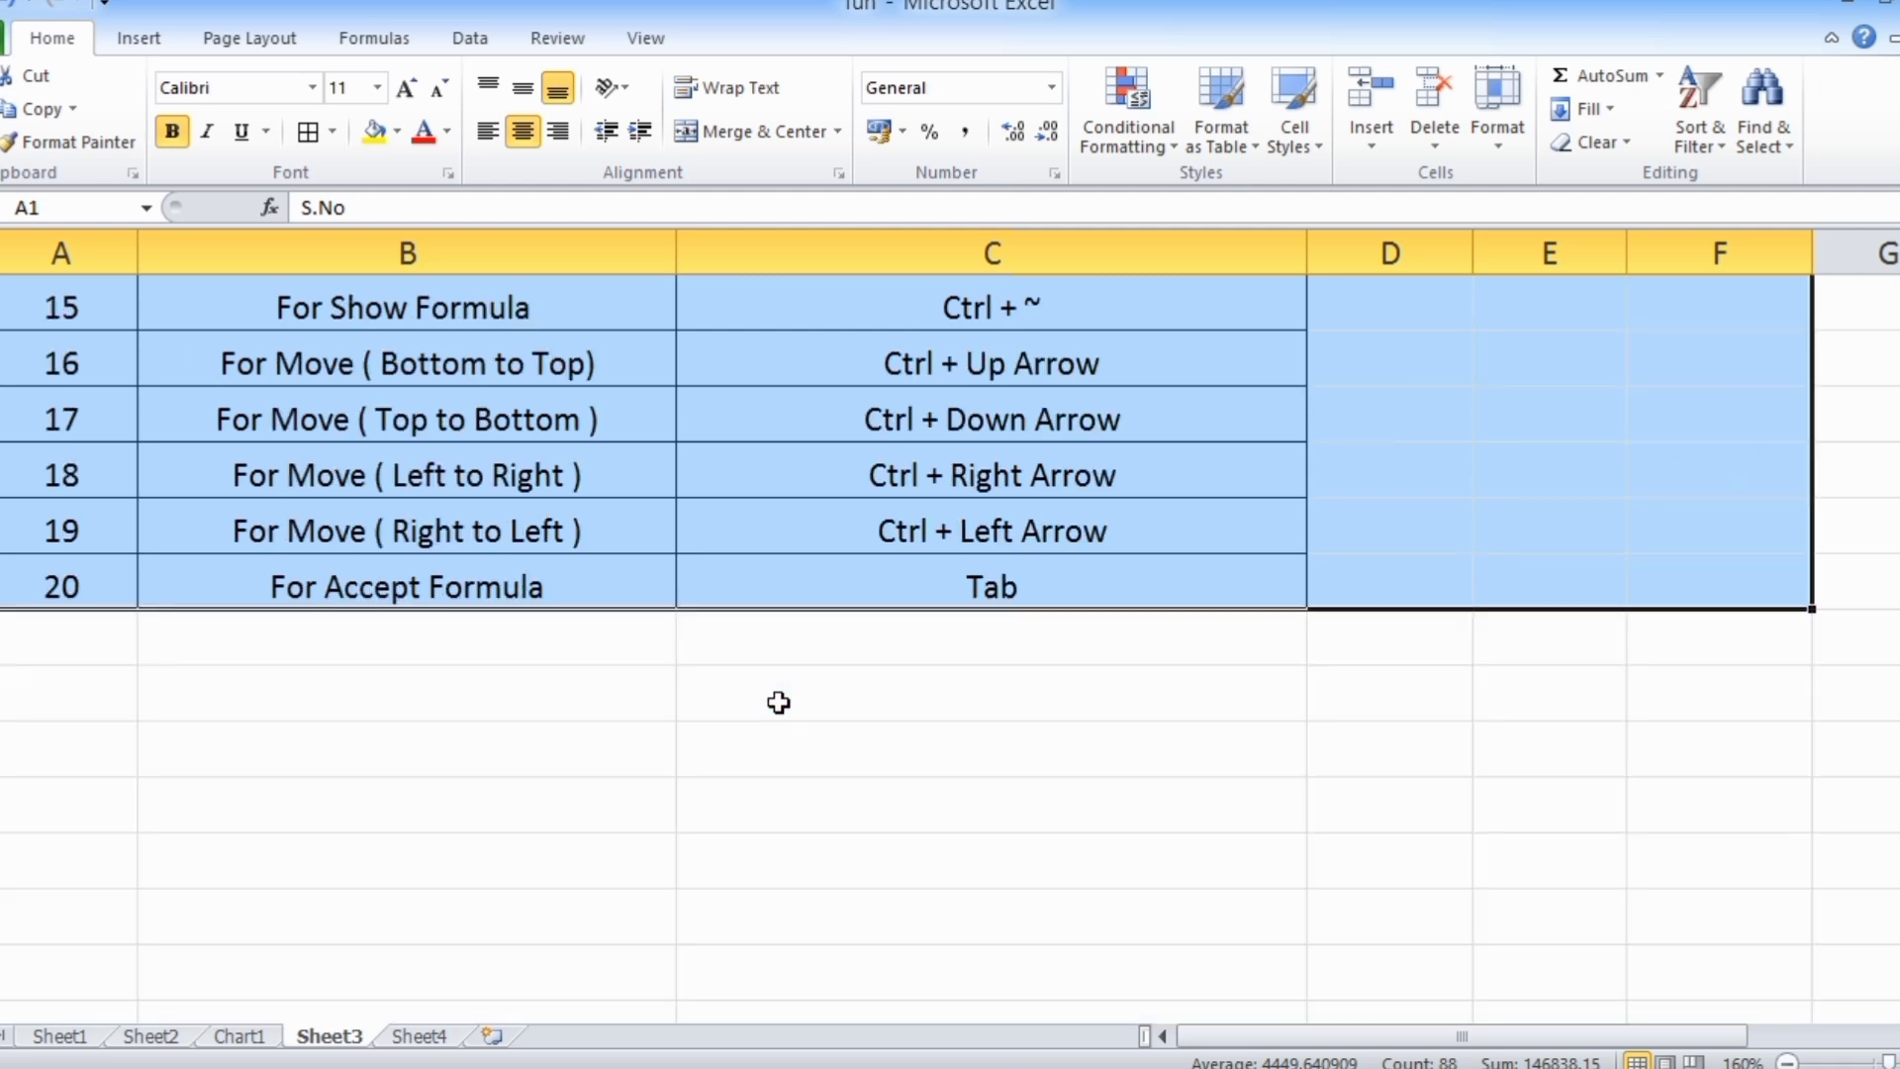
Enter 1 in B27 and 2 in B29 in the empty area below the shortcut list, leaving B28 blank
left_click(332, 424)
type("1")
key("Return")
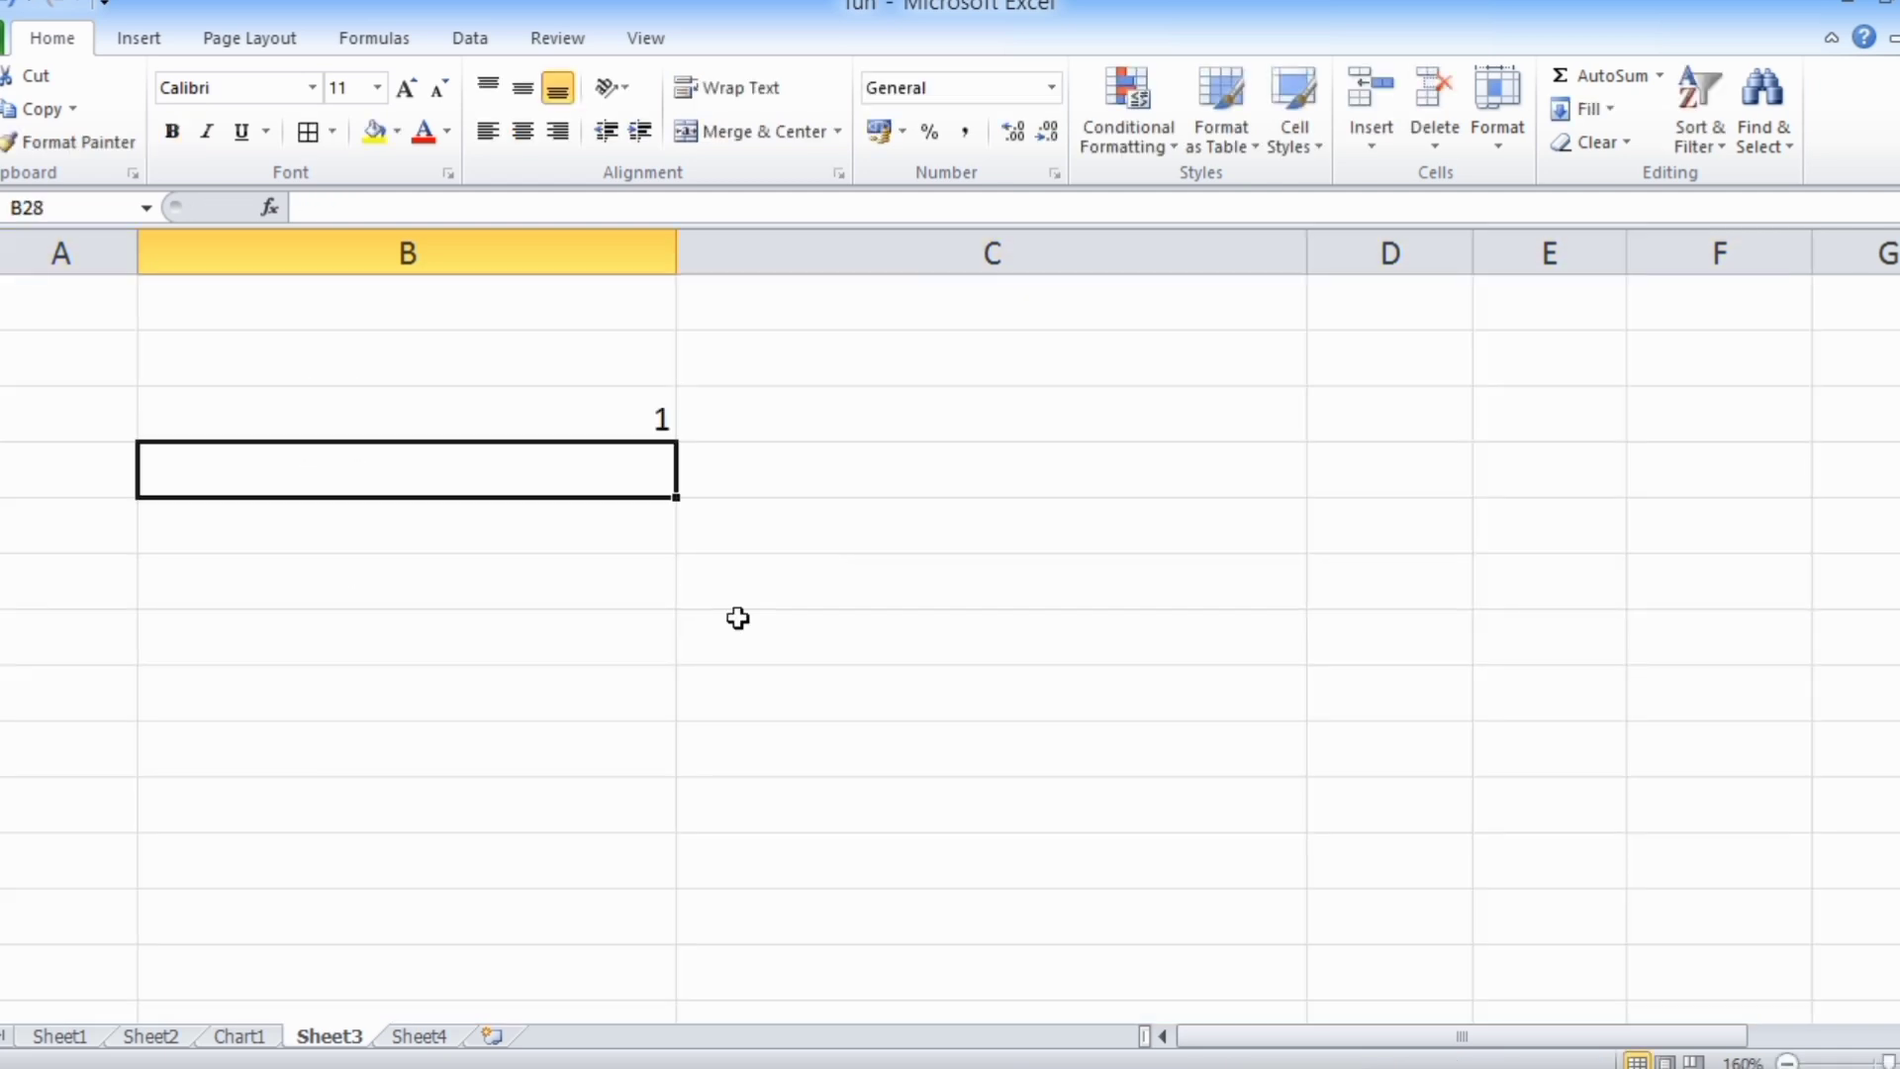
key("Return")
type("2")
key("Return")
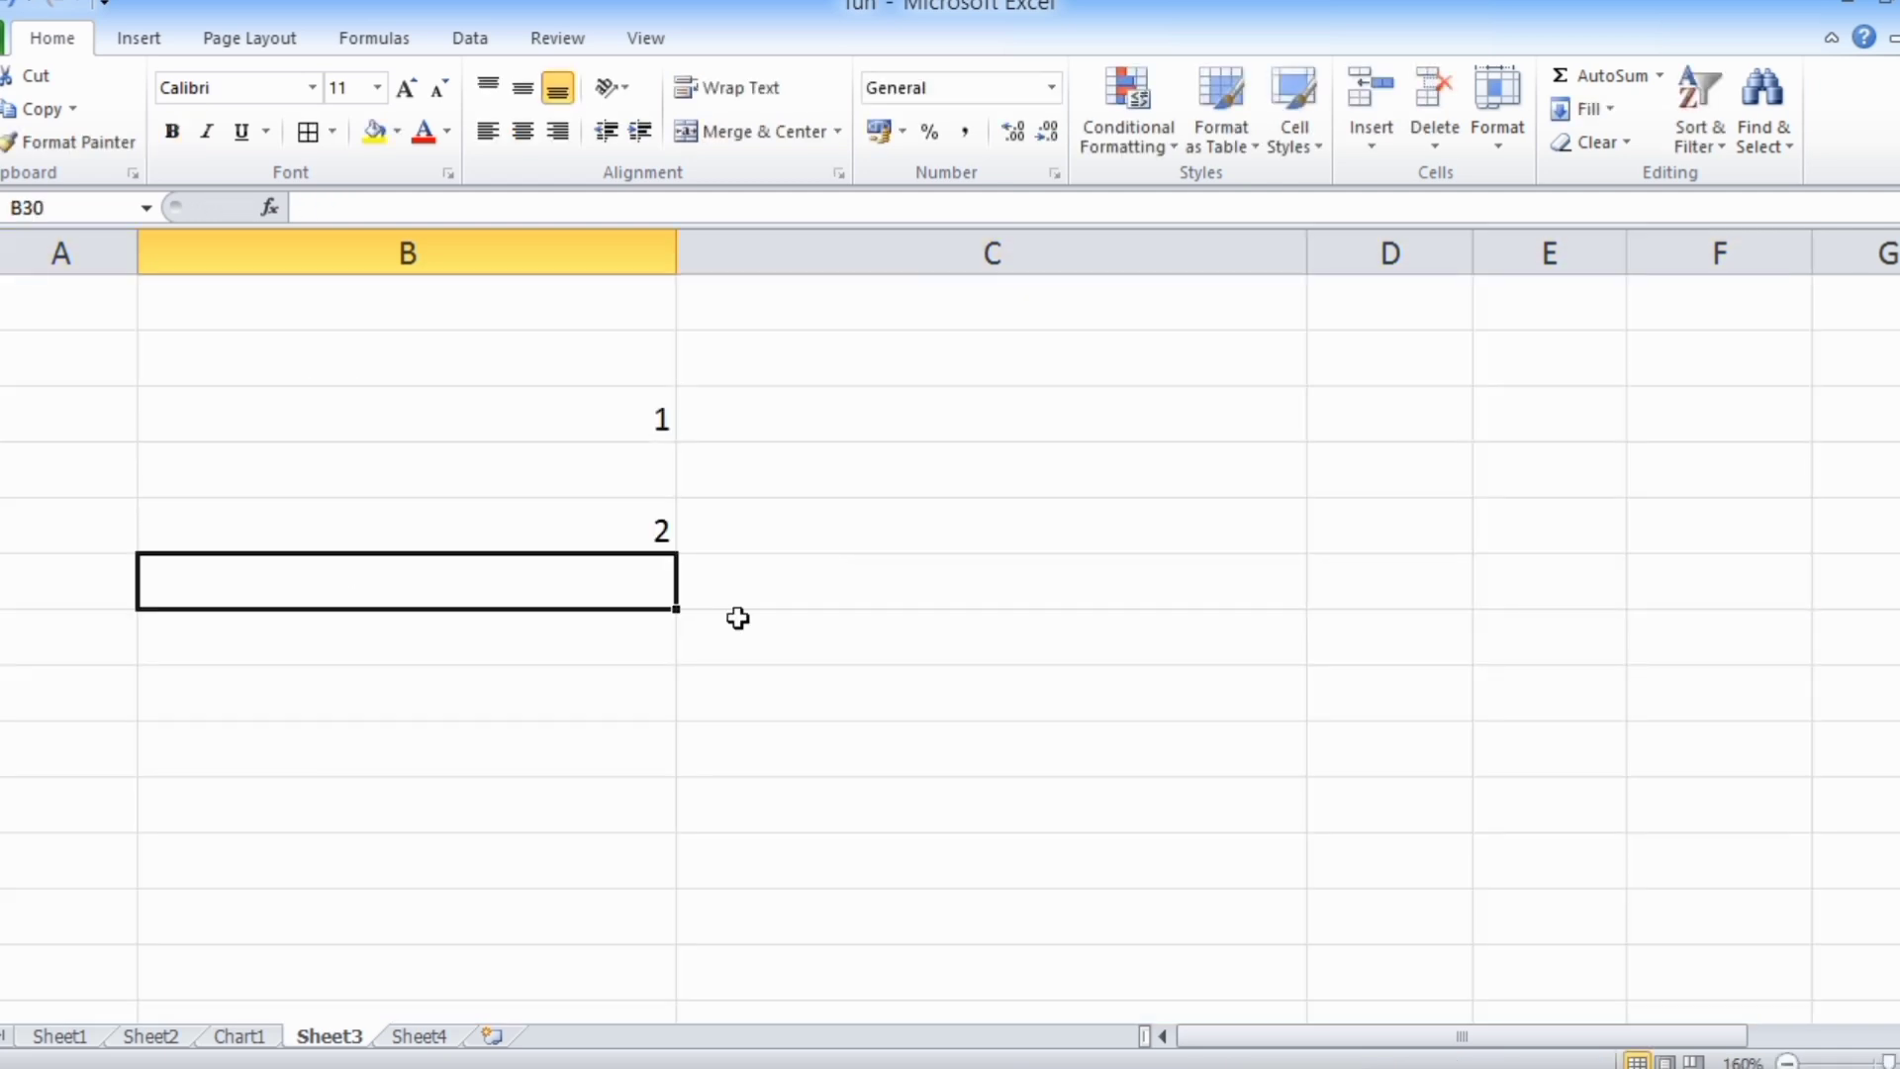
Enter 3 in C27 and 4 in C29, leaving C28 blank
key("Up")
key("Right")
key("Up")
key("Up")
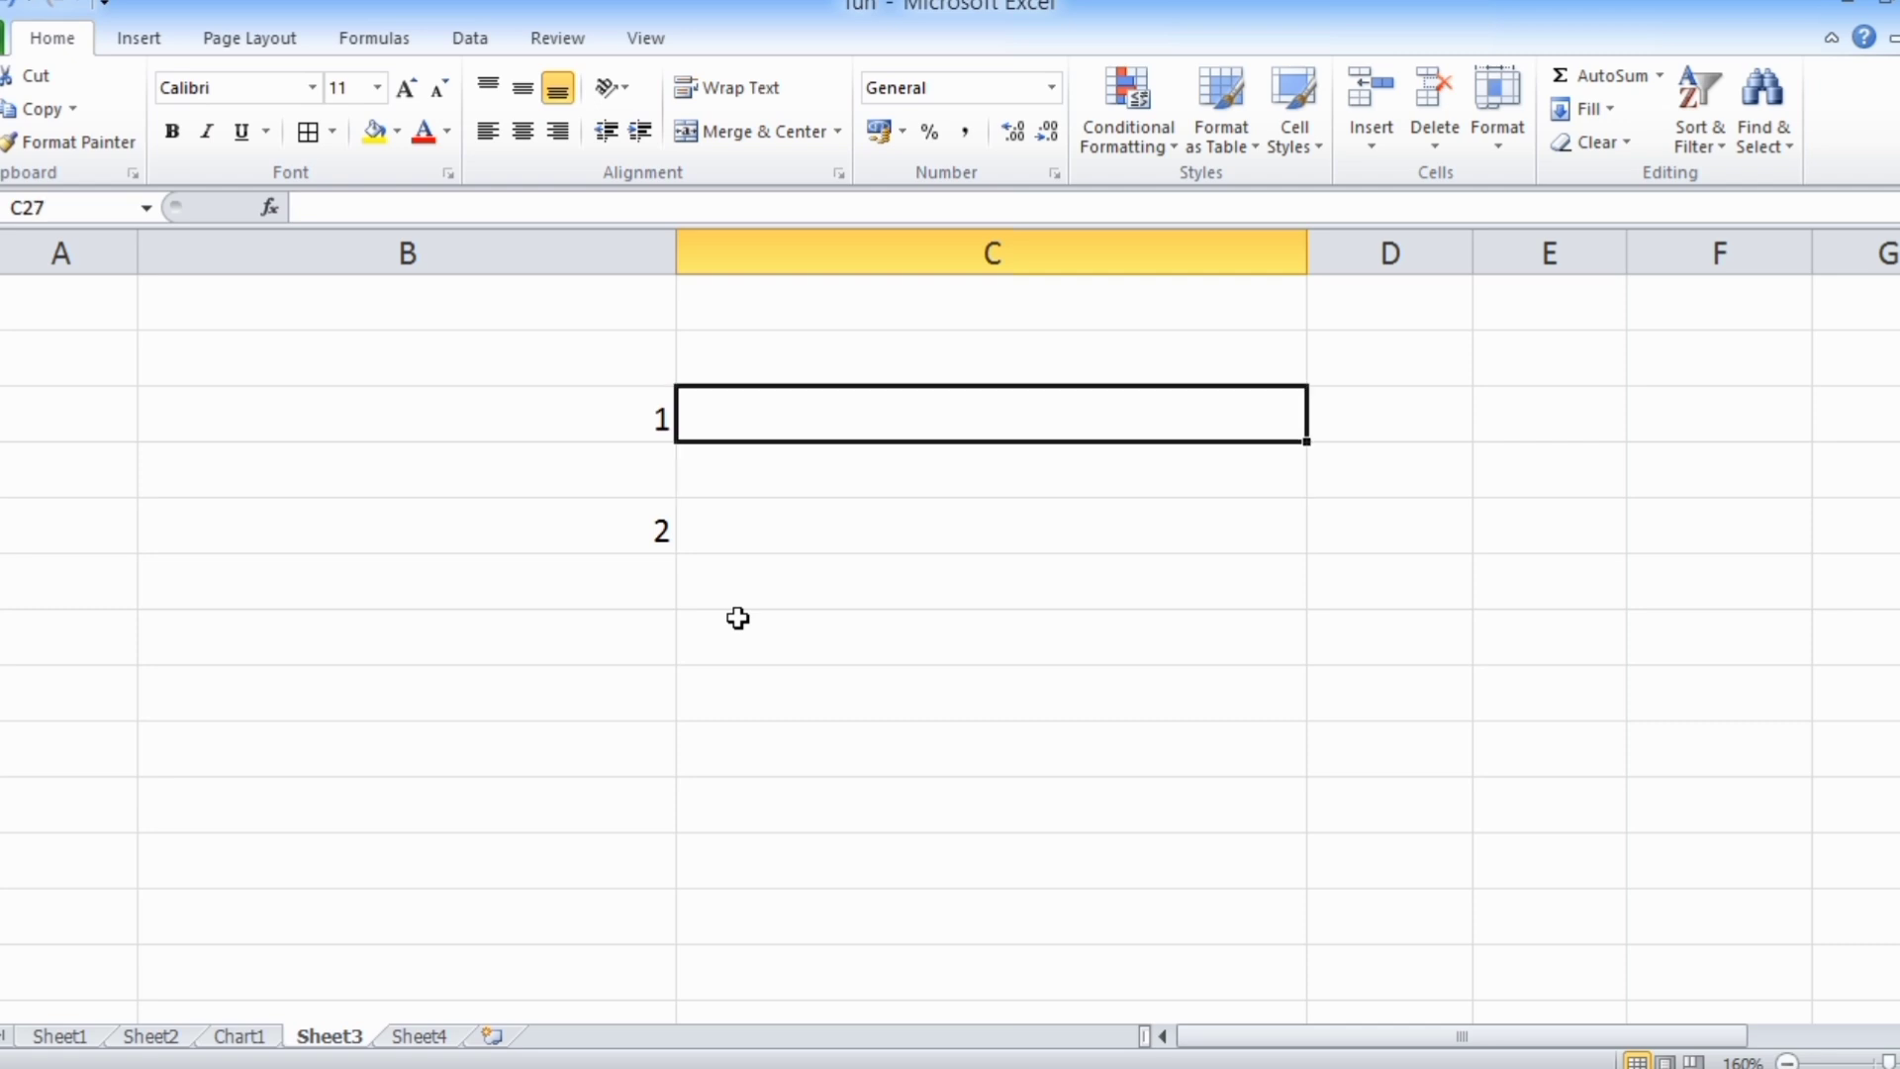
type("3")
key("Return")
key("Return")
type("4")
key("Return")
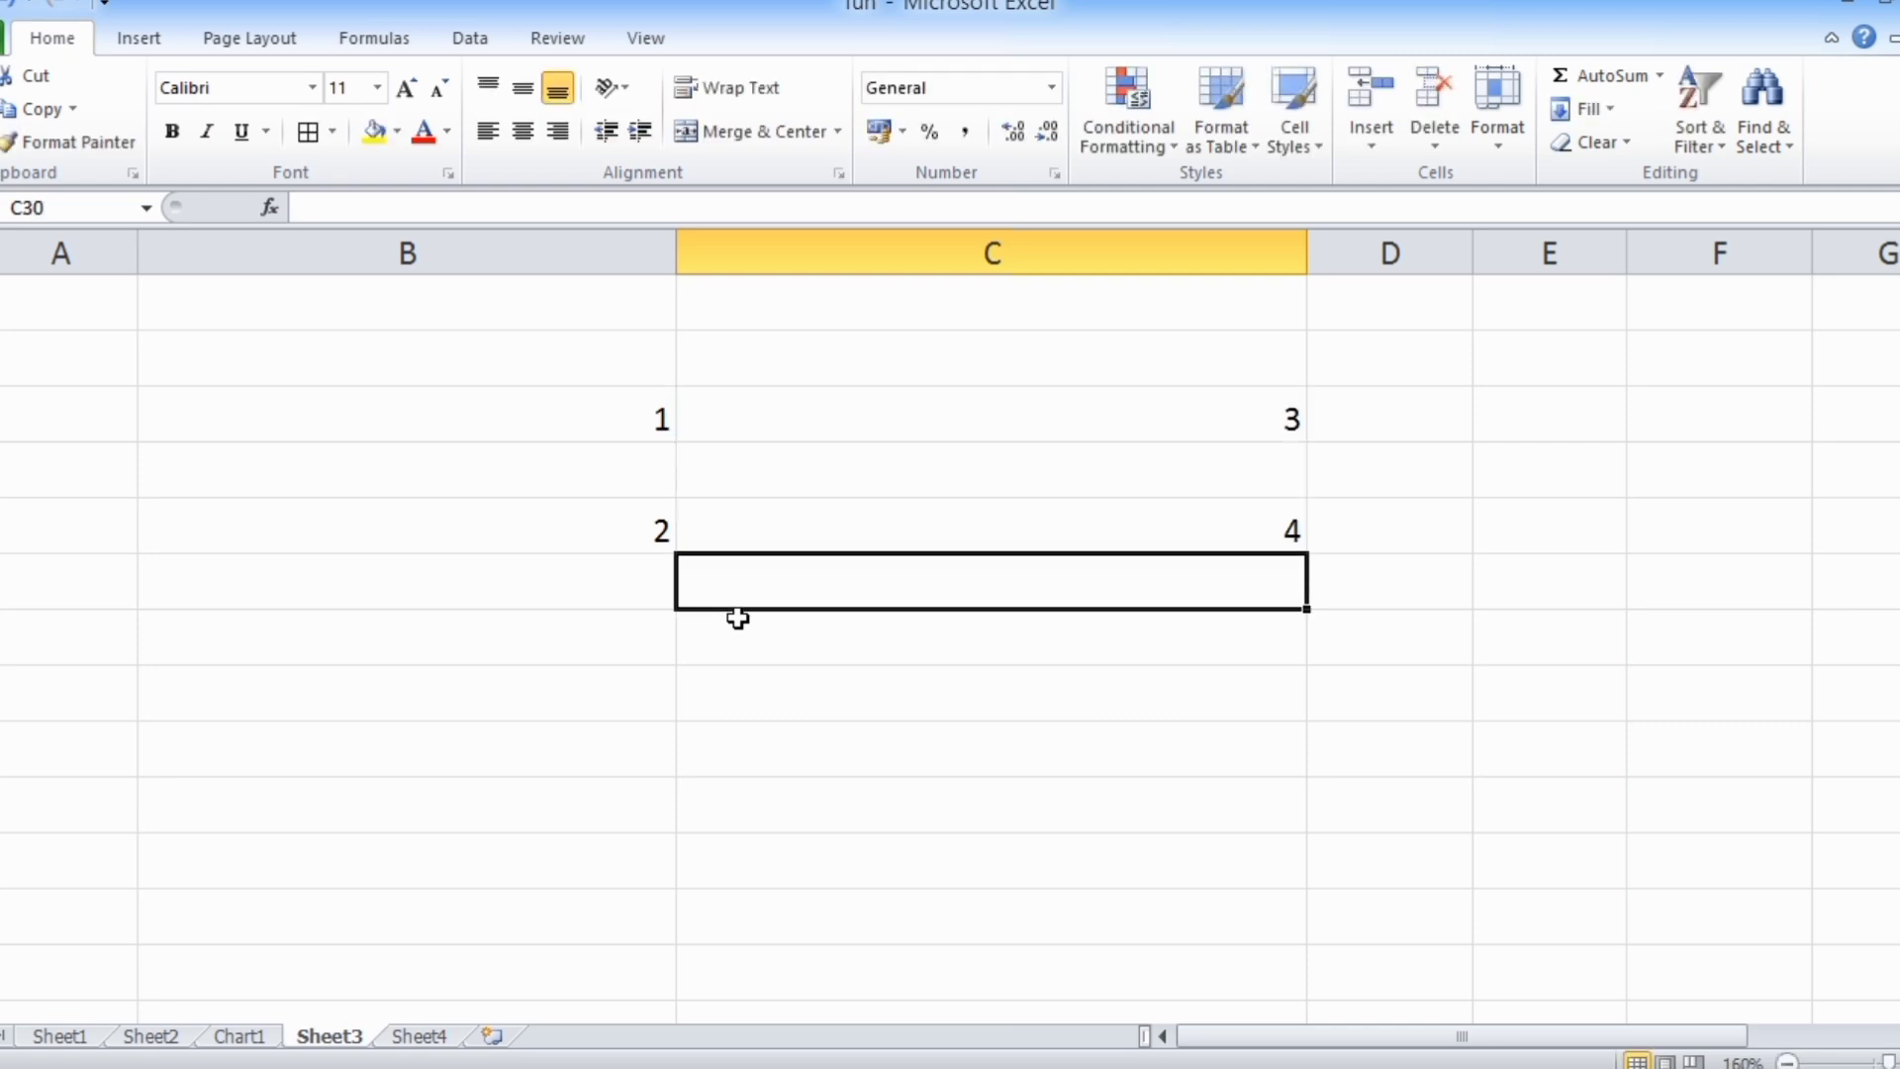
Select the contiguous block B27:C27 starting from B27, and the separate block B29:C29 starting from C29
left_click(638, 422)
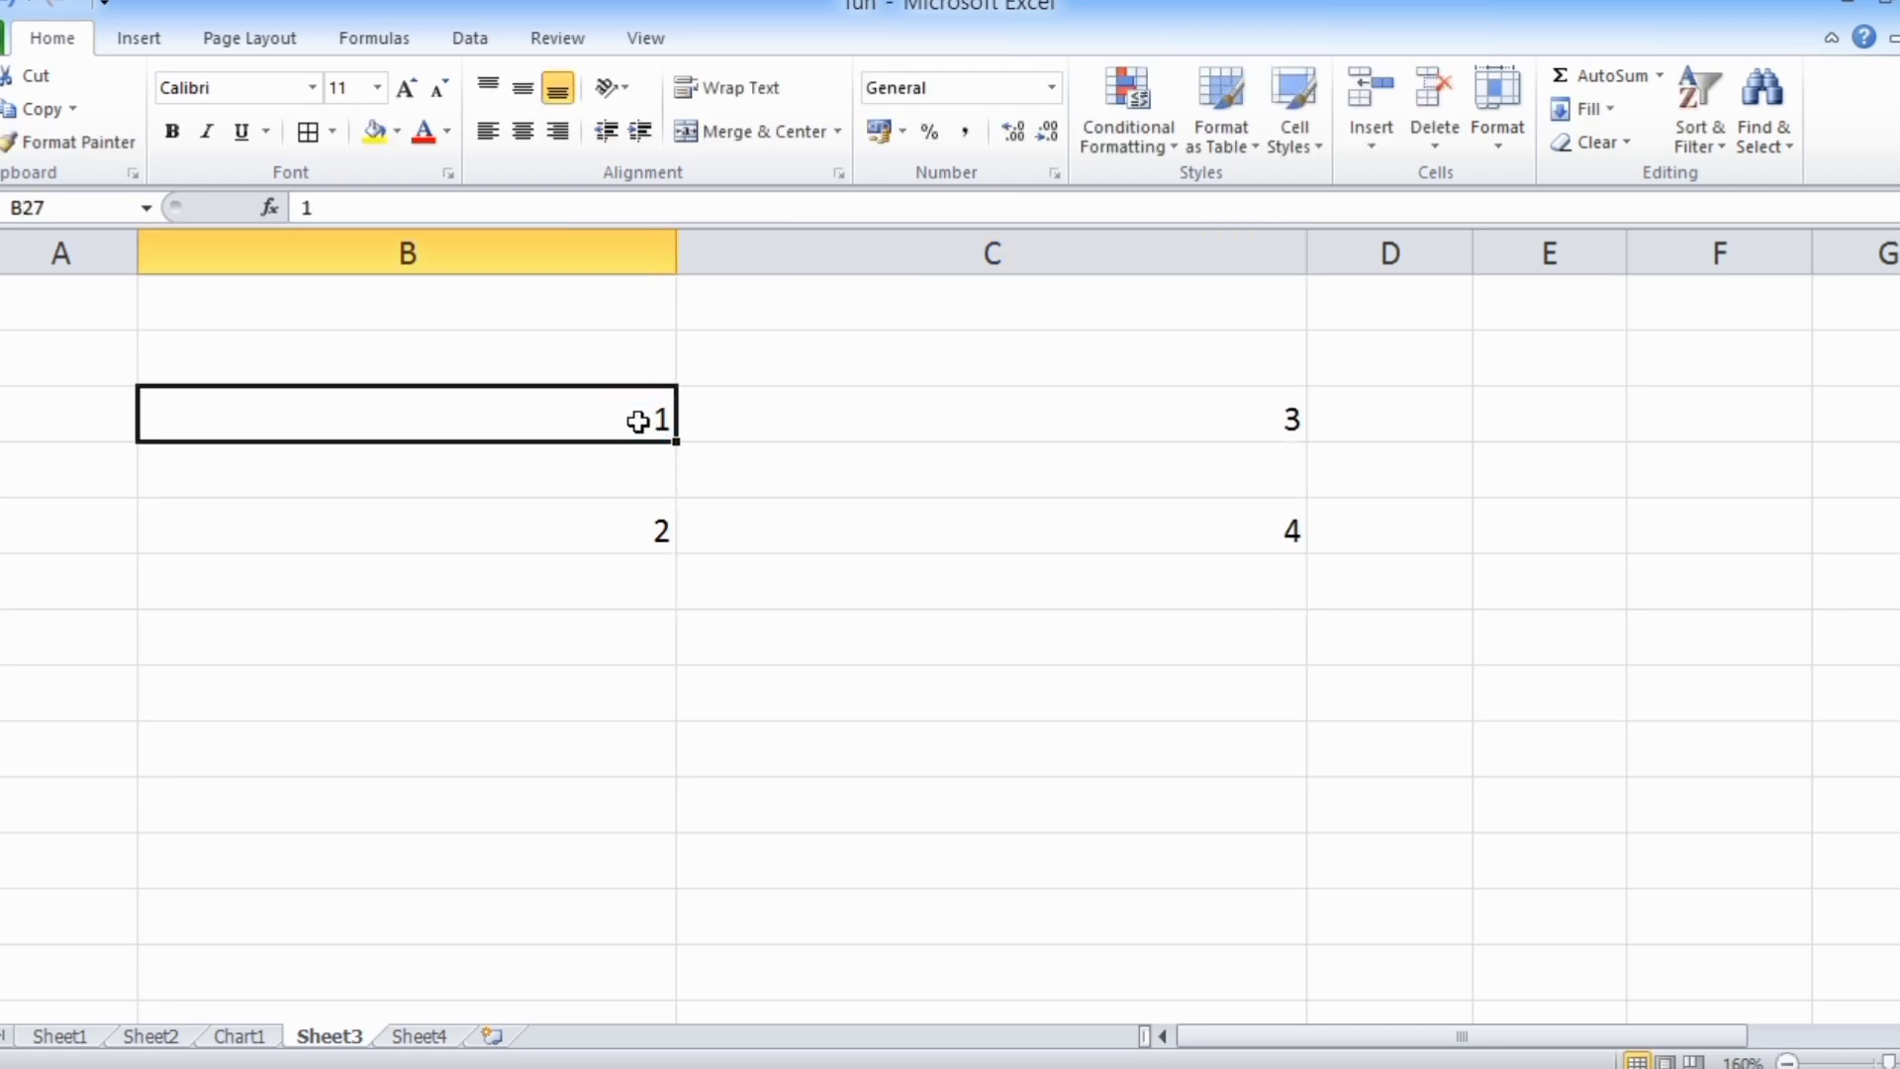
key("shift+Right")
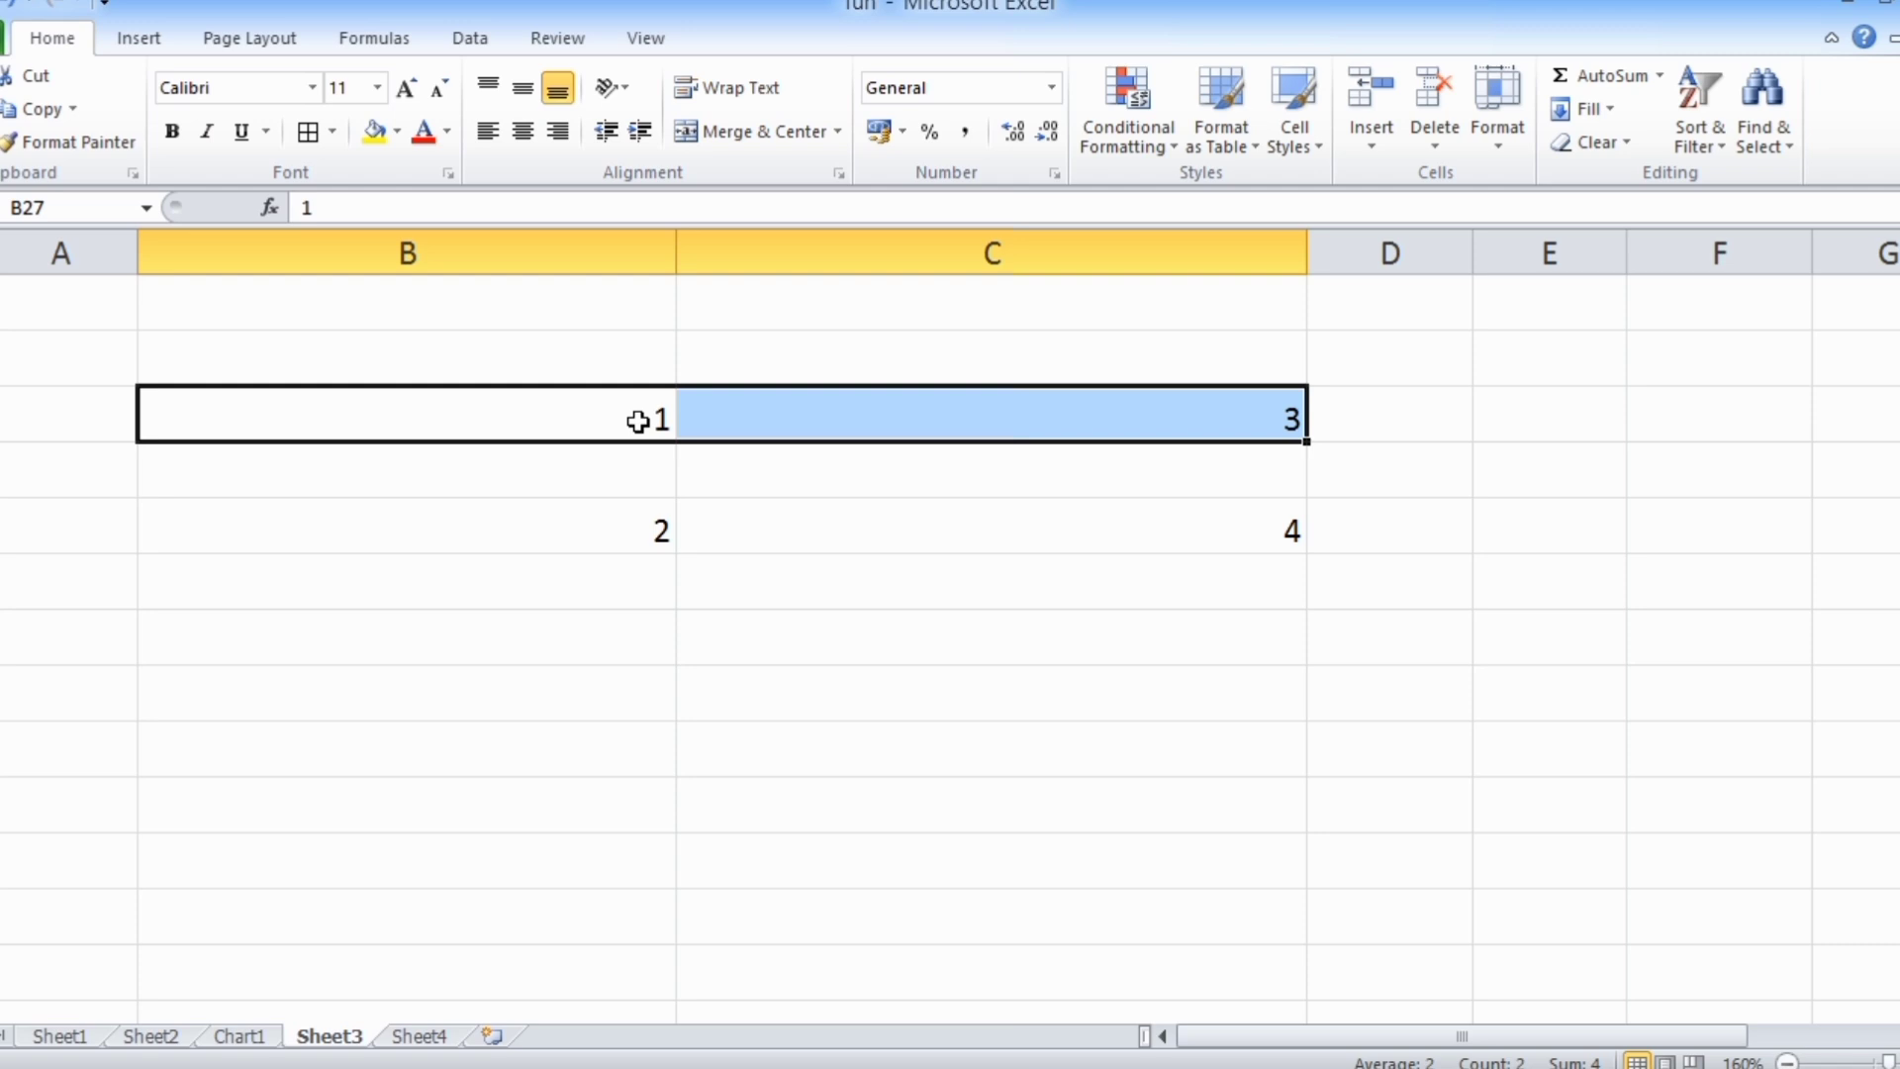
left_click(1262, 532)
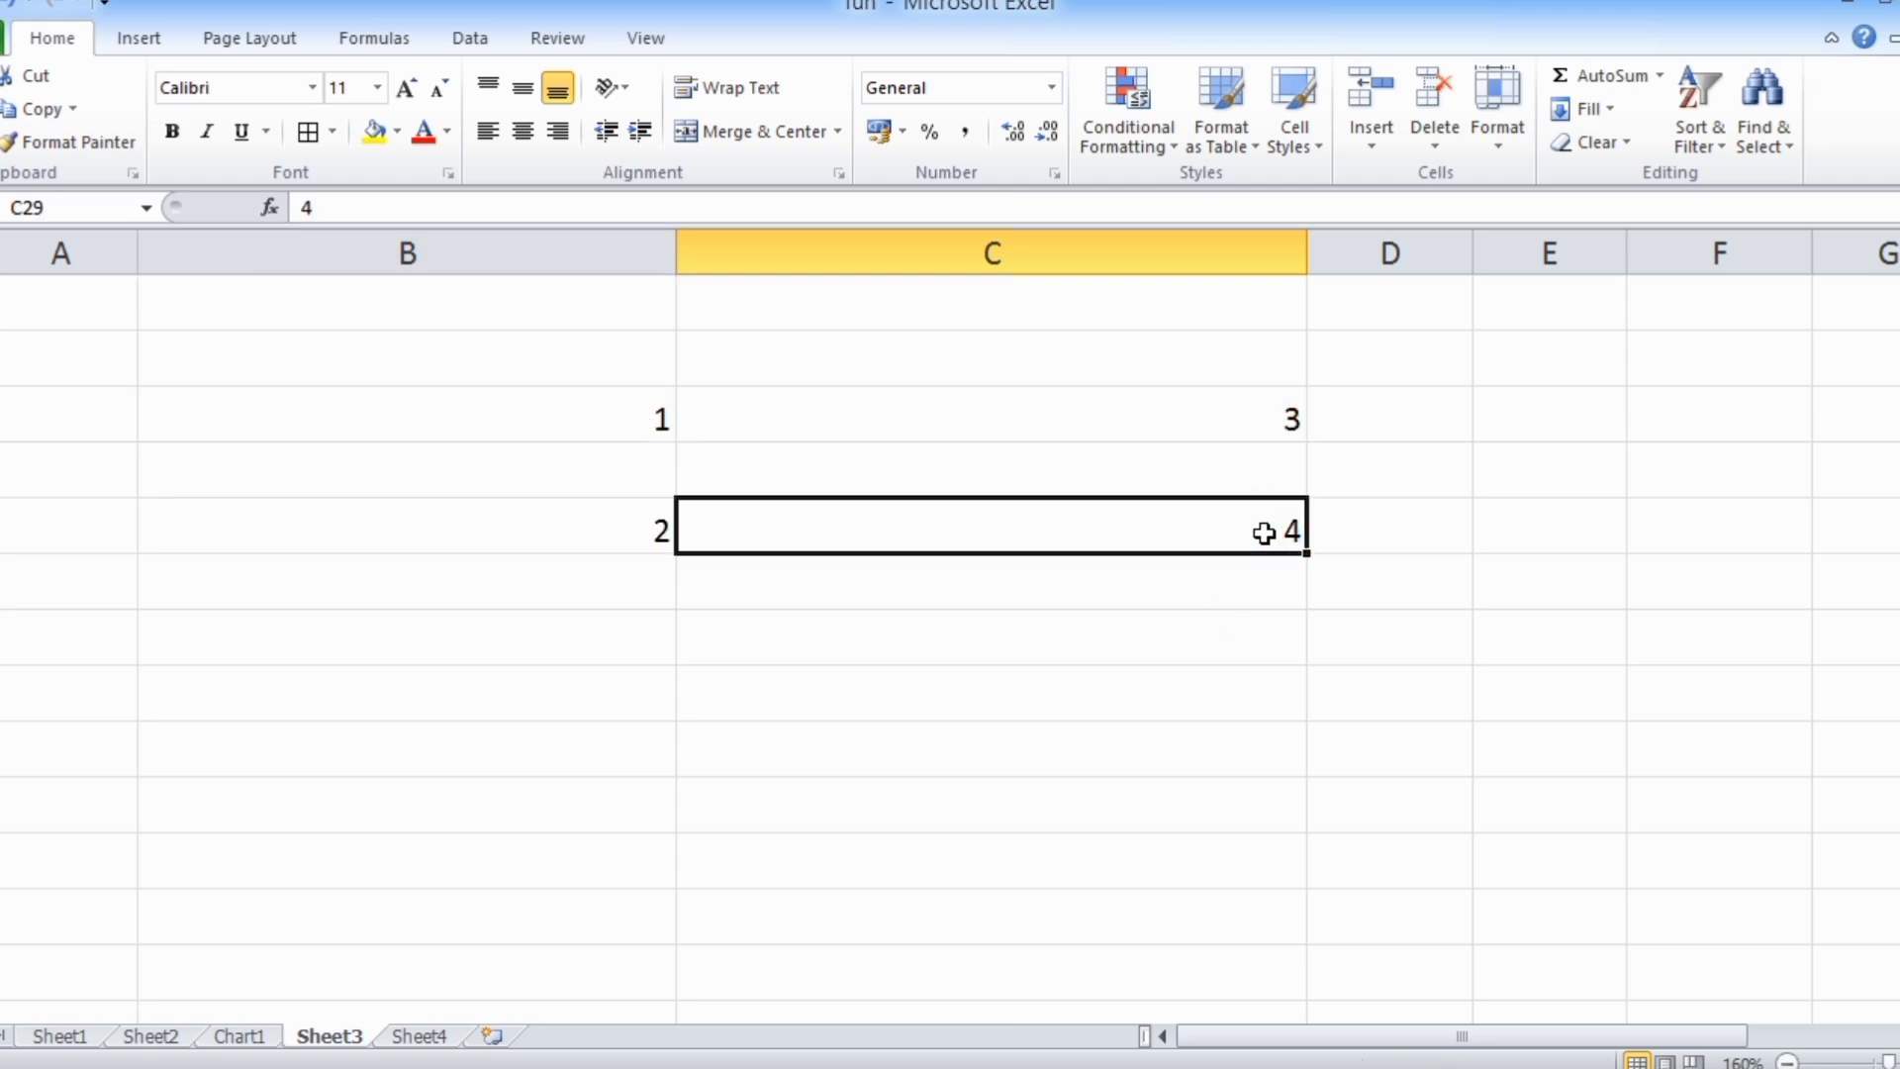
key("shift+Left")
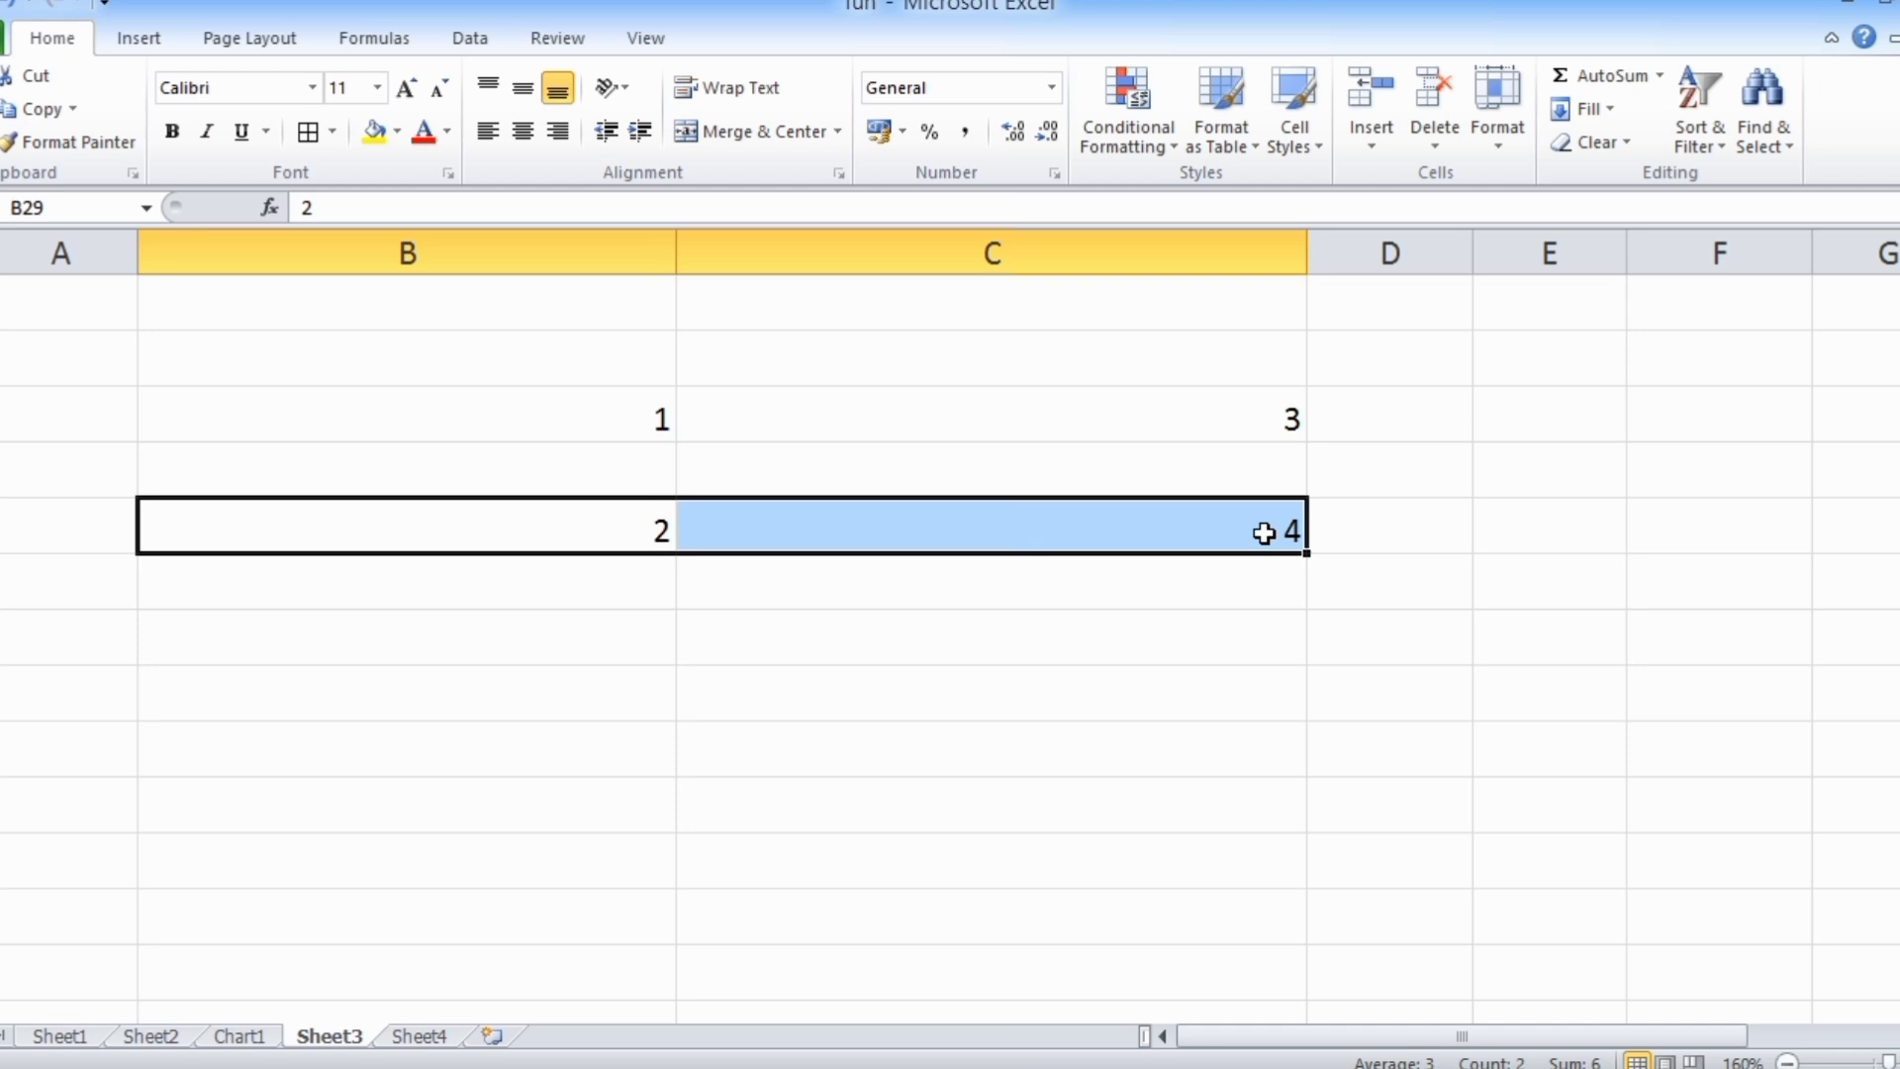
Enter 5 in B31 and 6 in B32, and select their contiguous block B31:B32
left_click(592, 634)
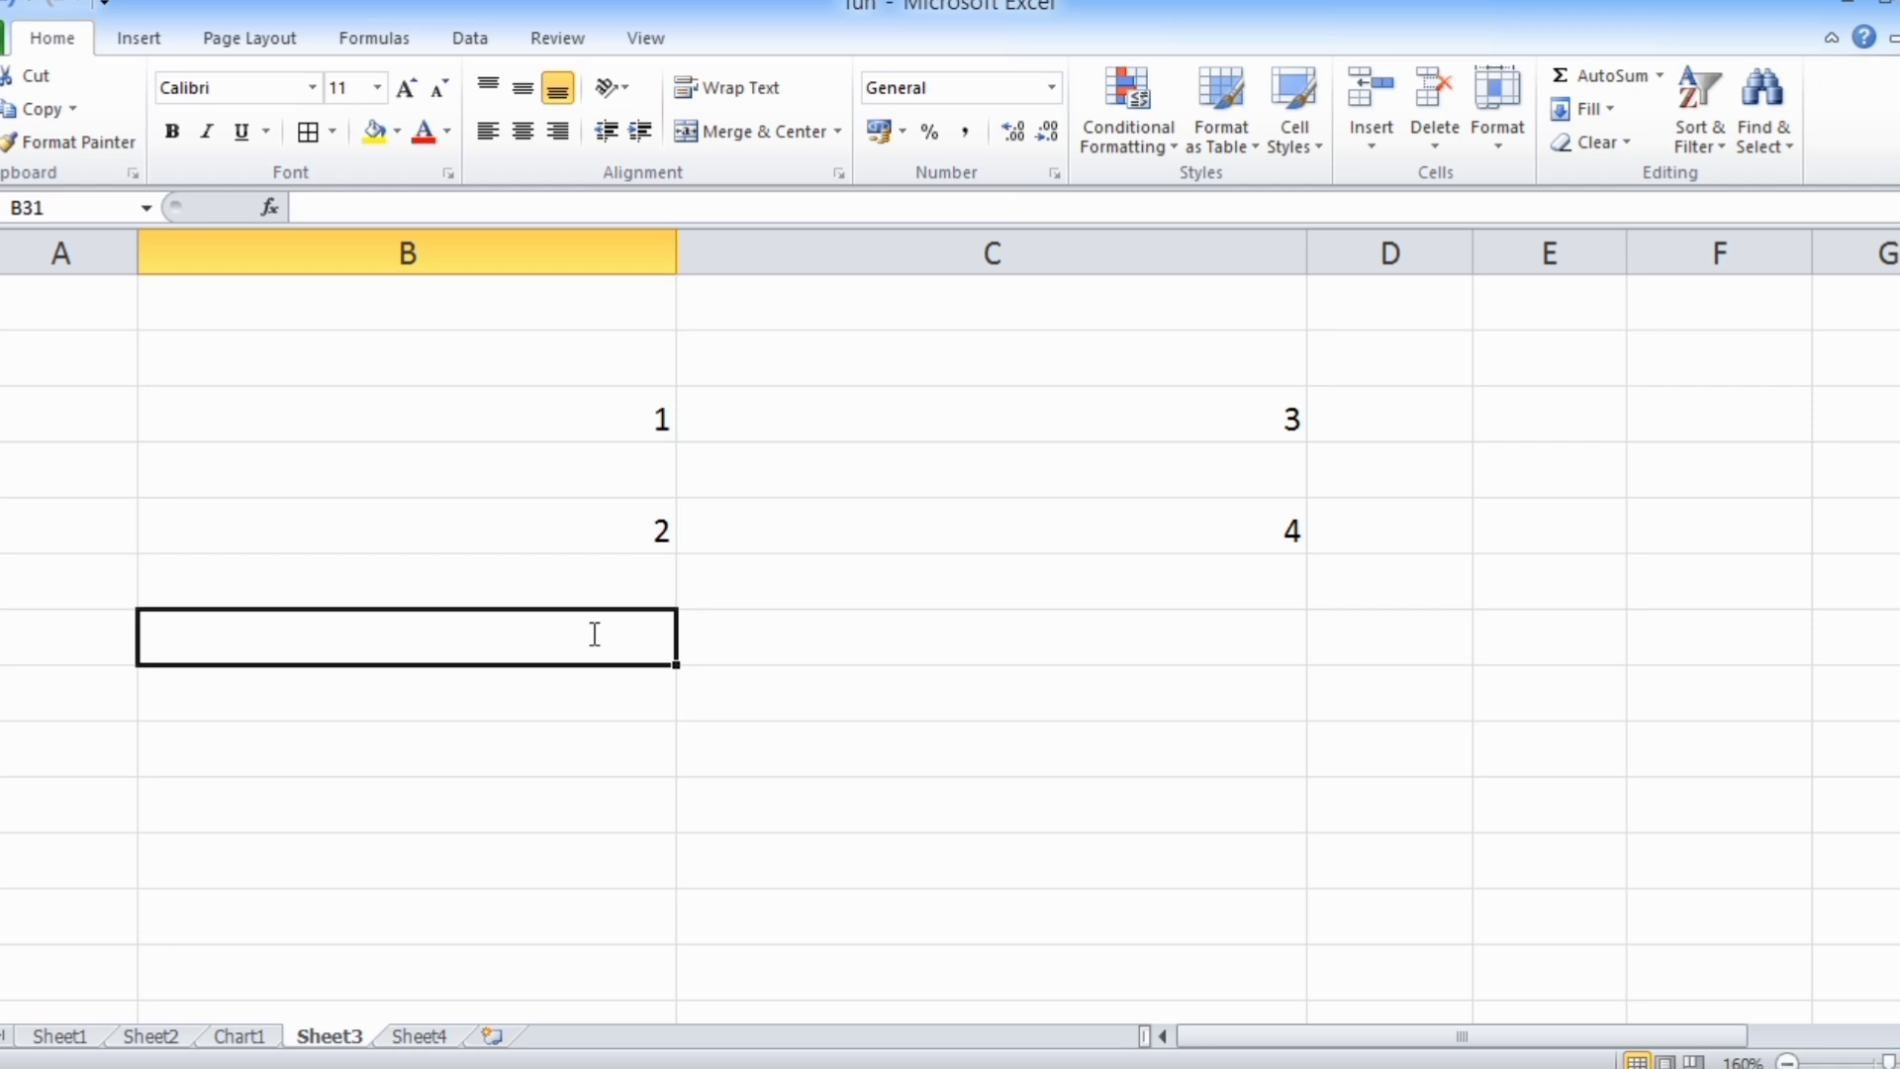
type("5")
key("Return")
type("6")
key("Return")
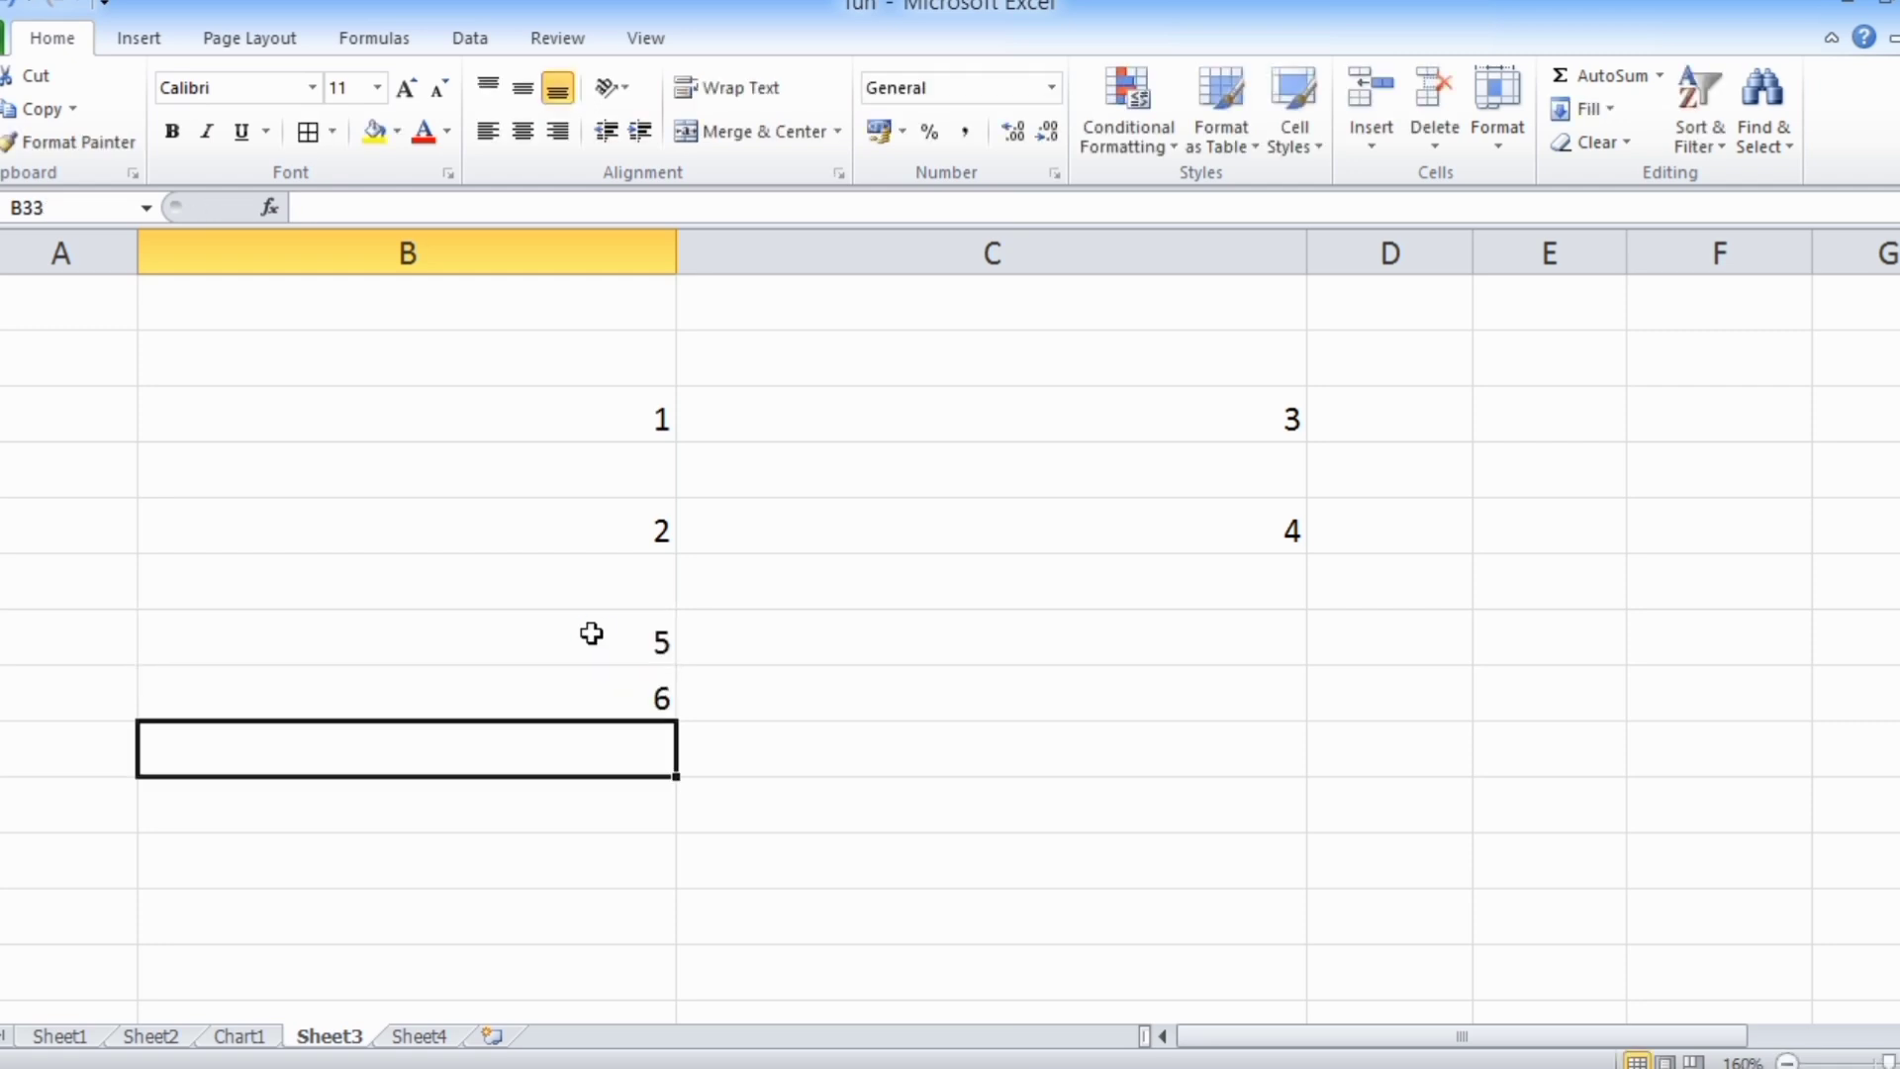
left_click(596, 690)
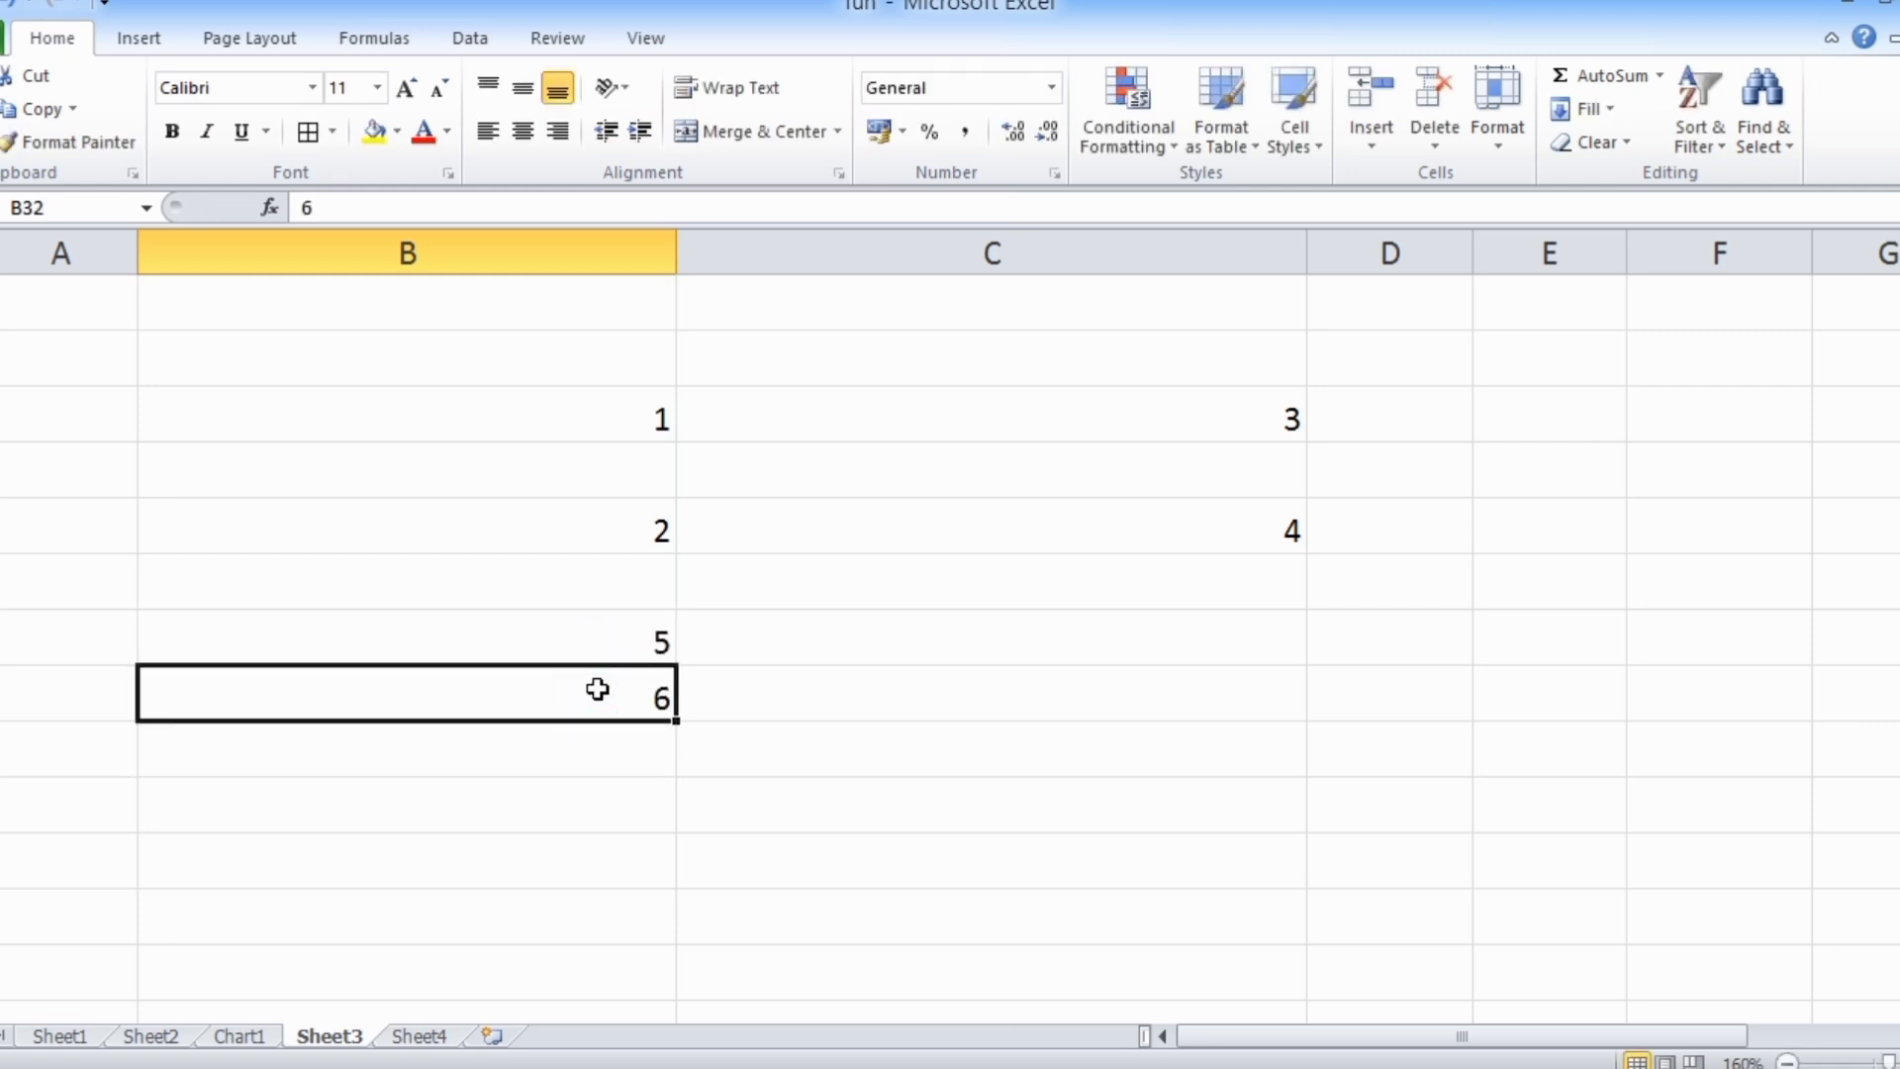
key("Up")
key("shift+Down")
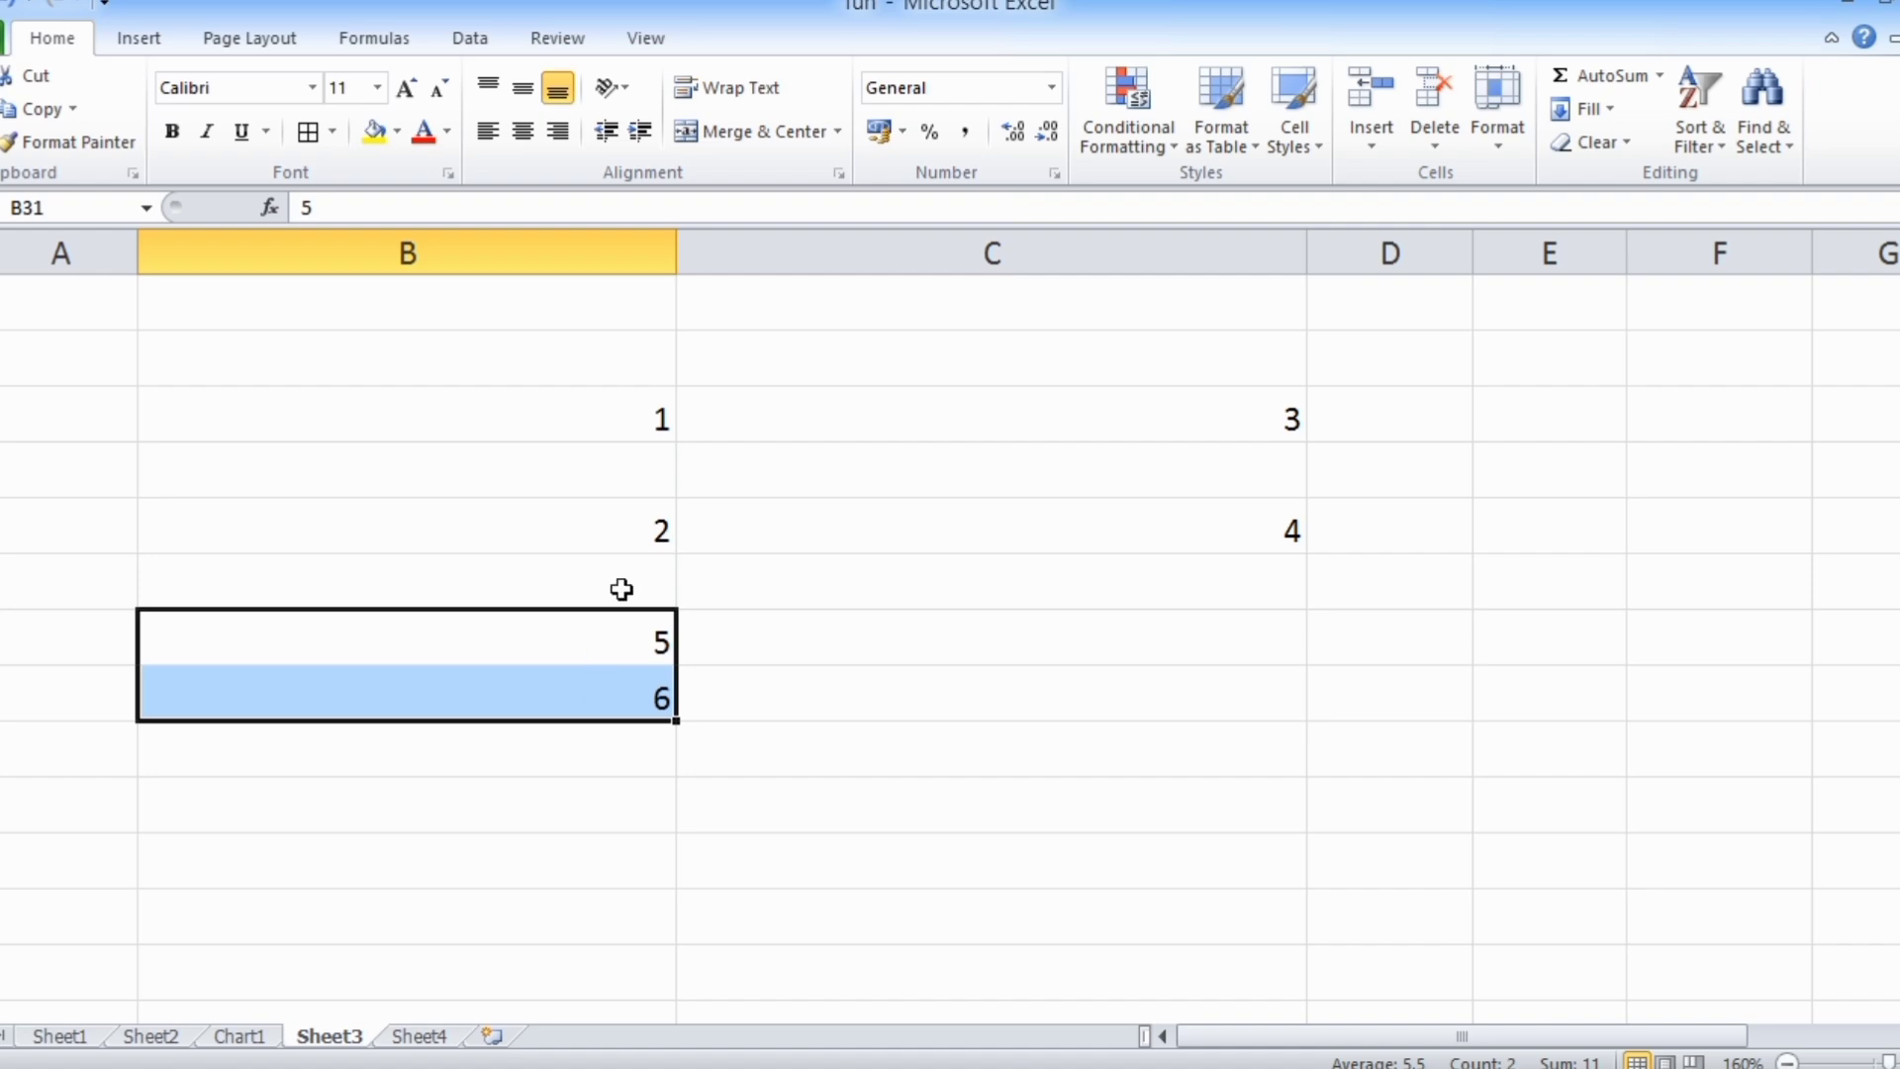
Select the whole data block A1:F21 starting from C5 in the For Create Table row, and check its extent
scroll(636, 723, "up", 5)
scroll(634, 717, "up", 4)
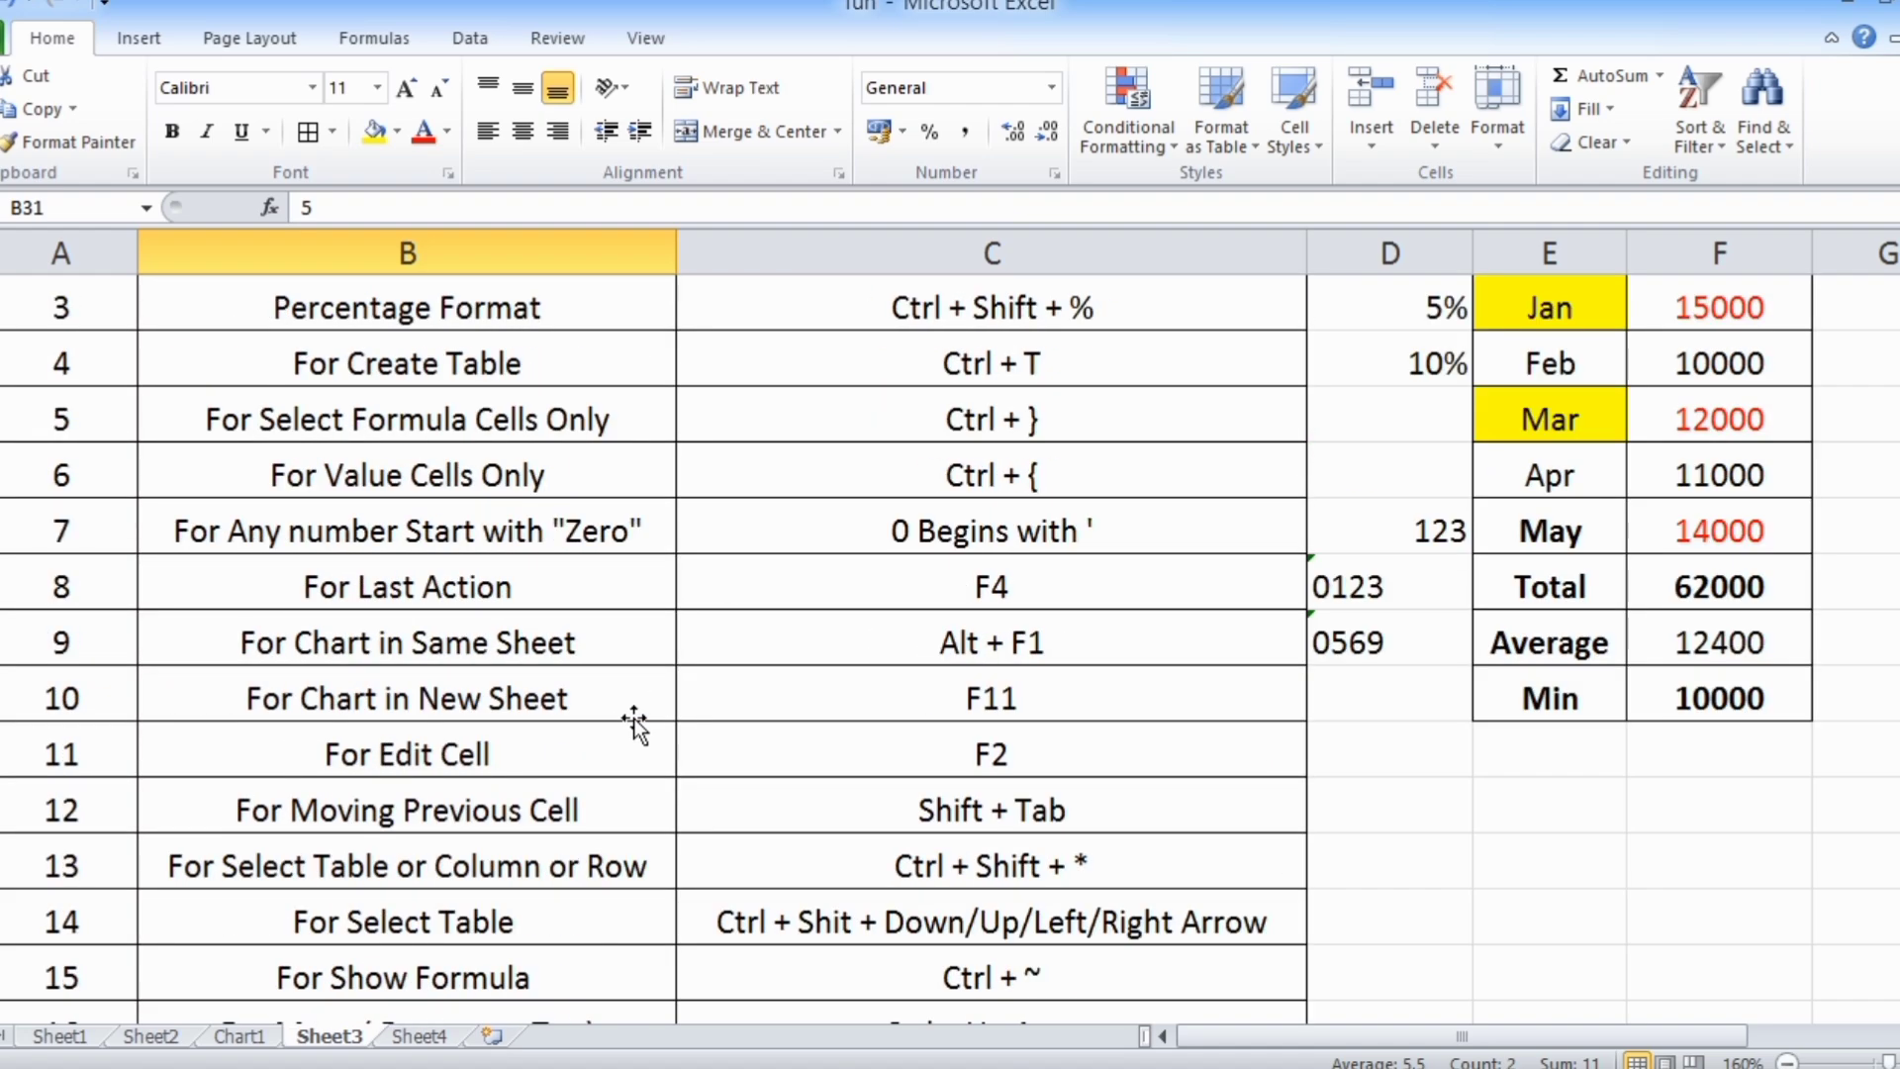
left_click(938, 534)
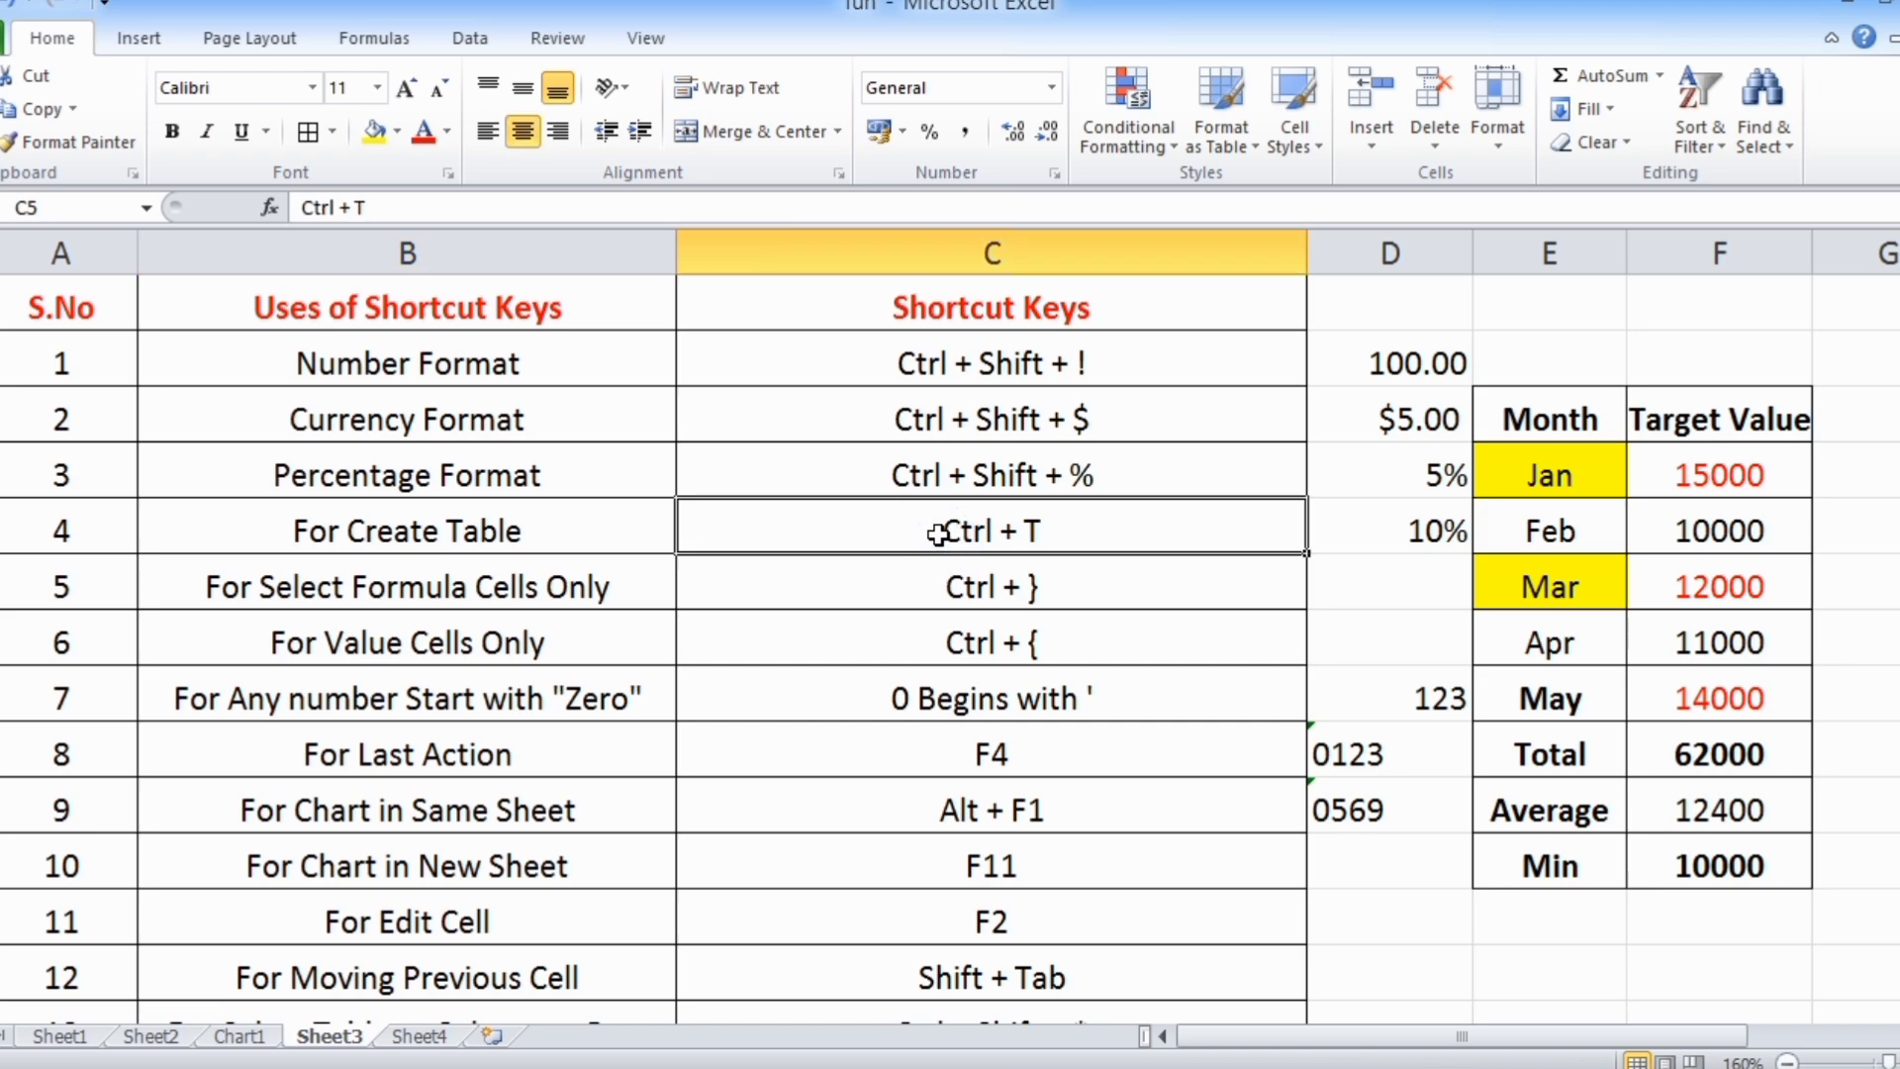
key("ctrl+a")
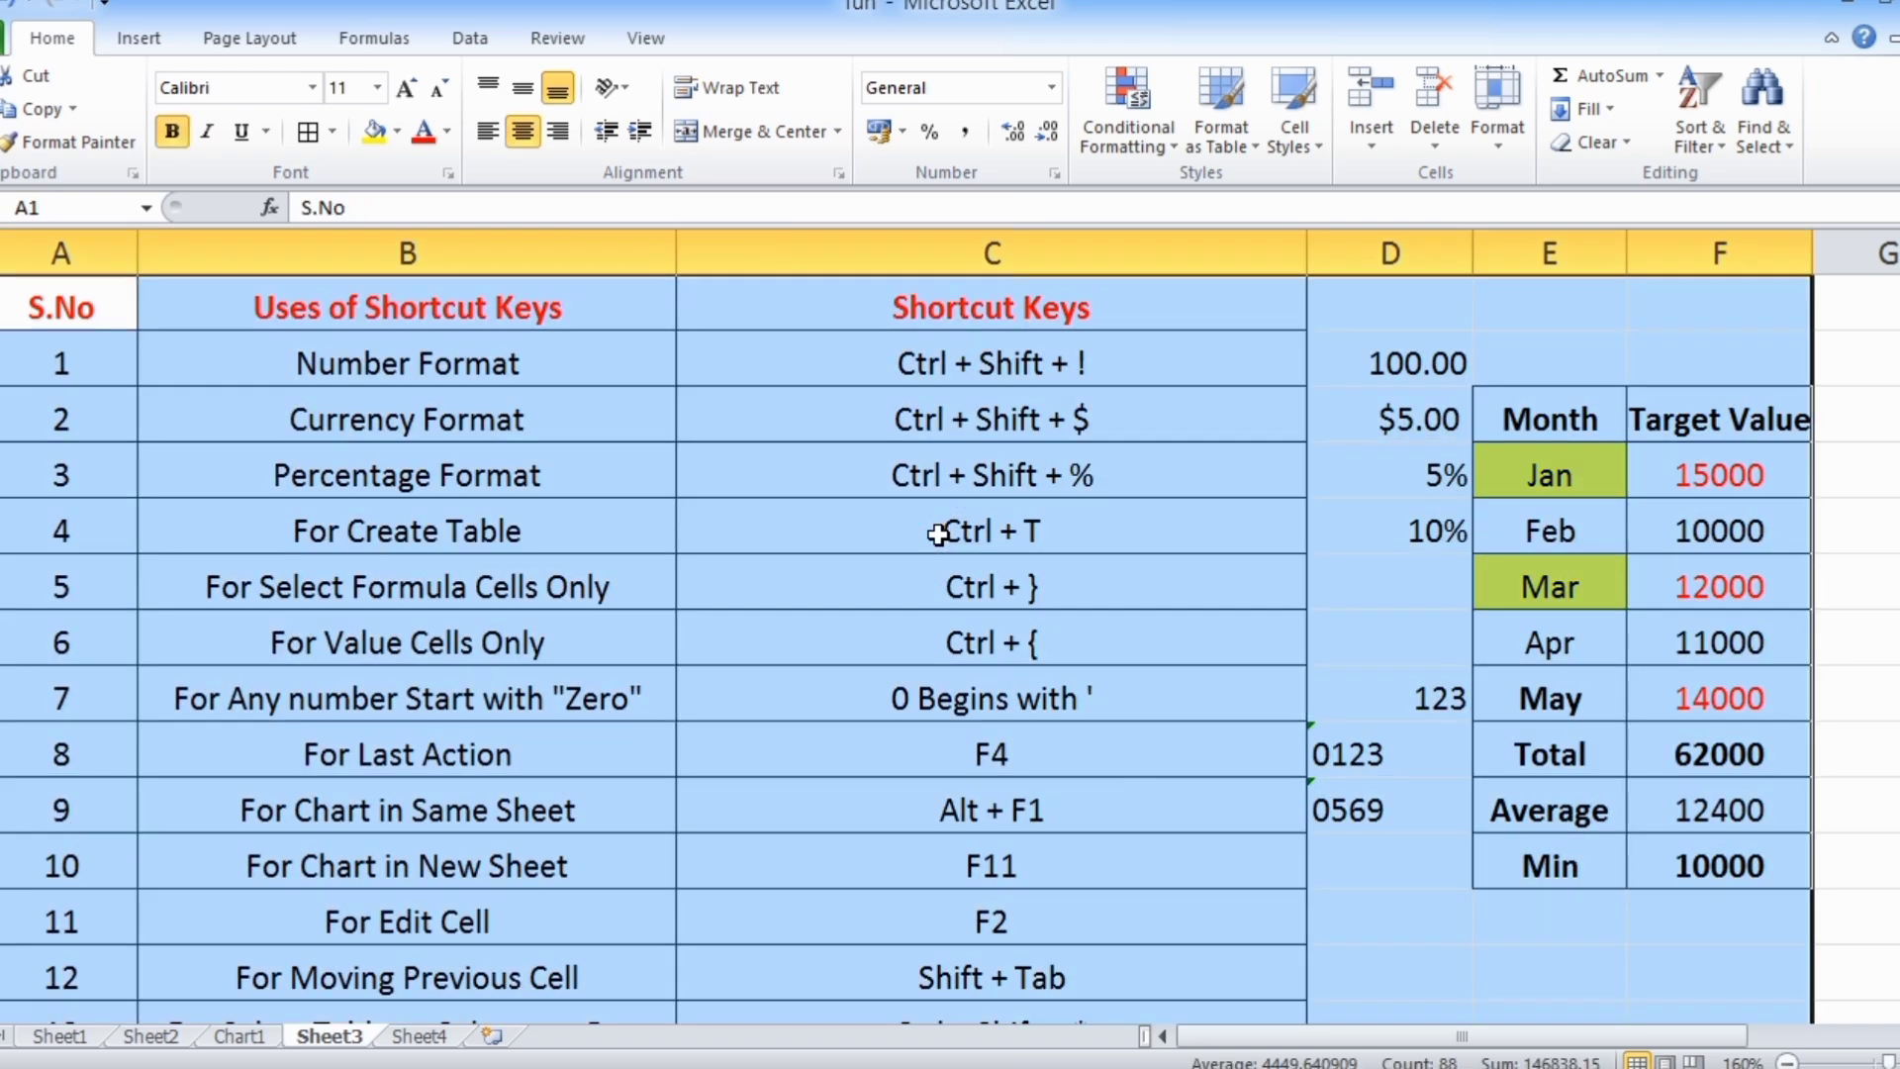
scroll(938, 535, "down", 4)
scroll(941, 539, "up", 4)
scroll(993, 639, "down", 2)
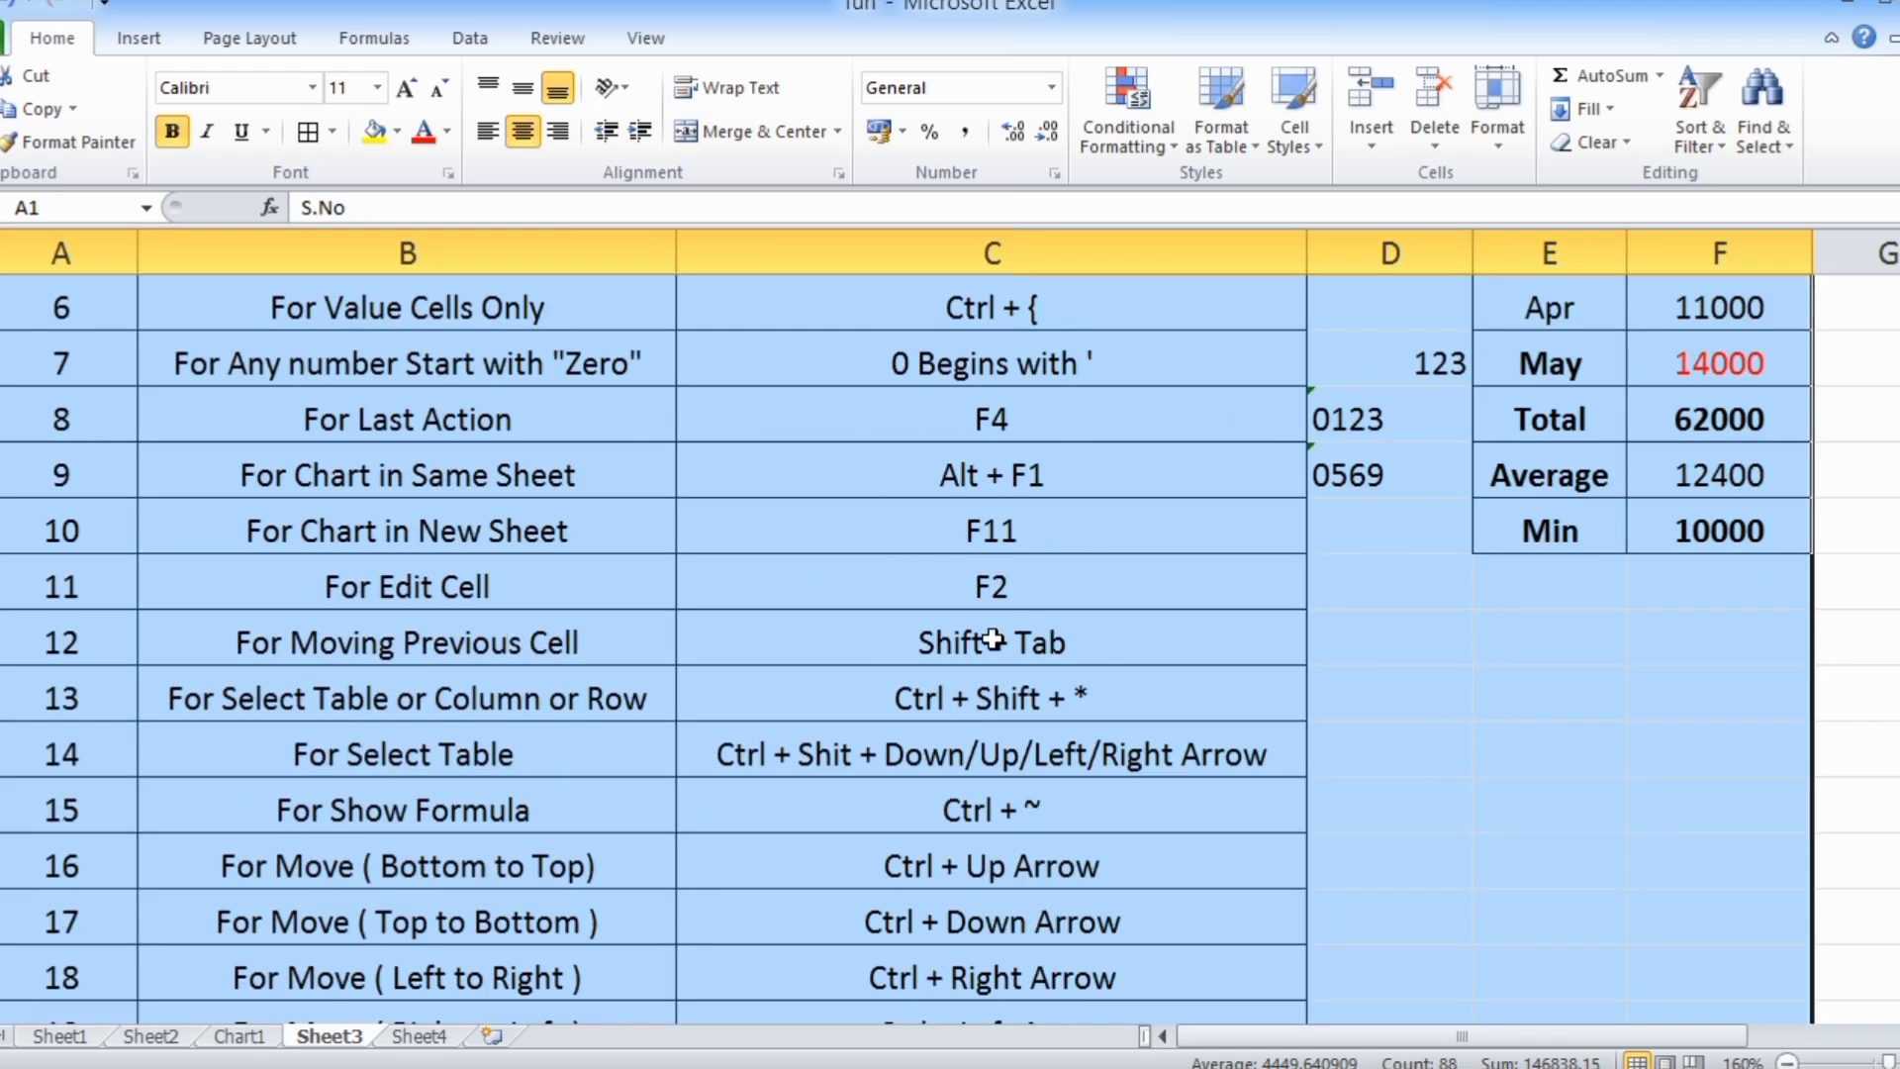
Select the header cells E3:F3 of the Month and Target Value table, and the Month column E3:E11, each starting from E3
left_click(987, 705)
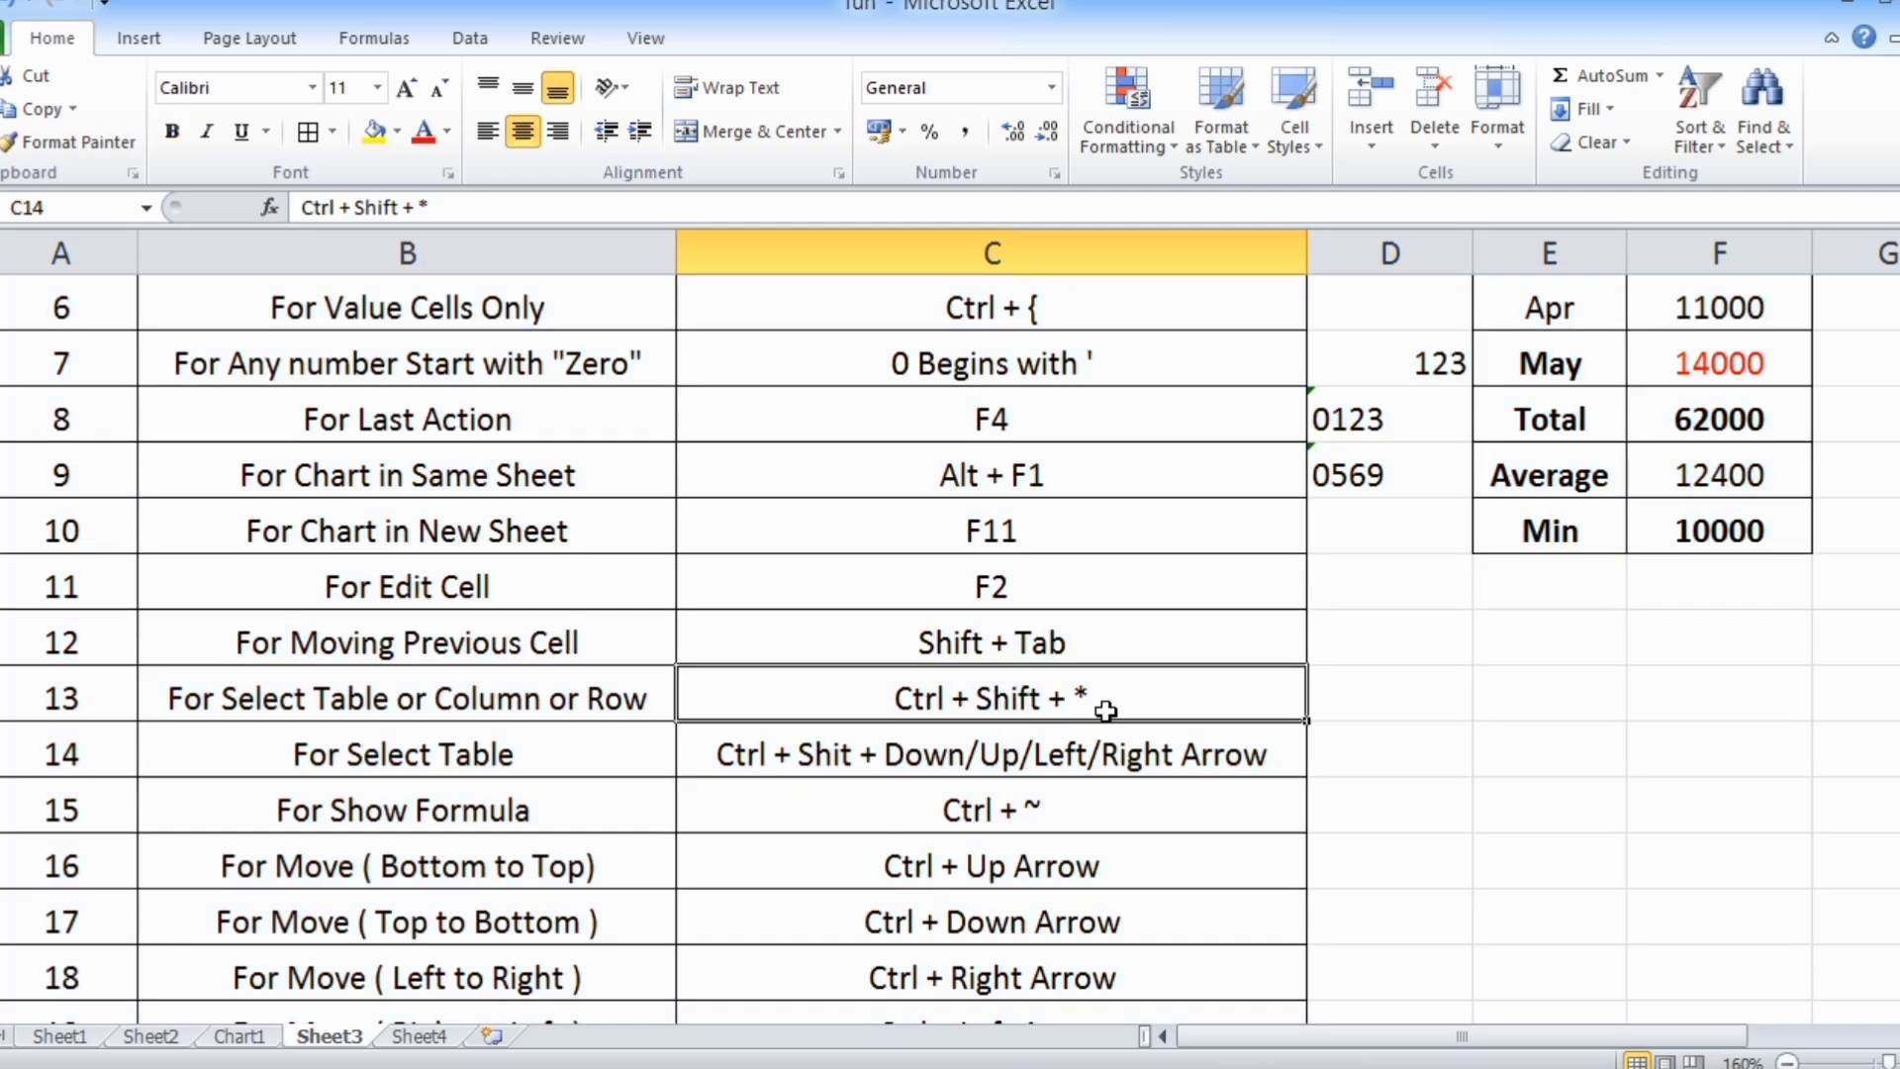
scroll(1105, 711, "down", 1)
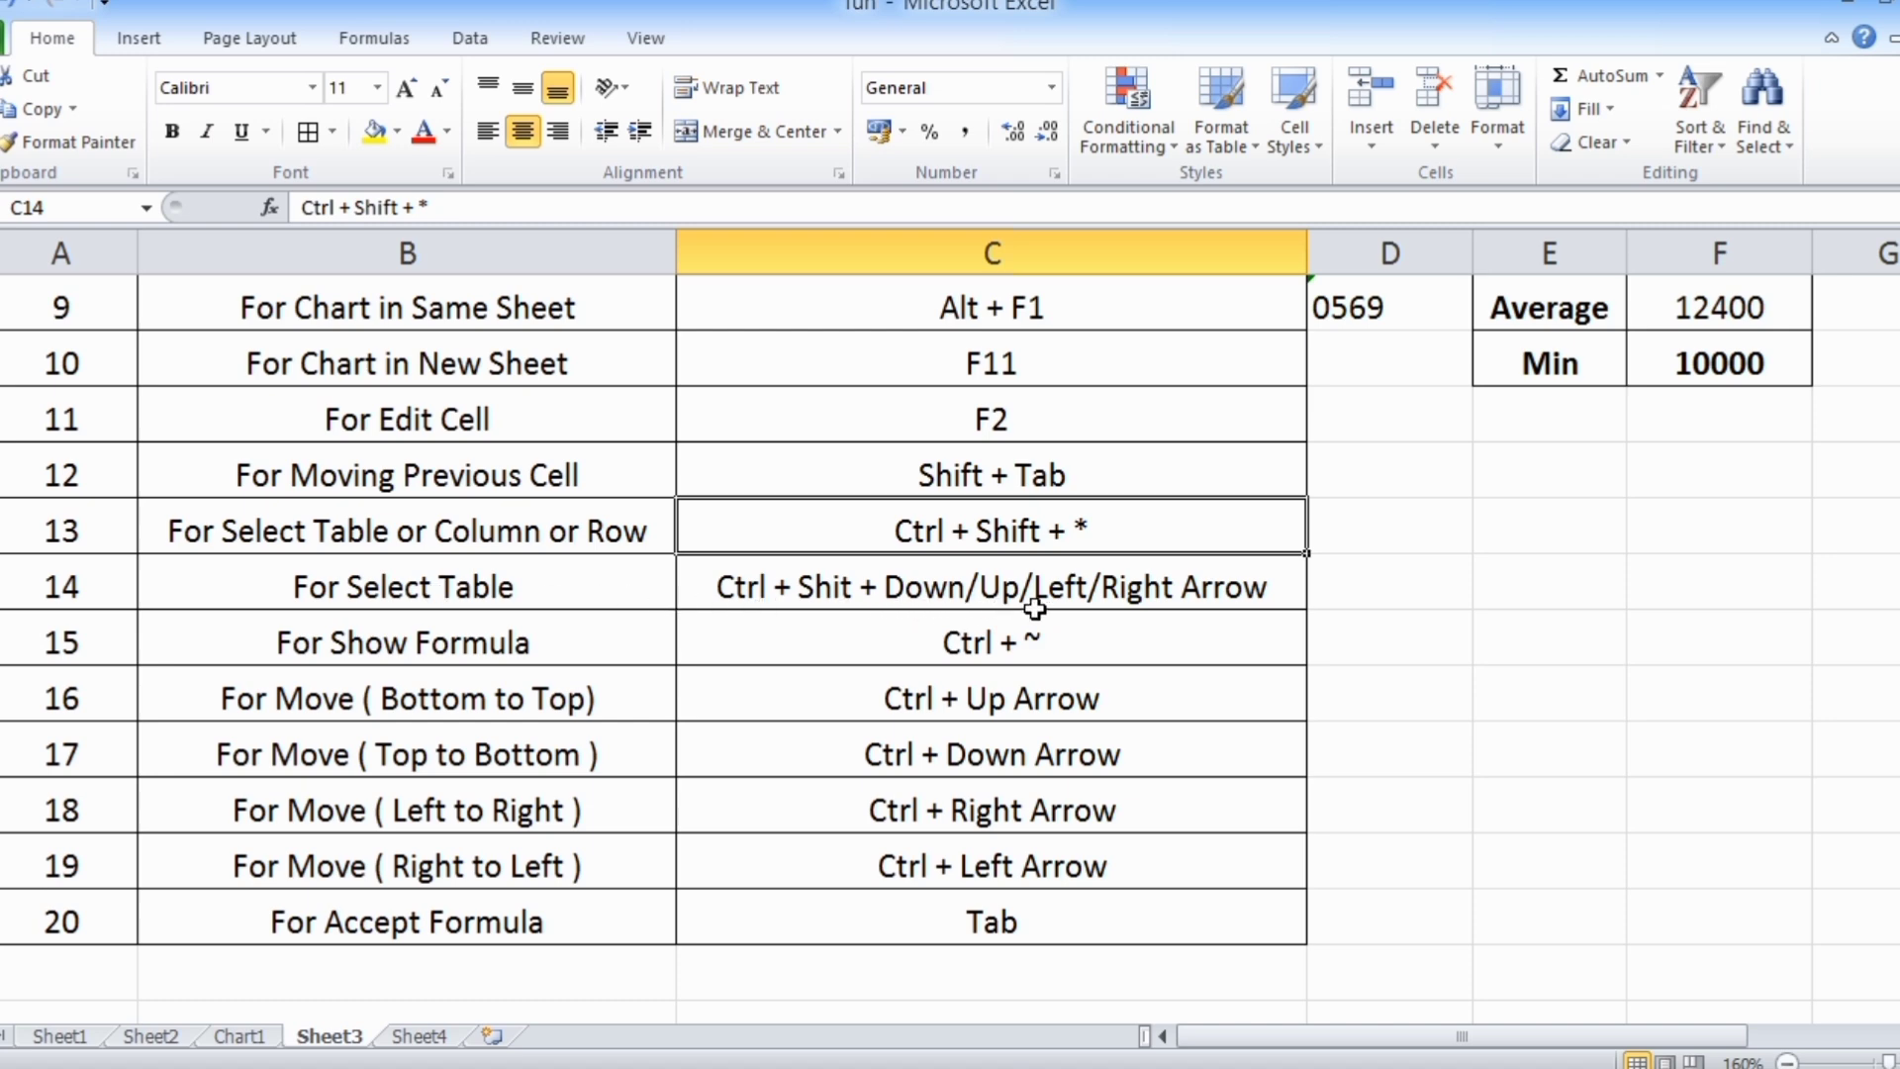
scroll(1187, 619, "up", 3)
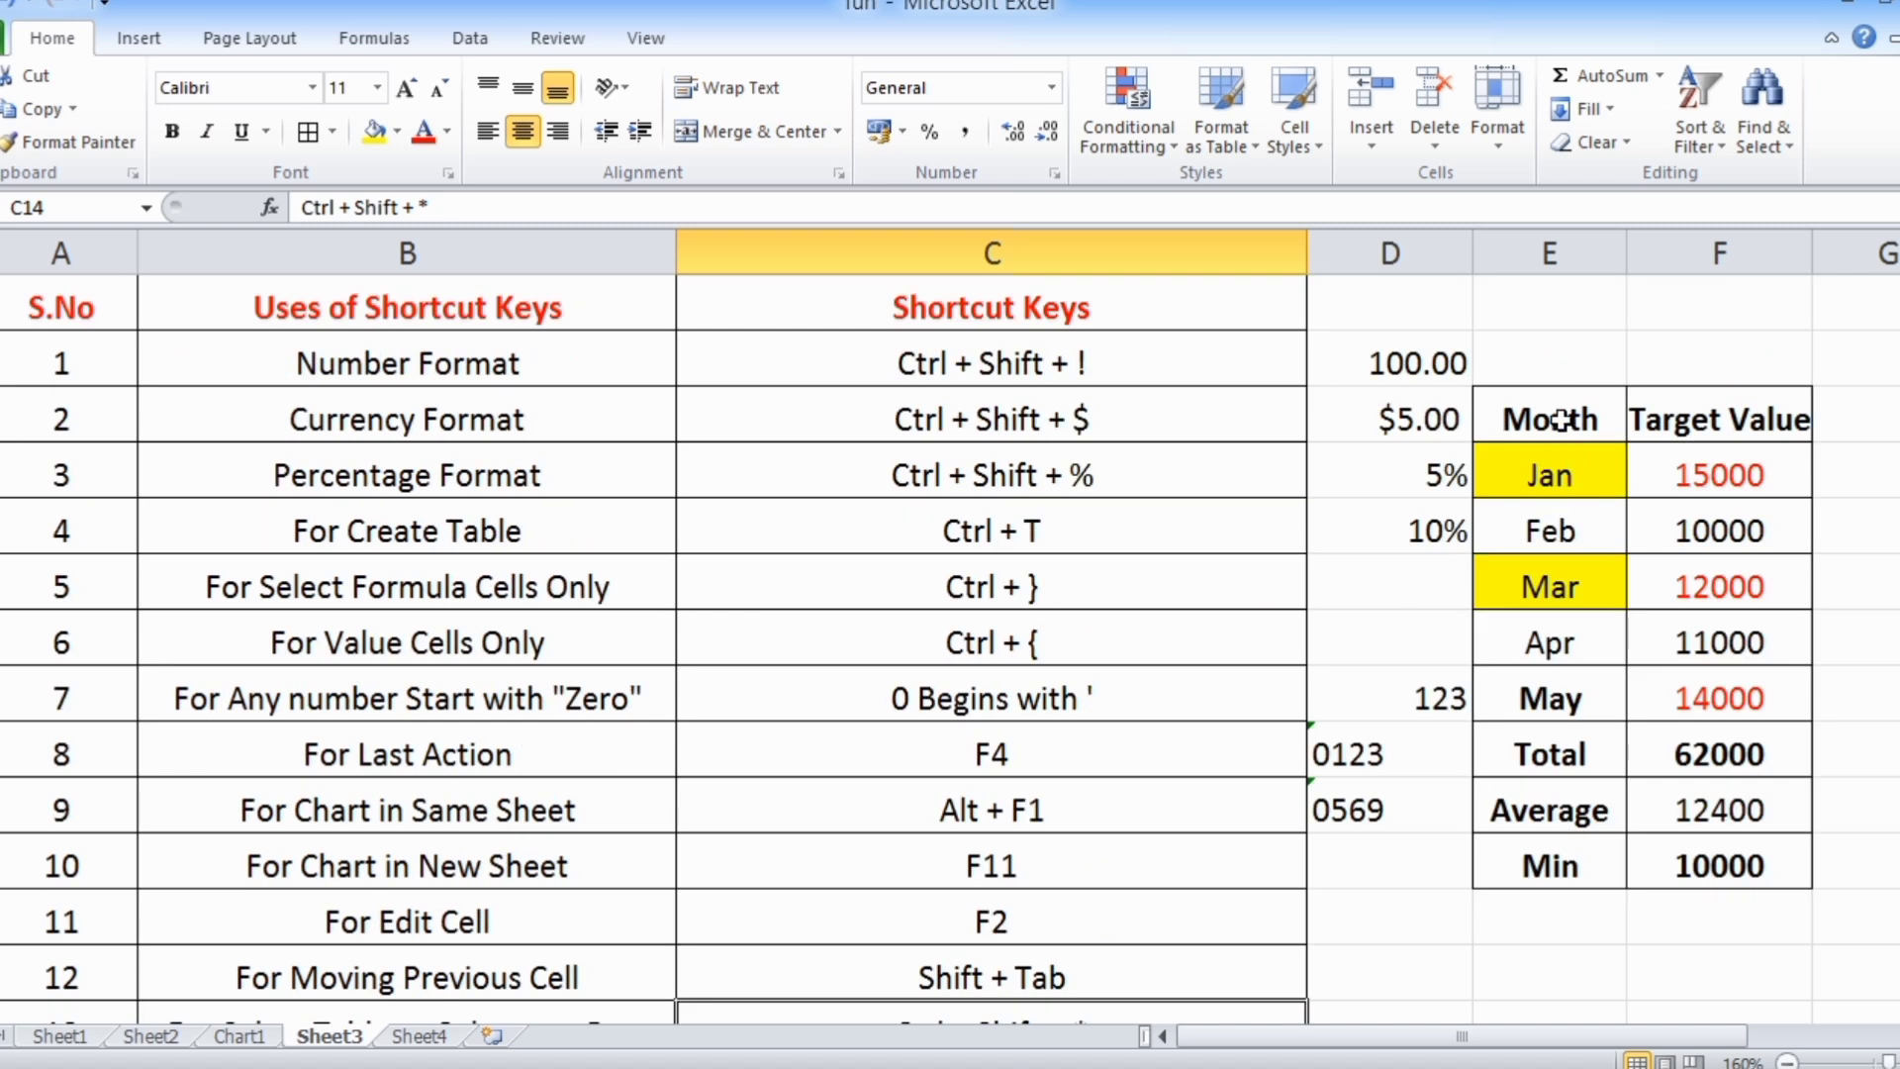
left_click_drag(1571, 1044, 1743, 1047)
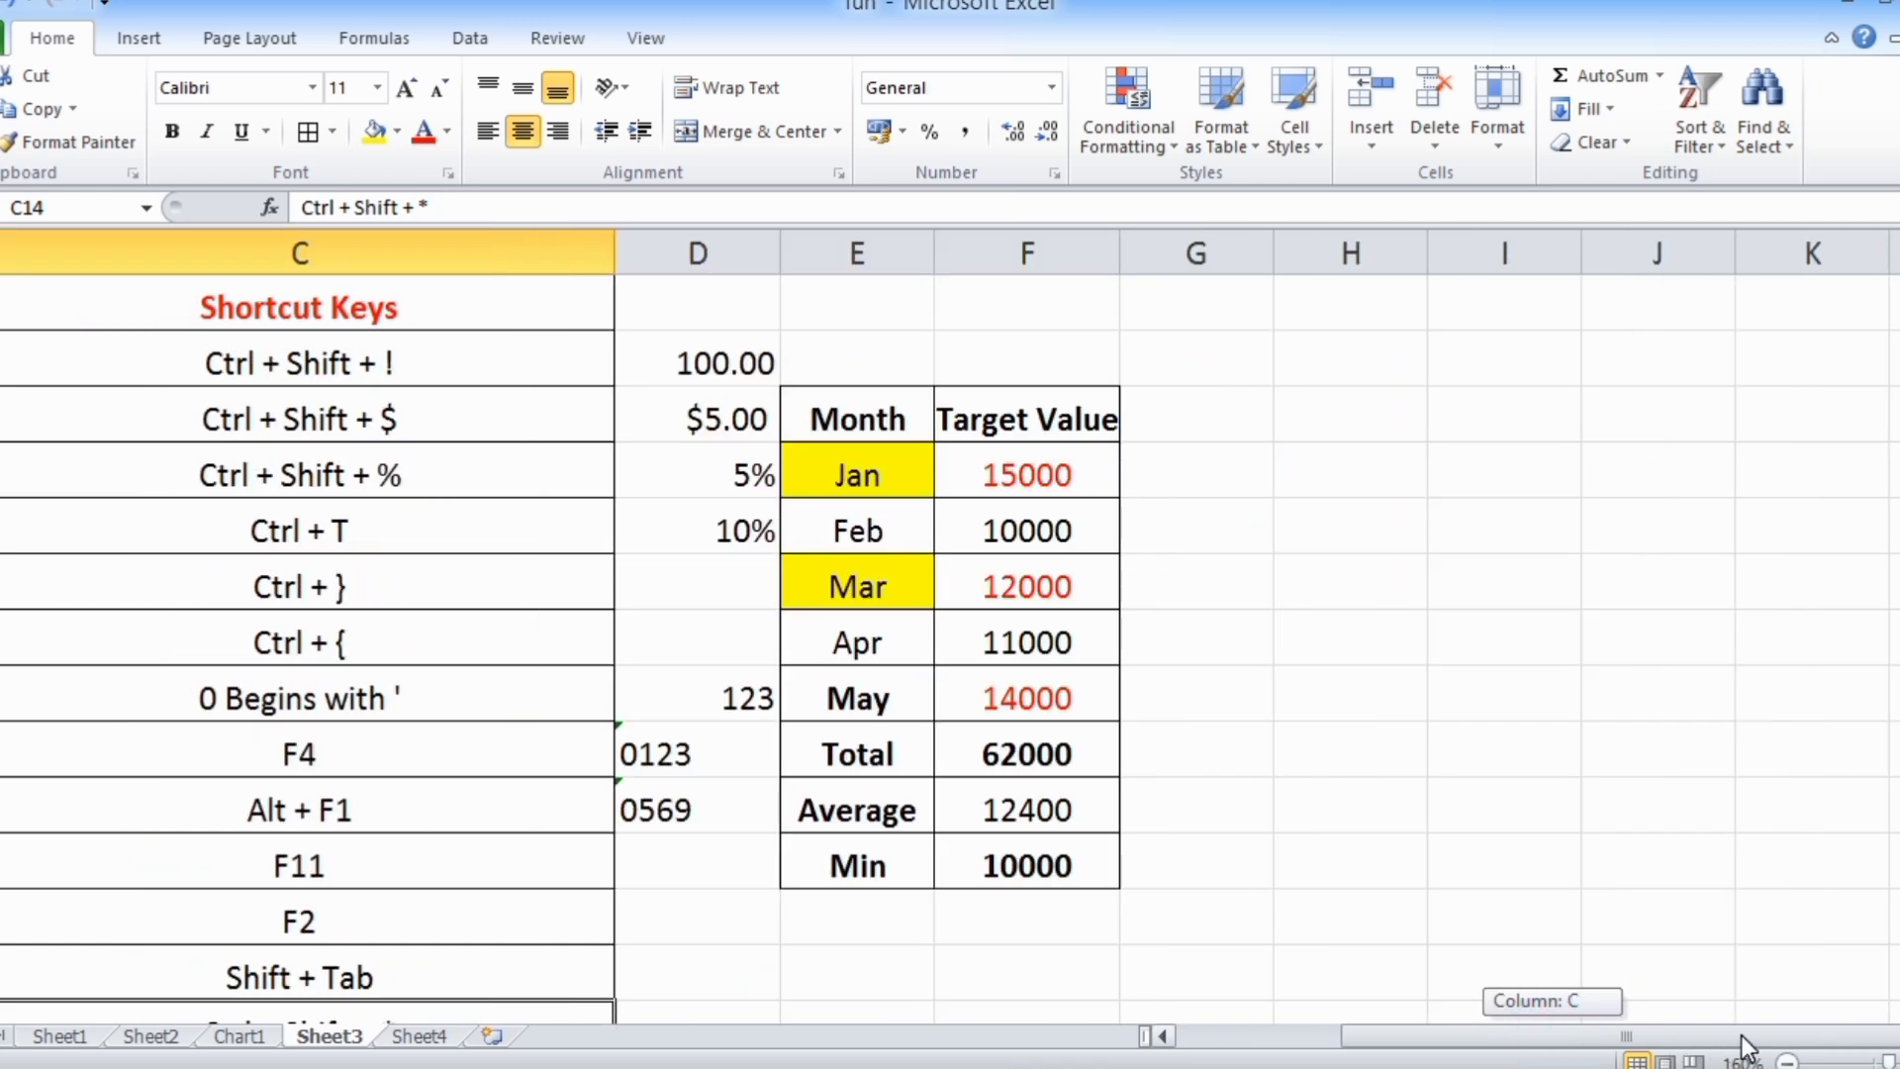
left_click(878, 414)
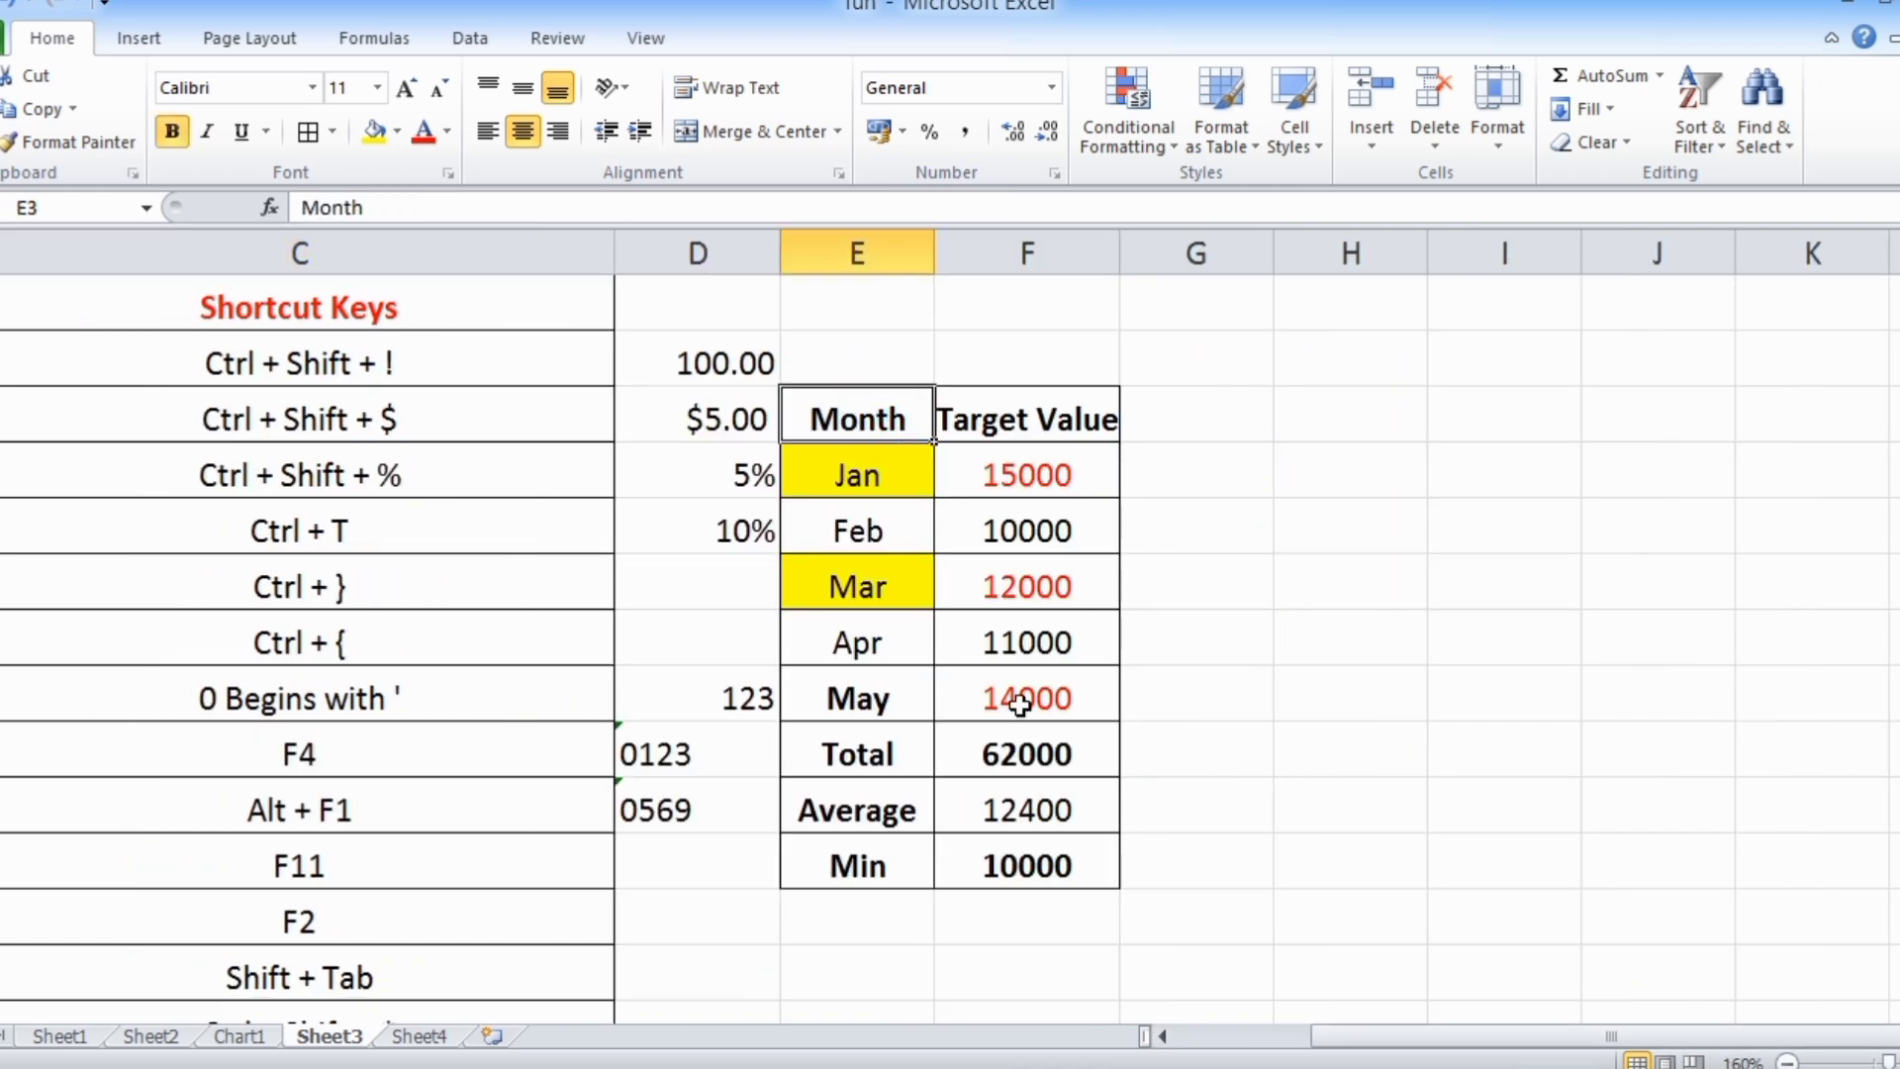
key("shift+Right")
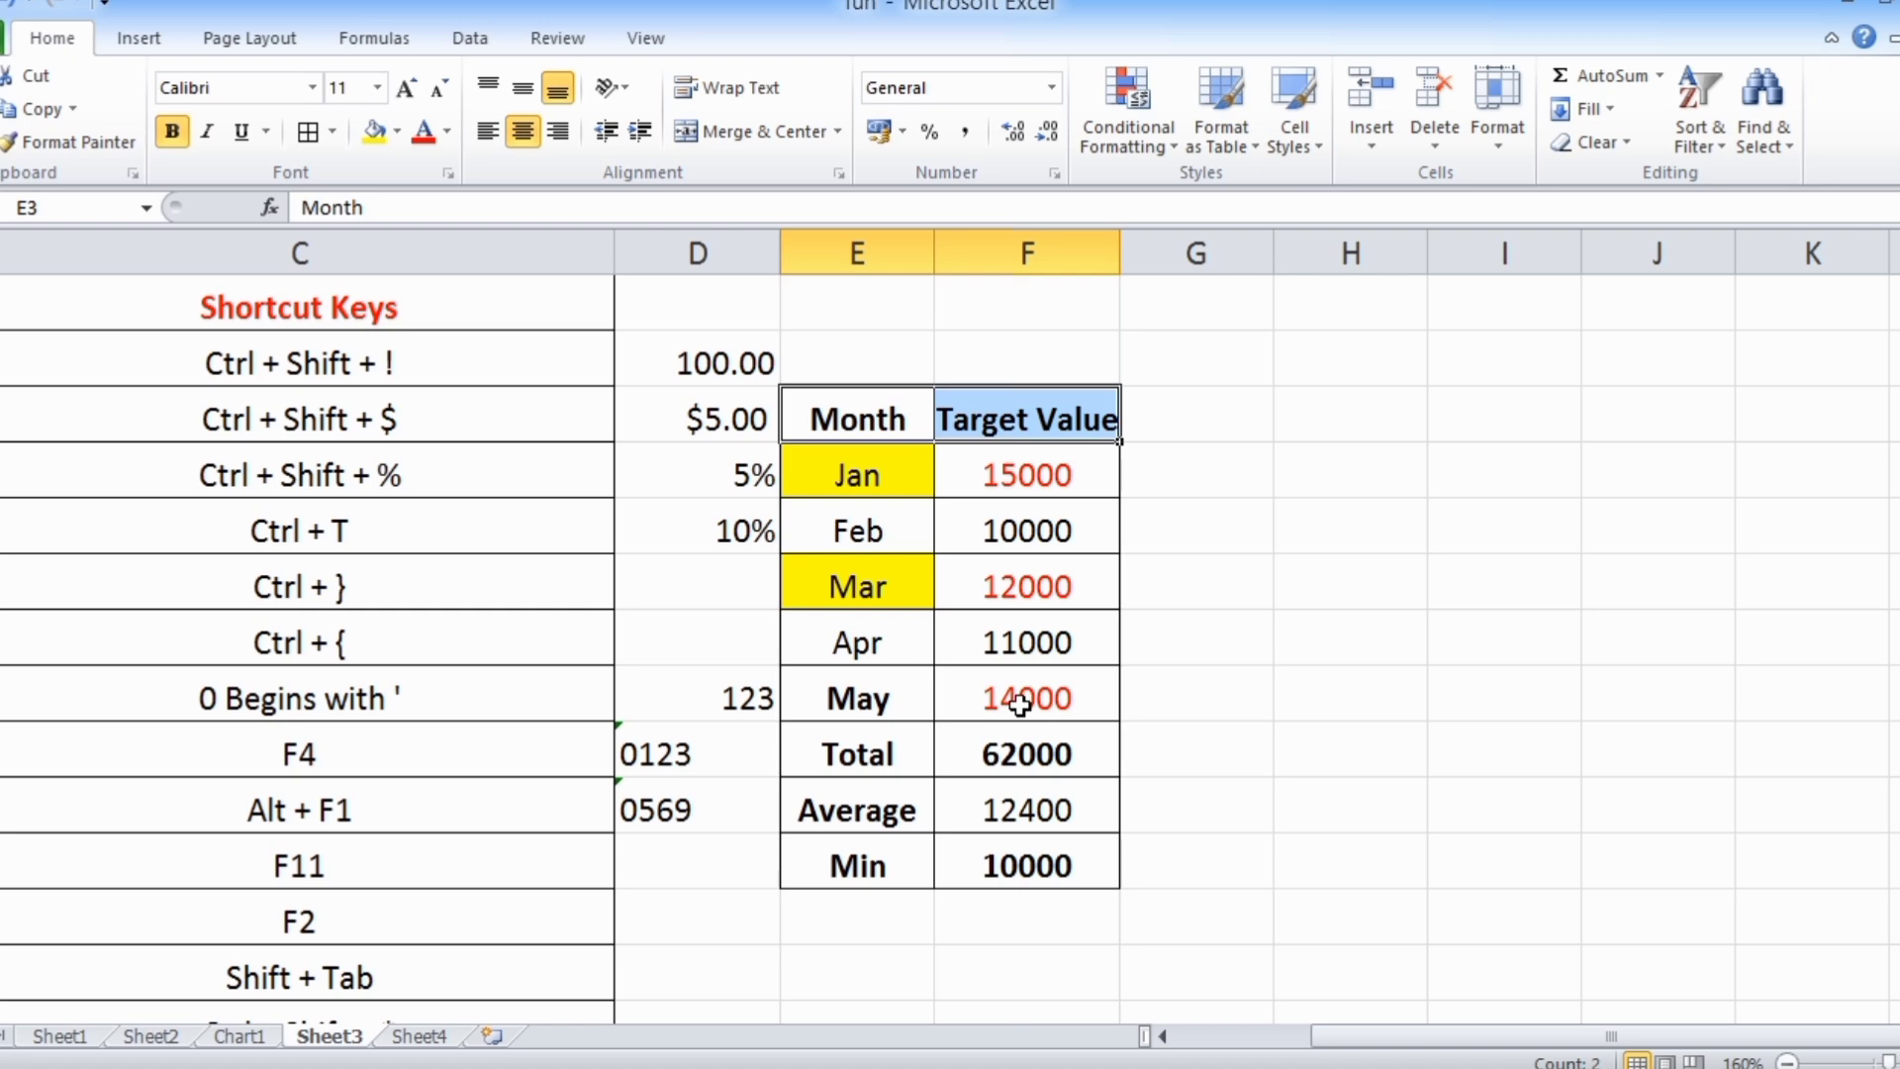
left_click(835, 431)
key("ctrl+shift+Down")
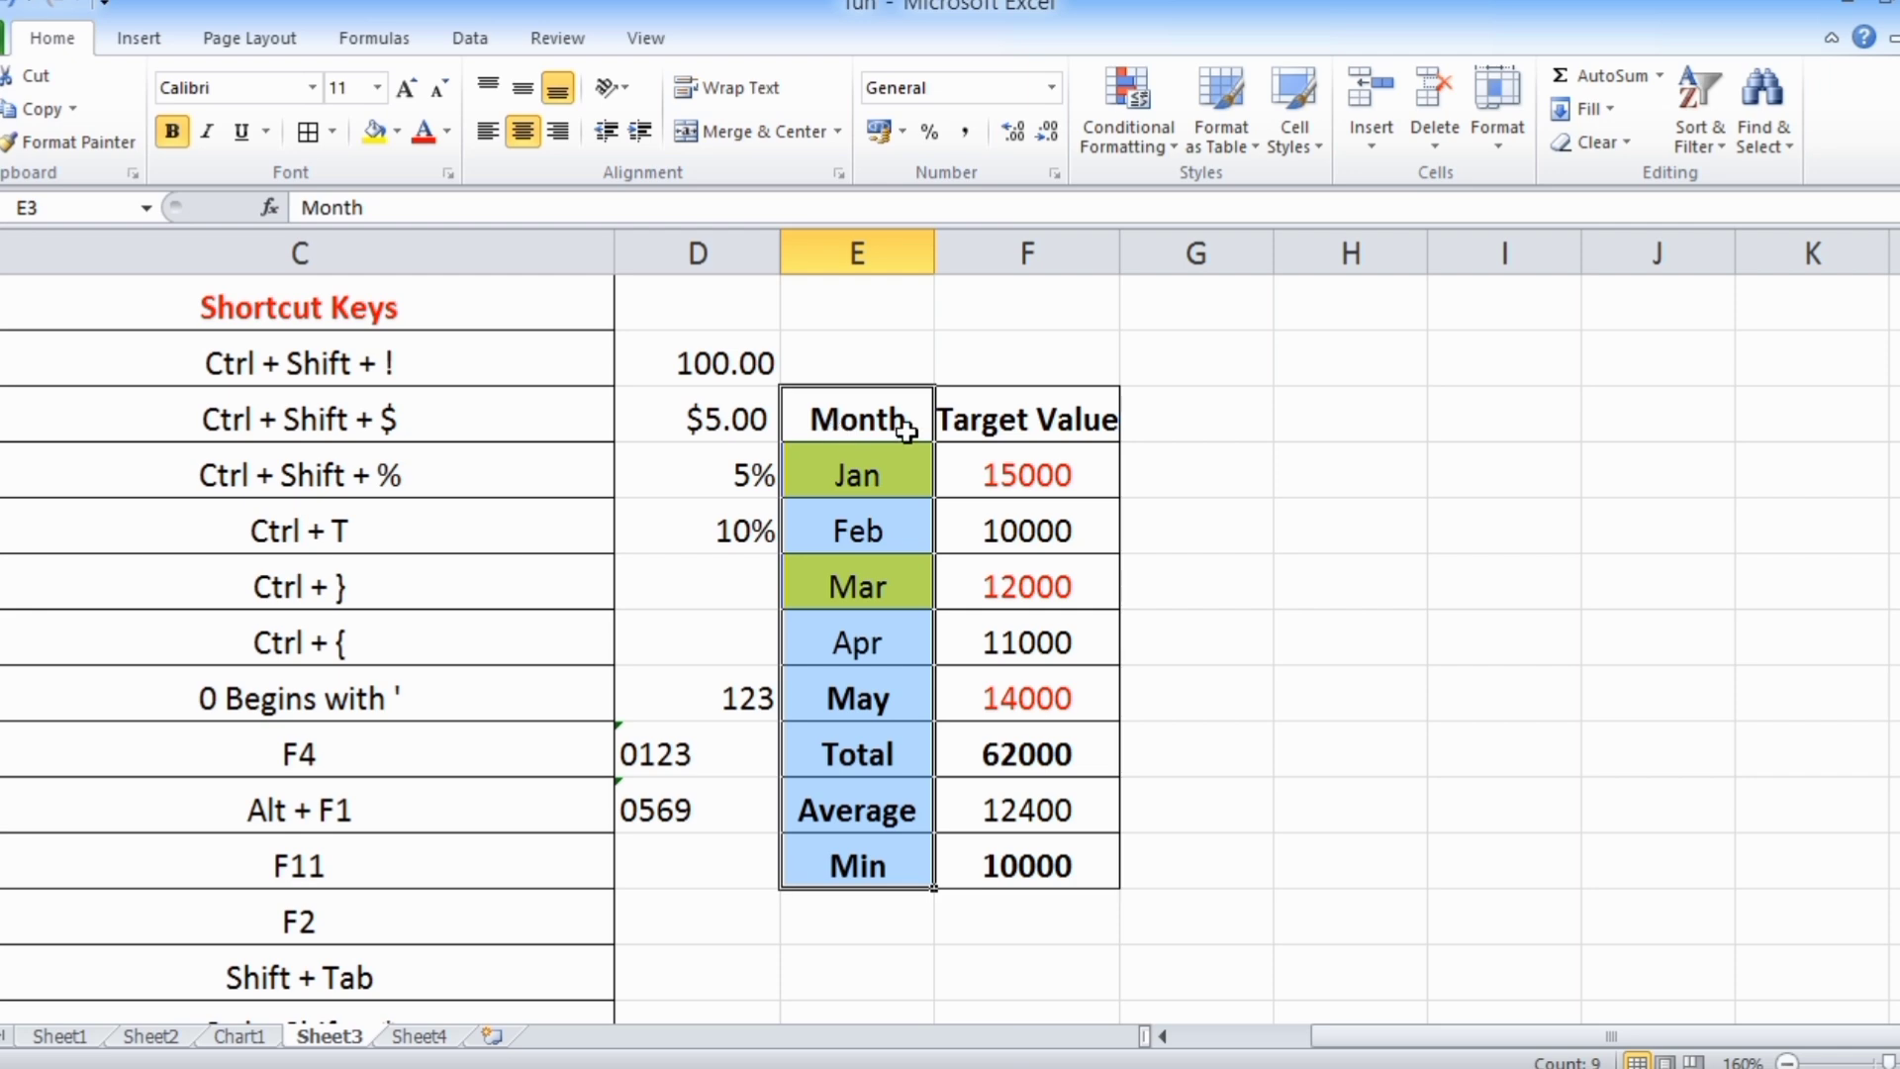
Select row 3 from the Target Value header F3 back to A3, and the Target Value column from F11 up to F3
left_click(1035, 423)
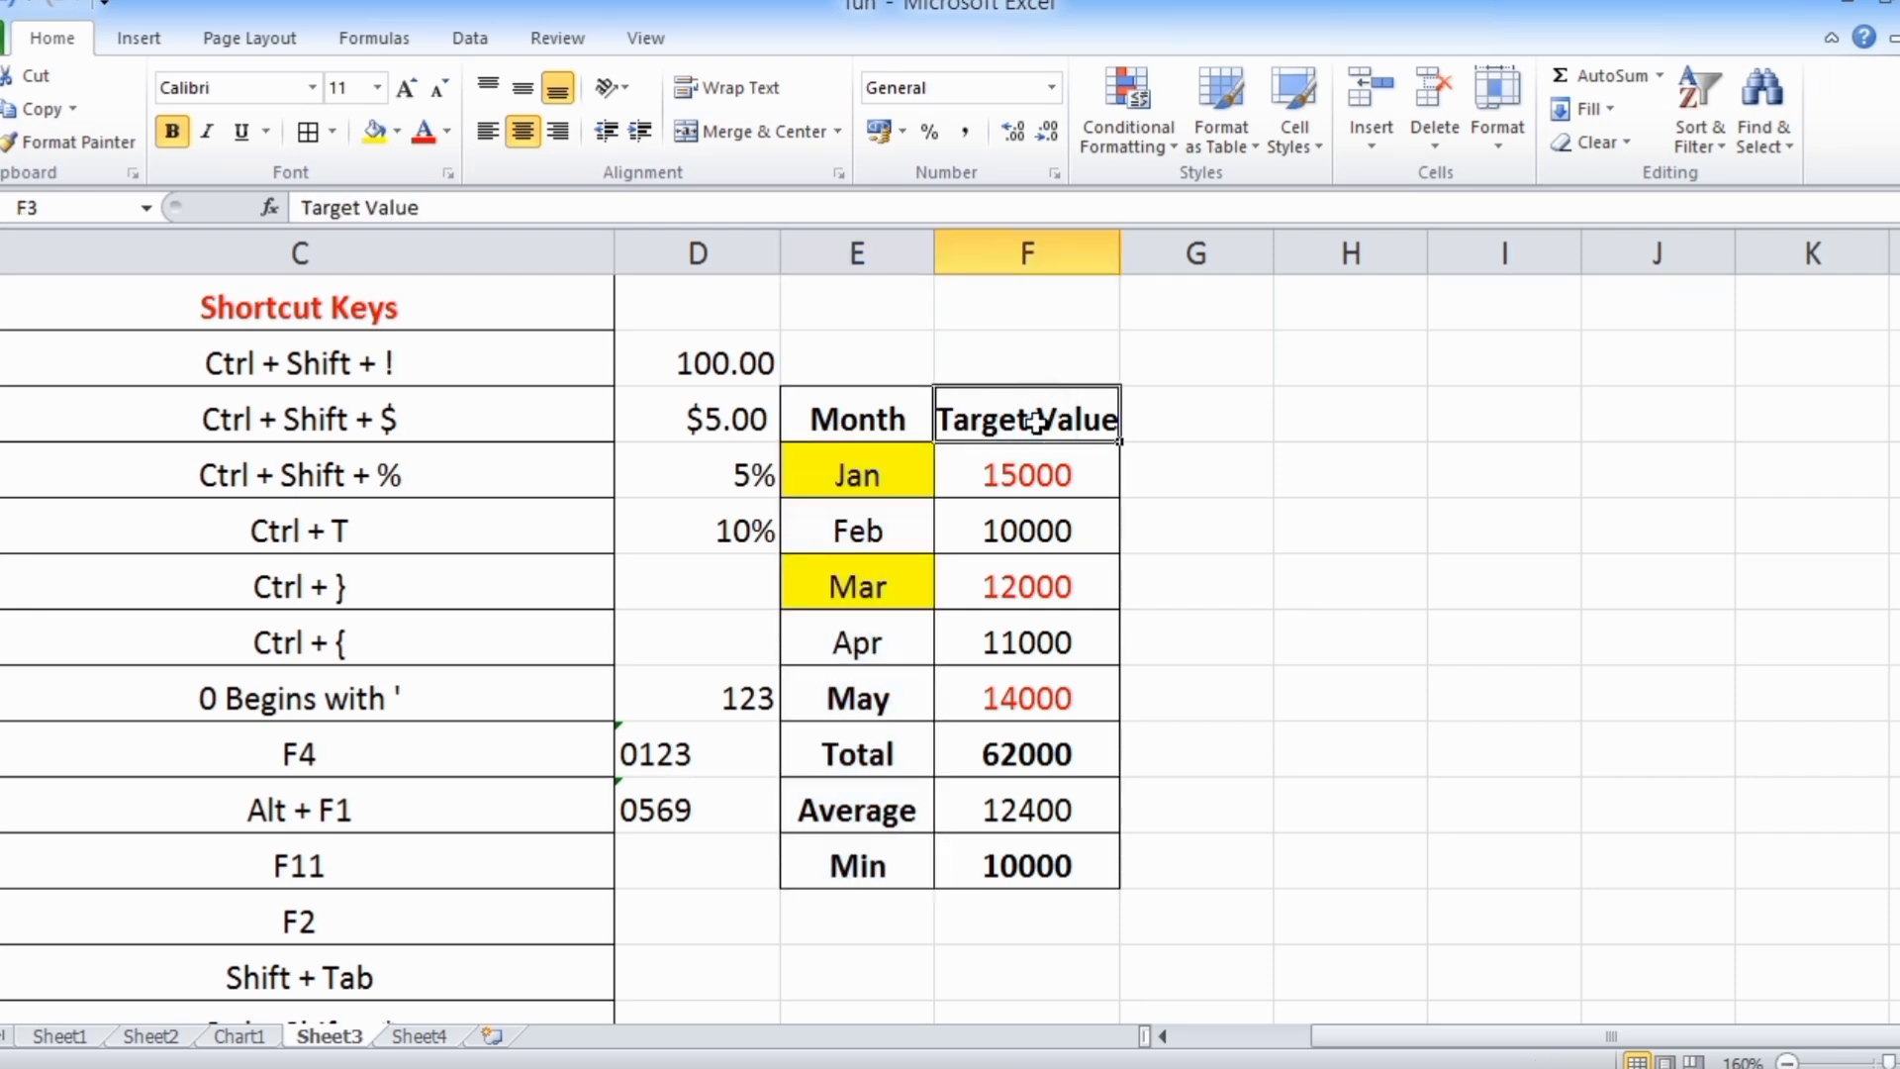
key("shift+Home")
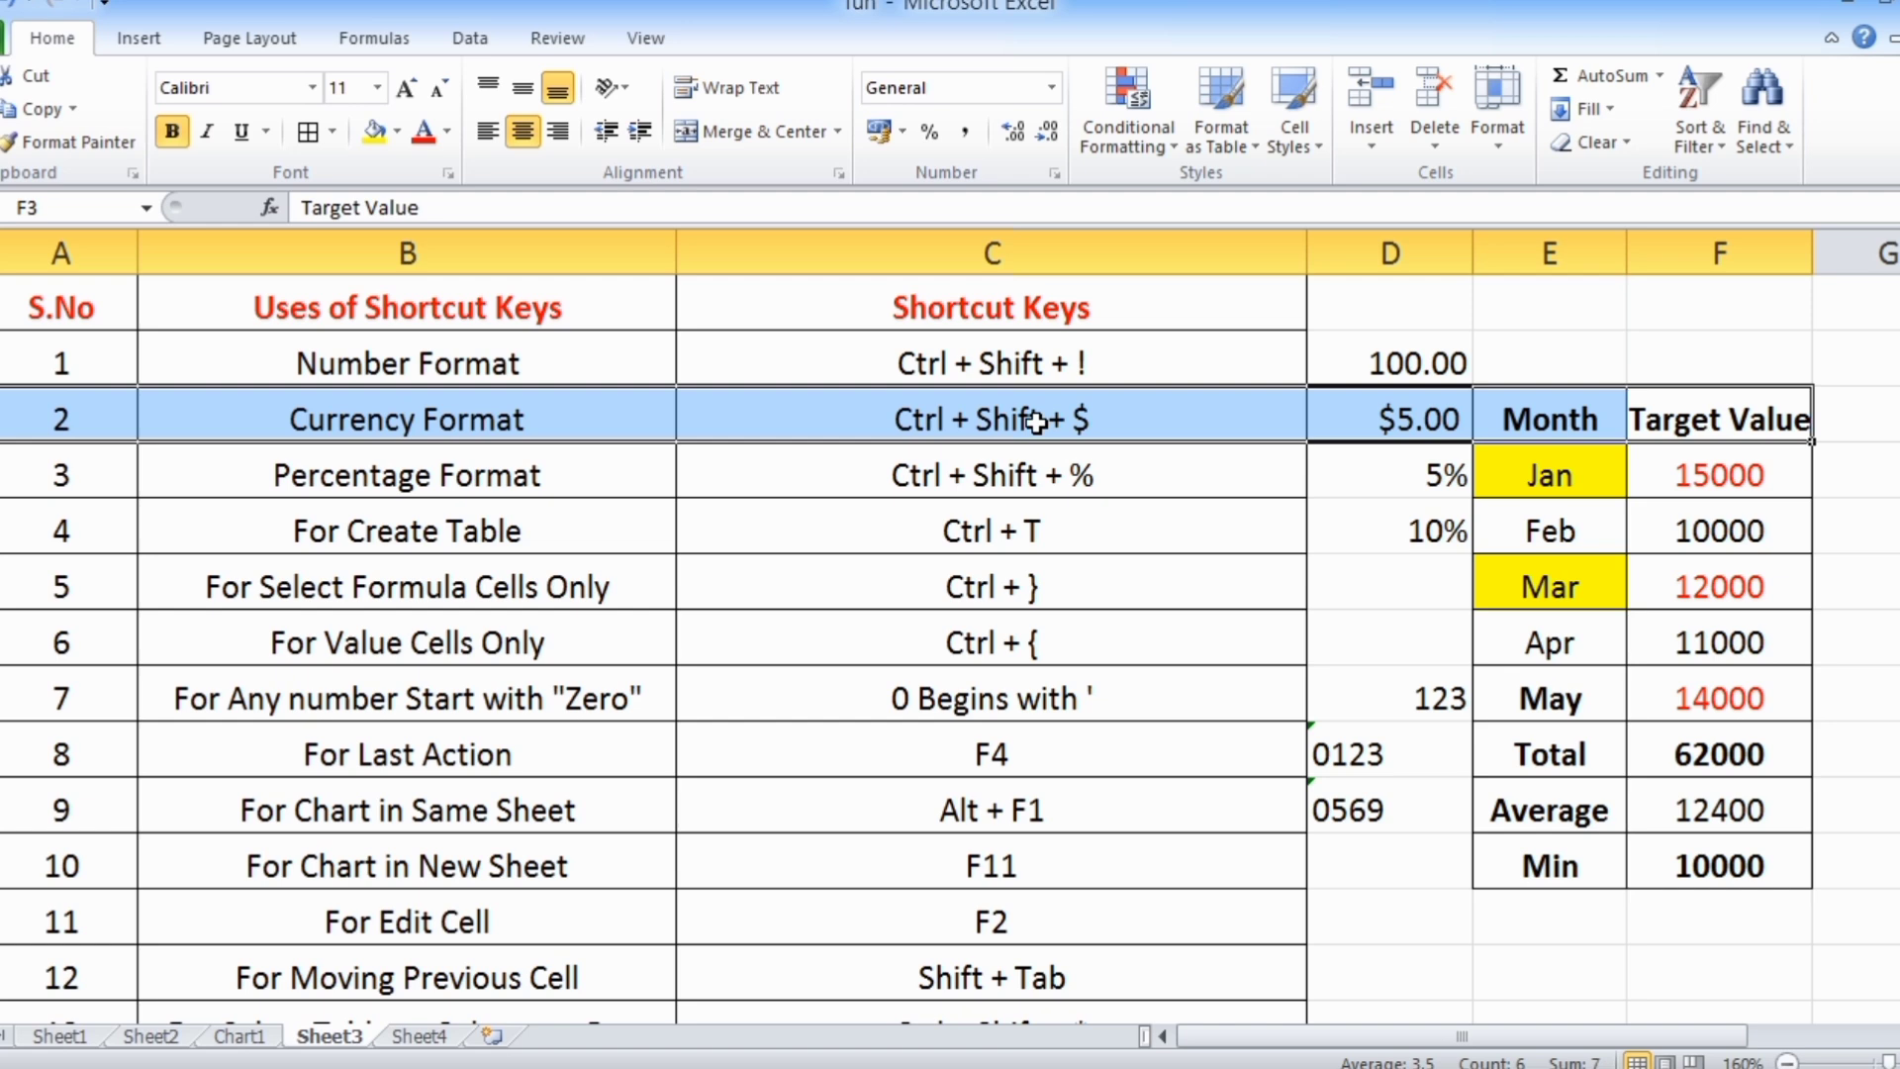
left_click_drag(1432, 1031, 1566, 1034)
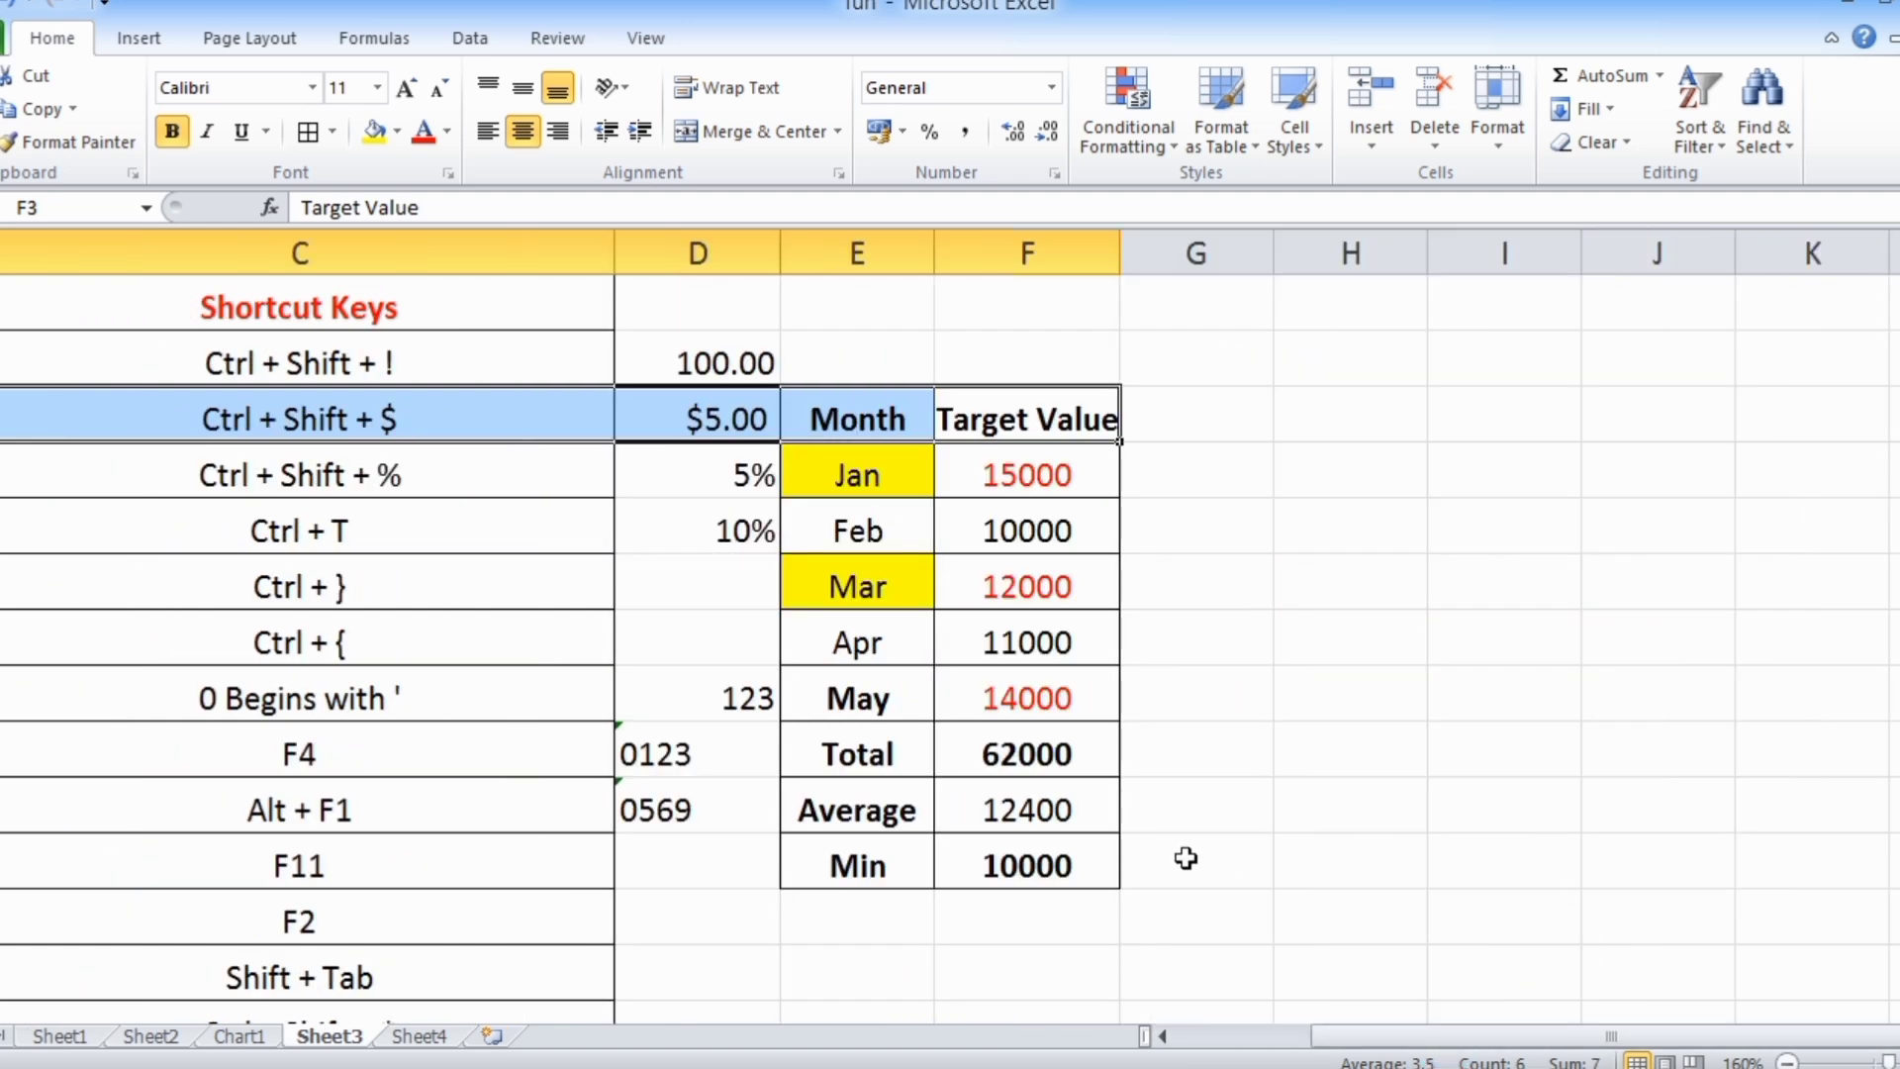
left_click(1088, 863)
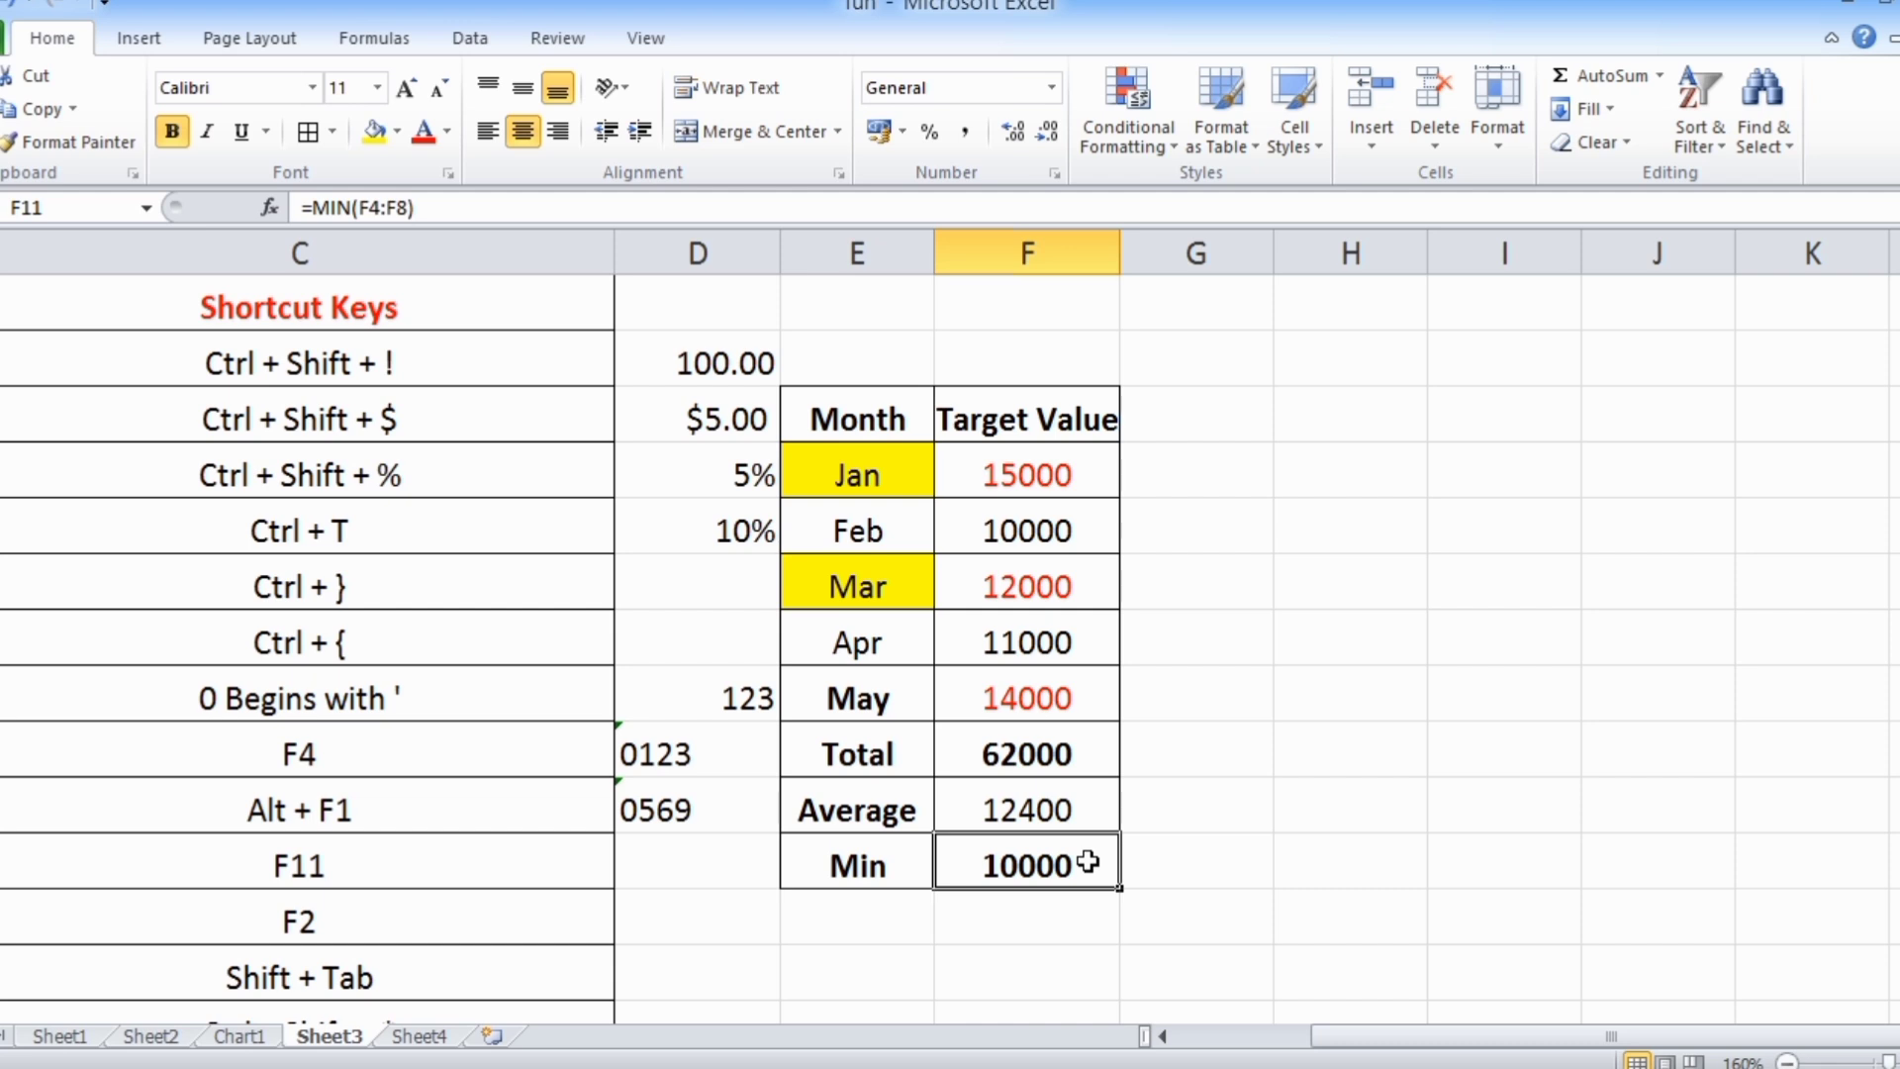
key("ctrl+shift+Up")
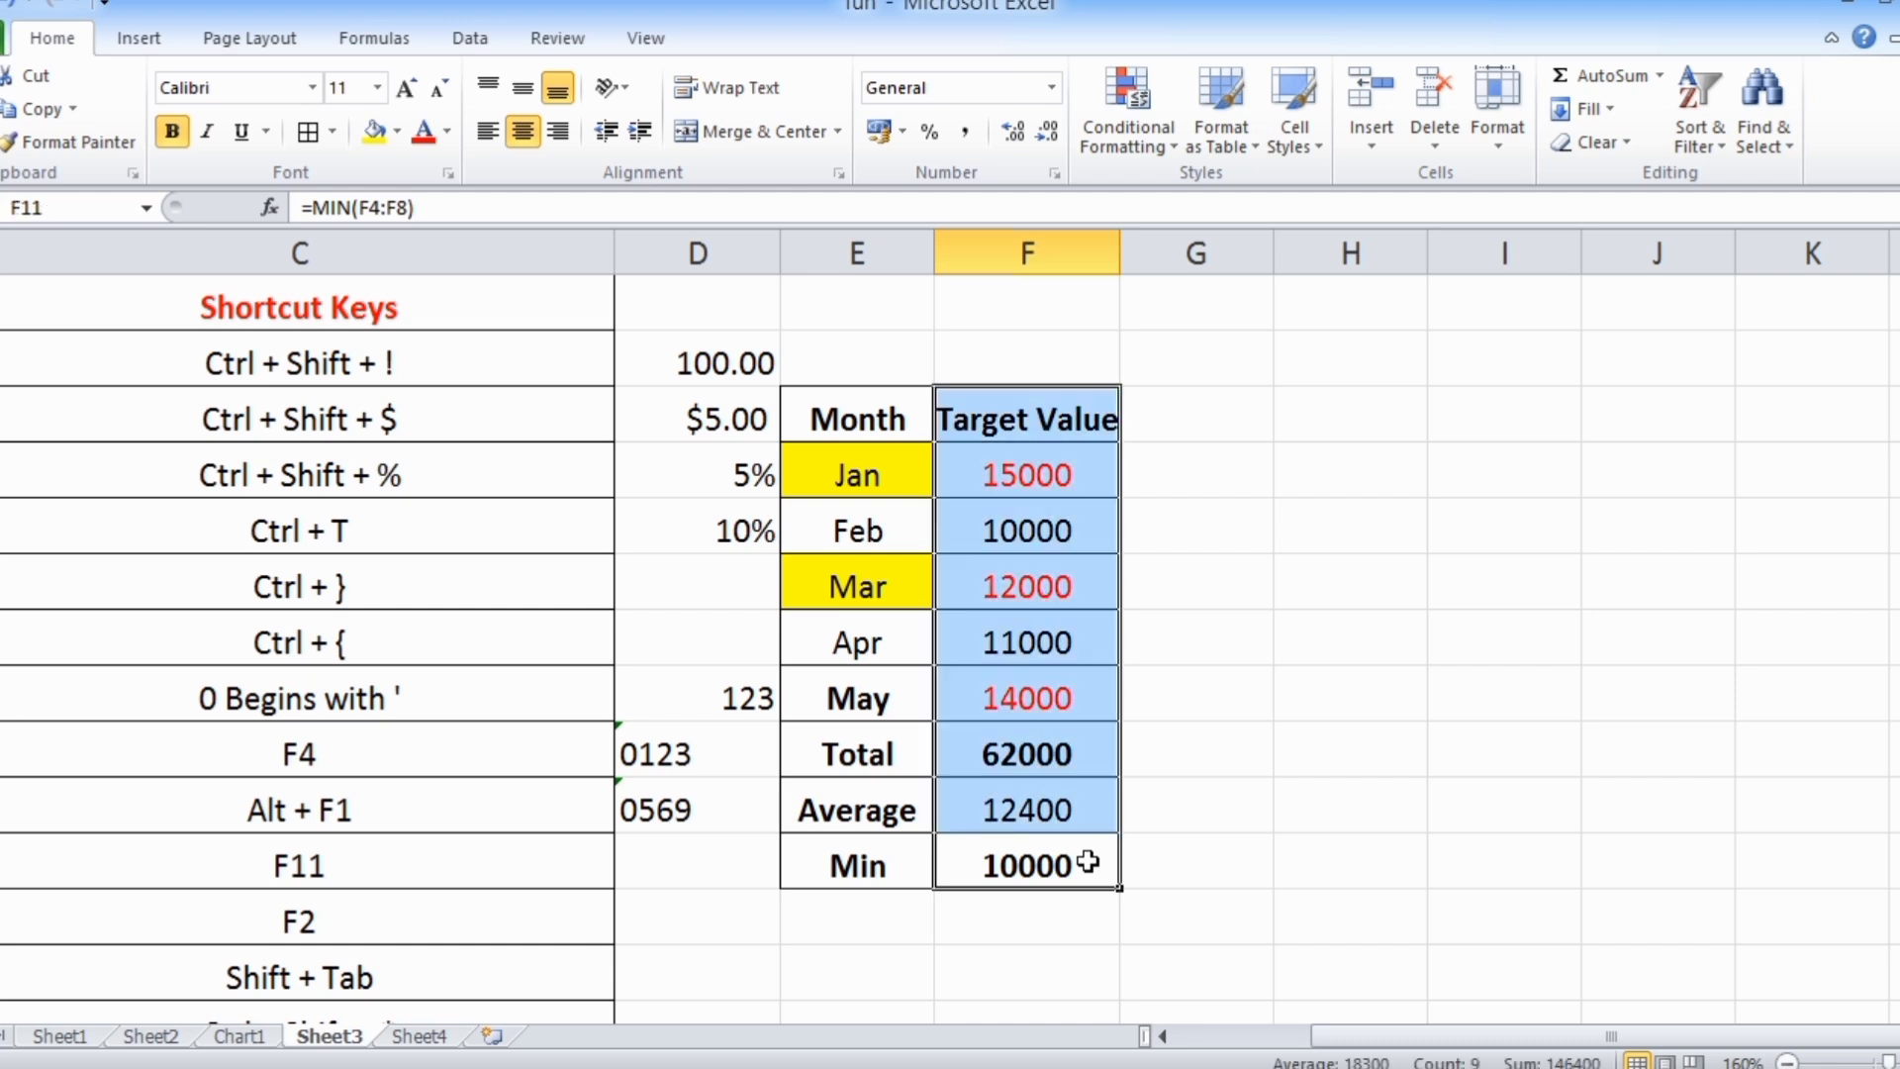
Select the whole Month and Target Value table E3:F11 starting from E3
left_click(849, 426)
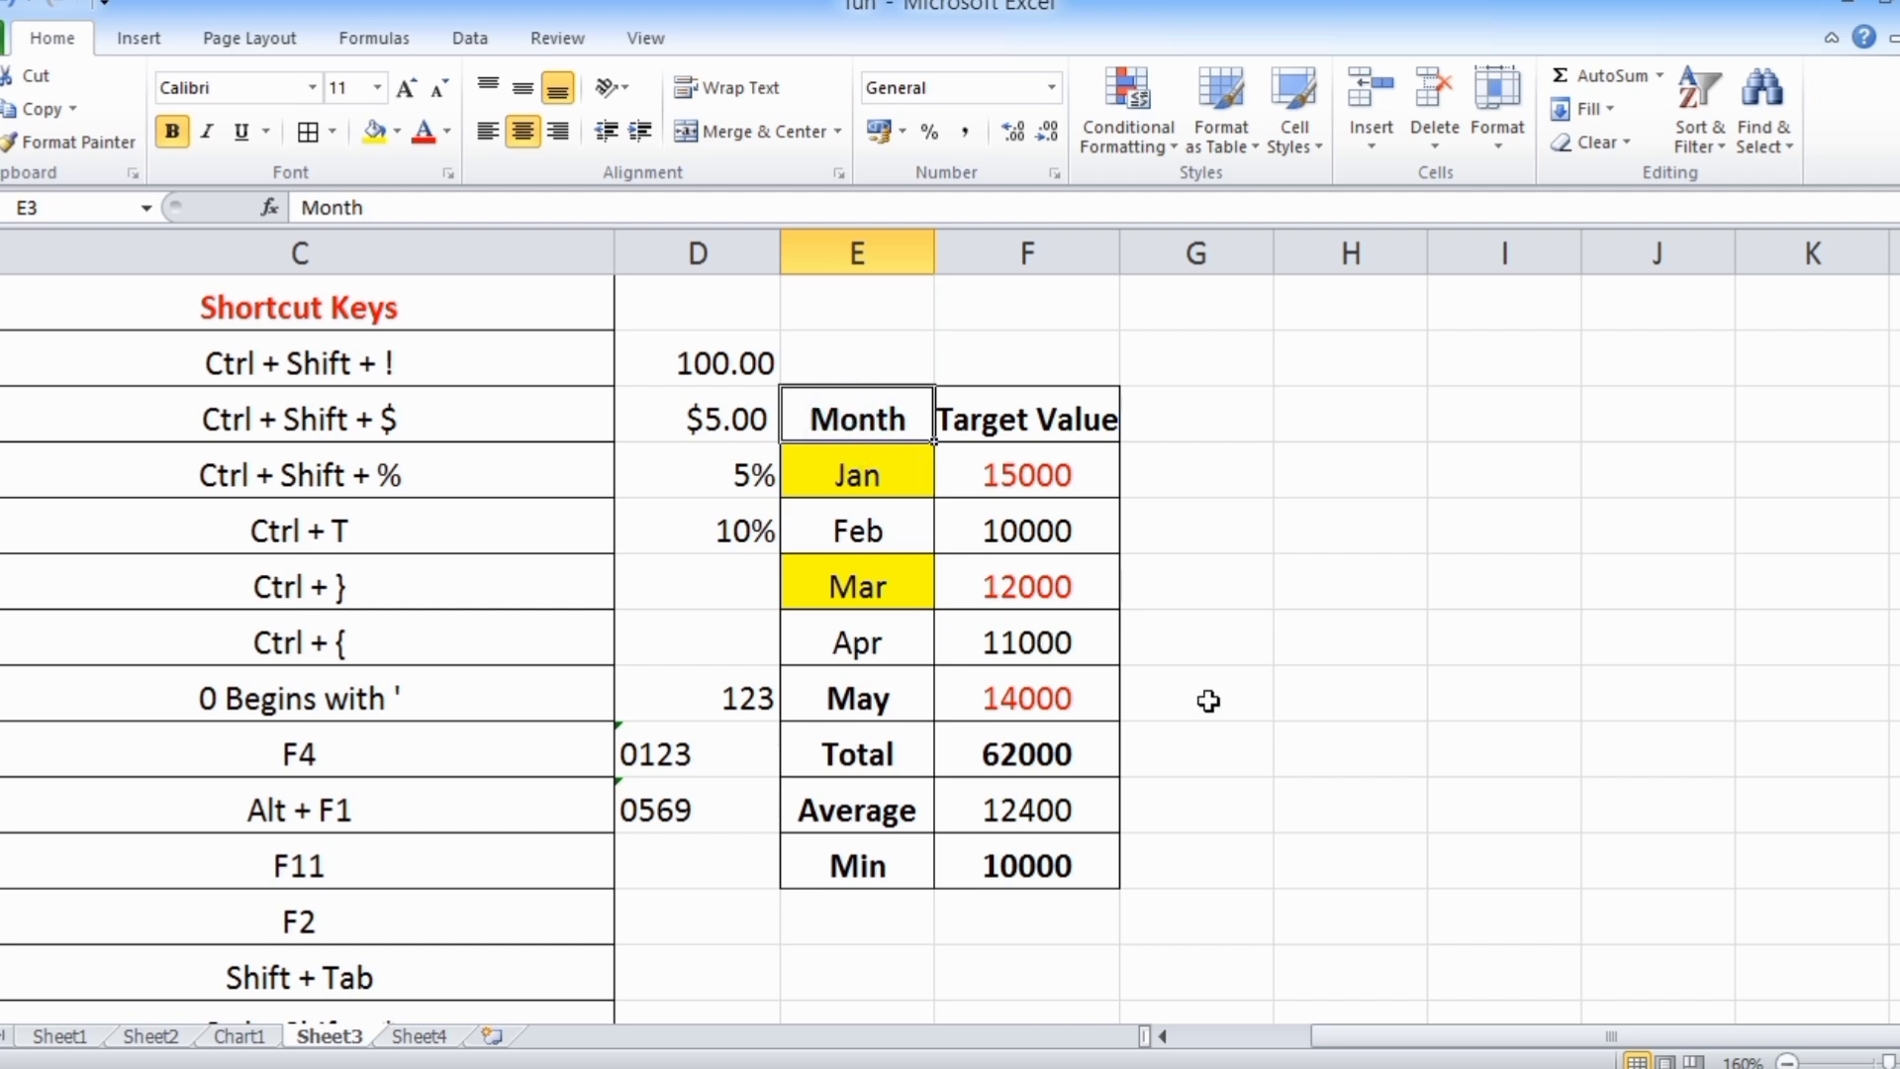
key("shift+Right")
key("ctrl+shift+Down")
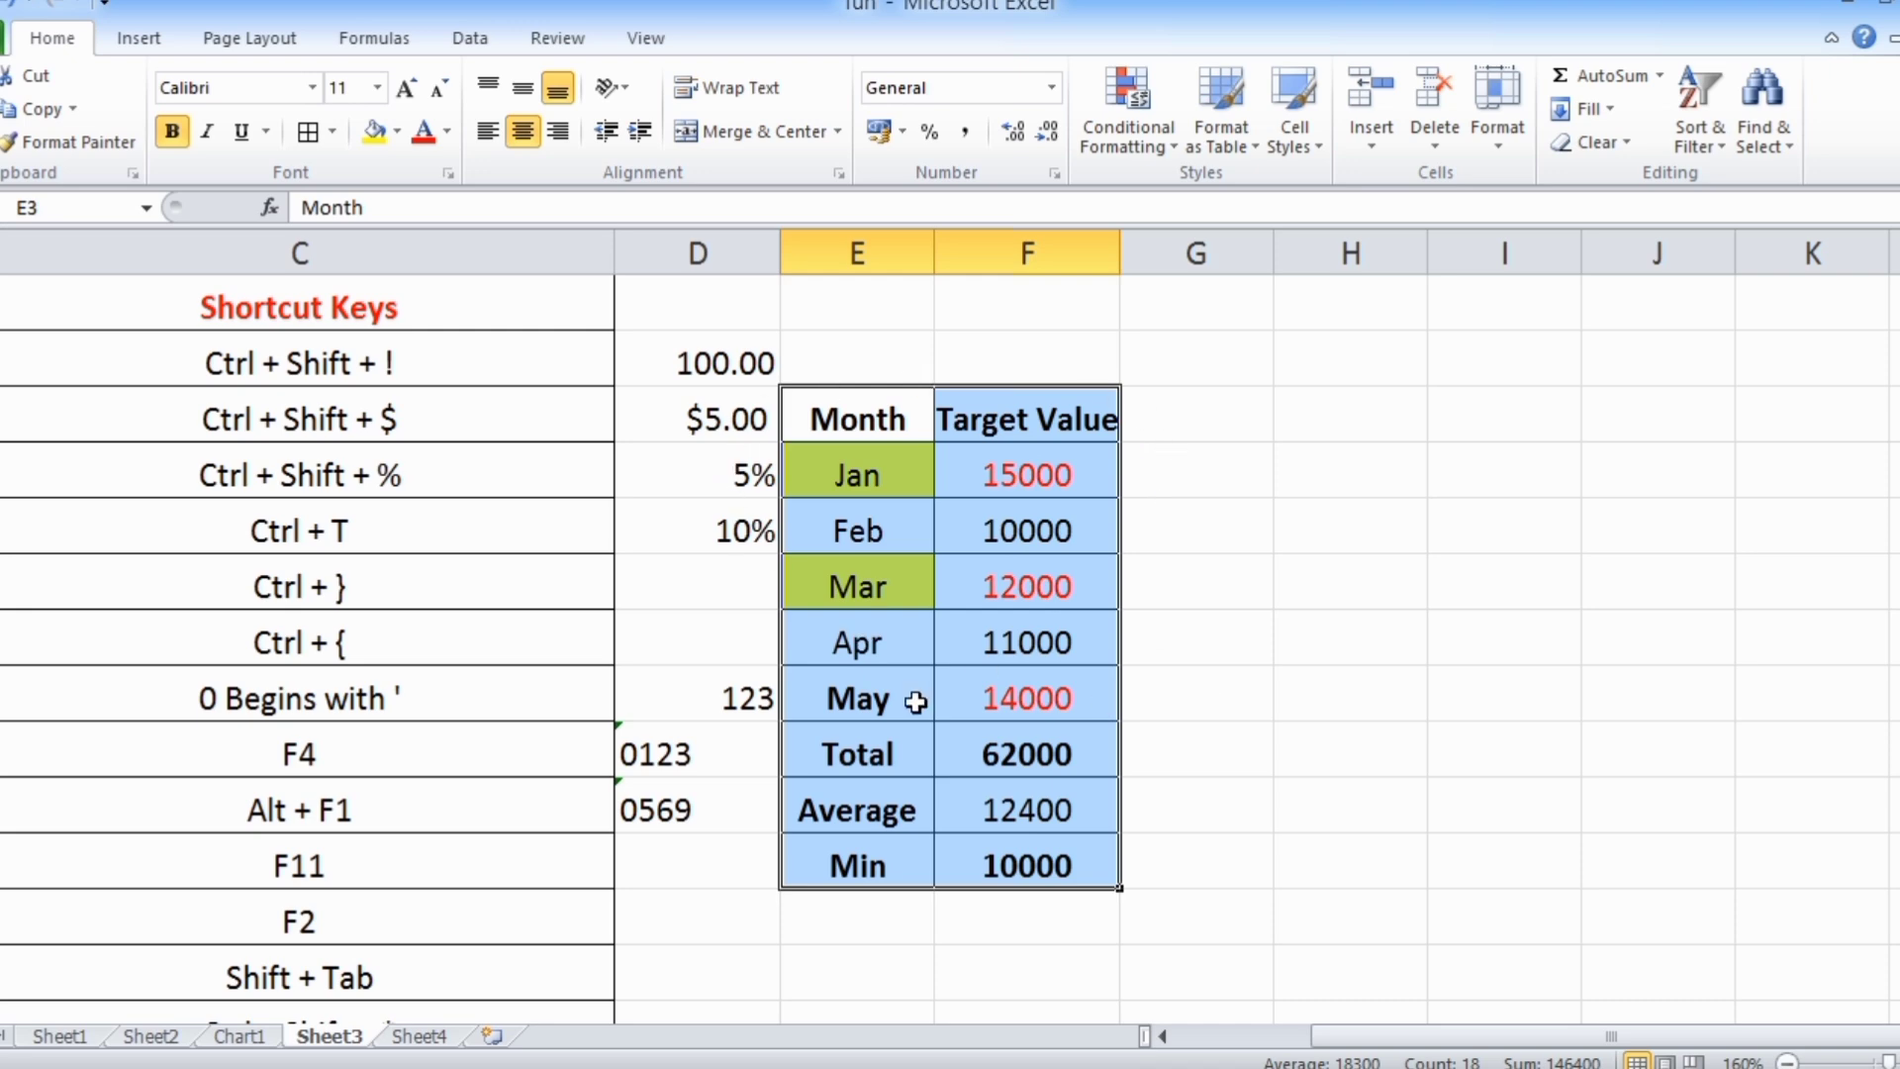
Find the For Show Formula row and inspect the formulas in the Total, Average and Min cells F9, F10 and F11
scroll(828, 655, "down", 1)
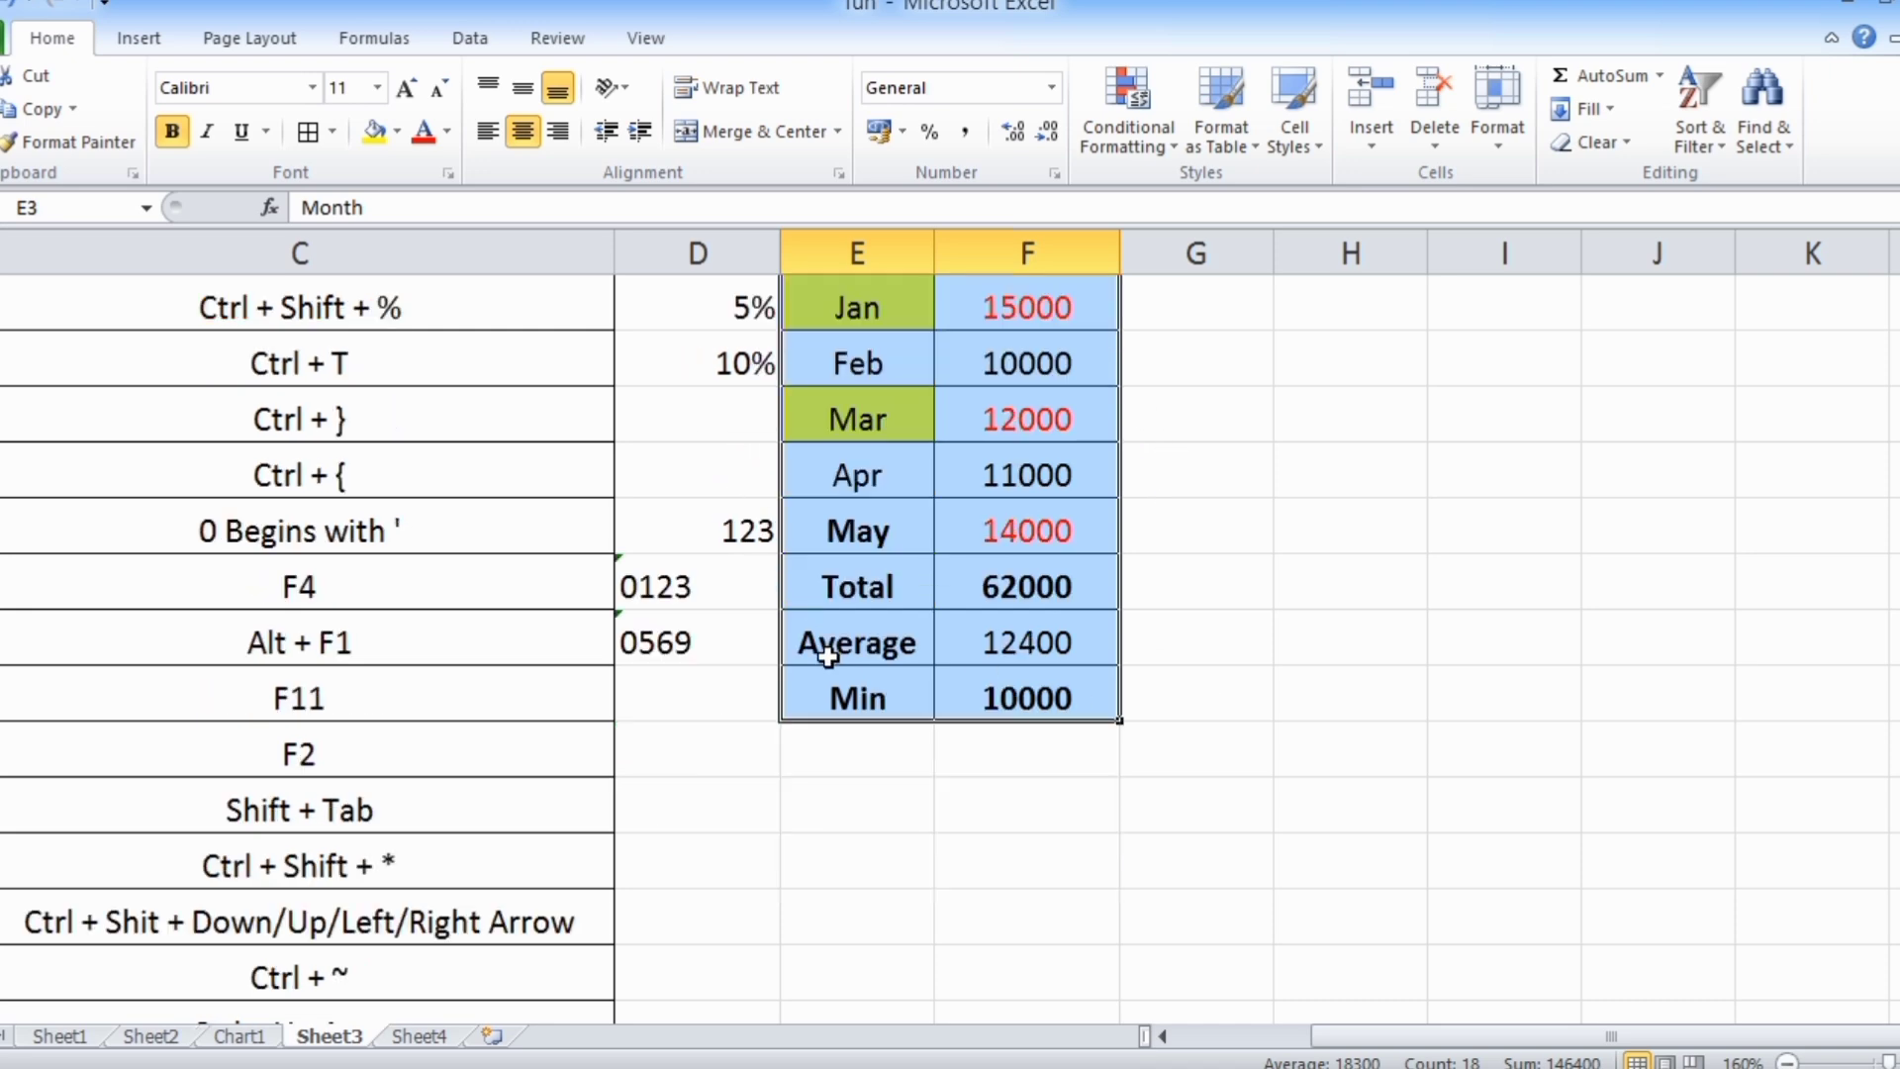
scroll(336, 759, "down", 1)
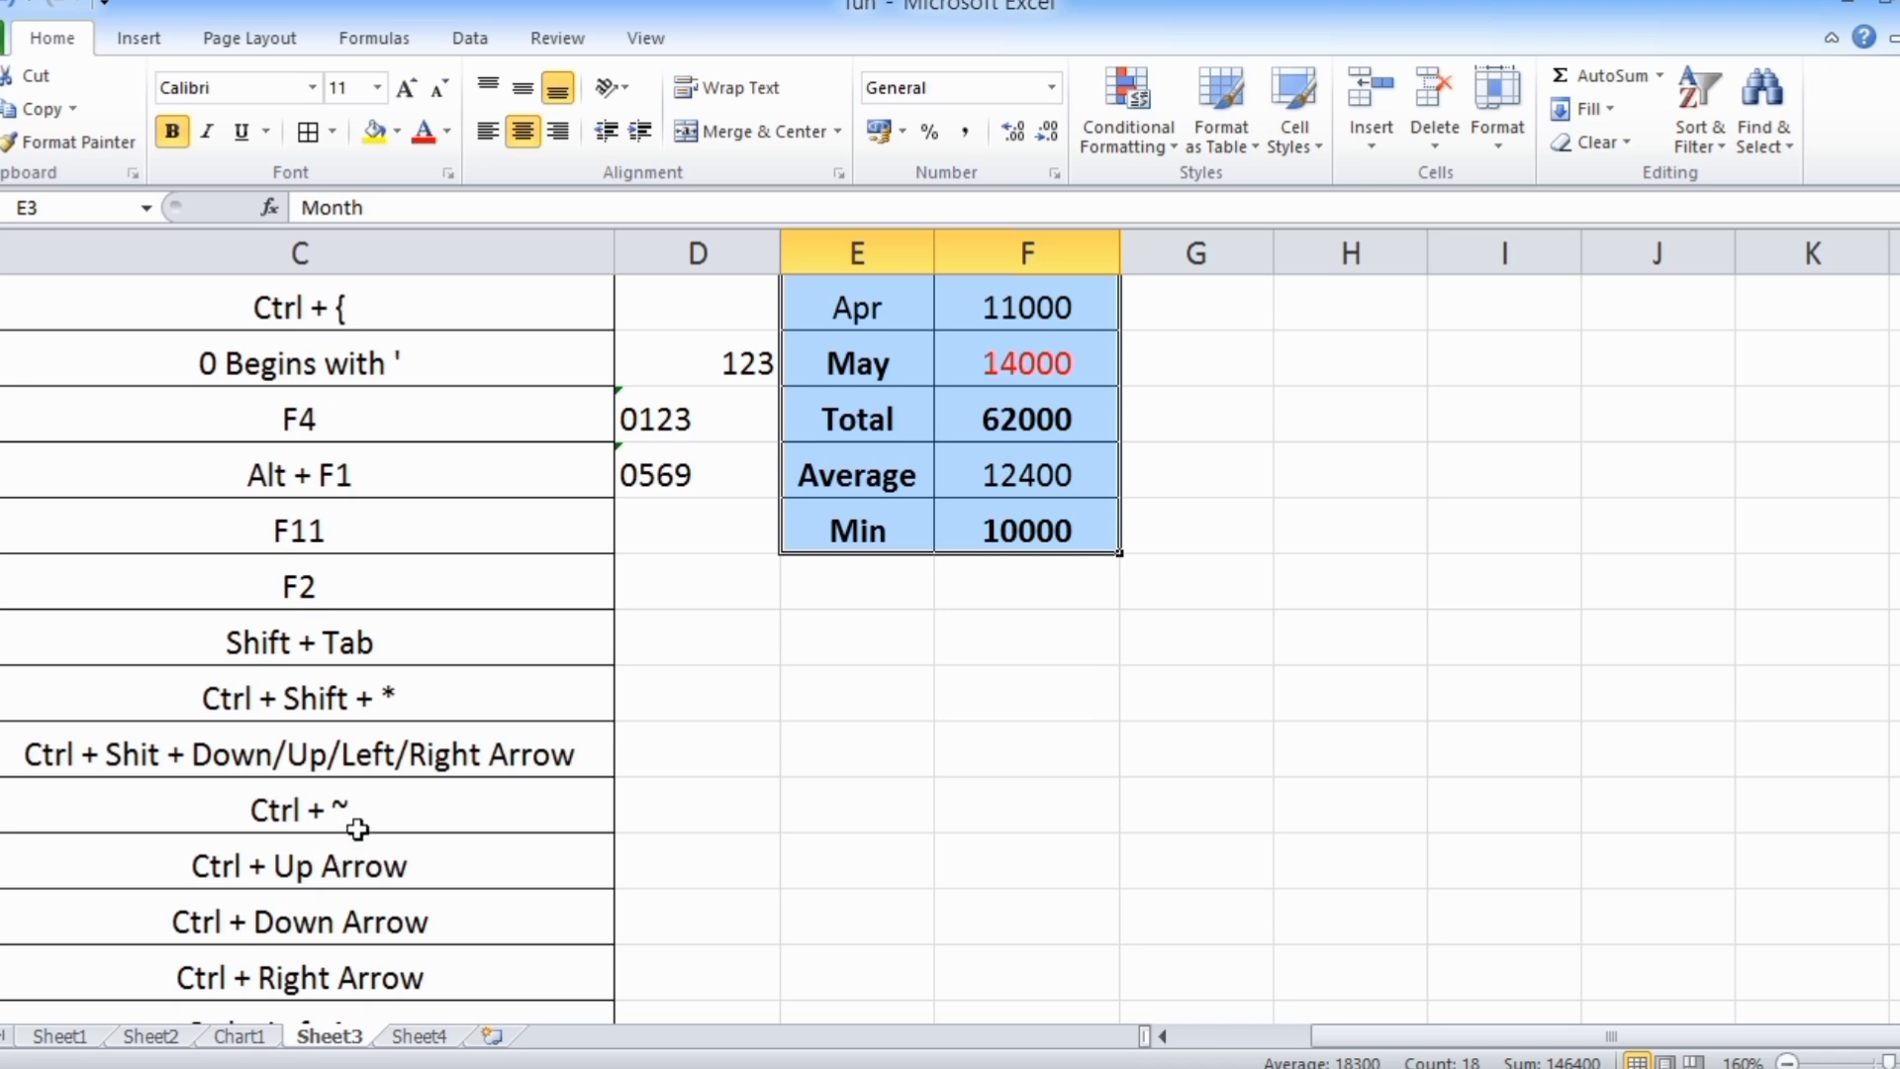
left_click(356, 828)
key("ctrl+Left")
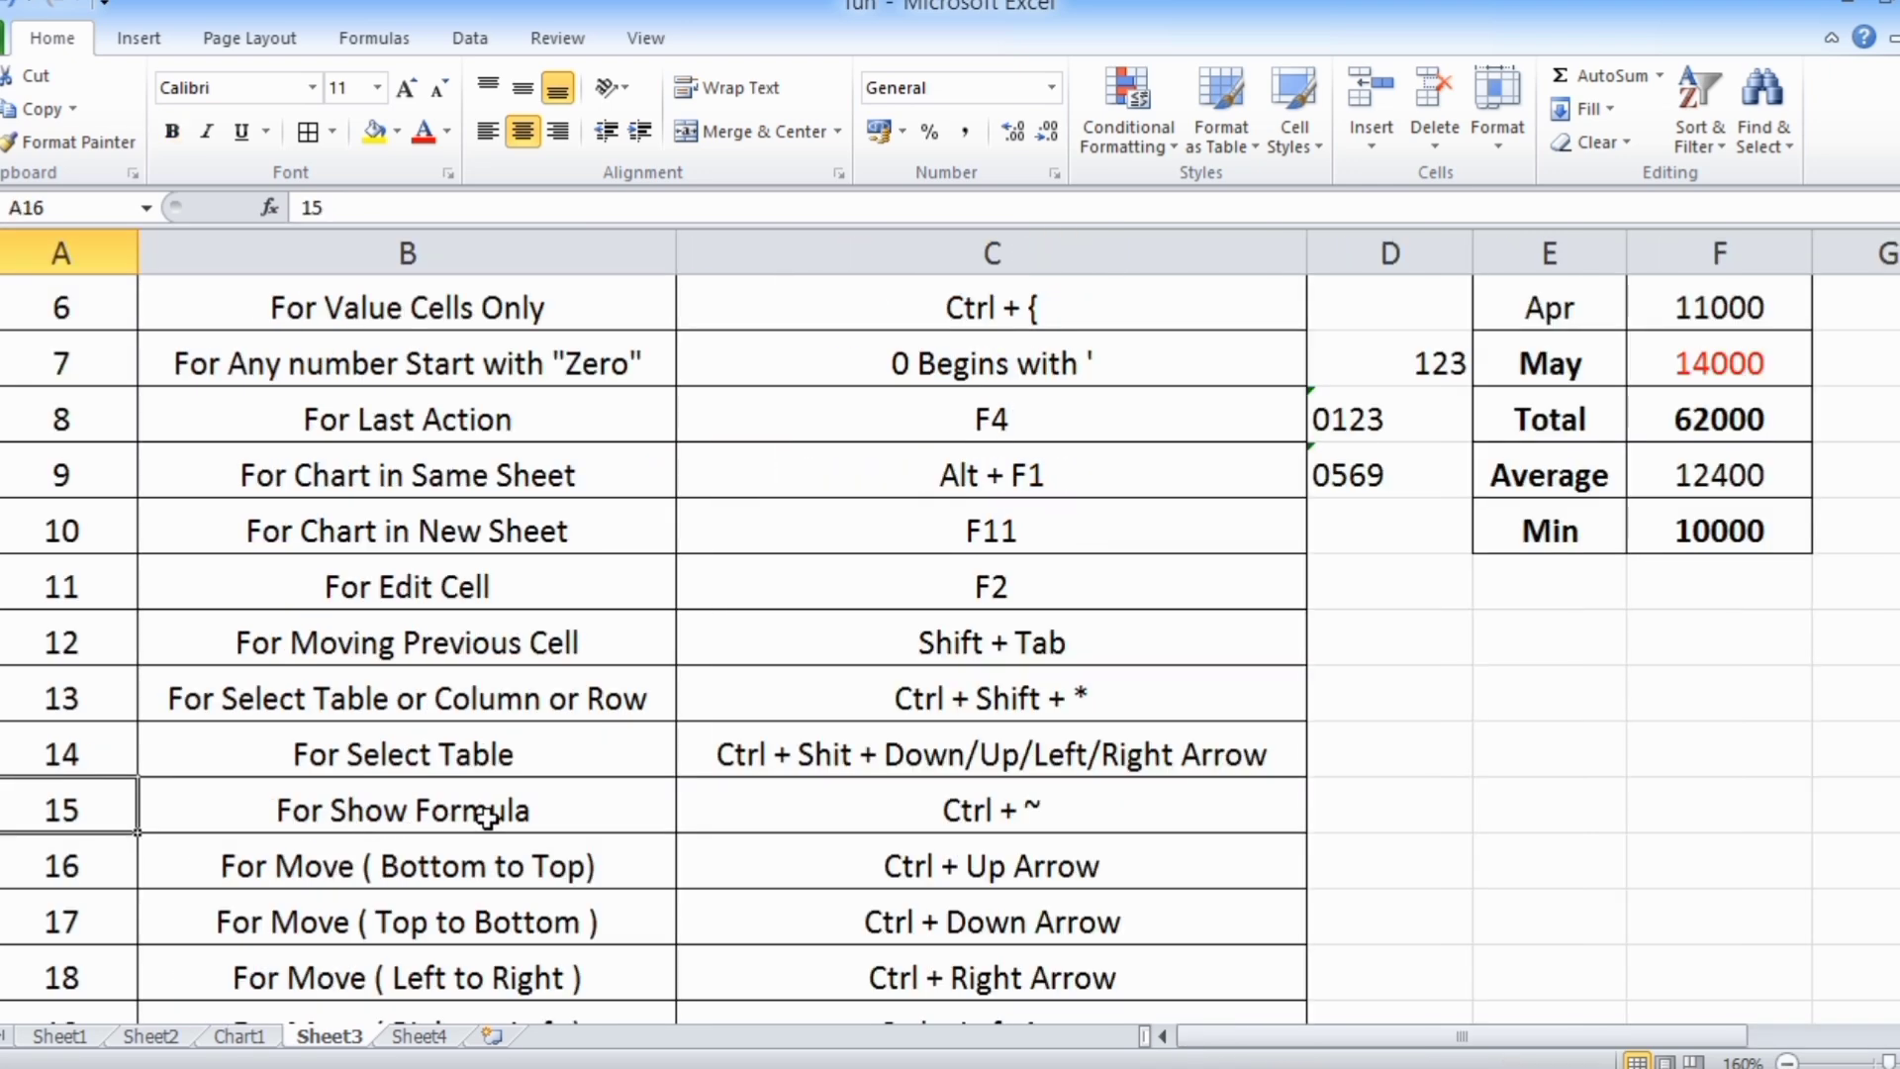
scroll(486, 816, "up", 1)
left_click(1692, 591)
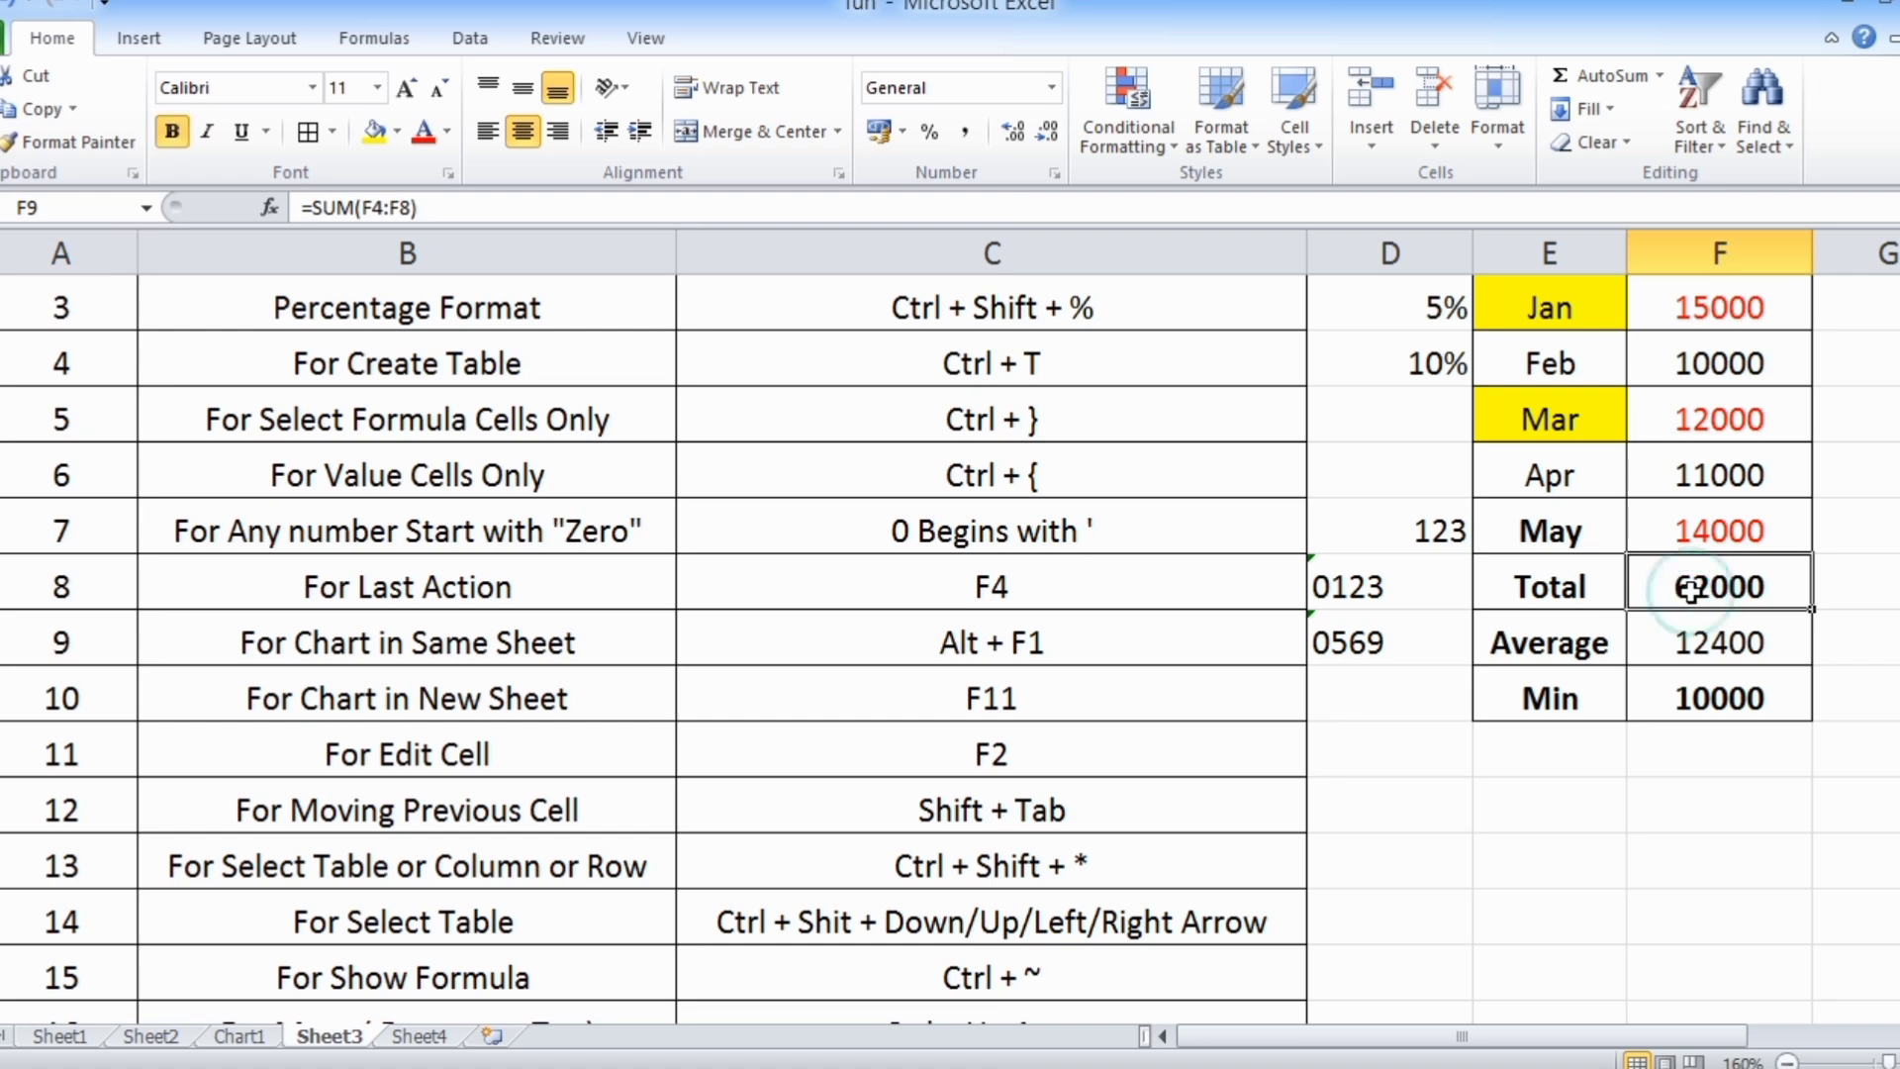
left_click(1695, 645)
left_click(1695, 699)
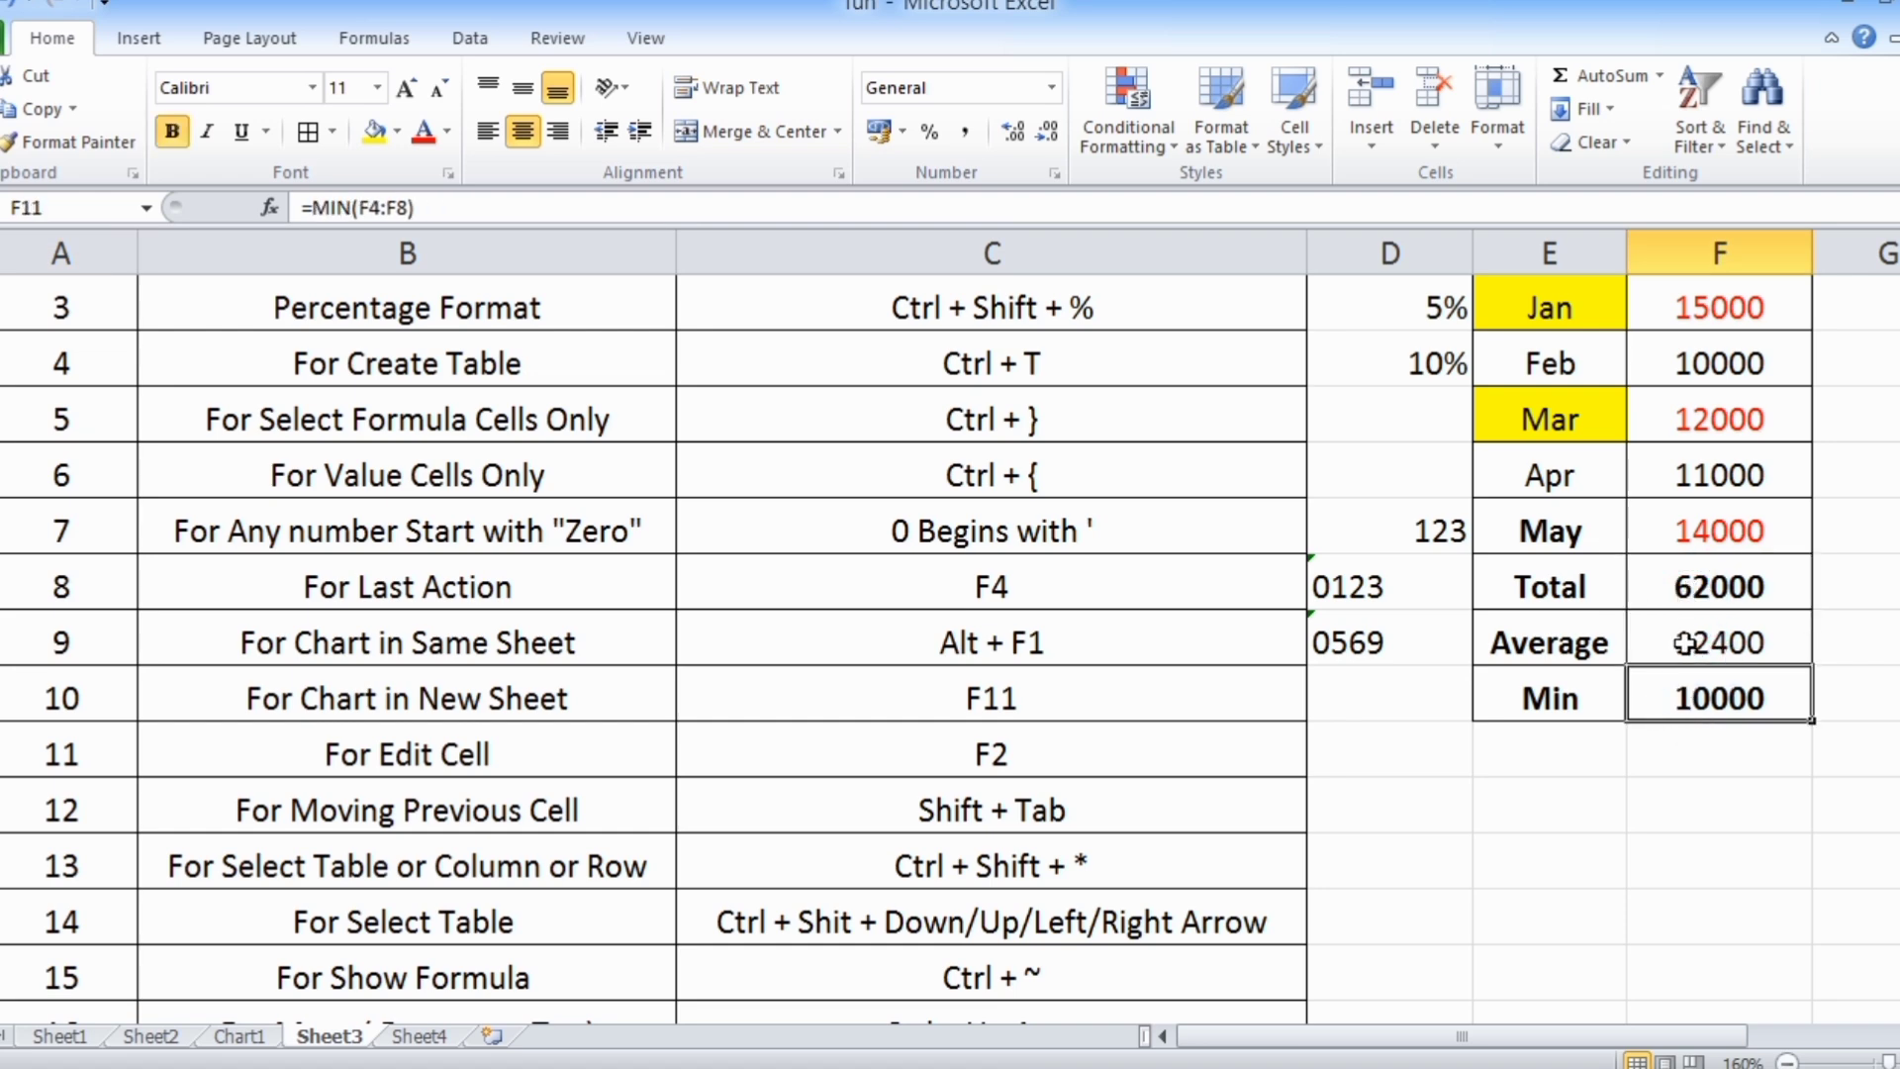
Show the sheet's formulas from the For Show Formula row, examine those in the Target Value column, and switch back to values
scroll(1685, 644, "down", 2)
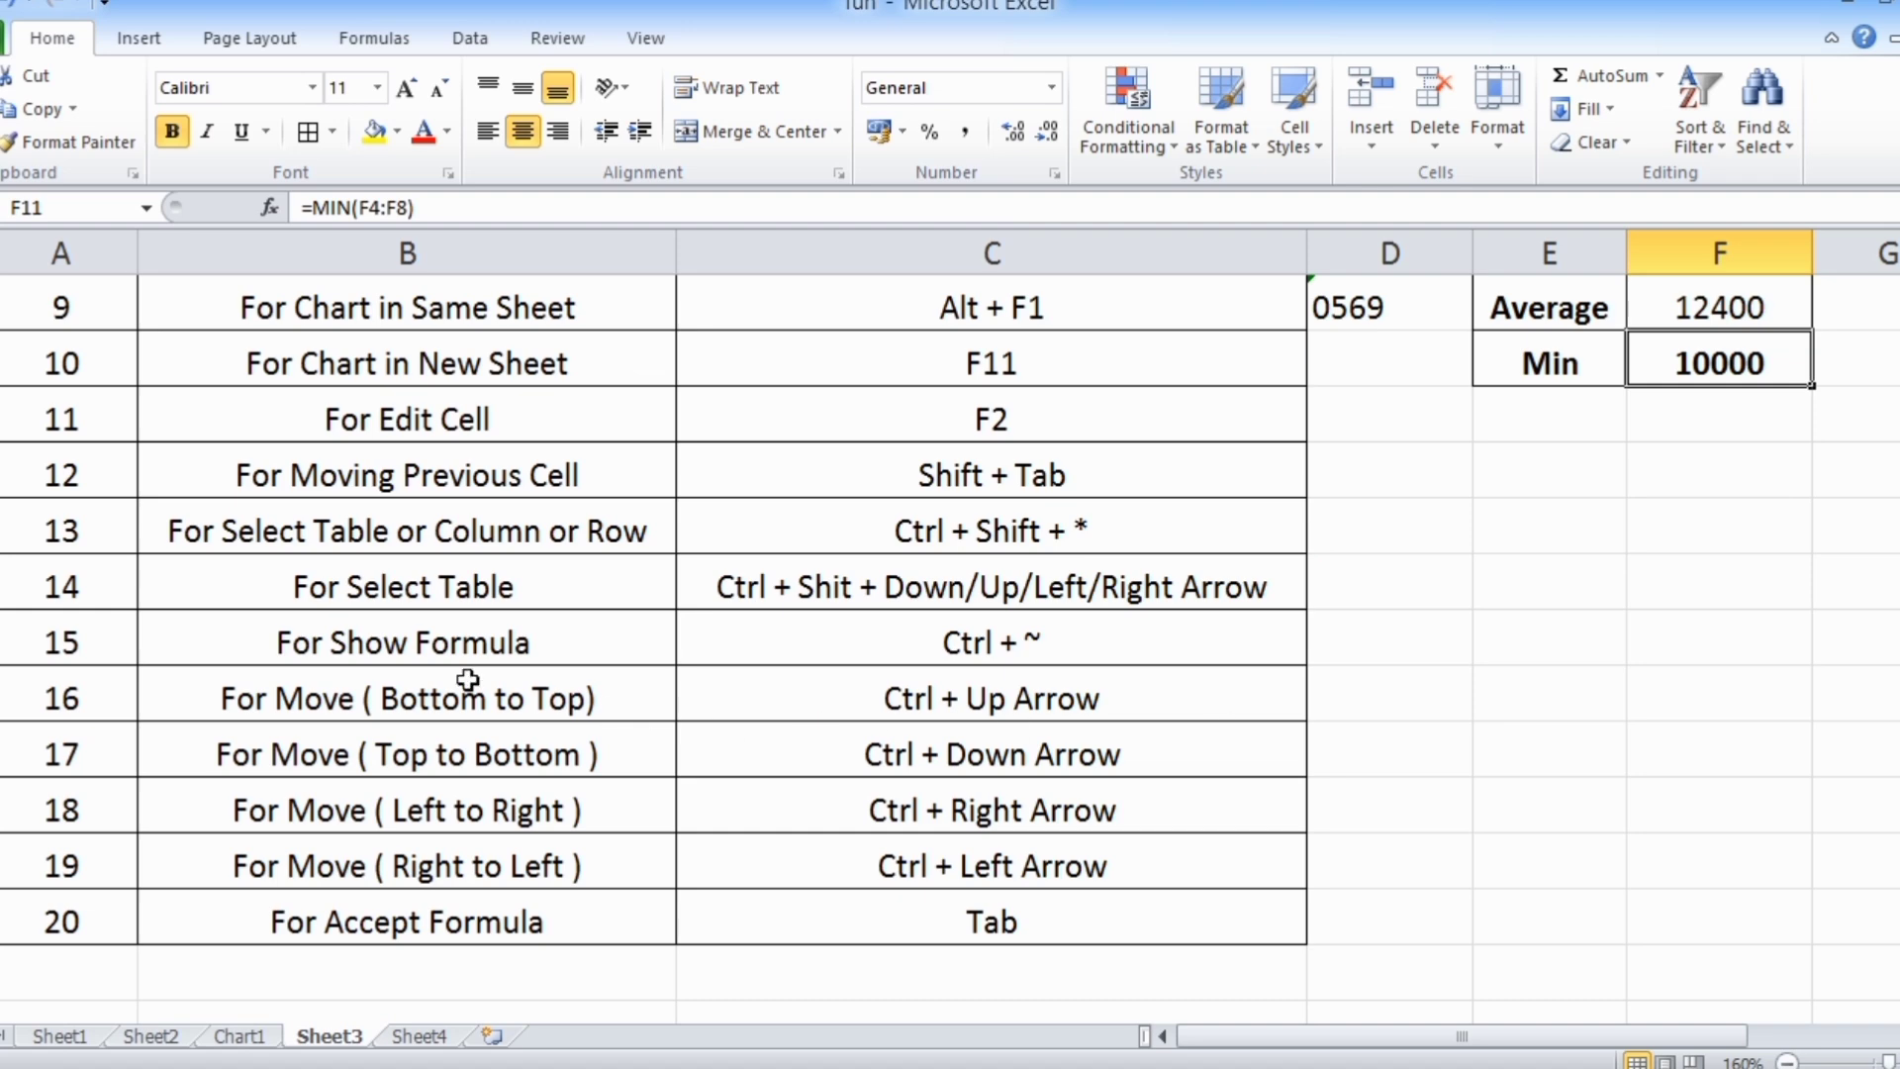
left_click(367, 635)
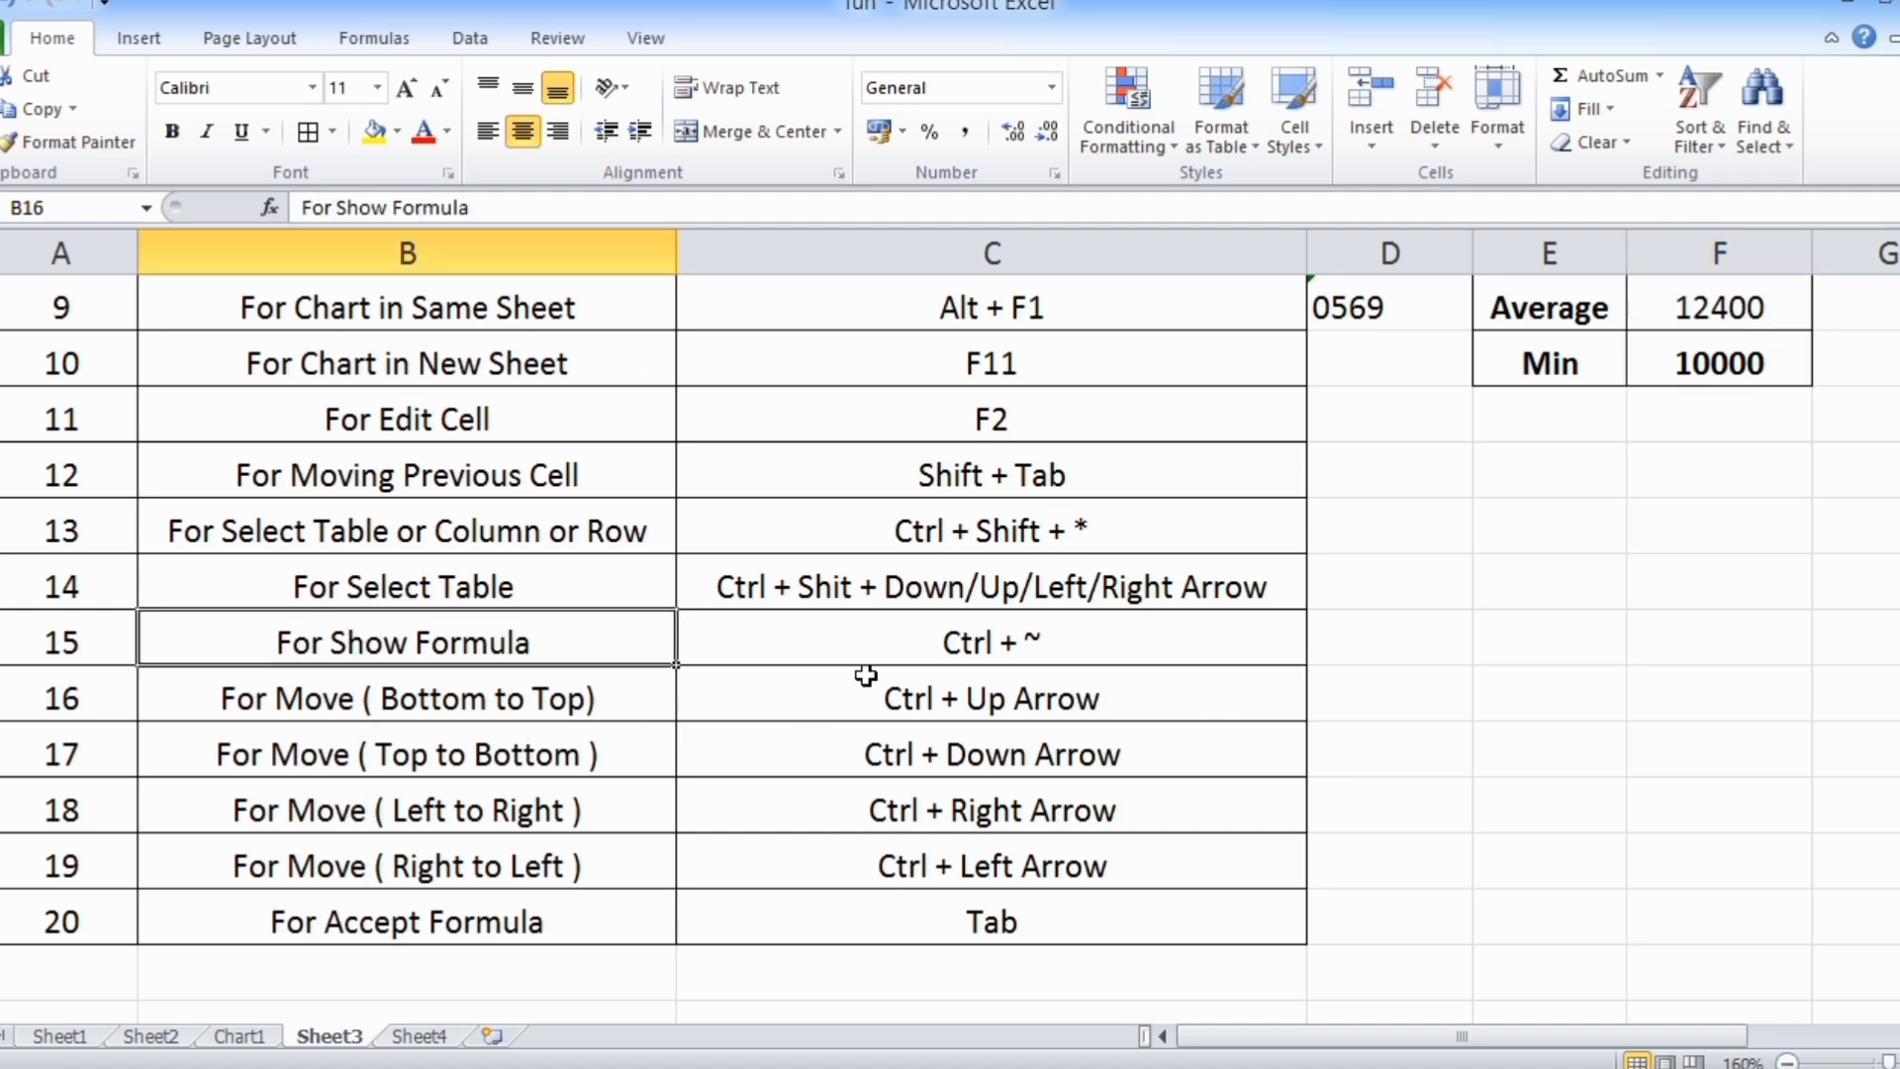
left_click(947, 658)
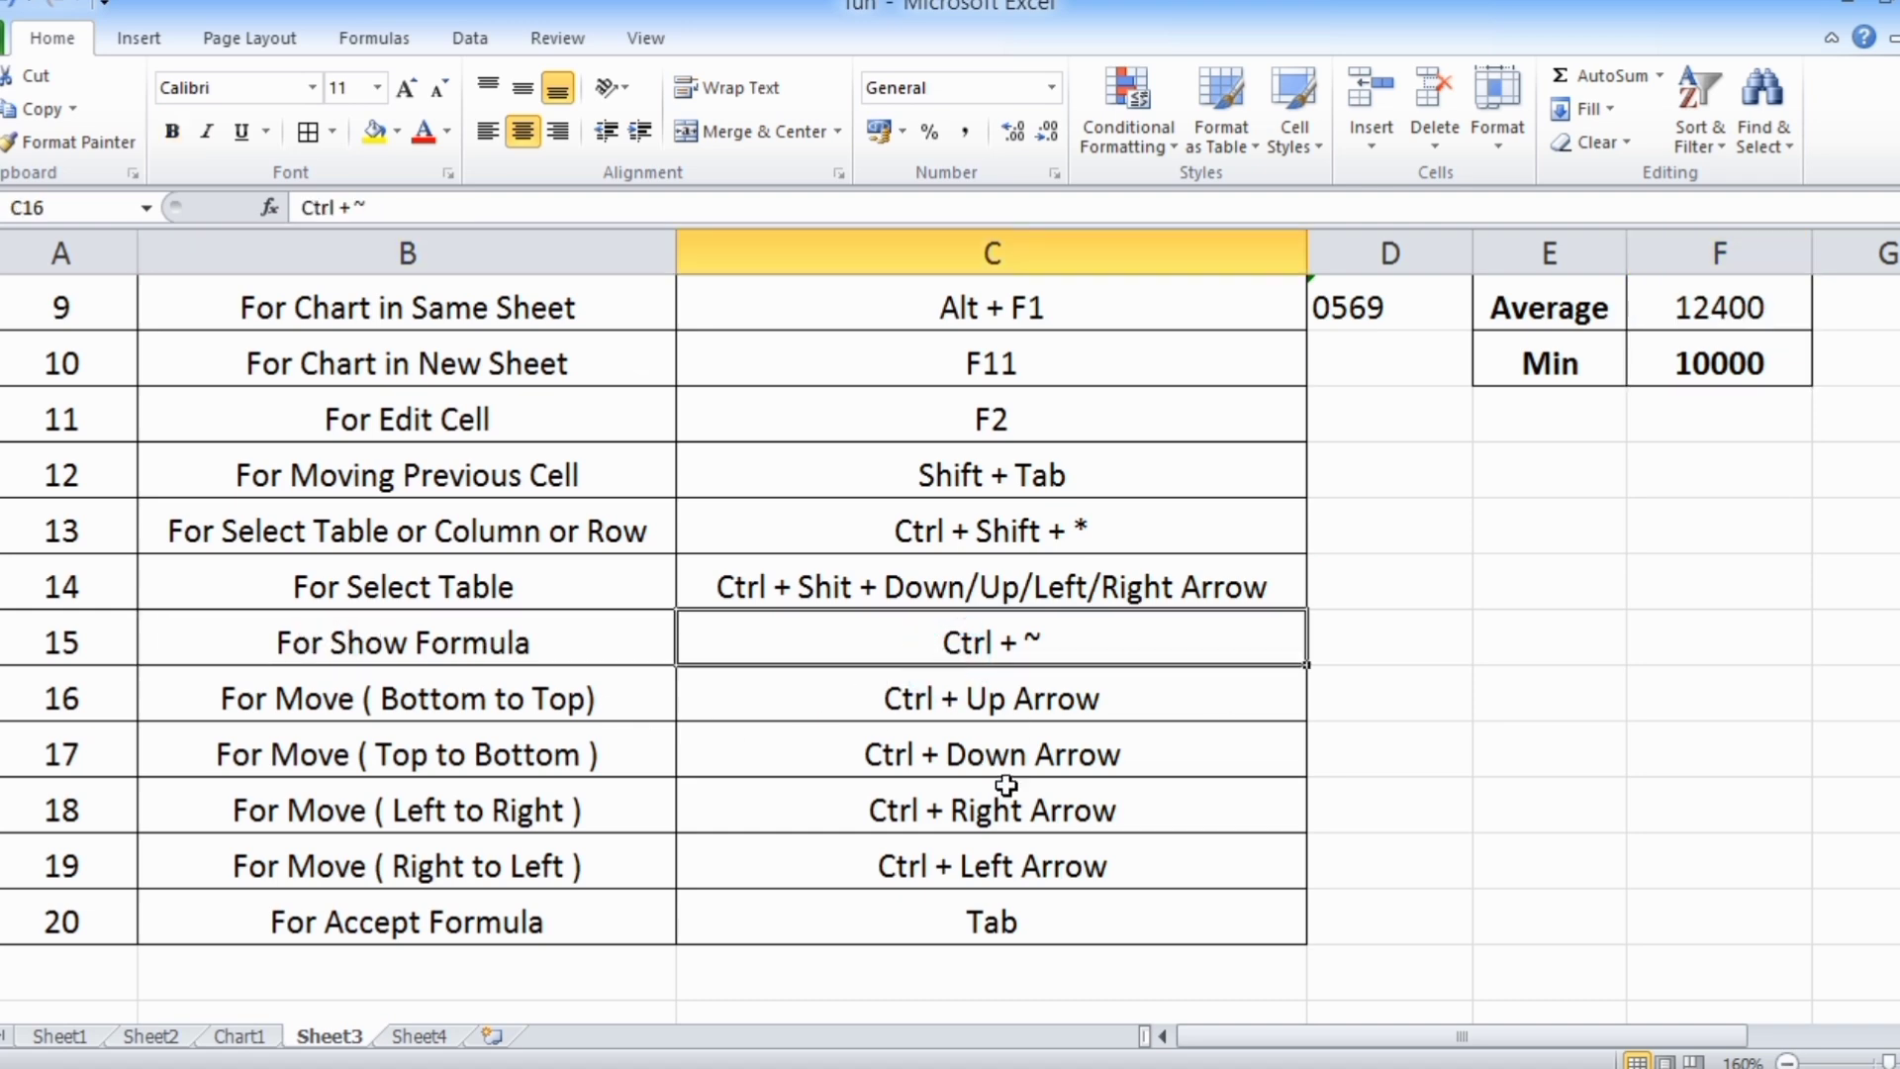
scroll(1006, 784, "up", 1)
scroll(1007, 785, "up", 2)
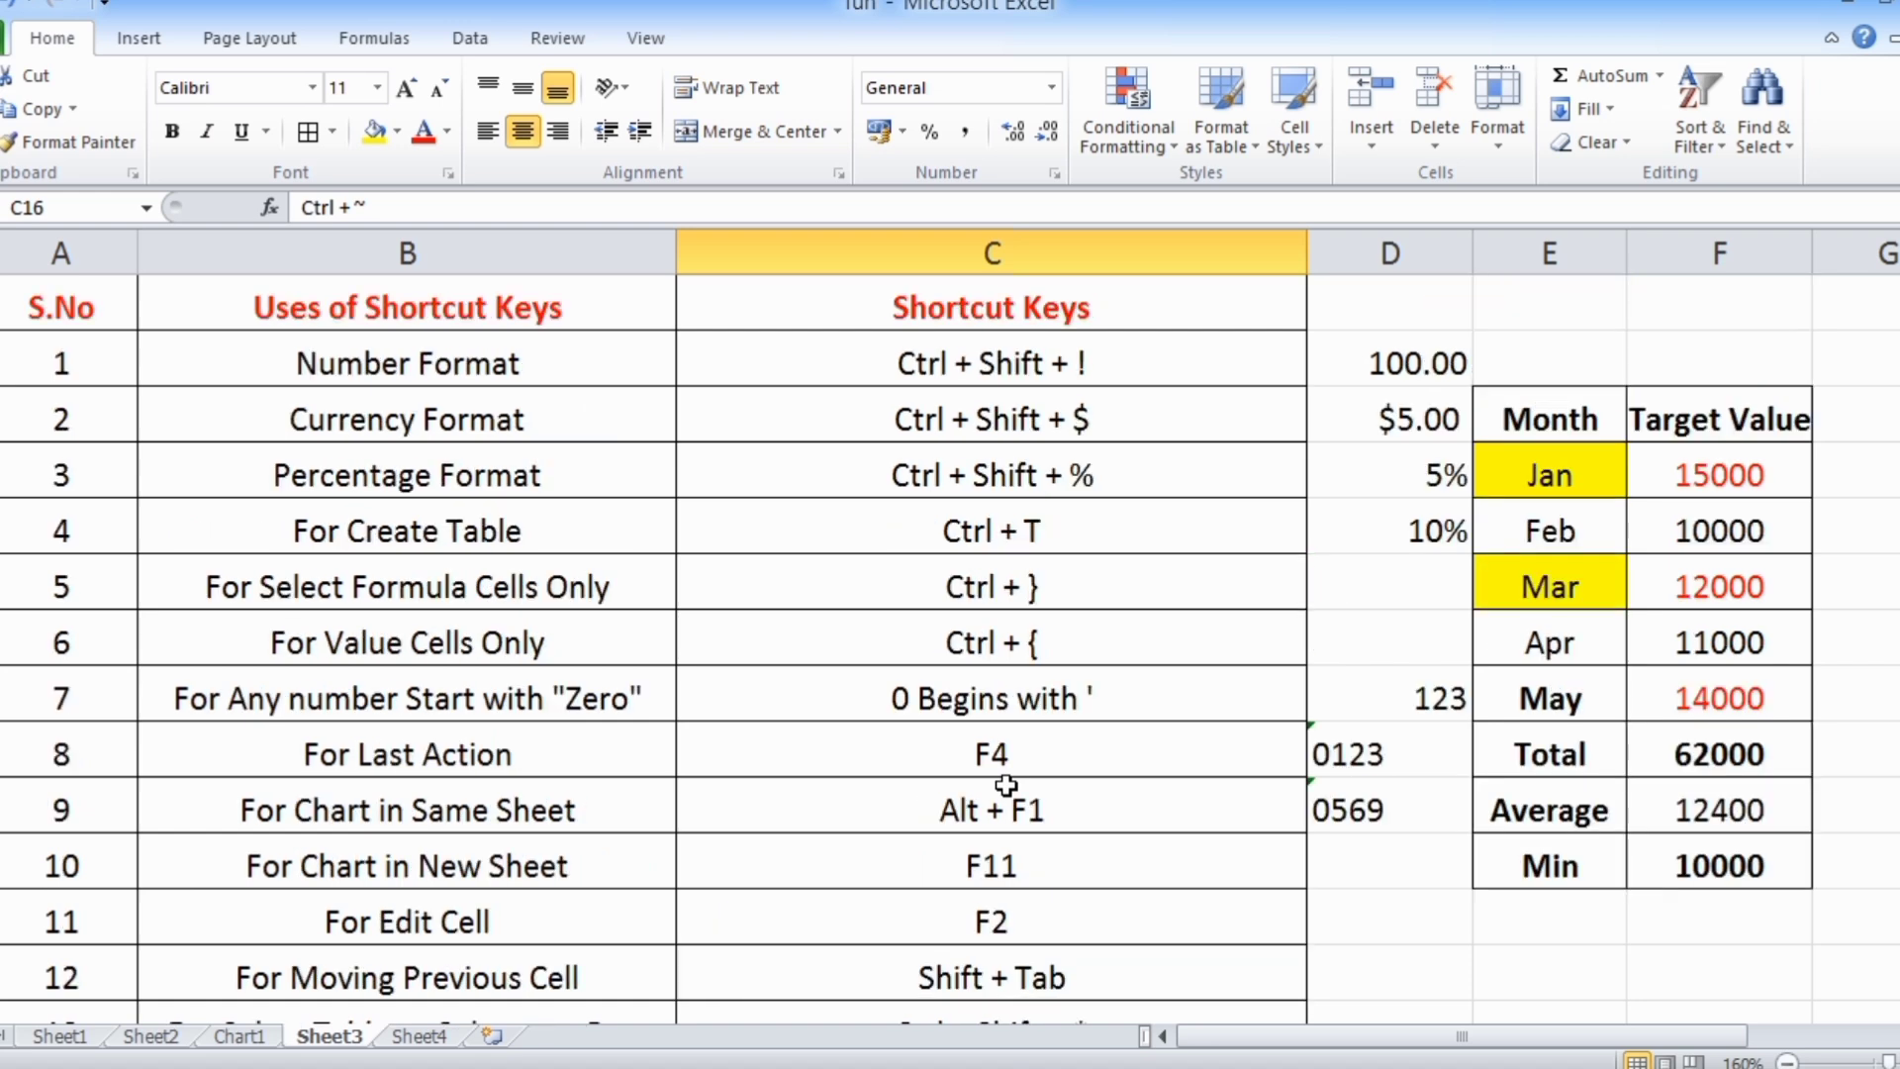
left_click(1006, 784)
key("ctrl+grave")
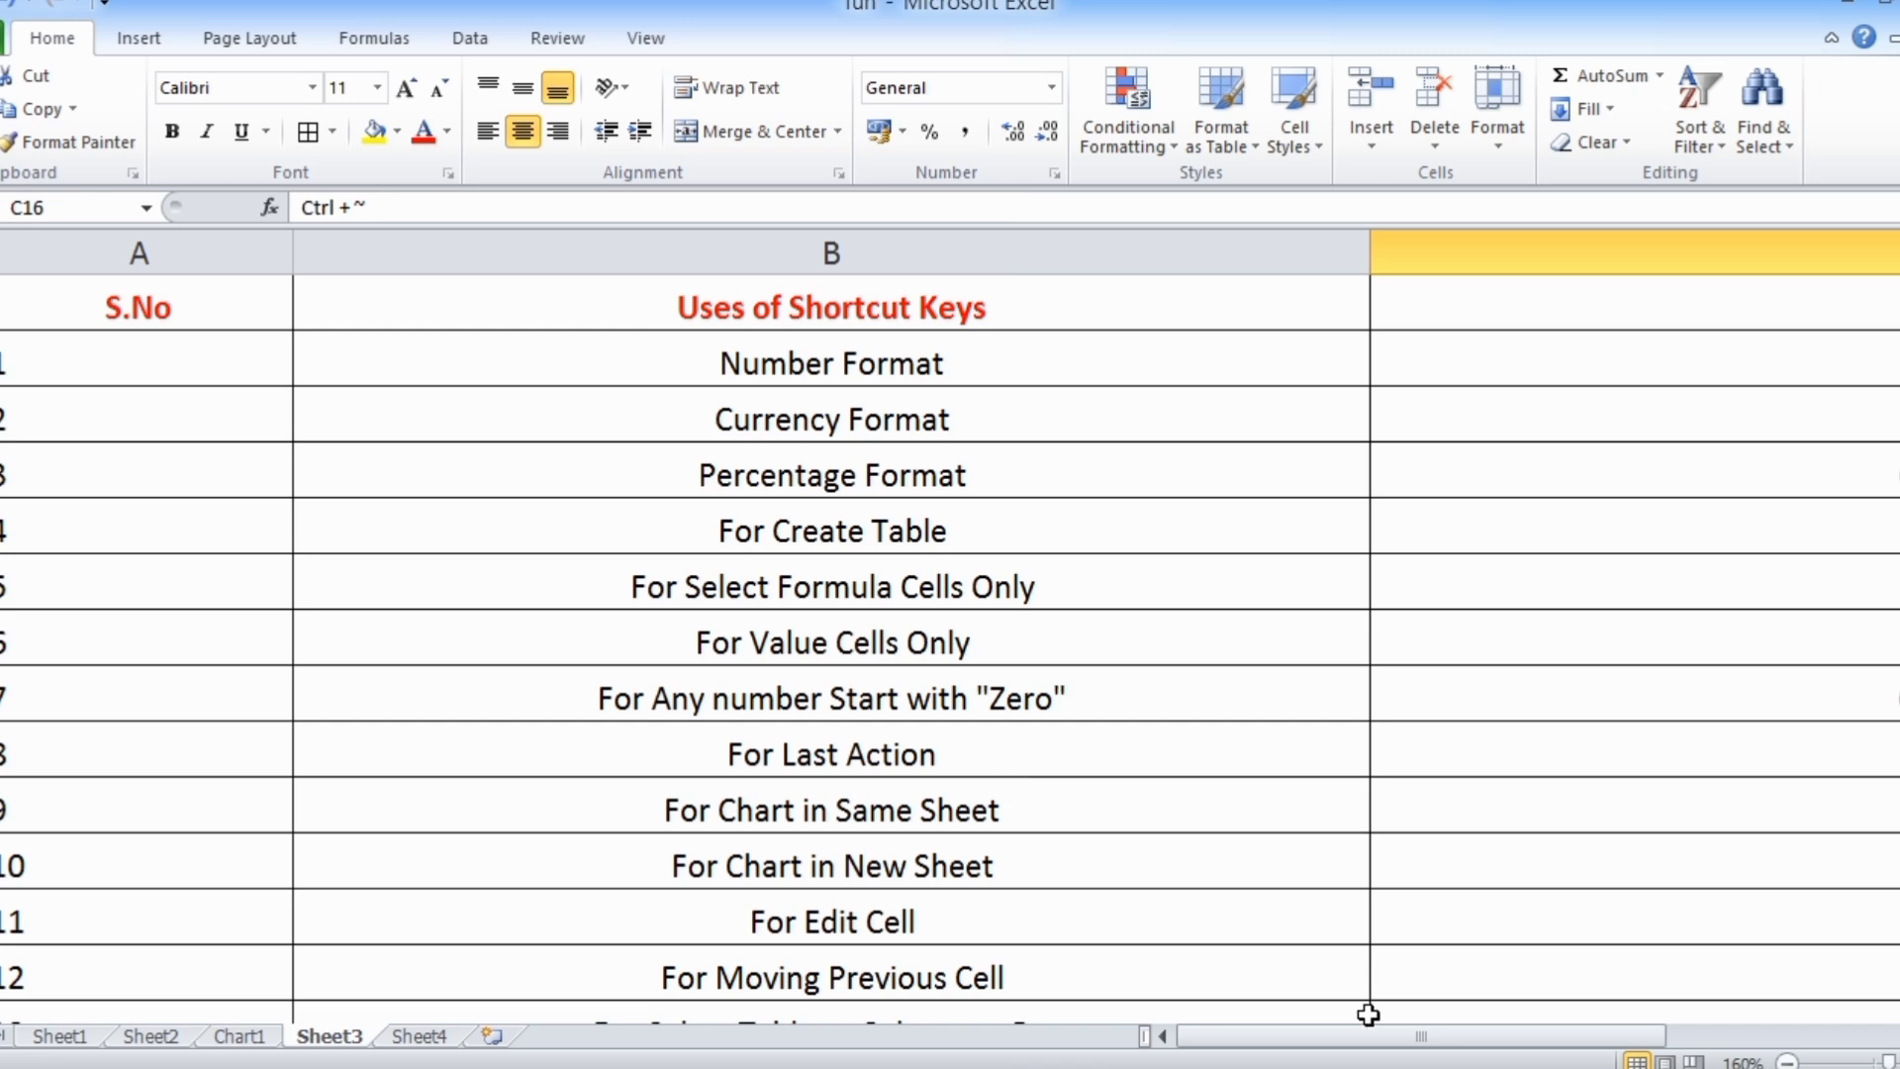
left_click_drag(1316, 1039, 1607, 1029)
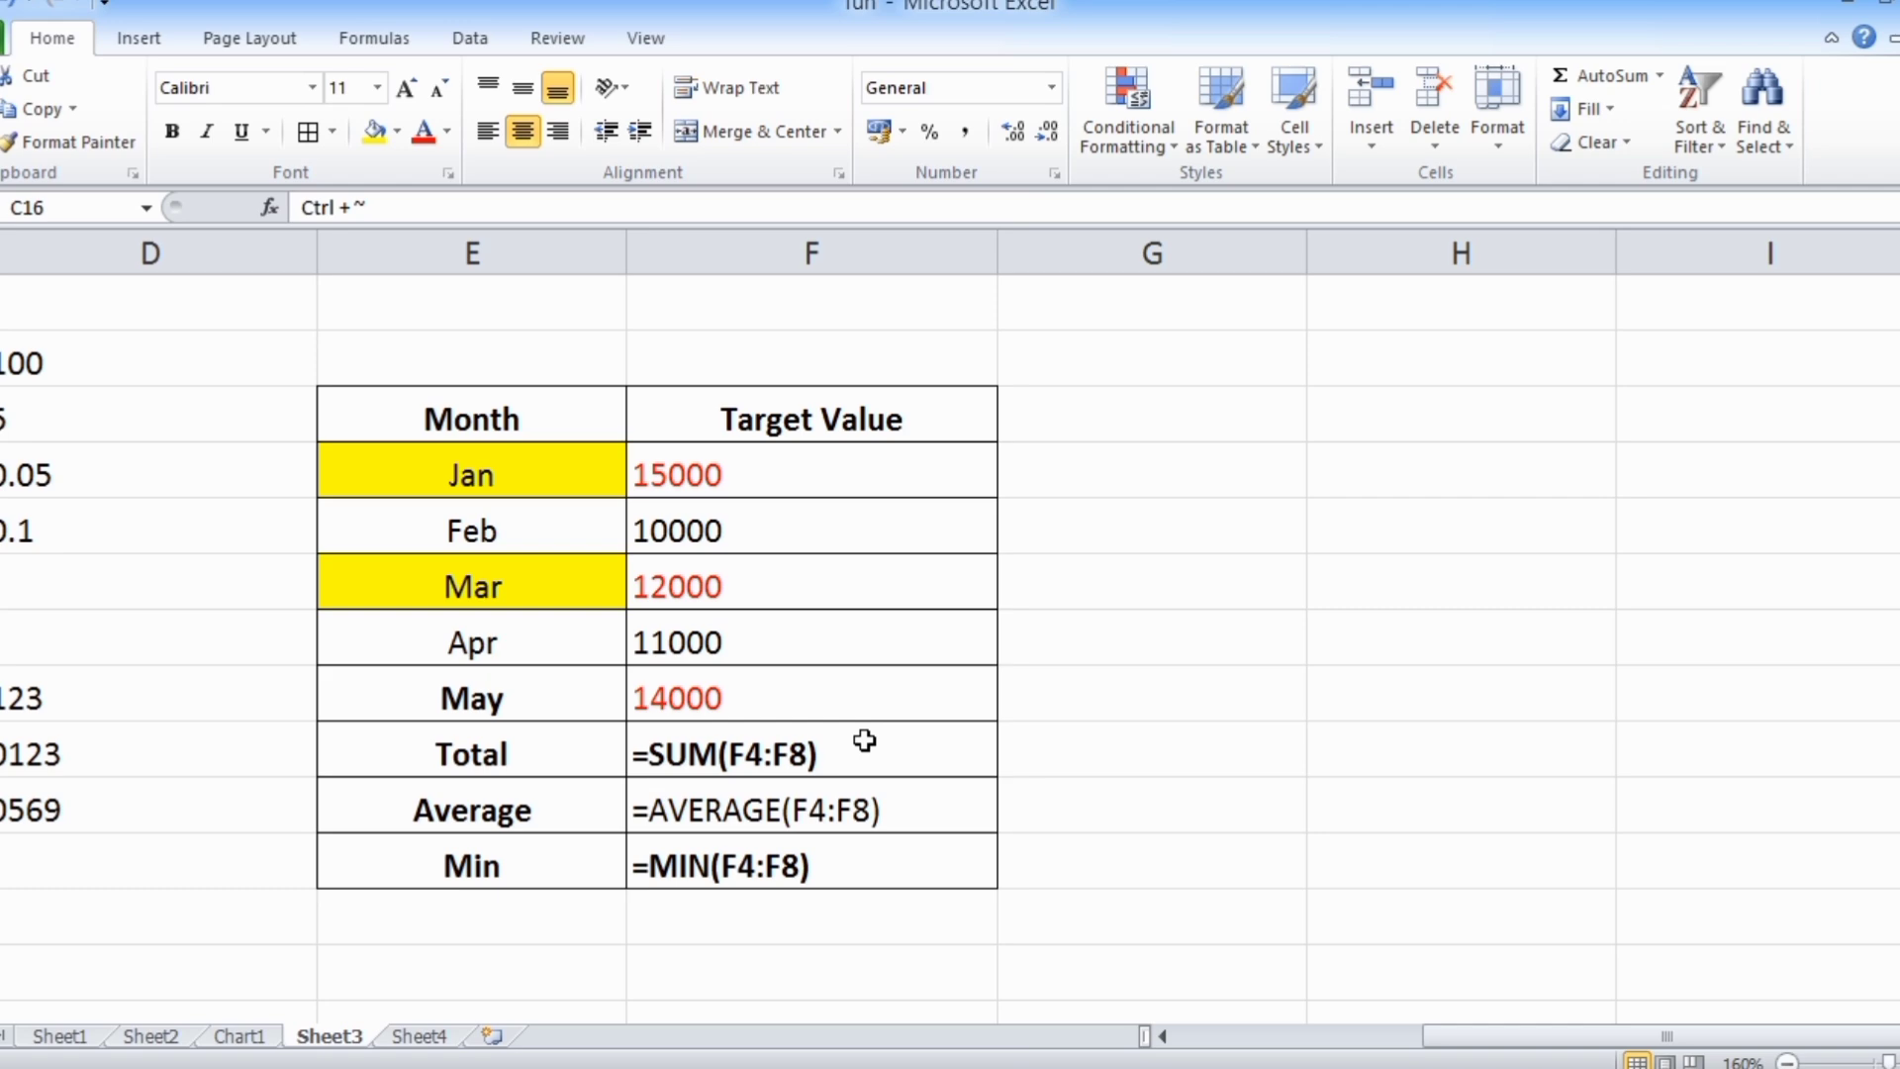
key("ctrl+grave")
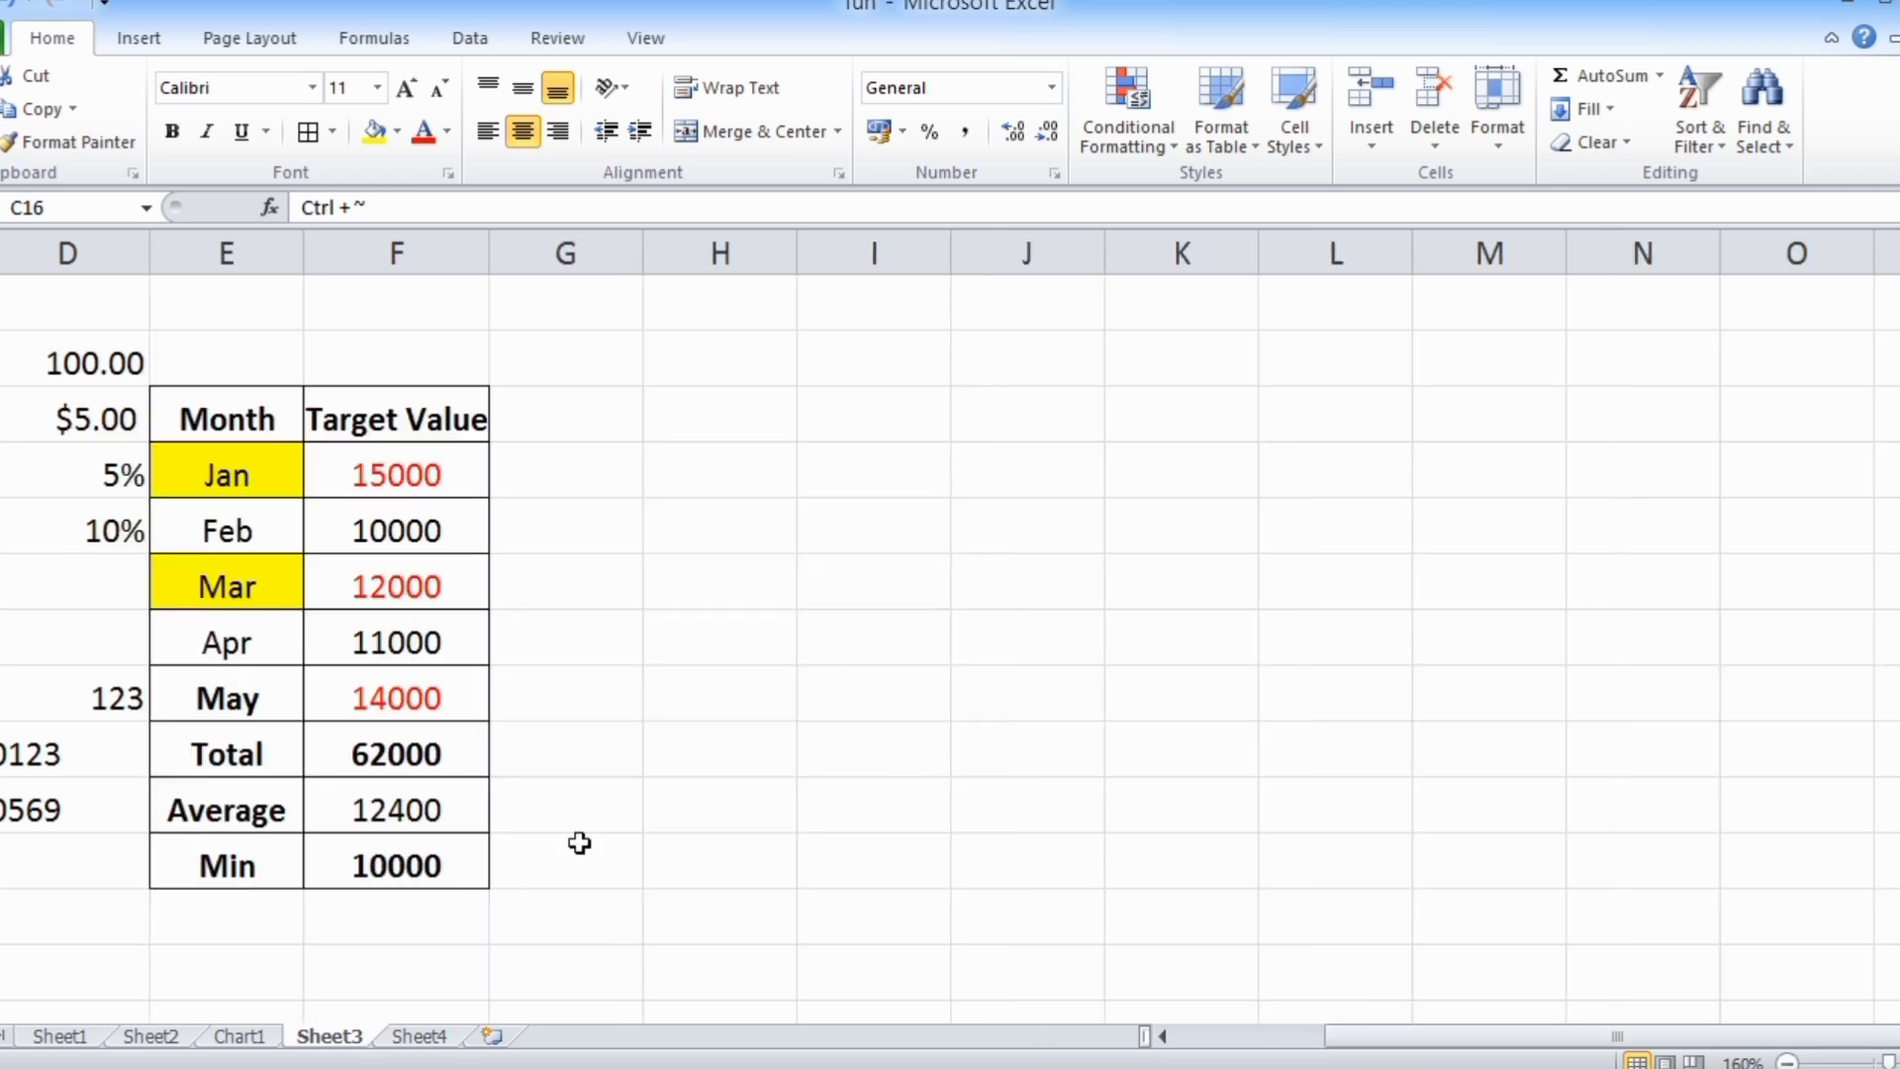
Find the For Move (Bottom to Top) row and jump from C21 straight up to the column's first cell C1
left_click_drag(1434, 1037, 1274, 1037)
scroll(894, 844, "down", 3)
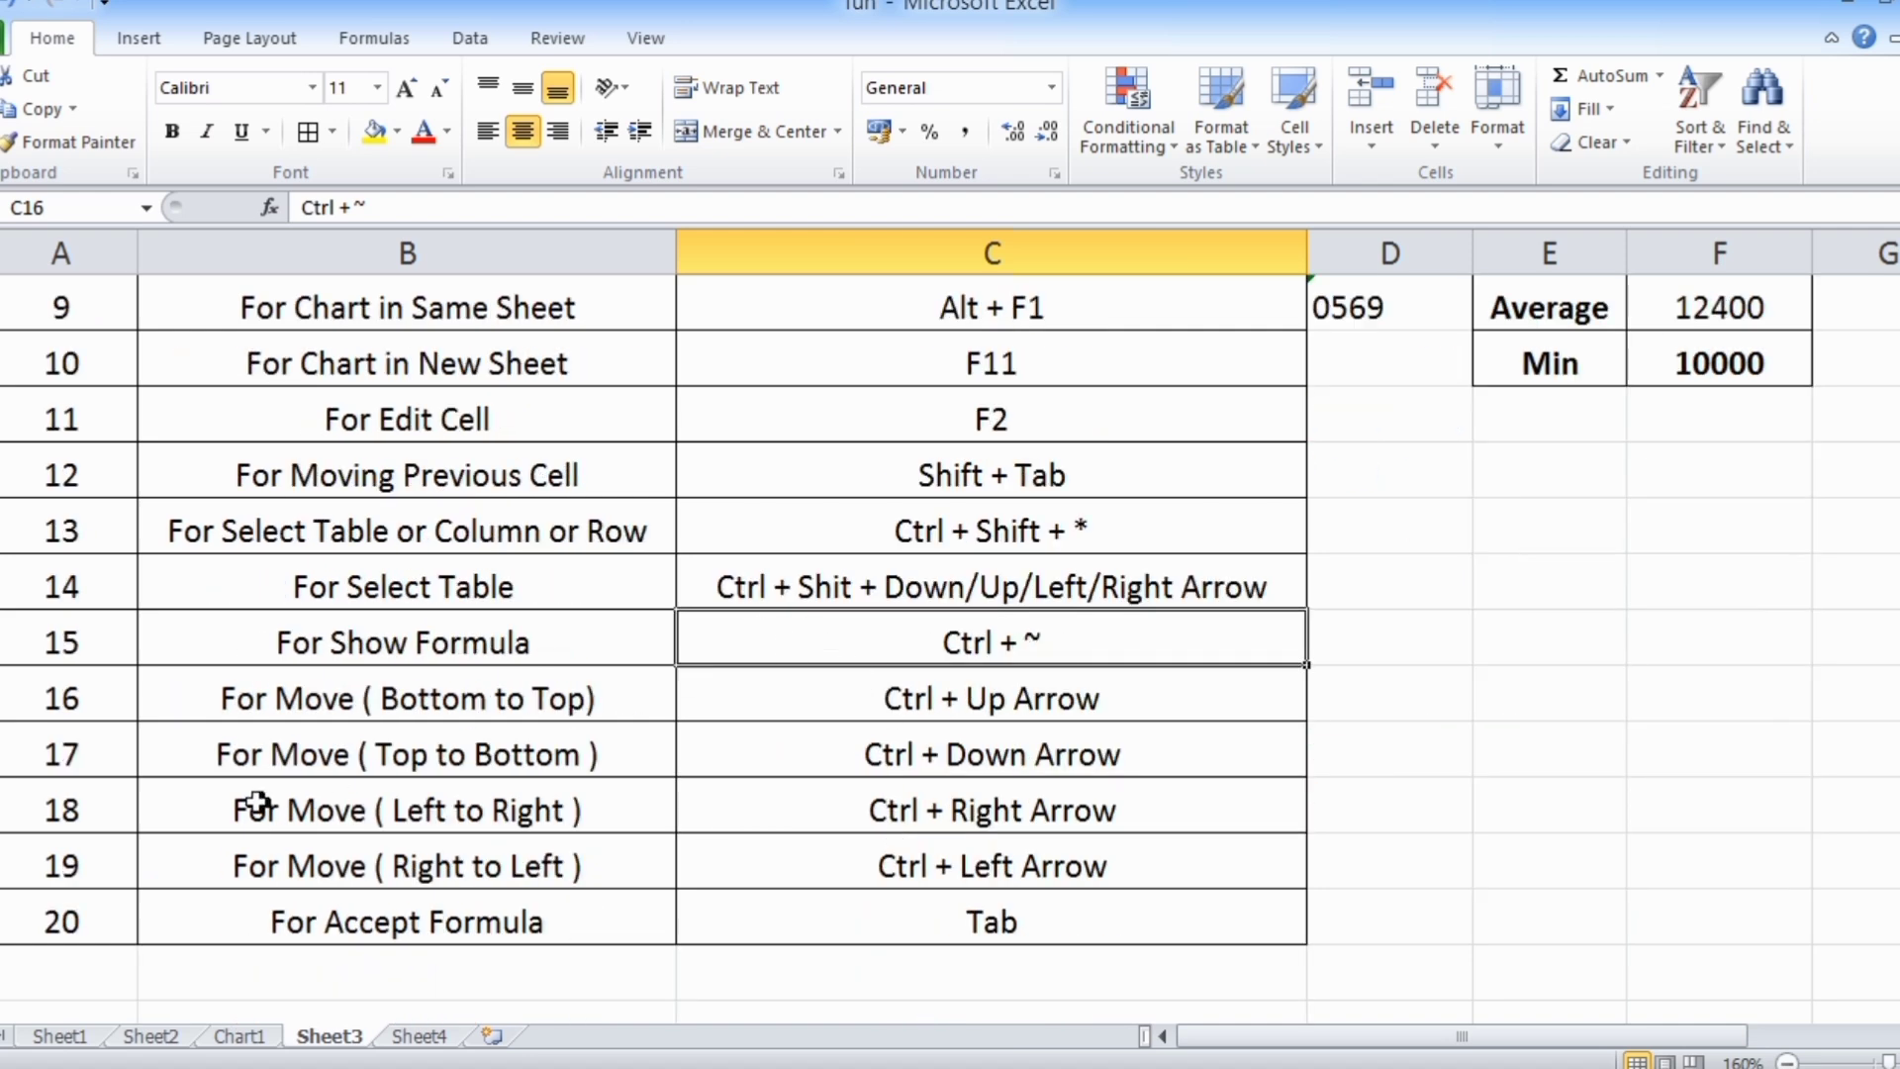
left_click(271, 705)
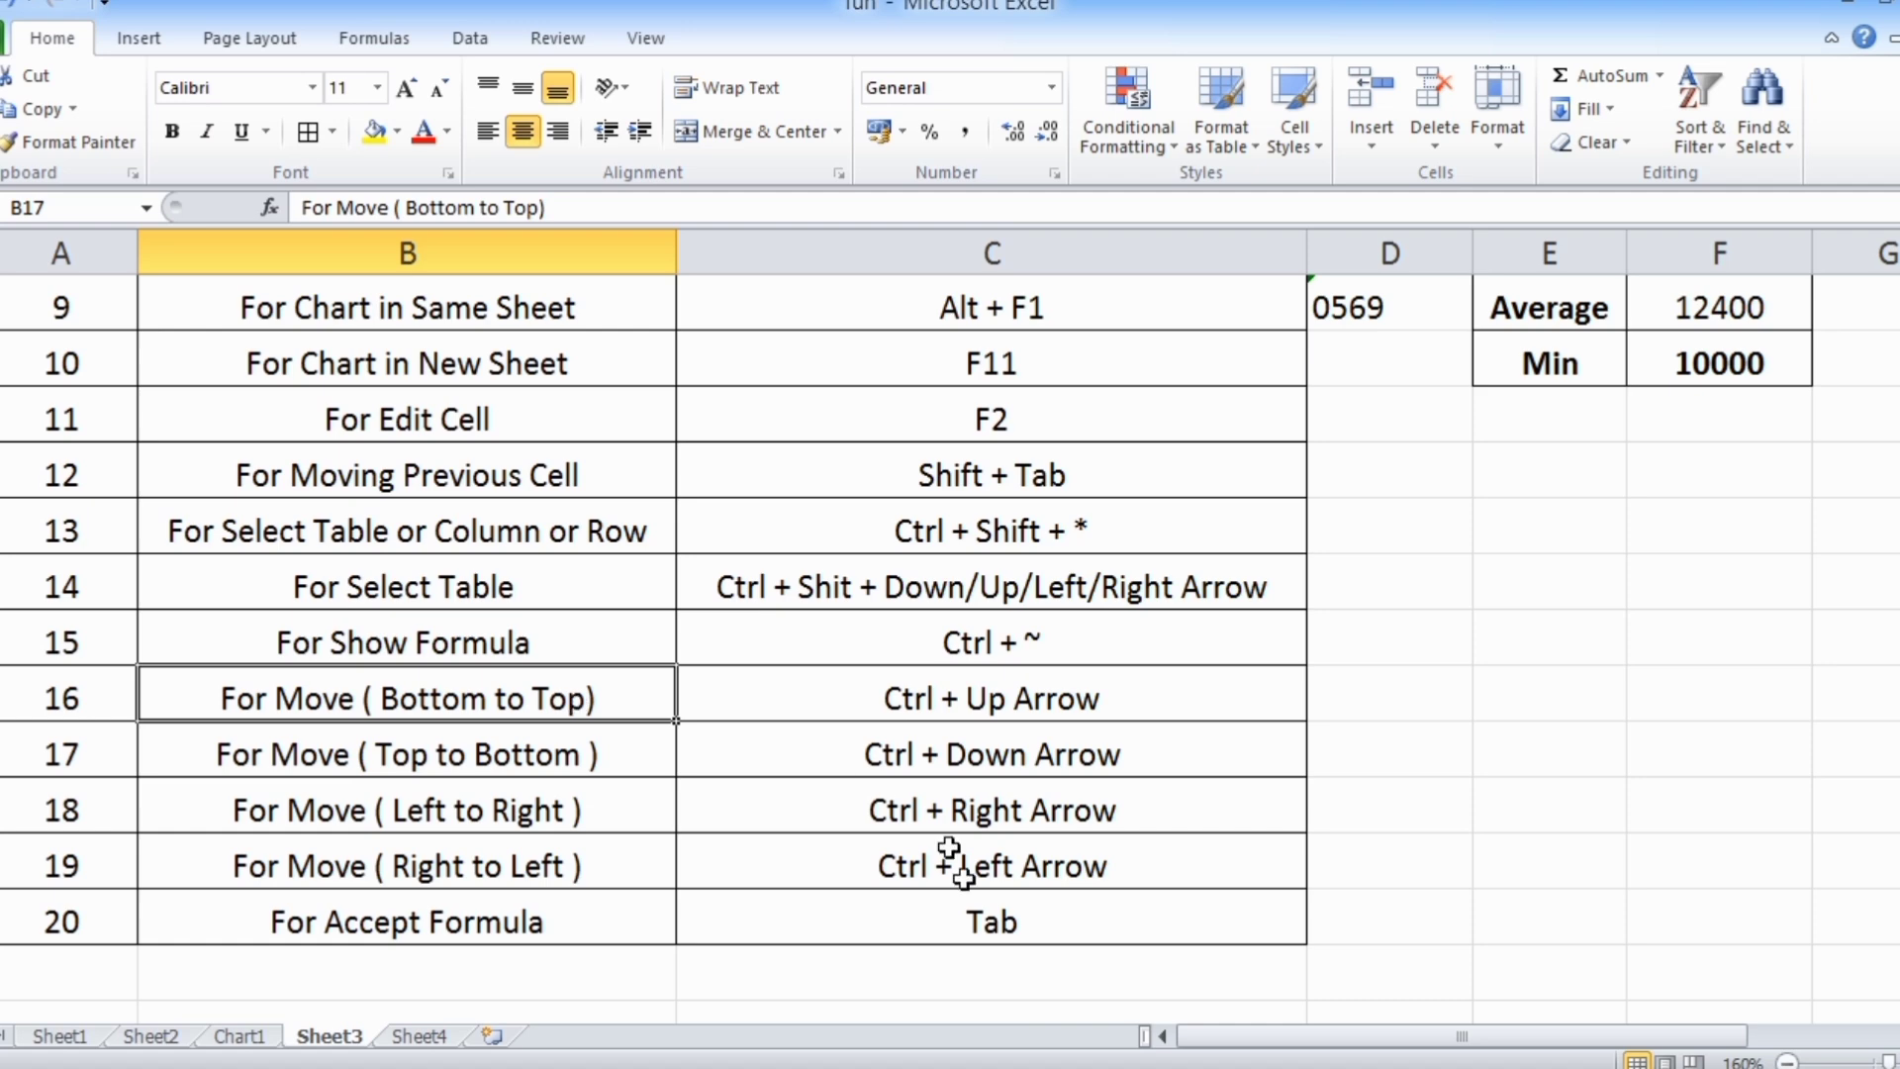
left_click(1000, 927)
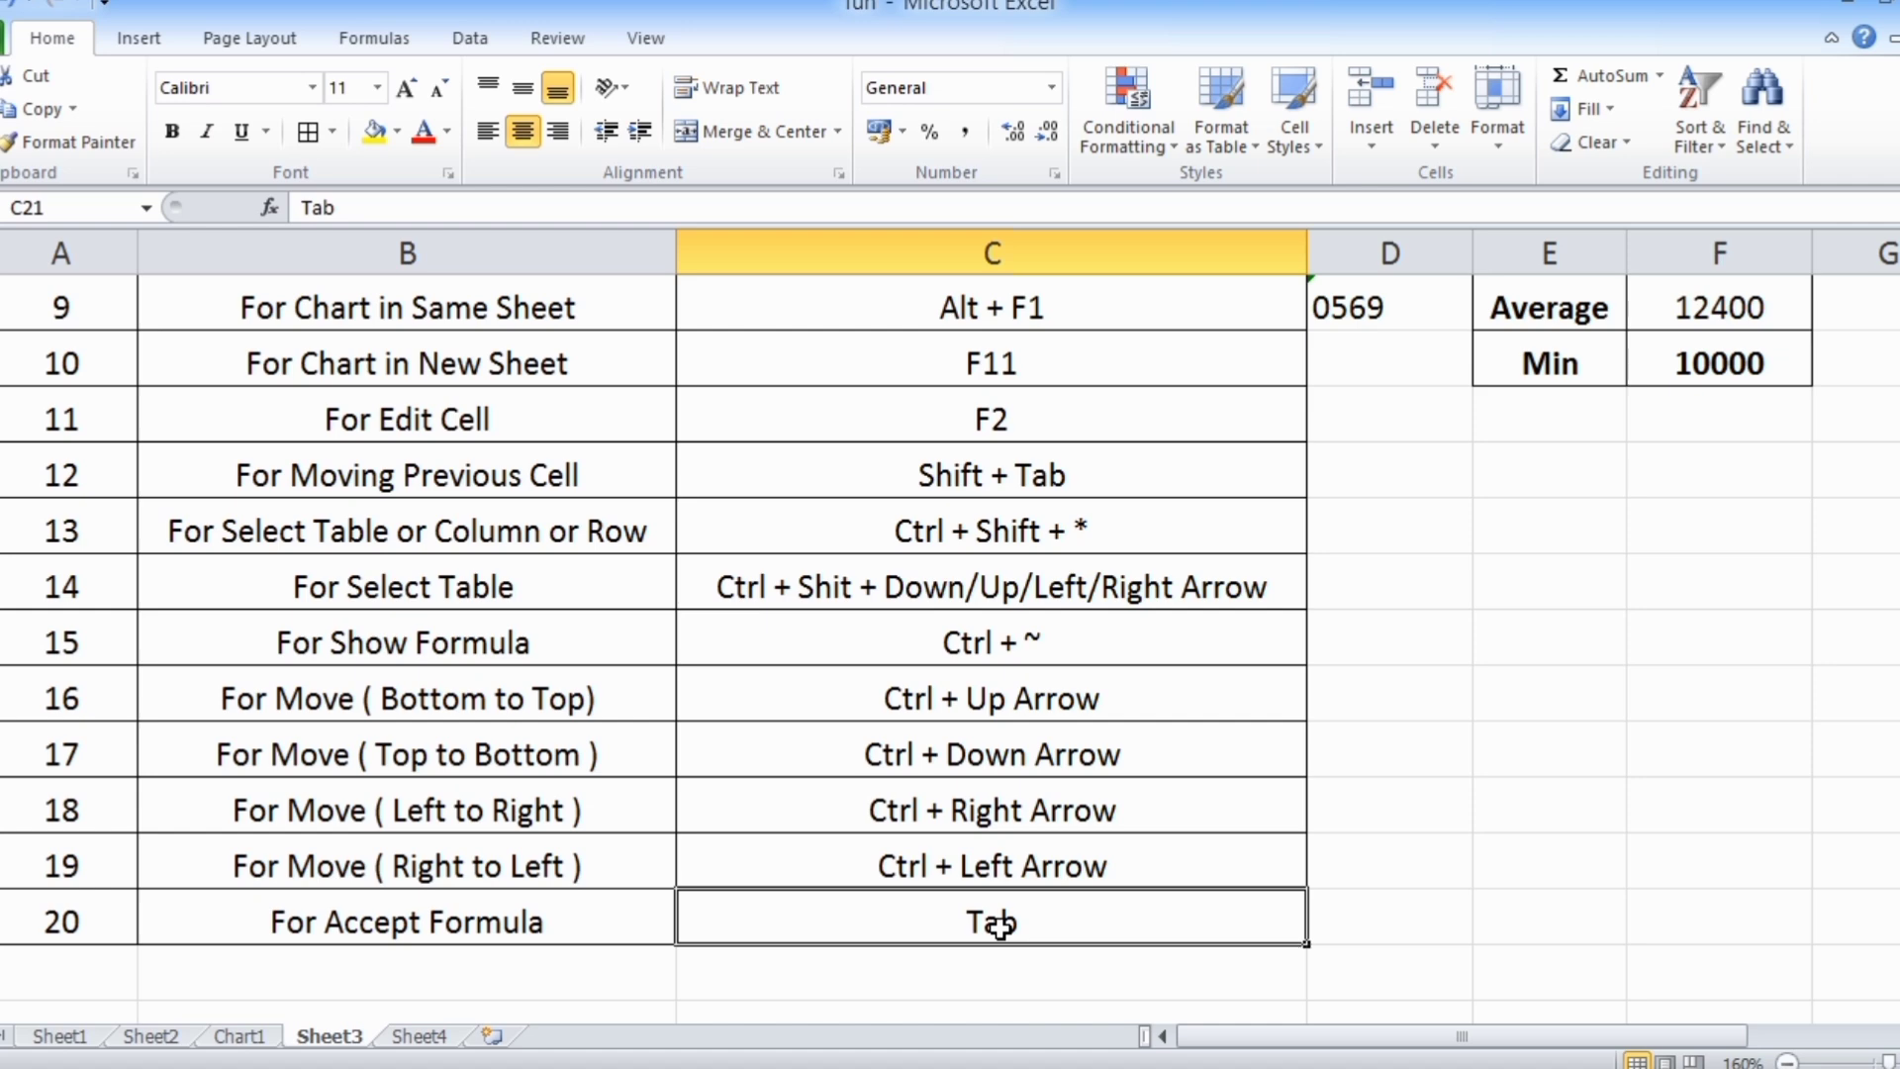
key("ctrl+Up")
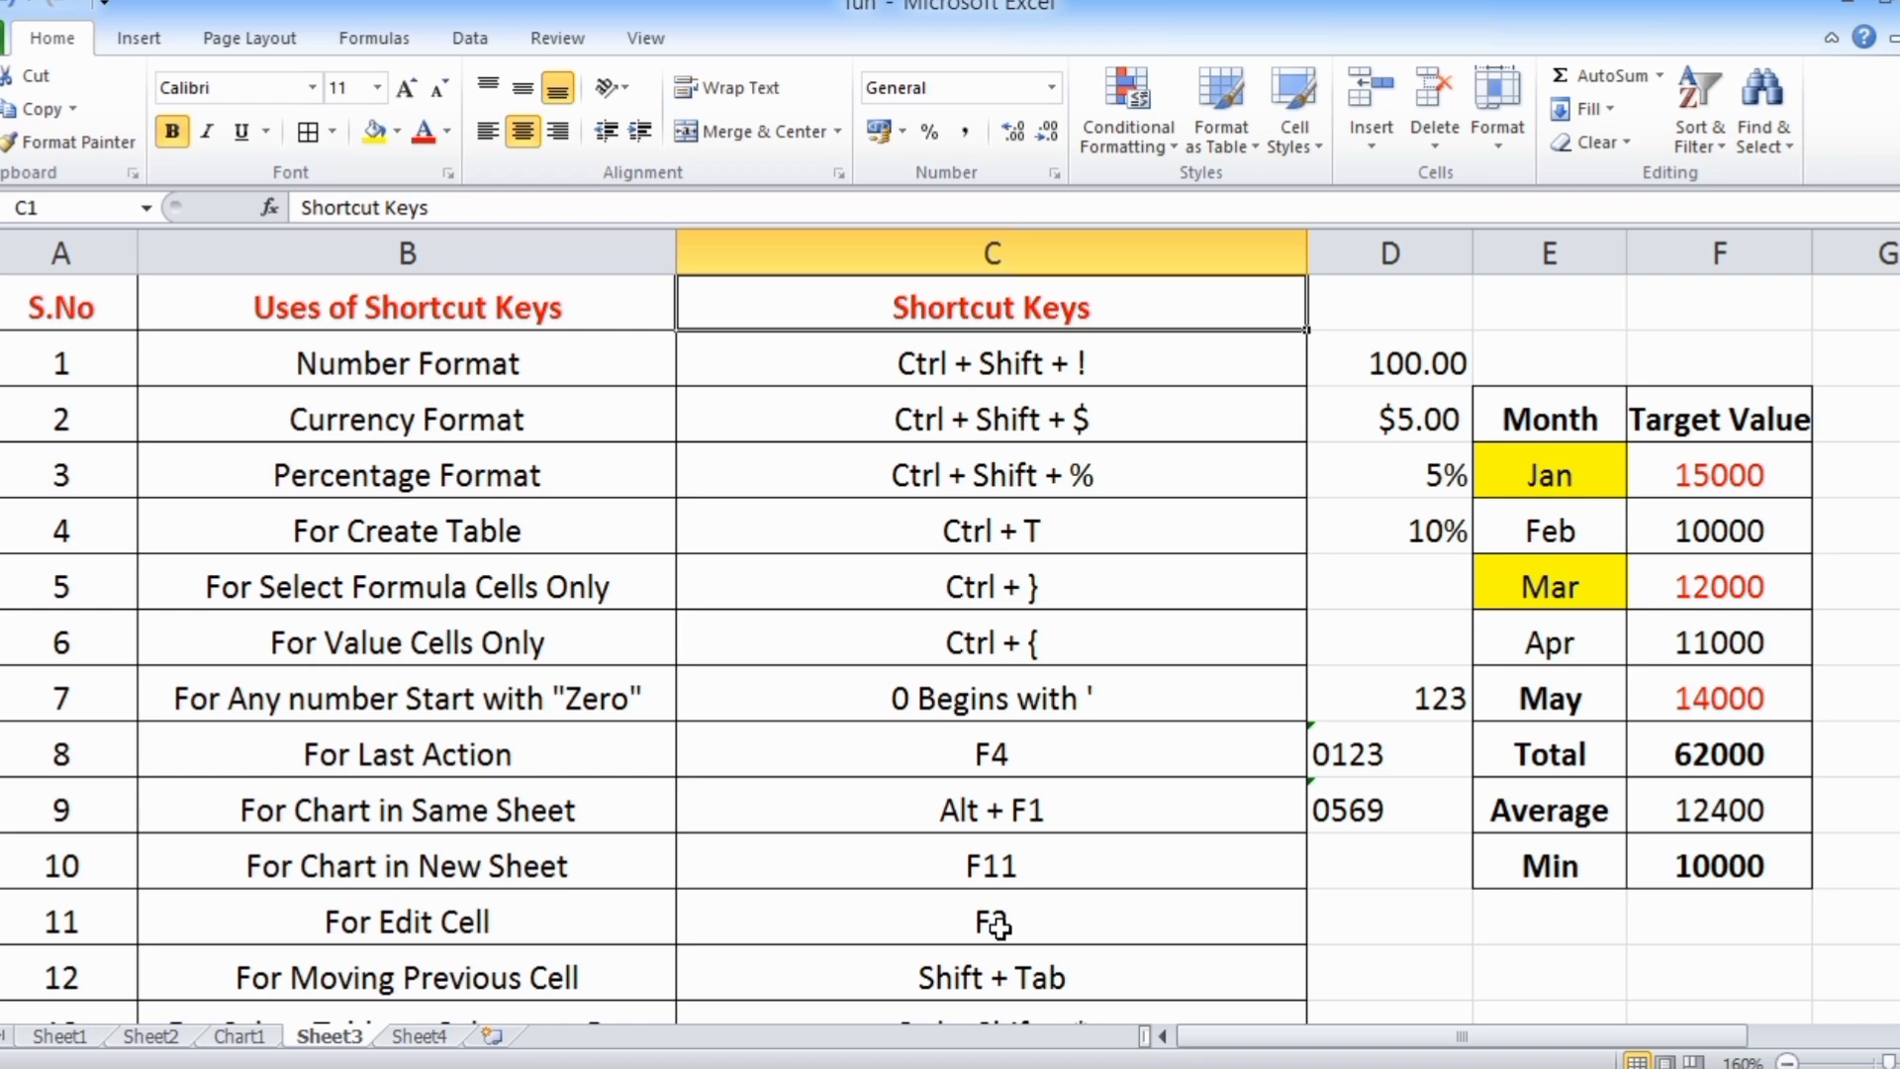
Find the For Move (Top to Bottom) row and jump from C1 straight down to the column's last filled cell C21
scroll(997, 925, "down", 4)
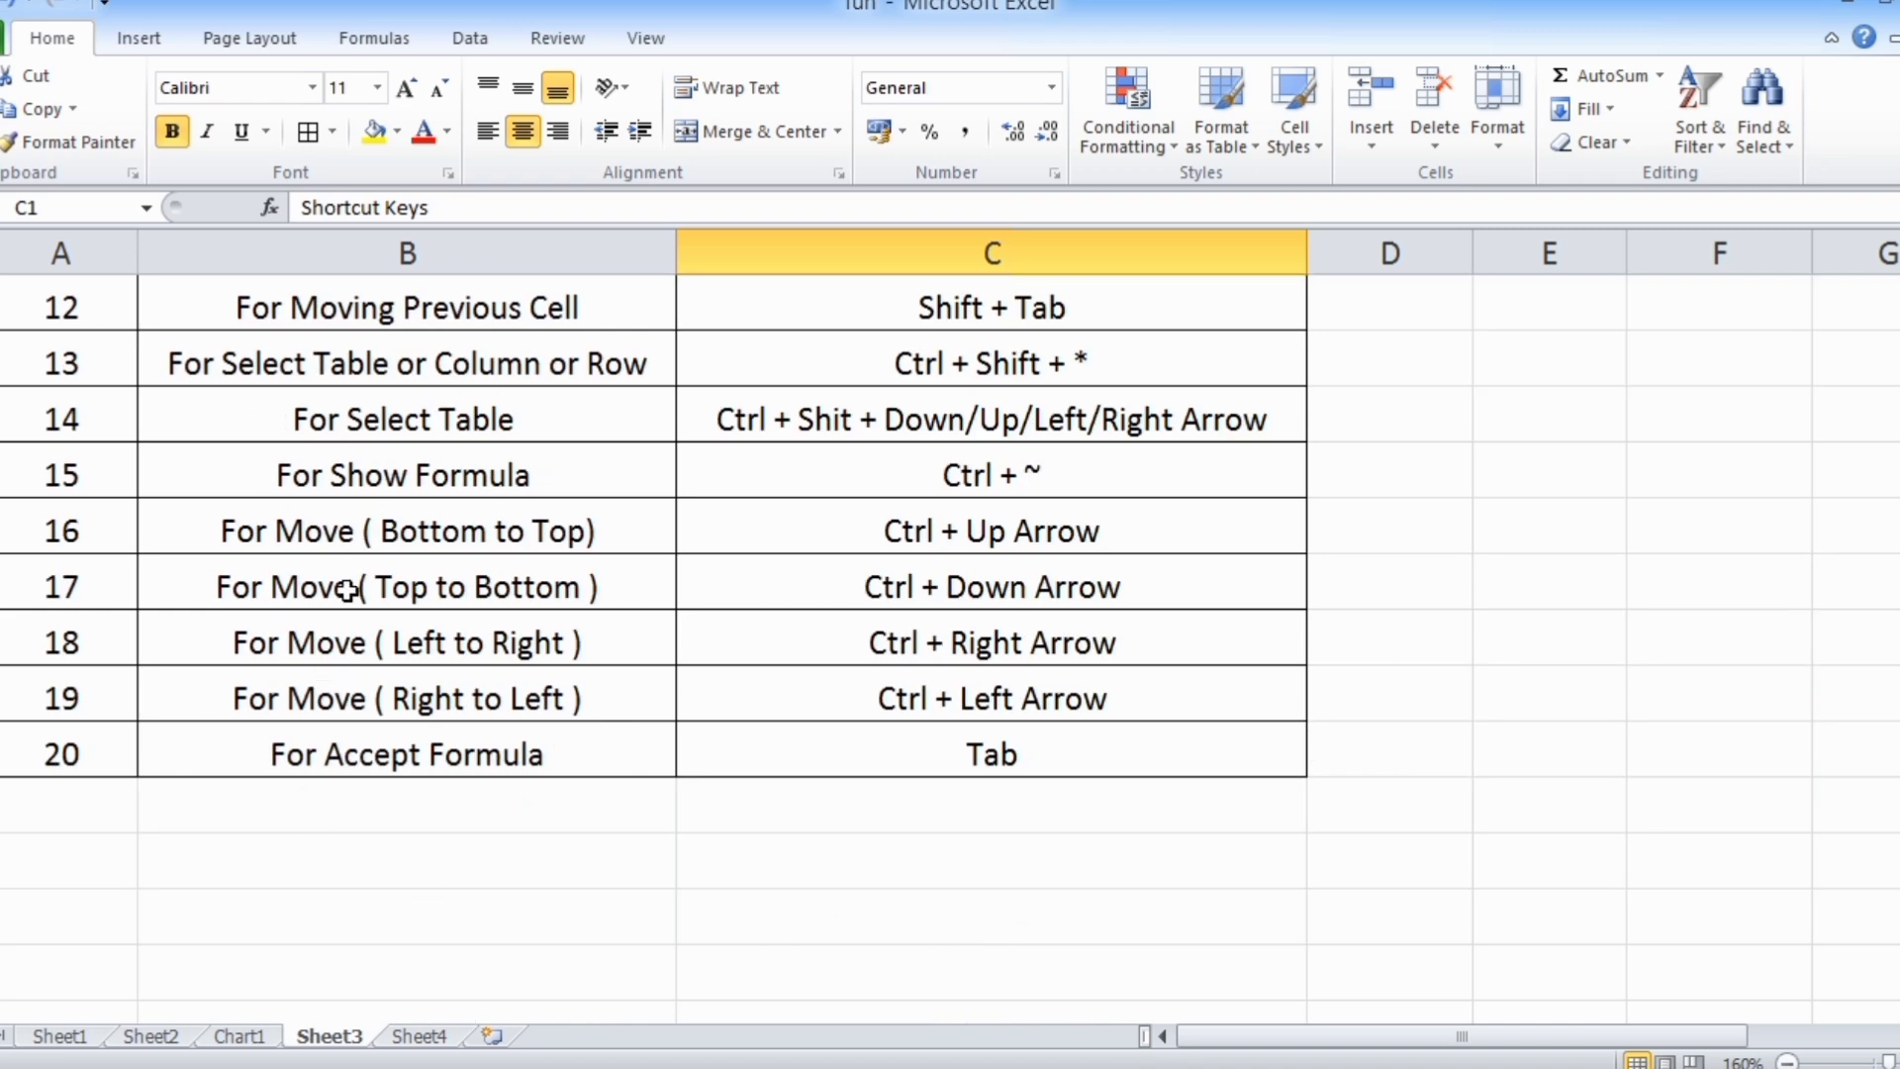
left_click(448, 586)
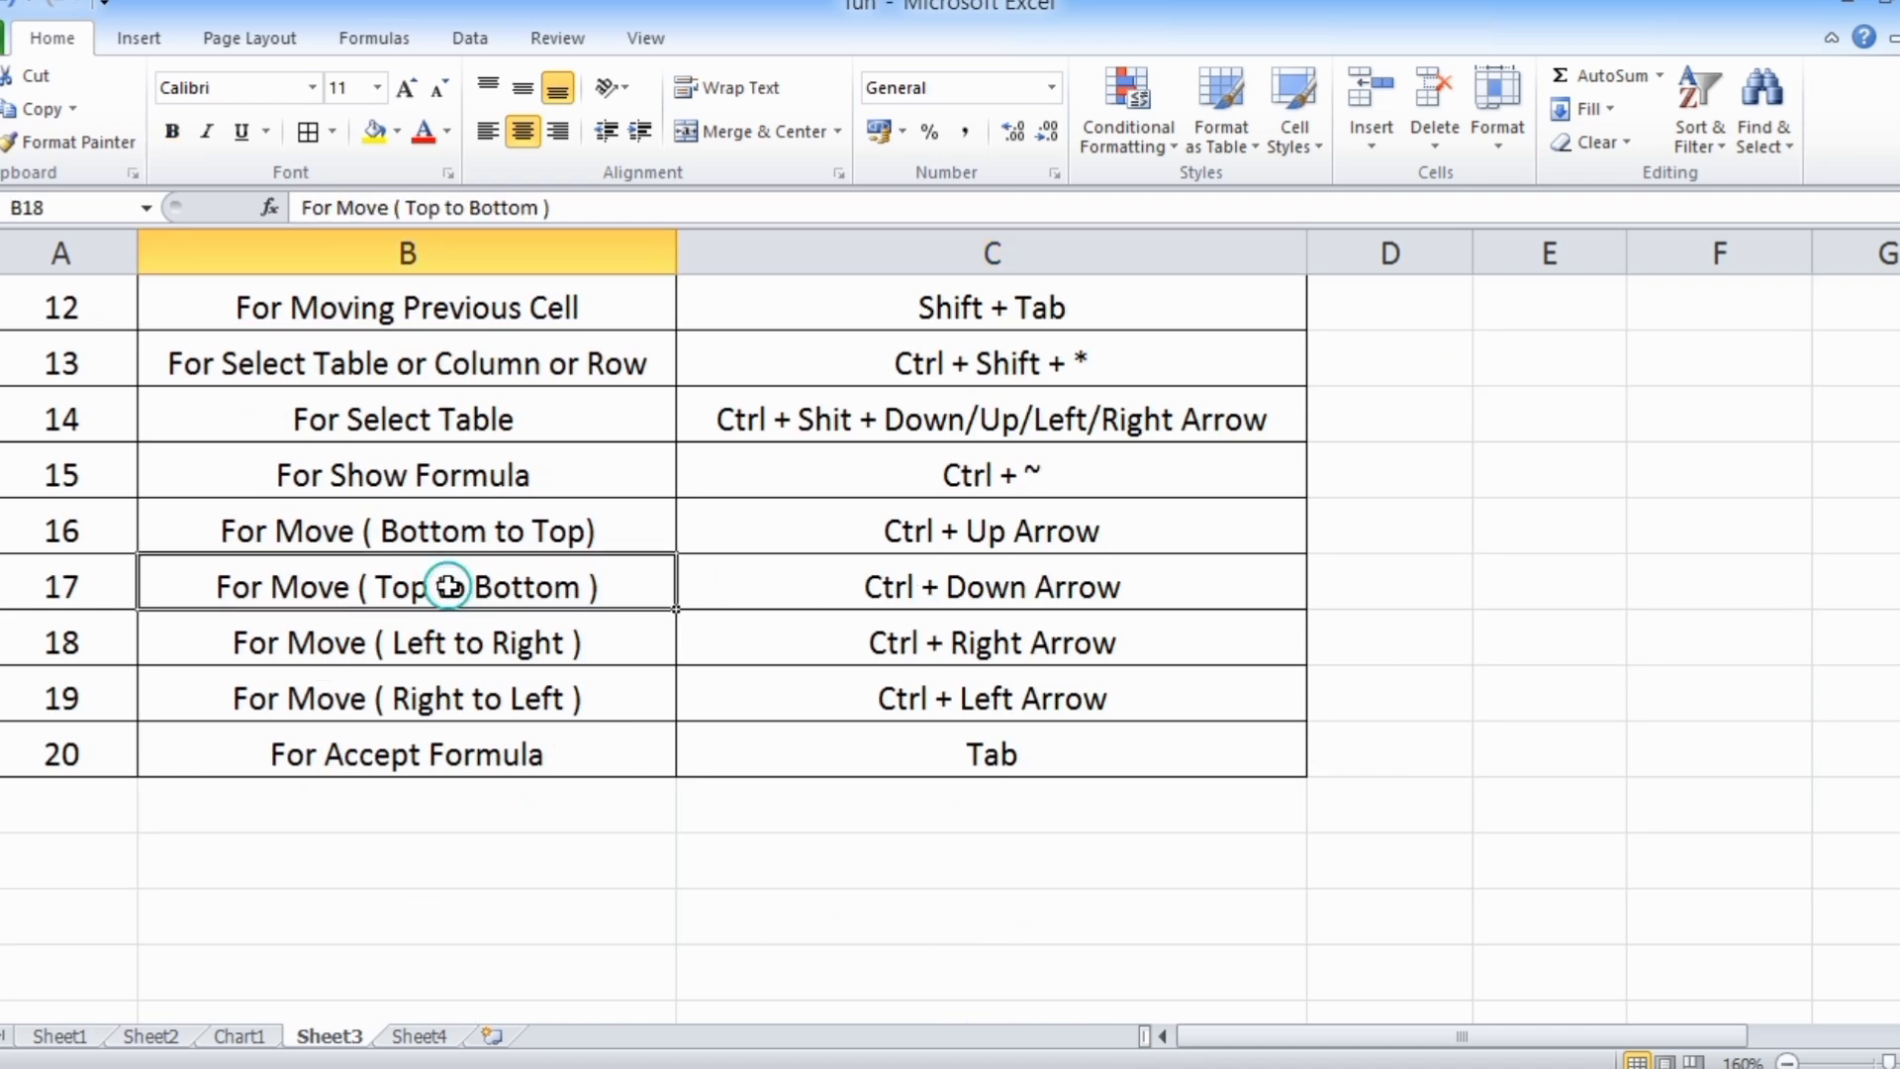
scroll(1010, 663, "up", 4)
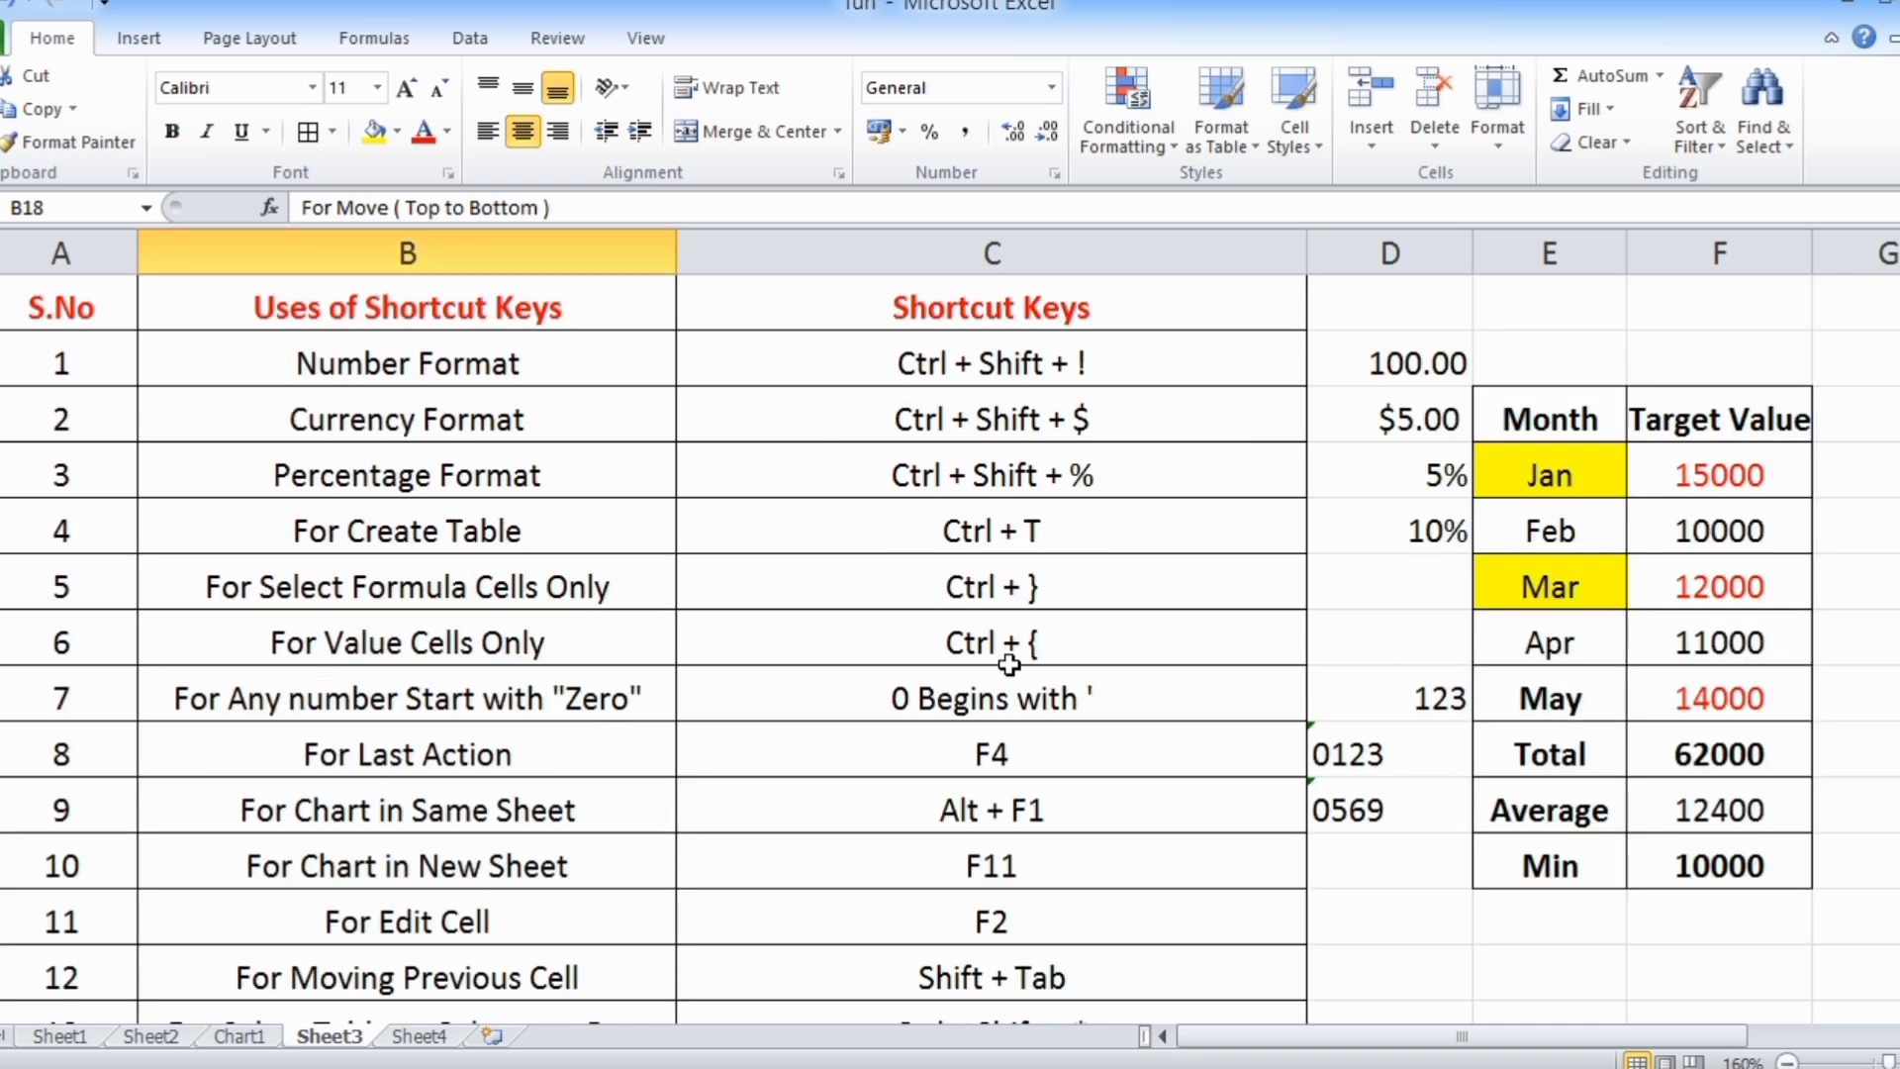
left_click(1006, 307)
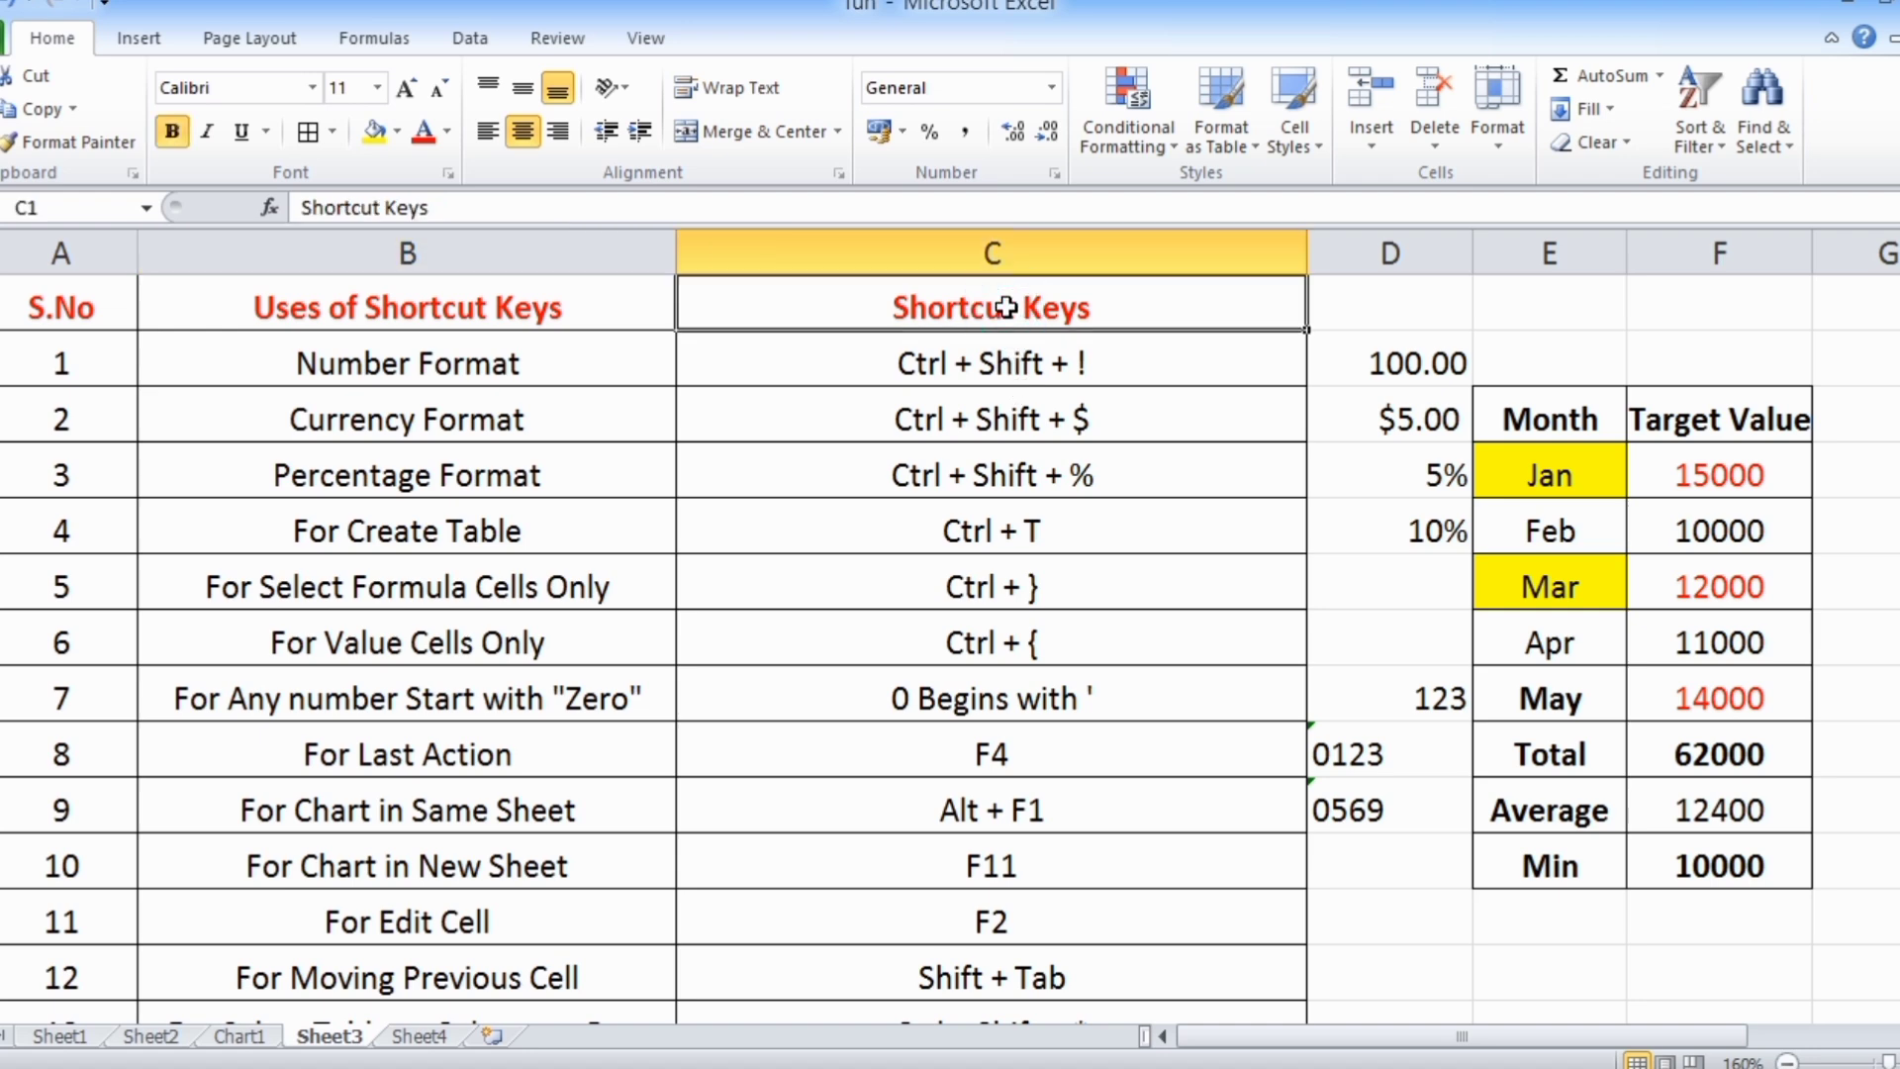
key("ctrl+Down")
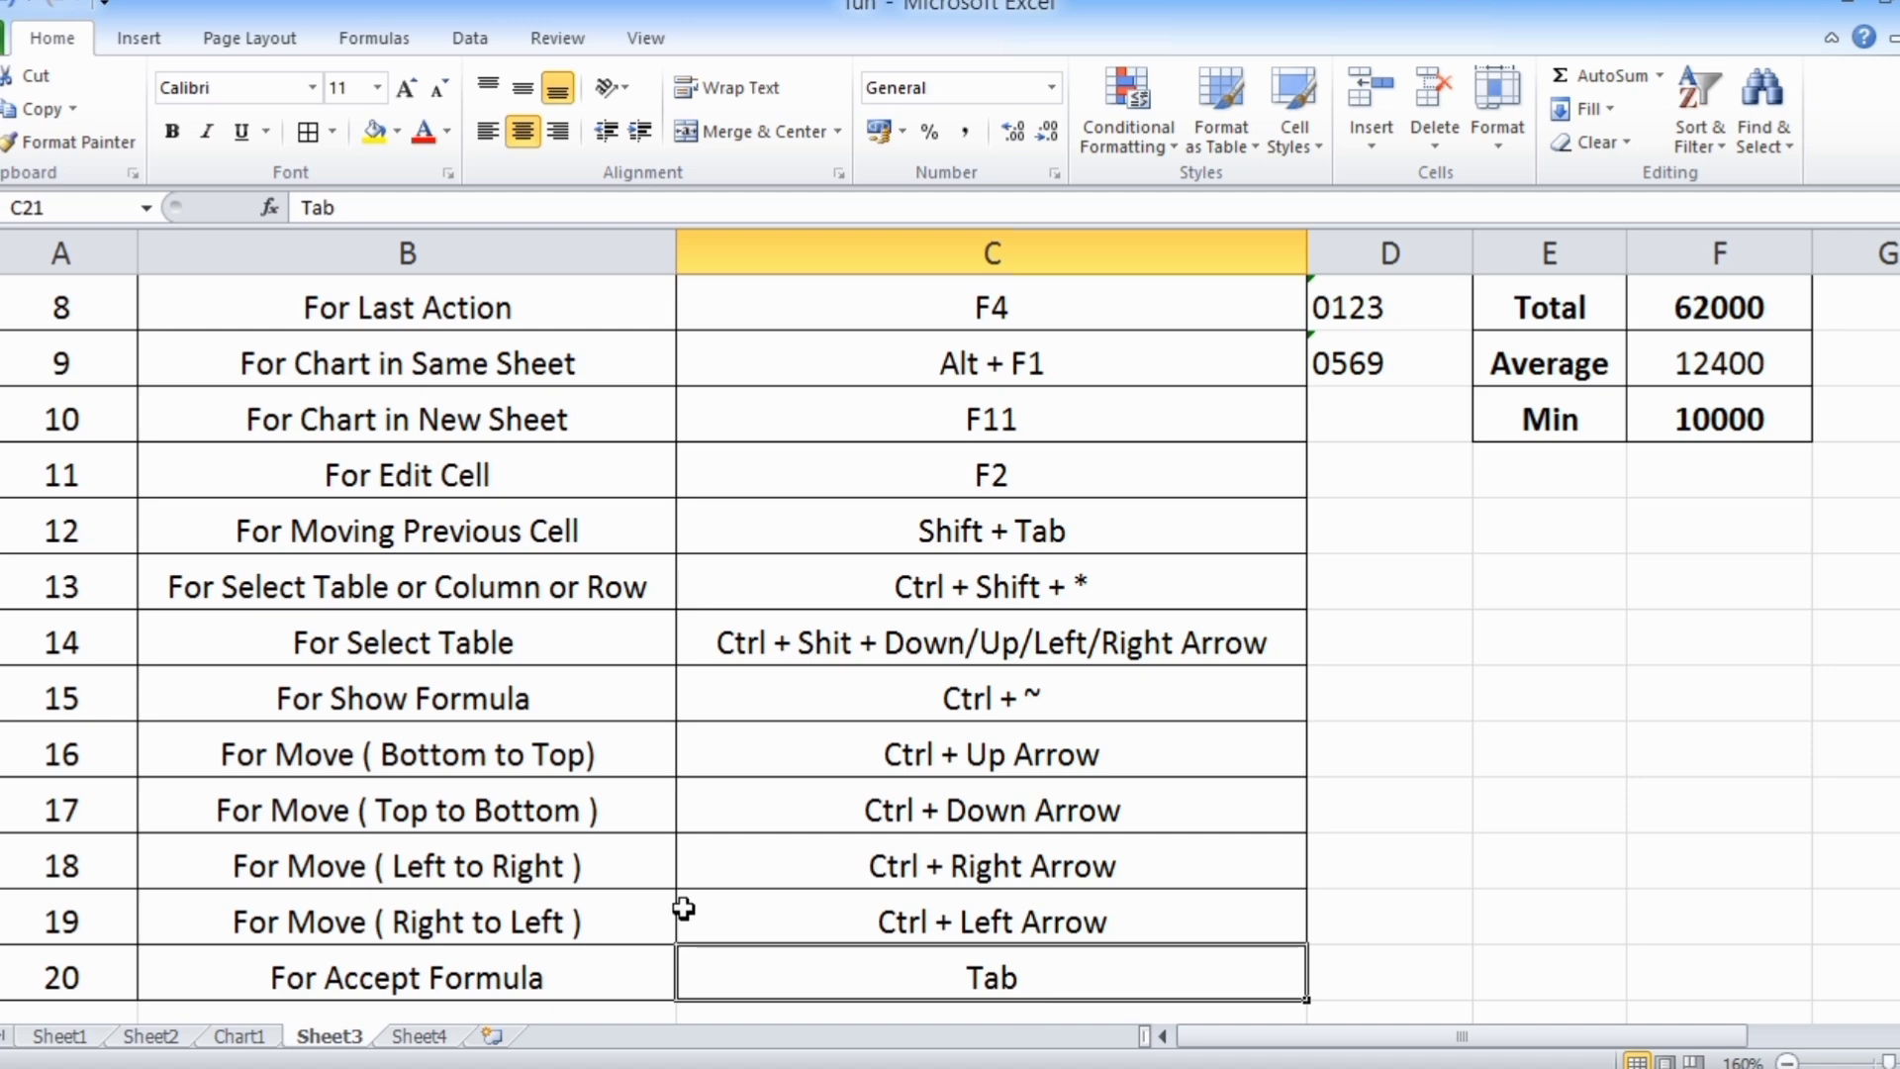
Find the For Move (Left to Right) row, then jump from A21 to the row's last filled cell C21 and back to A21
scroll(679, 906, "down", 1)
left_click(436, 703)
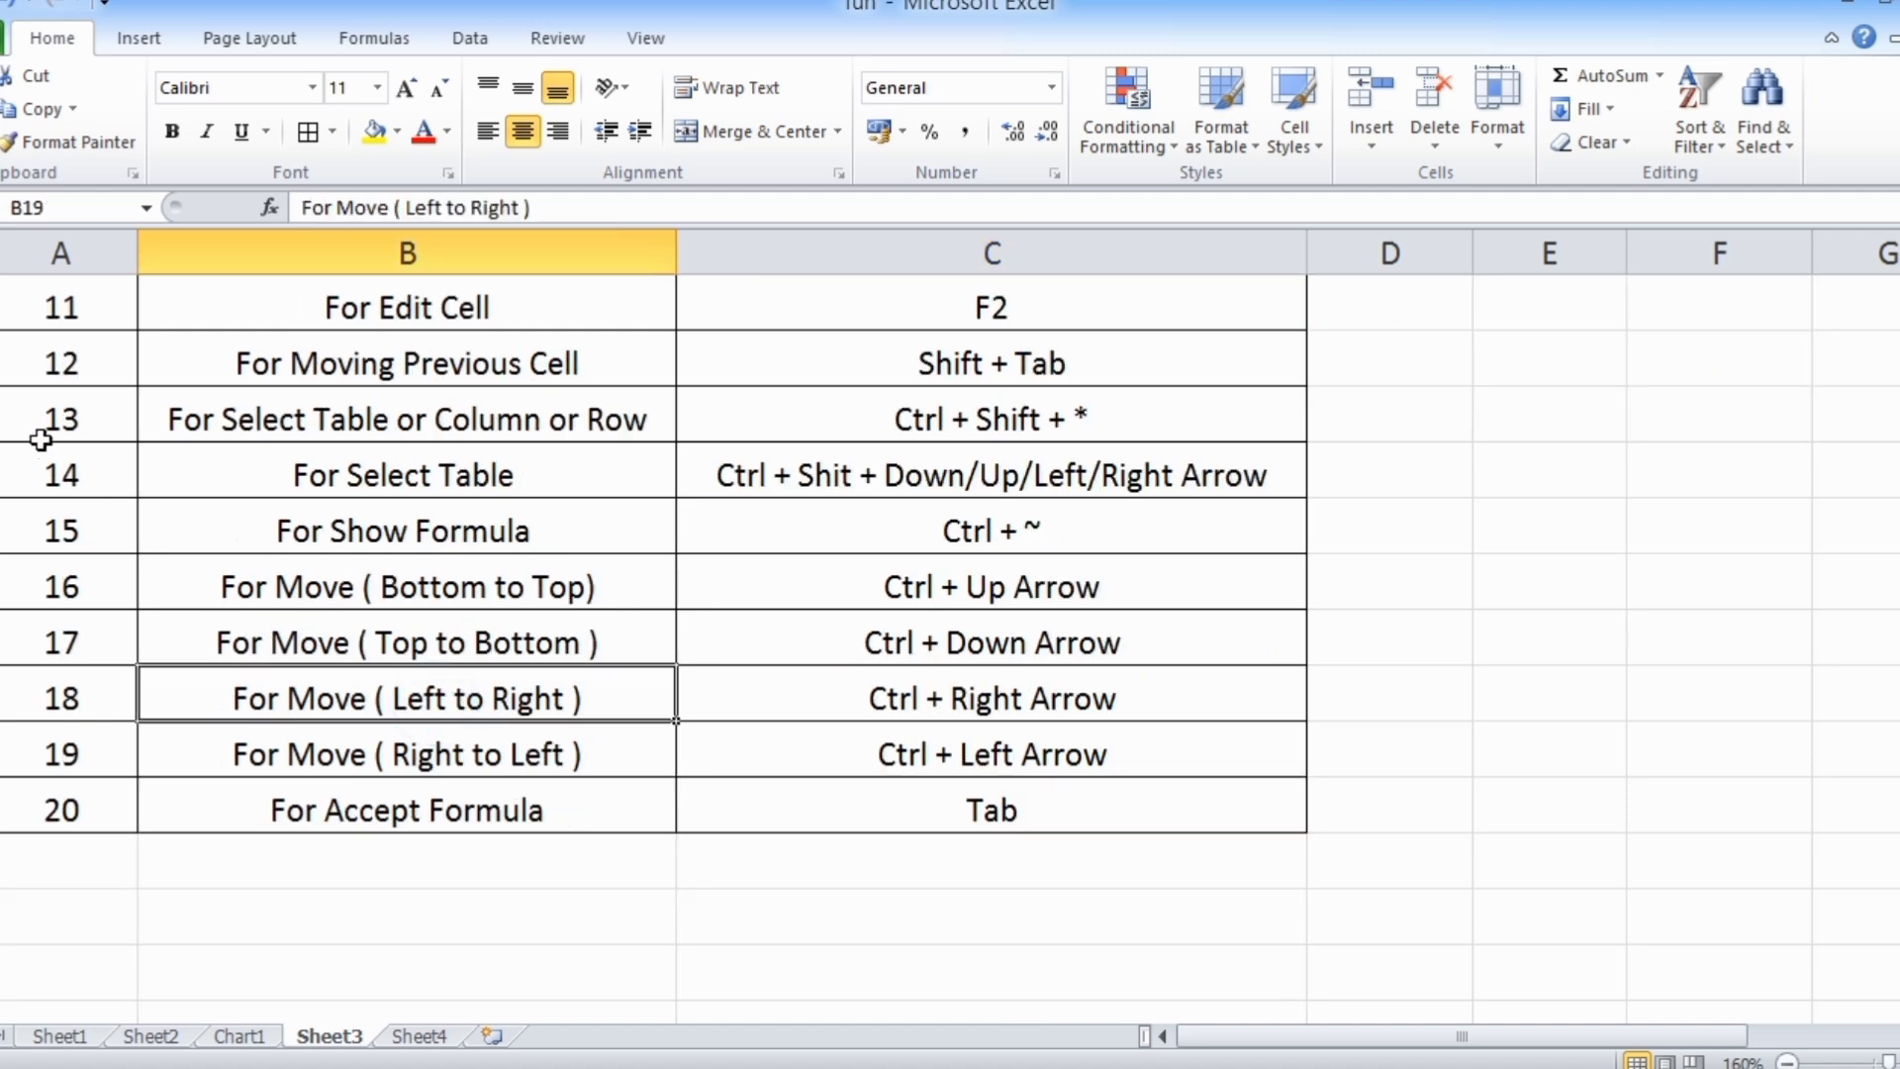
left_click(60, 802)
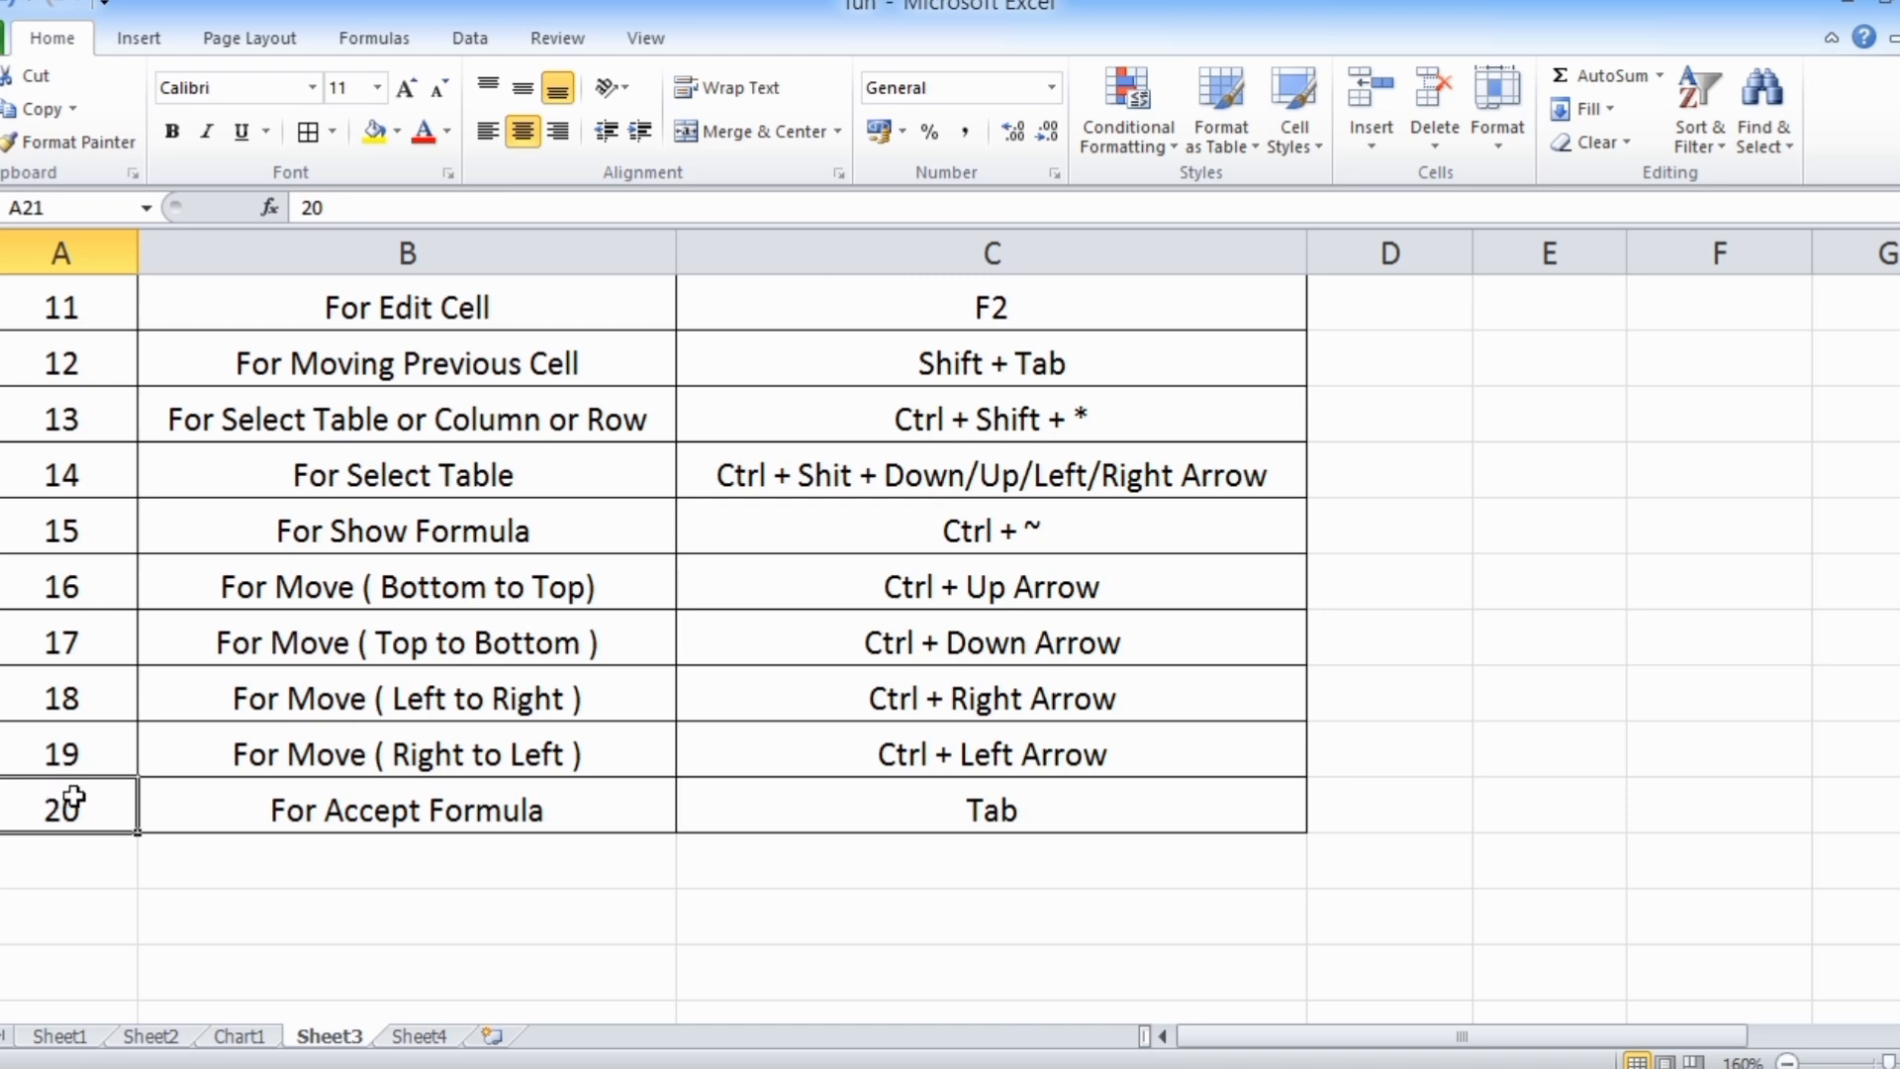
key("ctrl+Right")
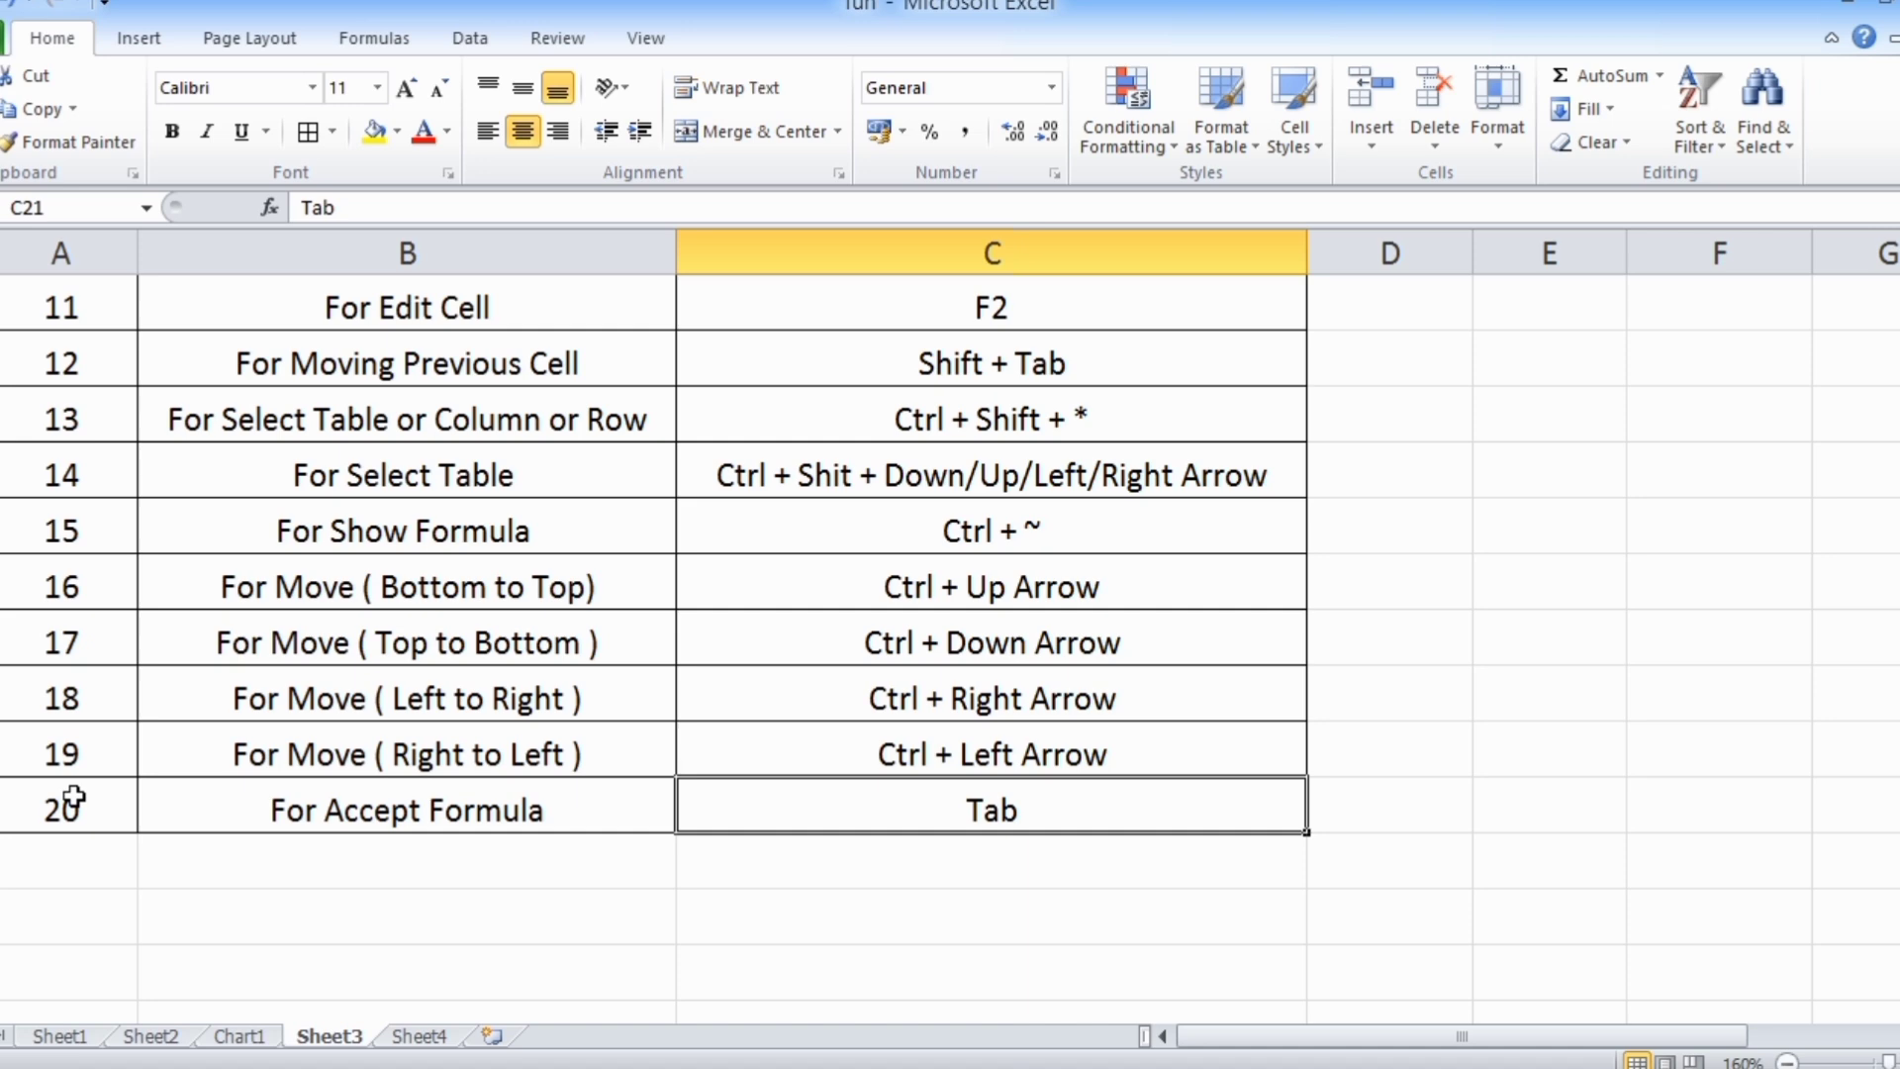
key("ctrl+Left")
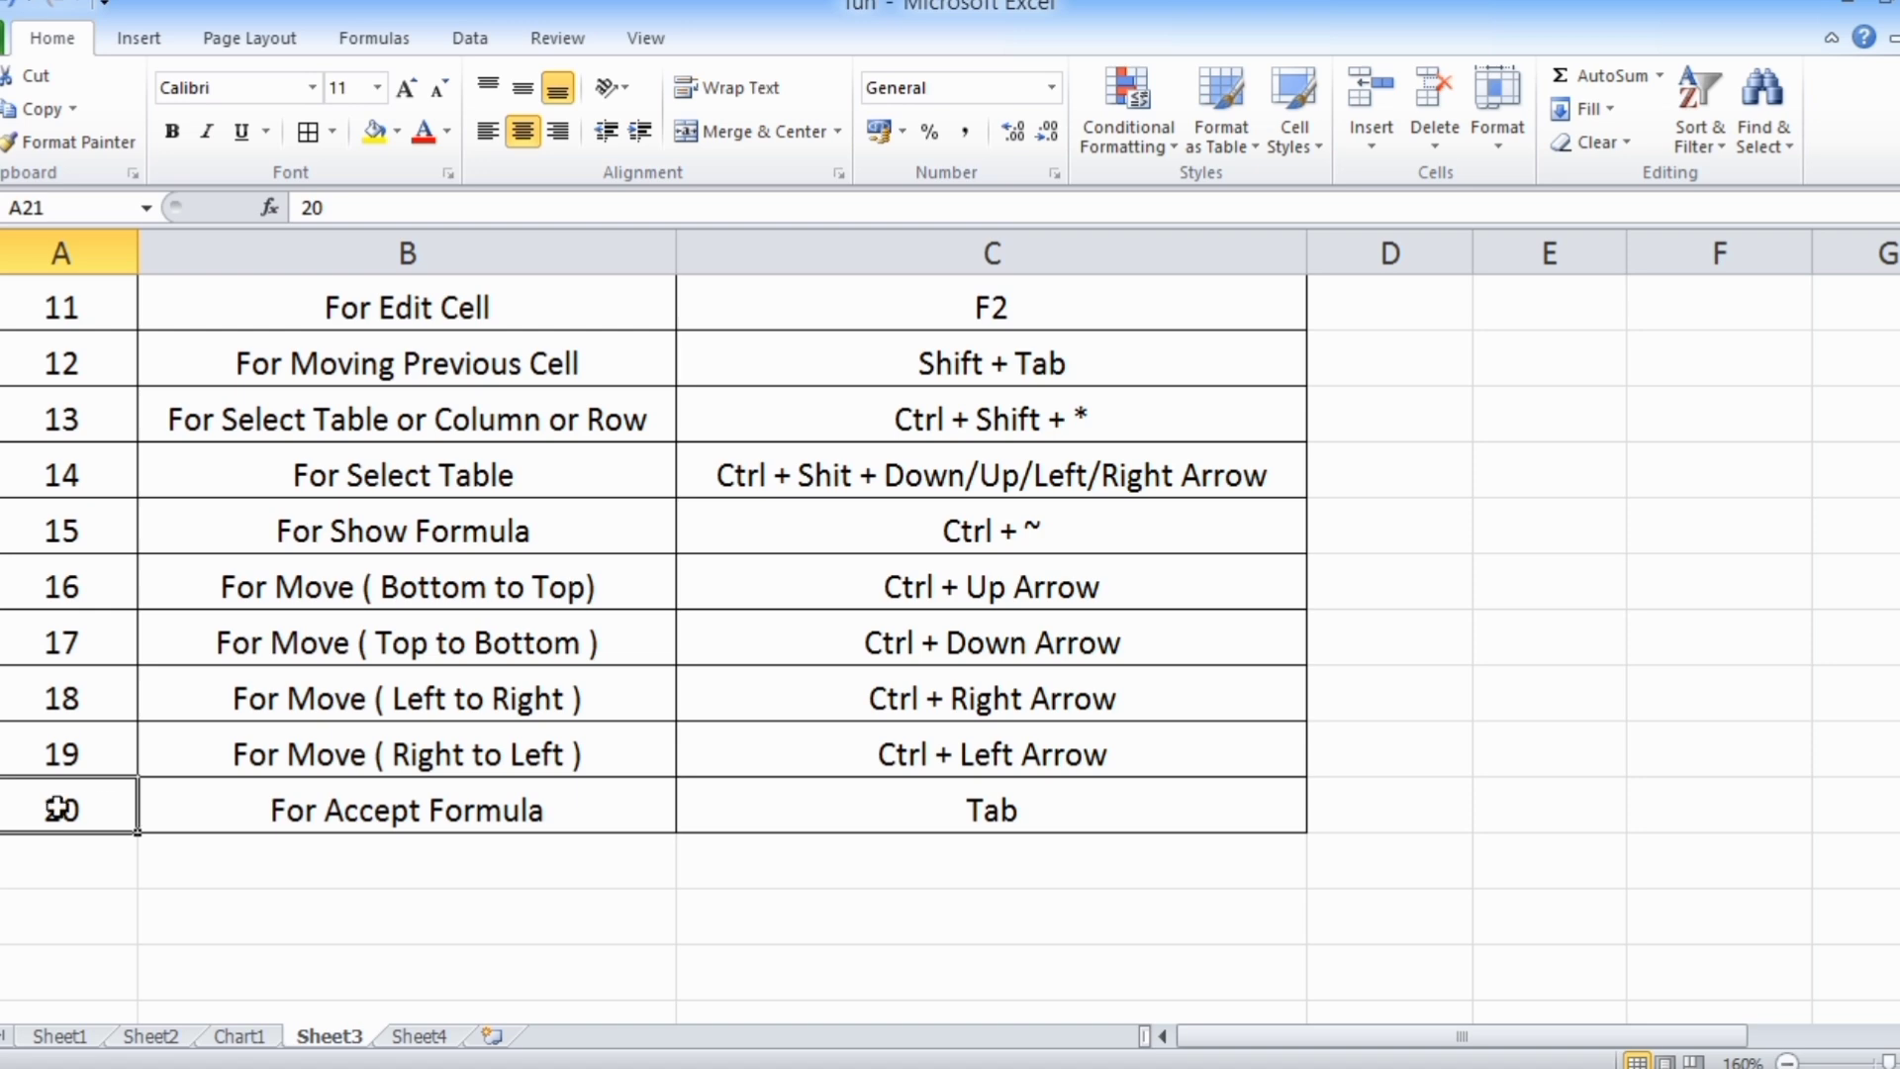
Find the For Accept Formula row and enter =MAX(F4:F8) in F12 below the Min value, accepting MAX from the function suggestions
left_click(249, 810)
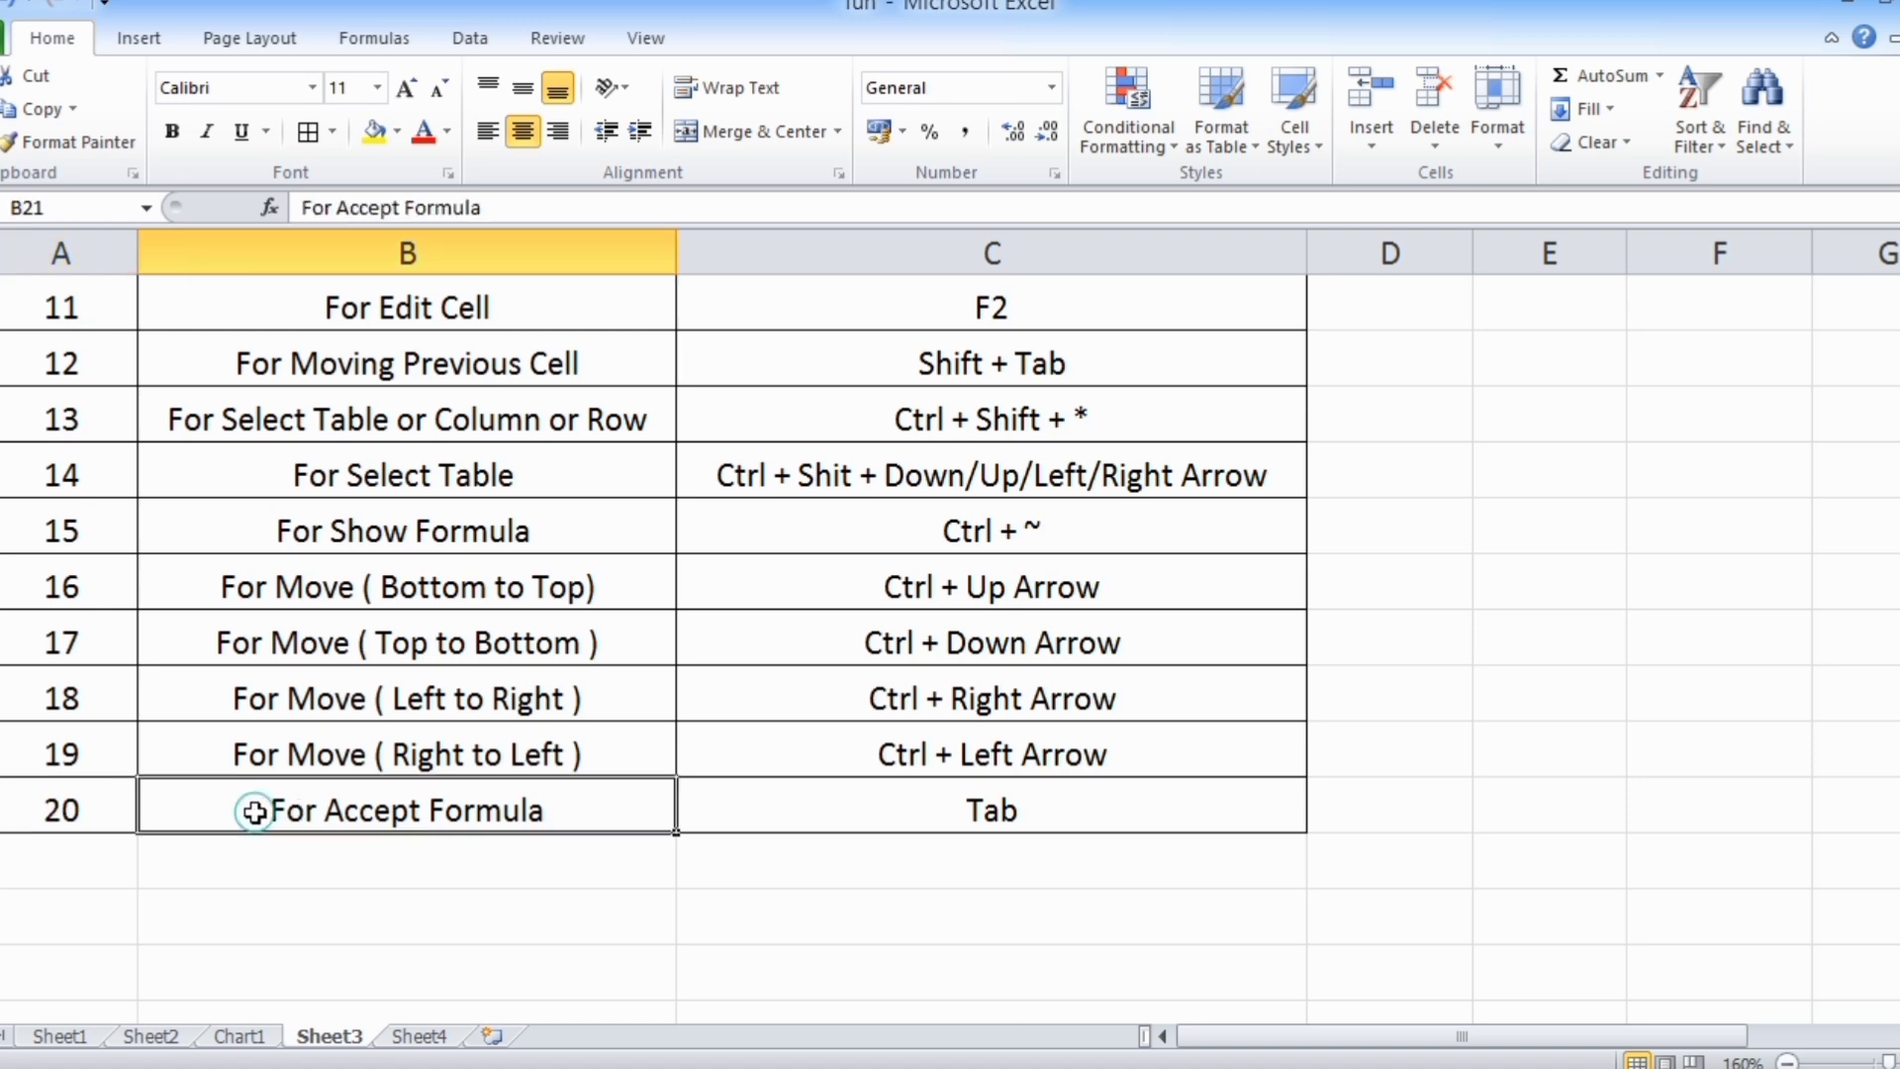
left_click(911, 809)
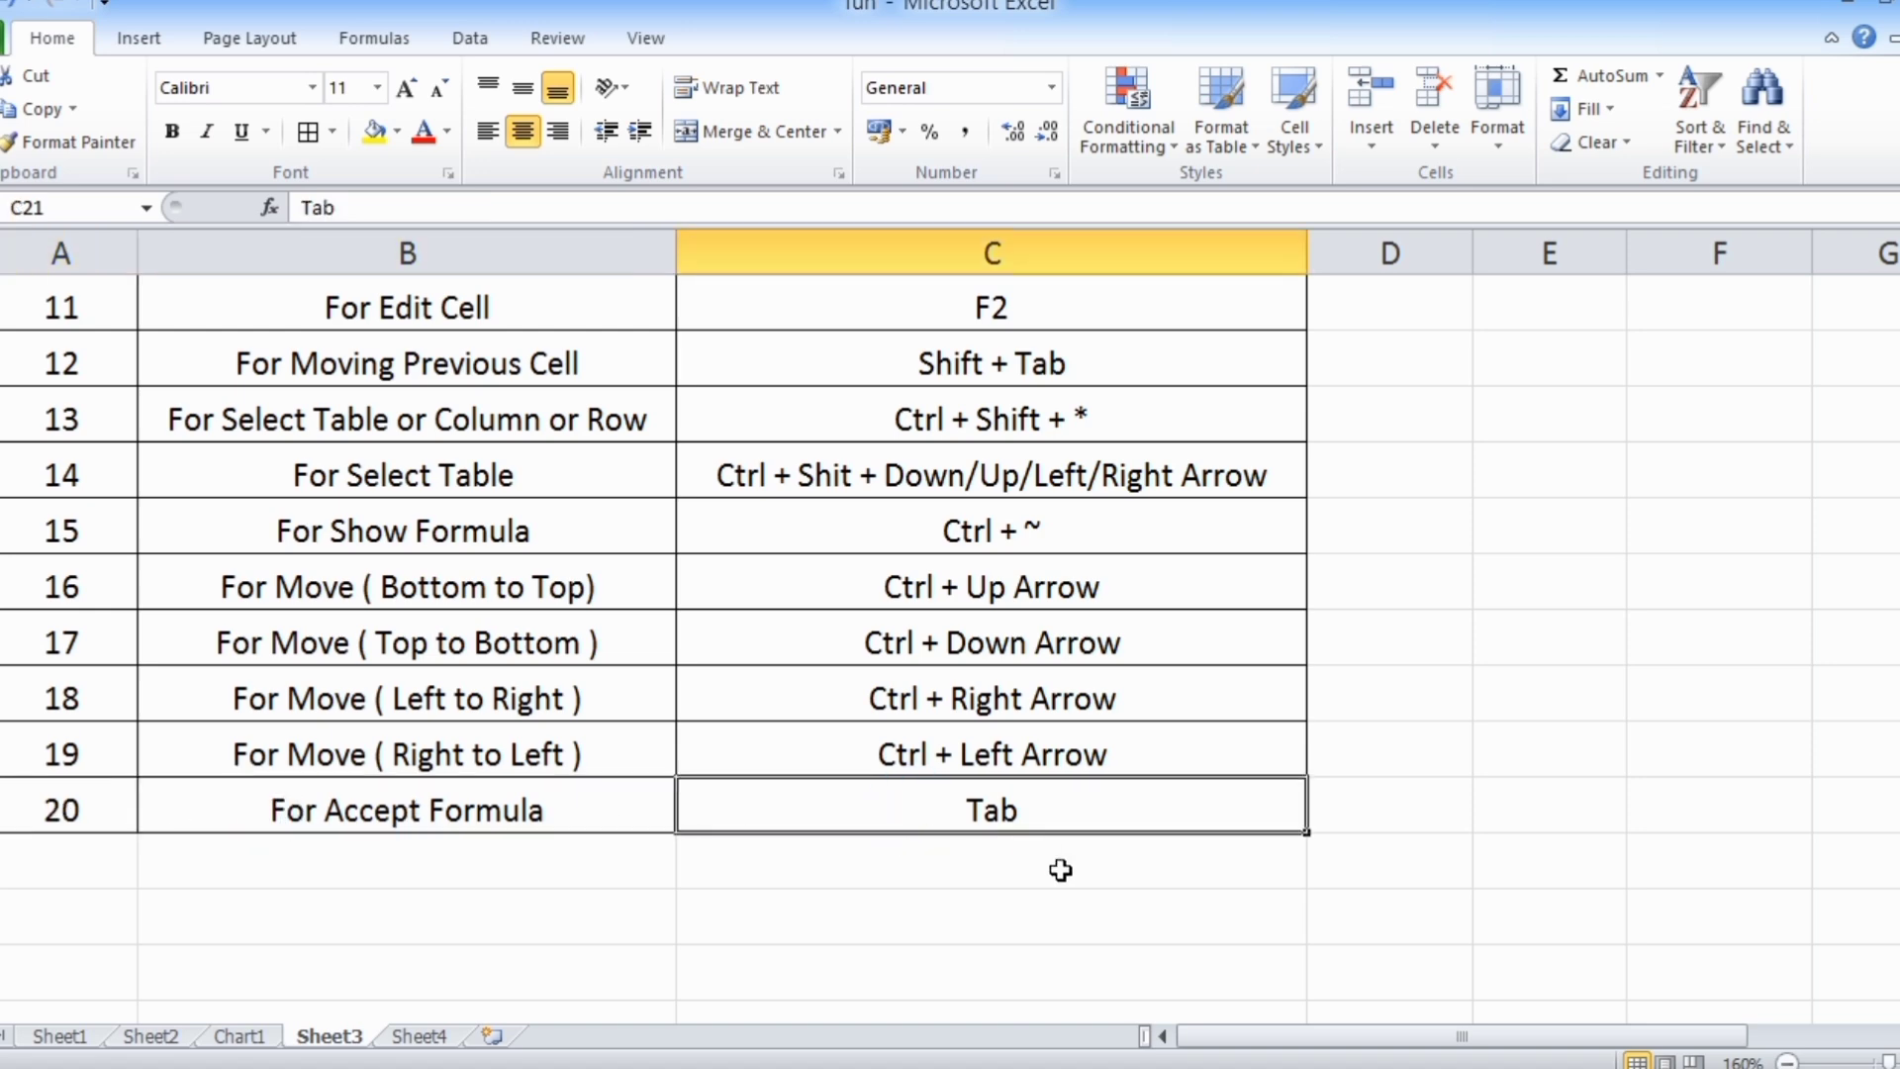
scroll(1060, 870, "up", 4)
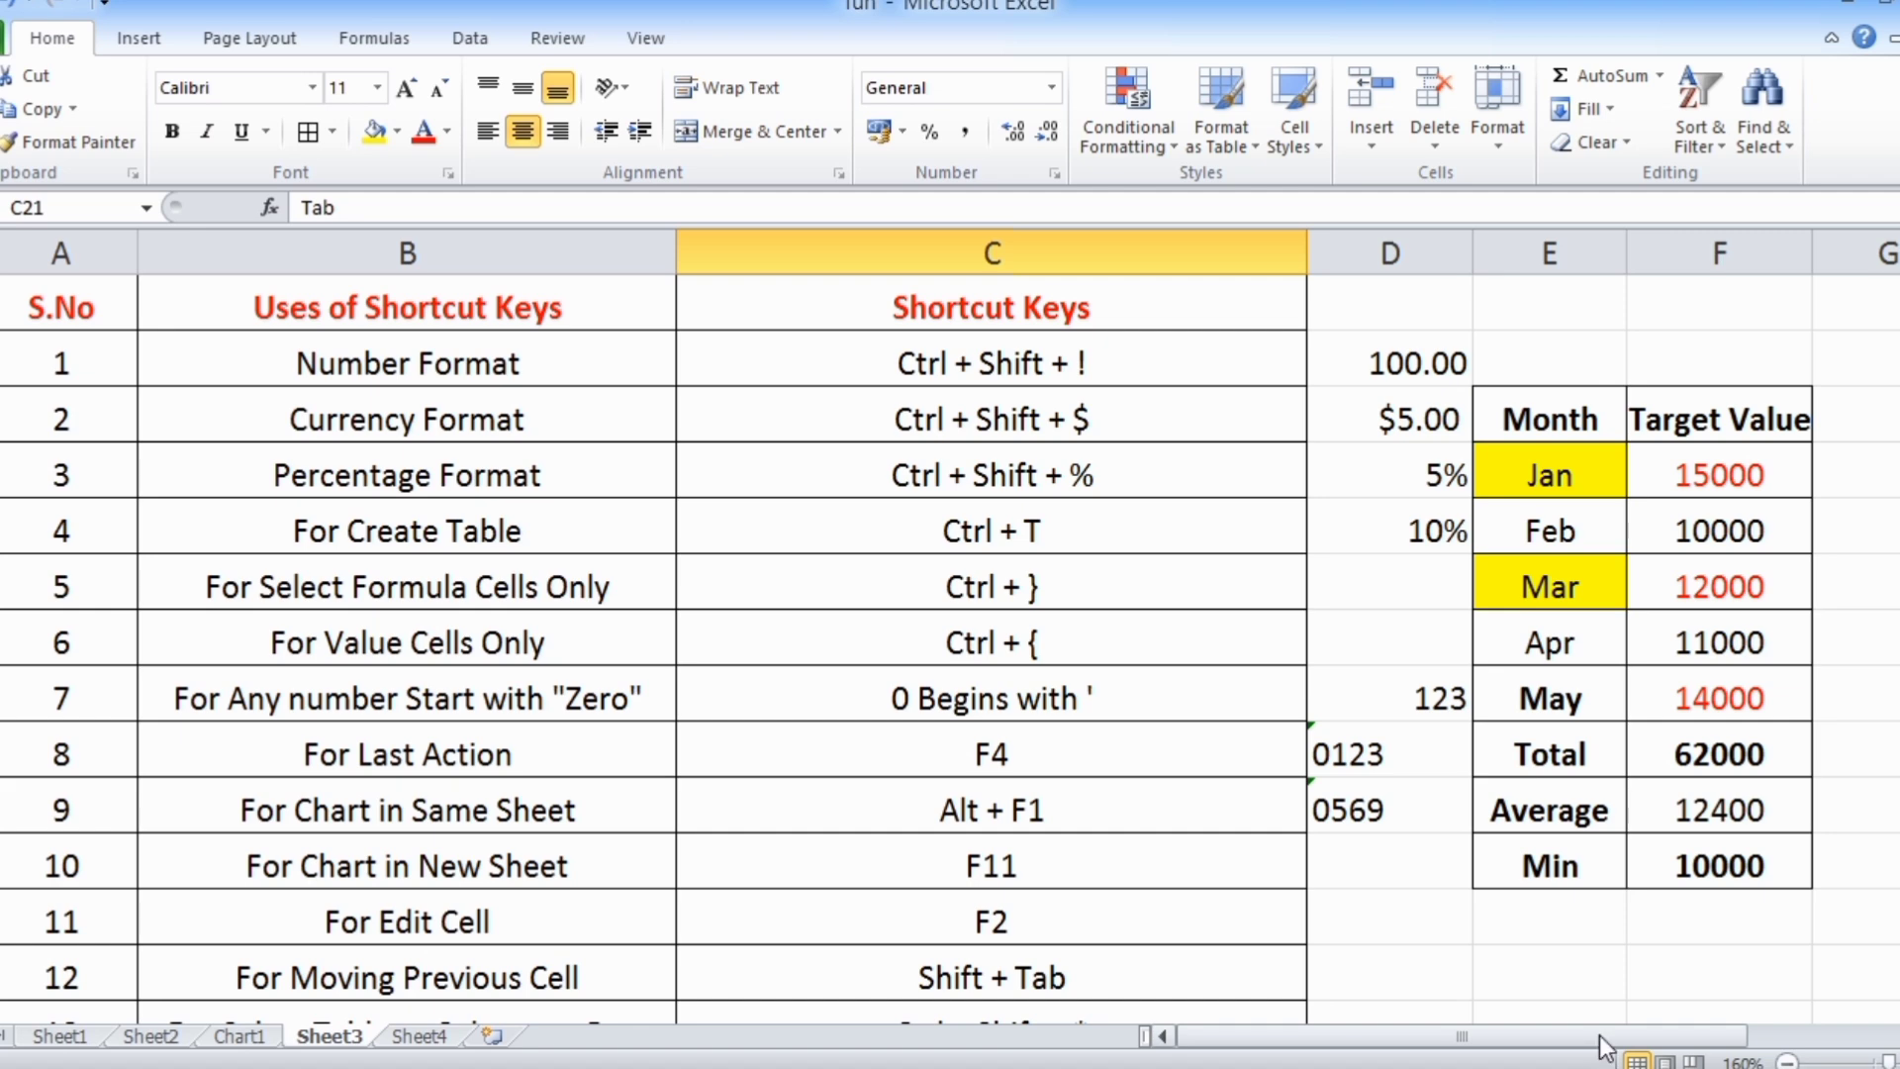
left_click_drag(1601, 1036, 1655, 1032)
scroll(1455, 806, "down", 1)
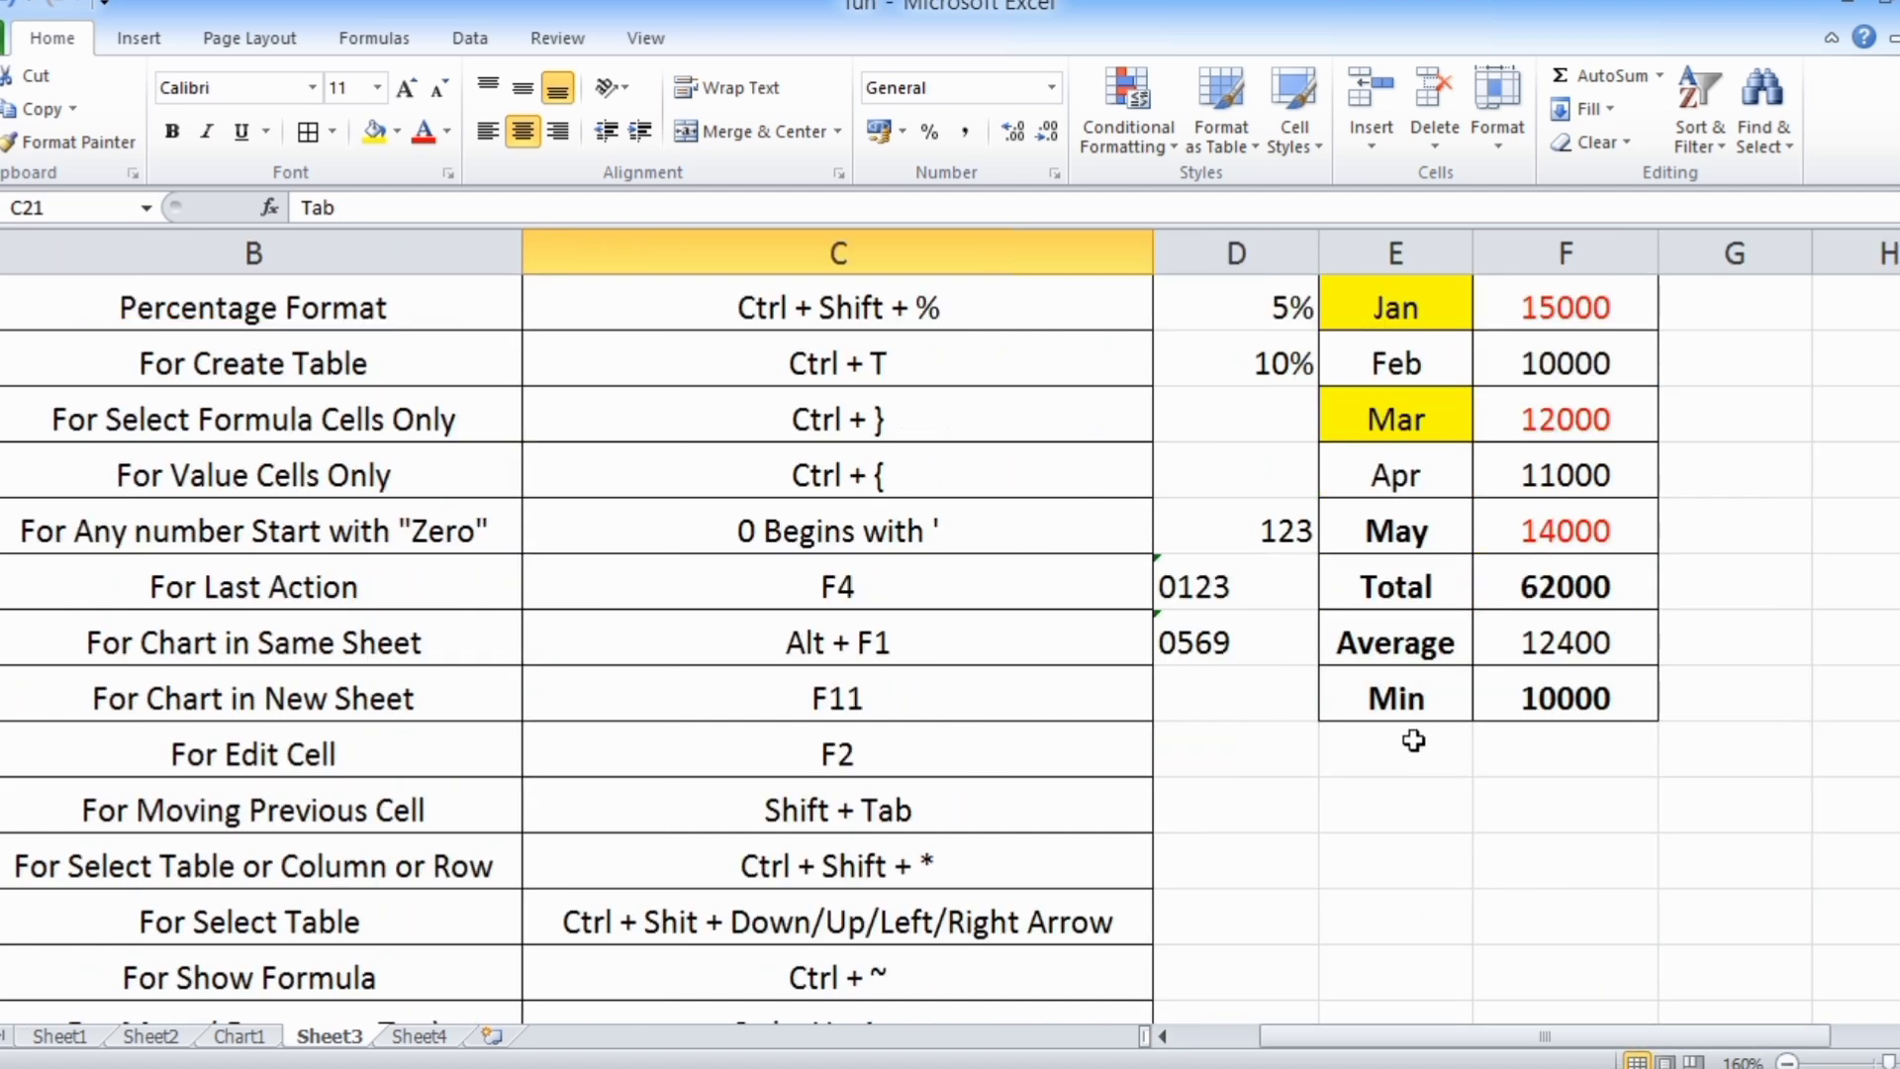
left_click(1521, 747)
type("=ma")
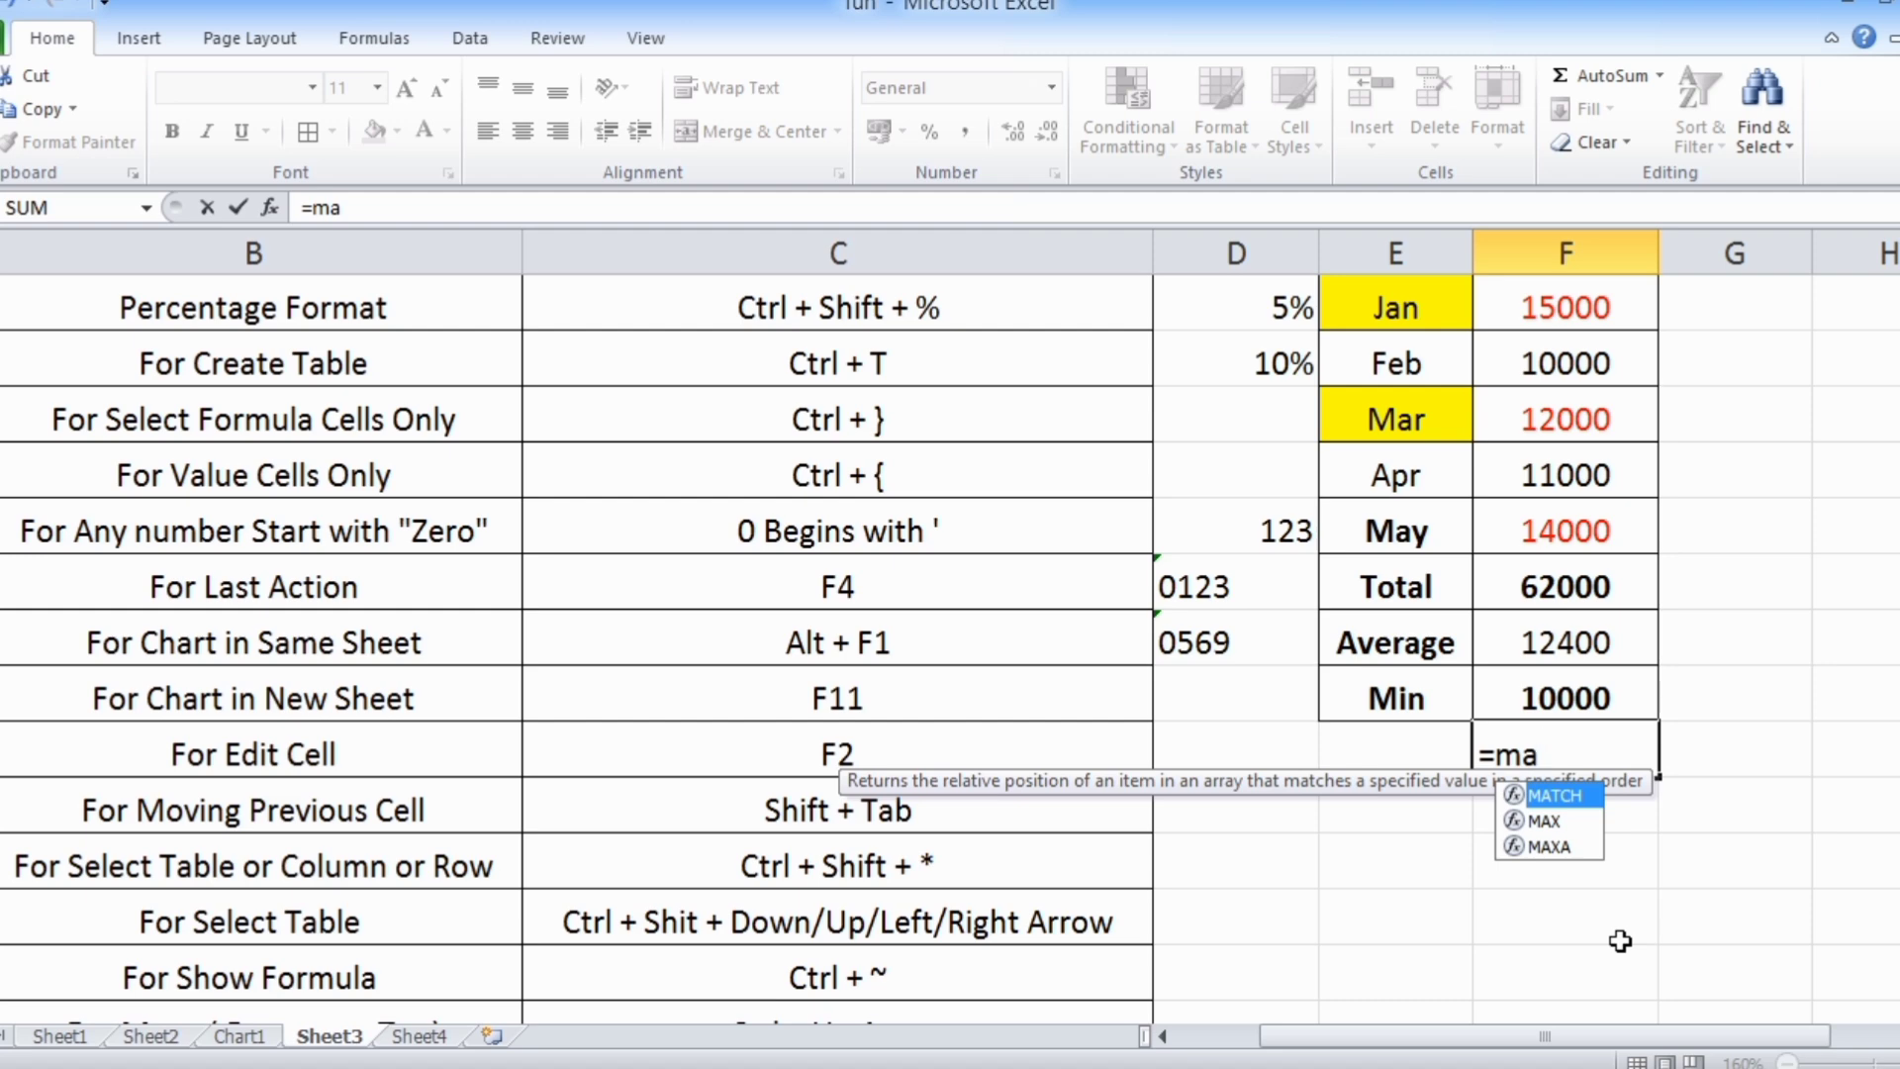
key("Down")
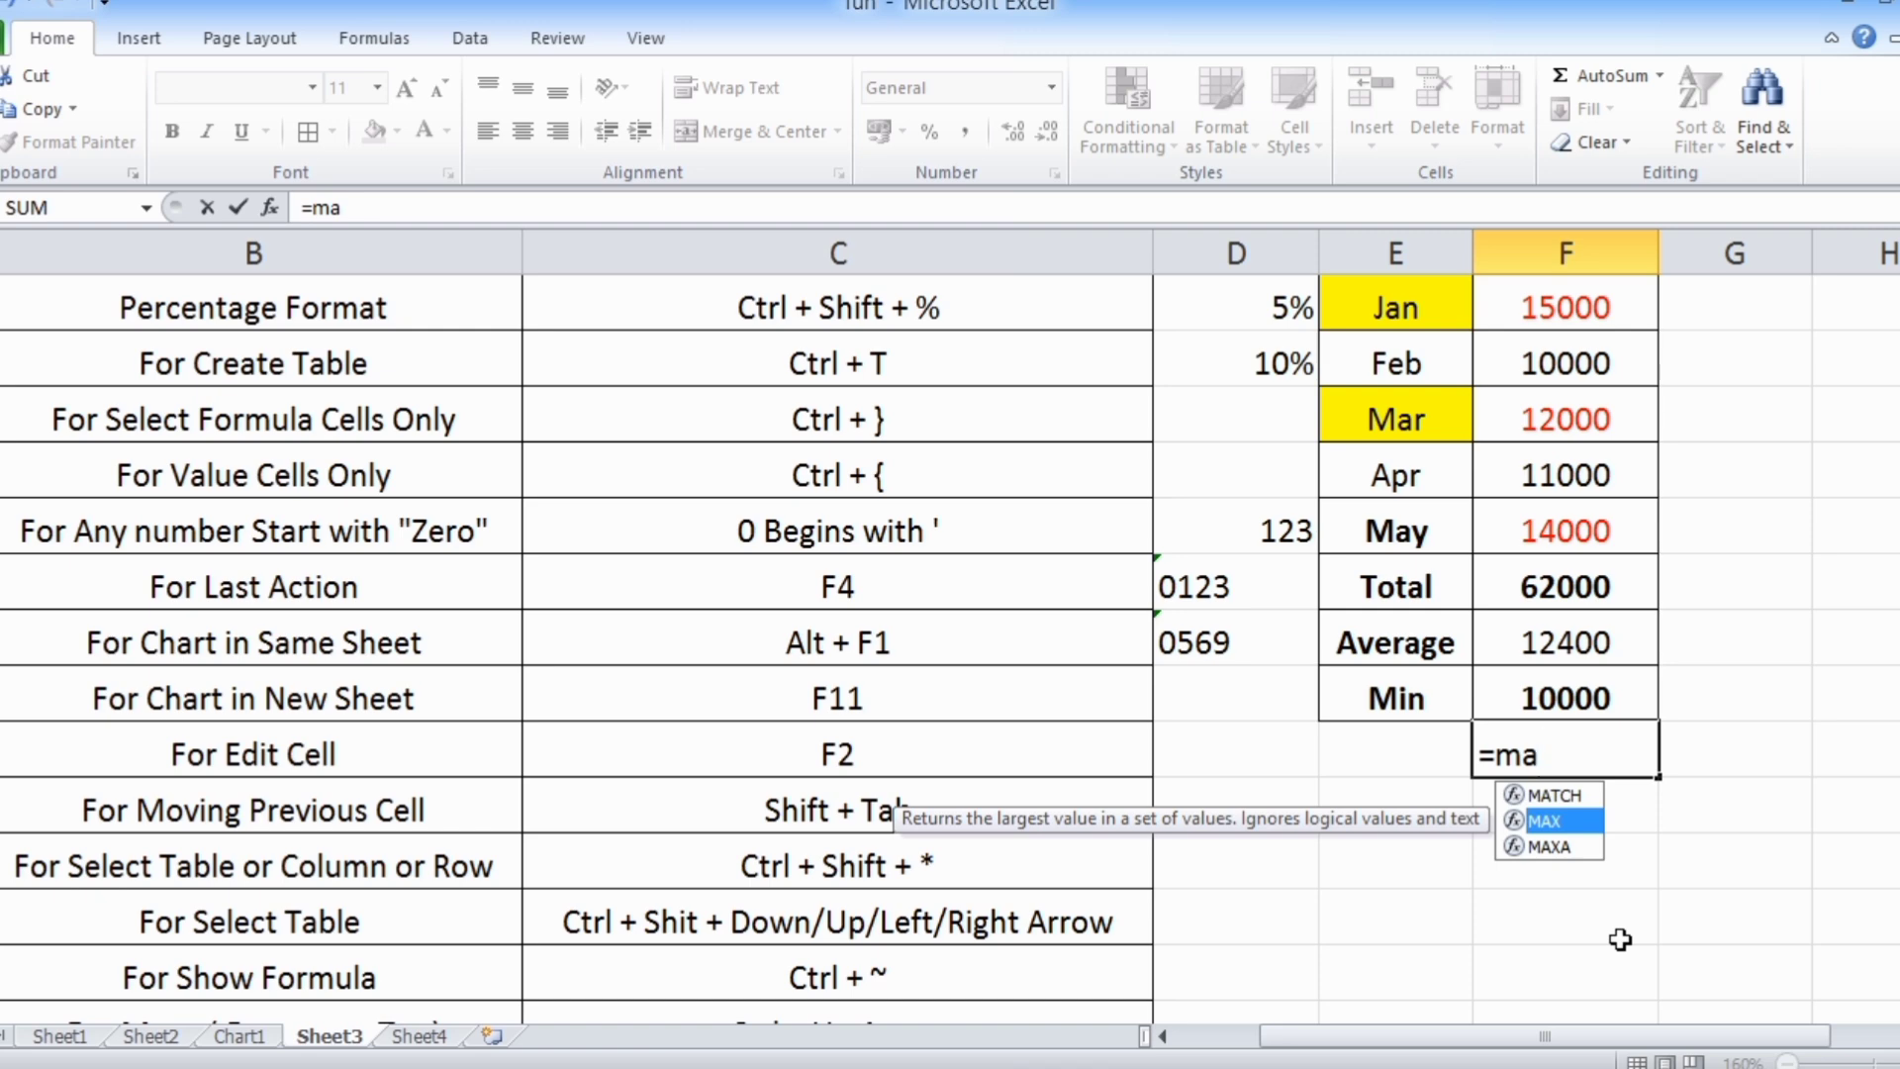
key("Tab")
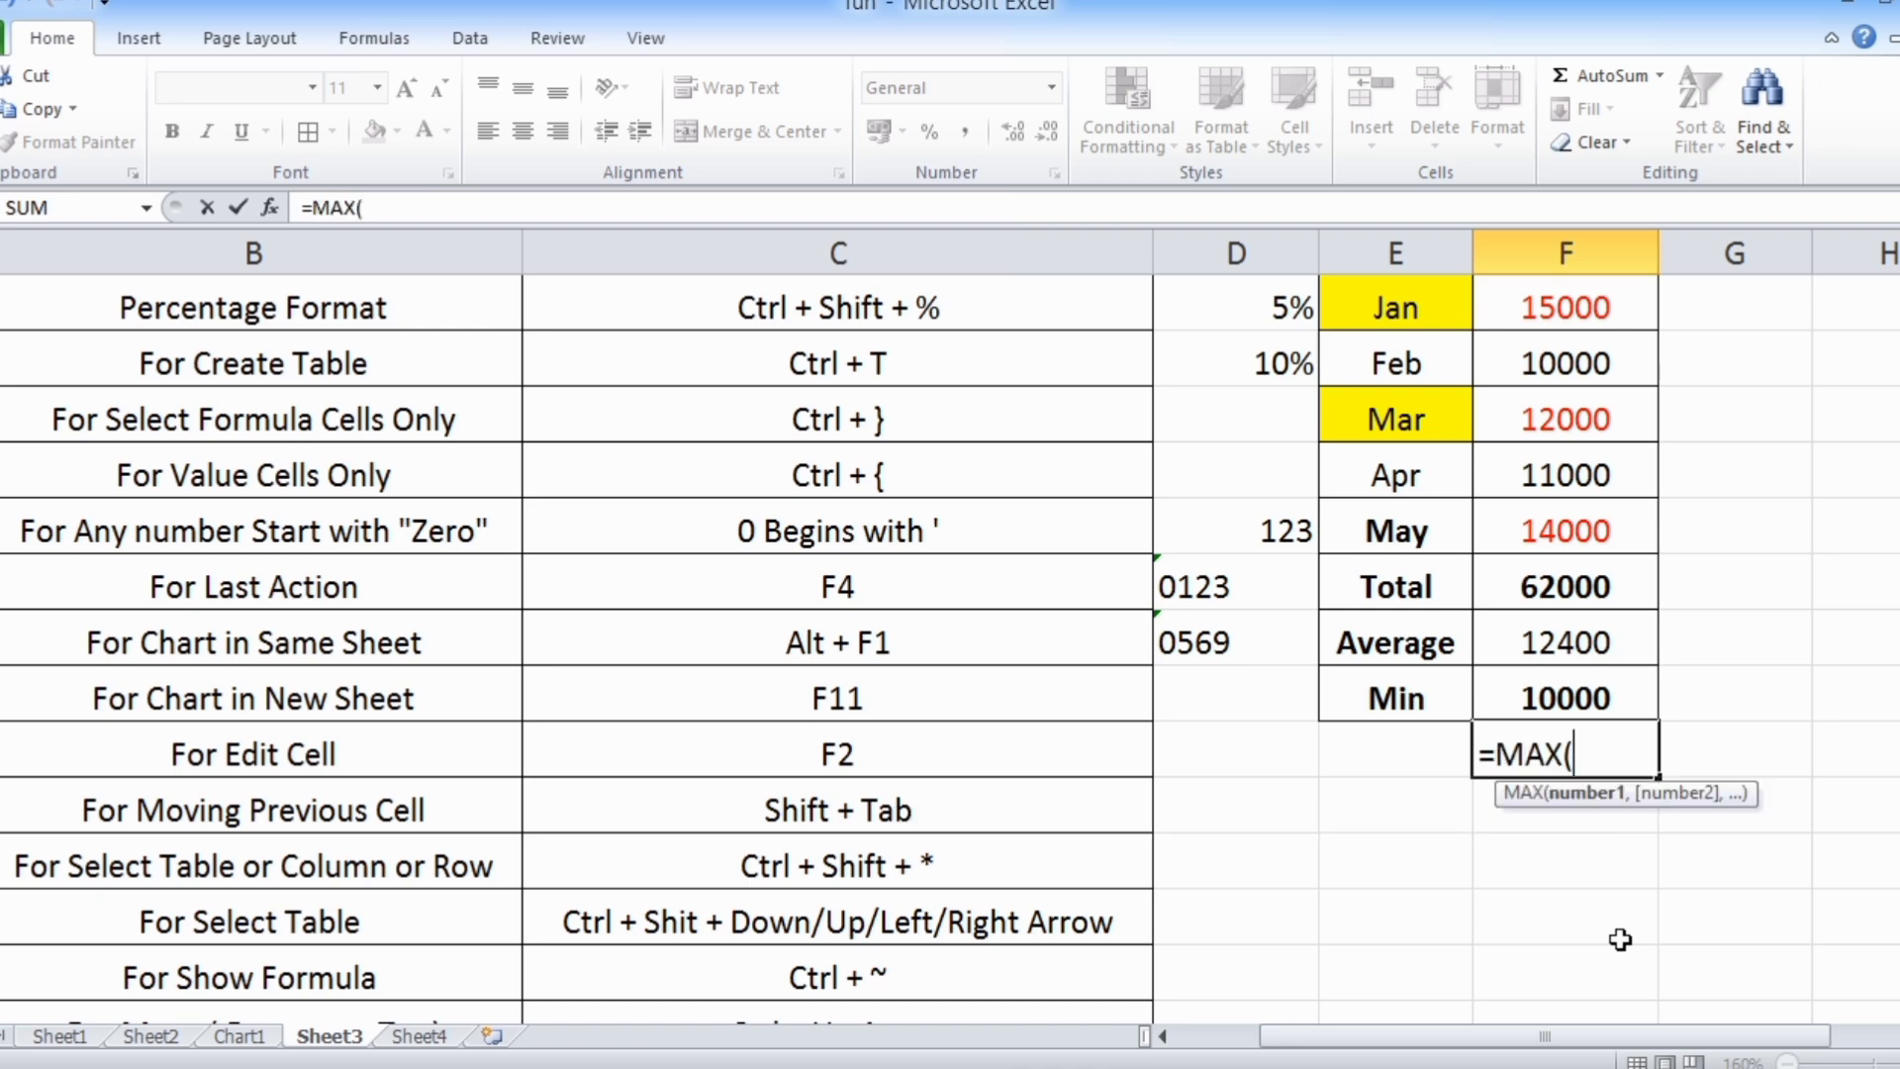
scroll(1620, 930, "up", 1)
left_click_drag(1551, 475, 1564, 716)
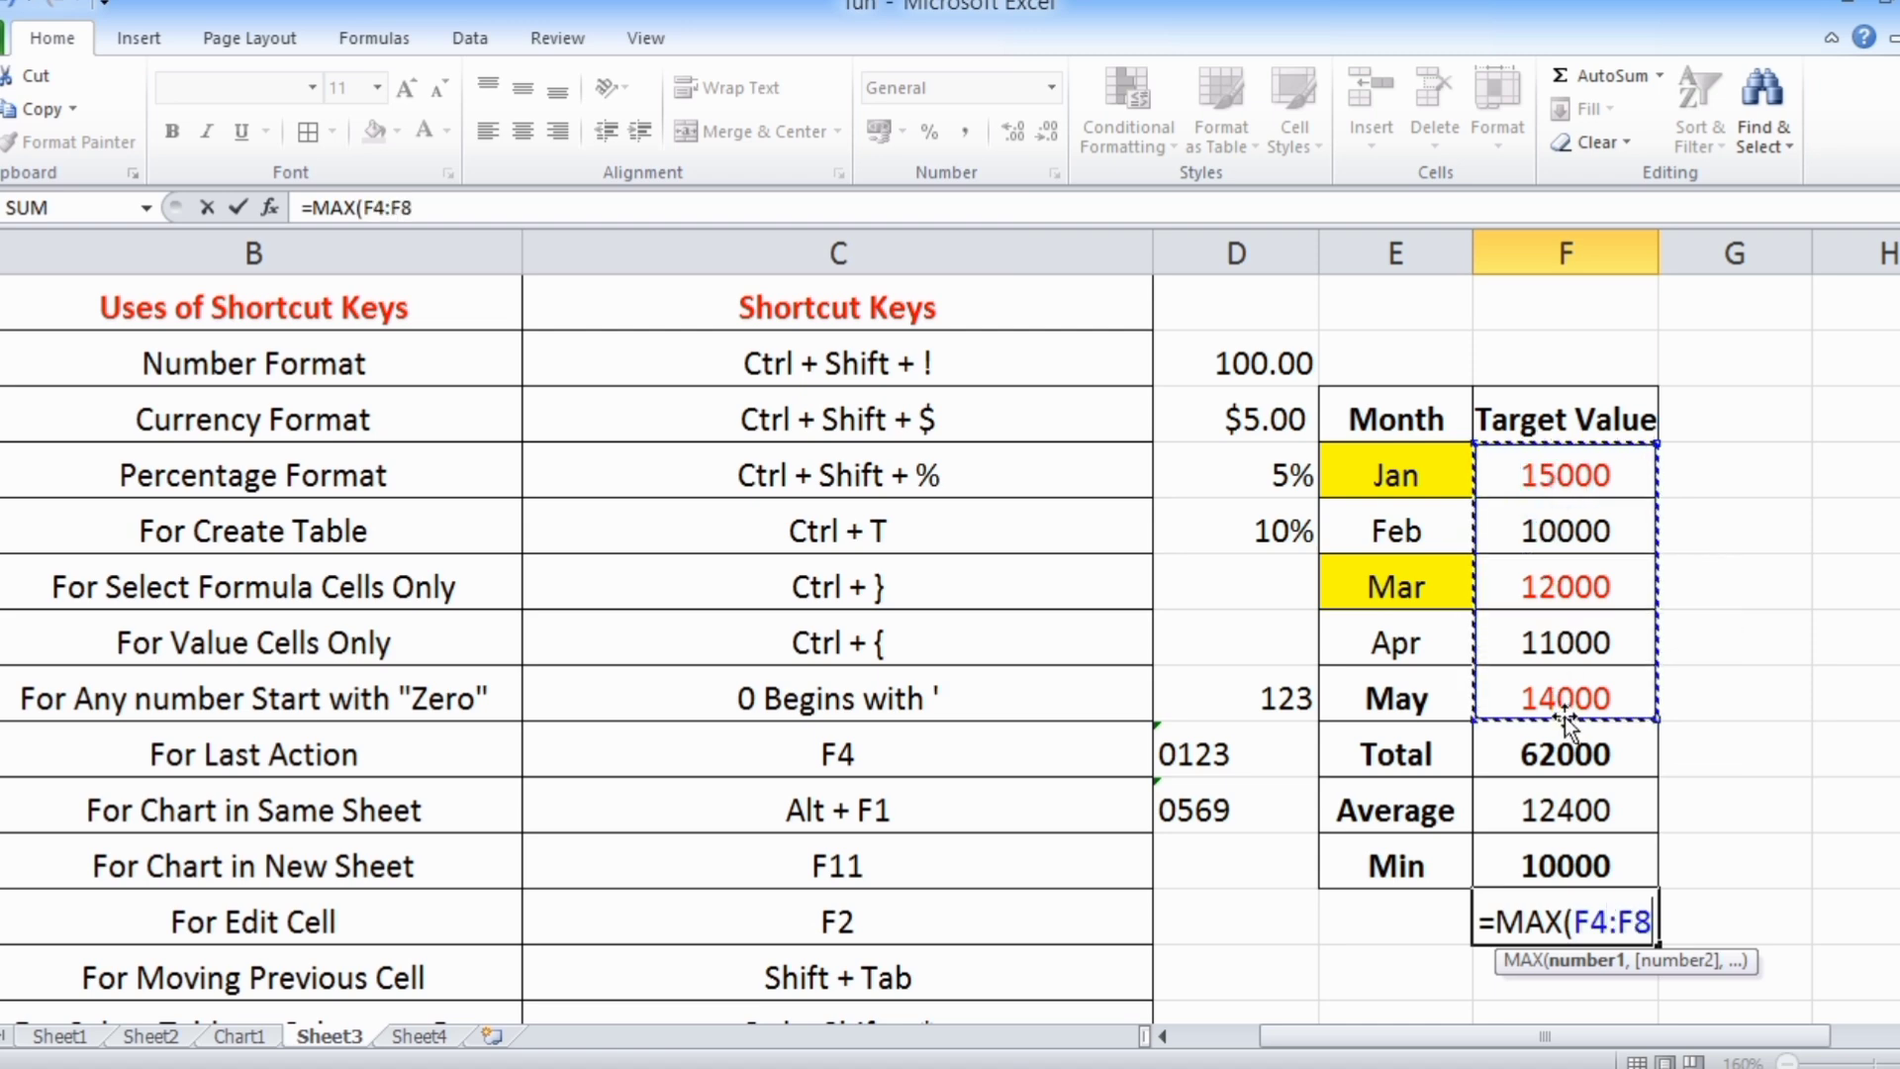
type(")")
key("Return")
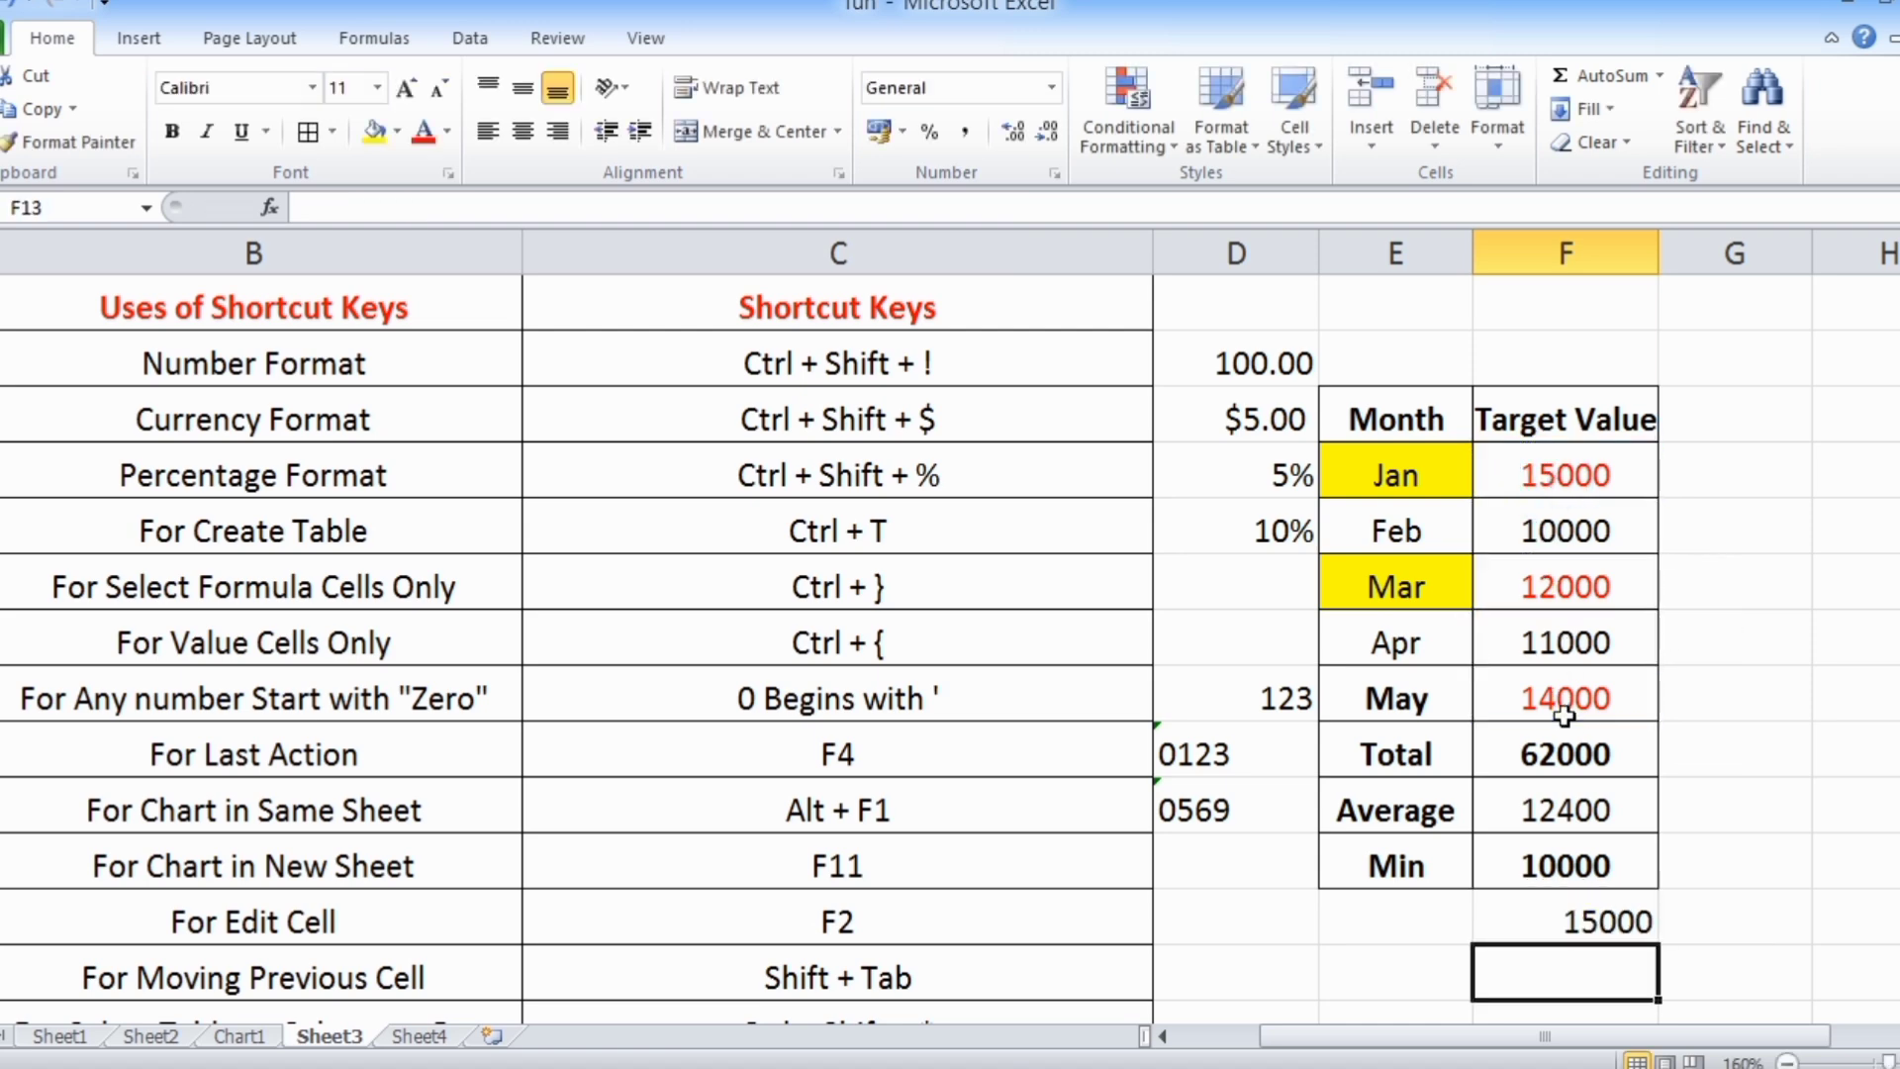
Enter =COUNT(F4:F8) in F13, accepting COUNT from the function suggestions and choosing the Jan to May target values as its range
scroll(1565, 716, "down", 1)
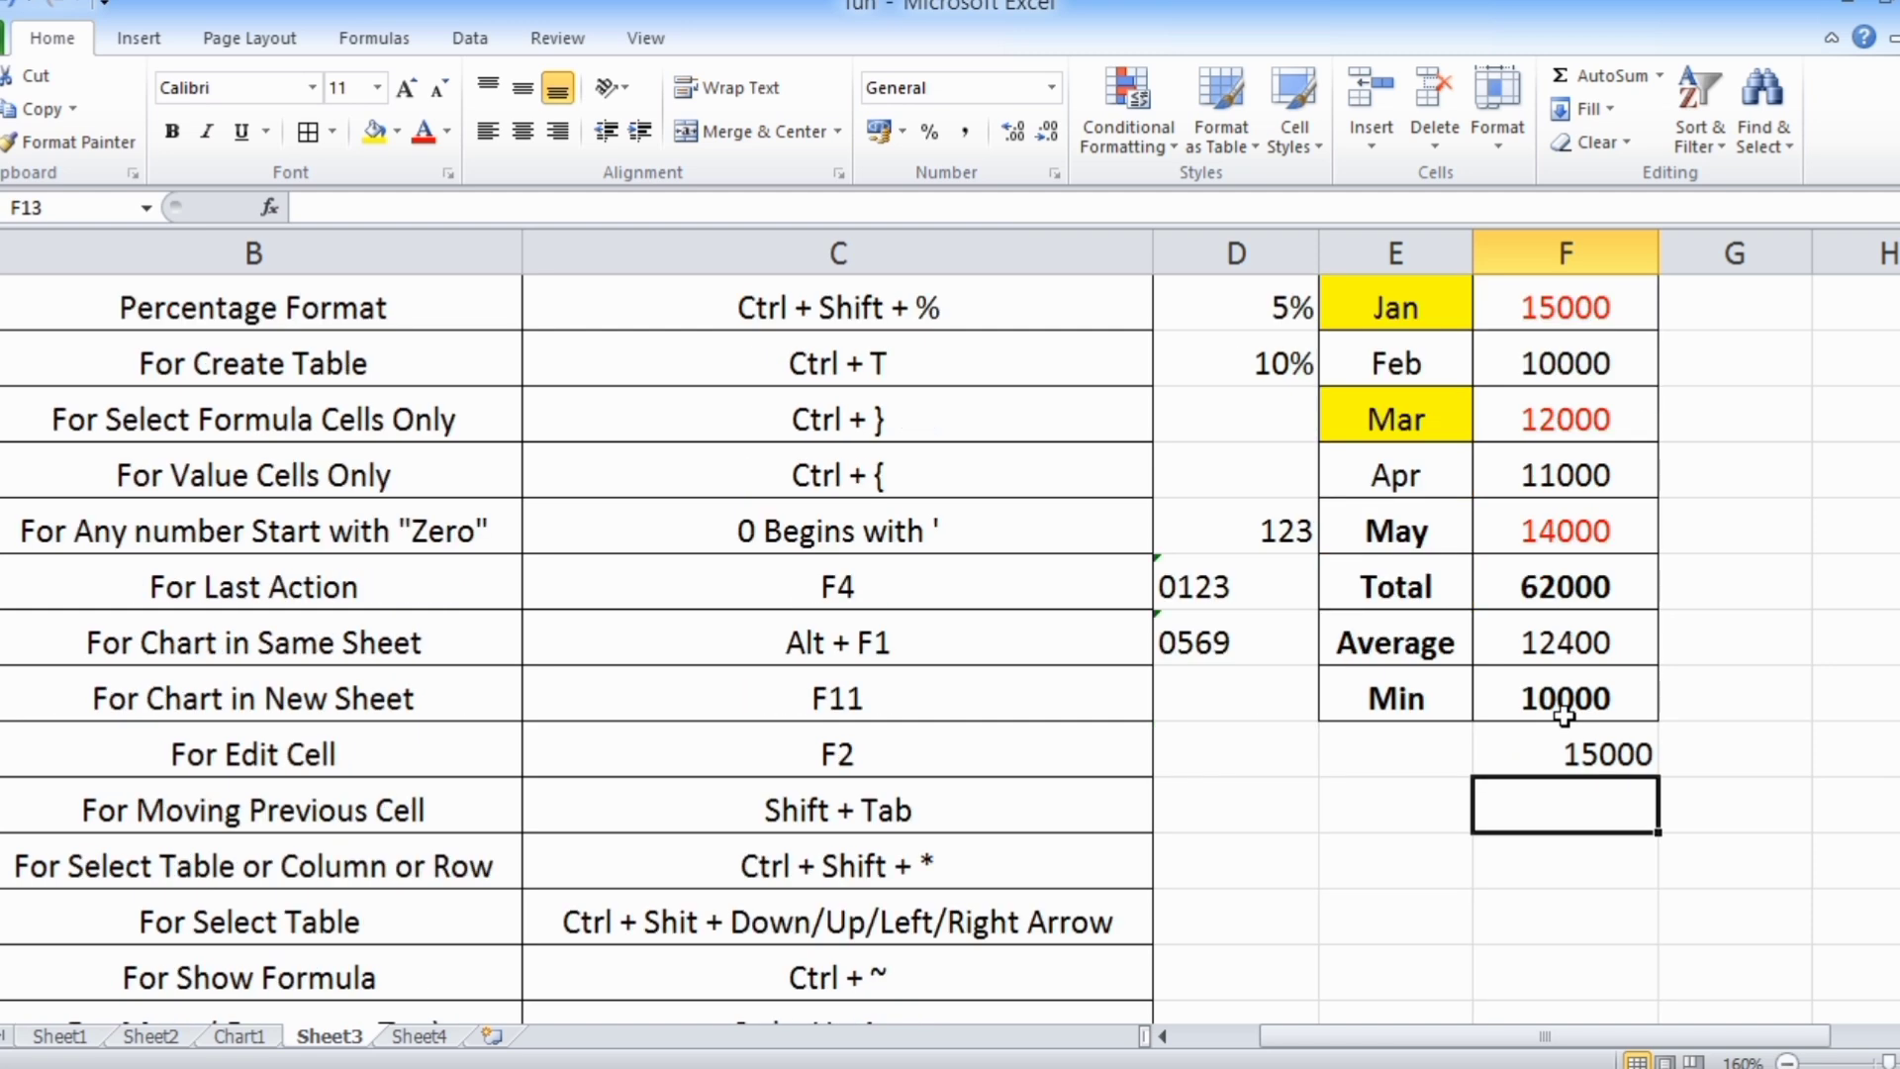
type("=")
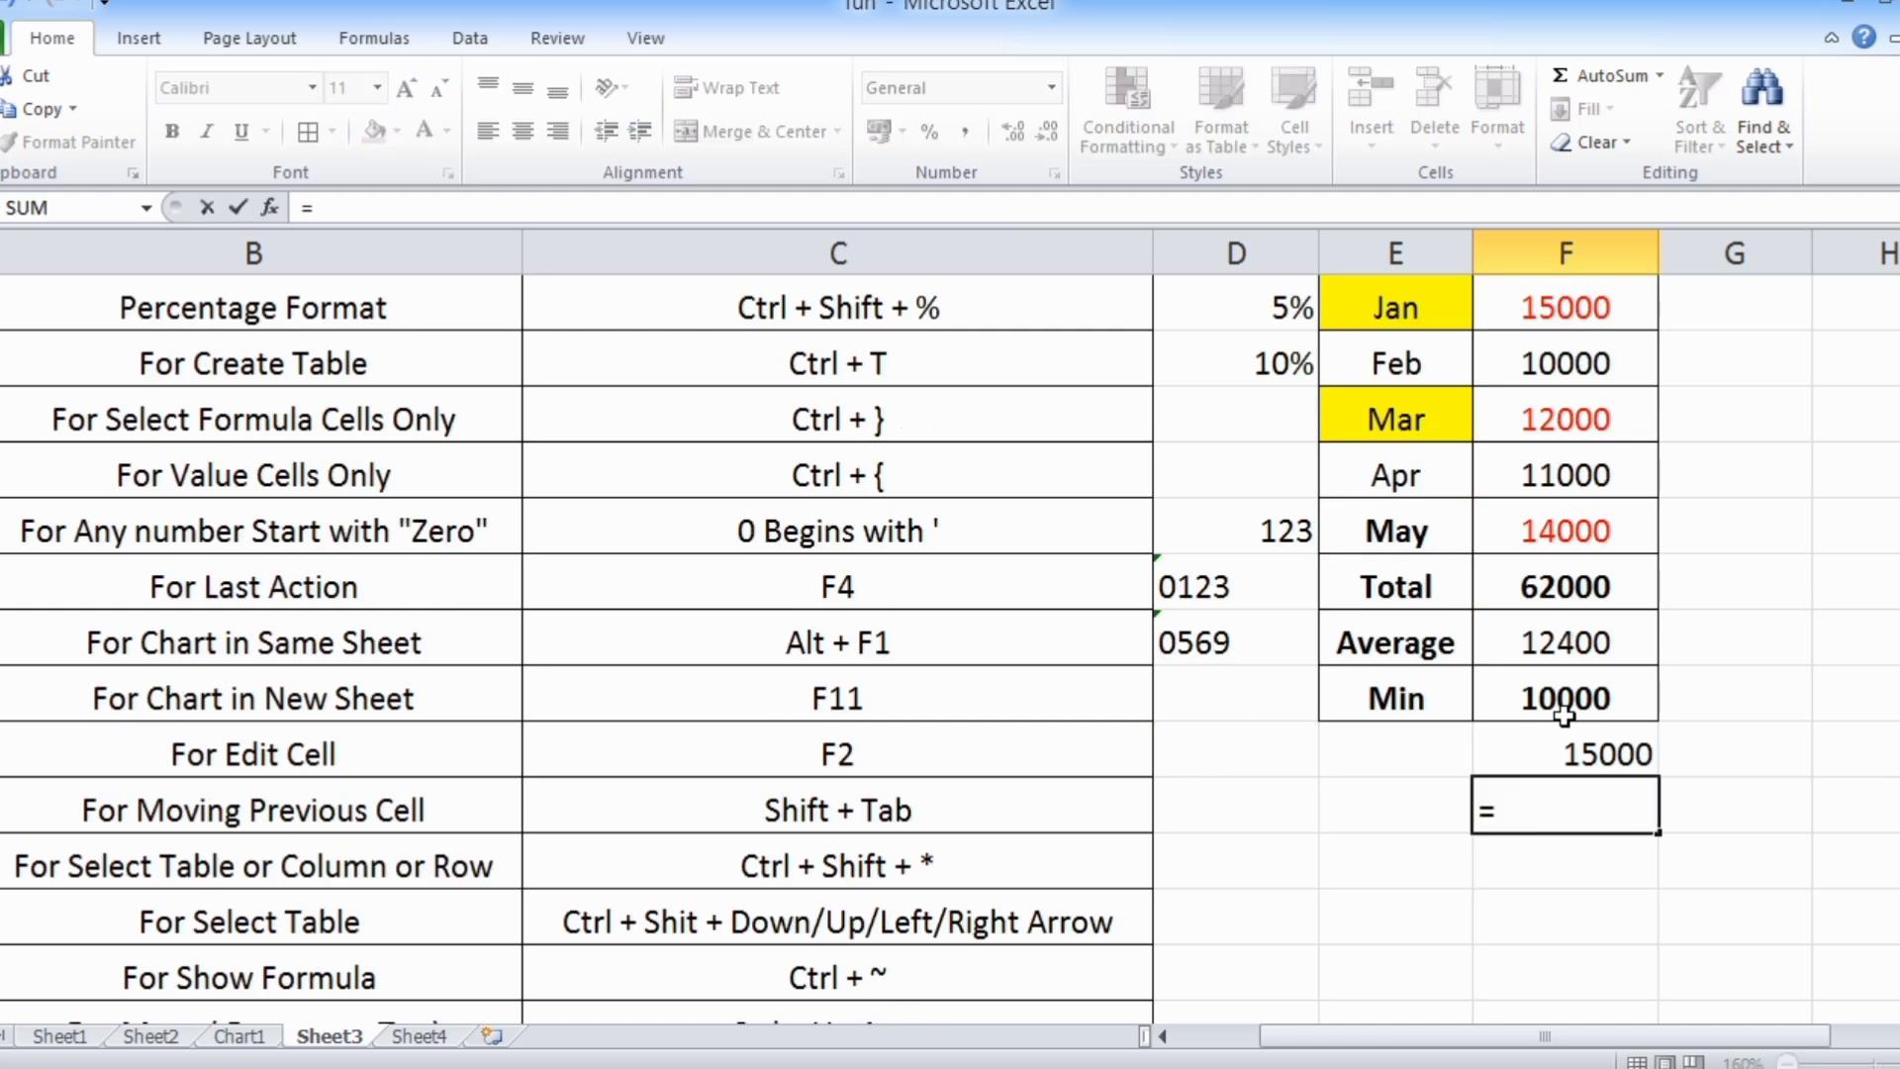
type("cou")
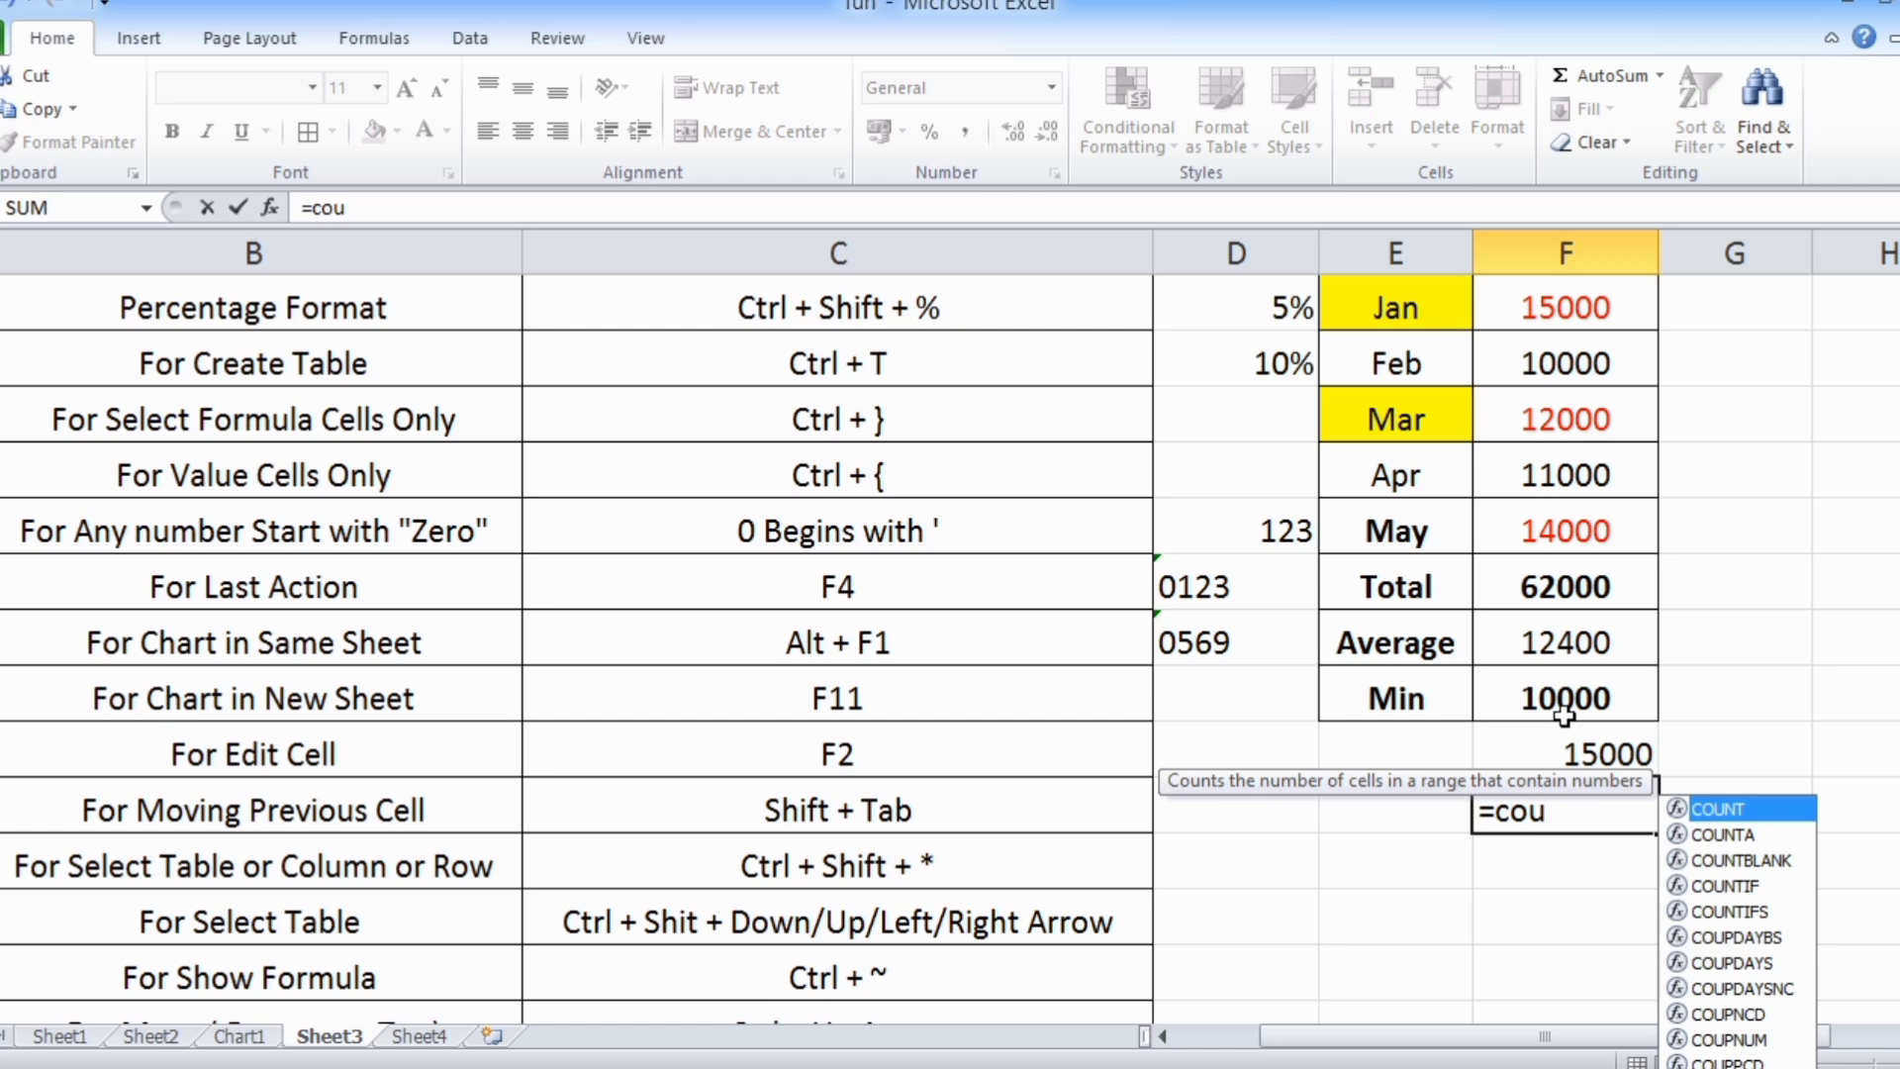
key("Down")
key("Down")
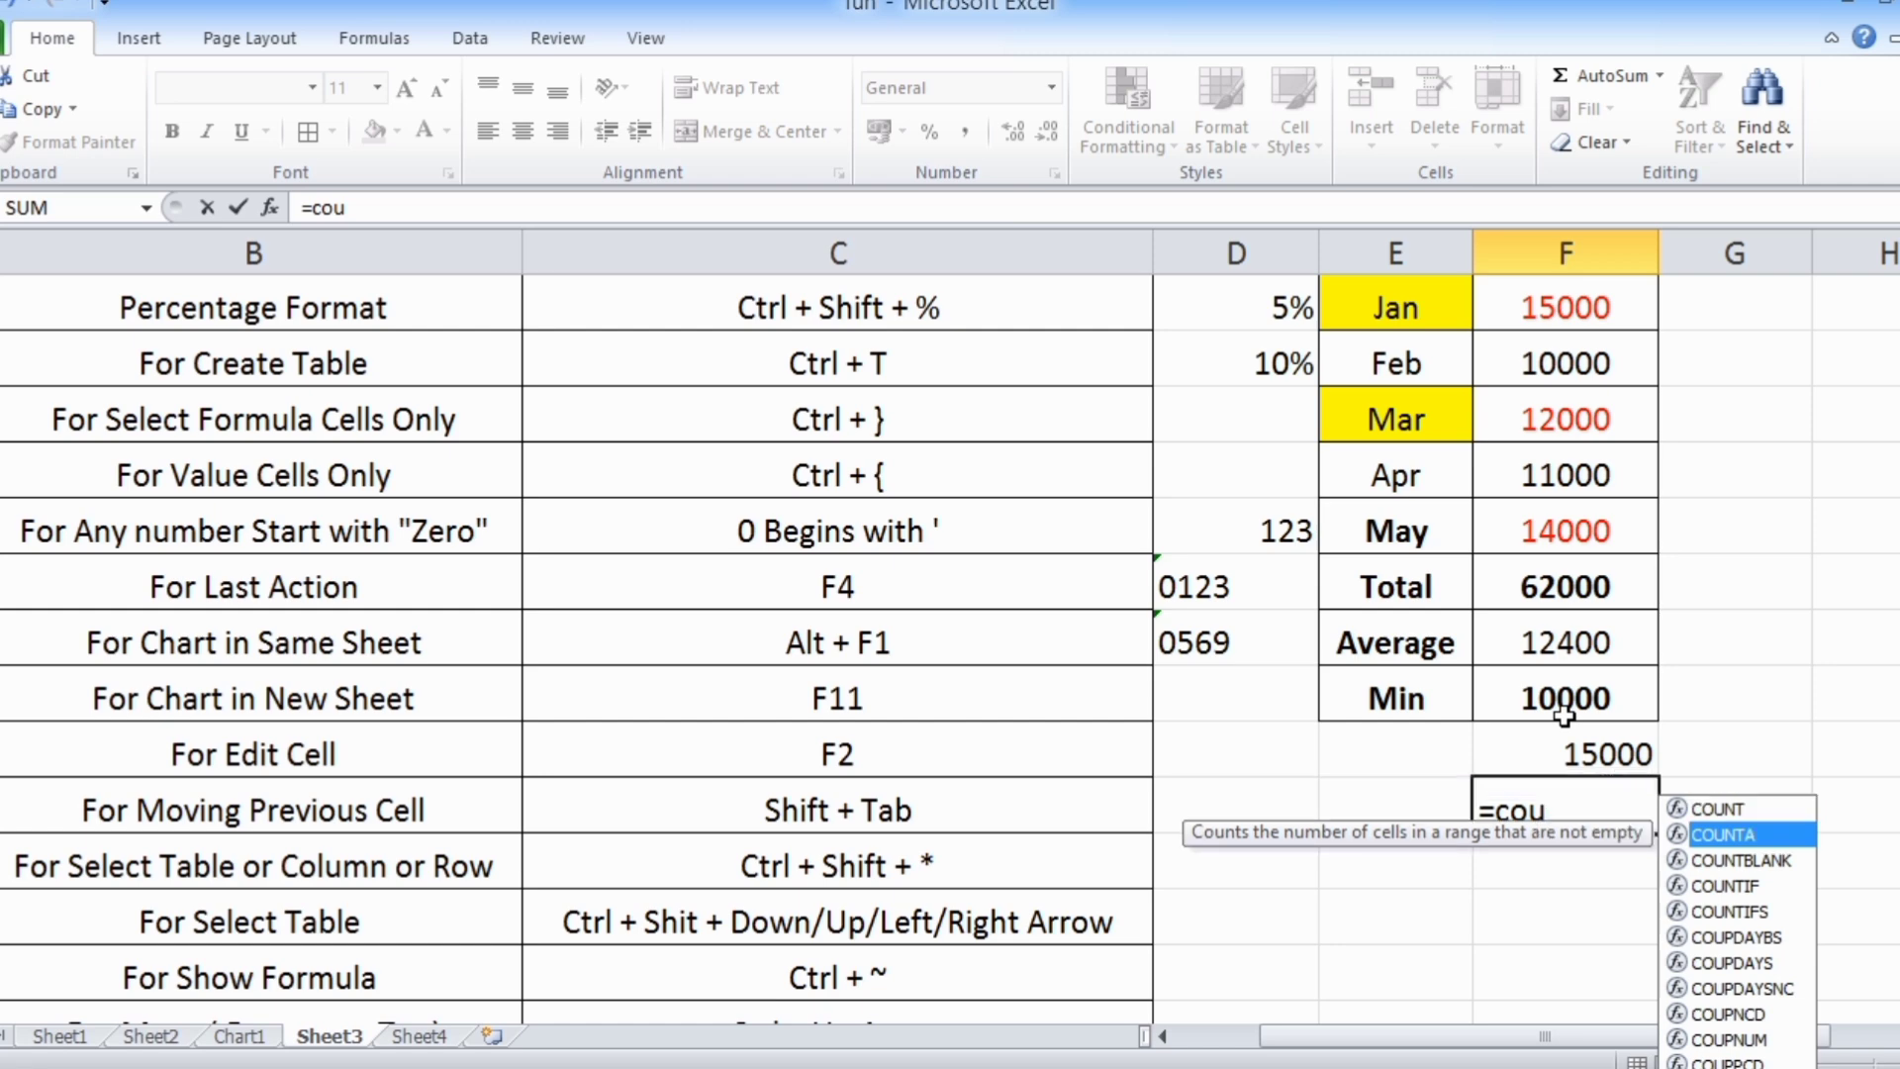
key("Up")
key("Up")
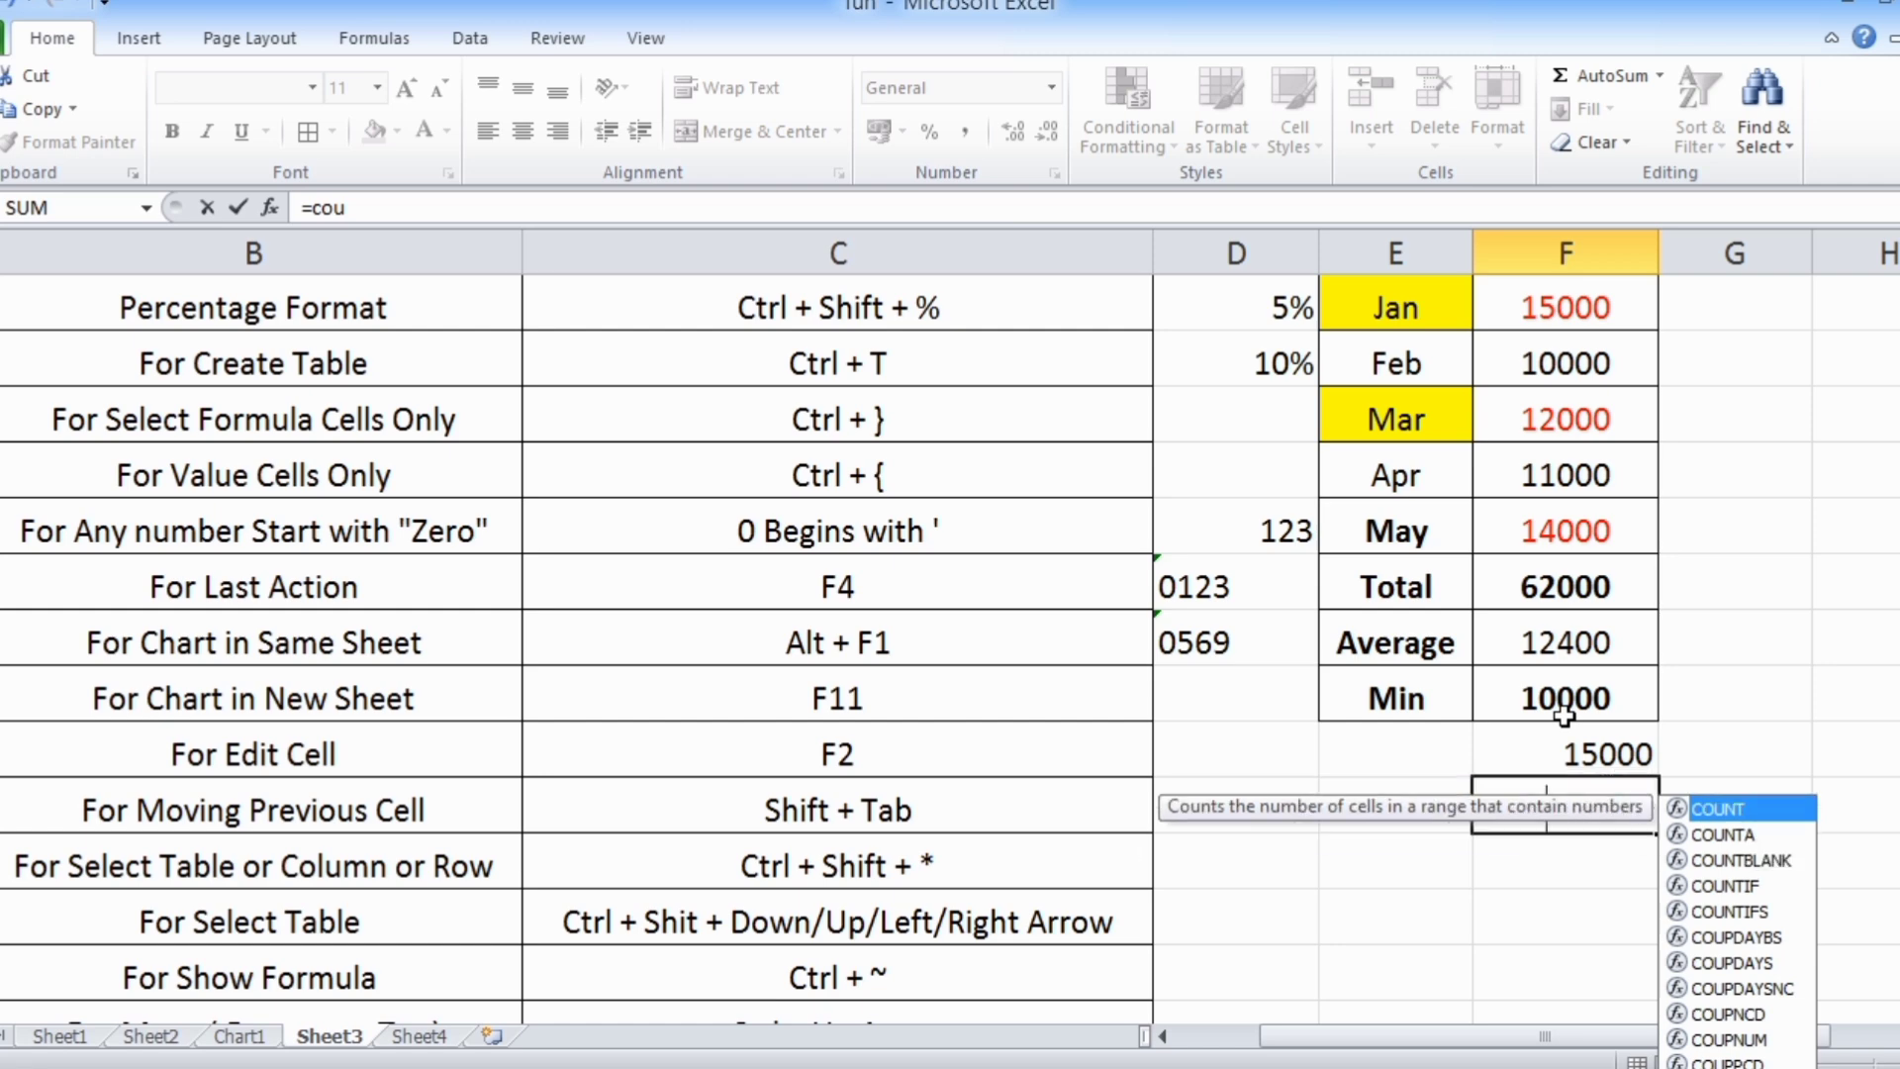
key("Tab")
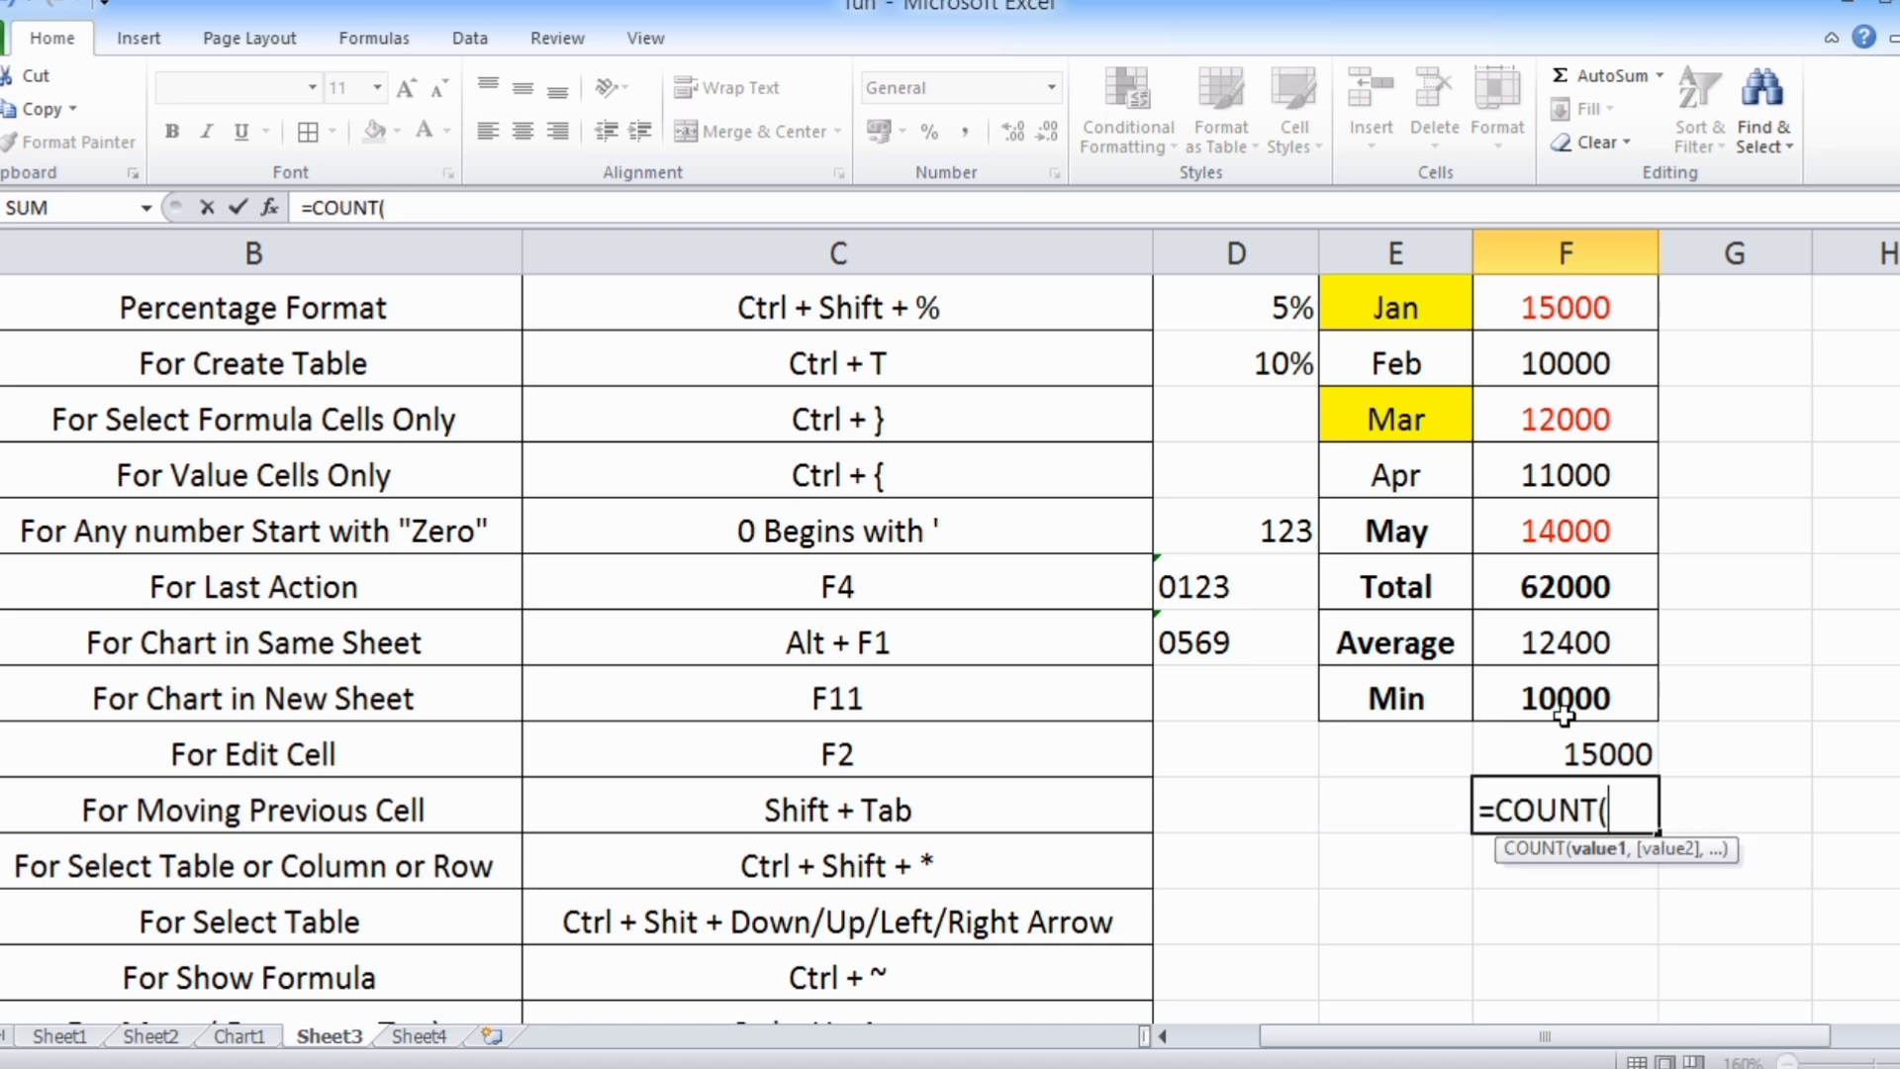
left_click_drag(1559, 307, 1580, 520)
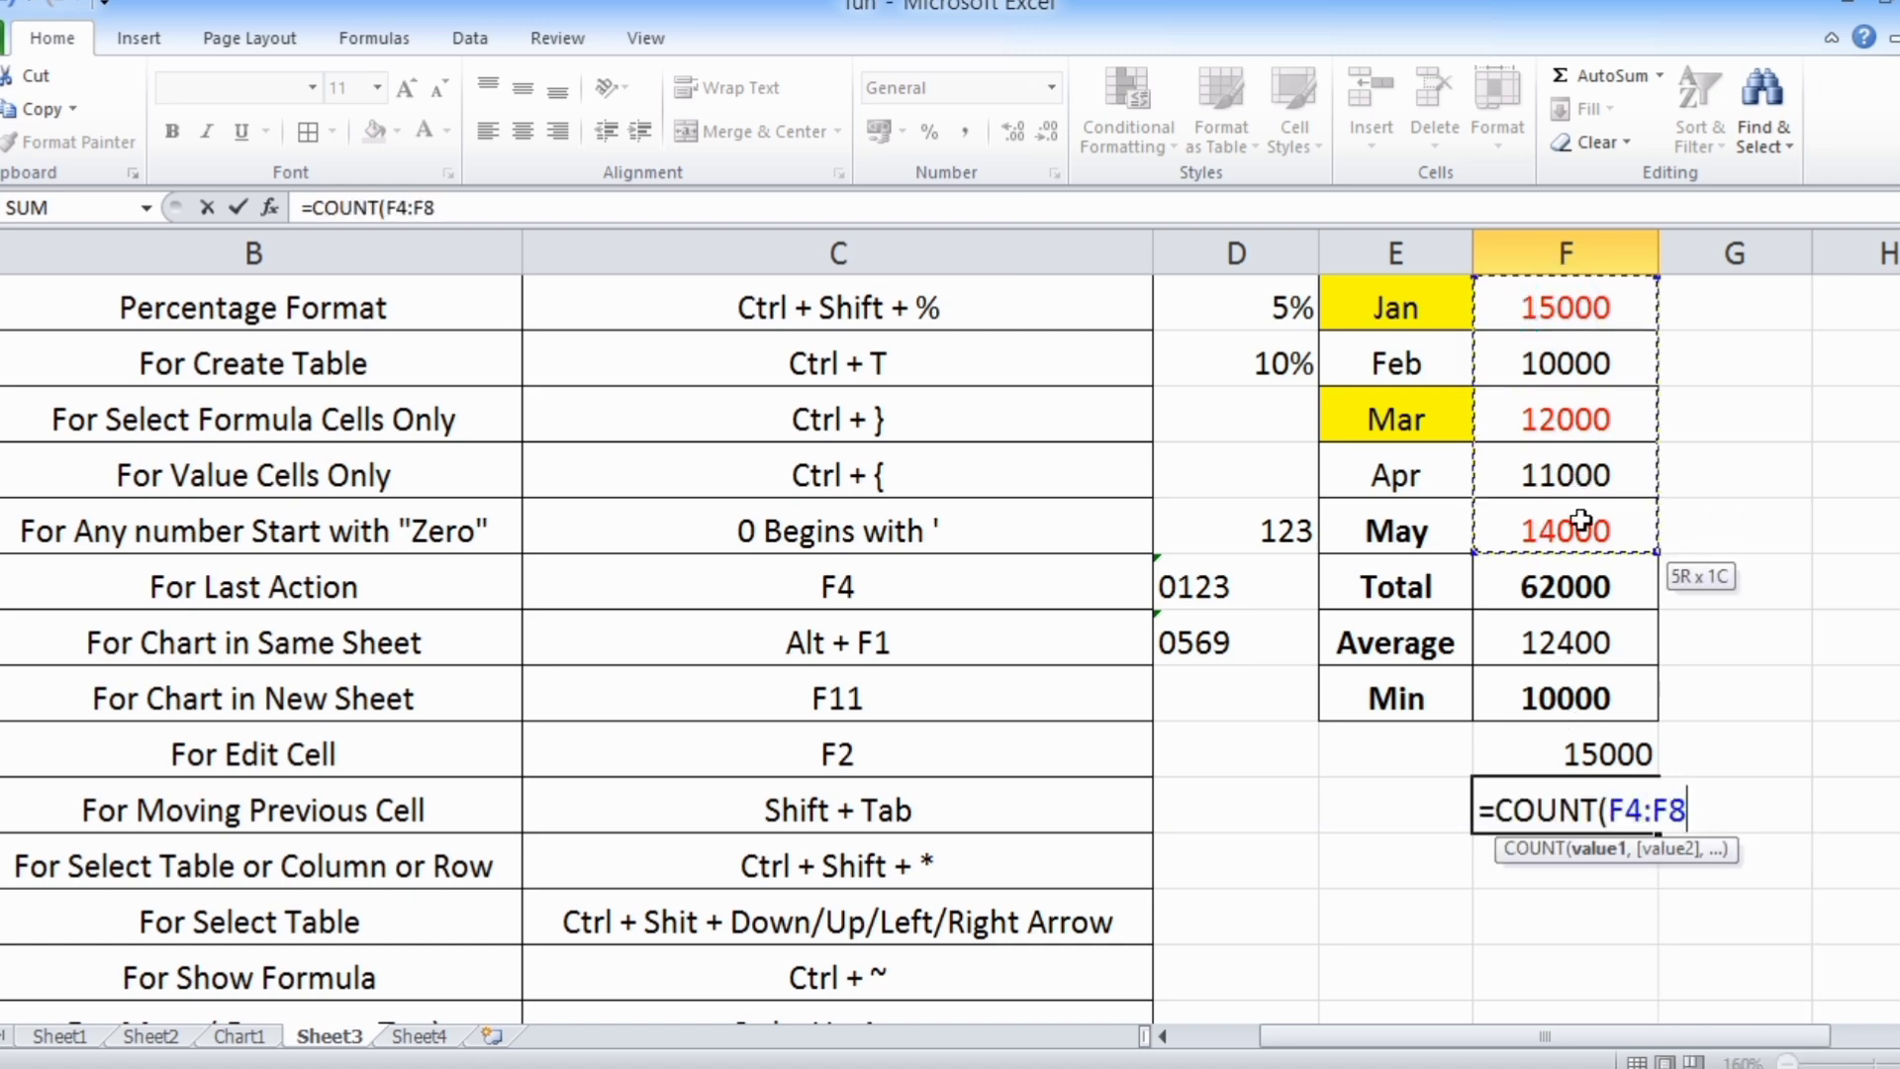
type(")")
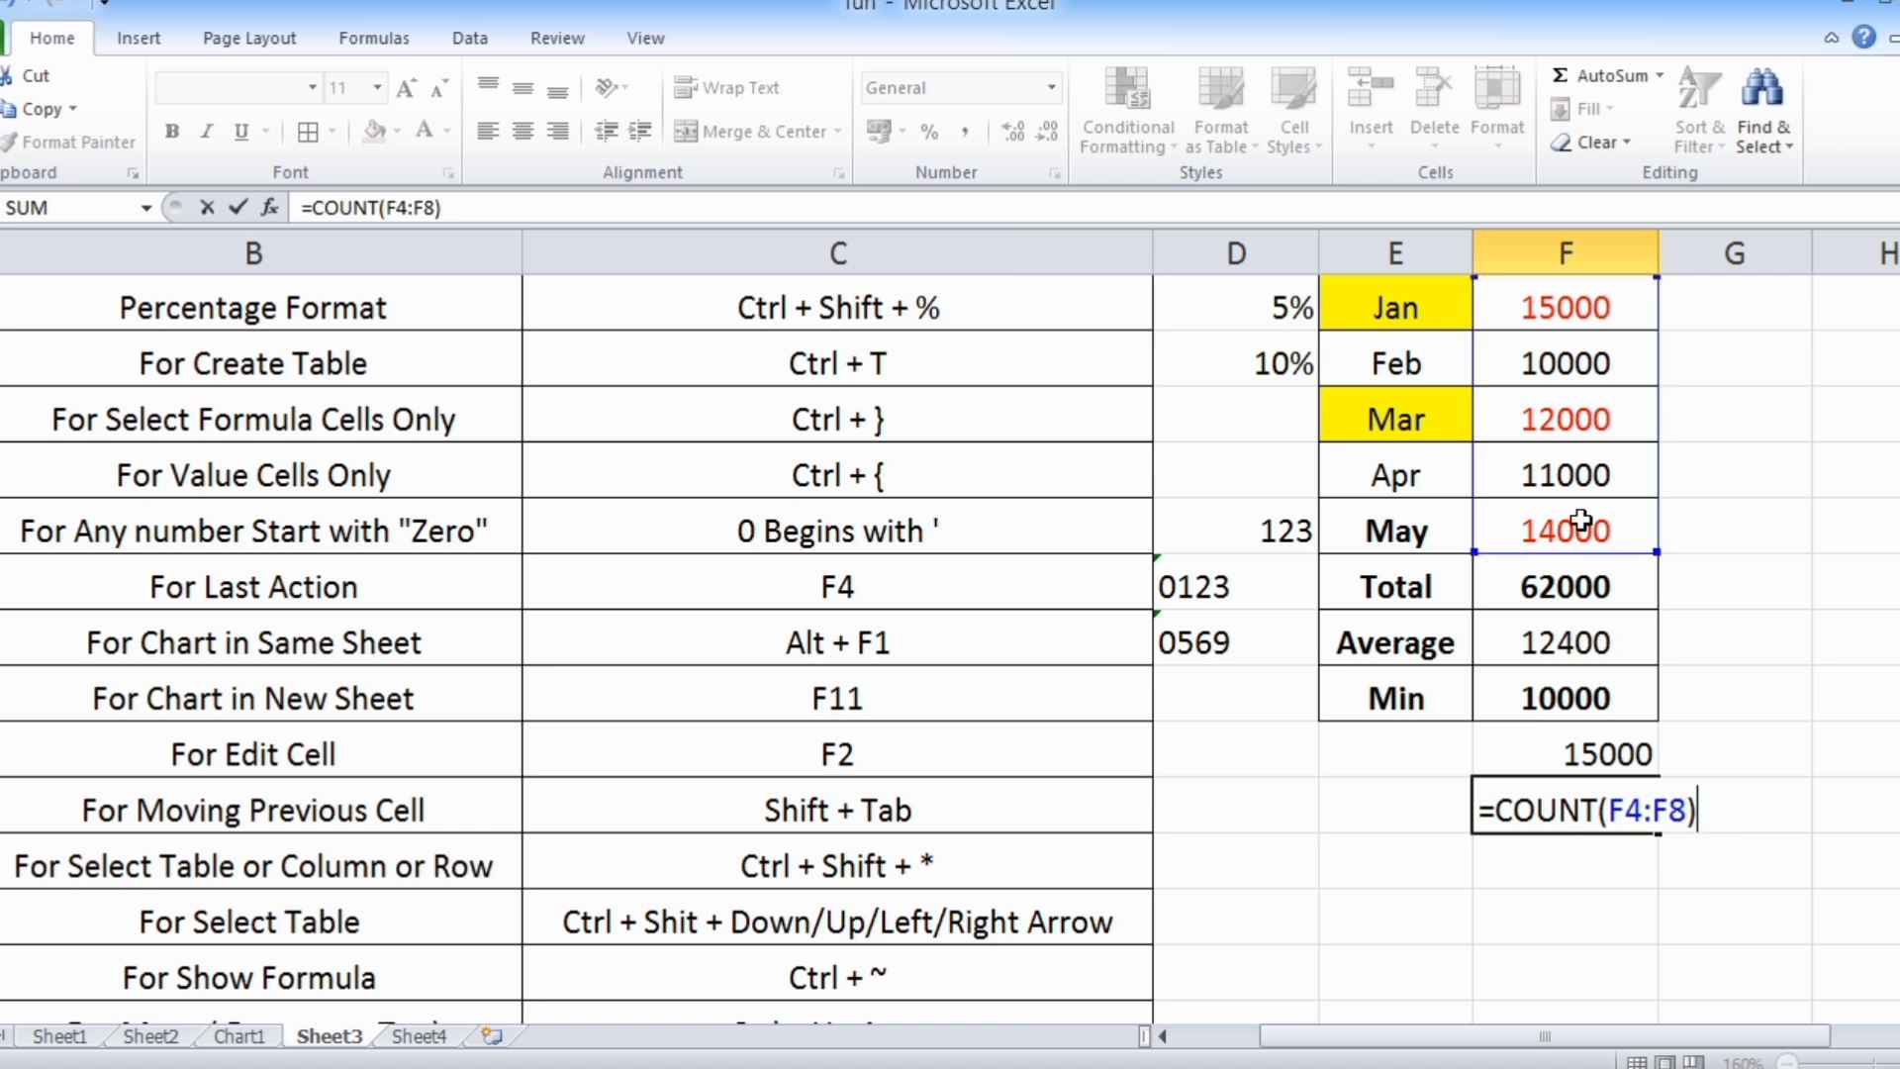
key("Return")
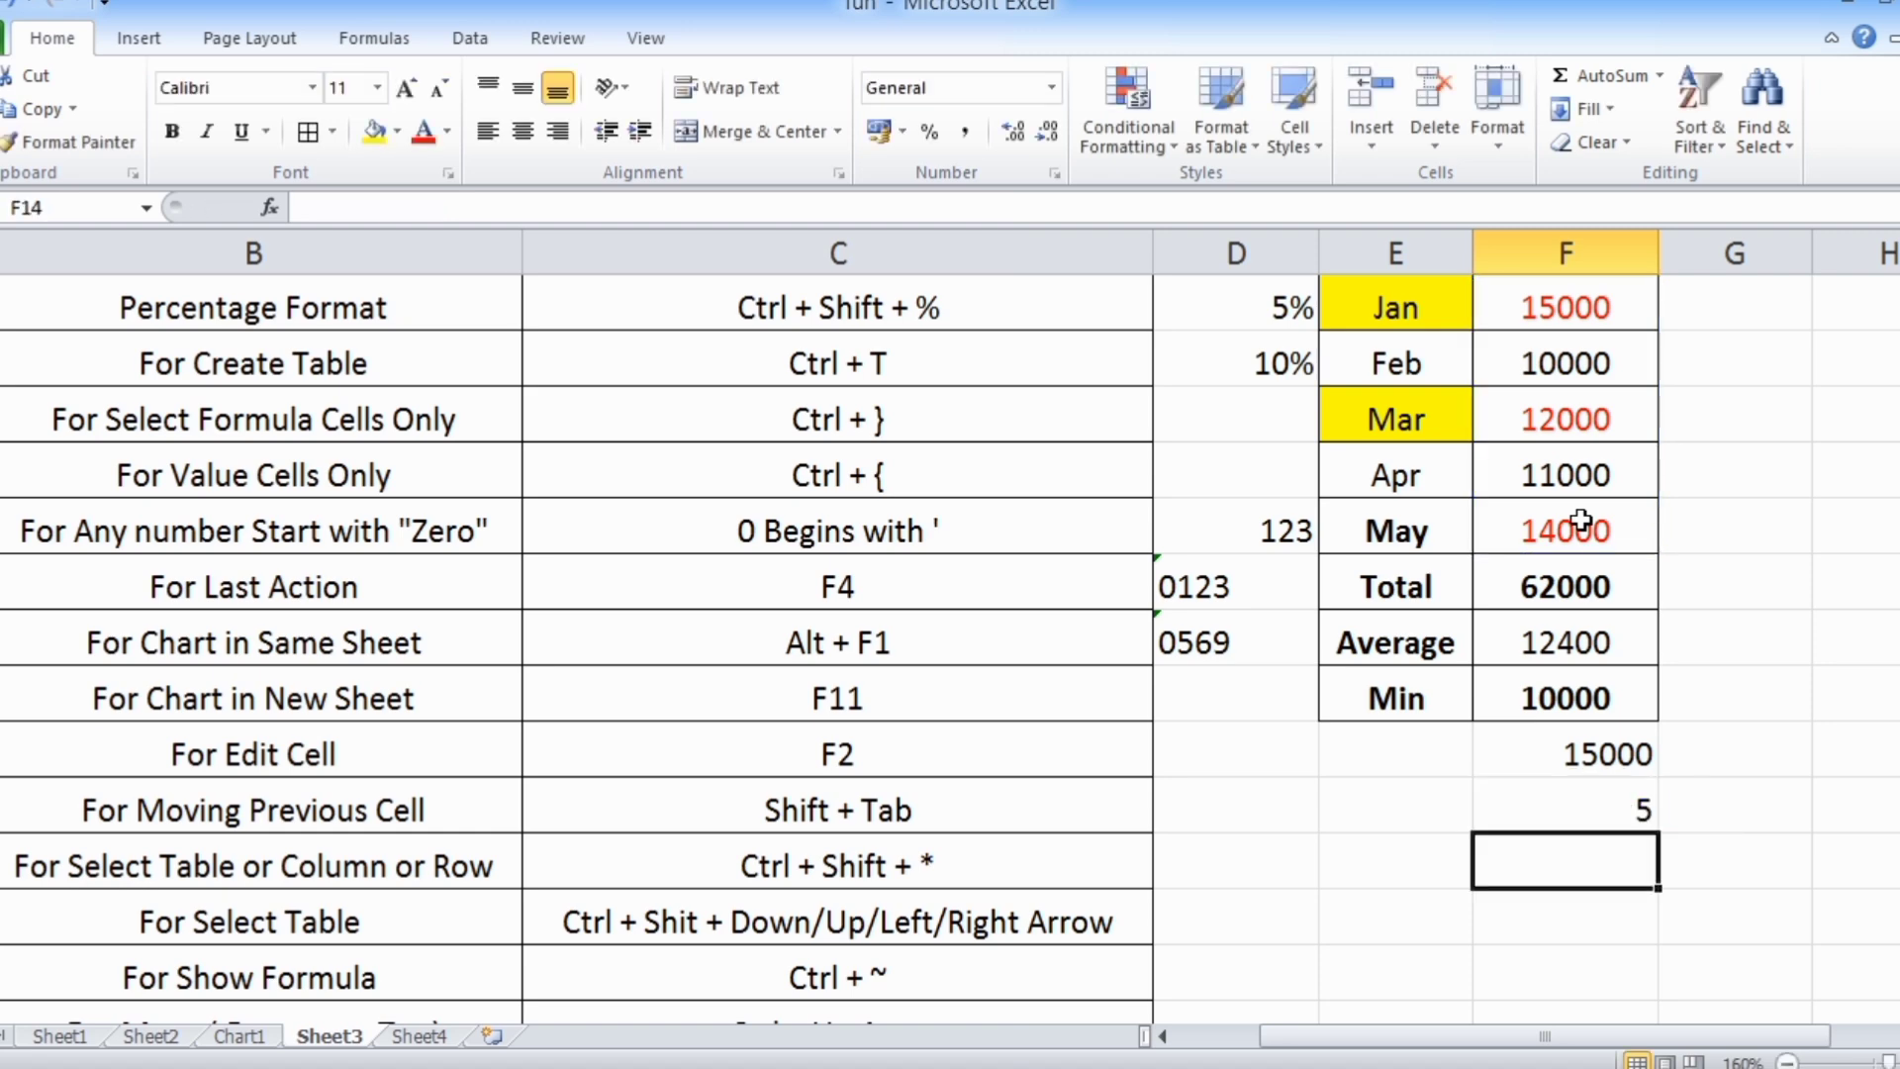
scroll(1580, 520, "up", 1)
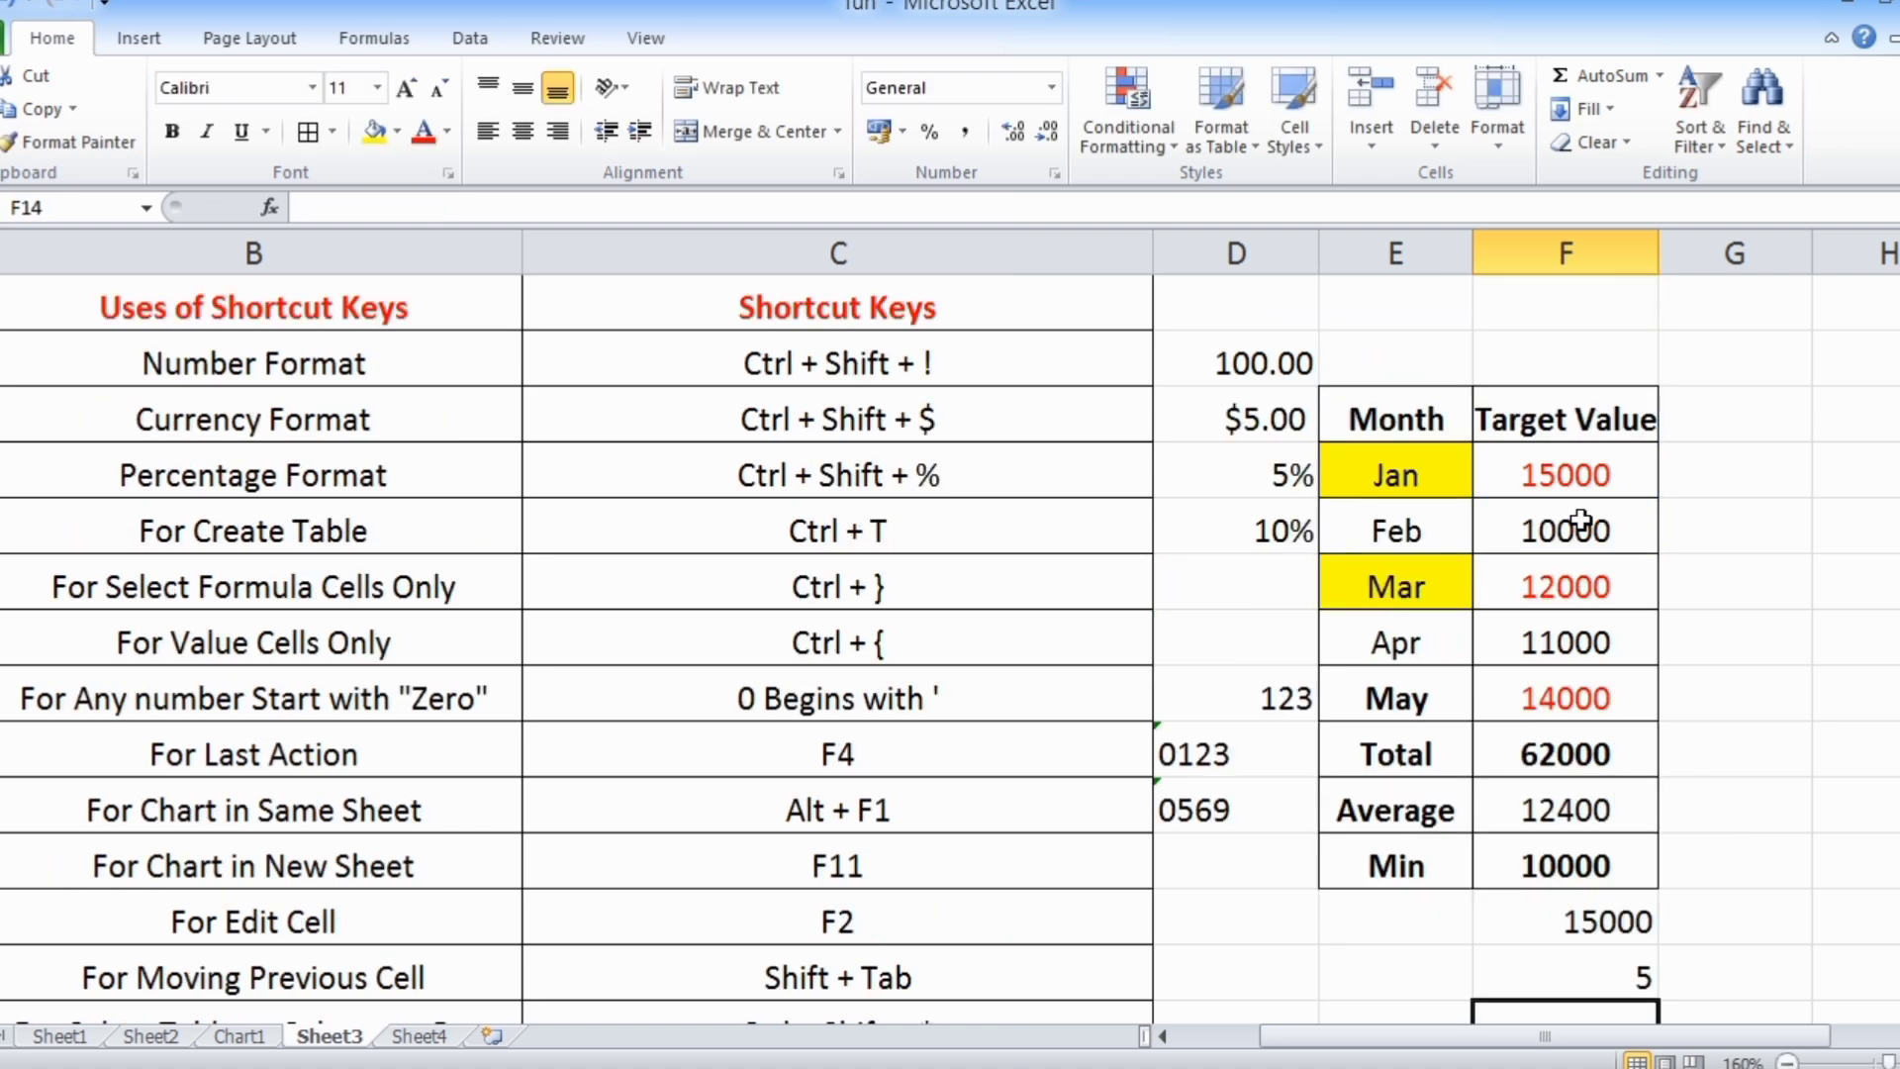
left_click_drag(1415, 1035, 1237, 1029)
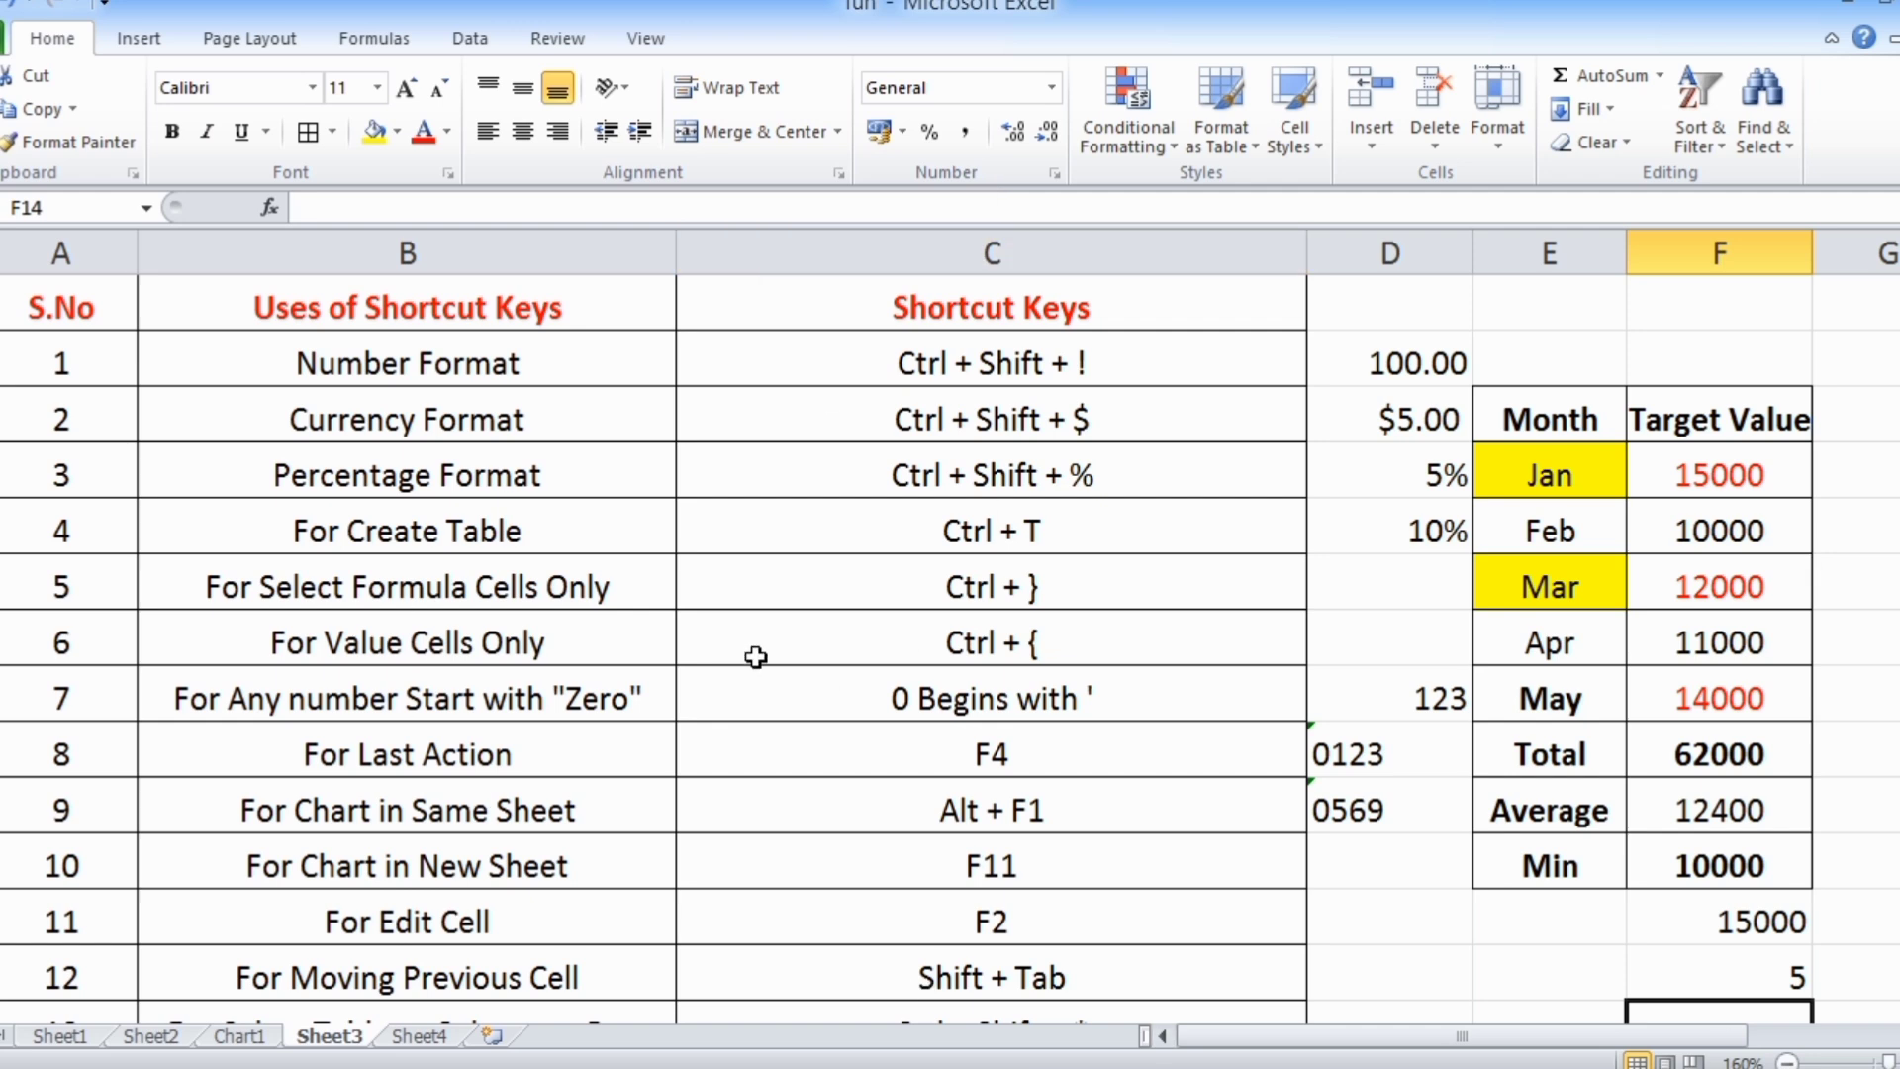
scroll(756, 657, "down", 4)
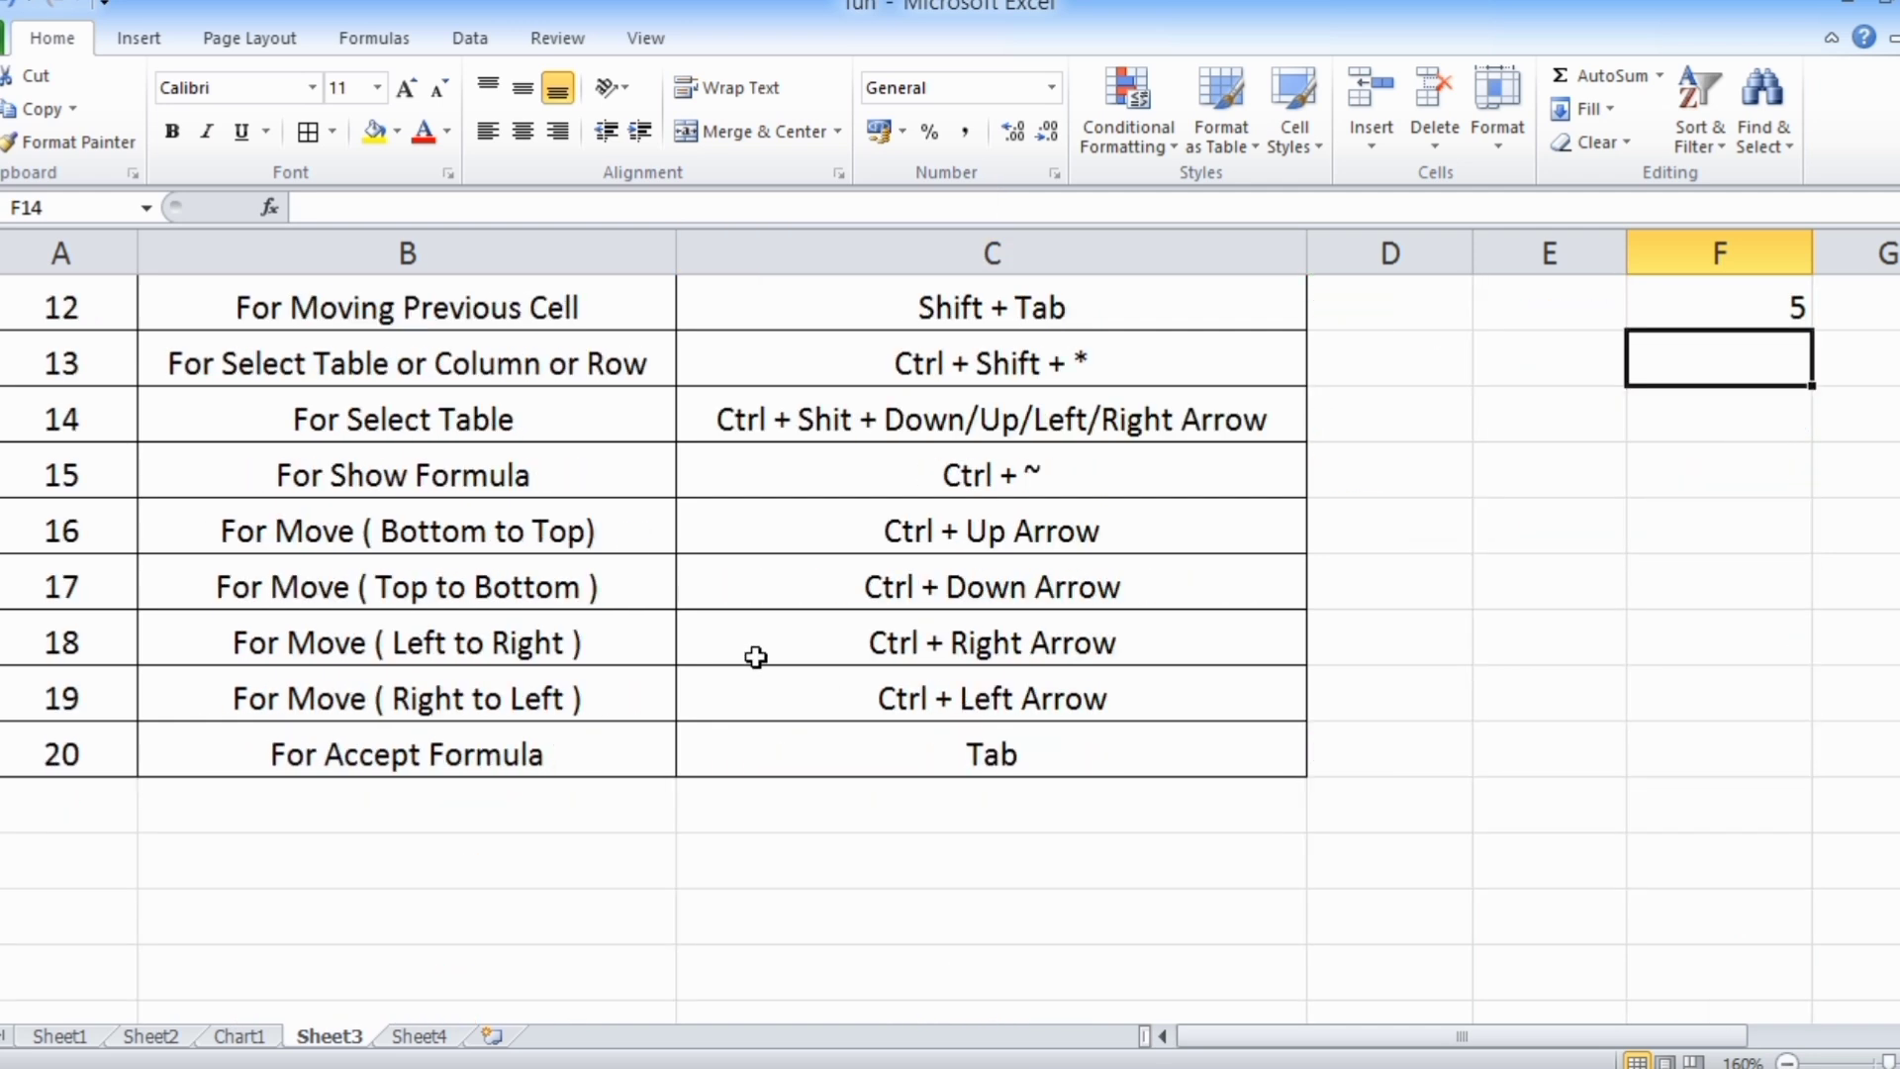